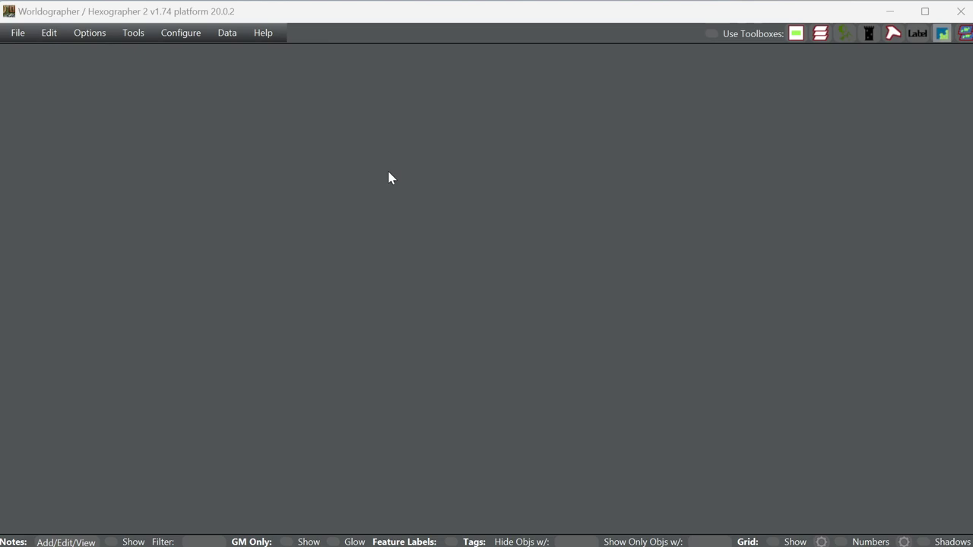
- Add the 202208 Utopian Future Battlemat configuration subfolder from the 2022 sets
{"action": "left_click", "coordinate": [170, 39]}
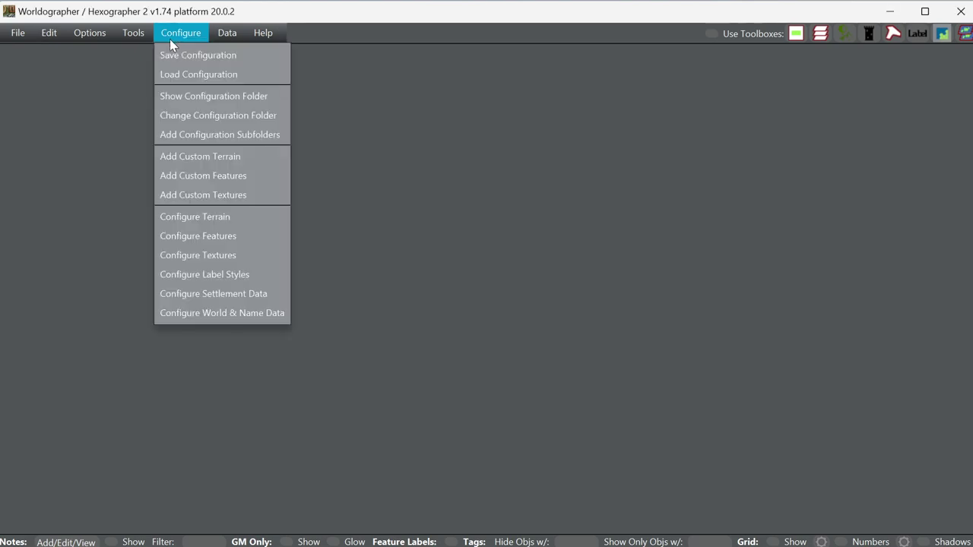
{"action": "left_click", "coordinate": [188, 137]}
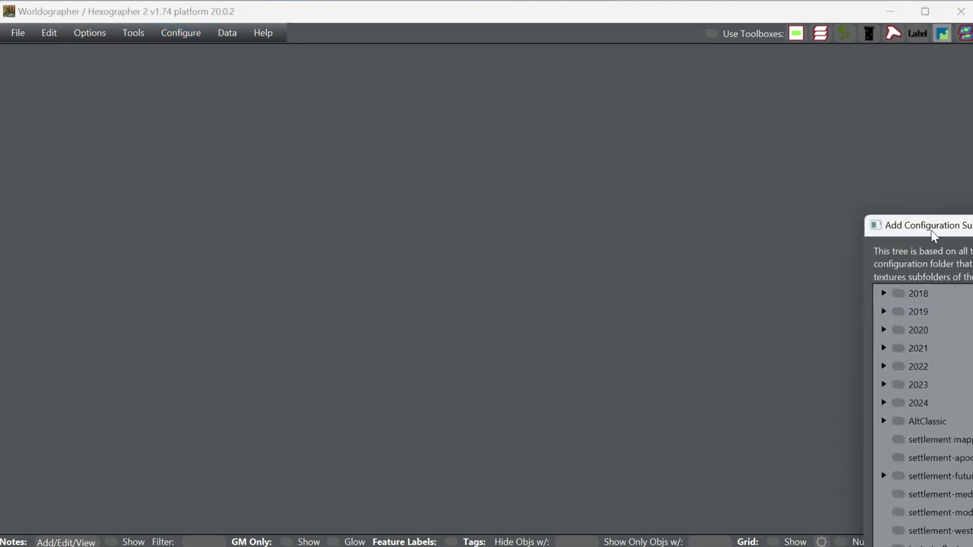
{"action": "left_click_drag", "start_coordinate": [929, 230], "coordinate": [502, 102]}
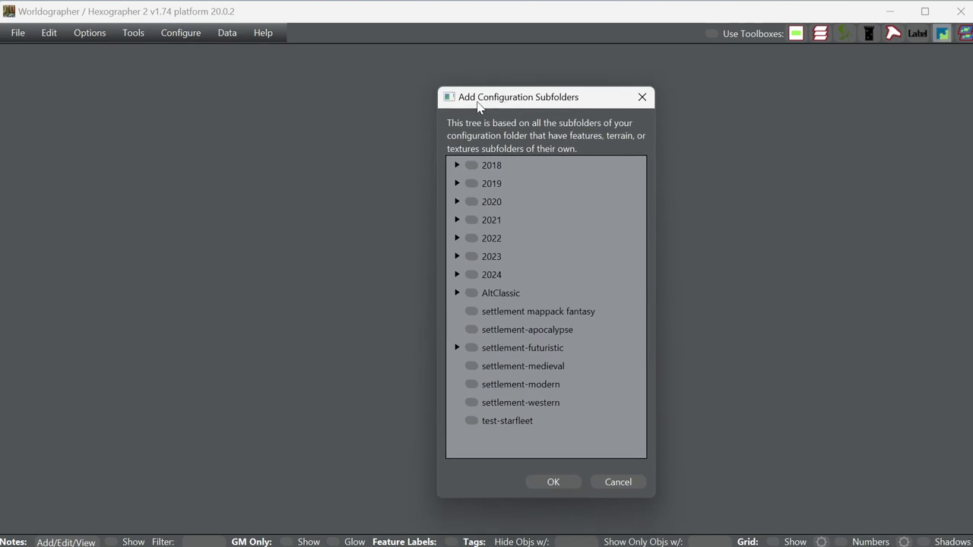
{"action": "left_click", "coordinate": [457, 238]}
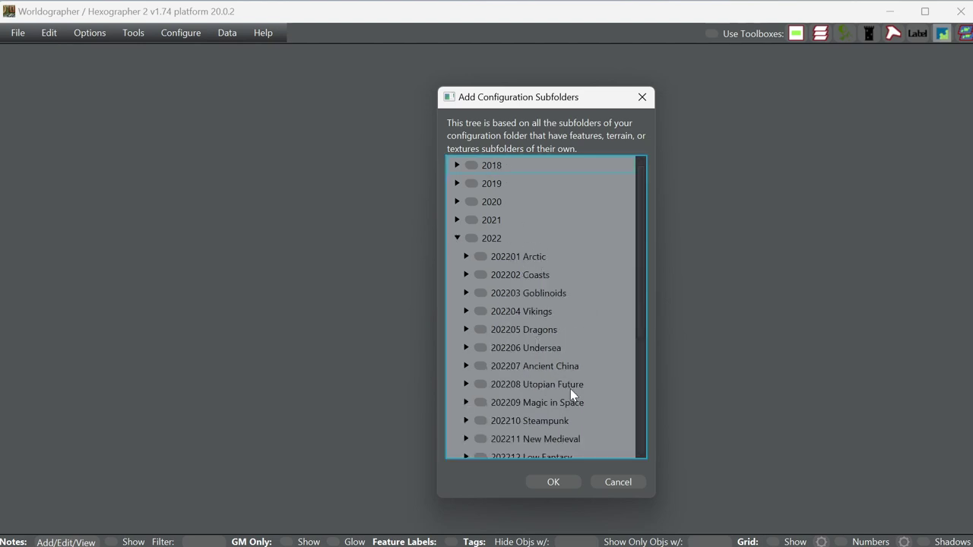
{"action": "left_click", "coordinate": [467, 384]}
{"action": "scroll", "coordinate": [544, 355], "scroll_direction": "down", "scroll_amount": 2}
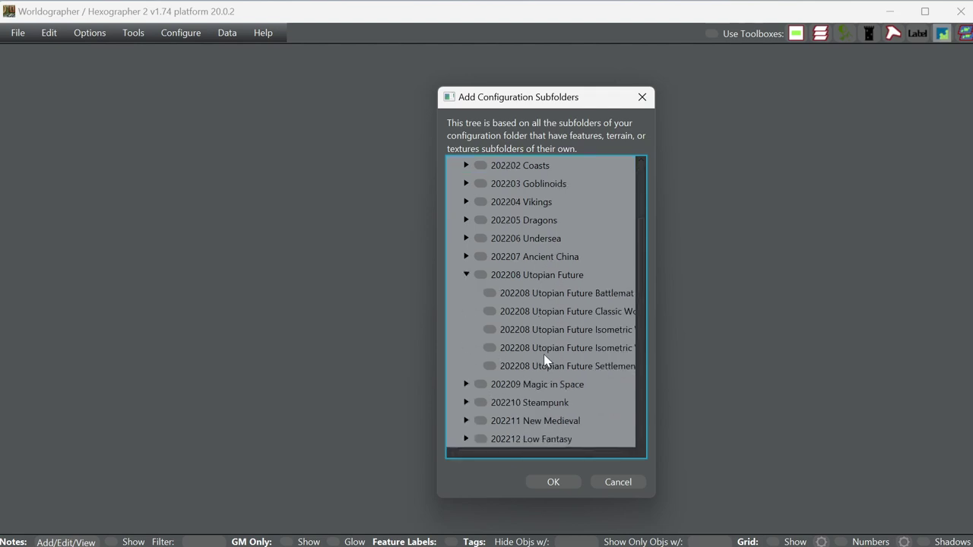
{"action": "left_click", "coordinate": [488, 293]}
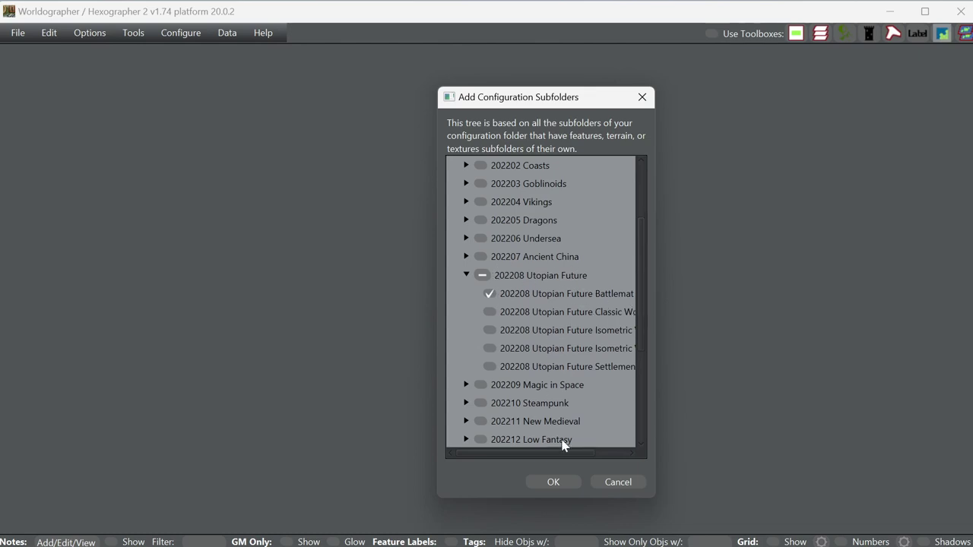
{"action": "left_click", "coordinate": [553, 483]}
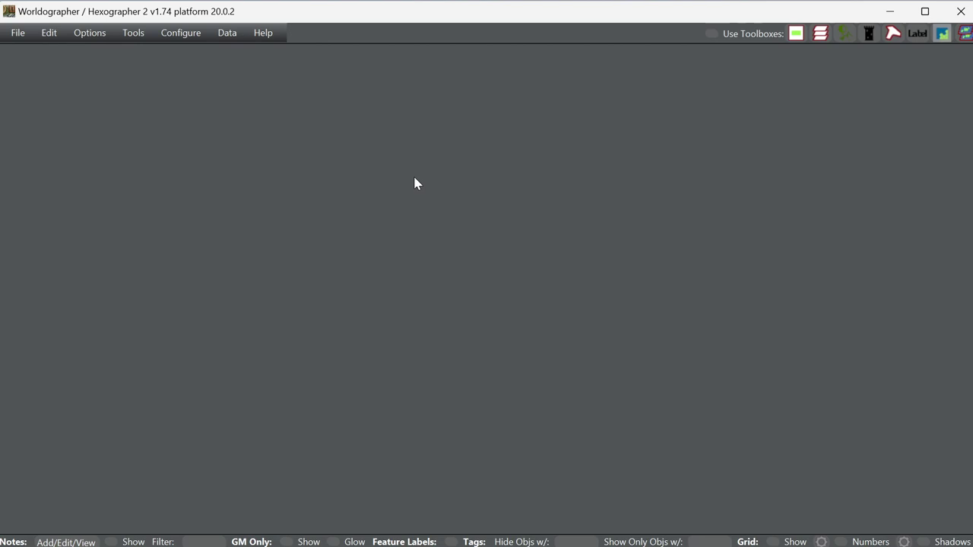
- Generate a blank battlemat map 24 tiles wide and 12 tiles high with 75-pixel tiles
{"action": "left_click", "coordinate": [175, 33]}
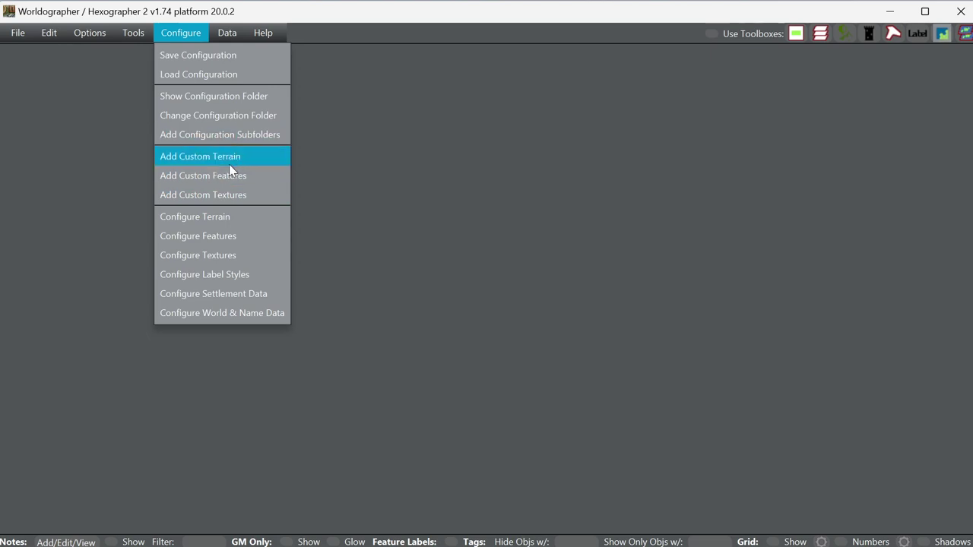
{"action": "mouse_move", "coordinate": [18, 34]}
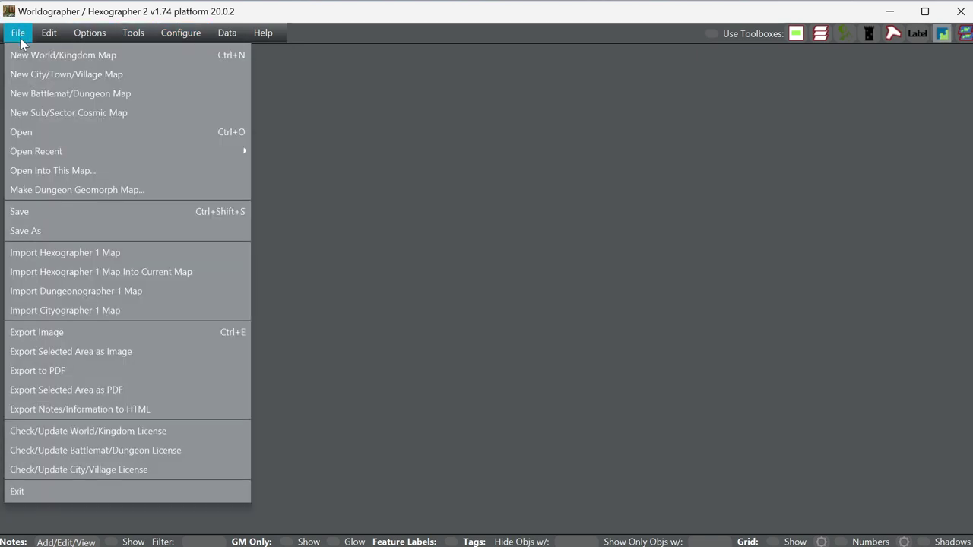
{"action": "left_click", "coordinate": [36, 99]}
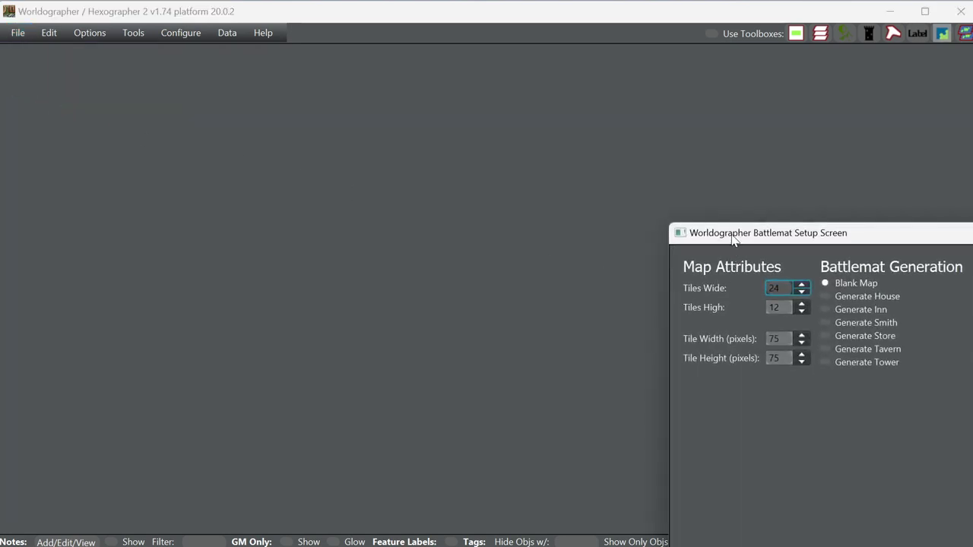
{"action": "left_click_drag", "start_coordinate": [731, 240], "coordinate": [261, 92]}
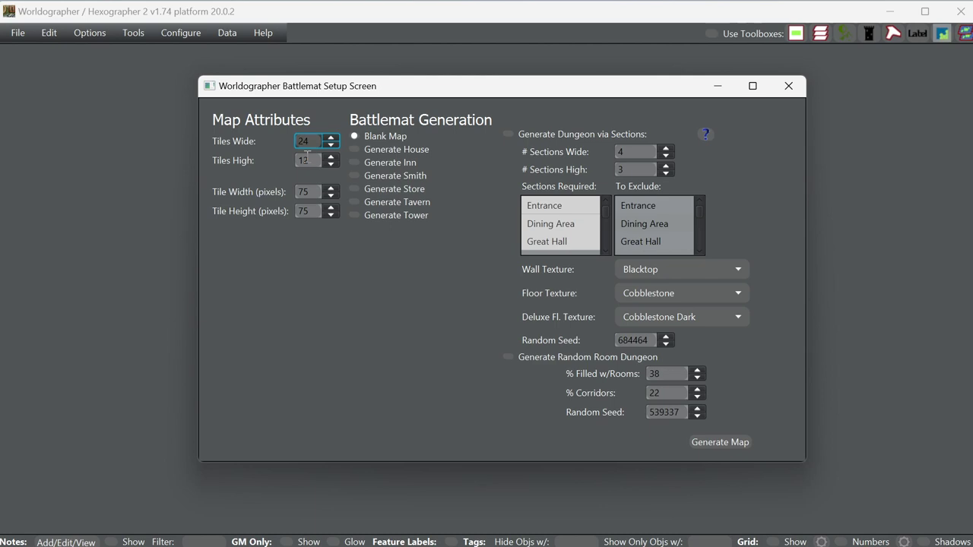
{"action": "left_click", "coordinate": [729, 442]}
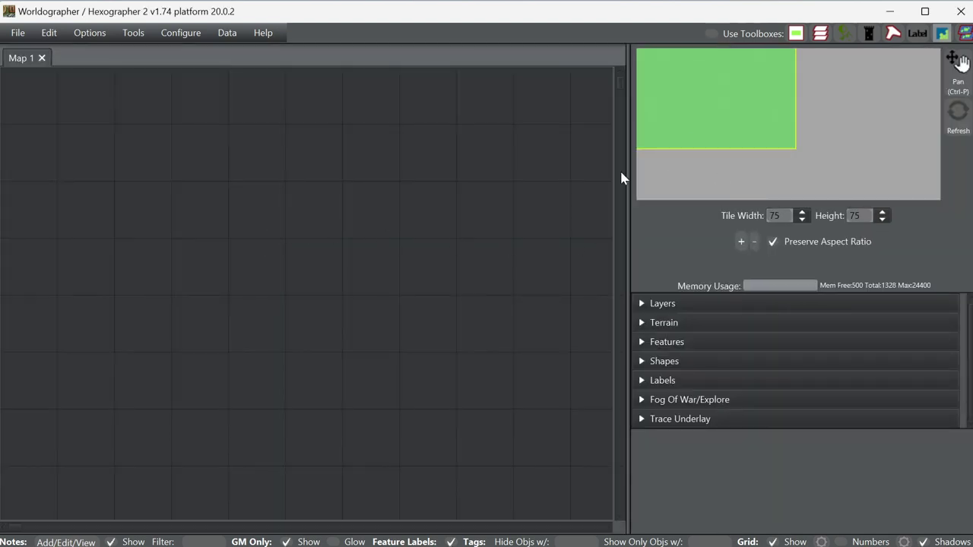
- Limit the map features to the 202208 Utopian Future Battlemat set and widen the tool area to fit them
{"action": "scroll", "coordinate": [422, 304], "scroll_direction": "down", "scroll_amount": 2}
{"action": "scroll", "coordinate": [423, 304], "scroll_direction": "down", "scroll_amount": 2}
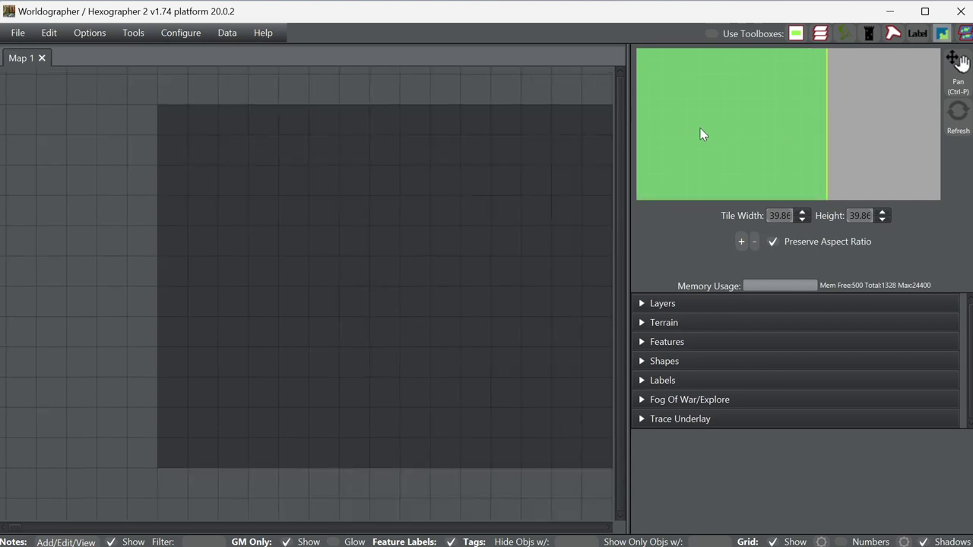
{"action": "left_click_drag", "start_coordinate": [714, 128], "coordinate": [751, 125]}
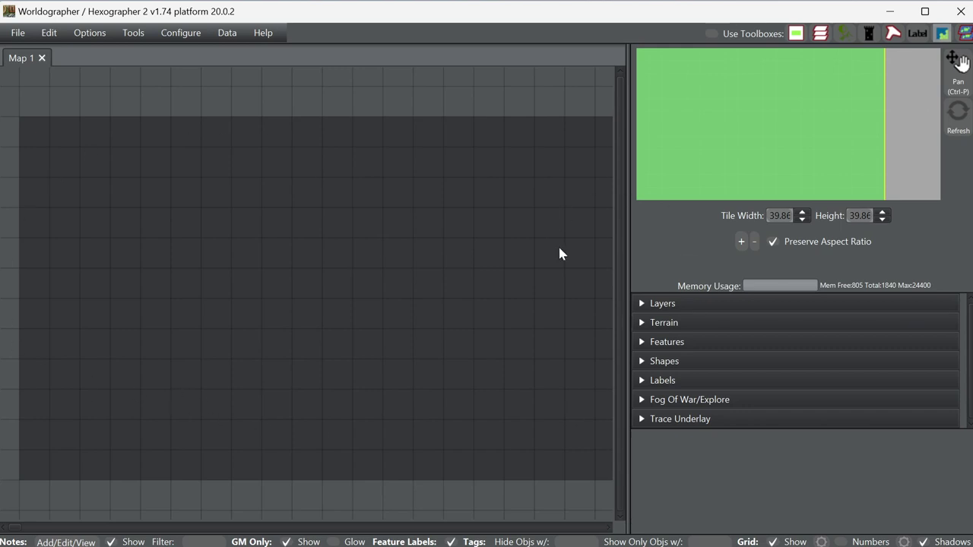
{"action": "left_click", "coordinate": [714, 349]}
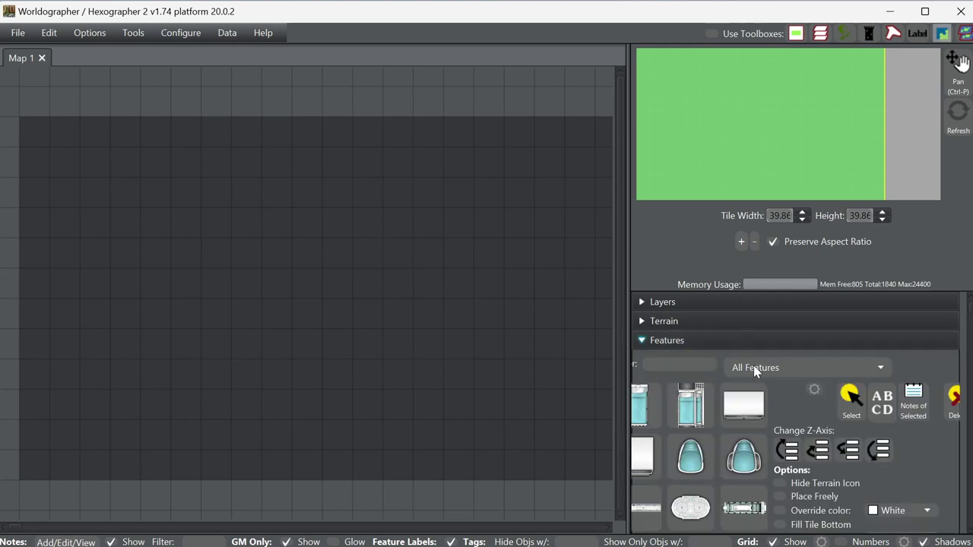
{"action": "left_click", "coordinate": [753, 368]}
{"action": "scroll", "coordinate": [794, 456], "scroll_direction": "down", "scroll_amount": 2}
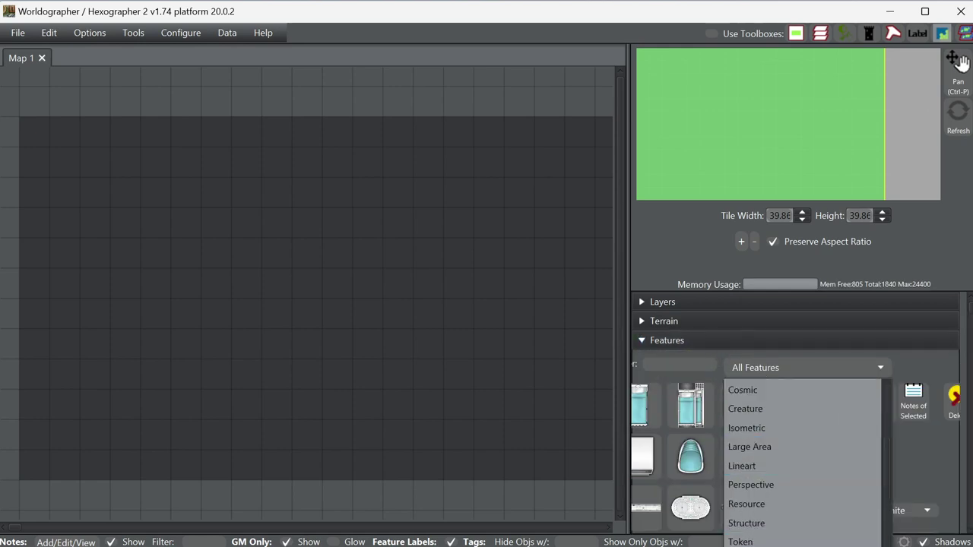
{"action": "left_click", "coordinate": [760, 544]}
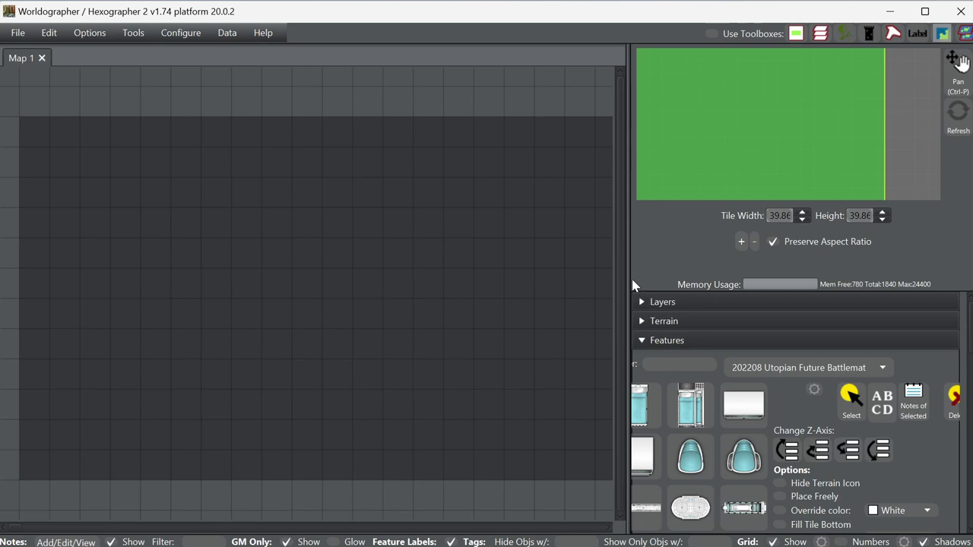
{"action": "left_click_drag", "start_coordinate": [628, 282], "coordinate": [578, 280]}
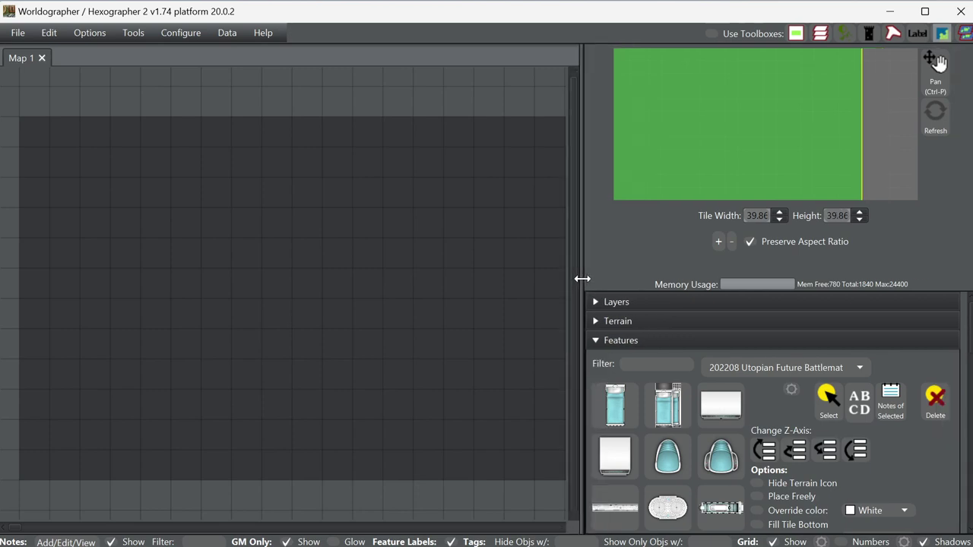
- Look through the icons in the Utopian Future Battlemat feature set, from beds and chairs to consoles, tables and doors
{"action": "scroll", "coordinate": [669, 424], "scroll_direction": "down", "scroll_amount": 1}
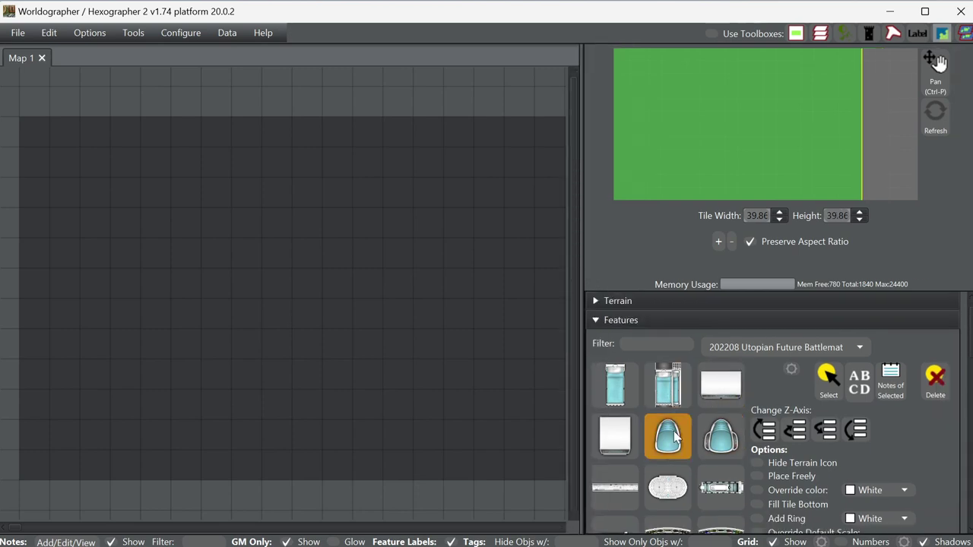
{"action": "scroll", "coordinate": [675, 440], "scroll_direction": "down", "scroll_amount": 1}
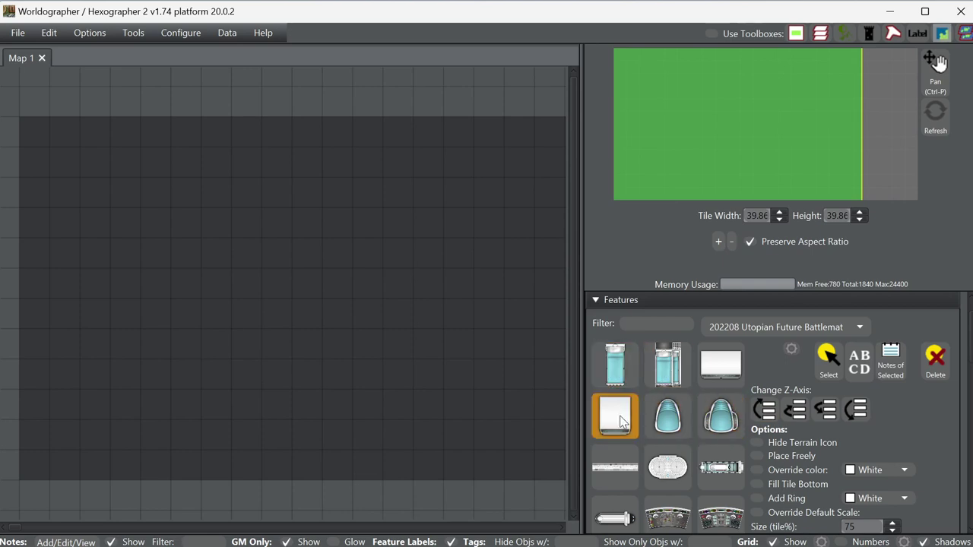
{"action": "scroll", "coordinate": [689, 471], "scroll_direction": "down", "scroll_amount": 9}
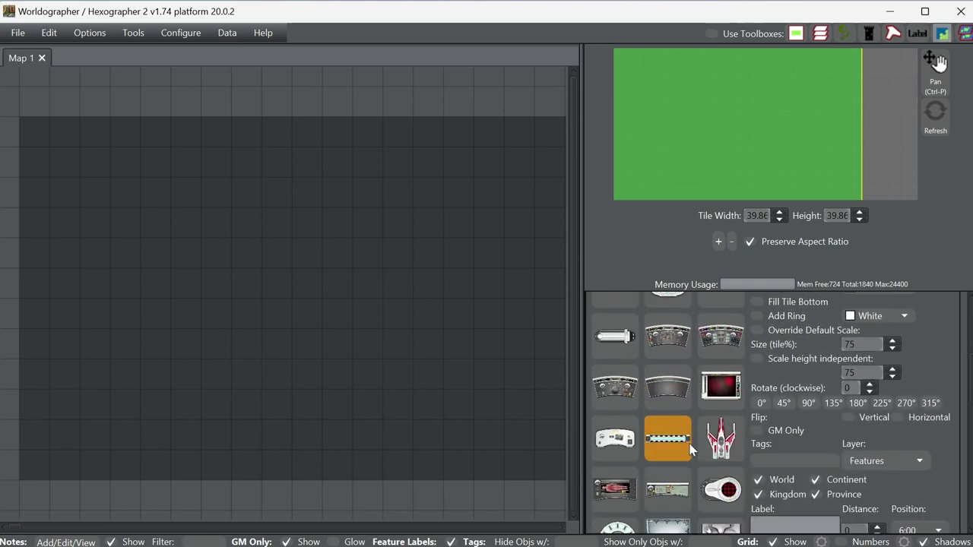
{"action": "scroll", "coordinate": [691, 449], "scroll_direction": "down", "scroll_amount": 2}
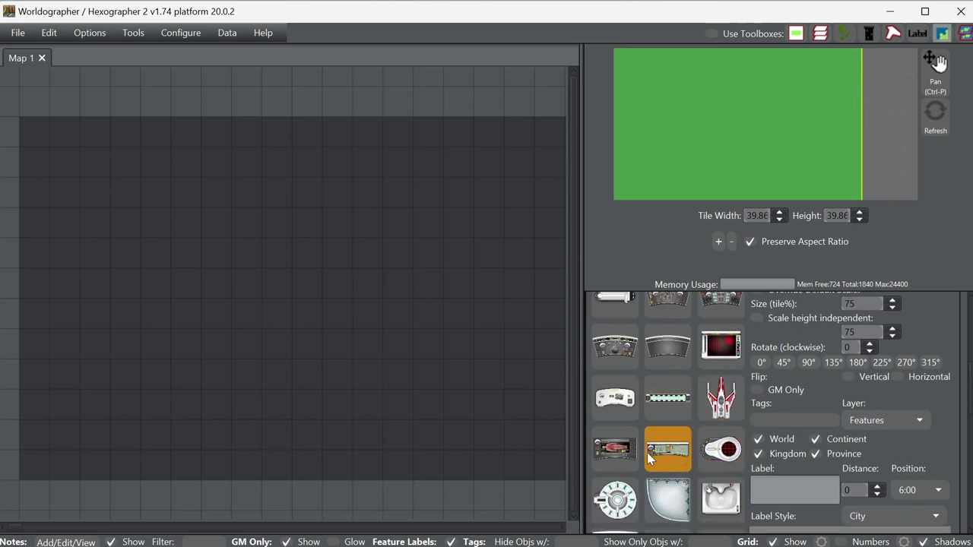
{"action": "scroll", "coordinate": [647, 443], "scroll_direction": "down", "scroll_amount": 1}
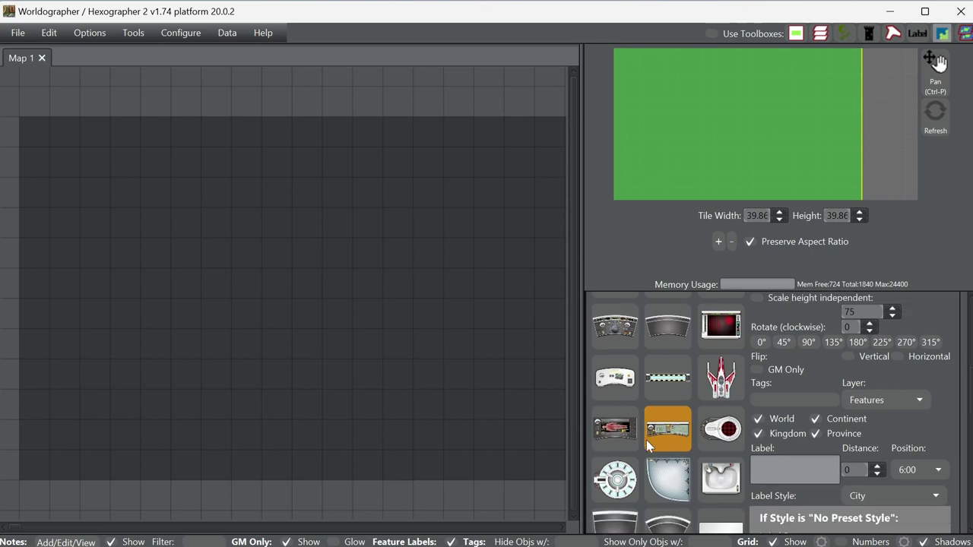
{"action": "scroll", "coordinate": [646, 440], "scroll_direction": "down", "scroll_amount": 10}
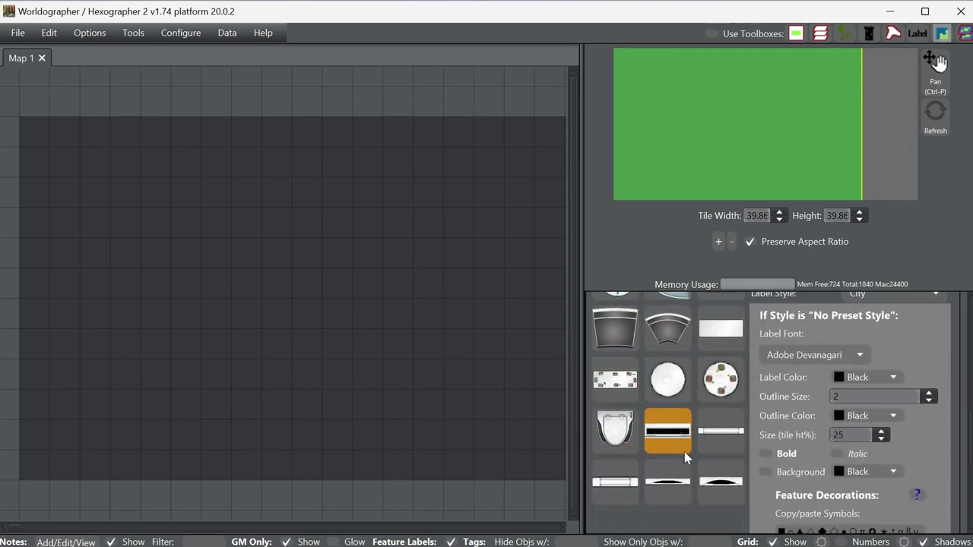
{"action": "scroll", "coordinate": [686, 454], "scroll_direction": "down", "scroll_amount": 1}
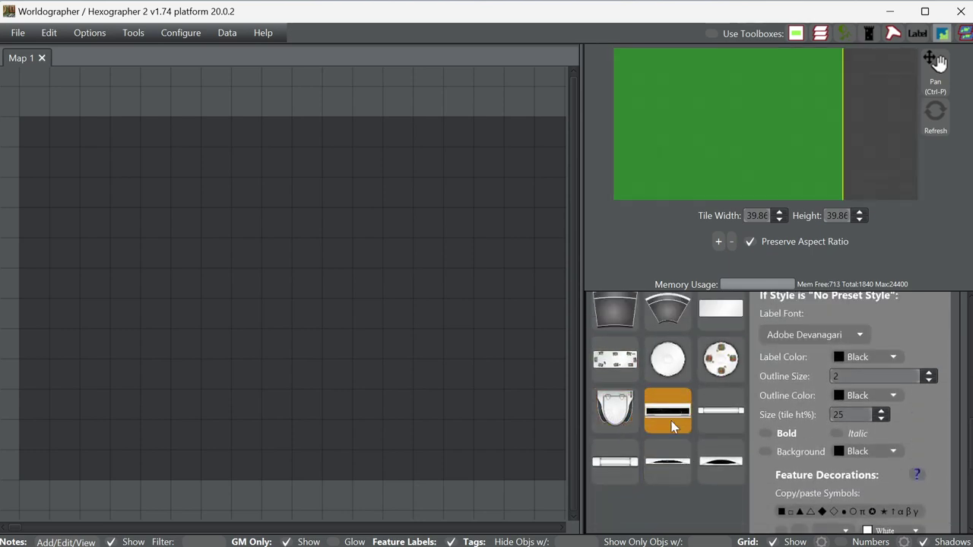
{"action": "scroll", "coordinate": [681, 427], "scroll_direction": "up", "scroll_amount": 6}
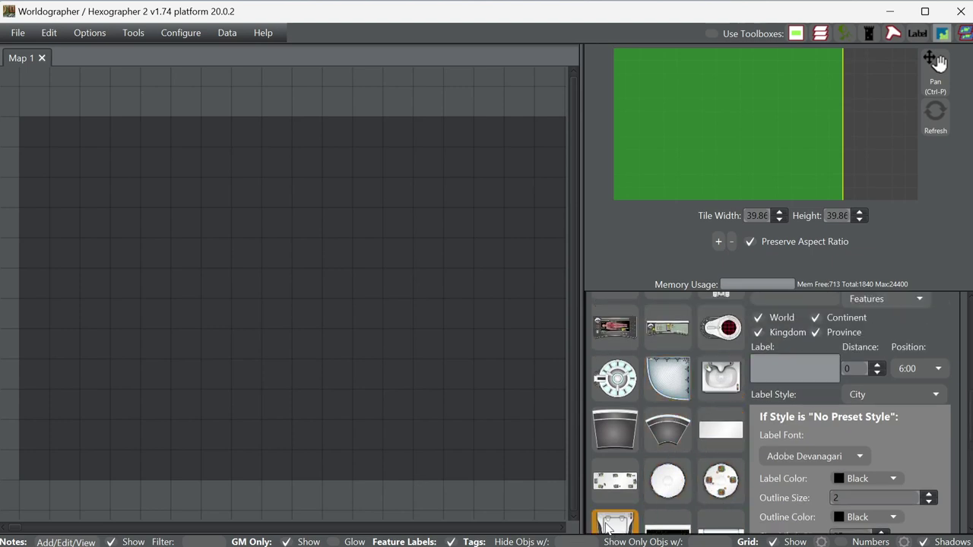
{"action": "left_click", "coordinate": [620, 392]}
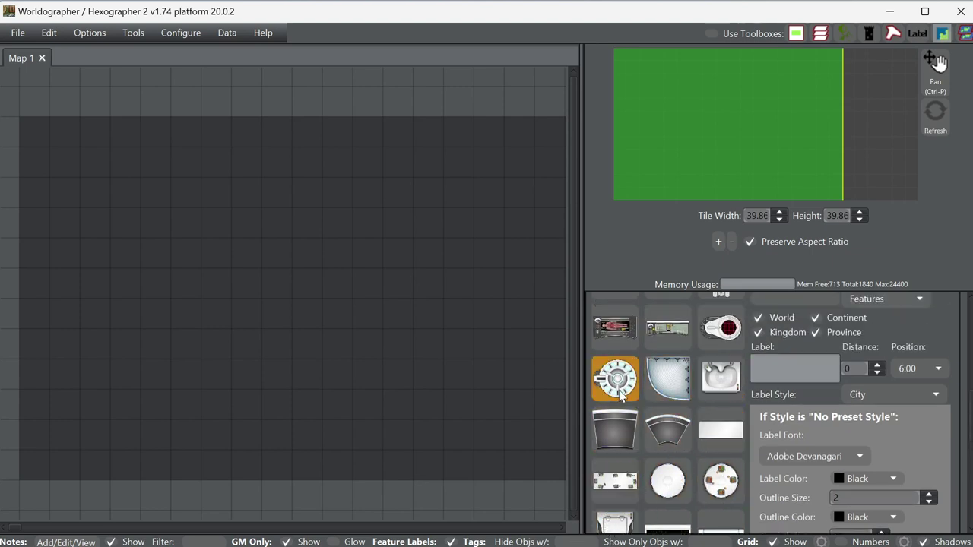
{"action": "scroll", "coordinate": [775, 408], "scroll_direction": "up", "scroll_amount": 5}
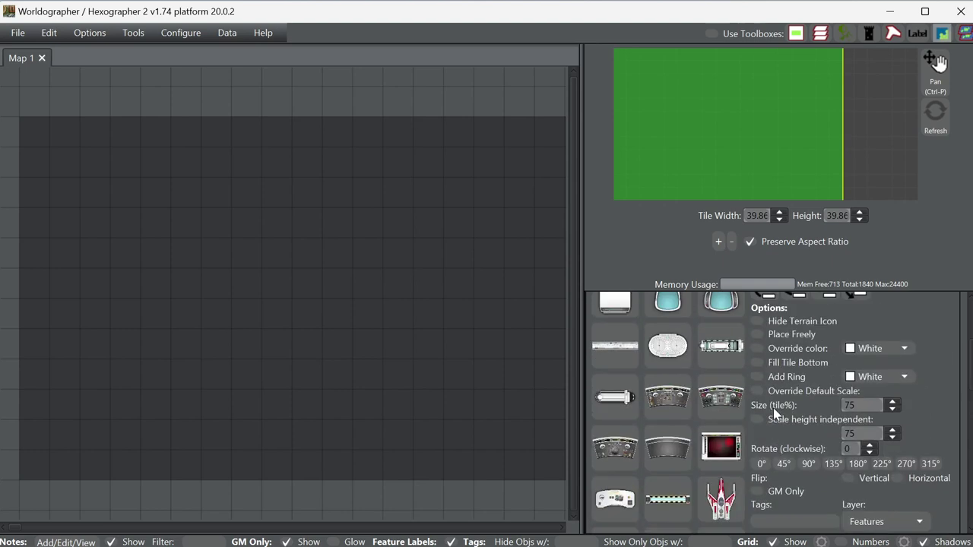
{"action": "scroll", "coordinate": [774, 408], "scroll_direction": "up", "scroll_amount": 3}
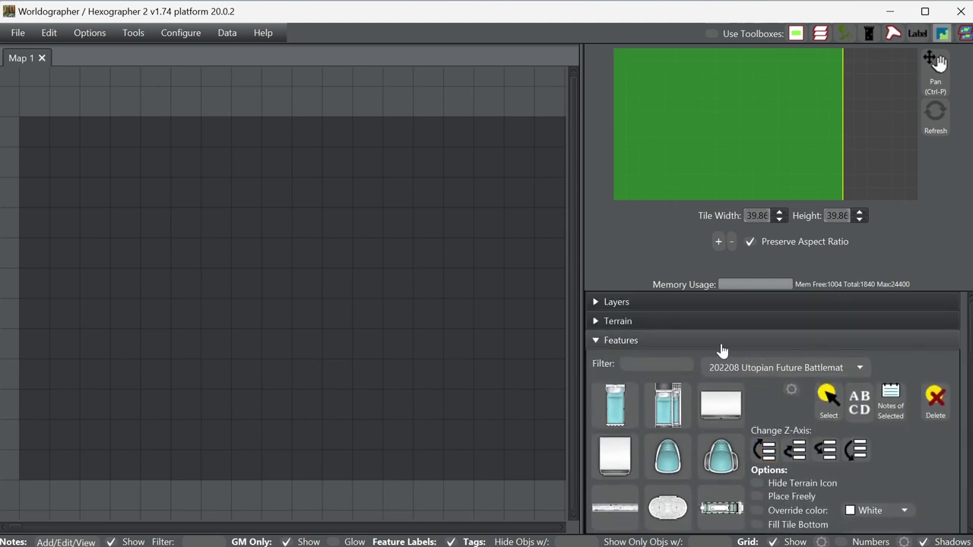
- Switch from the feature options to the shape options and activate the Arc/Oval tool
{"action": "left_click", "coordinate": [688, 340]}
{"action": "left_click", "coordinate": [665, 363]}
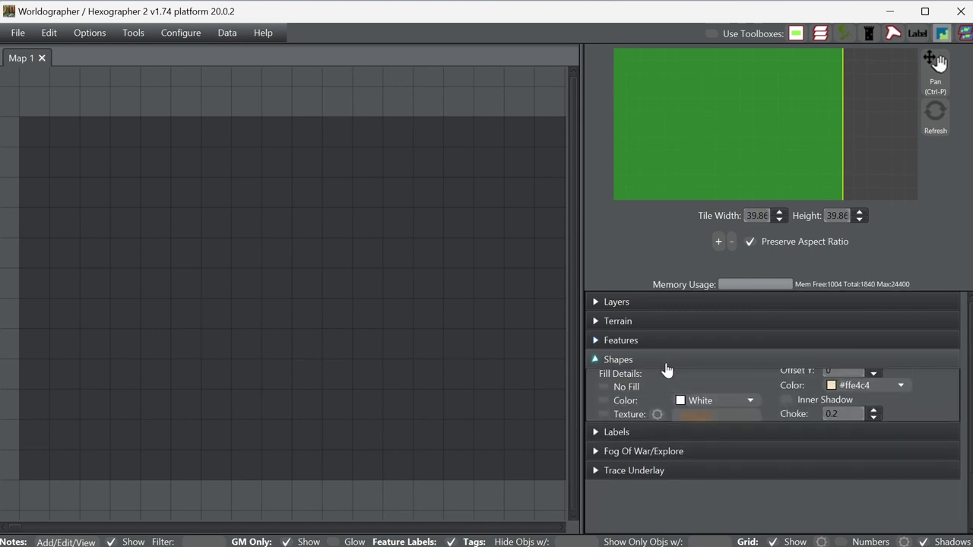
{"action": "left_click", "coordinate": [634, 392]}
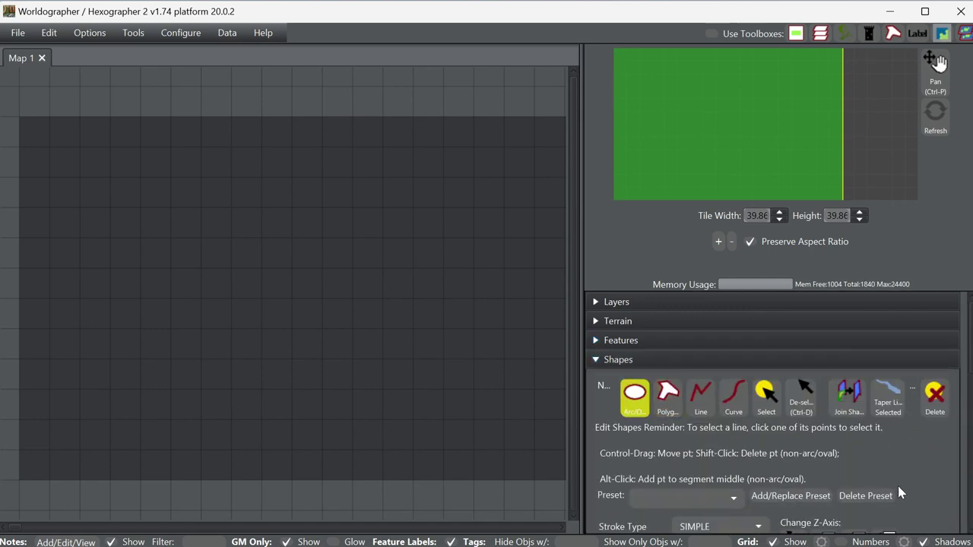
- Make the shape border use a texture instead of a color and set its width to 15
{"action": "scroll", "coordinate": [889, 479], "scroll_direction": "down", "scroll_amount": 4}
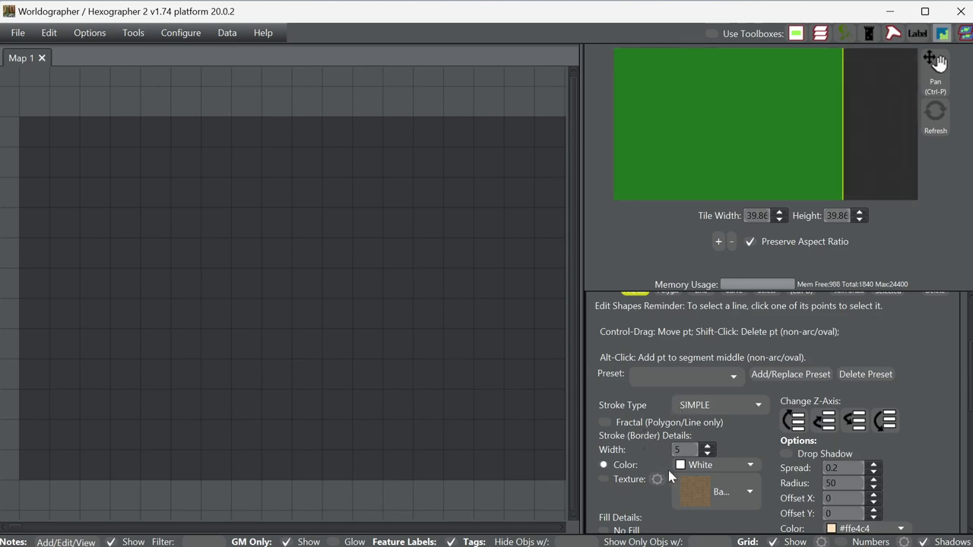
{"action": "left_click", "coordinate": [630, 482]}
{"action": "double_click", "coordinate": [684, 450]}
{"action": "type", "text": "15"}
- Look through the available border textures, from Badlands and Beach to Pavers and Wood Light Vert
{"action": "left_click", "coordinate": [737, 495]}
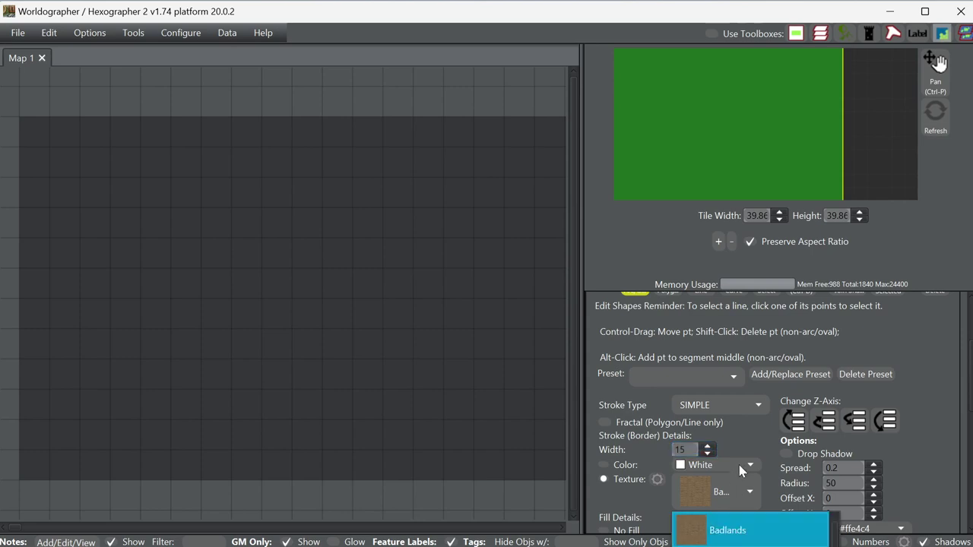
{"action": "scroll", "coordinate": [749, 456], "scroll_direction": "down", "scroll_amount": 1}
{"action": "left_click", "coordinate": [748, 455]}
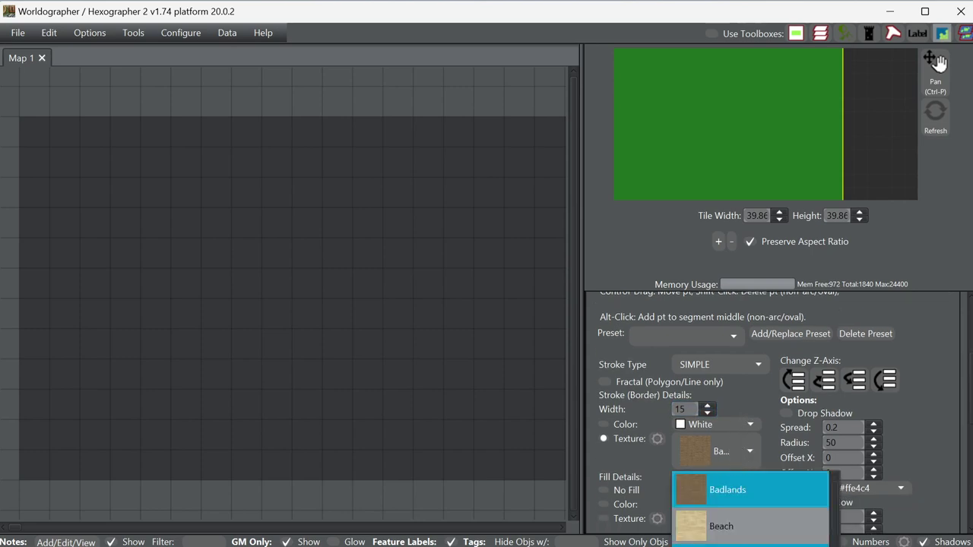
{"action": "scroll", "coordinate": [750, 524], "scroll_direction": "down", "scroll_amount": 2}
{"action": "scroll", "coordinate": [750, 517], "scroll_direction": "down", "scroll_amount": 2}
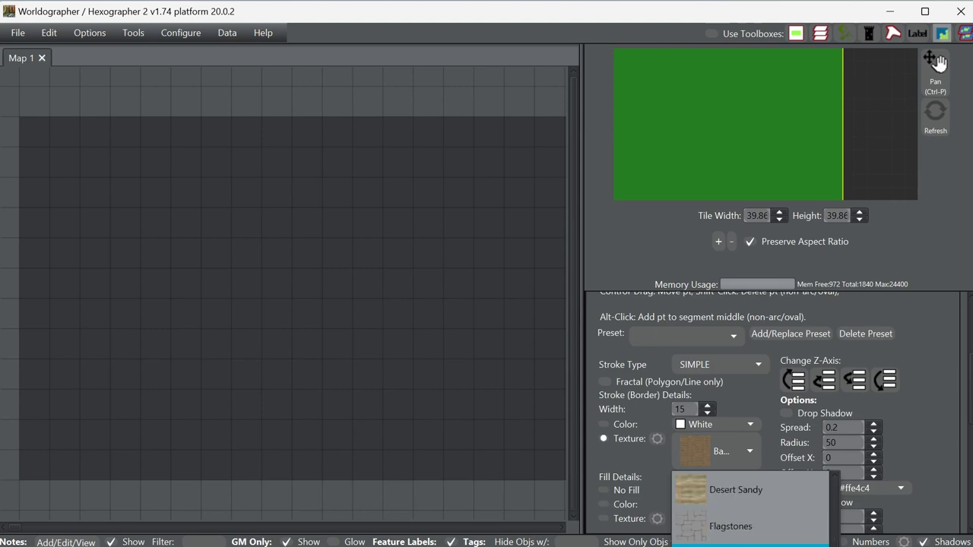
{"action": "scroll", "coordinate": [751, 516], "scroll_direction": "down", "scroll_amount": 4}
{"action": "scroll", "coordinate": [750, 517], "scroll_direction": "down", "scroll_amount": 6}
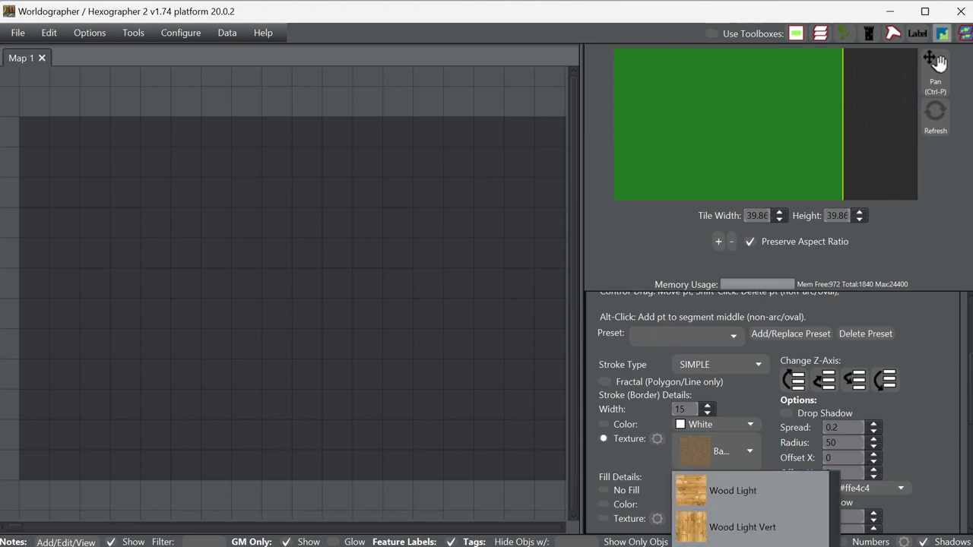
{"action": "scroll", "coordinate": [750, 509], "scroll_direction": "up", "scroll_amount": 6}
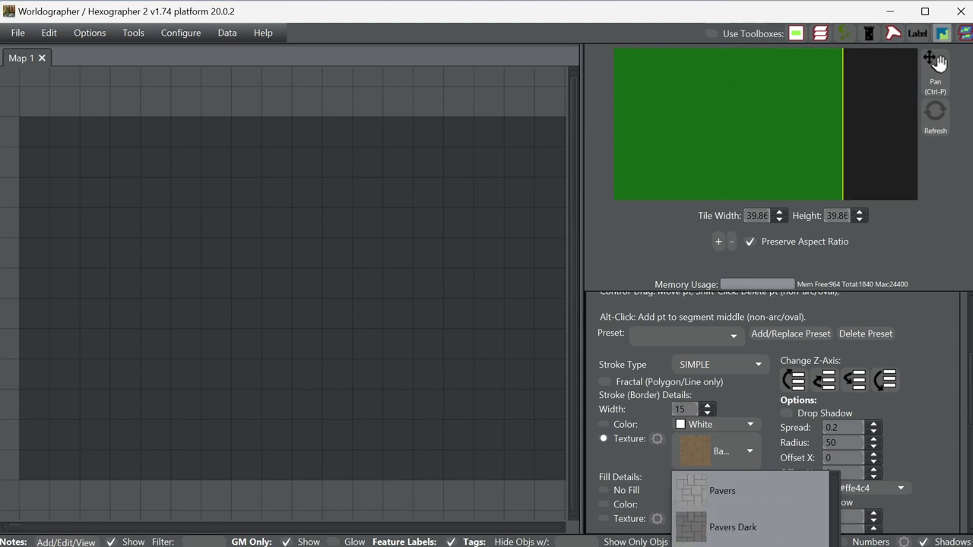
- Make the shape border use a solid color instead of a texture and set it to gray #999999
{"action": "left_click", "coordinate": [620, 431]}
{"action": "left_click", "coordinate": [620, 427]}
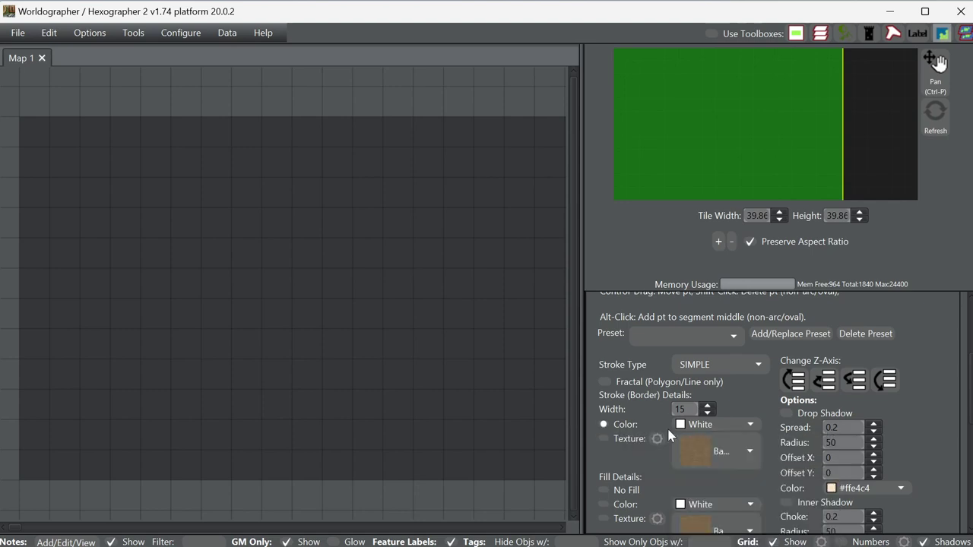
{"action": "left_click", "coordinate": [707, 429]}
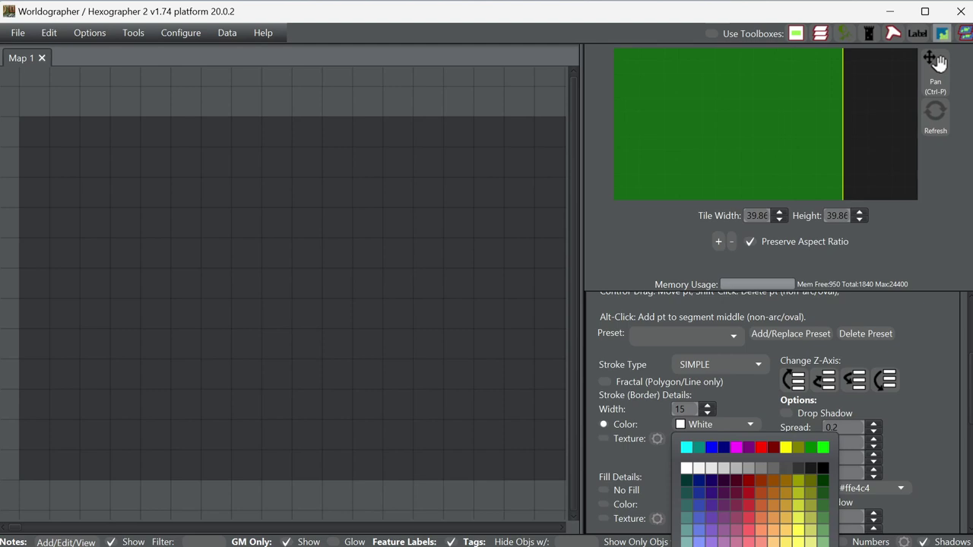
{"action": "left_click", "coordinate": [698, 538]}
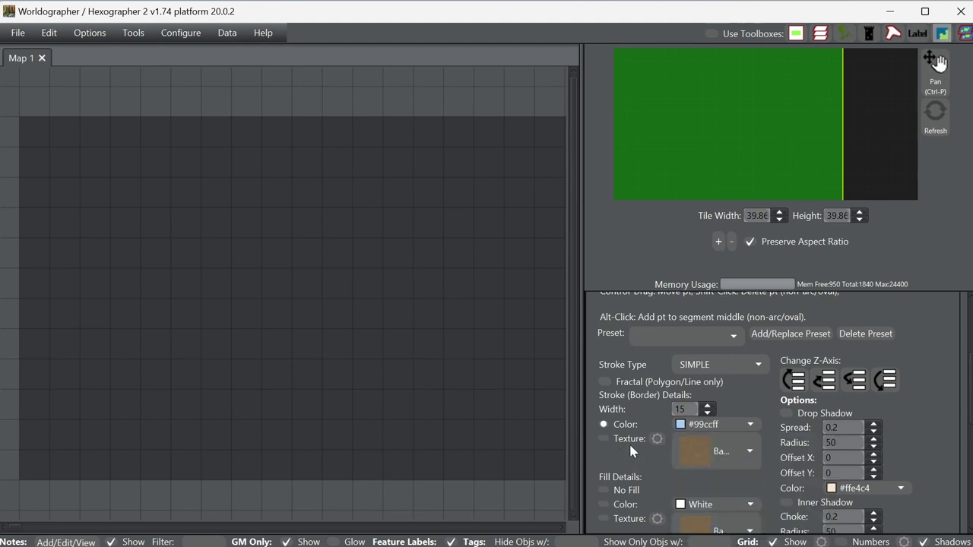
{"action": "left_click", "coordinate": [687, 426]}
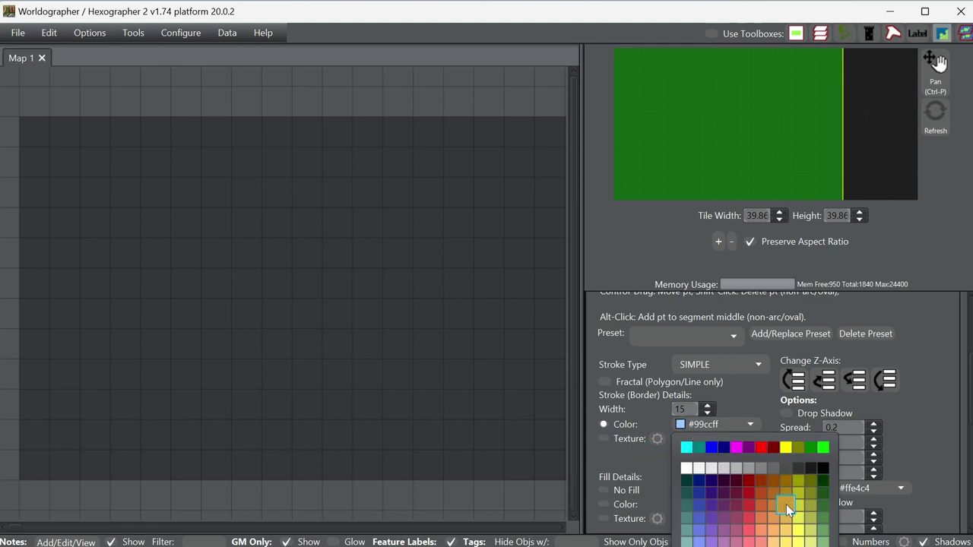
{"action": "left_click", "coordinate": [749, 468]}
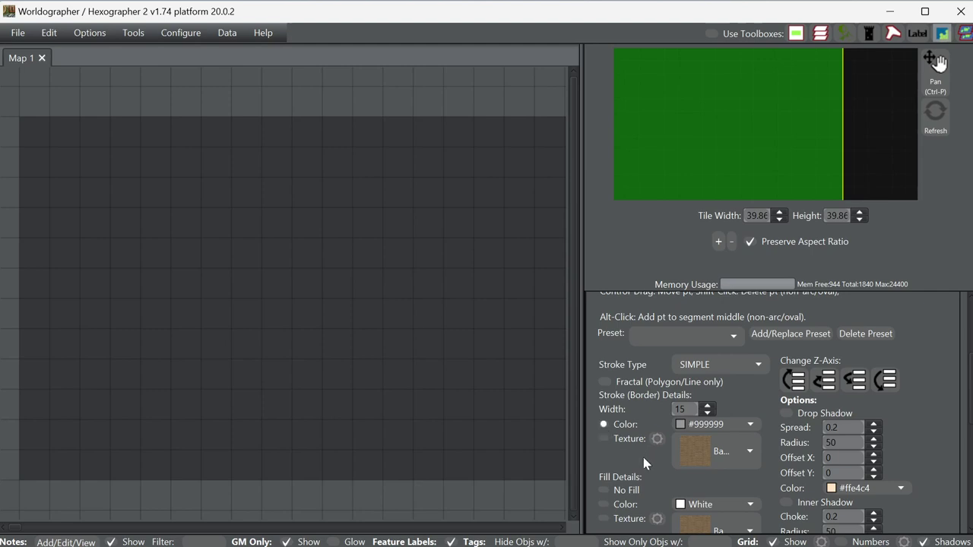
- Make the shape fill use a texture and choose the plain light gray texture whose name starts with "Sp"
{"action": "scroll", "coordinate": [640, 490], "scroll_direction": "down", "scroll_amount": 1}
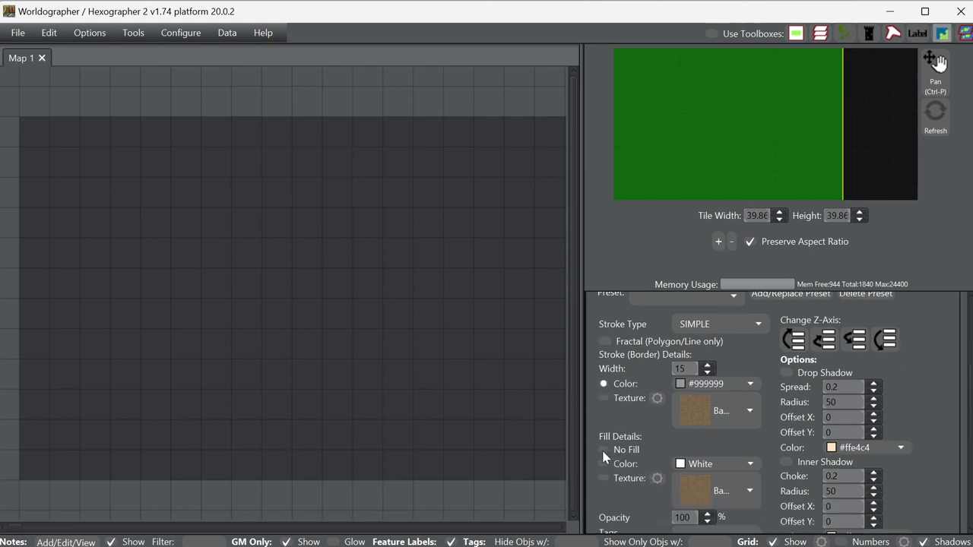
{"action": "left_click", "coordinate": [605, 477]}
{"action": "left_click", "coordinate": [731, 490]}
{"action": "scroll", "coordinate": [730, 486], "scroll_direction": "down", "scroll_amount": 1}
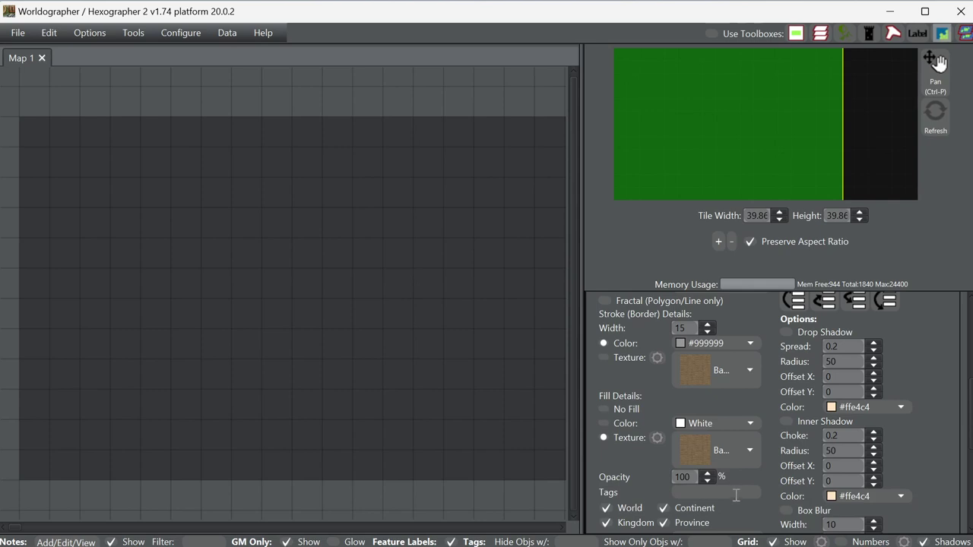
{"action": "left_click", "coordinate": [725, 456]}
{"action": "scroll", "coordinate": [720, 503], "scroll_direction": "down", "scroll_amount": 1}
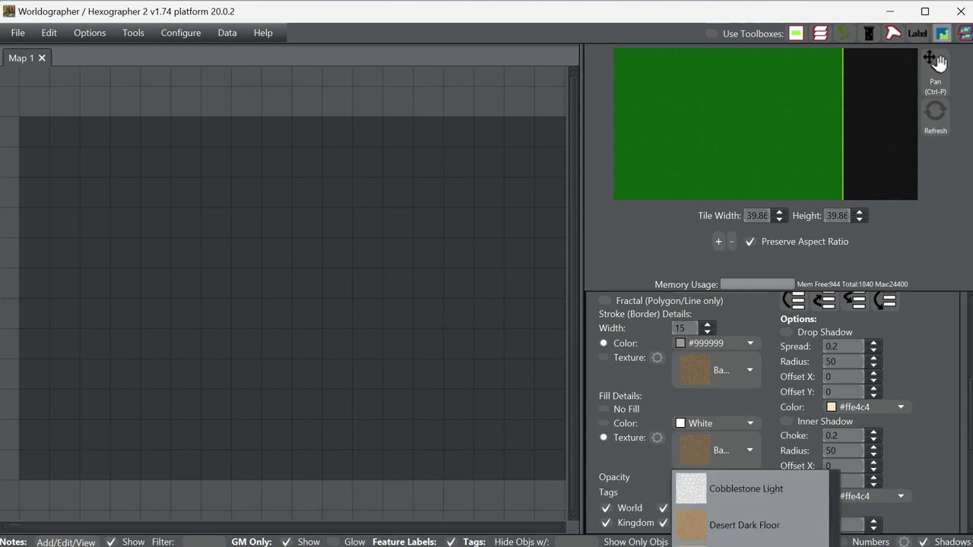
{"action": "scroll", "coordinate": [729, 505], "scroll_direction": "down", "scroll_amount": 4}
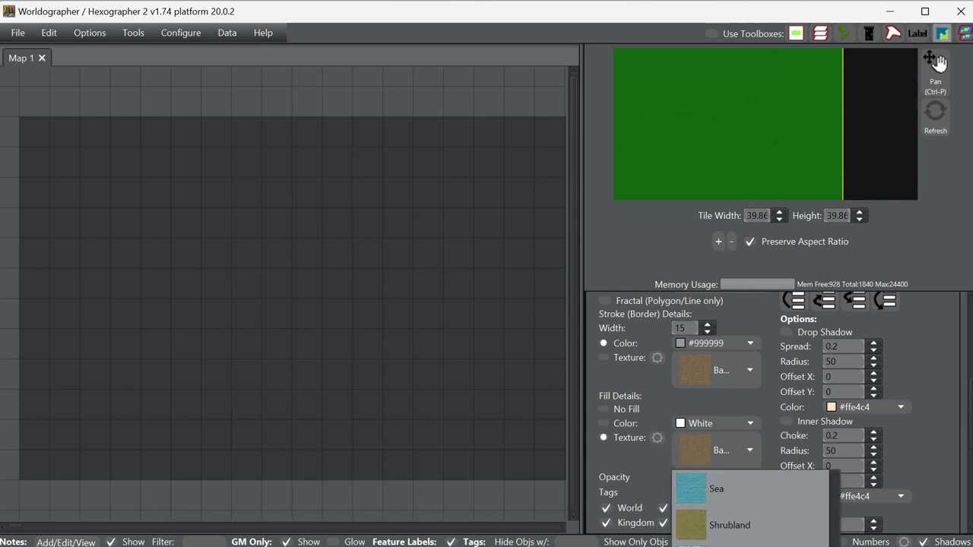
{"action": "scroll", "coordinate": [751, 506], "scroll_direction": "down", "scroll_amount": 3}
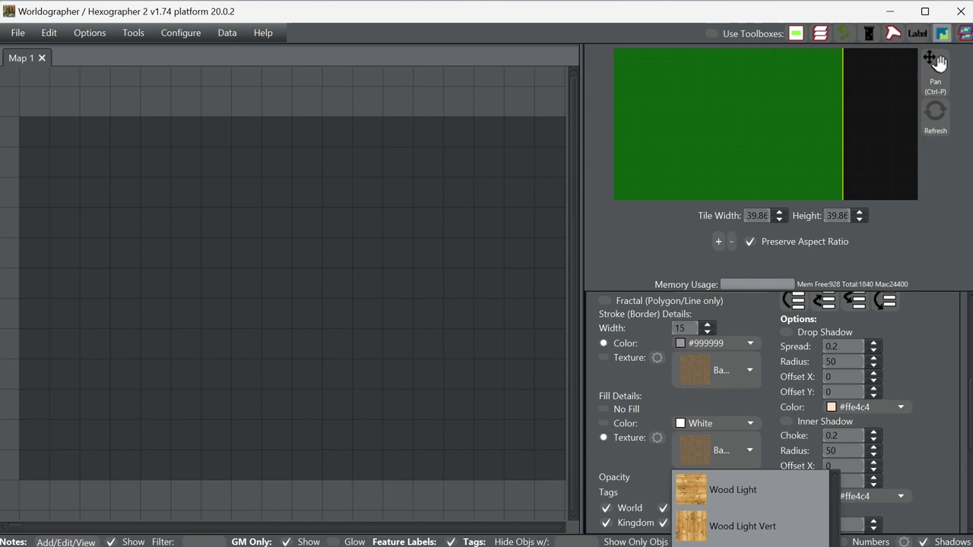
{"action": "key", "text": "Return"}
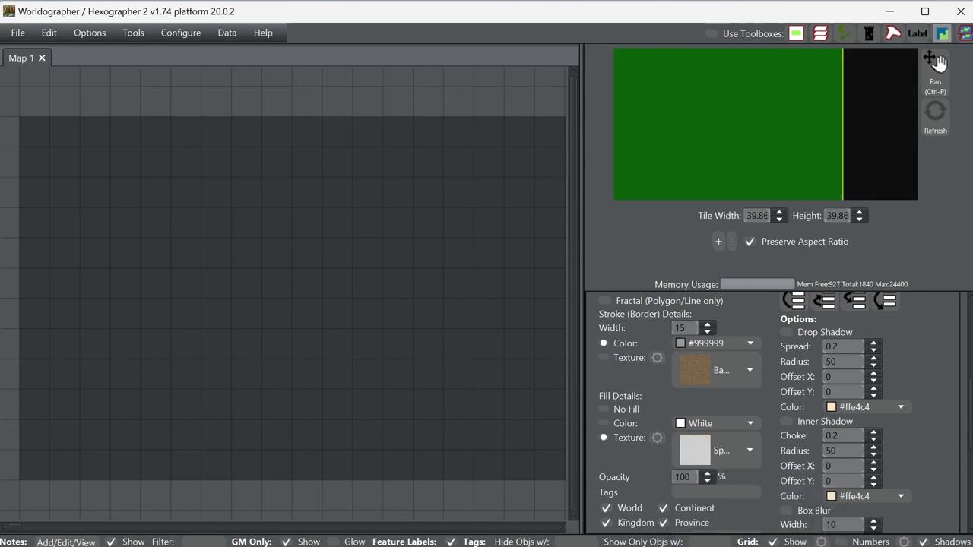
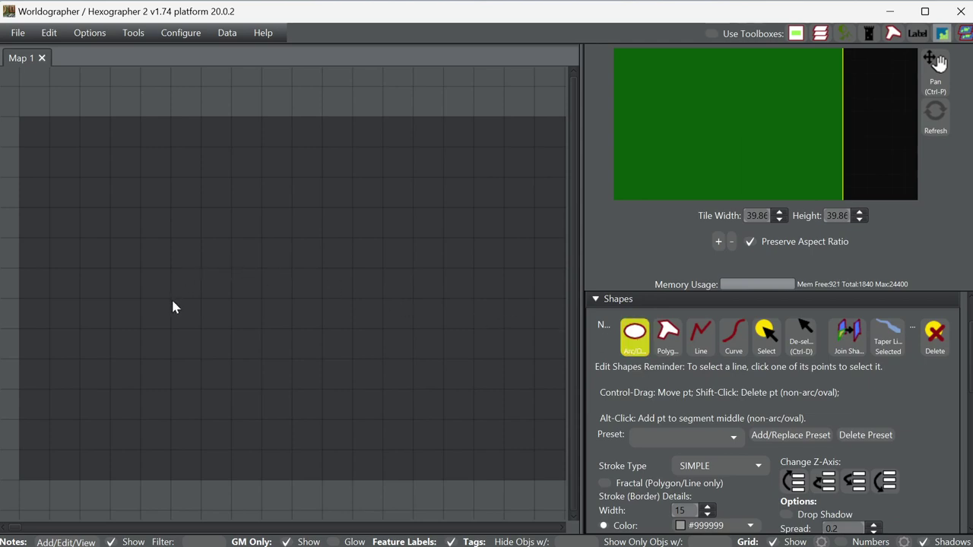
- With points snapping to the grid, draw a circle ten squares across and shift it one square right from the map's left edge
{"action": "scroll", "coordinate": [806, 452], "scroll_direction": "down", "scroll_amount": 10}
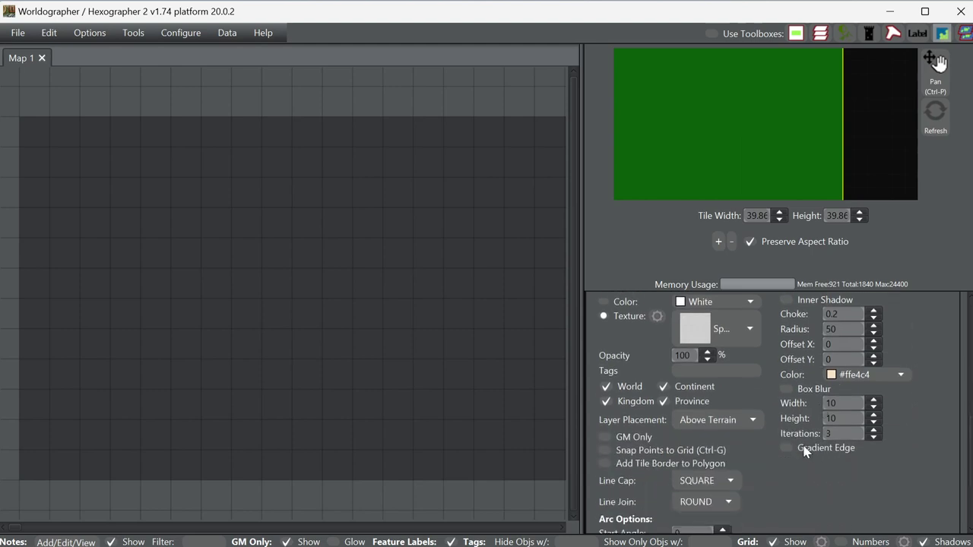
{"action": "scroll", "coordinate": [806, 452], "scroll_direction": "down", "scroll_amount": 3}
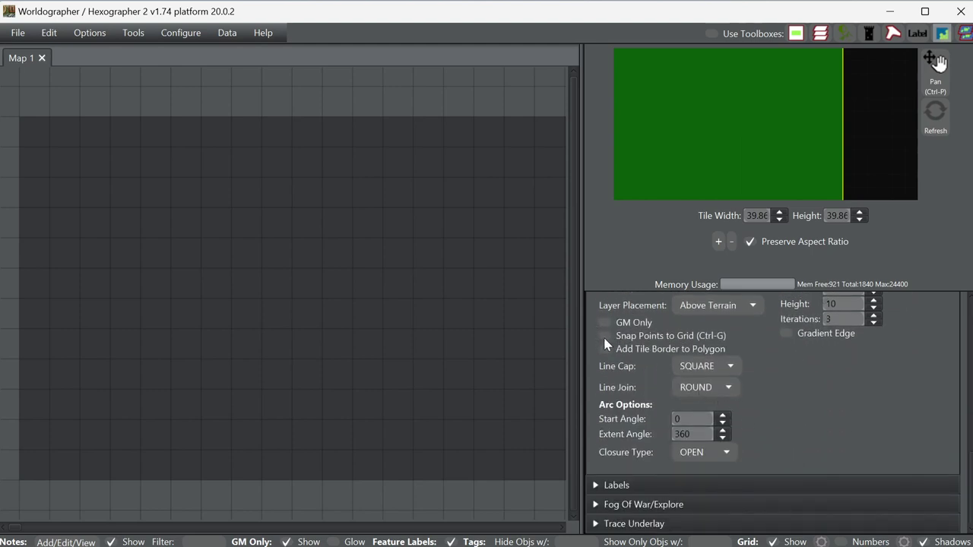
{"action": "left_click", "coordinate": [171, 298]}
{"action": "left_click", "coordinate": [323, 451]}
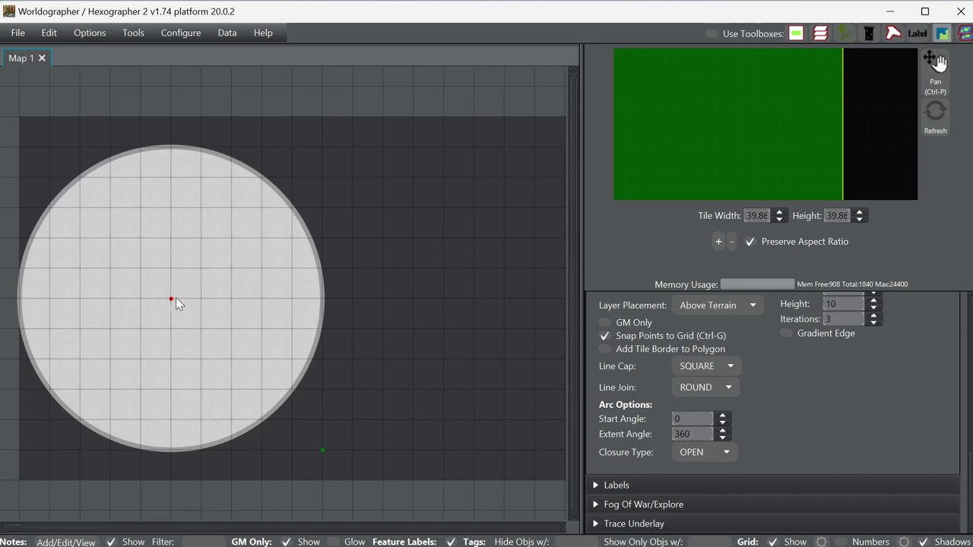
{"action": "left_click_drag", "start_coordinate": [171, 300], "coordinate": [203, 305]}
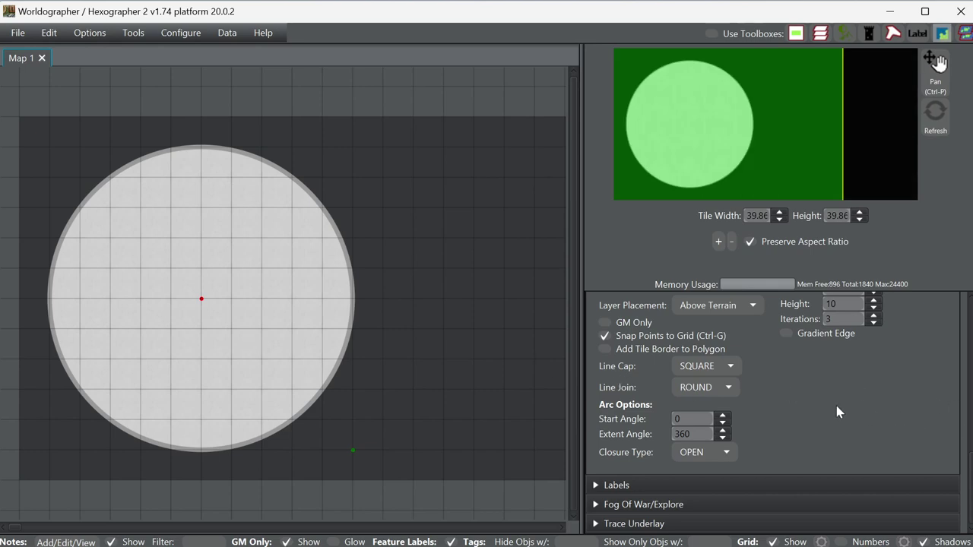
- Activate the Line tool for drawing inside the circle and set its fill to No Fill
{"action": "scroll", "coordinate": [836, 412], "scroll_direction": "up", "scroll_amount": 2}
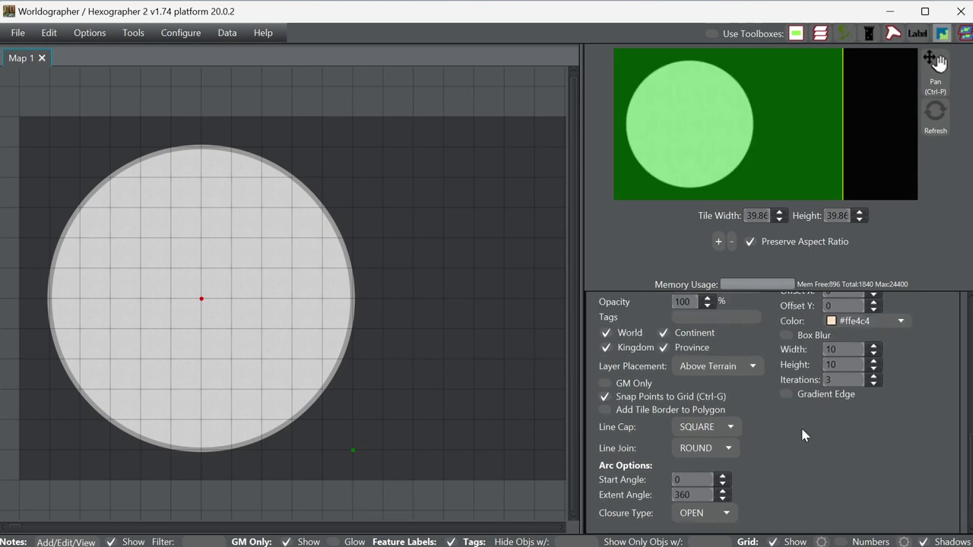
{"action": "scroll", "coordinate": [802, 434], "scroll_direction": "up", "scroll_amount": 8}
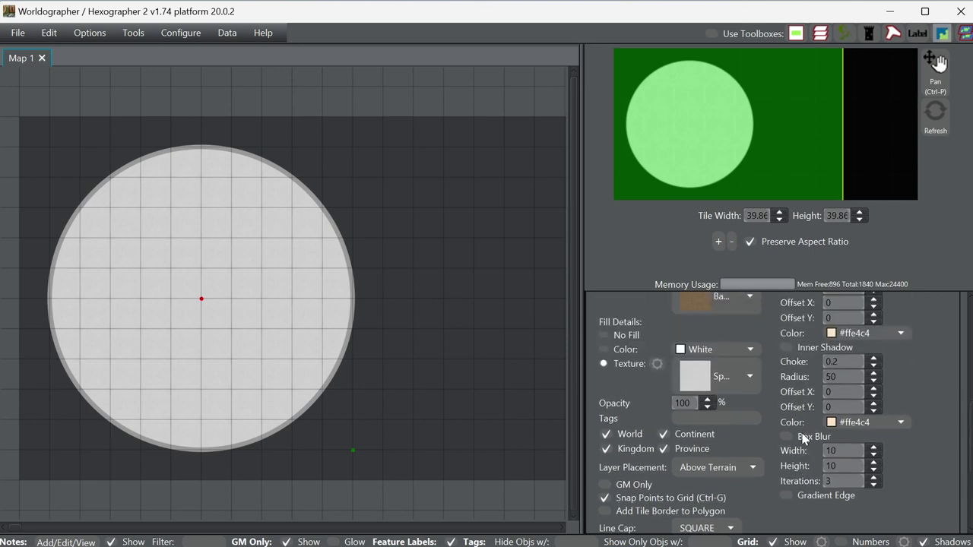
{"action": "scroll", "coordinate": [786, 430], "scroll_direction": "up", "scroll_amount": 1}
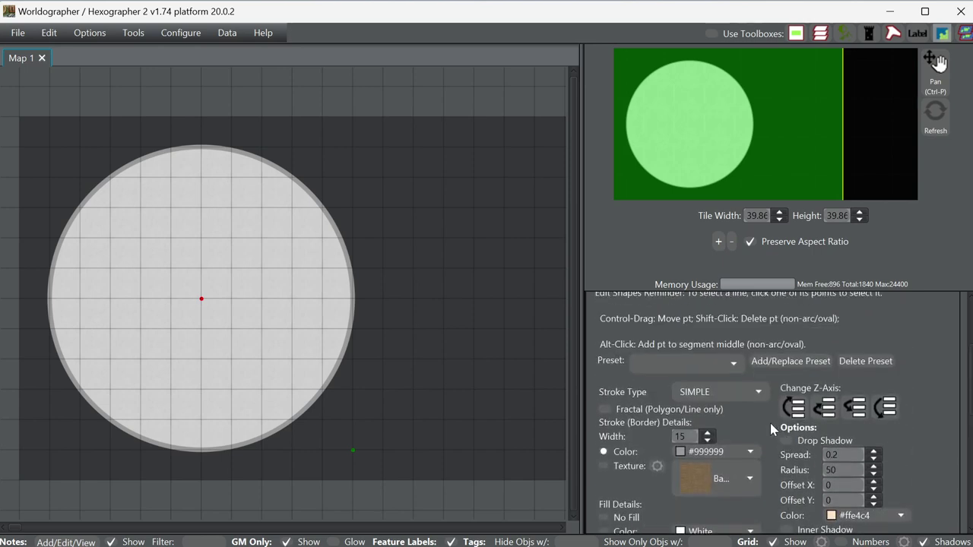
{"action": "scroll", "coordinate": [192, 253], "scroll_direction": "up", "scroll_amount": 5}
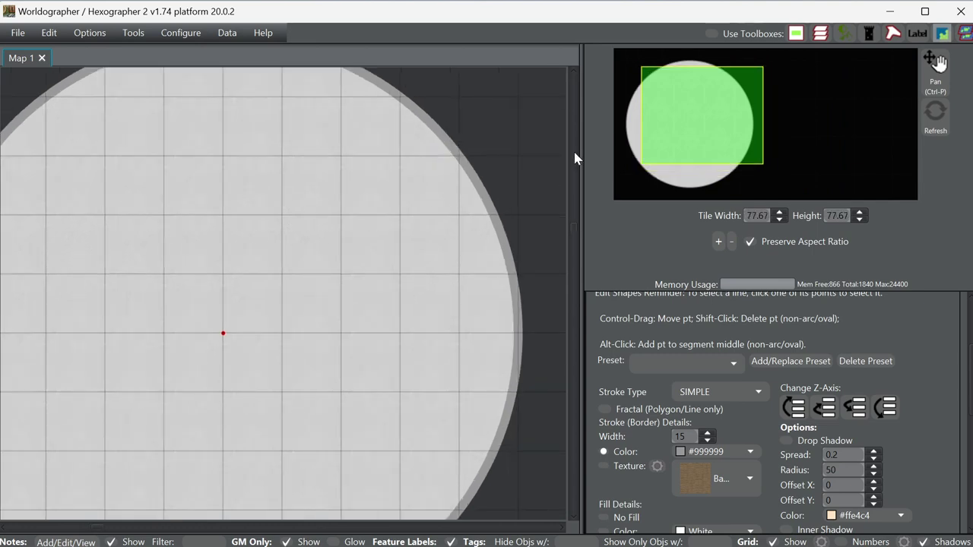
{"action": "left_click_drag", "start_coordinate": [702, 114], "coordinate": [689, 106]}
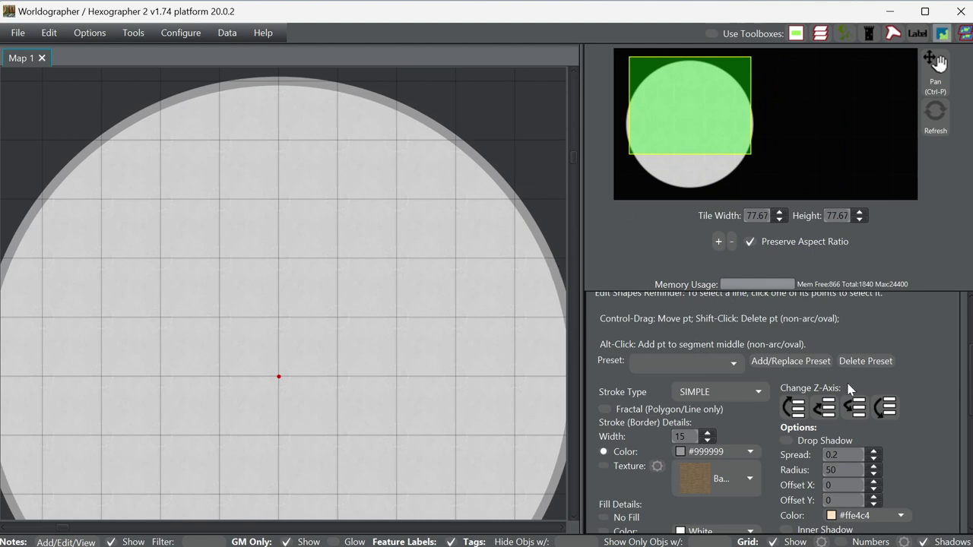
{"action": "scroll", "coordinate": [971, 326], "scroll_direction": "up", "scroll_amount": 3}
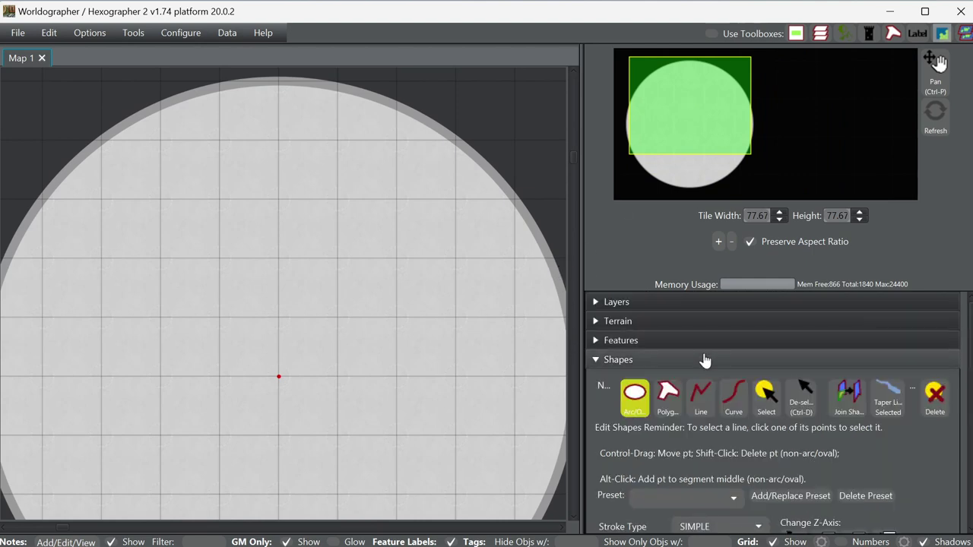
{"action": "left_click", "coordinate": [703, 395]}
{"action": "scroll", "coordinate": [745, 454], "scroll_direction": "down", "scroll_amount": 5}
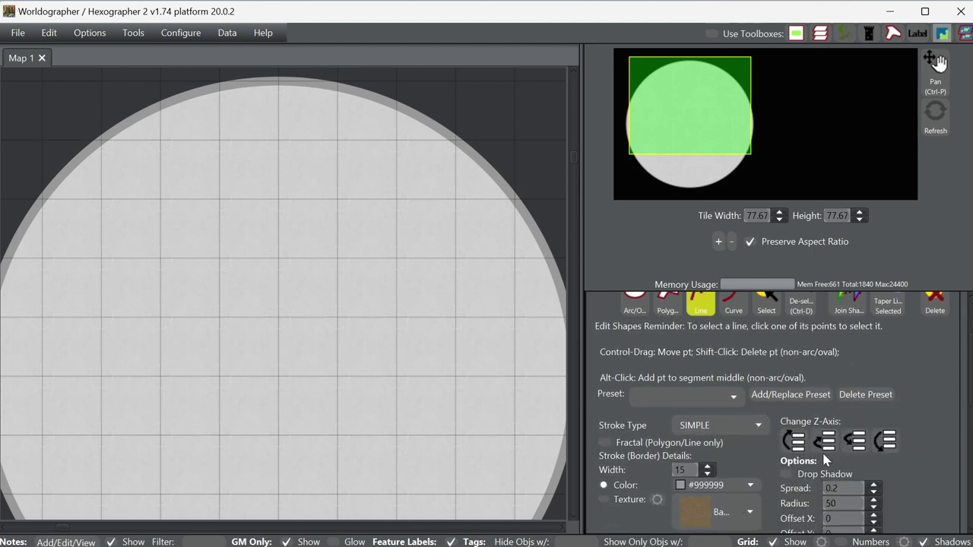
{"action": "left_click", "coordinate": [616, 493]}
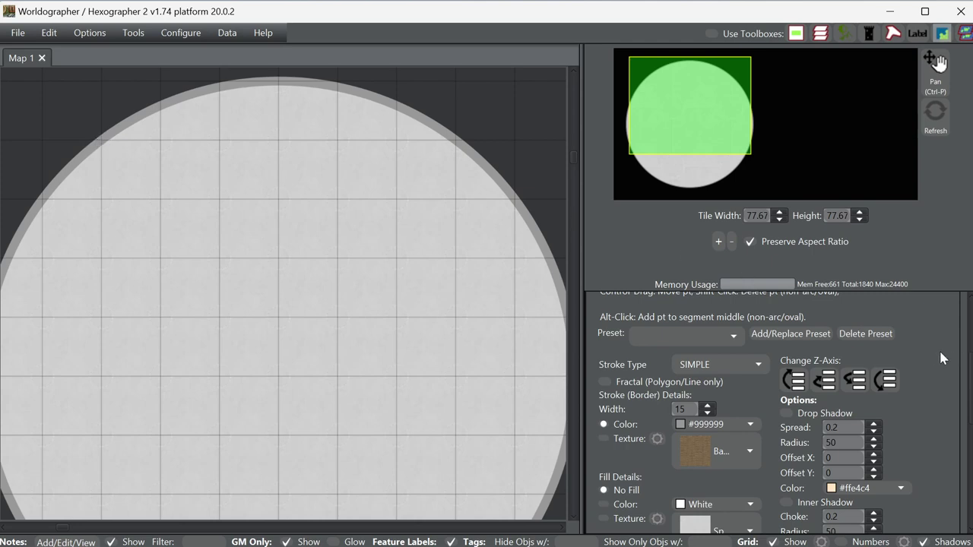
- Draw a three-segment wall from the circle's upper-left edge four squares down, two squares across the center, and back up to the upper-right edge
{"action": "scroll", "coordinate": [939, 348], "scroll_direction": "up", "scroll_amount": 2}
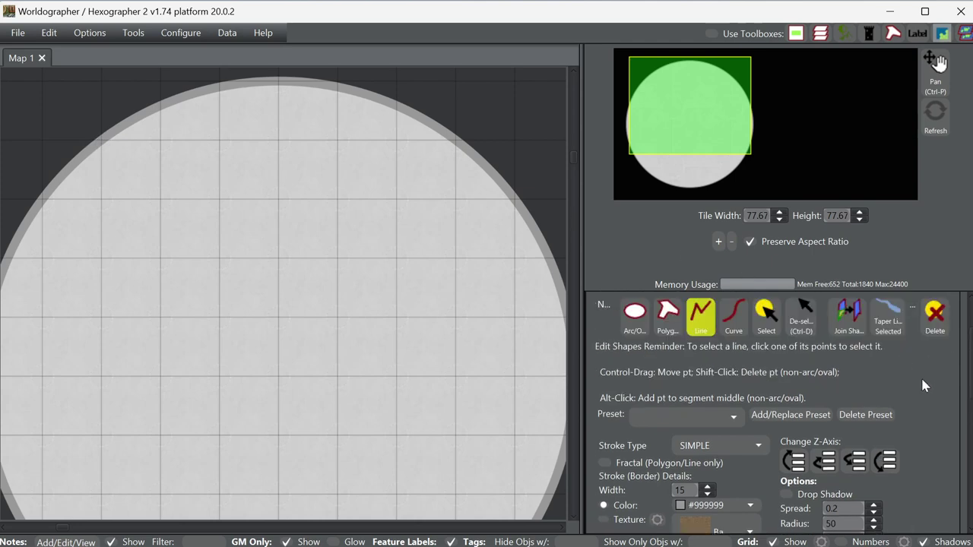
{"action": "scroll", "coordinate": [924, 389], "scroll_direction": "up", "scroll_amount": 1}
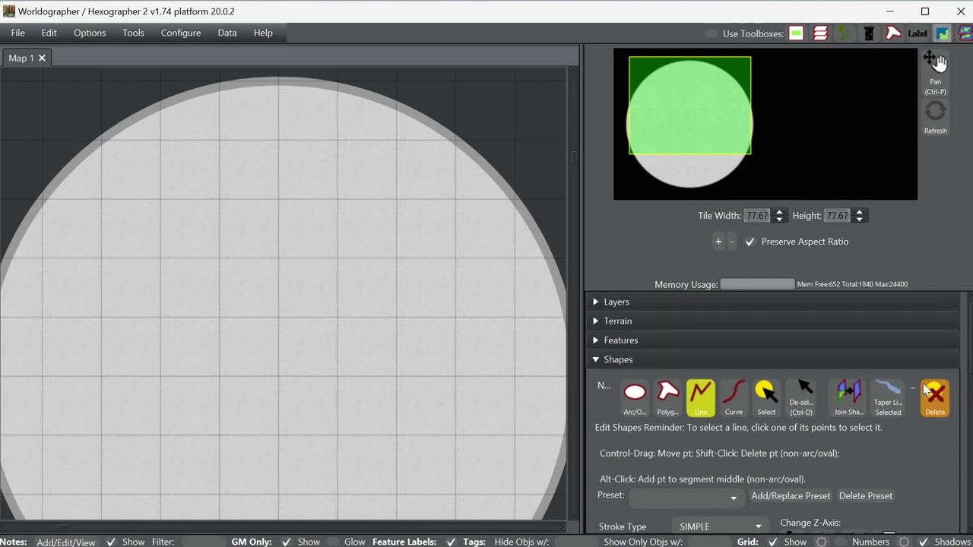
{"action": "scroll", "coordinate": [926, 389], "scroll_direction": "down", "scroll_amount": 1}
{"action": "scroll", "coordinate": [924, 392], "scroll_direction": "down", "scroll_amount": 1}
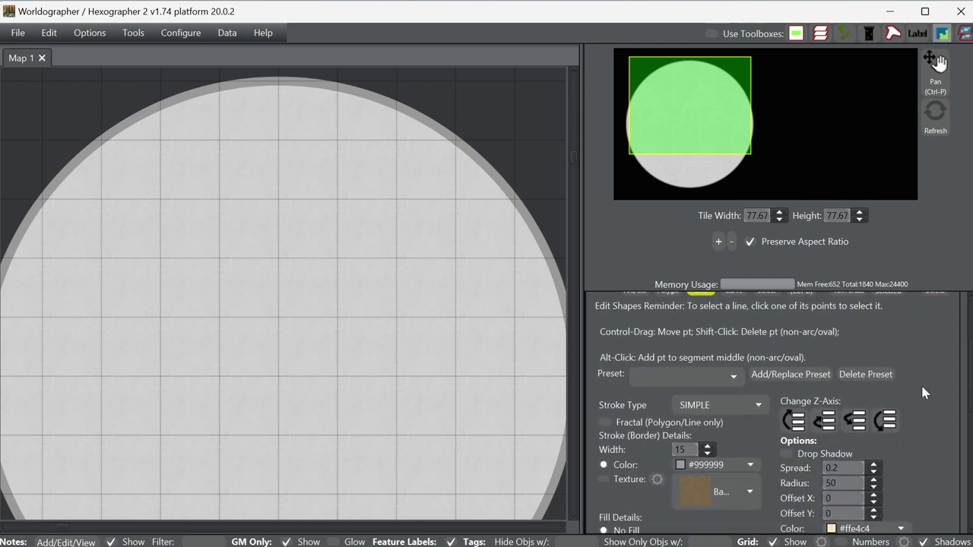
{"action": "left_click", "coordinate": [101, 141]}
{"action": "left_click", "coordinate": [217, 371]}
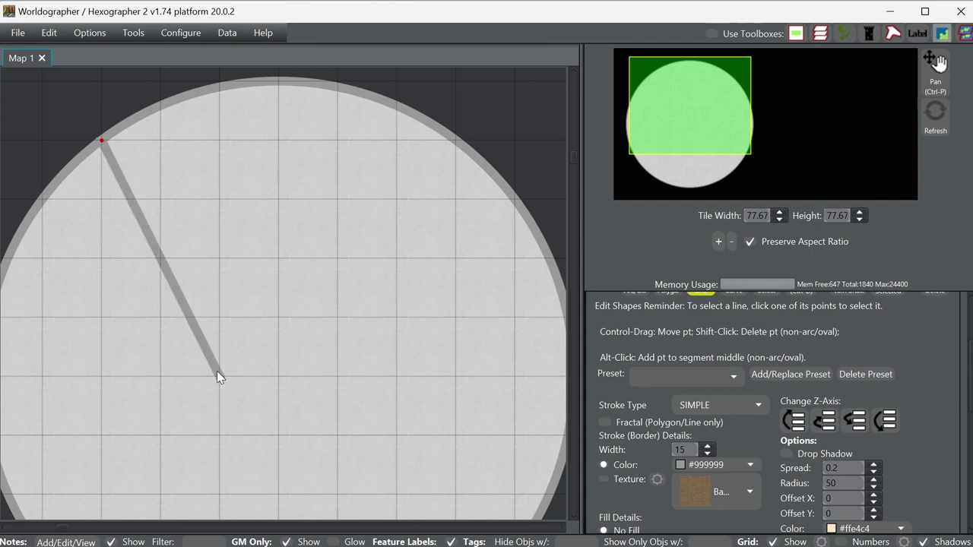
{"action": "left_click", "coordinate": [338, 375]}
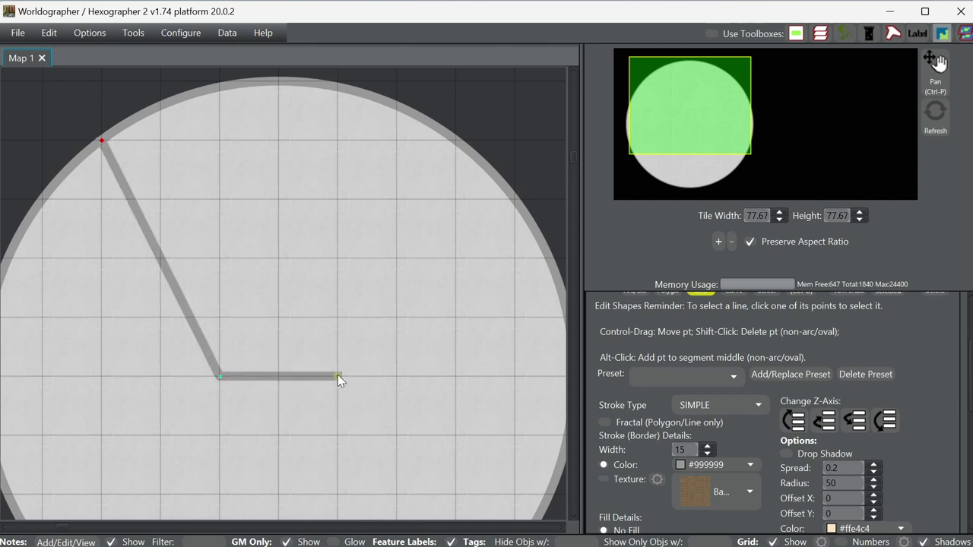
{"action": "left_click", "coordinate": [455, 142]}
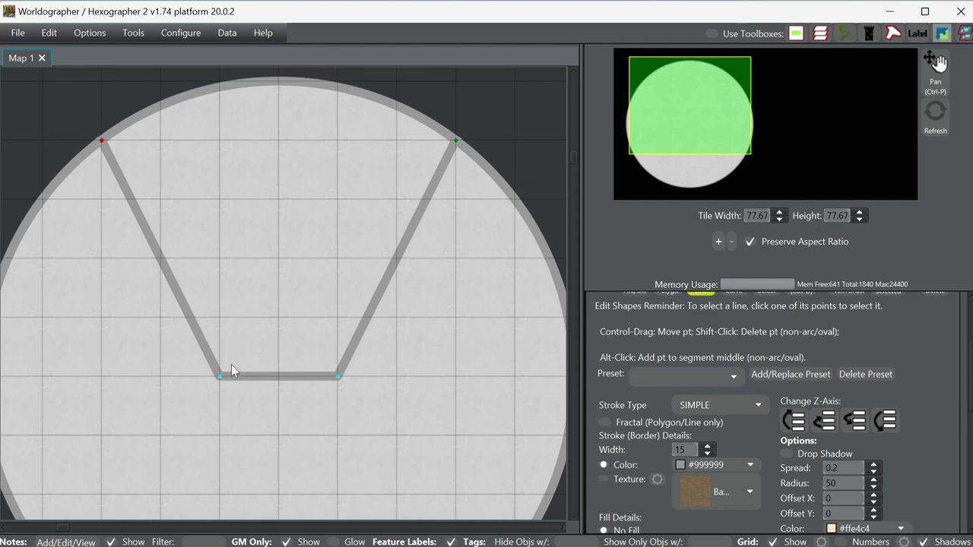
- Widen the wall's horizontal segment to four squares and move both outer ends one square outward and one square down onto the circle
{"action": "left_click_drag", "start_coordinate": [220, 375], "coordinate": [161, 376]}
{"action": "left_click_drag", "start_coordinate": [339, 376], "coordinate": [396, 376]}
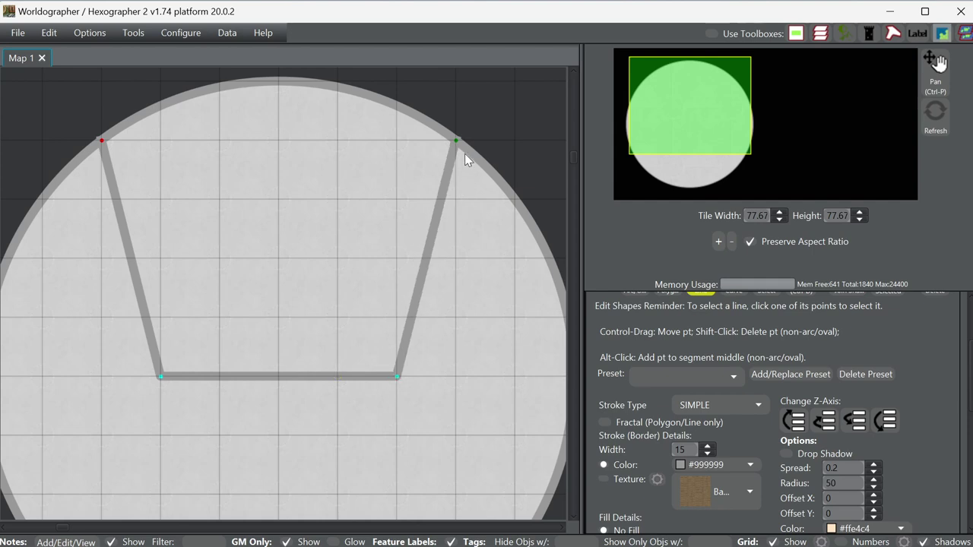
{"action": "left_click_drag", "start_coordinate": [455, 140], "coordinate": [511, 201]}
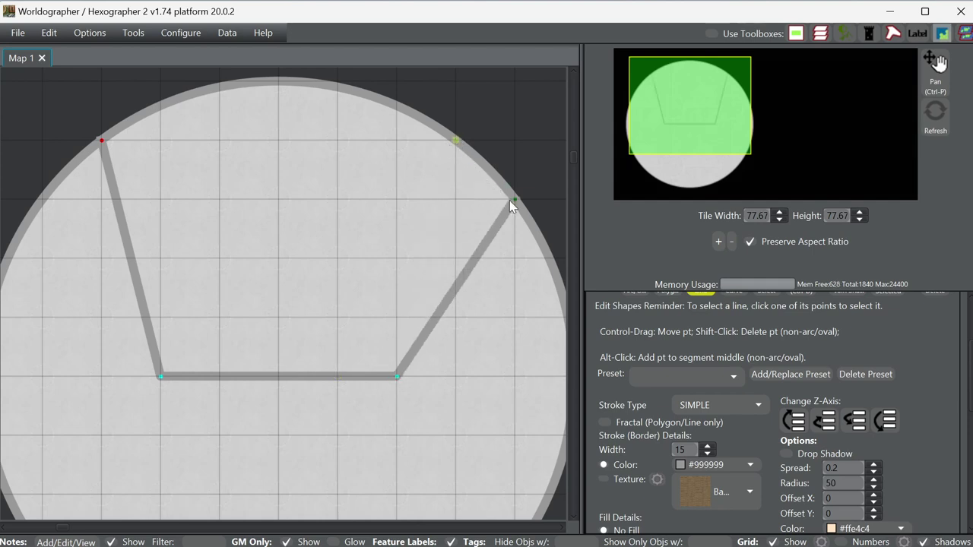
{"action": "left_click_drag", "start_coordinate": [104, 142], "coordinate": [42, 202]}
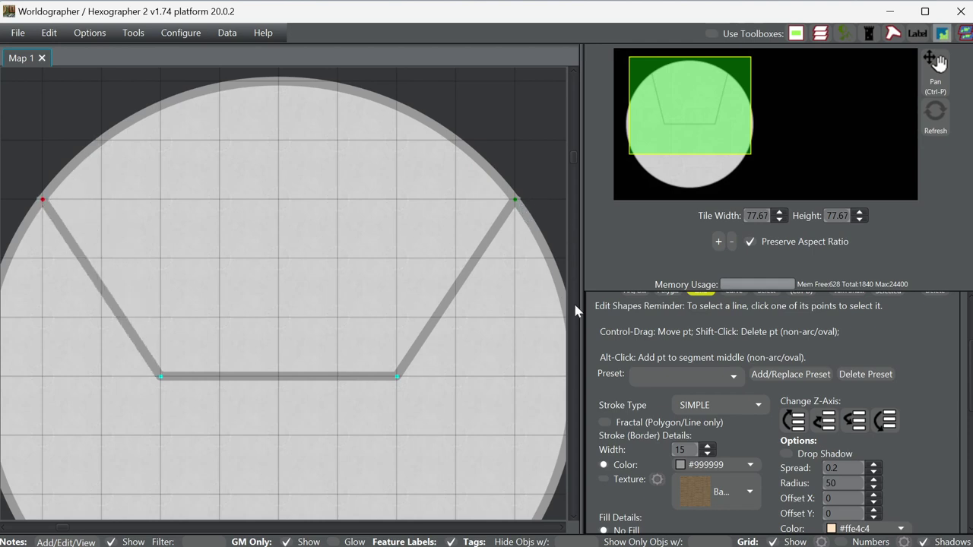
- Set the wall line's cap to BUTT and its join to MITER
{"action": "scroll", "coordinate": [931, 378], "scroll_direction": "down", "scroll_amount": 6}
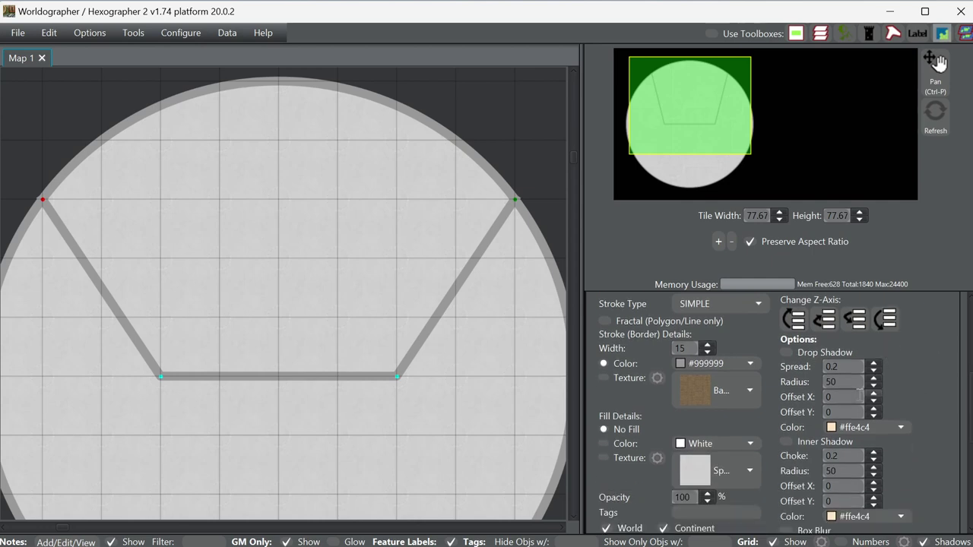
{"action": "scroll", "coordinate": [722, 468], "scroll_direction": "down", "scroll_amount": 2}
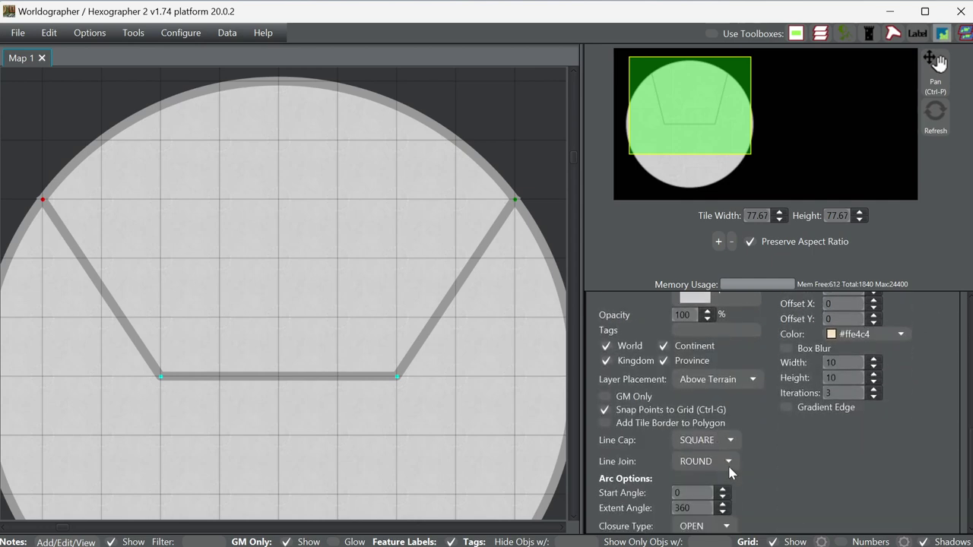
{"action": "left_click", "coordinate": [712, 441]}
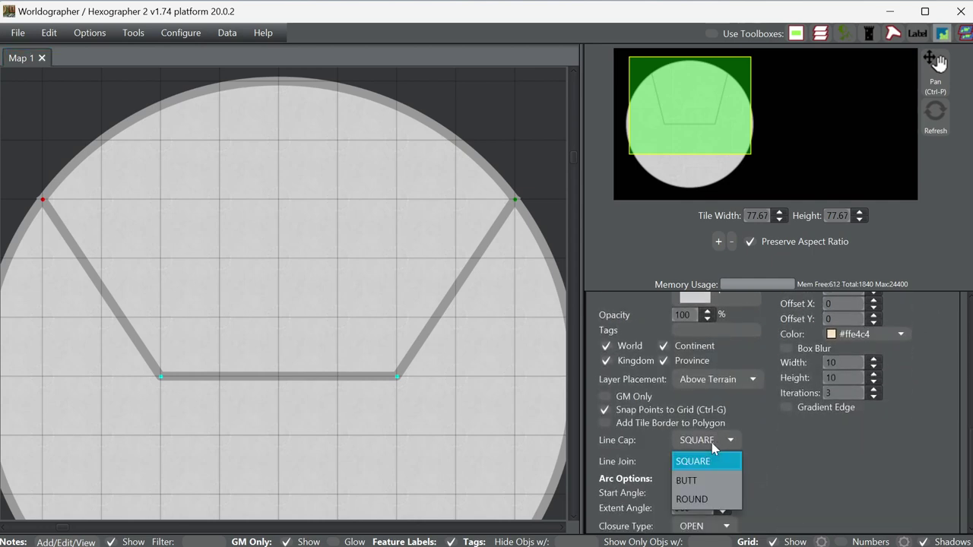
{"action": "left_click", "coordinate": [712, 479]}
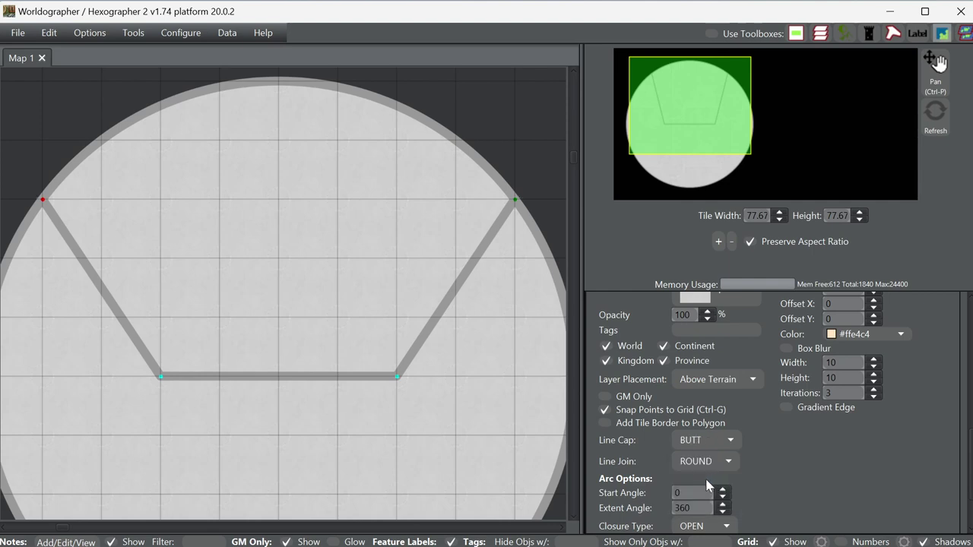
{"action": "left_click", "coordinate": [694, 463]}
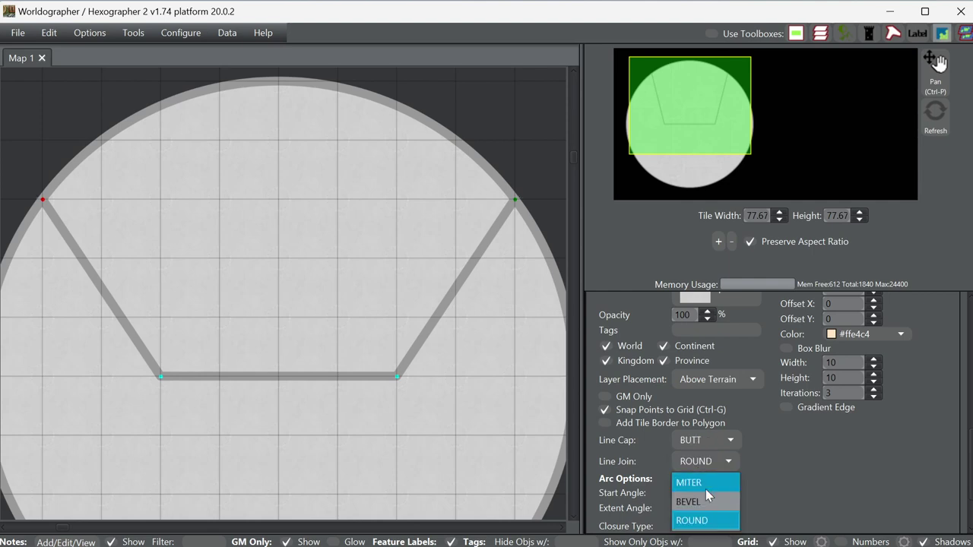
{"action": "left_click", "coordinate": [705, 483]}
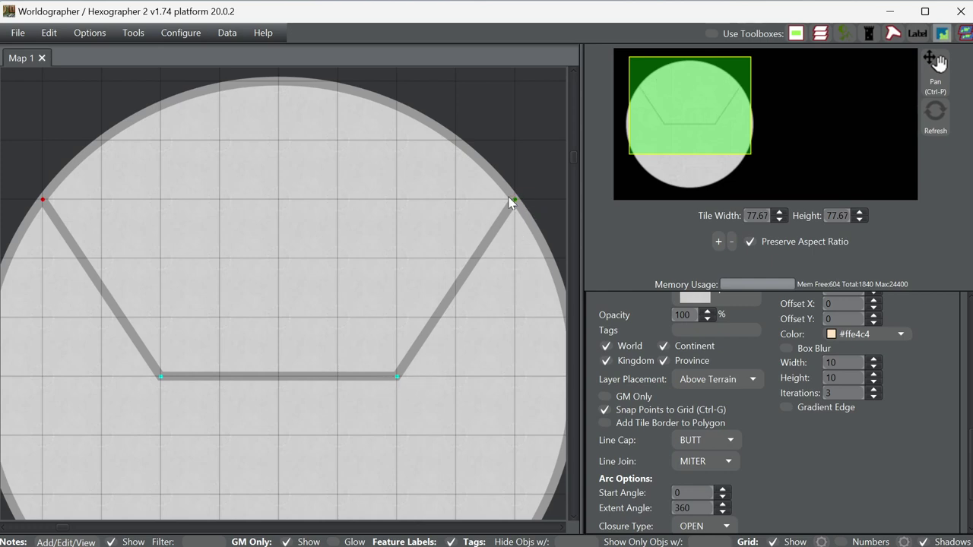
{"action": "left_click", "coordinate": [699, 446]}
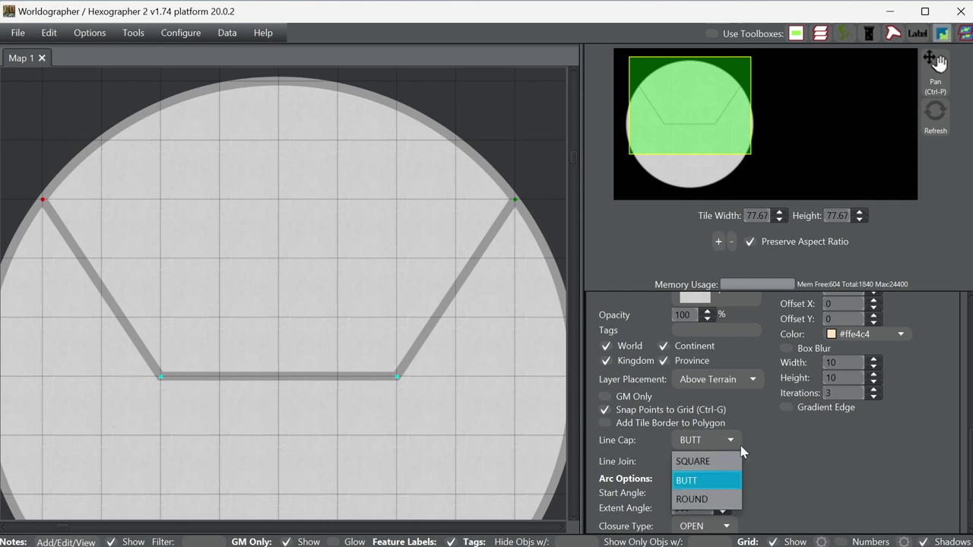
{"action": "left_click", "coordinate": [795, 453]}
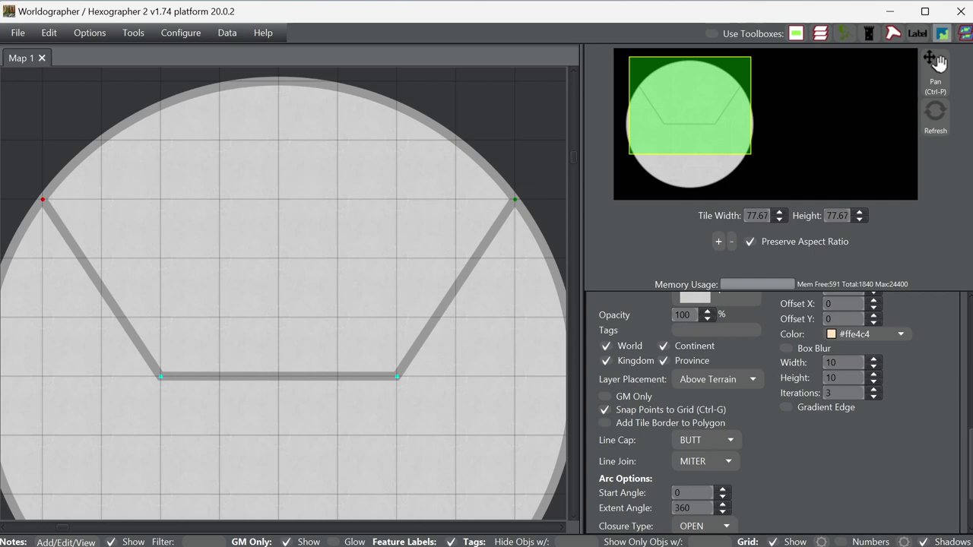
- Place the teal armchair feature, rotated 180° and scaled to 85% of a tile, centered about one and a half squares above the horizontal wall
{"action": "scroll", "coordinate": [970, 464], "scroll_direction": "up", "scroll_amount": 10}
{"action": "left_click", "coordinate": [688, 344]}
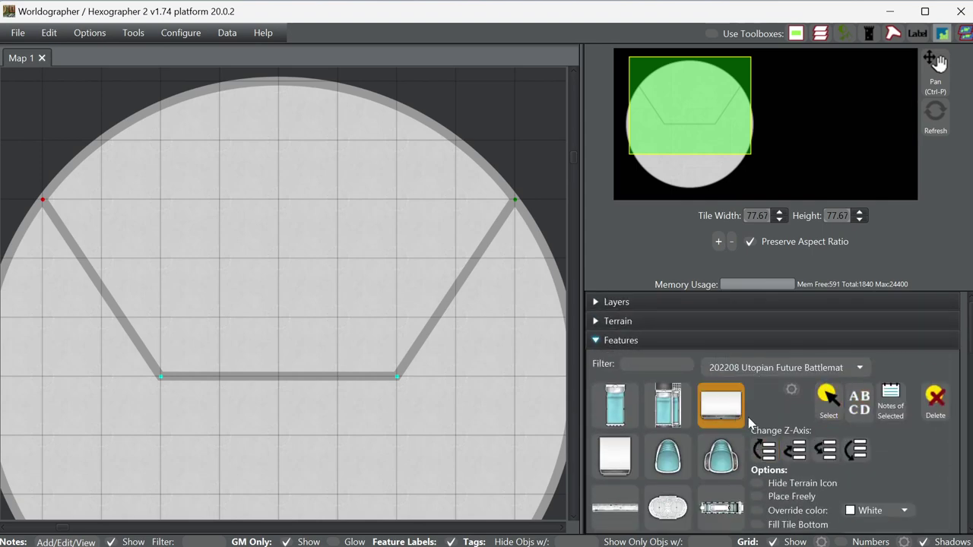
{"action": "left_click", "coordinate": [726, 450]}
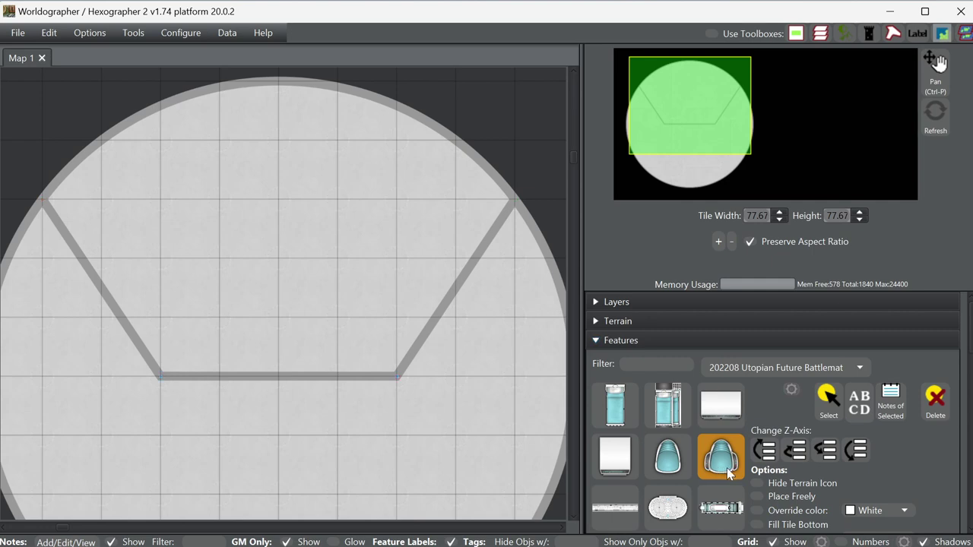
{"action": "scroll", "coordinate": [909, 460], "scroll_direction": "down", "scroll_amount": 5}
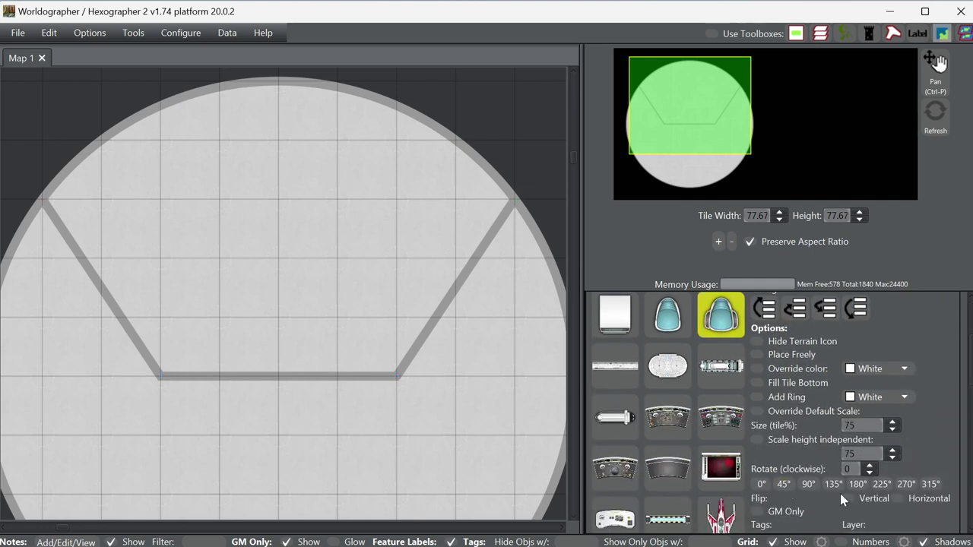
{"action": "left_click", "coordinate": [855, 485]}
{"action": "left_click", "coordinate": [774, 411]}
{"action": "left_click", "coordinate": [757, 411]}
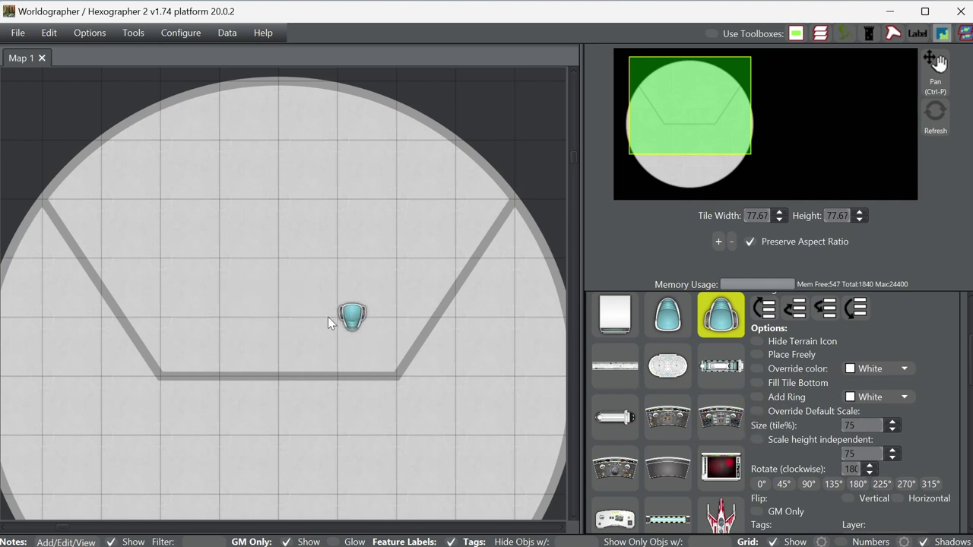
{"action": "left_click", "coordinate": [786, 415]}
{"action": "double_click", "coordinate": [865, 424]}
{"action": "type", "text": "85"}
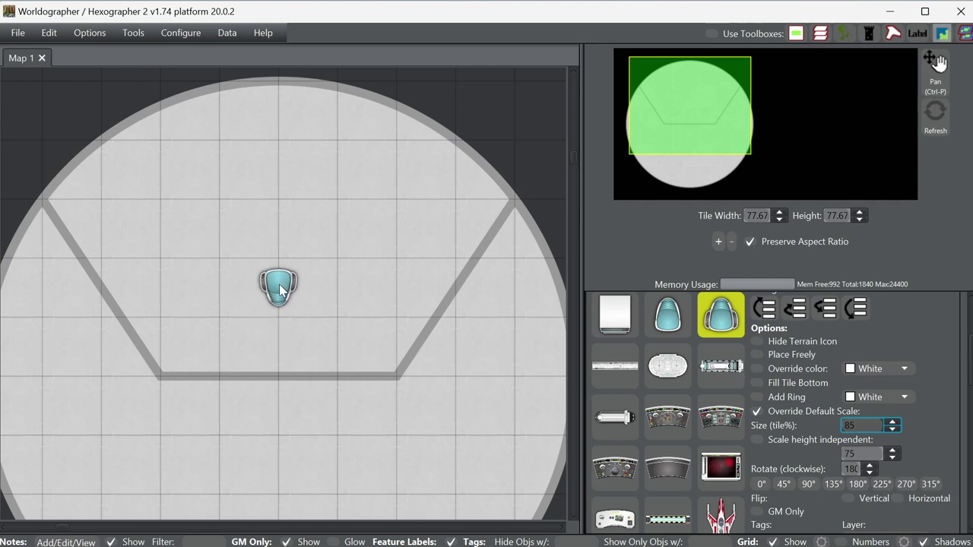
{"action": "left_click", "coordinate": [278, 278]}
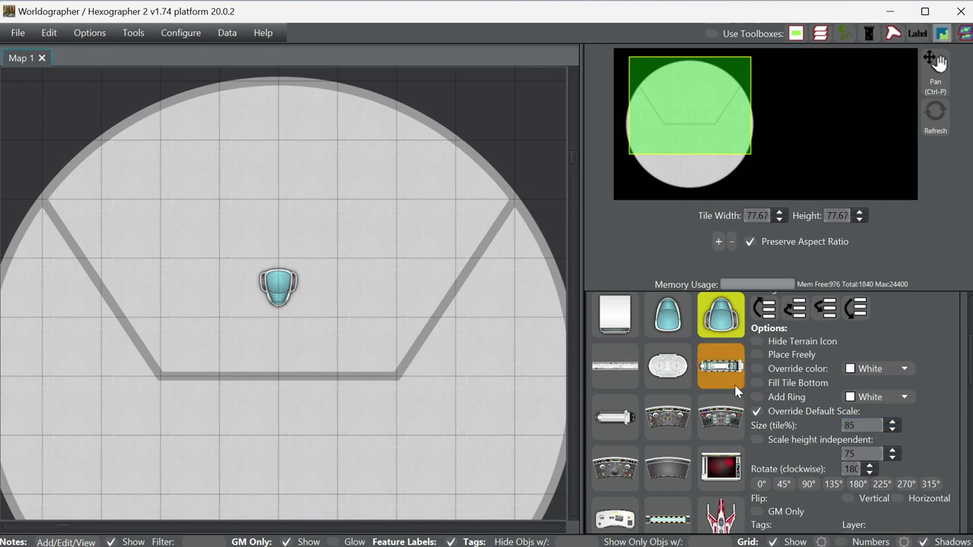
- Place two armless teal chairs two squares apart, symmetrically above the armchair, with 180° rotation and 85% size
{"action": "left_click", "coordinate": [675, 321]}
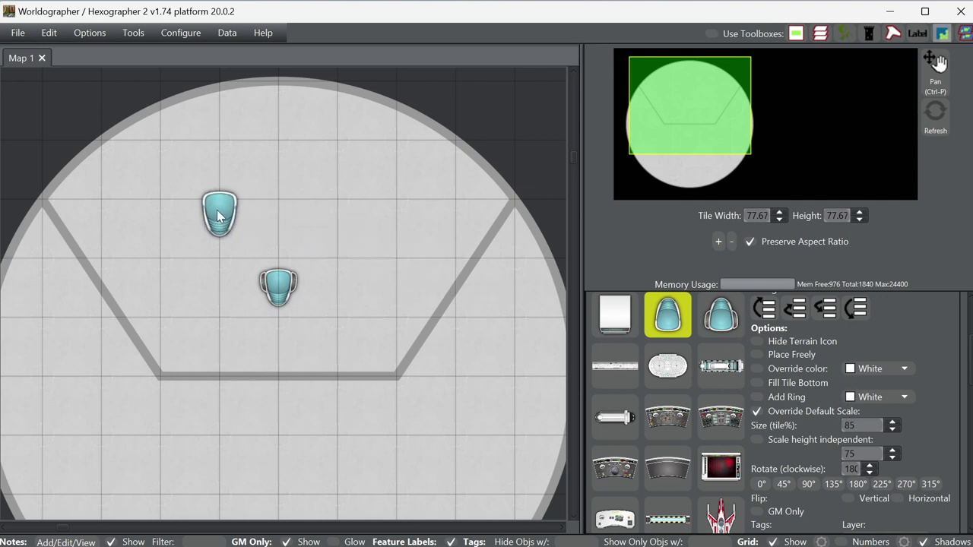
{"action": "left_click", "coordinate": [215, 216]}
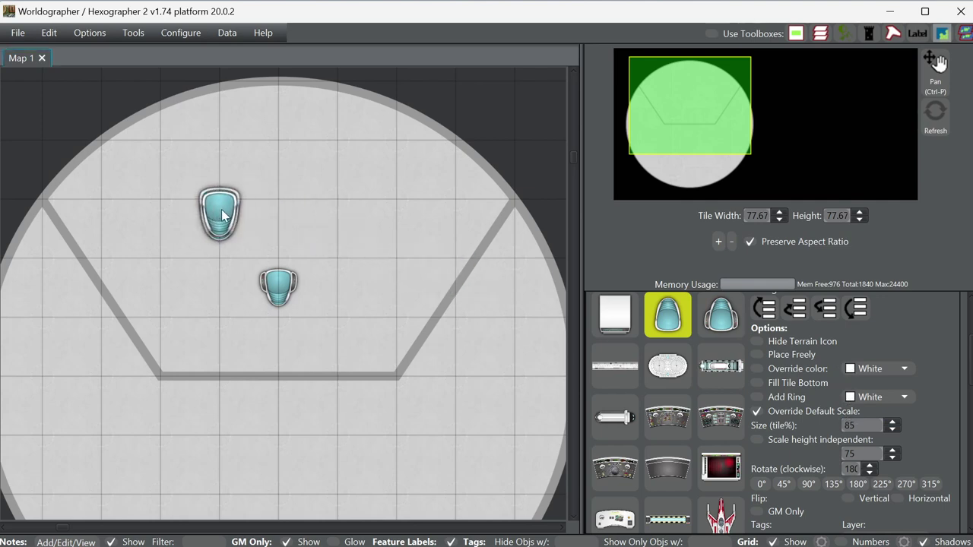
{"action": "left_click", "coordinate": [338, 215]}
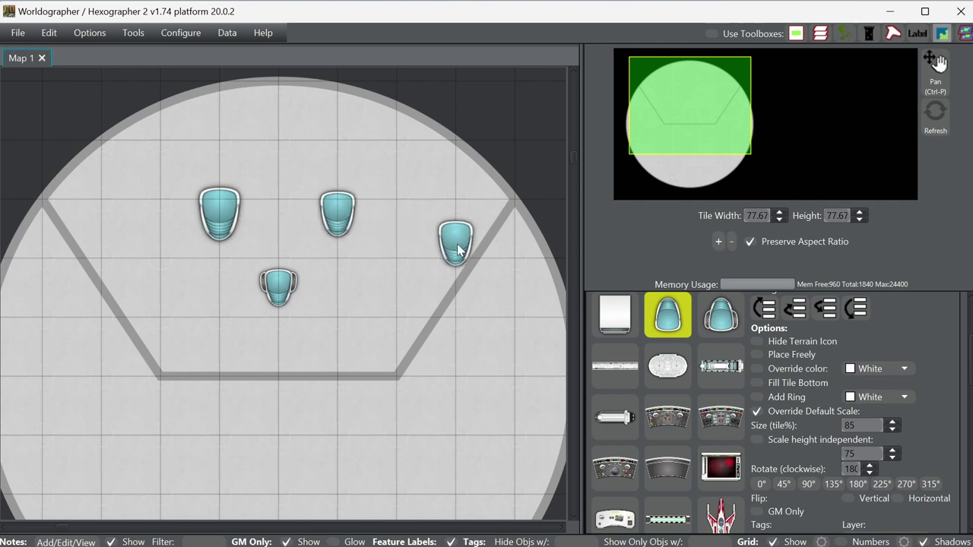
{"action": "key", "text": "ctrl+z"}
{"action": "key", "text": "ctrl+z"}
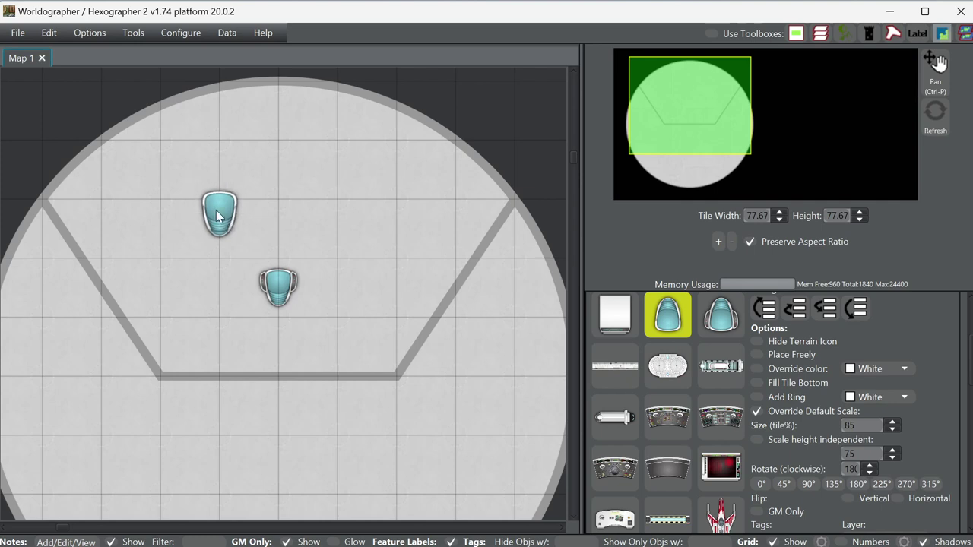
{"action": "left_click_drag", "start_coordinate": [249, 215], "coordinate": [338, 214]}
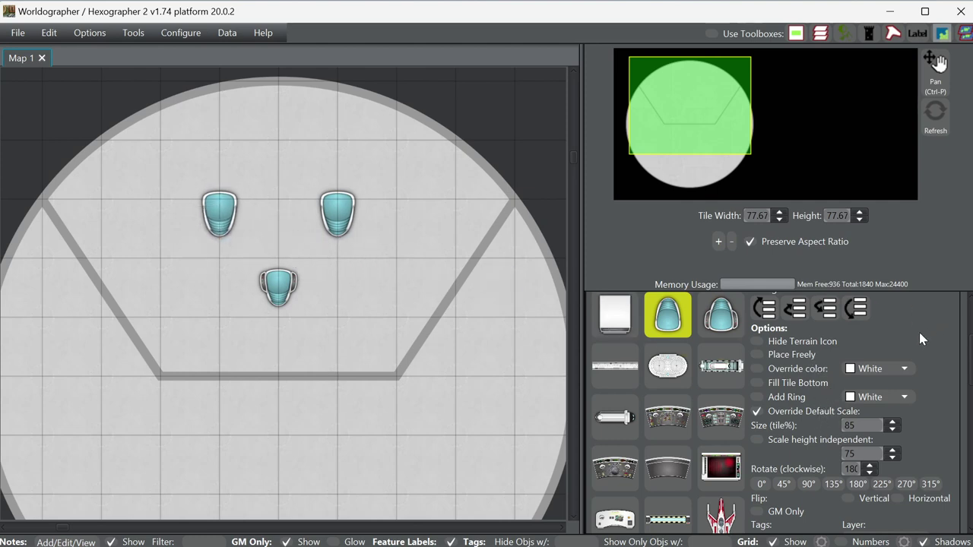
- Select both armless chairs together and set their size to 70% of a tile
{"action": "scroll", "coordinate": [919, 332], "scroll_direction": "up", "scroll_amount": 3}
{"action": "left_click", "coordinate": [830, 318]}
{"action": "left_click", "coordinate": [337, 214]}
{"action": "left_click", "coordinate": [283, 278]}
{"action": "left_click", "coordinate": [215, 204]}
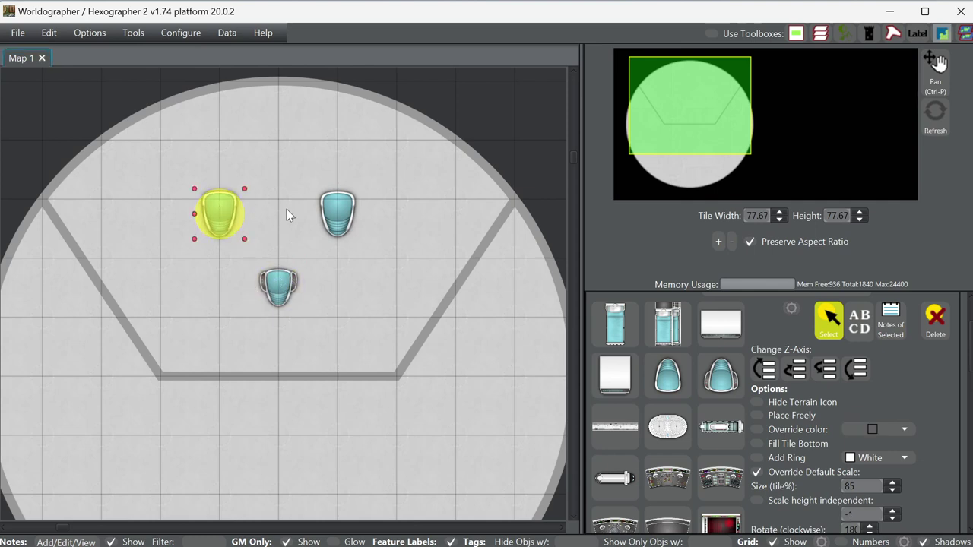
{"action": "left_click", "coordinate": [337, 215], "text": "ctrl"}
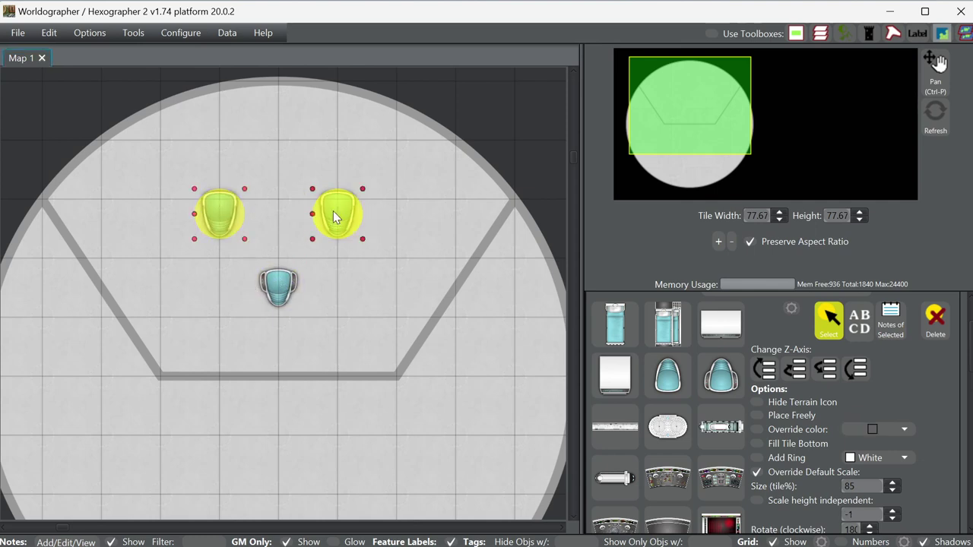
{"action": "left_click_drag", "start_coordinate": [855, 487], "coordinate": [820, 486]}
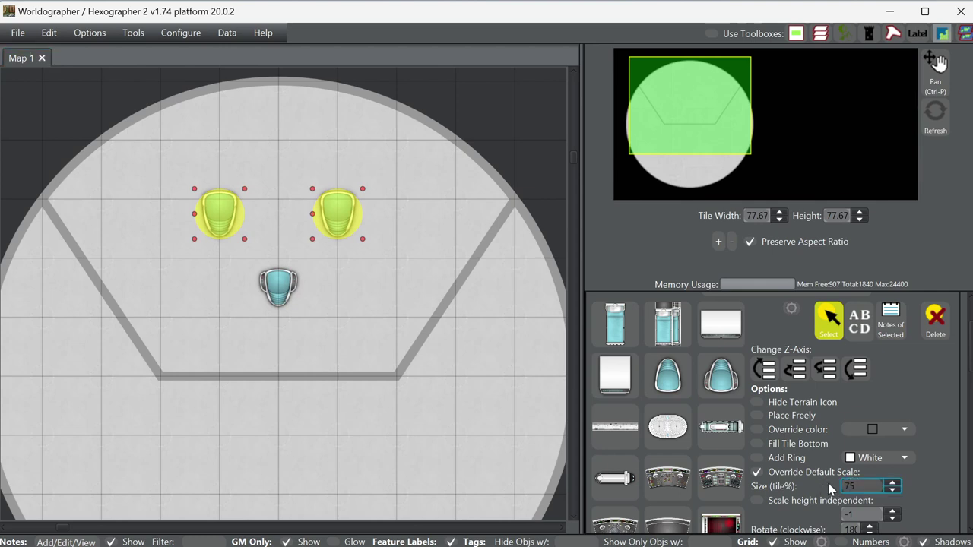
{"action": "key", "text": "Return"}
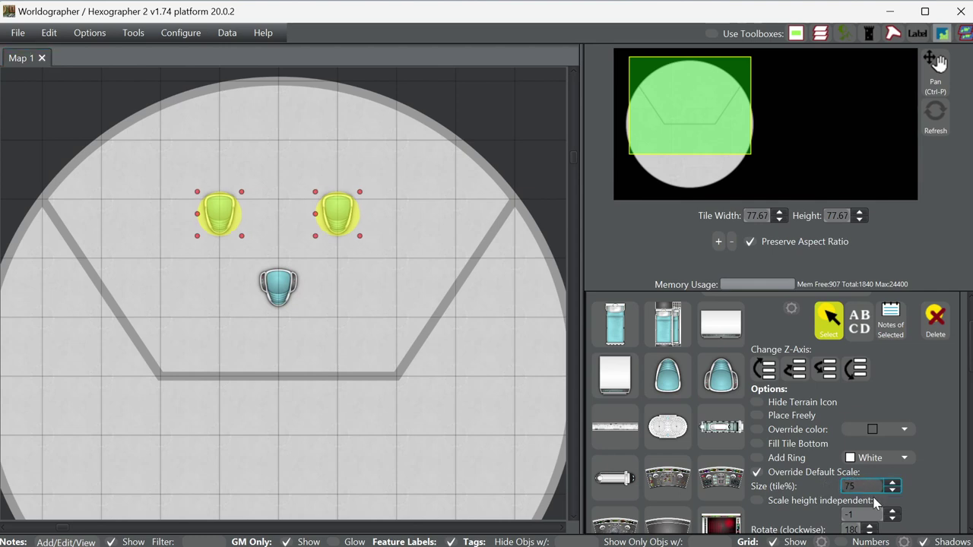
{"action": "key", "text": "BackSpace"}
{"action": "type", "text": "0"}
{"action": "key", "text": "Return"}
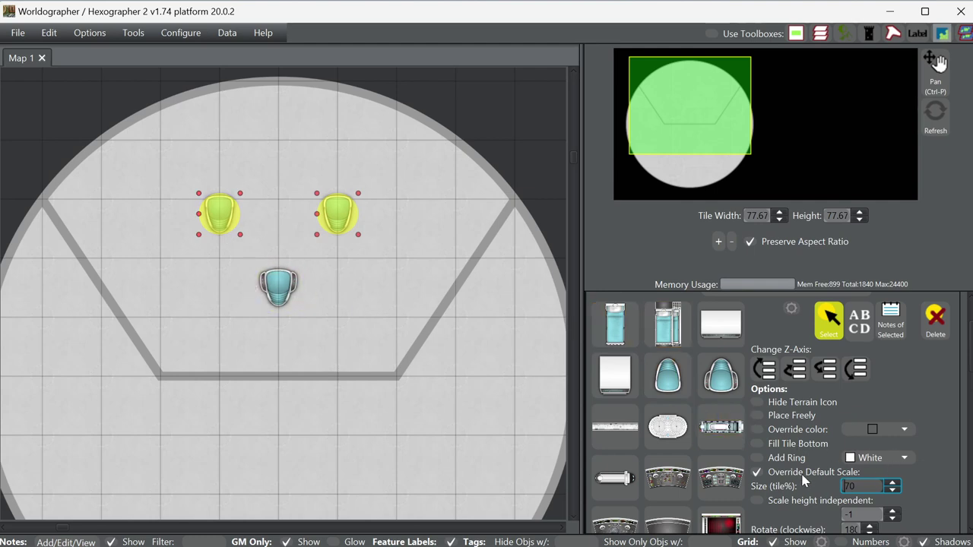
{"action": "left_click", "coordinate": [829, 319]}
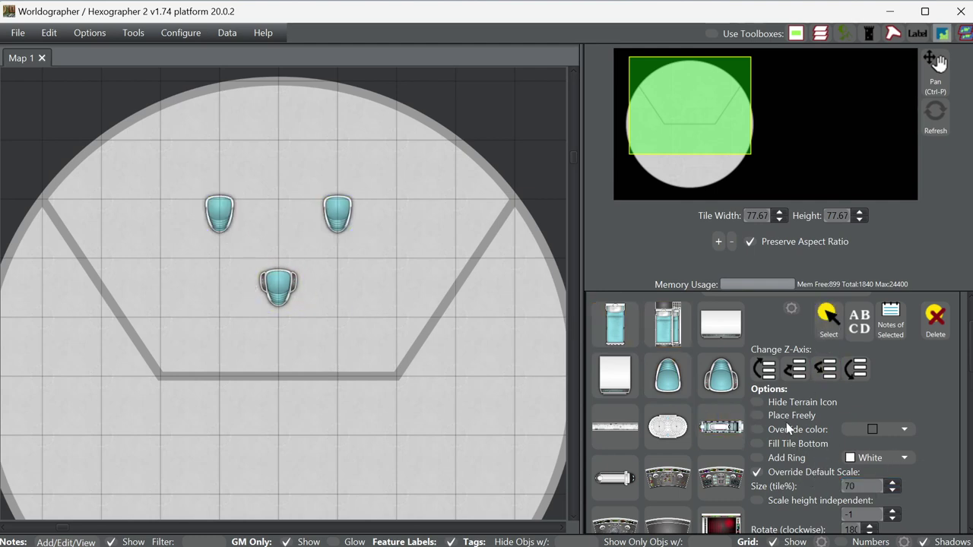
- Place two different curved control consoles at 0° rotation, one directly above each armless chair
{"action": "left_click", "coordinate": [722, 479]}
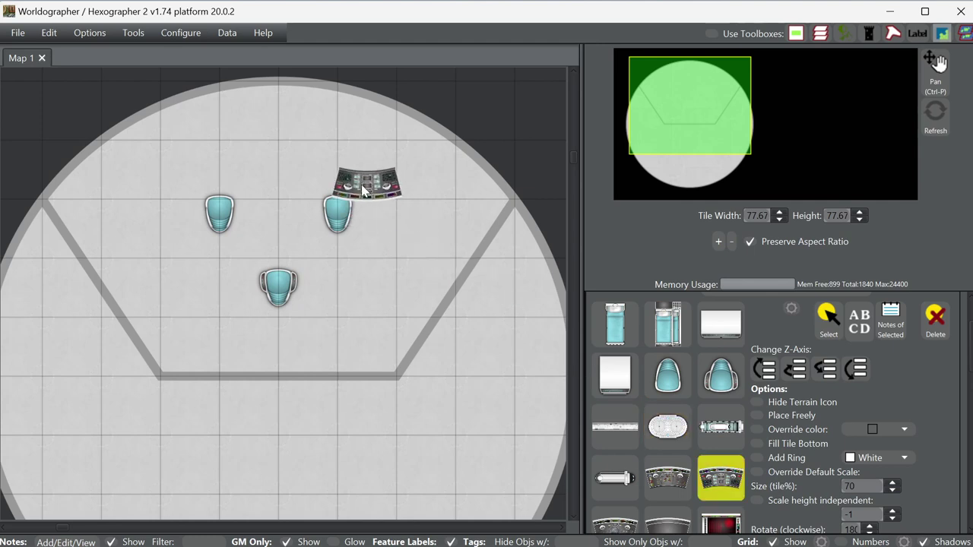
{"action": "scroll", "coordinate": [898, 466], "scroll_direction": "down", "scroll_amount": 1}
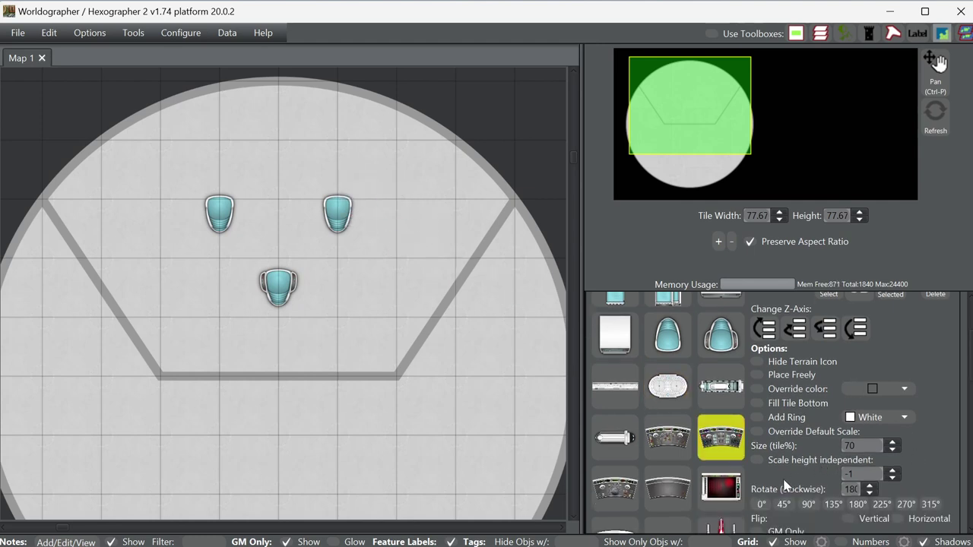
{"action": "left_click", "coordinate": [761, 503]}
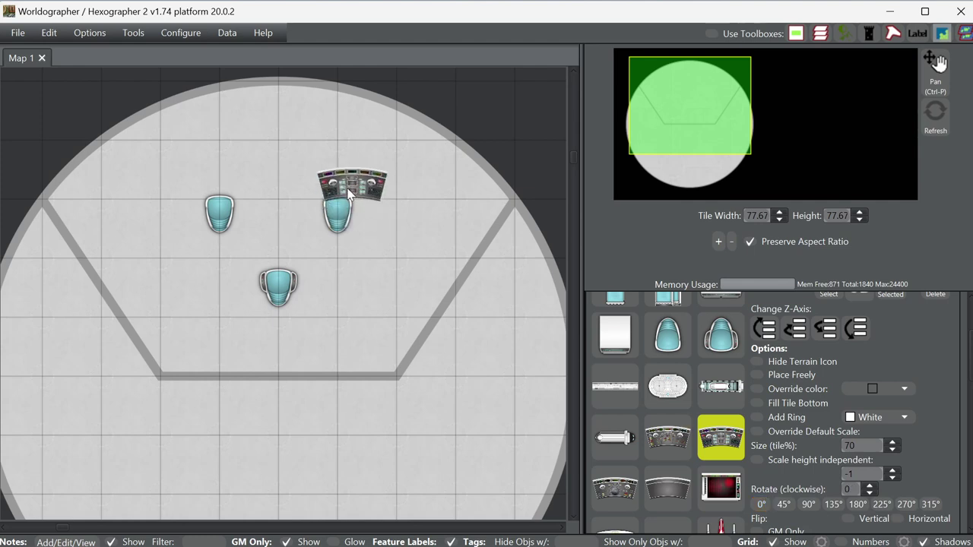
{"action": "left_click", "coordinate": [336, 194]}
{"action": "left_click", "coordinate": [656, 437]}
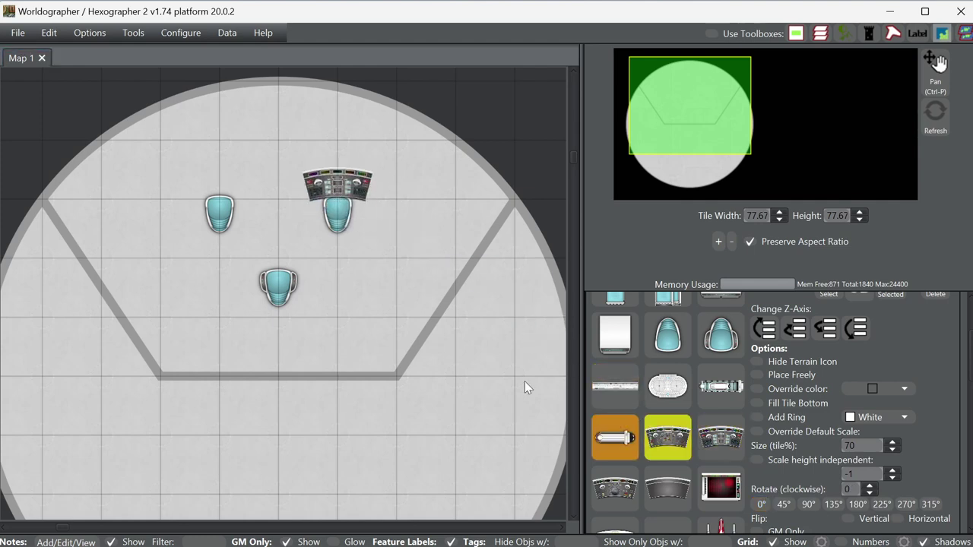
{"action": "left_click", "coordinate": [221, 191]}
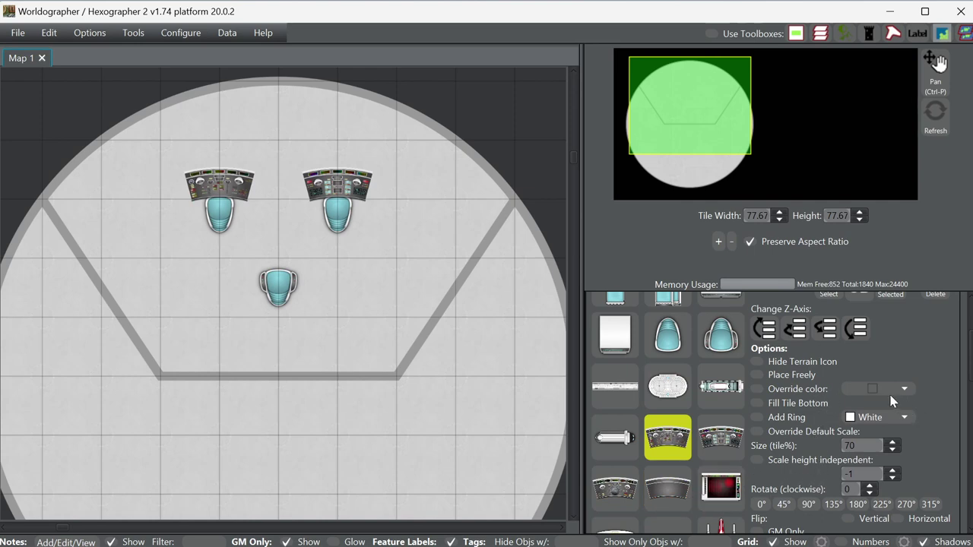
- Place two matching curved consoles with a central ball one row lower, symmetrically one and a half squares outside the front consoles
{"action": "scroll", "coordinate": [774, 440], "scroll_direction": "down", "scroll_amount": 3}
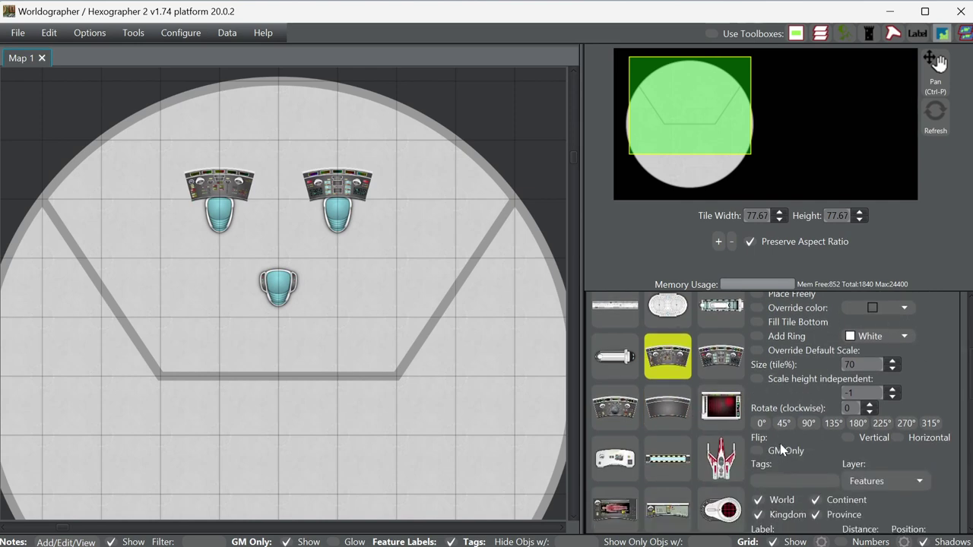
{"action": "scroll", "coordinate": [780, 441], "scroll_direction": "down", "scroll_amount": 2}
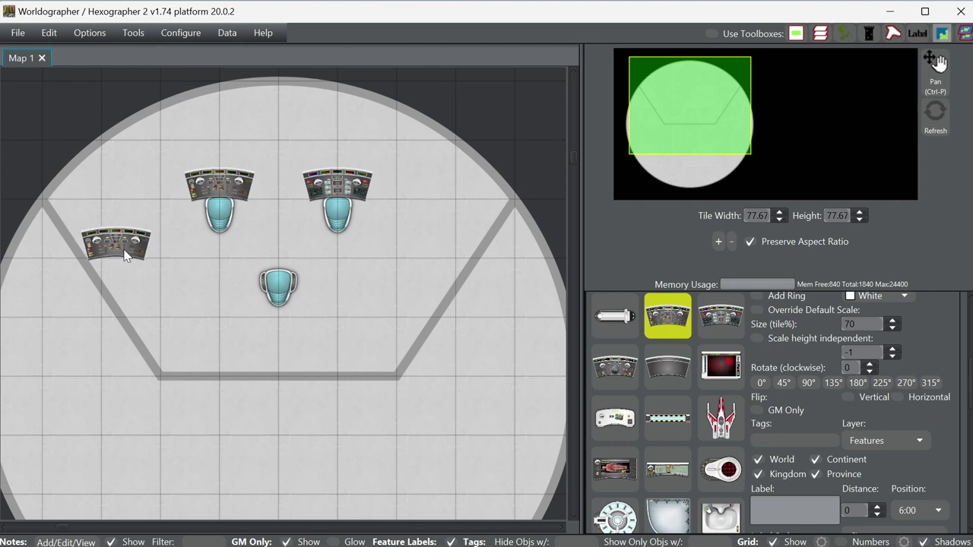
{"action": "left_click", "coordinate": [130, 250]}
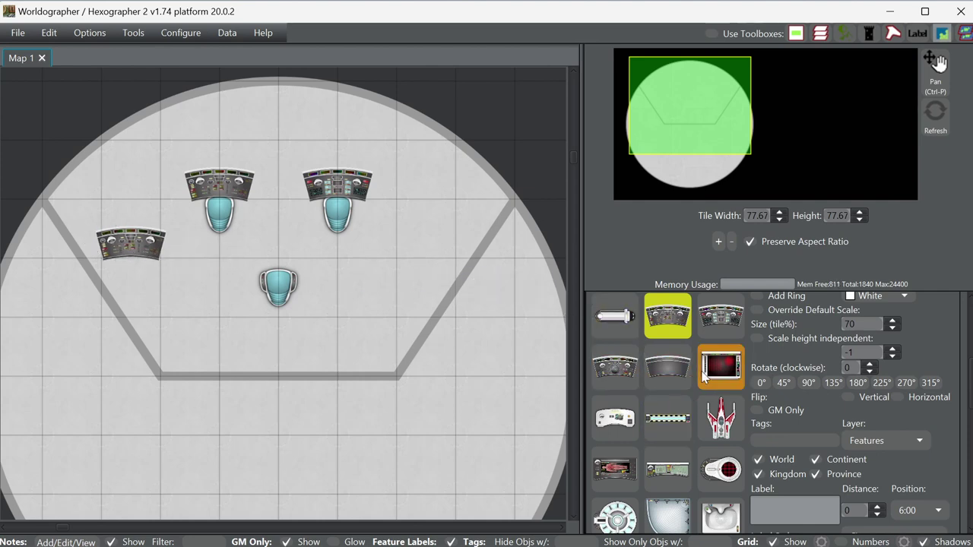
{"action": "left_click", "coordinate": [616, 368]}
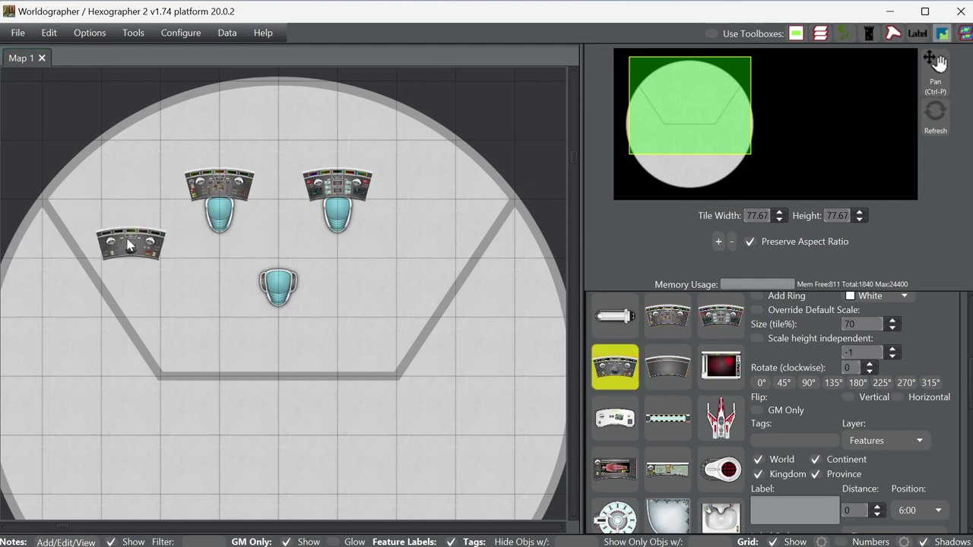
{"action": "left_click", "coordinate": [128, 244]}
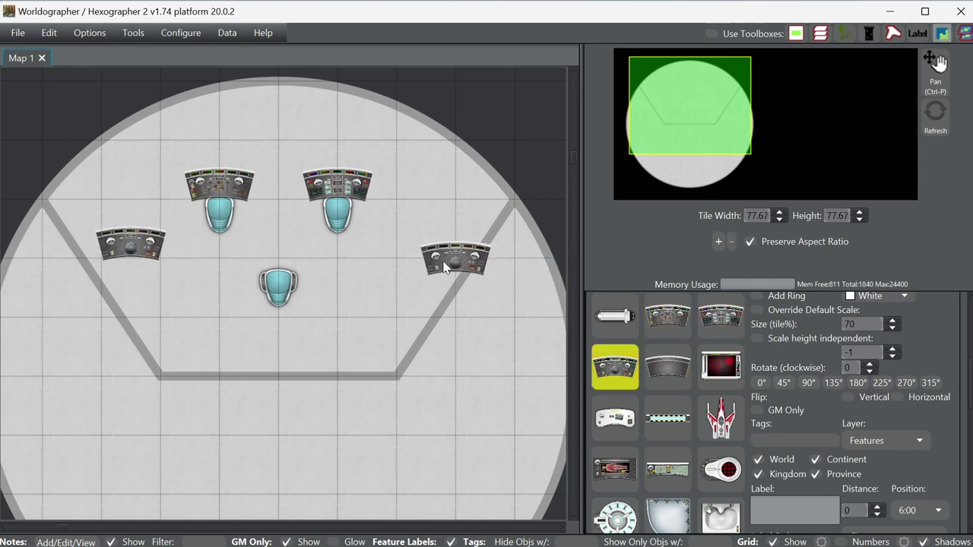
{"action": "left_click", "coordinate": [431, 257]}
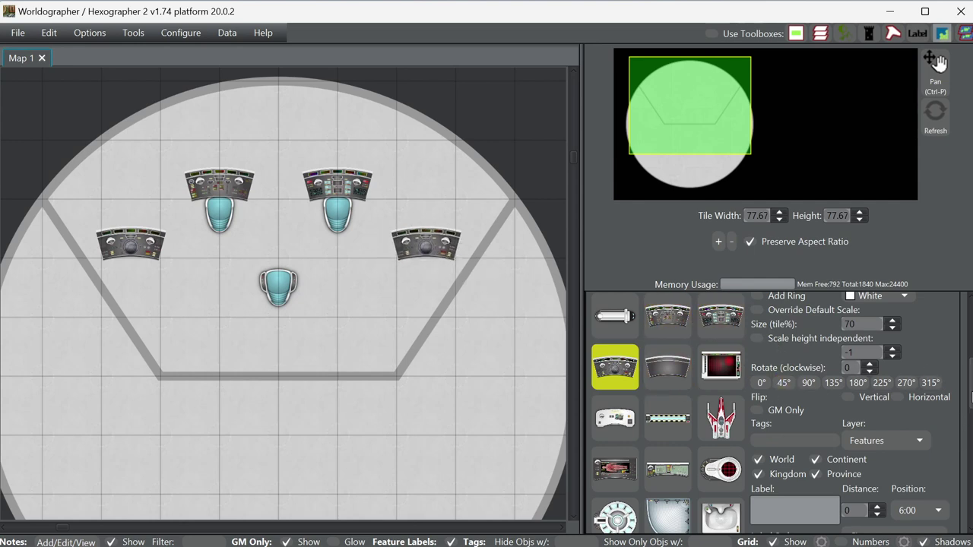
- Place an armless teal chair directly below each outer console, matching the front chairs' 70% tile size and rotation
{"action": "scroll", "coordinate": [965, 357], "scroll_direction": "up", "scroll_amount": 5}
{"action": "scroll", "coordinate": [970, 335], "scroll_direction": "down", "scroll_amount": 1}
{"action": "left_click", "coordinate": [836, 387]}
{"action": "left_click", "coordinate": [219, 228]}
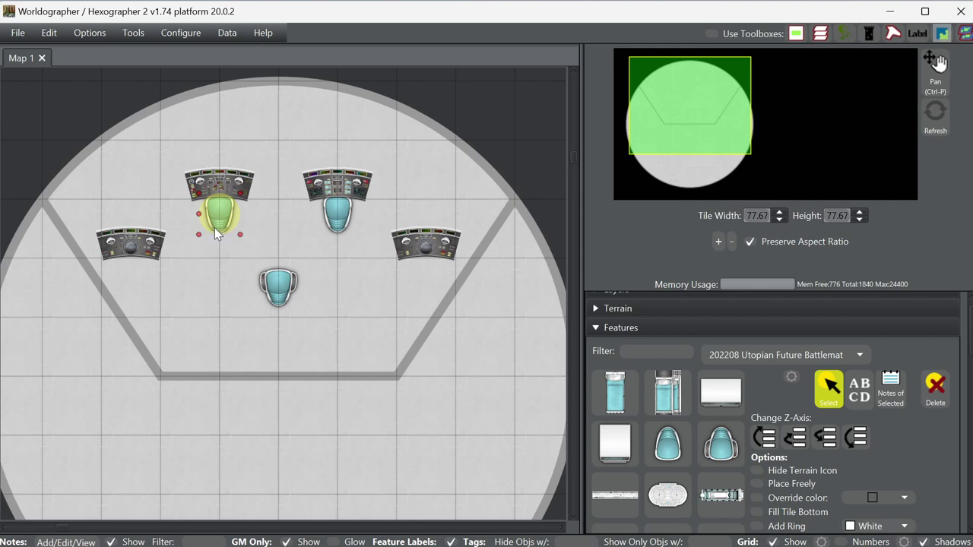
{"action": "left_click", "coordinate": [218, 230]}
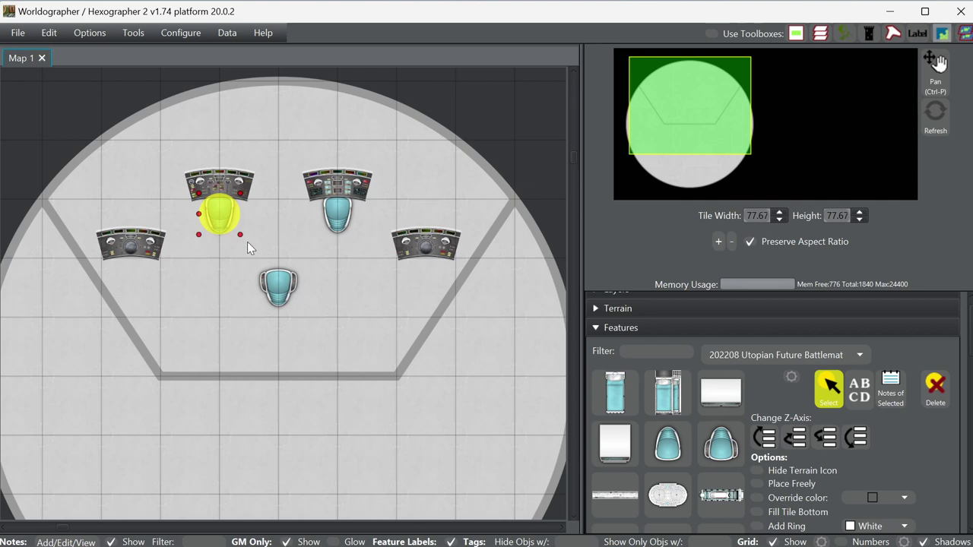
{"action": "left_click", "coordinate": [667, 453]}
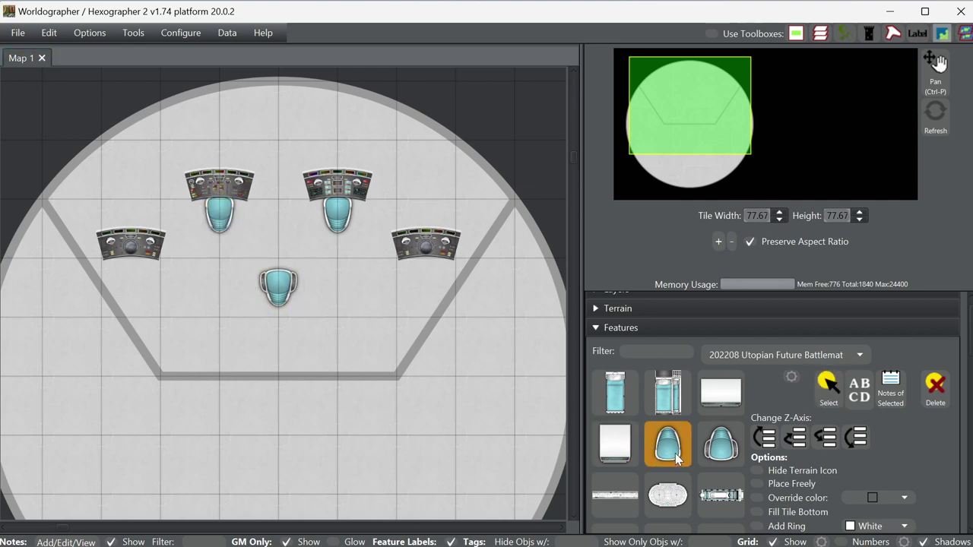
{"action": "scroll", "coordinate": [871, 458], "scroll_direction": "down", "scroll_amount": 1}
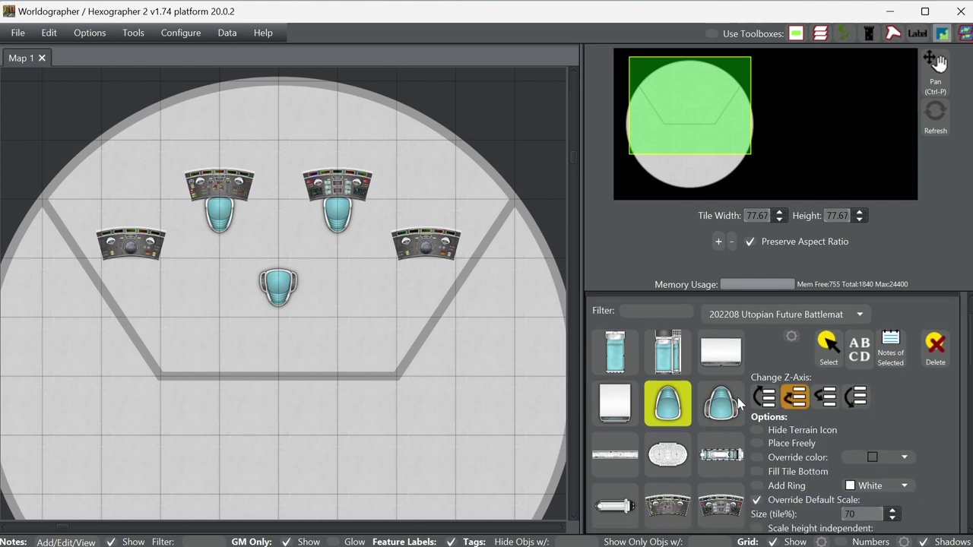
{"action": "left_click", "coordinate": [131, 280]}
{"action": "left_click", "coordinate": [426, 278]}
- Select both outer consoles together and bring them to the front of the stacking order, above their chairs
{"action": "left_click", "coordinate": [828, 344]}
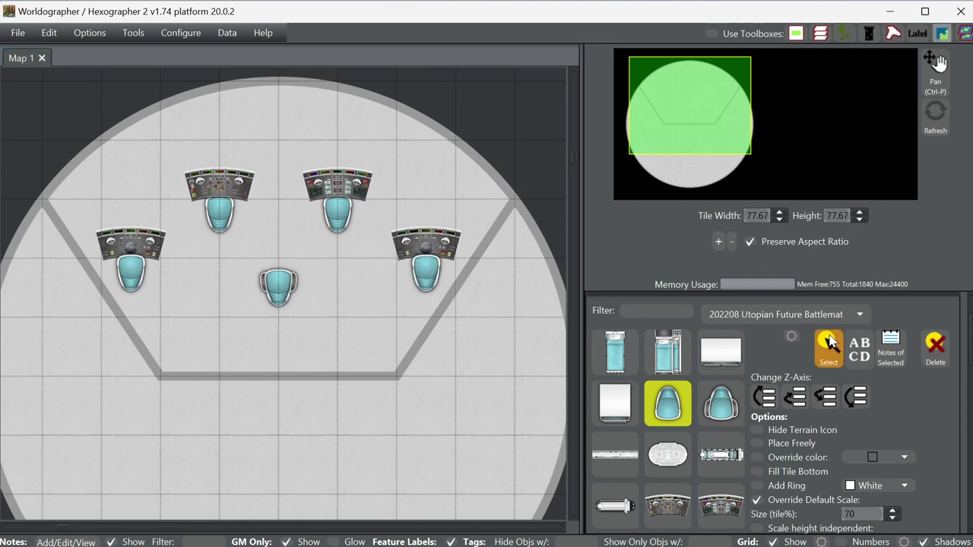
{"action": "left_click", "coordinate": [417, 243]}
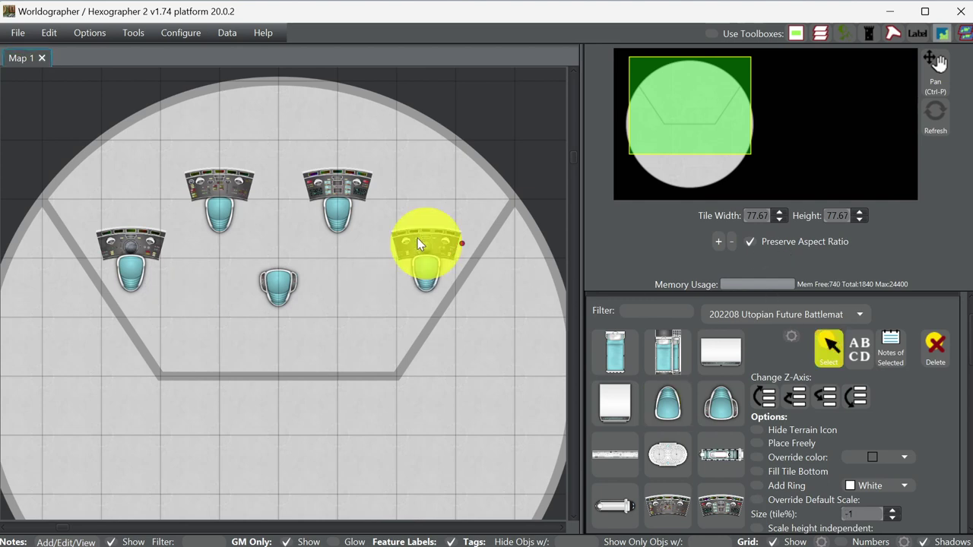
{"action": "left_click", "coordinate": [131, 243], "text": "shift"}
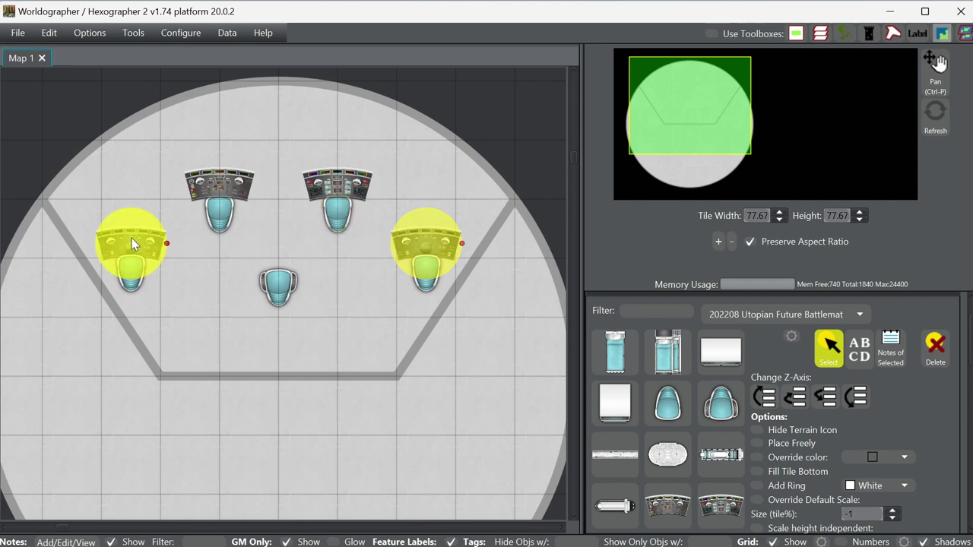
{"action": "left_click", "coordinate": [763, 397]}
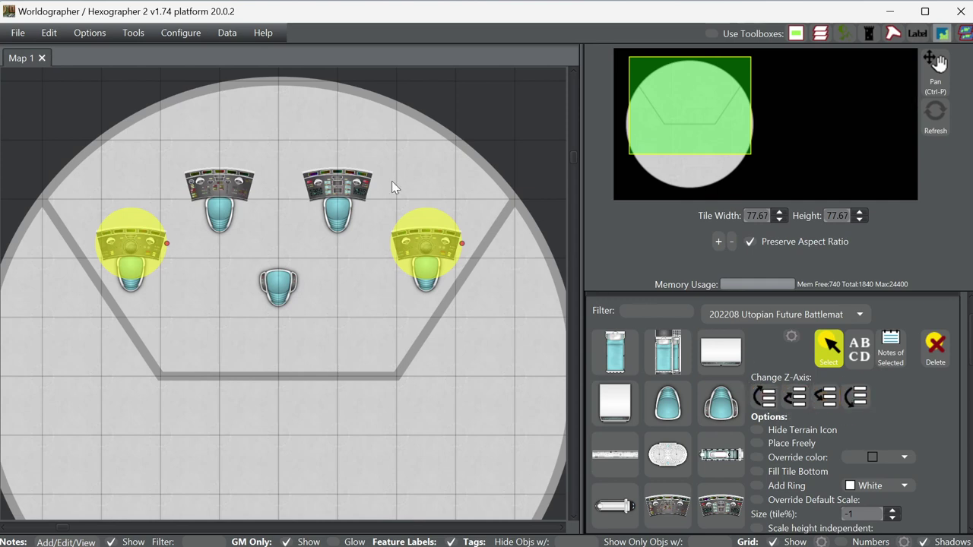
- Choose the wide viewport feature with the dark starfield window, undoing its trial placement over the right front console
{"action": "scroll", "coordinate": [704, 407], "scroll_direction": "down", "scroll_amount": 2}
{"action": "scroll", "coordinate": [694, 411], "scroll_direction": "down", "scroll_amount": 6}
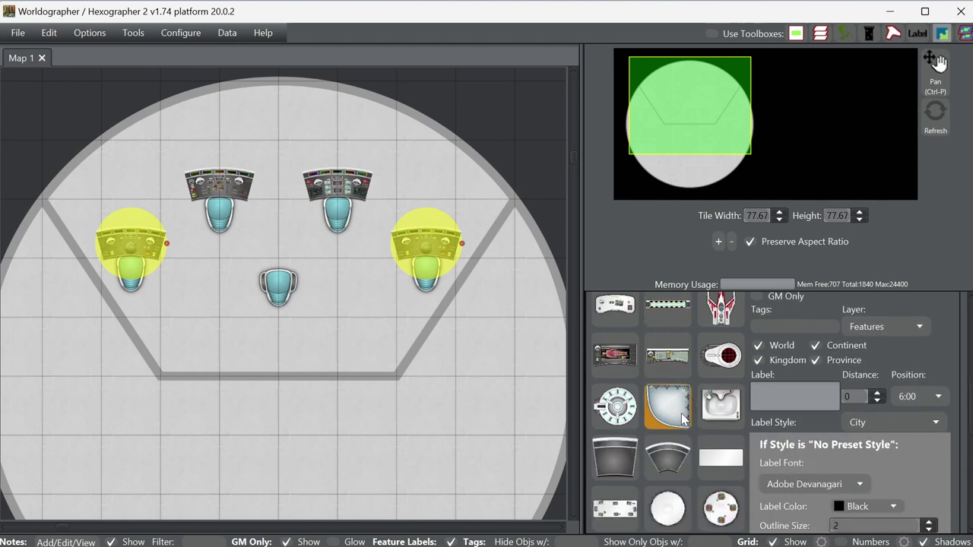
{"action": "scroll", "coordinate": [681, 415], "scroll_direction": "down", "scroll_amount": 4}
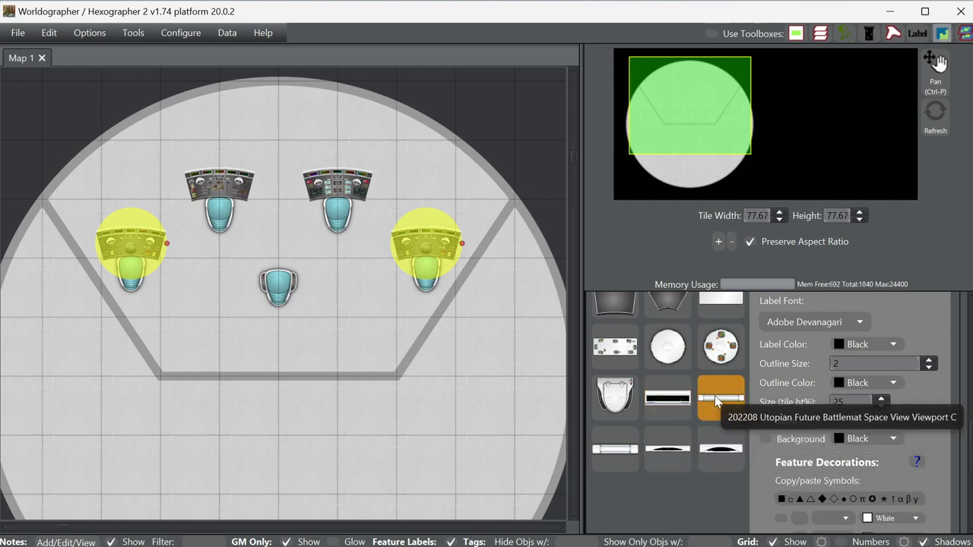
{"action": "left_click", "coordinate": [655, 402]}
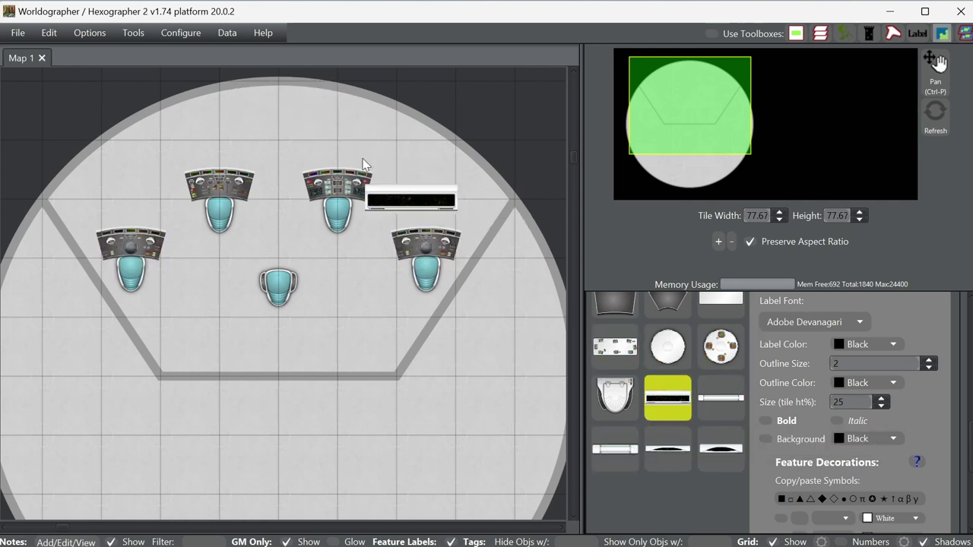
{"action": "left_click", "coordinate": [338, 186]}
{"action": "key", "text": "ctrl+z"}
- Override the viewport's scale to 300% of a tile with an independent height of 50%, and place it centered above the front consoles
{"action": "scroll", "coordinate": [765, 375], "scroll_direction": "up", "scroll_amount": 4}
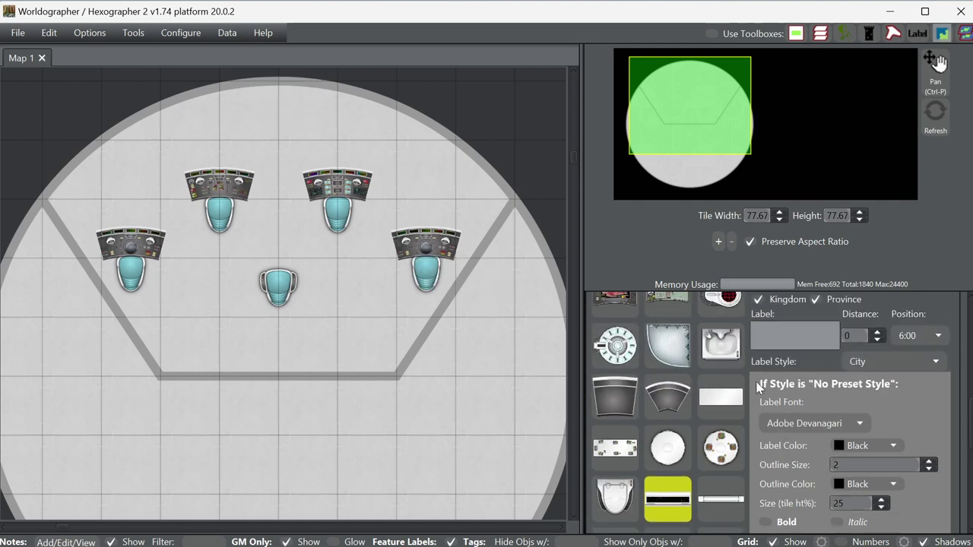
{"action": "scroll", "coordinate": [815, 386], "scroll_direction": "up", "scroll_amount": 3}
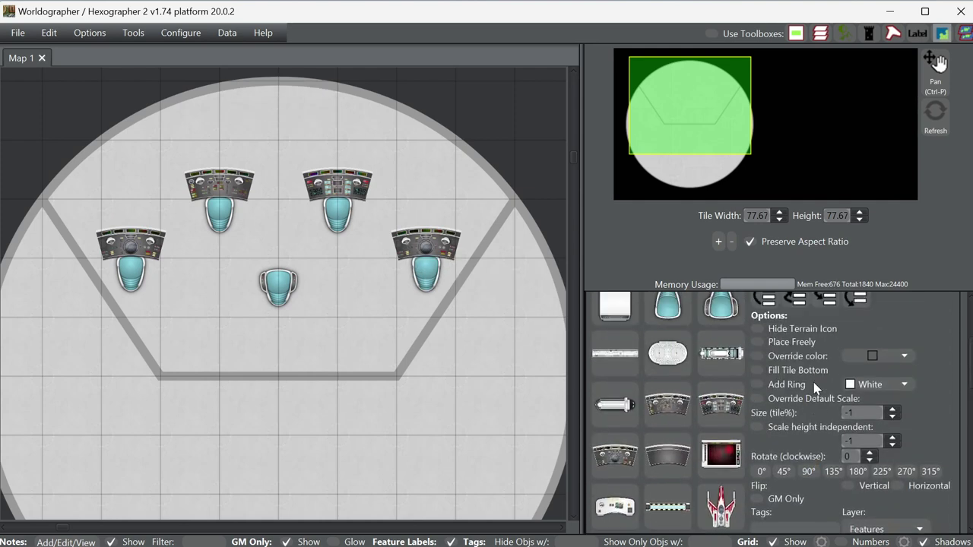
{"action": "left_click", "coordinate": [719, 354]}
{"action": "scroll", "coordinate": [822, 370], "scroll_direction": "up", "scroll_amount": 3}
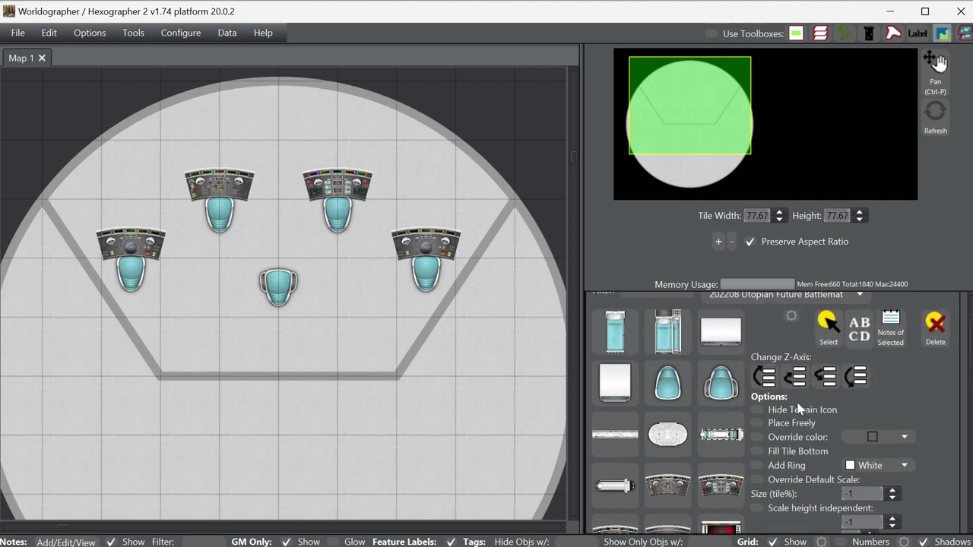
{"action": "scroll", "coordinate": [843, 375], "scroll_direction": "up", "scroll_amount": 2}
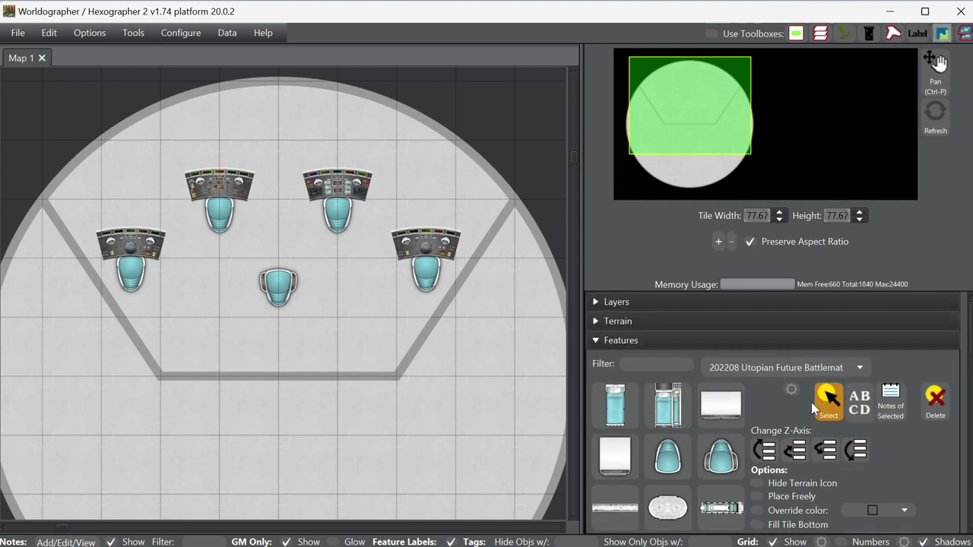
{"action": "scroll", "coordinate": [811, 402], "scroll_direction": "down", "scroll_amount": 2}
{"action": "scroll", "coordinate": [813, 427], "scroll_direction": "down", "scroll_amount": 2}
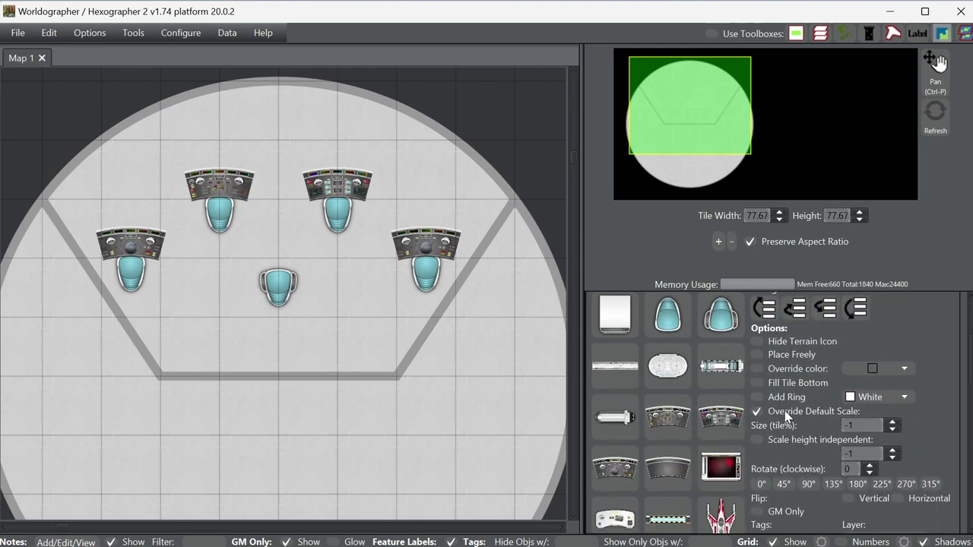
{"action": "left_click_drag", "start_coordinate": [869, 426], "coordinate": [834, 424]}
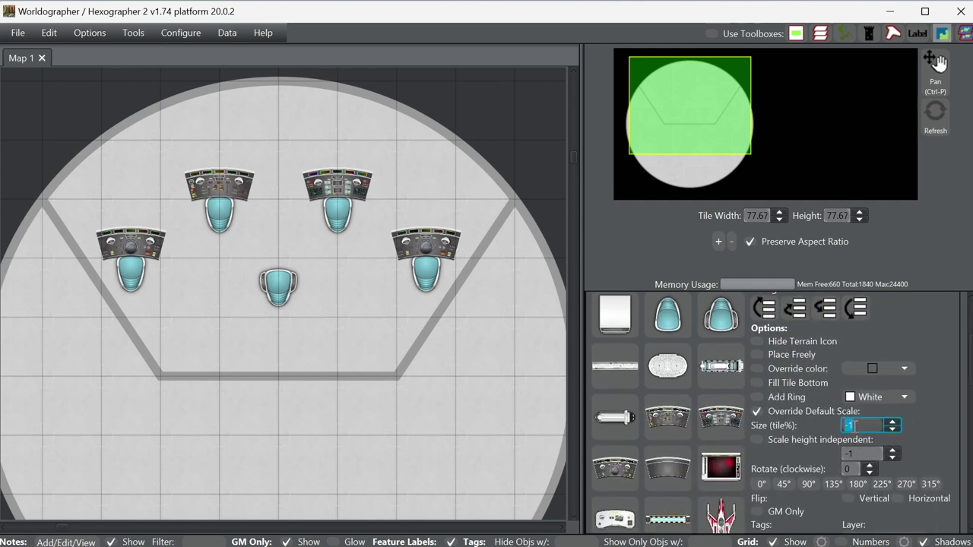
{"action": "type", "text": "300"}
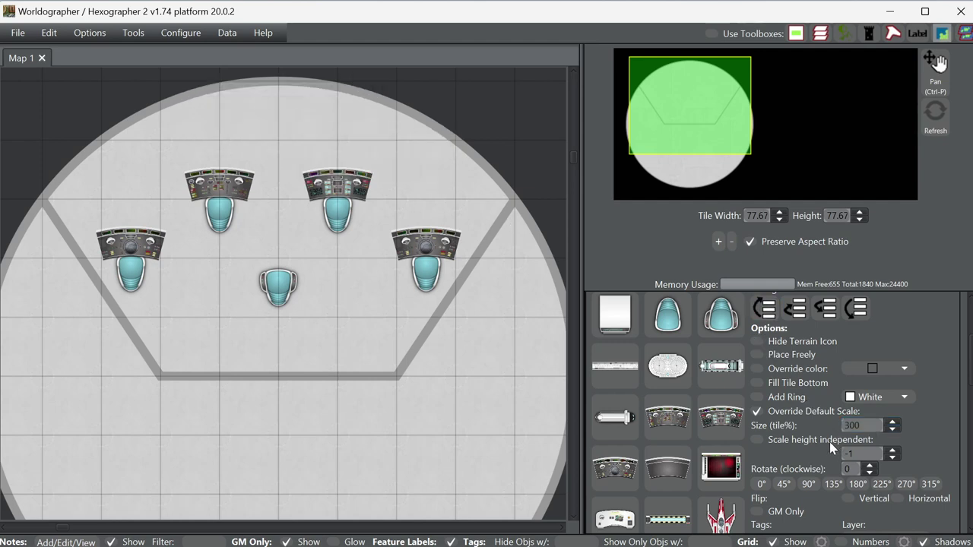
{"action": "left_click", "coordinate": [875, 454]}
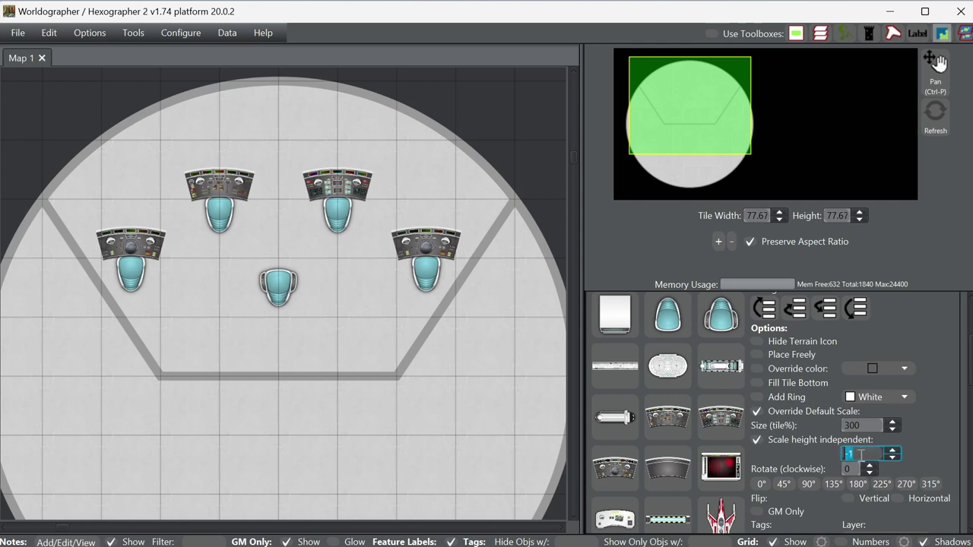
{"action": "type", "text": "50"}
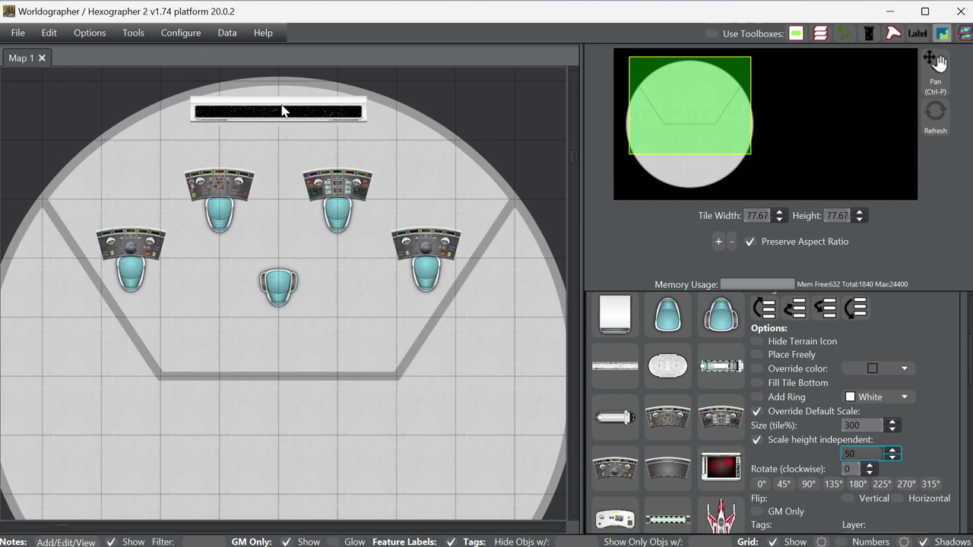
{"action": "left_click", "coordinate": [281, 111]}
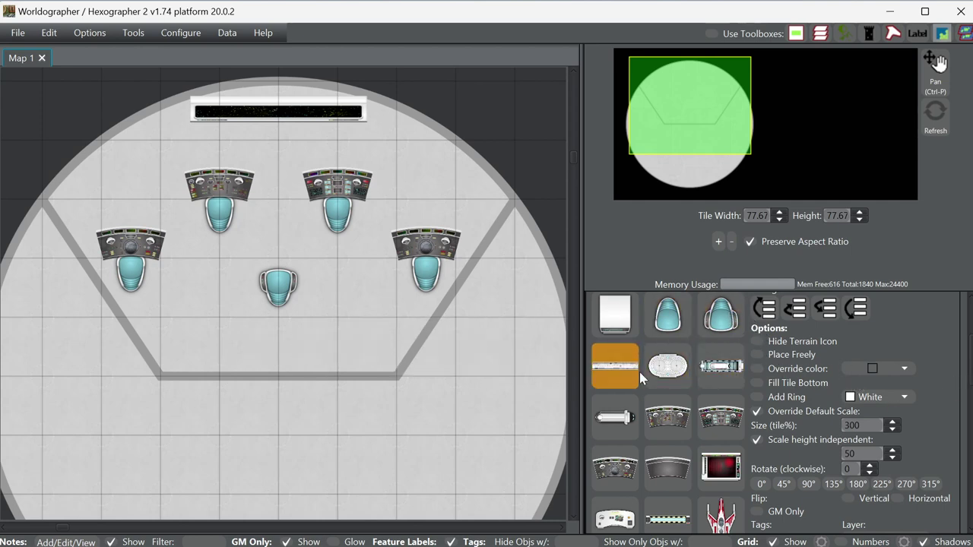
- Filter the features by "door", choose the door, and turn off the default-scale override and independent height scaling
{"action": "scroll", "coordinate": [642, 369], "scroll_direction": "up", "scroll_amount": 4}
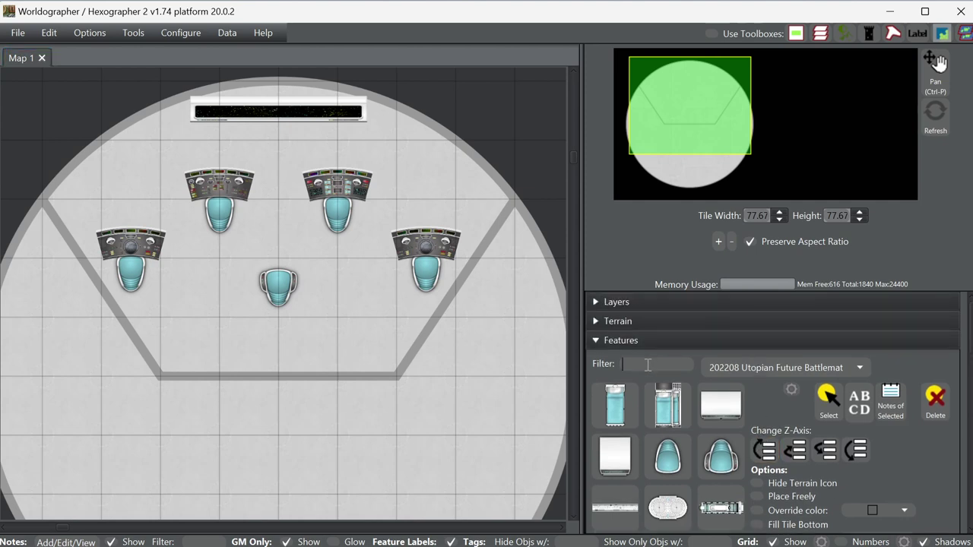
{"action": "left_click", "coordinate": [647, 364]}
{"action": "type", "text": "door"}
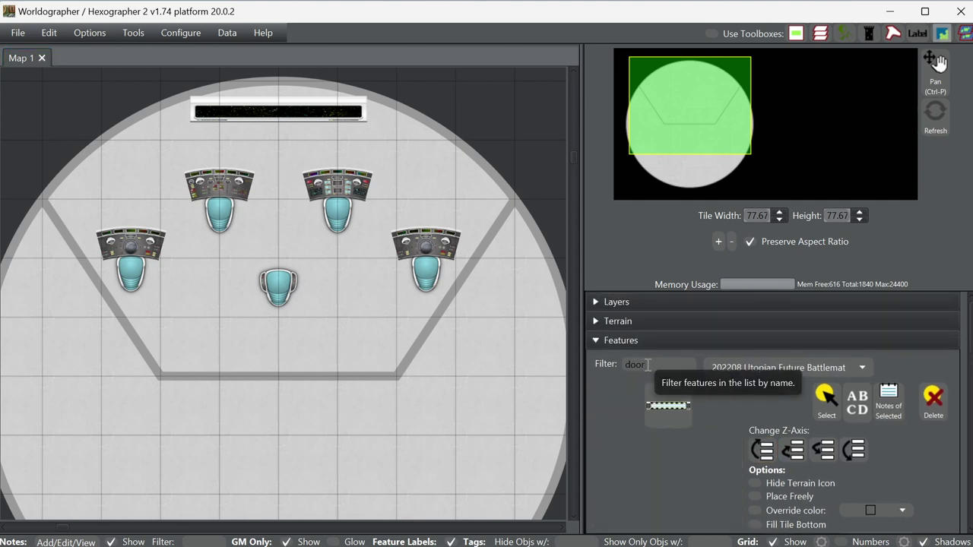
{"action": "left_click", "coordinate": [672, 411]}
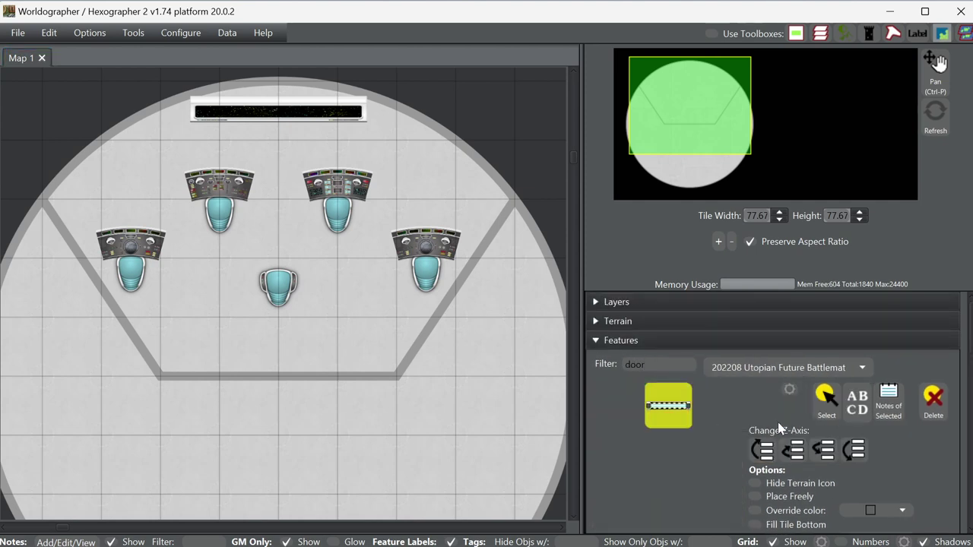
{"action": "scroll", "coordinate": [779, 429], "scroll_direction": "down", "scroll_amount": 3}
{"action": "left_click", "coordinate": [755, 500]}
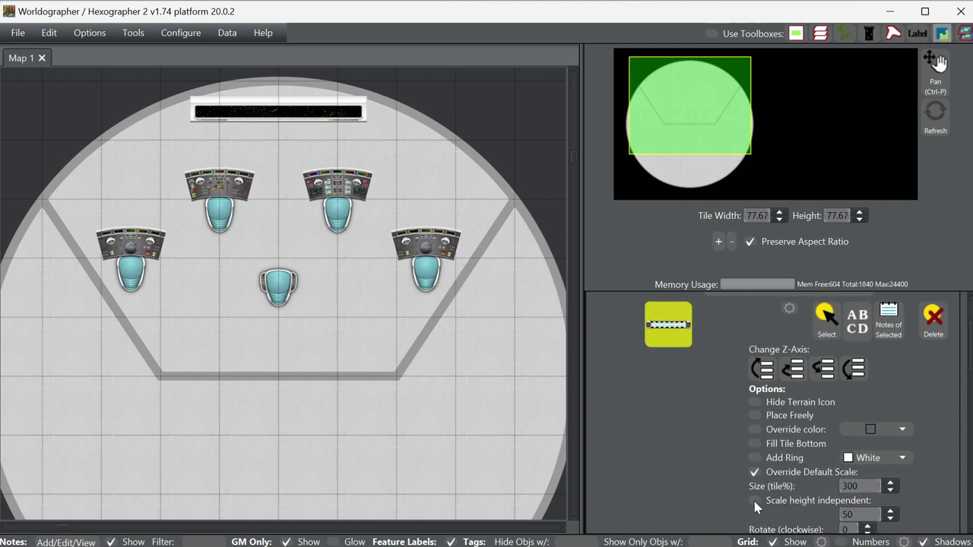
{"action": "left_click", "coordinate": [755, 472]}
- Place two doors at default size on the bridge's horizontal wall, one square to each side of the armchair's center line
{"action": "left_click", "coordinate": [344, 348]}
{"action": "left_click_drag", "start_coordinate": [344, 347], "coordinate": [282, 375]}
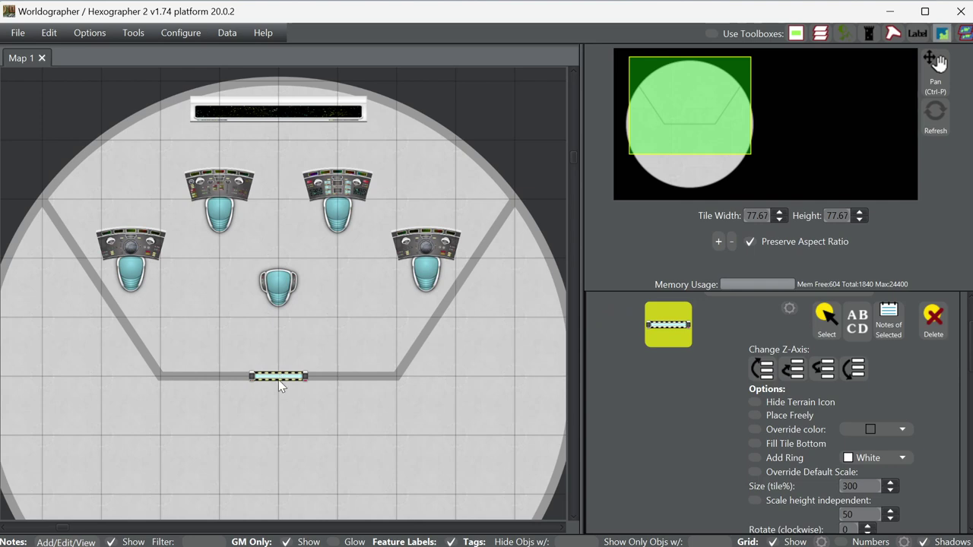
{"action": "left_click_drag", "start_coordinate": [279, 380], "coordinate": [335, 382]}
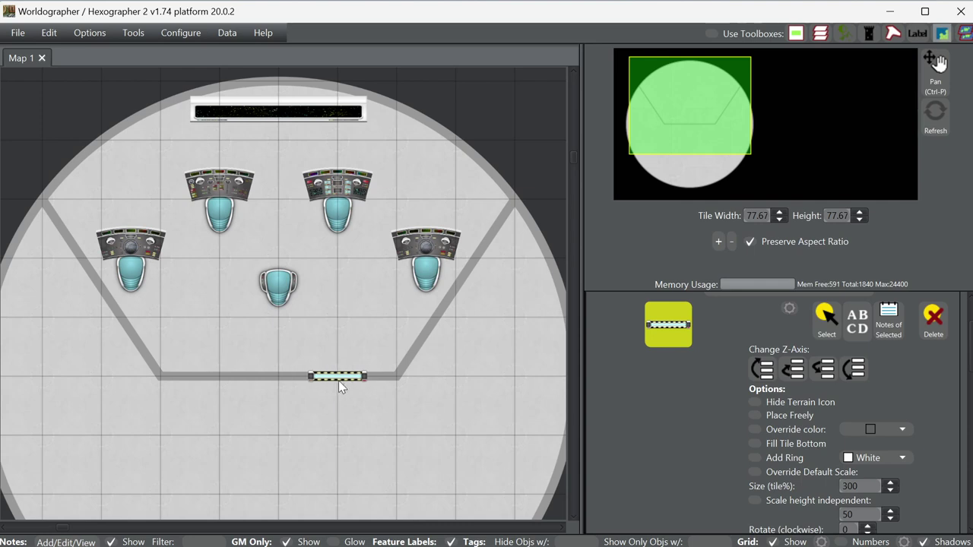
{"action": "left_click_drag", "start_coordinate": [338, 380], "coordinate": [222, 378]}
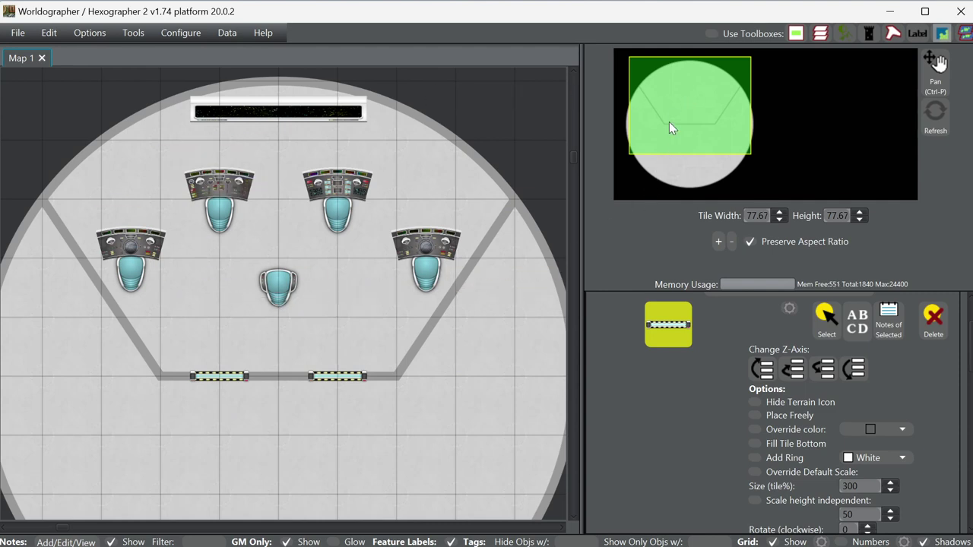
{"action": "left_click_drag", "start_coordinate": [684, 107], "coordinate": [684, 127]}
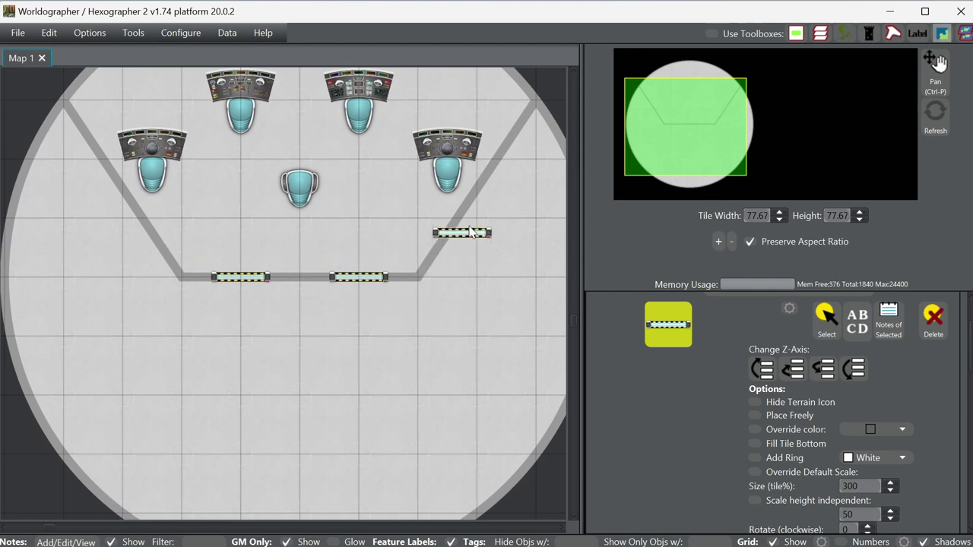
- Place a third door near the lower end of the bridge's right diagonal wall and select it for editing
{"action": "left_click", "coordinate": [437, 247]}
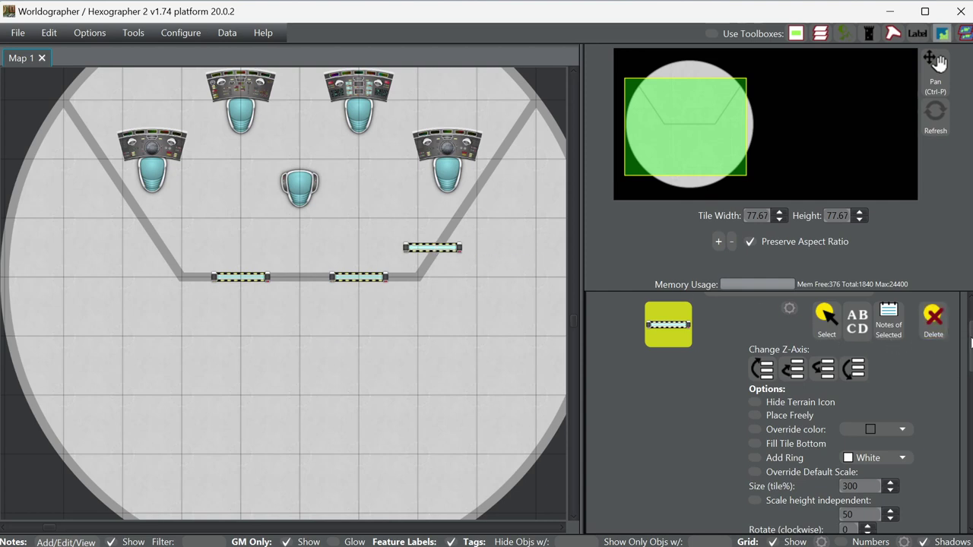
{"action": "scroll", "coordinate": [964, 353], "scroll_direction": "up", "scroll_amount": 2}
{"action": "left_click", "coordinate": [828, 397]}
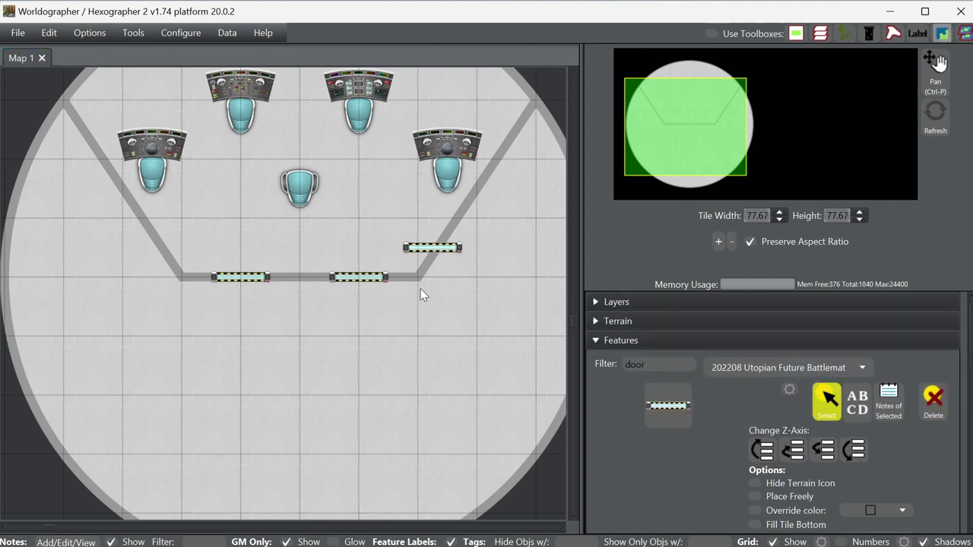
{"action": "left_click", "coordinate": [426, 244]}
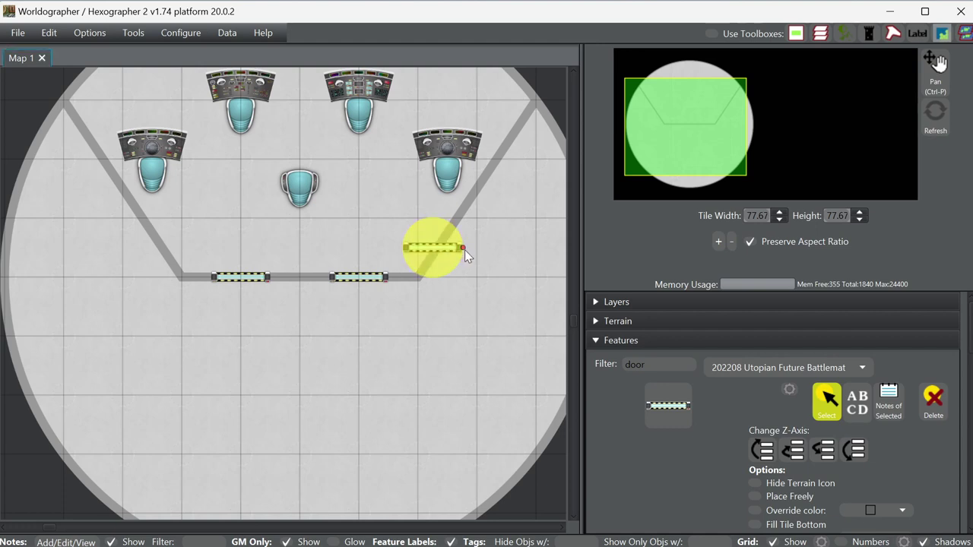
- Rotate the selected door clockwise to 123° and shift it slightly so it sits on the right diagonal wall
{"action": "scroll", "coordinate": [892, 465], "scroll_direction": "down", "scroll_amount": 2}
{"action": "scroll", "coordinate": [862, 472], "scroll_direction": "down", "scroll_amount": 2}
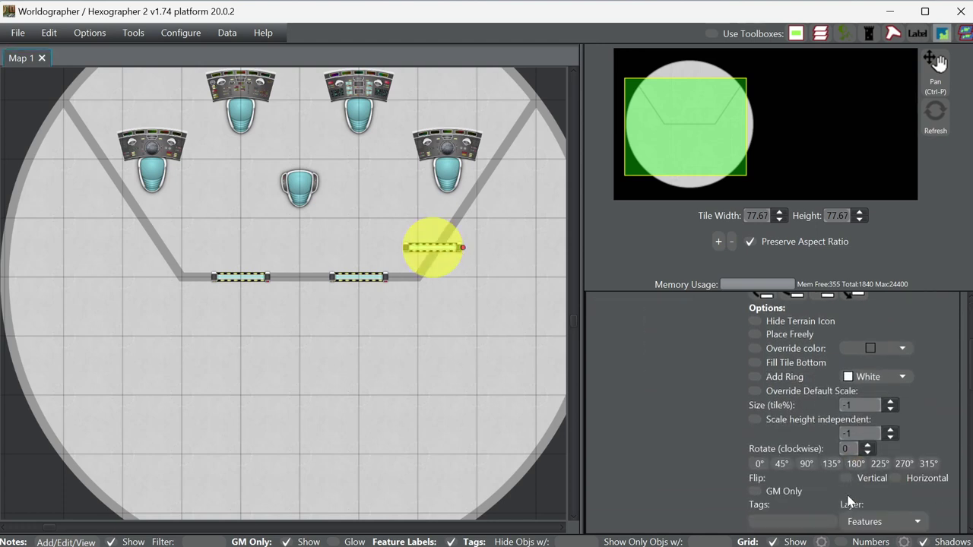
{"action": "left_click", "coordinate": [783, 463]}
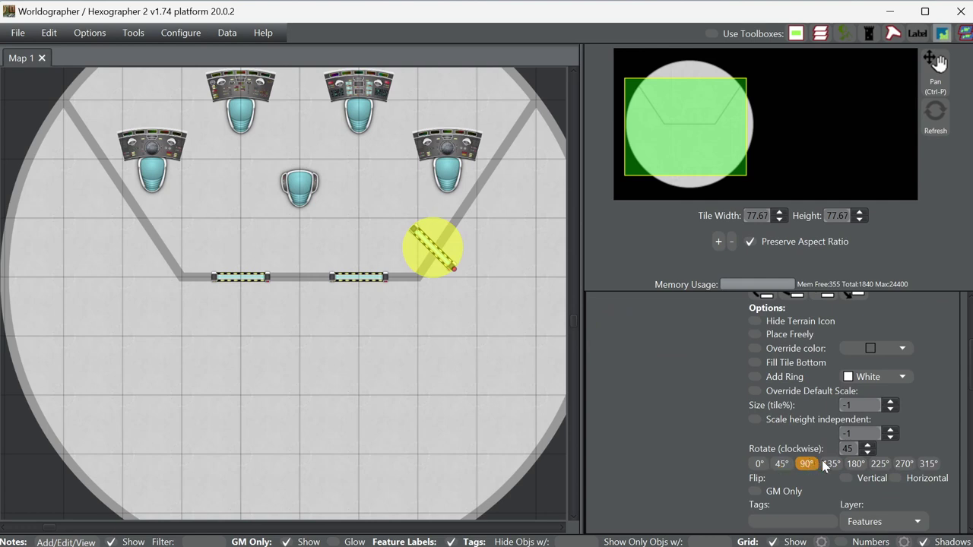
{"action": "left_click", "coordinate": [831, 464]}
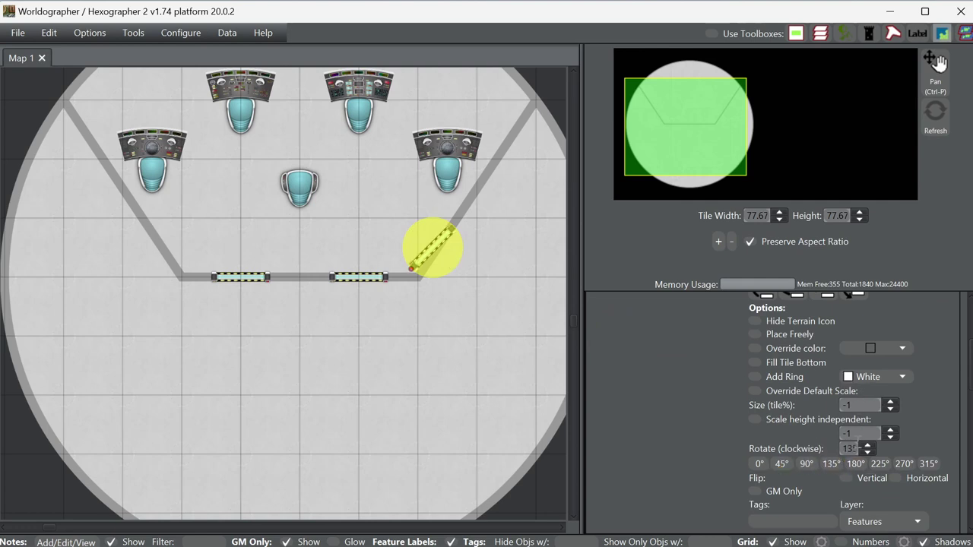
{"action": "left_click_drag", "start_coordinate": [849, 448], "coordinate": [899, 448]}
{"action": "type", "text": "40"}
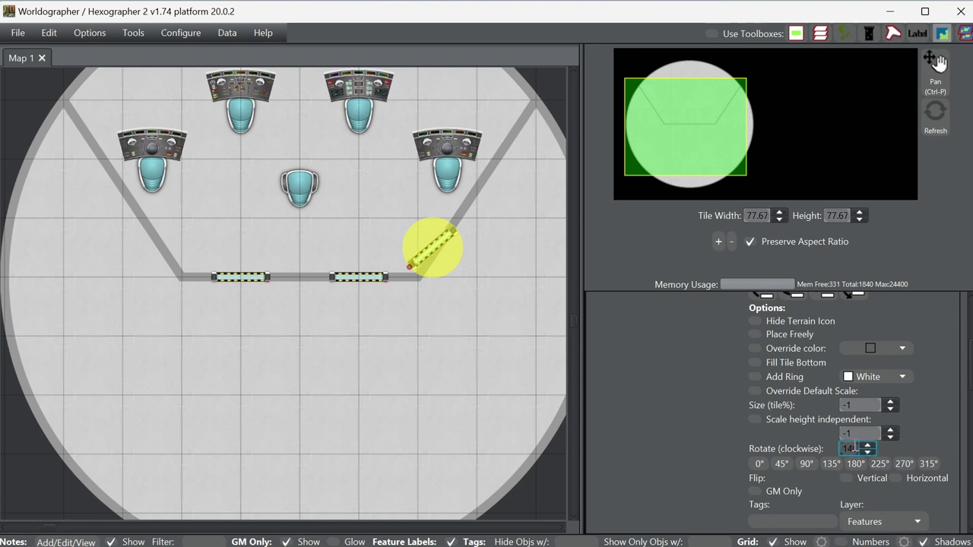
{"action": "left_click_drag", "start_coordinate": [849, 449], "coordinate": [909, 448]}
{"action": "type", "text": "20"}
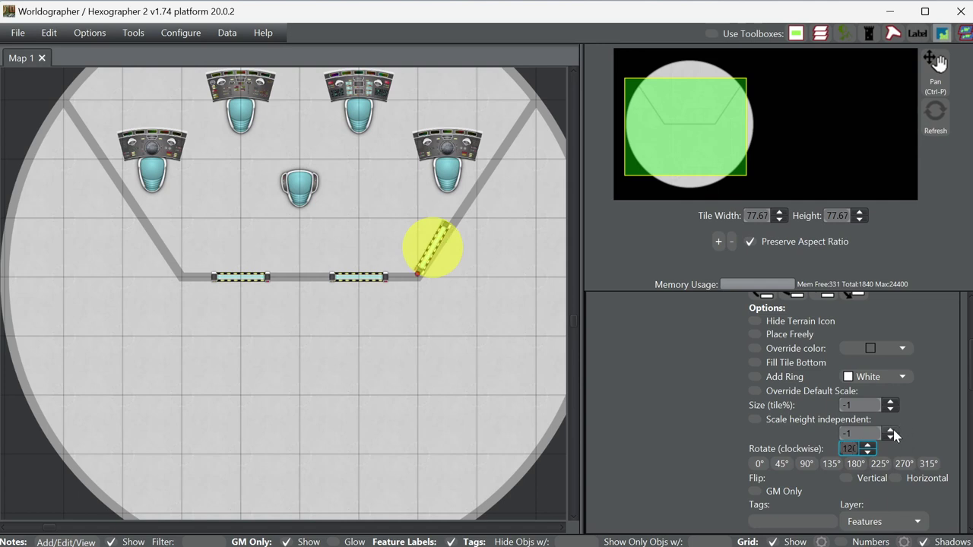
{"action": "left_click", "coordinate": [866, 446]}
{"action": "left_click", "coordinate": [867, 446]}
{"action": "left_click", "coordinate": [867, 445]}
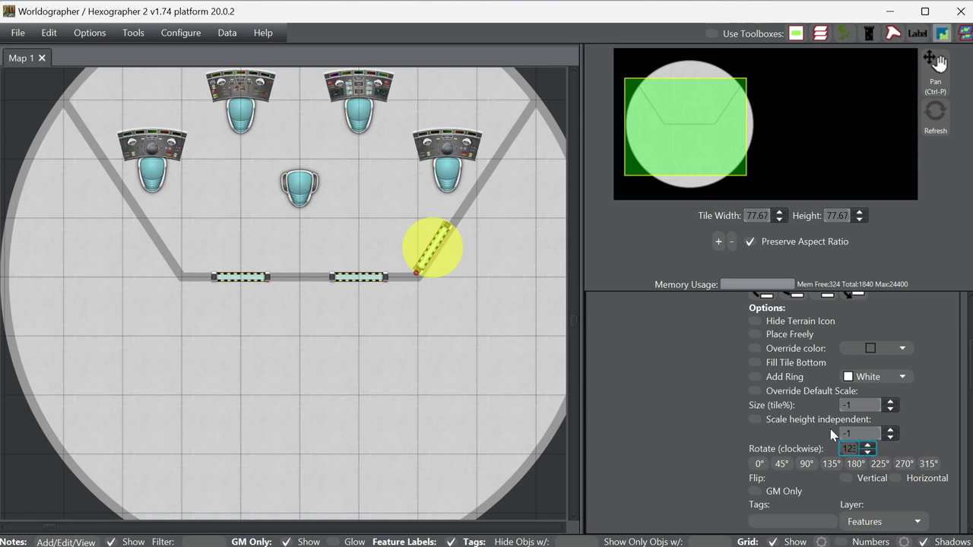
{"action": "left_click", "coordinate": [431, 247]}
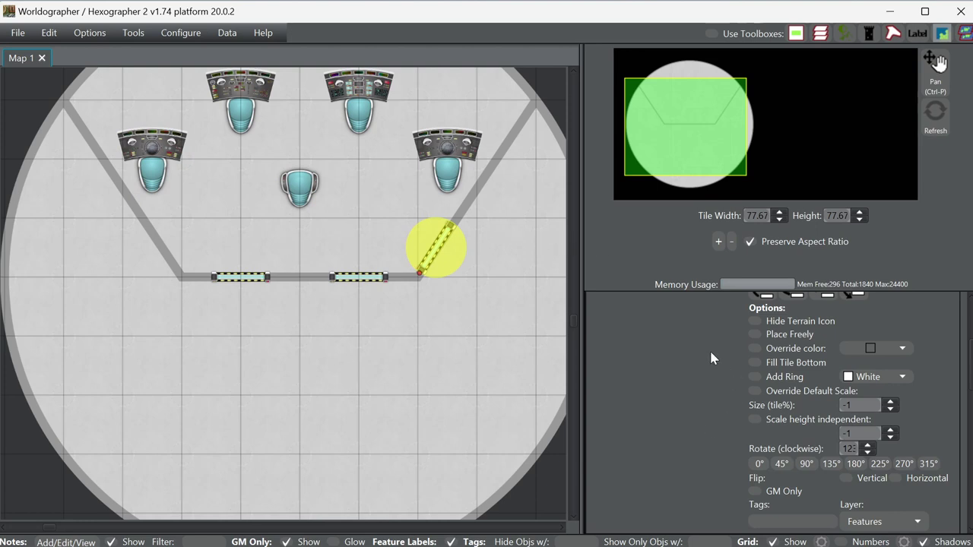
- Draw a wall line from the horizontal wall's midpoint two squares down, two squares right and back up to the wall's right corner
{"action": "scroll", "coordinate": [669, 335], "scroll_direction": "up", "scroll_amount": 4}
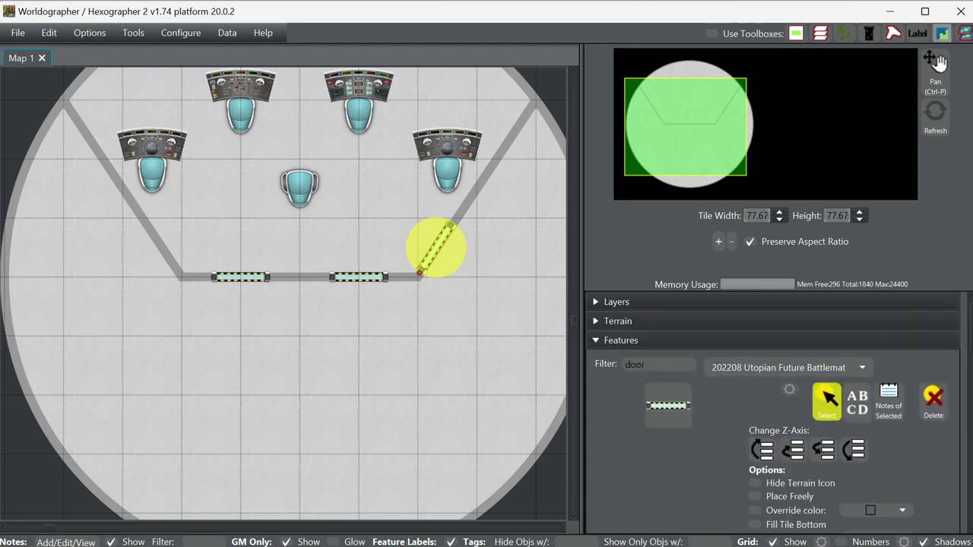
{"action": "left_click", "coordinate": [650, 341]}
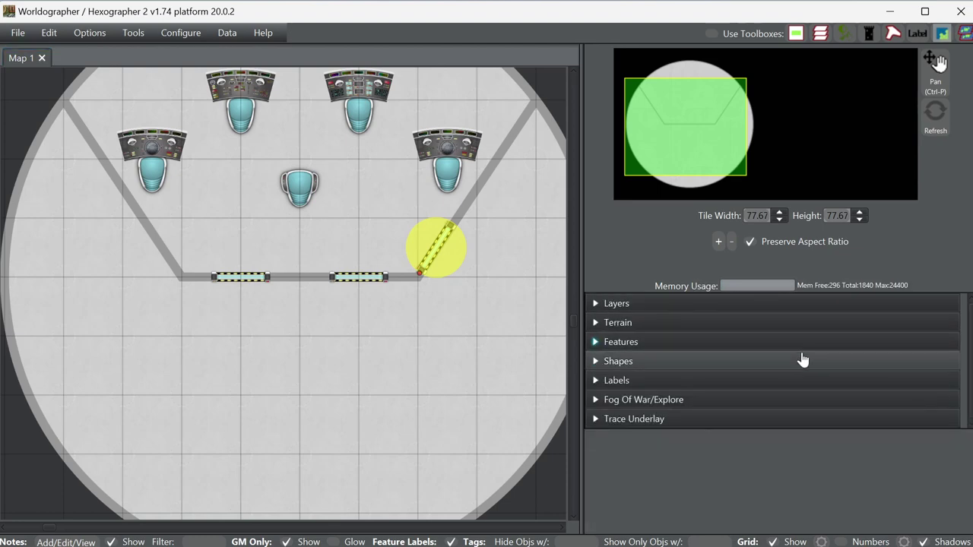
{"action": "left_click", "coordinate": [719, 373]}
{"action": "left_click", "coordinate": [701, 401]}
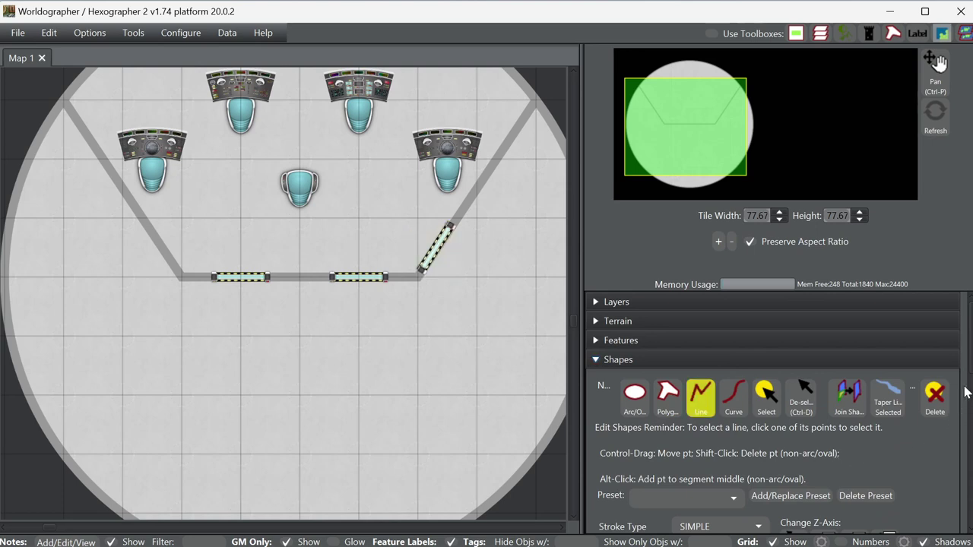
{"action": "scroll", "coordinate": [967, 334], "scroll_direction": "down", "scroll_amount": 3}
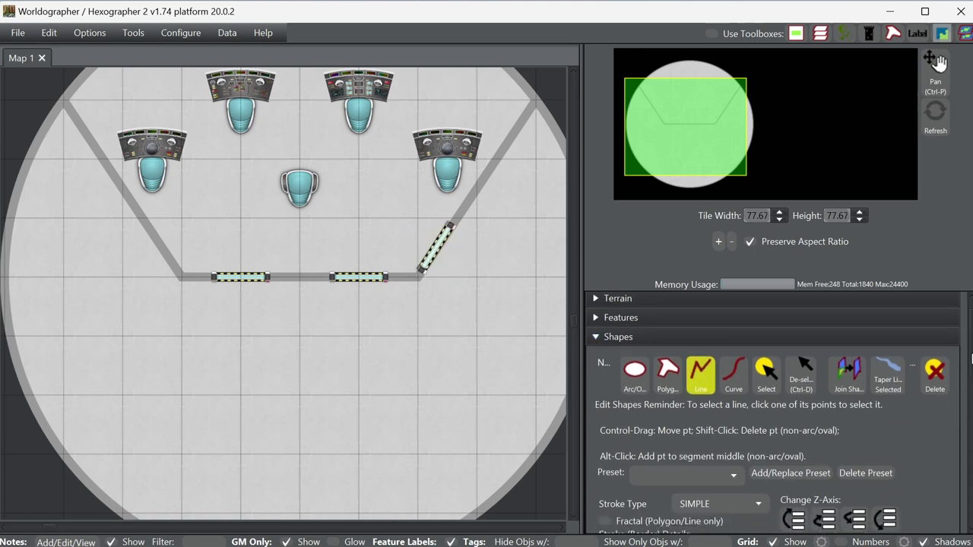
{"action": "scroll", "coordinate": [756, 384], "scroll_direction": "down", "scroll_amount": 1}
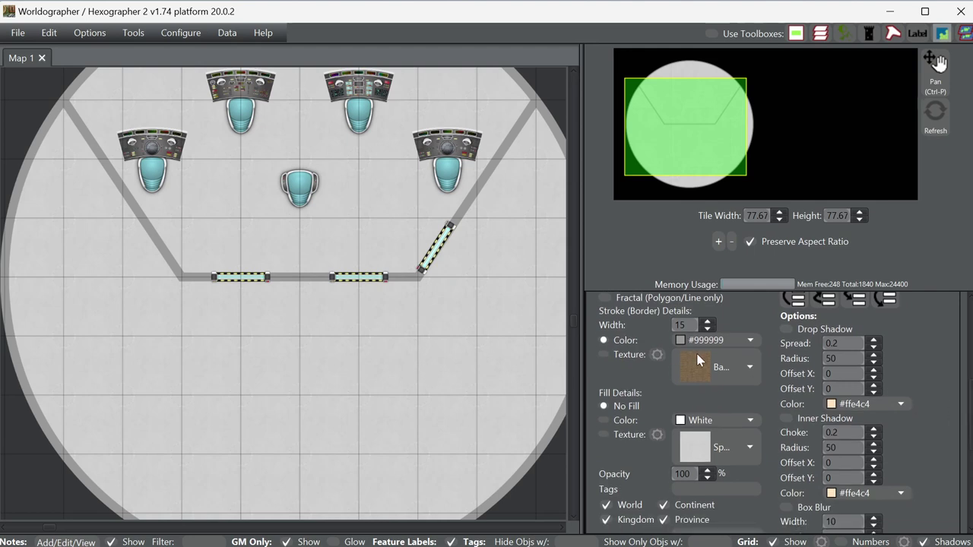
{"action": "left_click", "coordinate": [299, 277]}
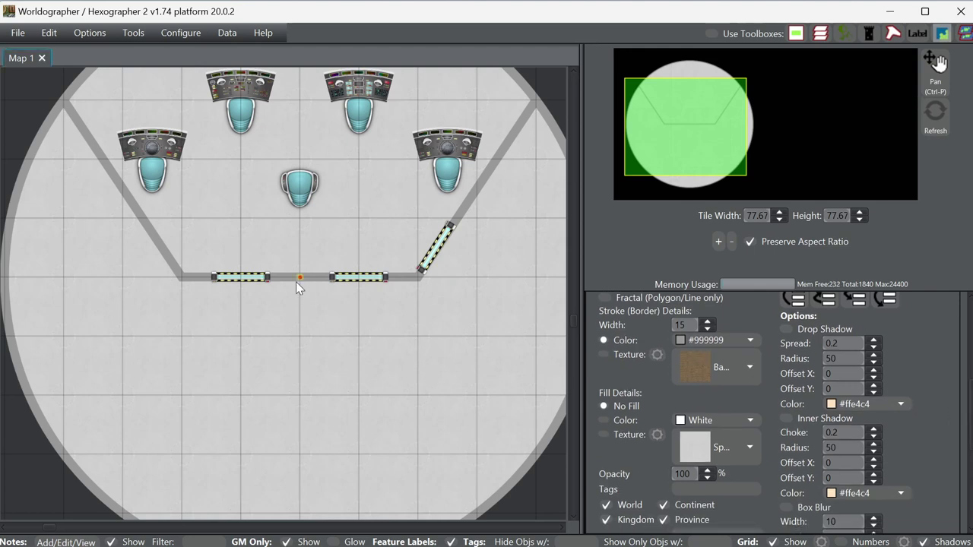
{"action": "left_click", "coordinate": [301, 395]}
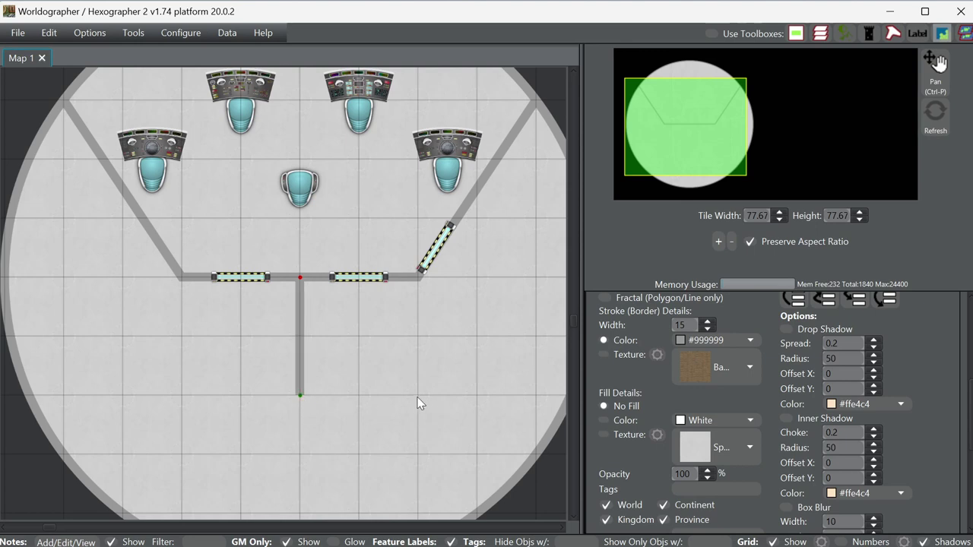
{"action": "left_click", "coordinate": [418, 395]}
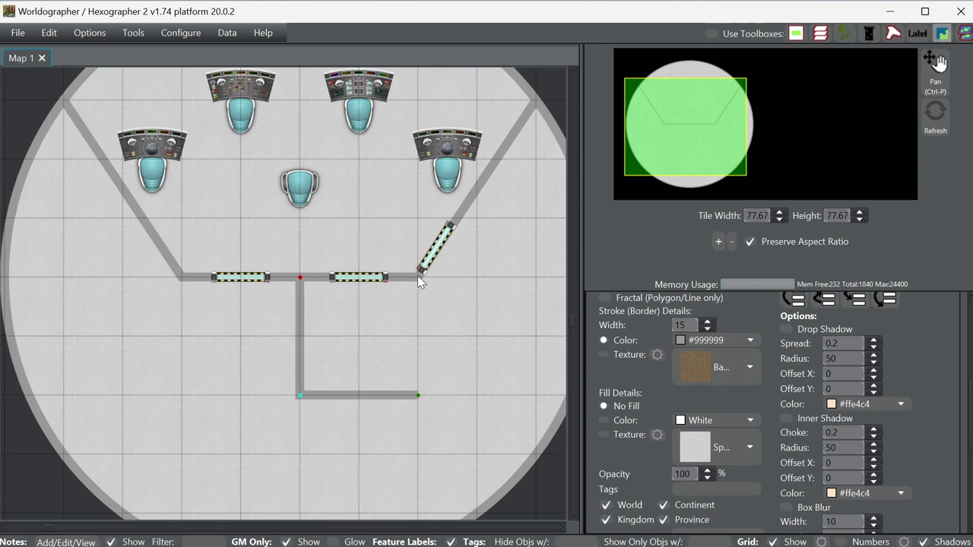
{"action": "left_click", "coordinate": [418, 277]}
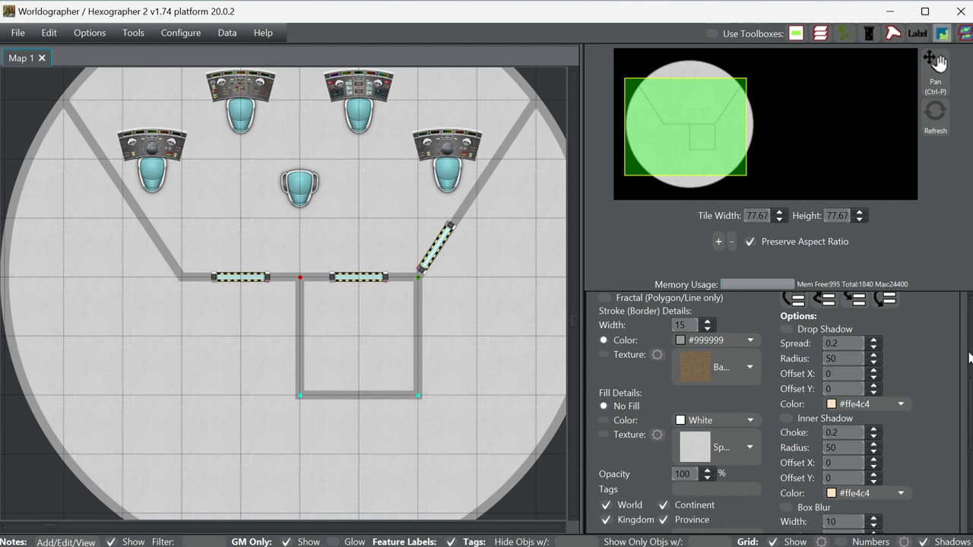
- Extend the wall line back to the small room's lower right corner and horizontally to the circle's right outer wall, then deselect it
{"action": "left_click_drag", "start_coordinate": [708, 137], "coordinate": [685, 146]}
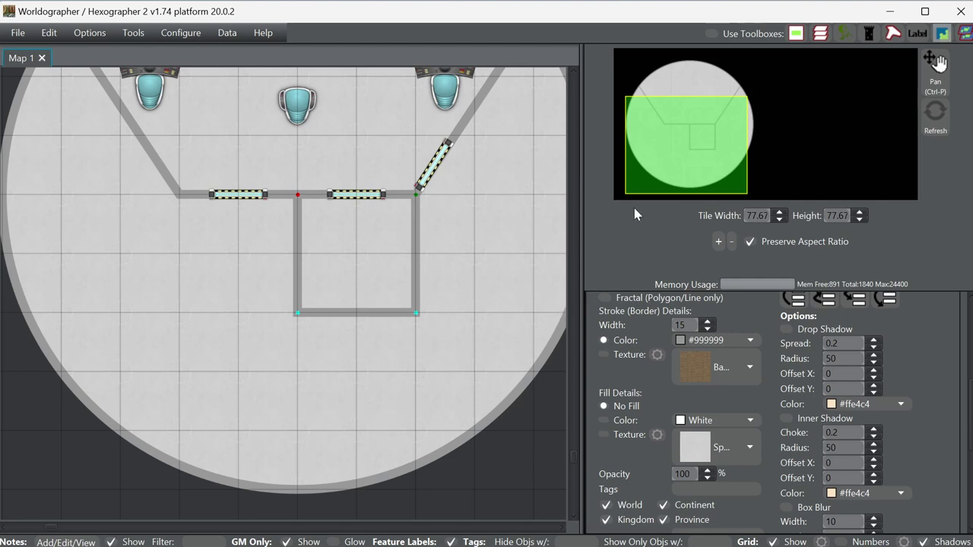
{"action": "left_click", "coordinate": [674, 154]}
{"action": "left_click_drag", "start_coordinate": [679, 150], "coordinate": [707, 146]}
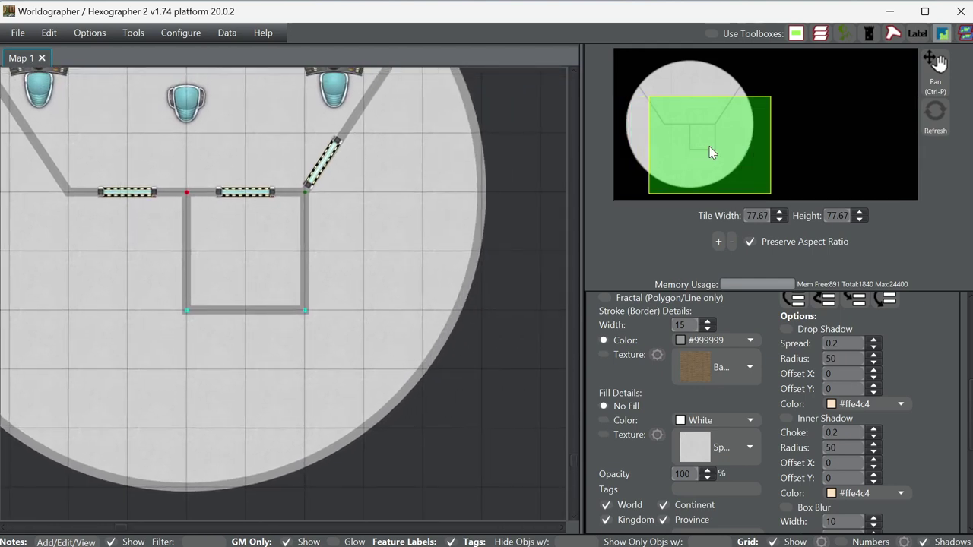
{"action": "left_click", "coordinate": [460, 312]}
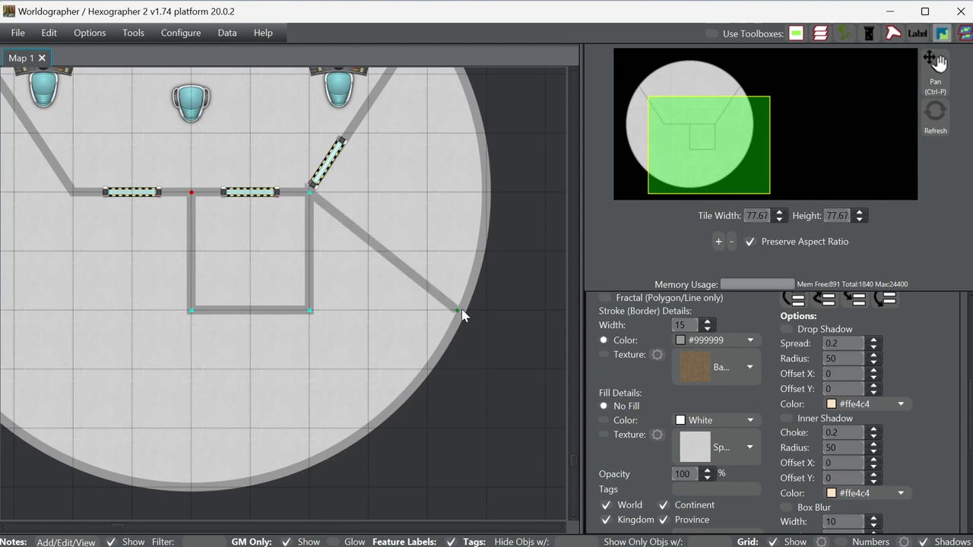
{"action": "left_click_drag", "start_coordinate": [460, 312], "coordinate": [304, 316]}
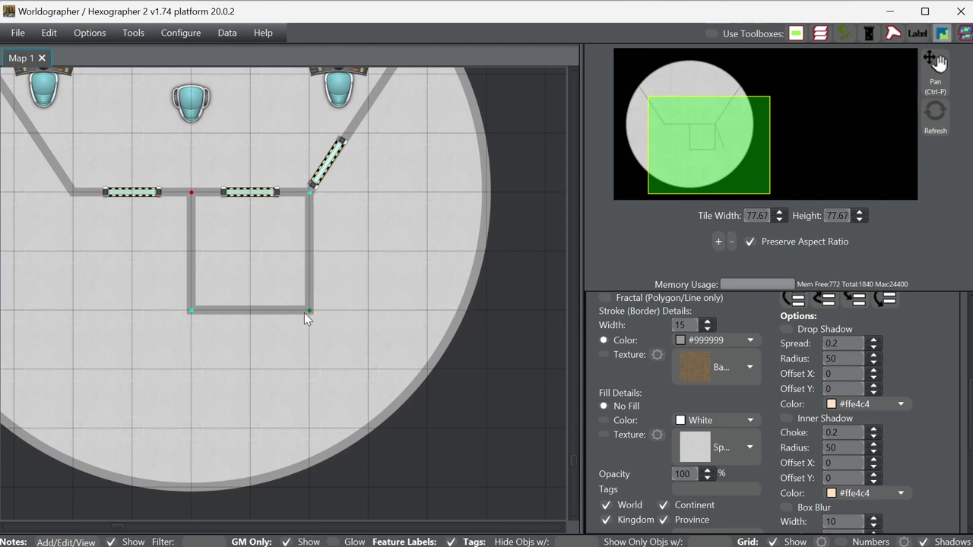
{"action": "left_click", "coordinate": [470, 311]}
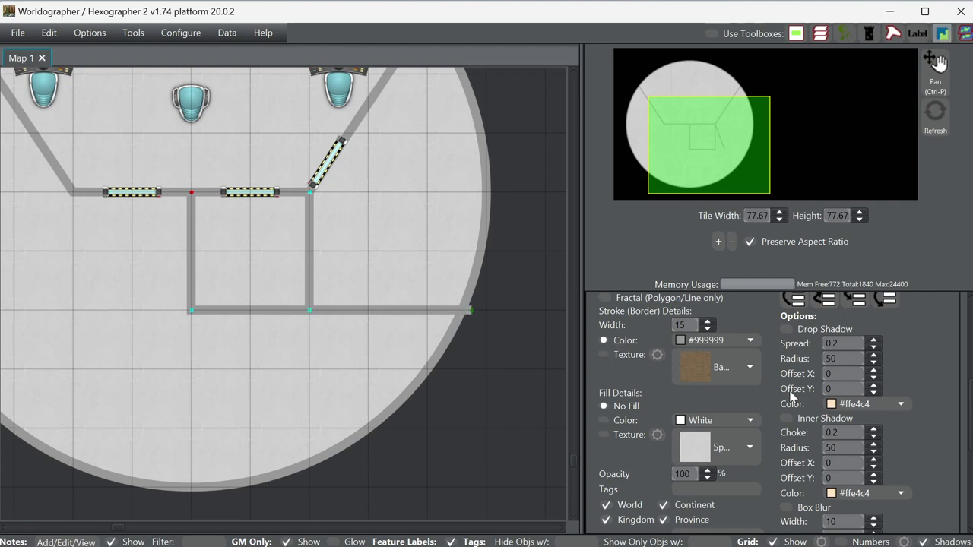
{"action": "scroll", "coordinate": [688, 490], "scroll_direction": "down", "scroll_amount": 3}
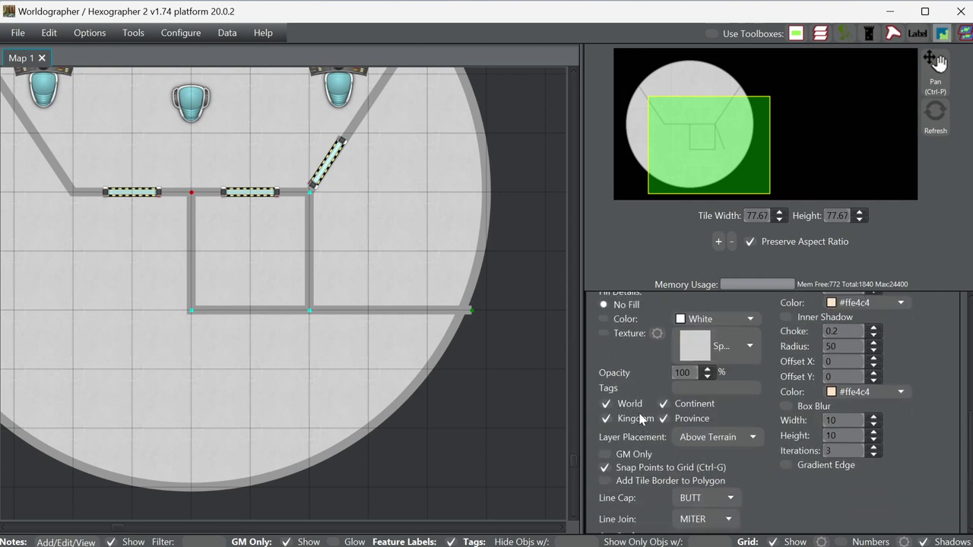
{"action": "left_click_drag", "start_coordinate": [473, 316], "coordinate": [464, 316]}
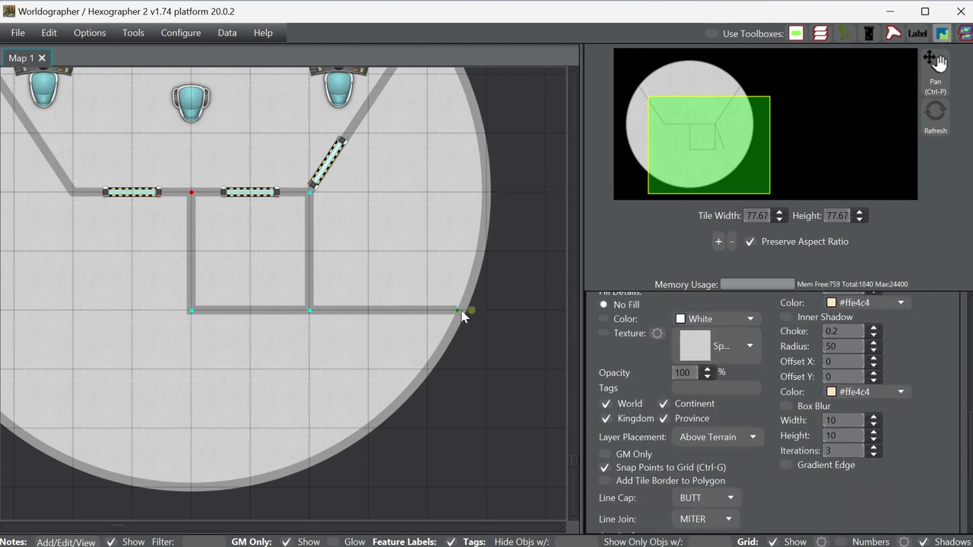
{"action": "left_click", "coordinate": [709, 495]}
{"action": "left_click", "coordinate": [713, 519]}
{"action": "scroll", "coordinate": [927, 350], "scroll_direction": "up", "scroll_amount": 5}
{"action": "scroll", "coordinate": [927, 361], "scroll_direction": "up", "scroll_amount": 3}
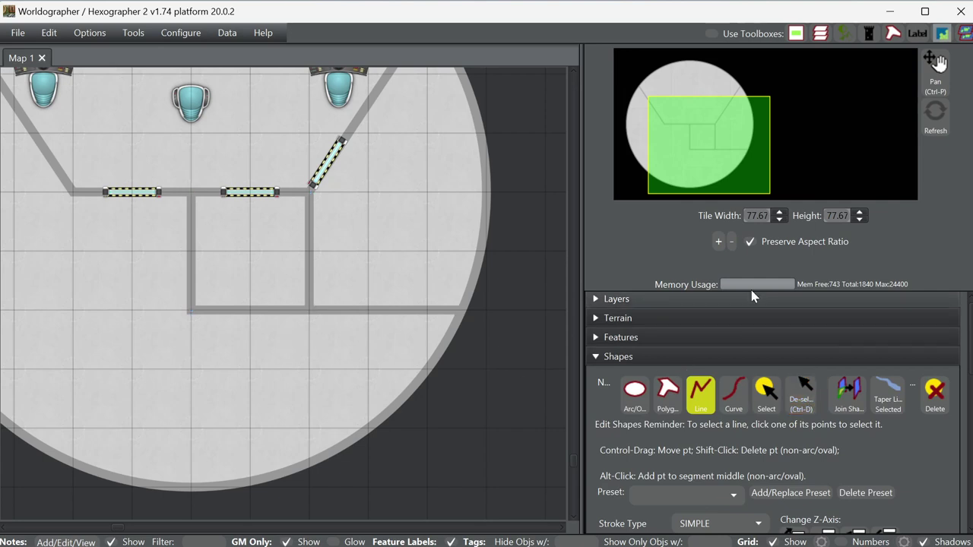
- Draw a wall line from the small room's lower left corner two squares left, down to the outer wall, and up to the bridge's left corner
{"action": "left_click_drag", "start_coordinate": [708, 161], "coordinate": [680, 140]}
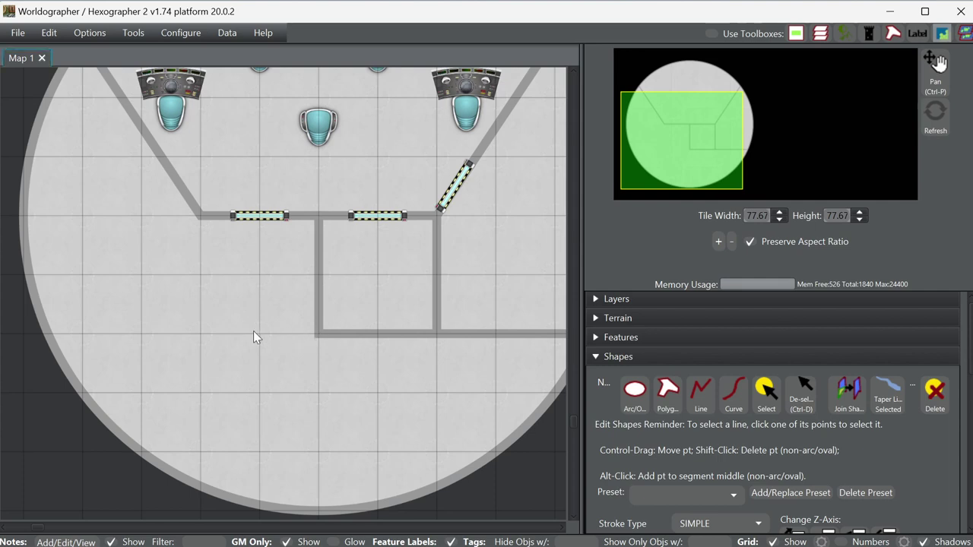
{"action": "left_click", "coordinate": [699, 392]}
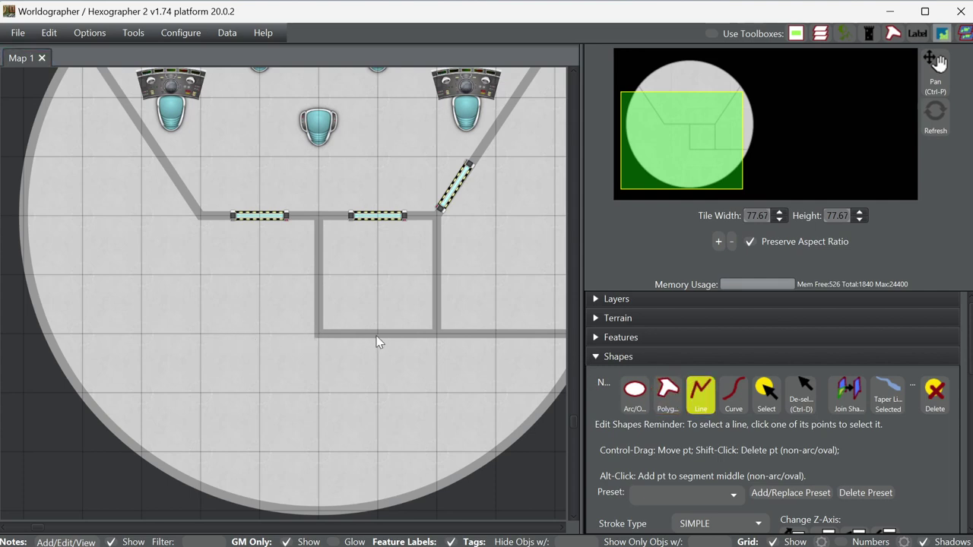
{"action": "left_click", "coordinate": [318, 334]}
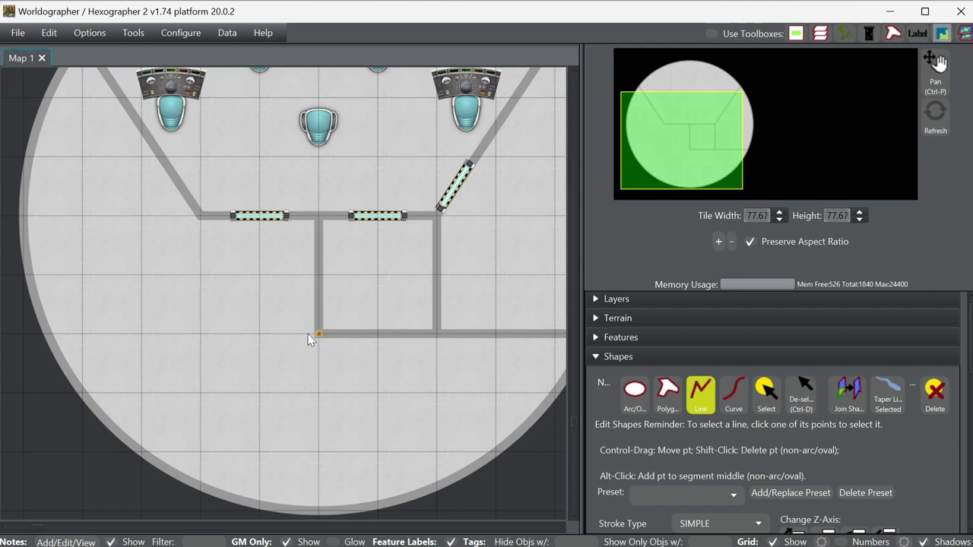
{"action": "left_click", "coordinate": [199, 334]}
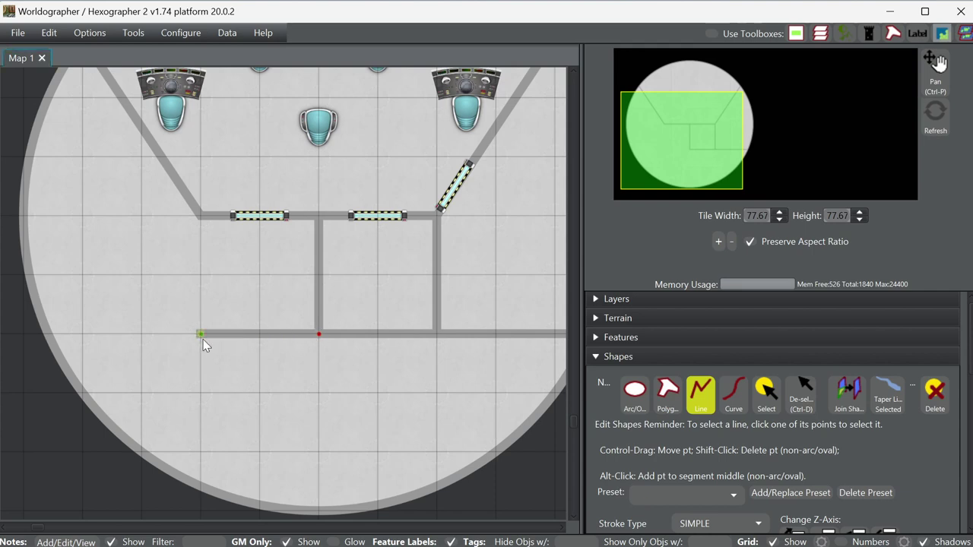
{"action": "left_click", "coordinate": [200, 482]}
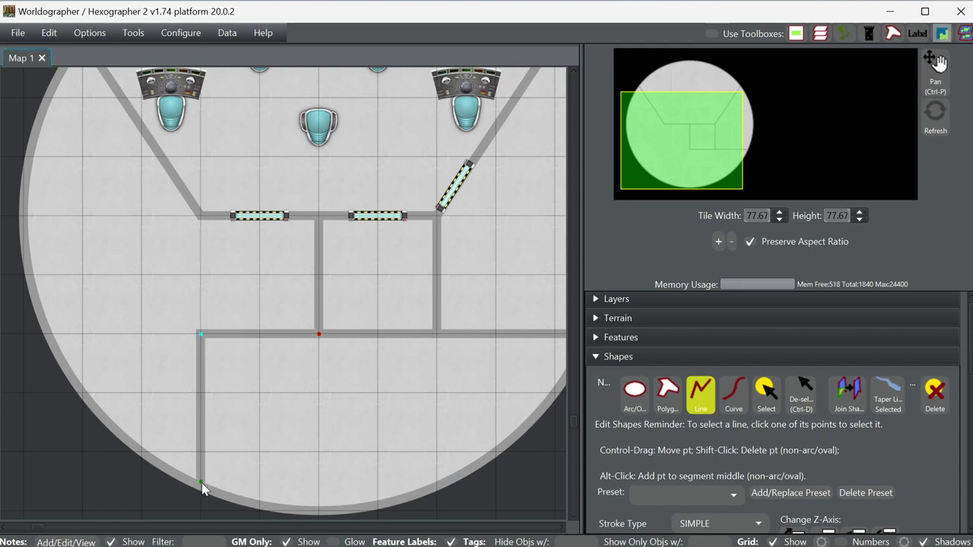
{"action": "left_click", "coordinate": [200, 216]}
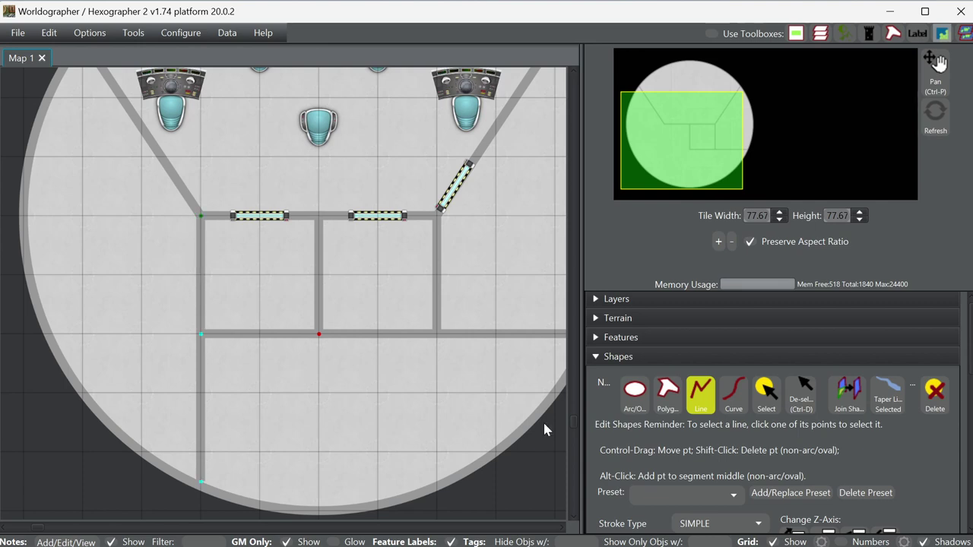
- Place a door at 0° on the left small room's lower wall and another at 90° on its left wall
{"action": "left_click", "coordinate": [680, 342]}
{"action": "left_click", "coordinate": [669, 404]}
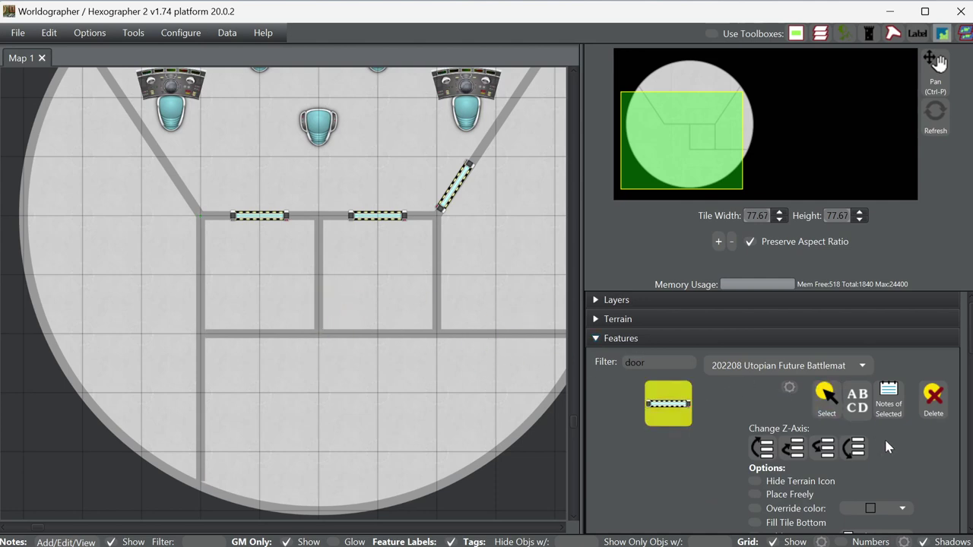
{"action": "scroll", "coordinate": [889, 448], "scroll_direction": "down", "scroll_amount": 3}
{"action": "scroll", "coordinate": [821, 484], "scroll_direction": "down", "scroll_amount": 3}
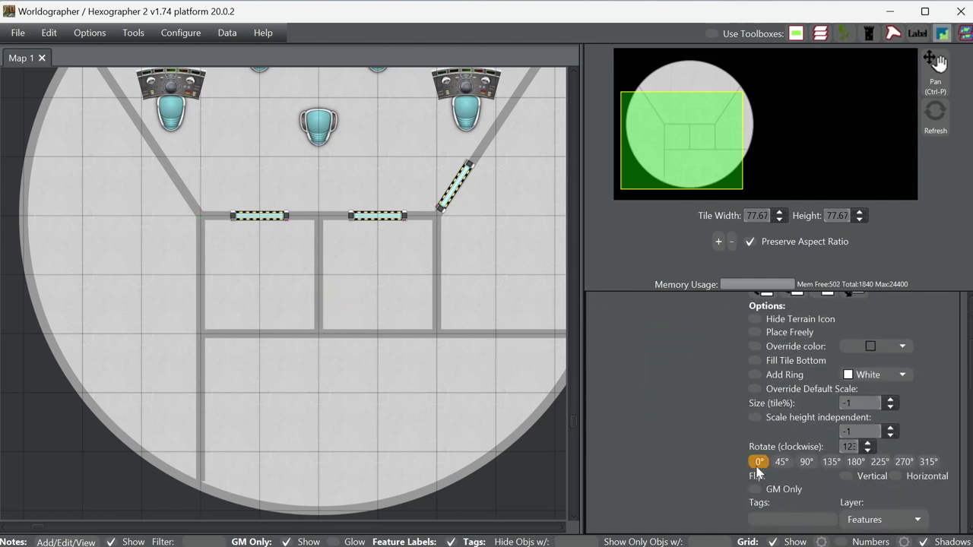
{"action": "left_click", "coordinate": [755, 459]}
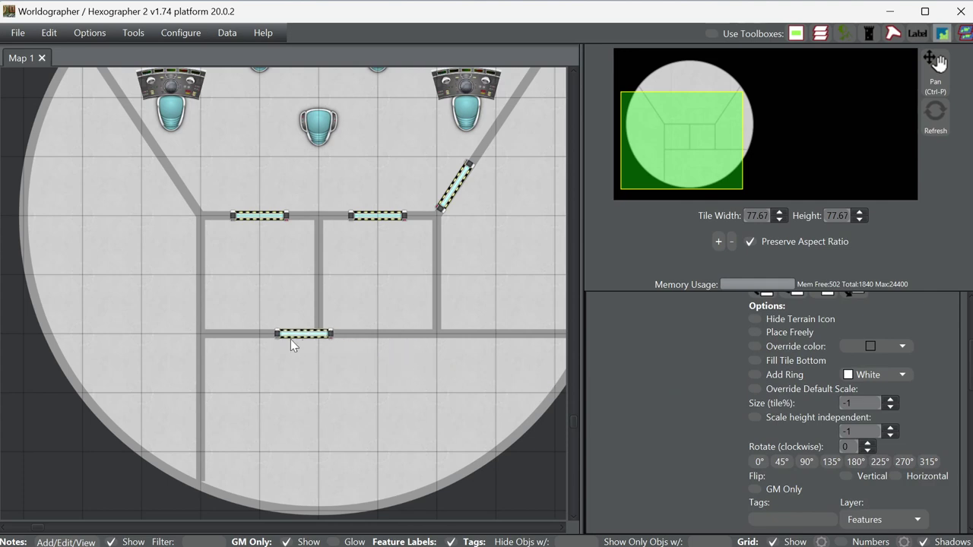
{"action": "left_click", "coordinate": [262, 336]}
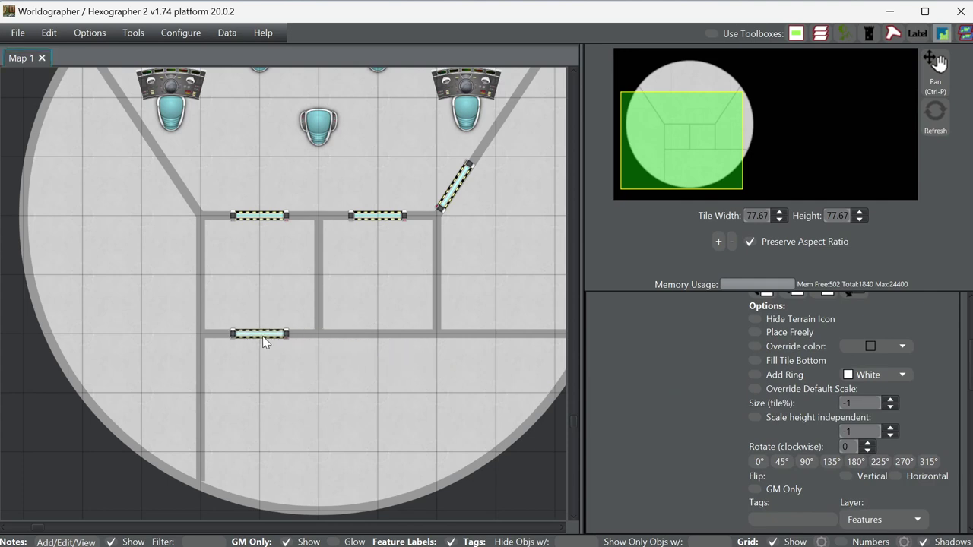
{"action": "scroll", "coordinate": [798, 414], "scroll_direction": "up", "scroll_amount": 3}
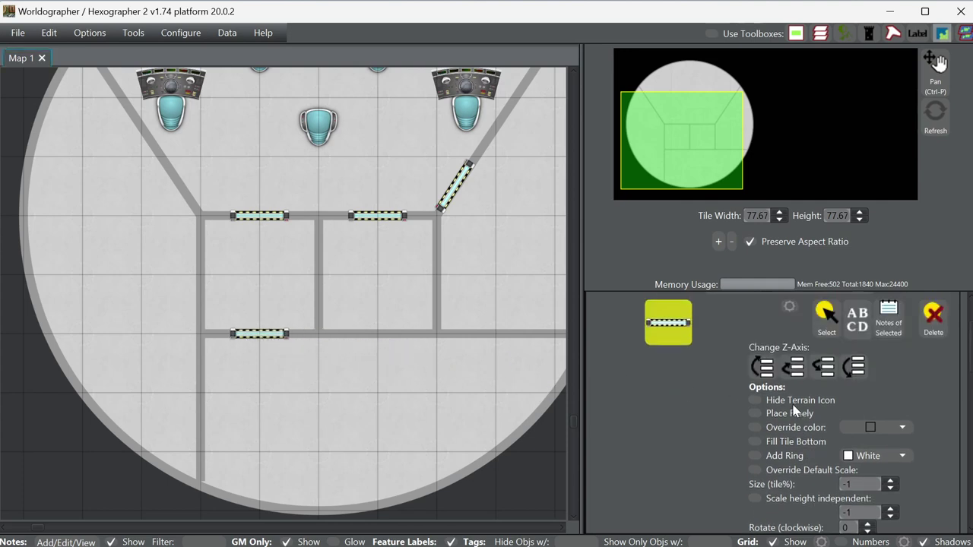
{"action": "scroll", "coordinate": [787, 430], "scroll_direction": "down", "scroll_amount": 3}
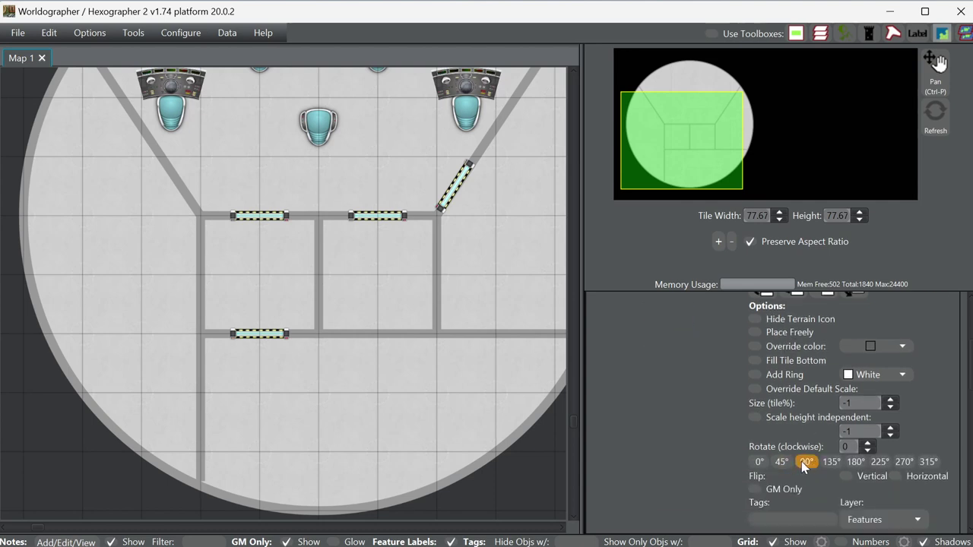
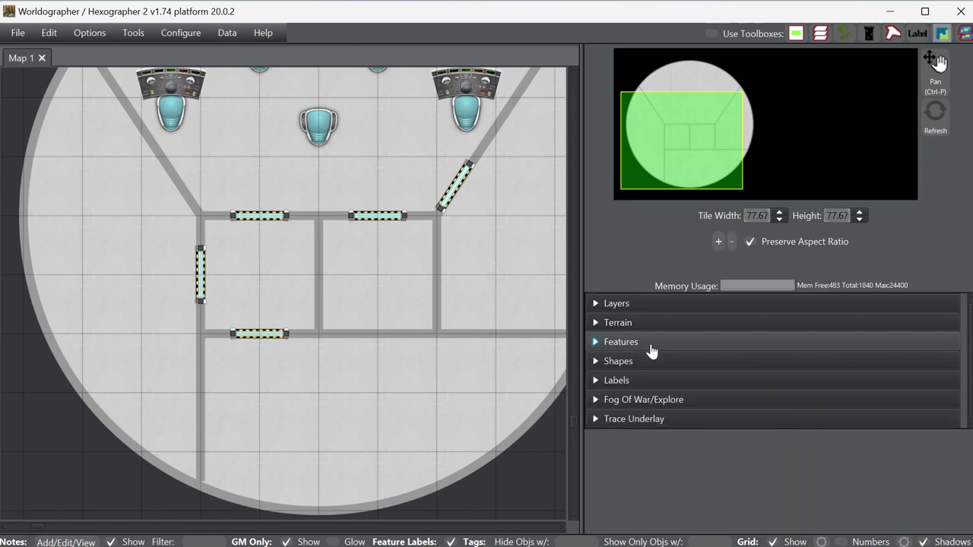
- Clear the feature filter and look through the 202208 Utopian Future Battlemat icons for furniture for the rooms
{"action": "left_click", "coordinate": [646, 342]}
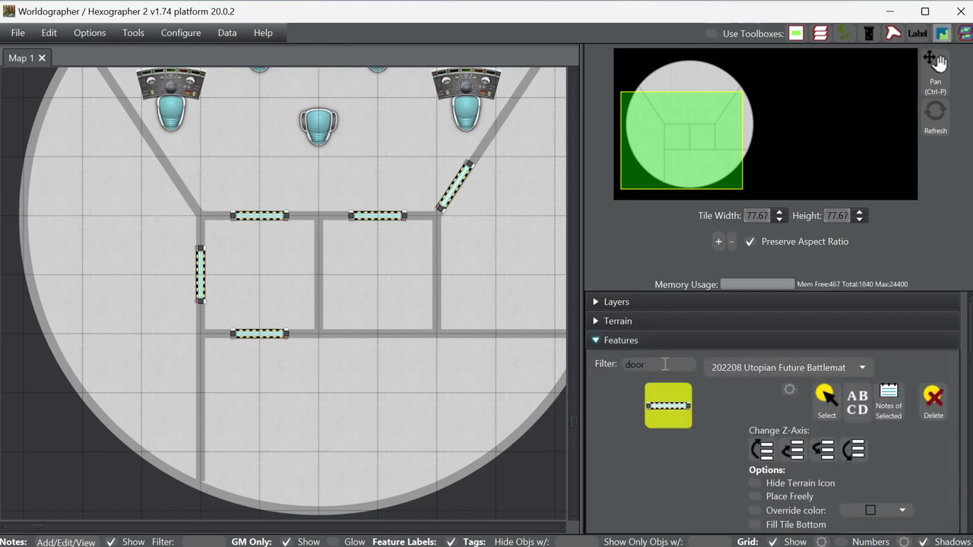
{"action": "double_click", "coordinate": [635, 364]}
{"action": "key", "text": "BackSpace"}
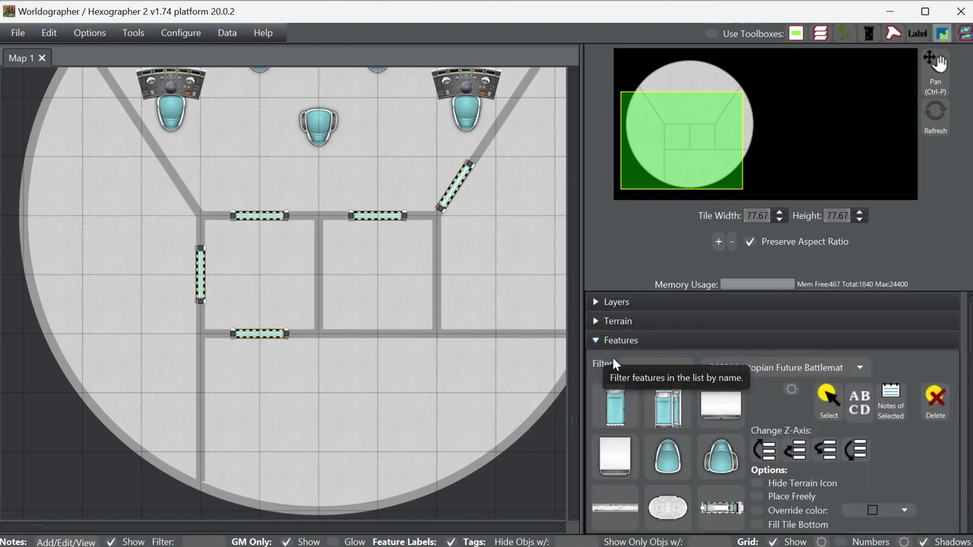
{"action": "left_click", "coordinate": [728, 420]}
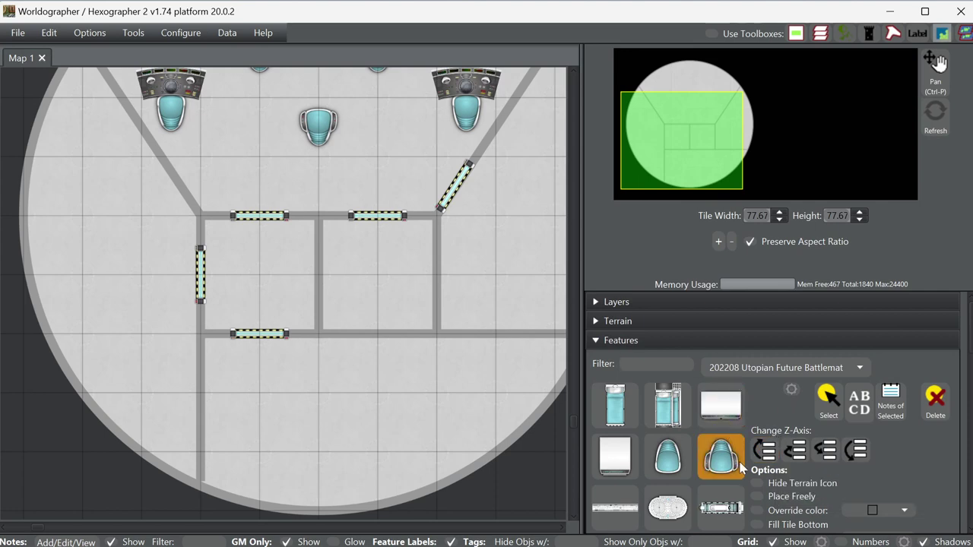
{"action": "left_click", "coordinate": [685, 478]}
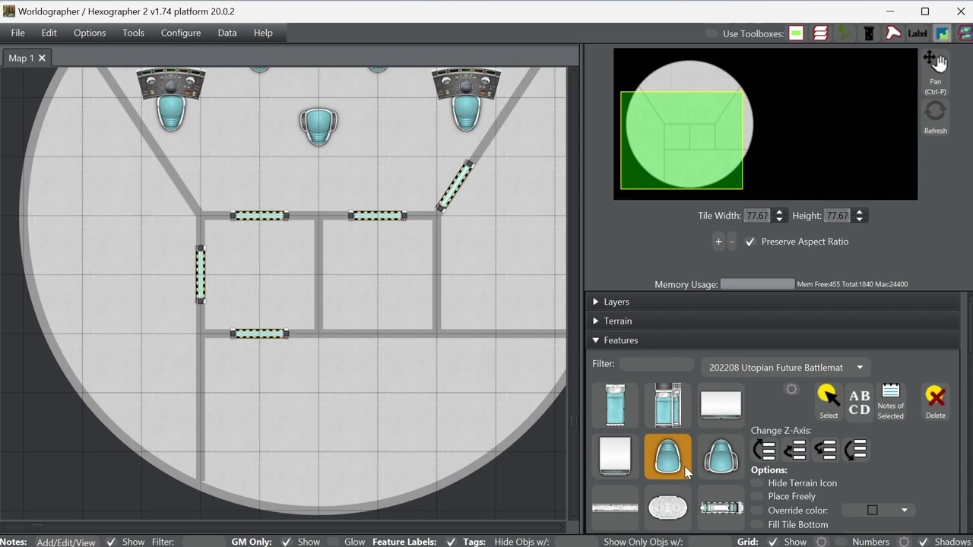
{"action": "scroll", "coordinate": [680, 473], "scroll_direction": "down", "scroll_amount": 2}
{"action": "left_click", "coordinate": [670, 469]}
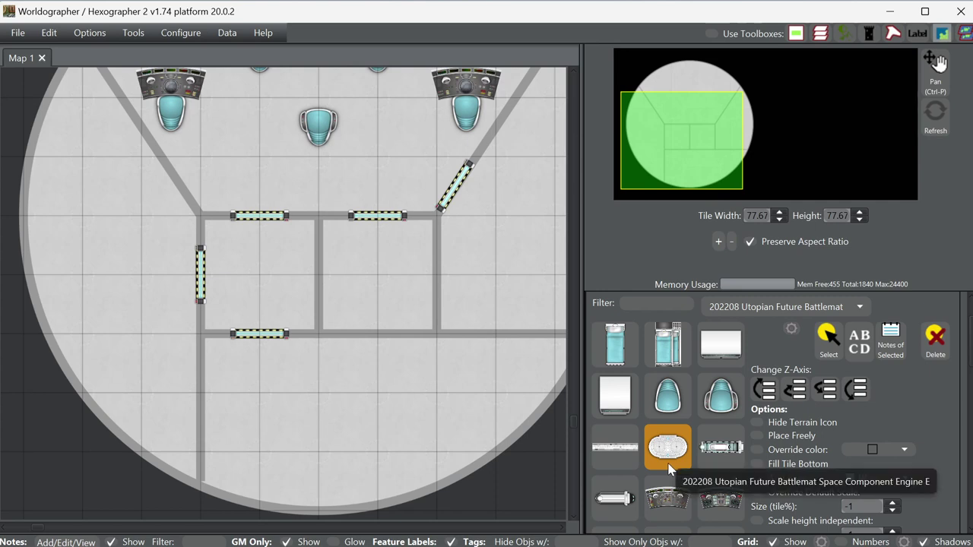
{"action": "scroll", "coordinate": [669, 468], "scroll_direction": "down", "scroll_amount": 5}
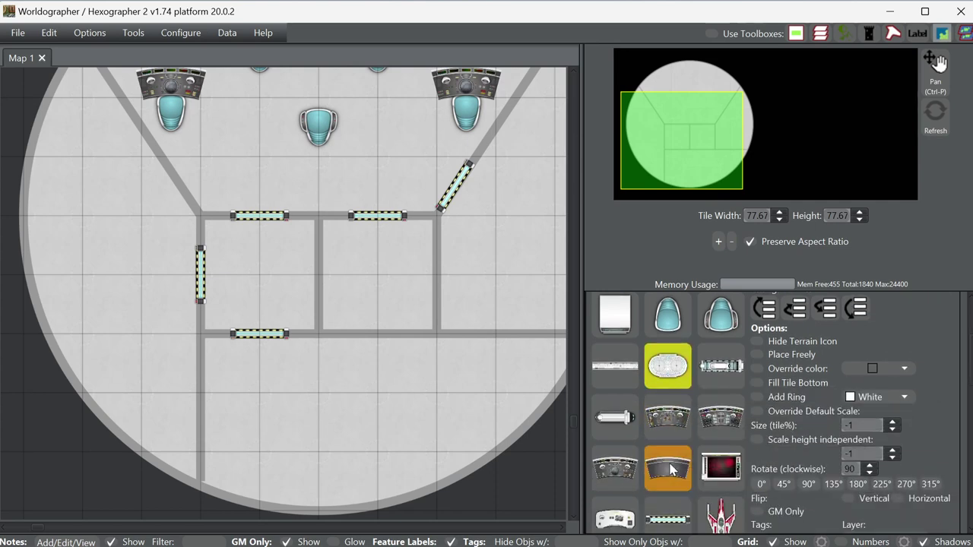
{"action": "scroll", "coordinate": [667, 467], "scroll_direction": "down", "scroll_amount": 2}
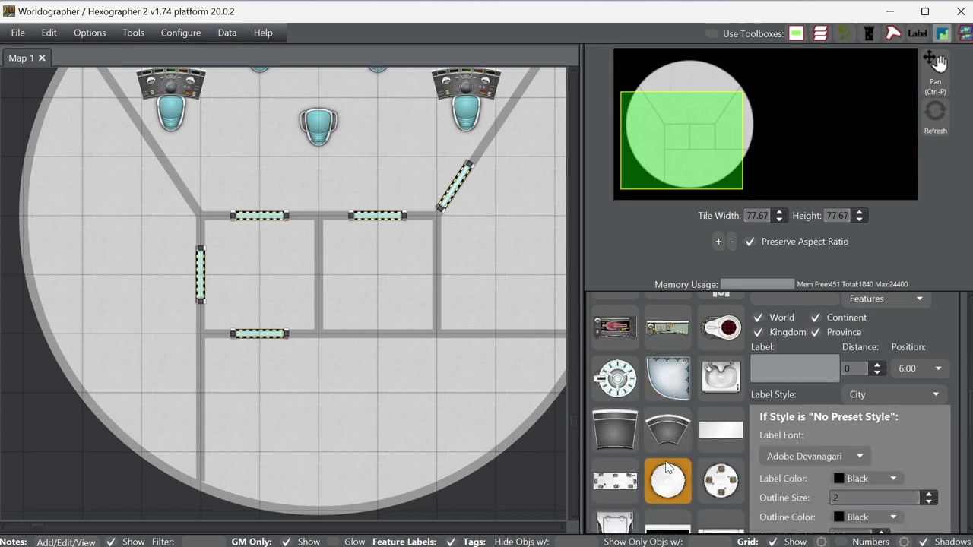
{"action": "scroll", "coordinate": [667, 456], "scroll_direction": "up", "scroll_amount": 5}
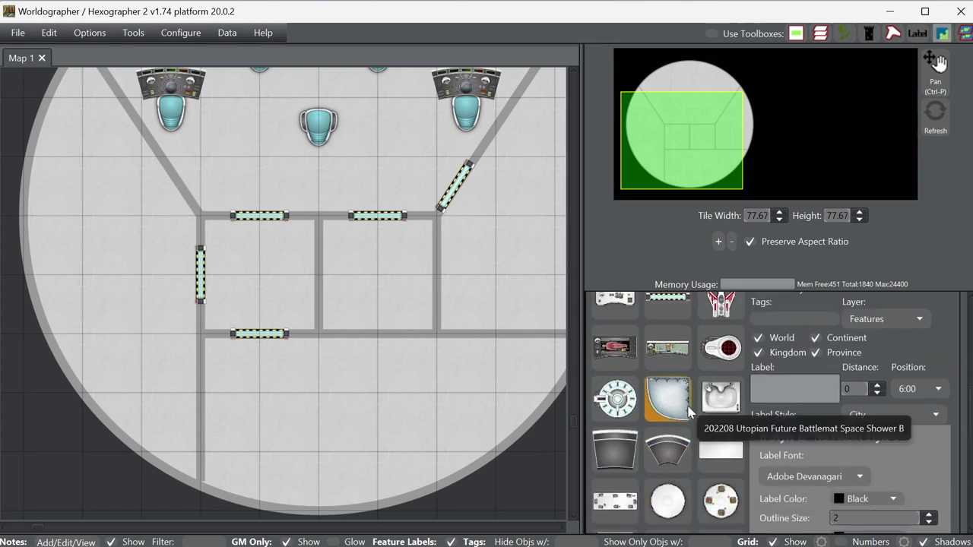
{"action": "scroll", "coordinate": [715, 403], "scroll_direction": "up", "scroll_amount": 4}
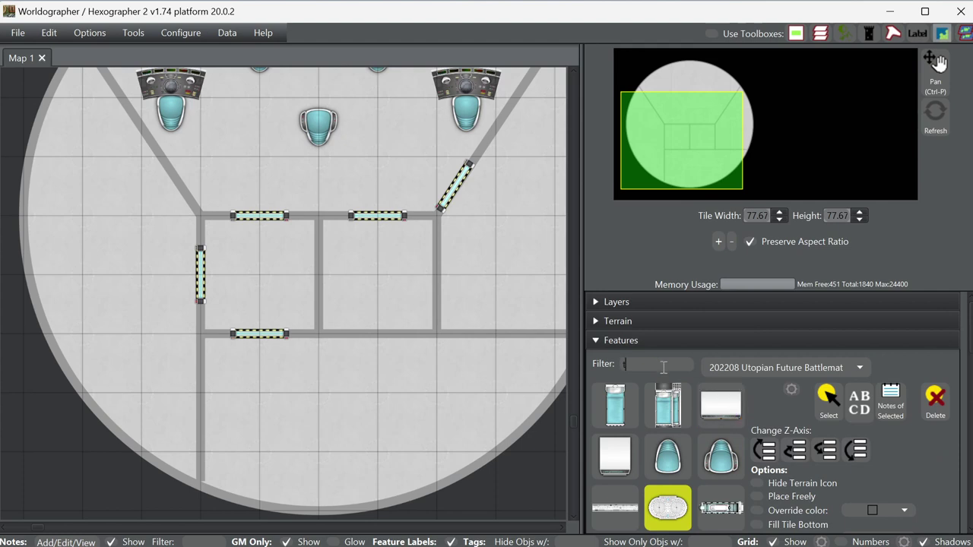
- Filter the features for "table" and place the long table with computers vertically near the right room's outer wall
{"action": "type", "text": "able"}
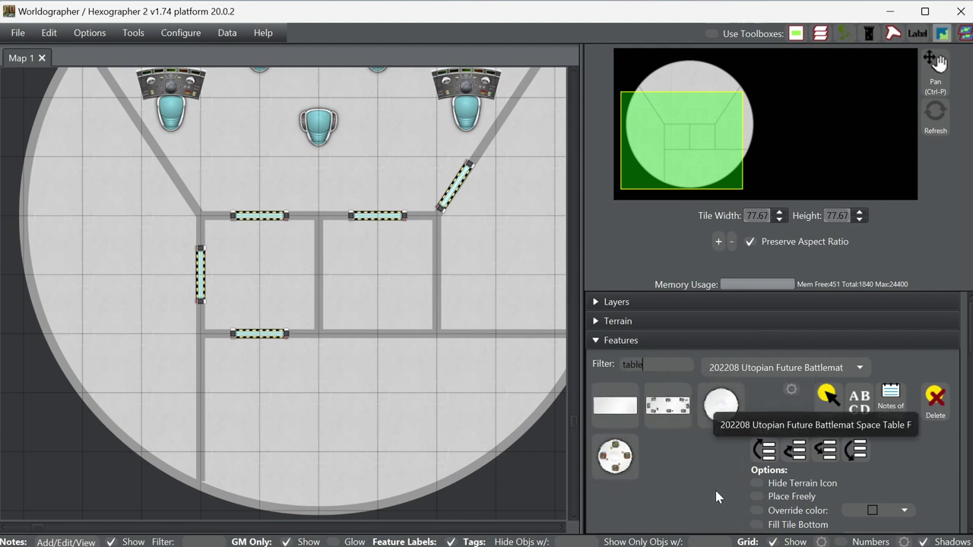
{"action": "left_click", "coordinate": [668, 415]}
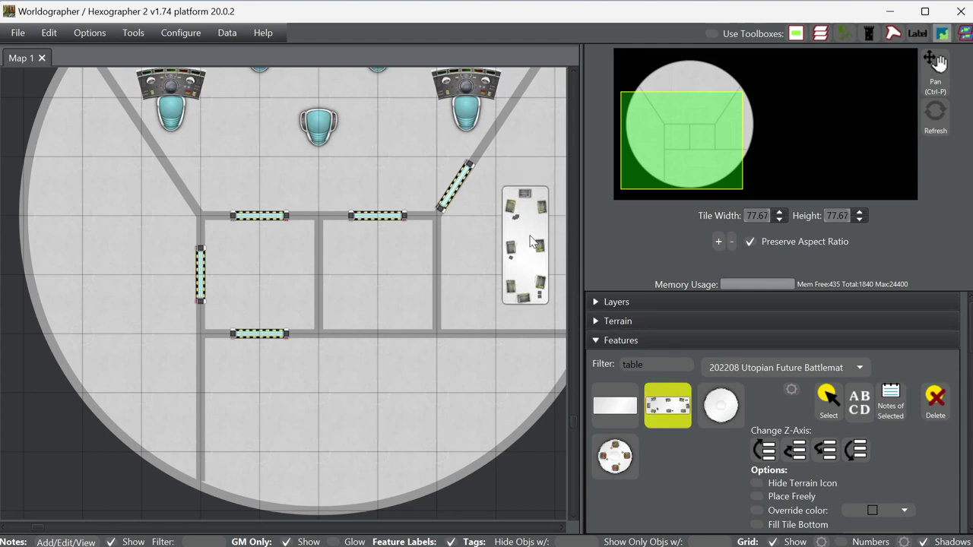
{"action": "left_click_drag", "start_coordinate": [678, 142], "coordinate": [695, 134]}
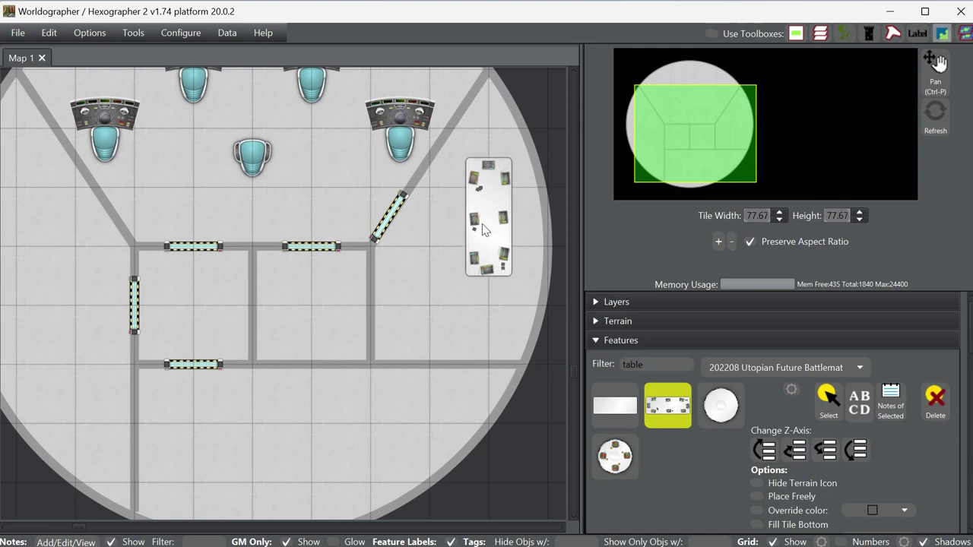
{"action": "left_click", "coordinate": [489, 232]}
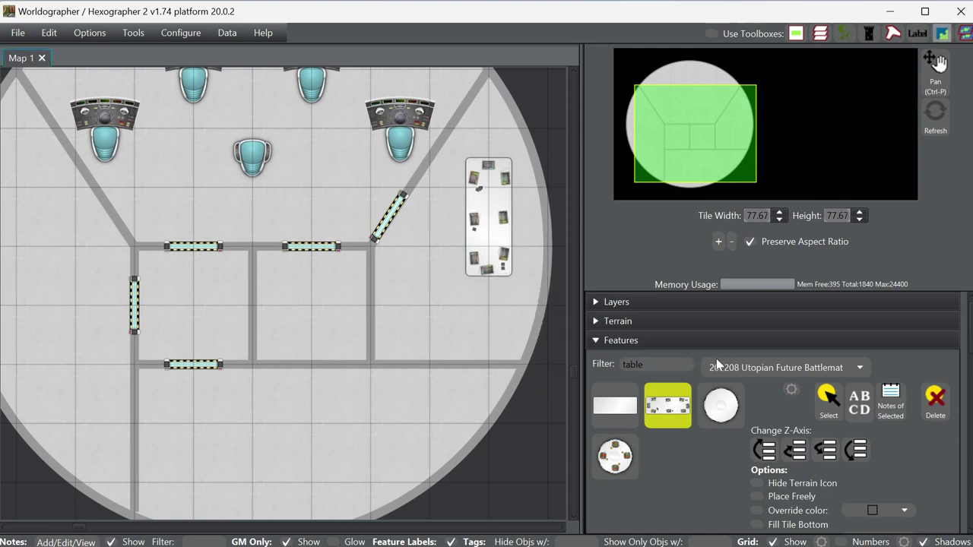
- Filter the features for "desk" and place the curved desk rotated 15° clockwise in the lower part of the right room
{"action": "double_click", "coordinate": [658, 365]}
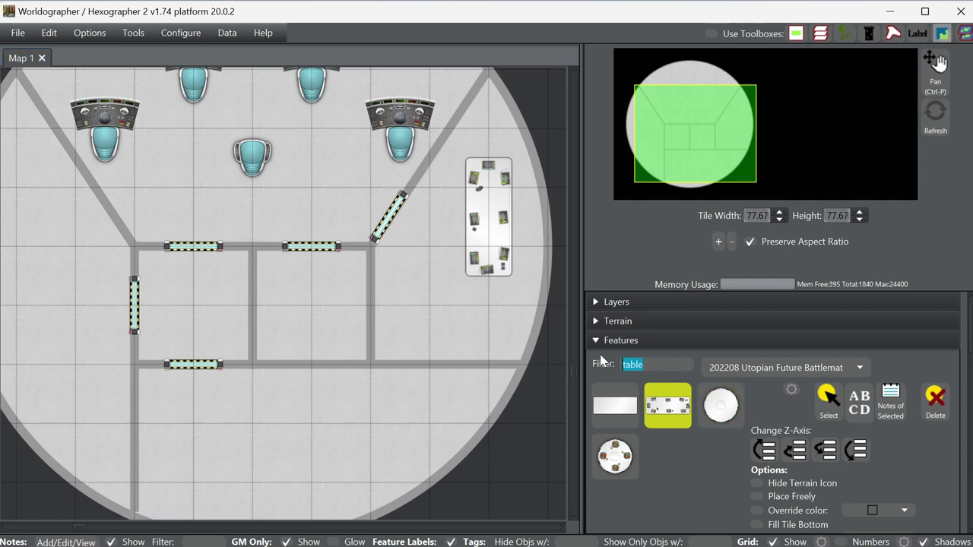
{"action": "type", "text": "desk"}
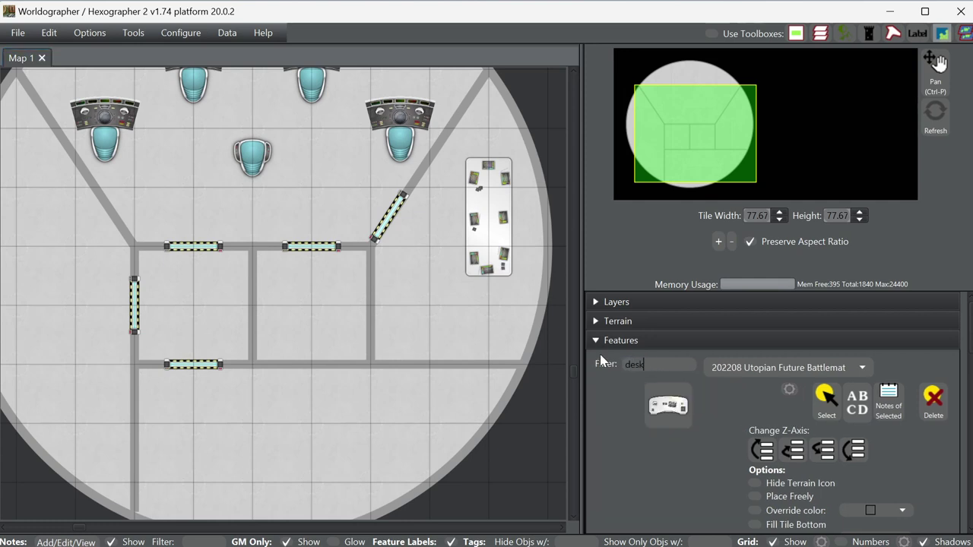
{"action": "left_click", "coordinate": [667, 406]}
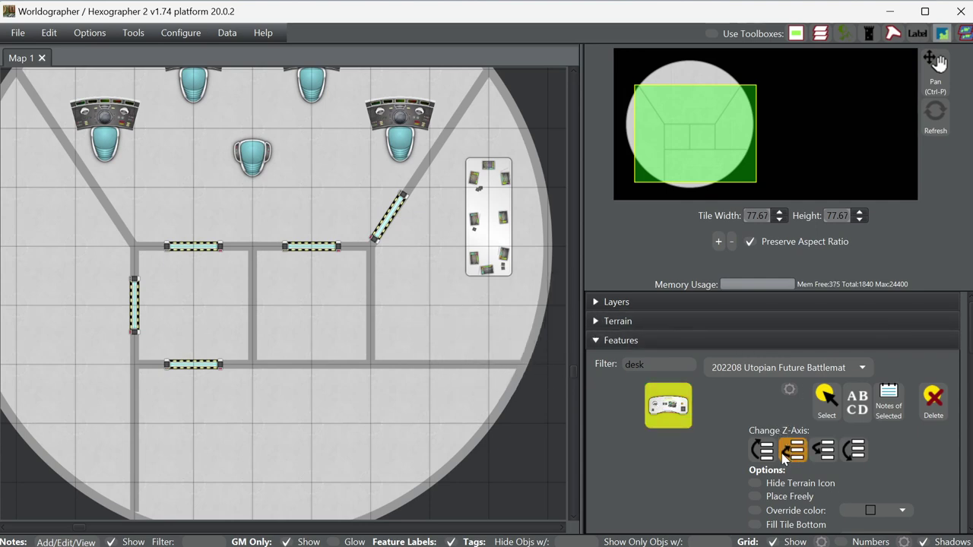
{"action": "scroll", "coordinate": [869, 447], "scroll_direction": "down", "scroll_amount": 2}
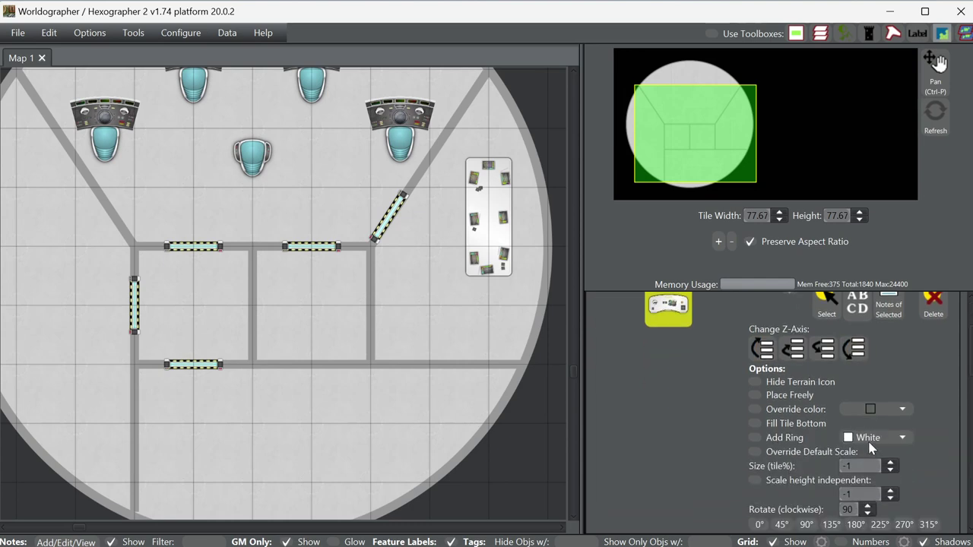
{"action": "scroll", "coordinate": [800, 490], "scroll_direction": "down", "scroll_amount": 1}
{"action": "left_click", "coordinate": [760, 464]}
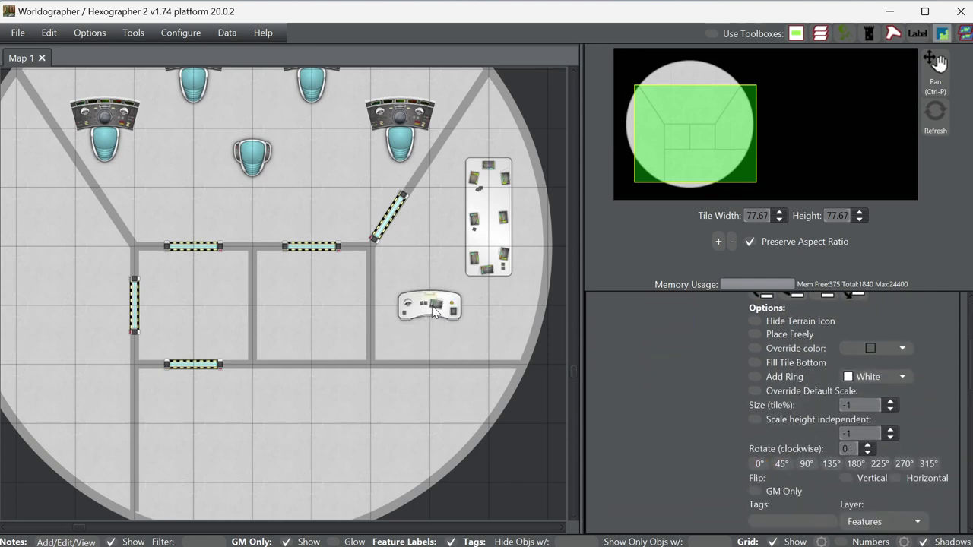
{"action": "double_click", "coordinate": [844, 448]}
{"action": "type", "text": "15"}
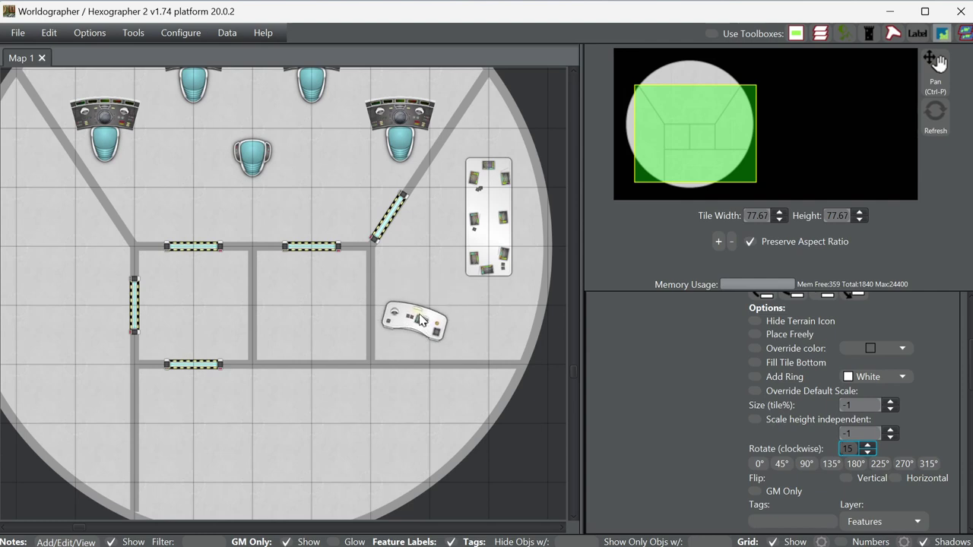
{"action": "left_click", "coordinate": [419, 315]}
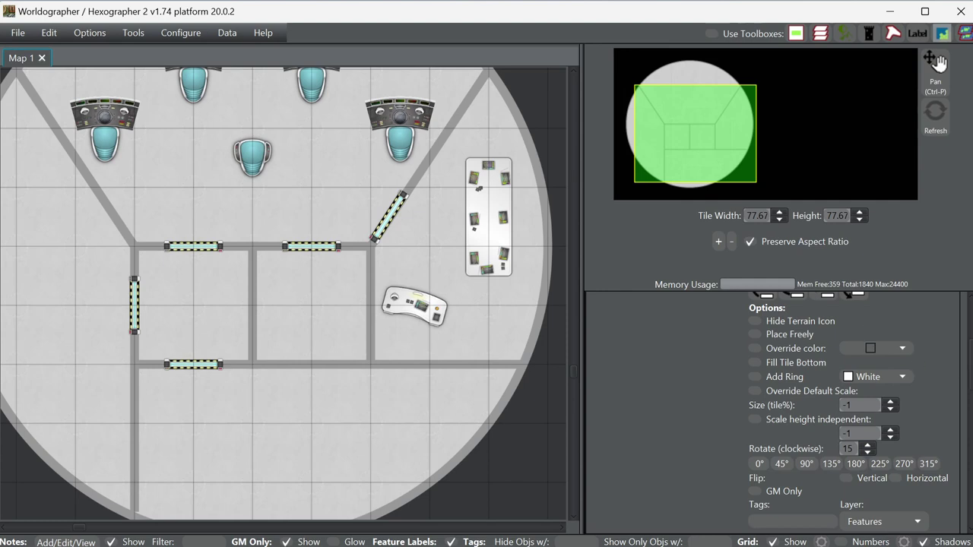
- Filter for "chair" and place the armless chair at 0° at the long table's upper end and at 90° on its upper right side
{"action": "left_click", "coordinate": [632, 364]}
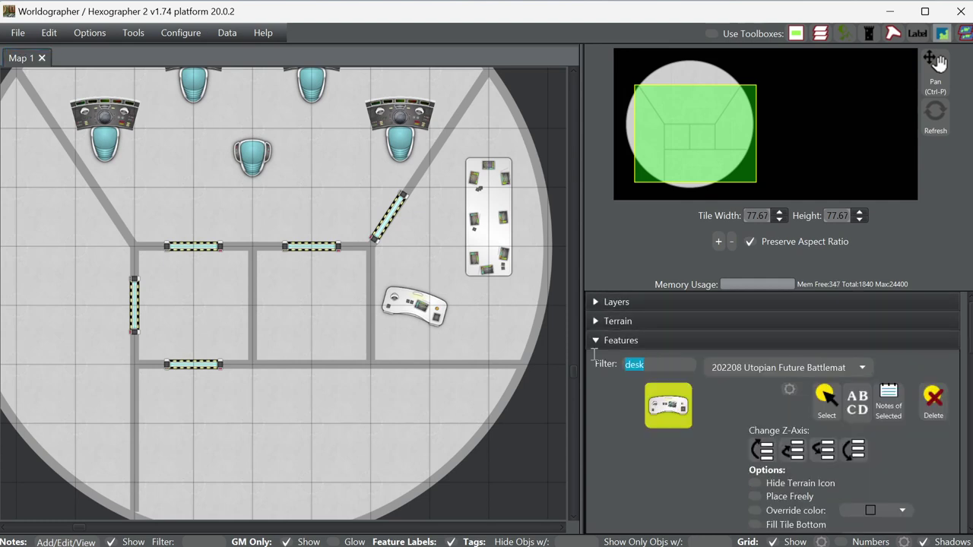
{"action": "type", "text": "chair"}
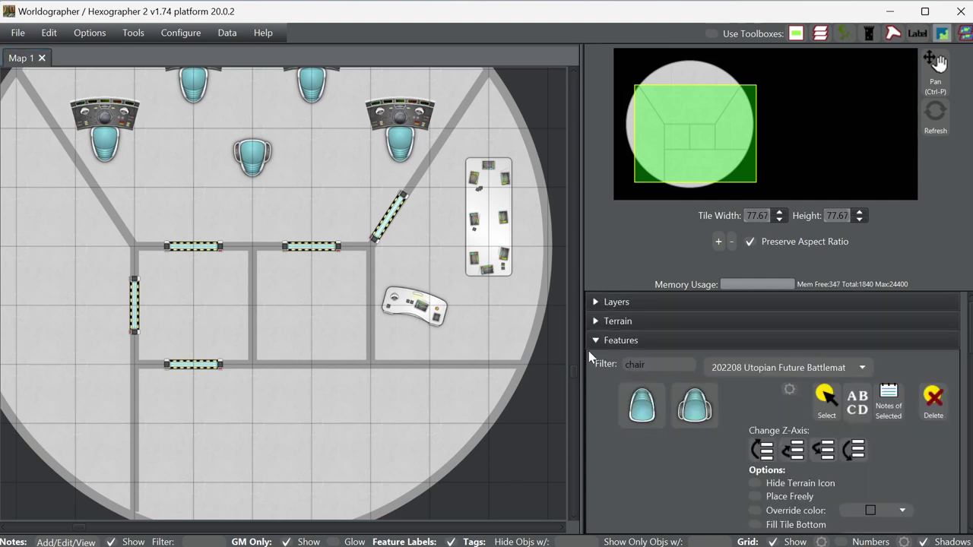
{"action": "left_click", "coordinate": [641, 404]}
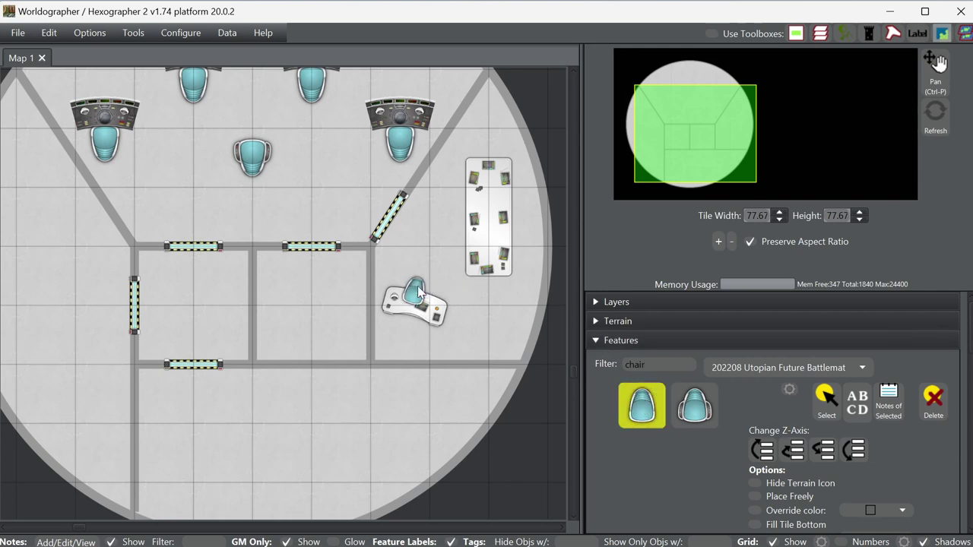
{"action": "scroll", "coordinate": [901, 456], "scroll_direction": "down", "scroll_amount": 5}
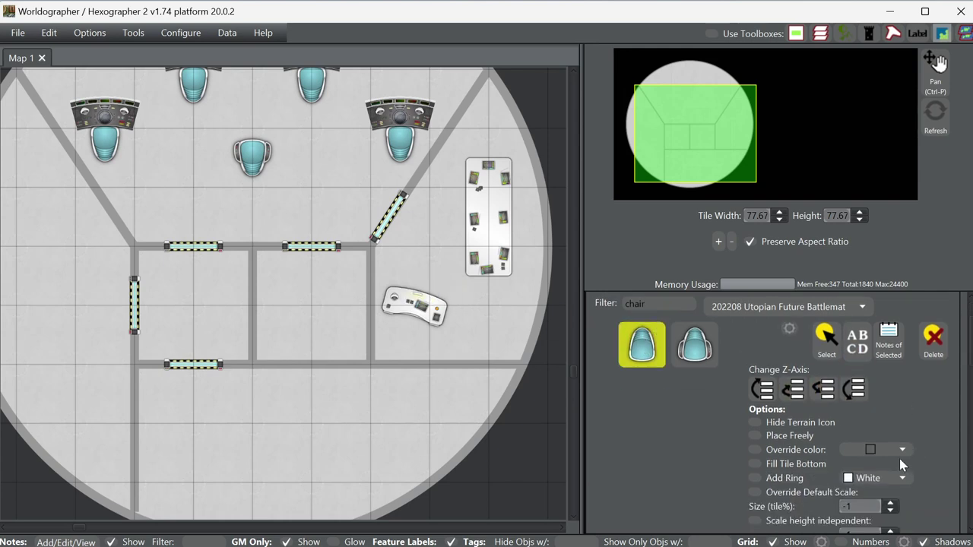
{"action": "left_click", "coordinate": [760, 464]}
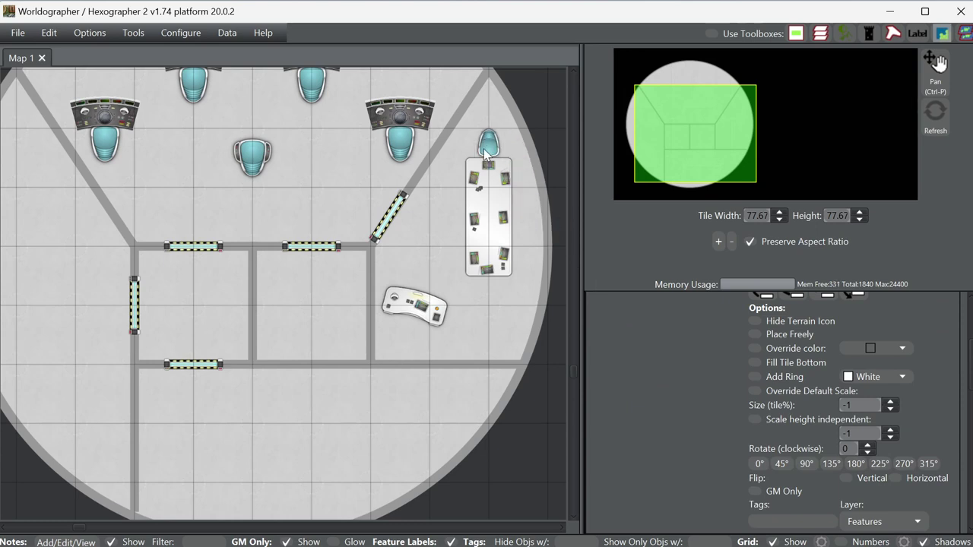
{"action": "left_click", "coordinate": [486, 152]}
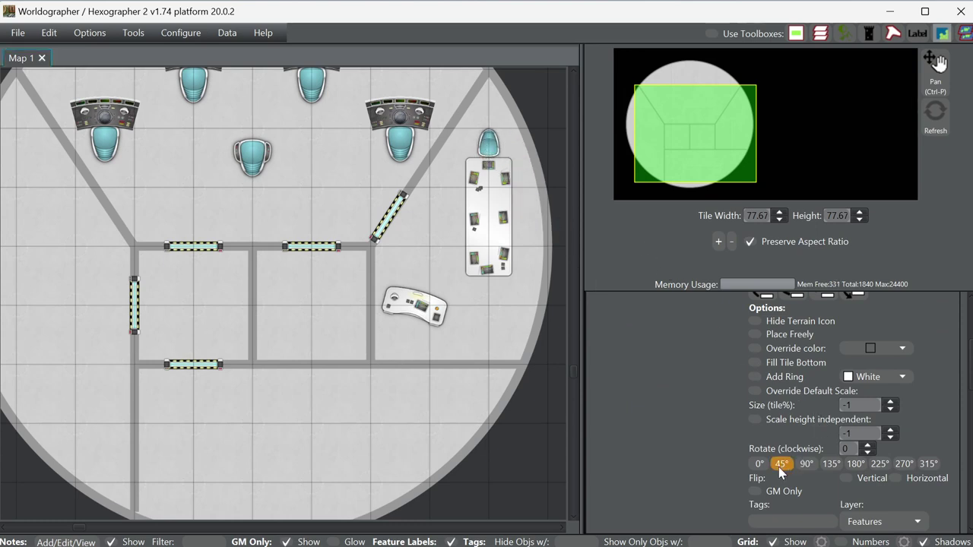
{"action": "left_click", "coordinate": [805, 463]}
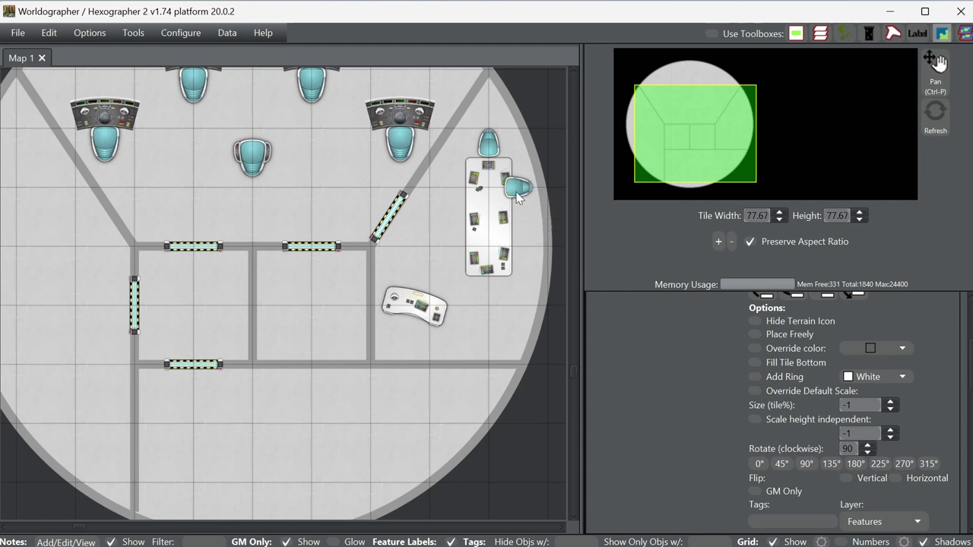
{"action": "left_click", "coordinate": [517, 190]}
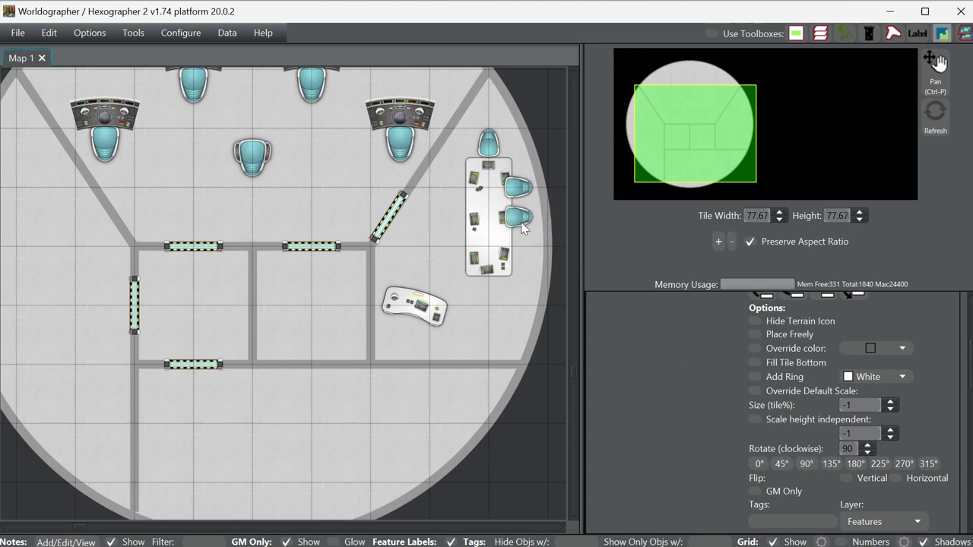
- Place two more chairs at 90° down the long table's right side, and chairs at 180° at its lower end and below the curved desk
{"action": "left_click", "coordinate": [521, 224]}
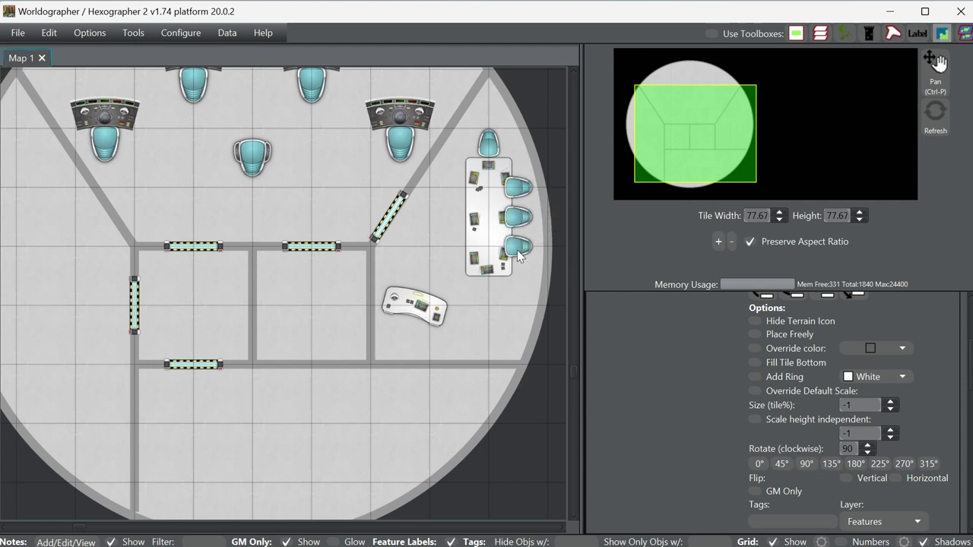
{"action": "left_click", "coordinate": [517, 251]}
{"action": "left_click", "coordinate": [855, 466]}
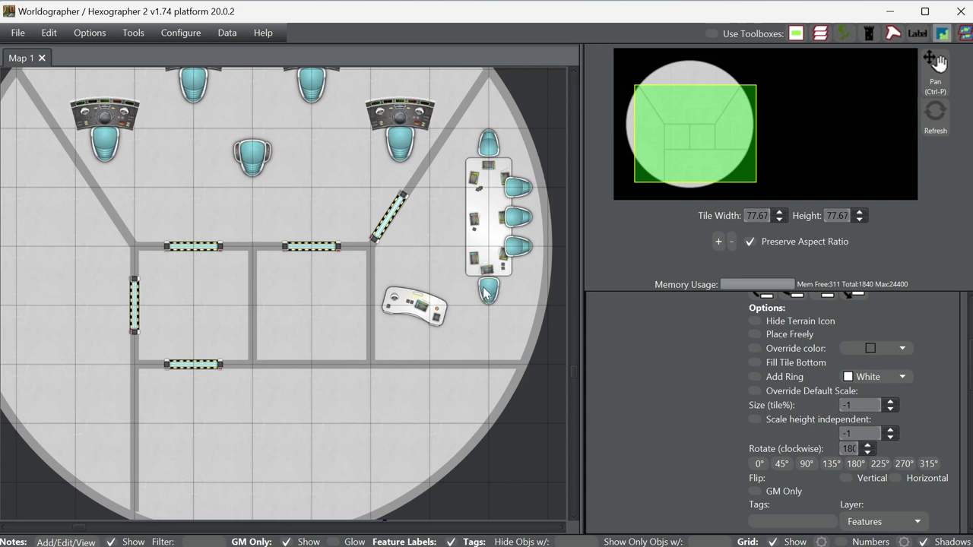
{"action": "left_click", "coordinate": [488, 290]}
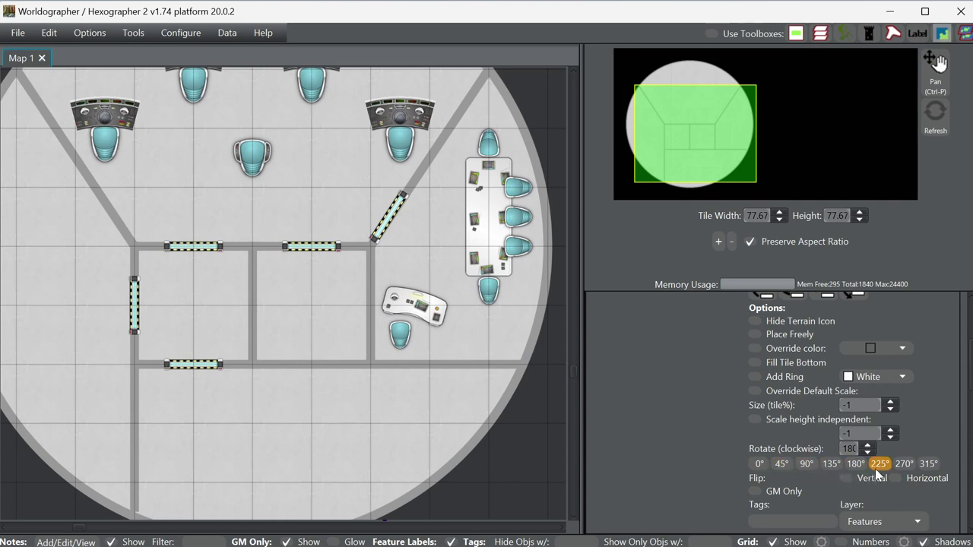
- Place three armless chairs rotated 270° along the long table's left side, opposite the chairs on its right side
{"action": "left_click", "coordinate": [904, 464]}
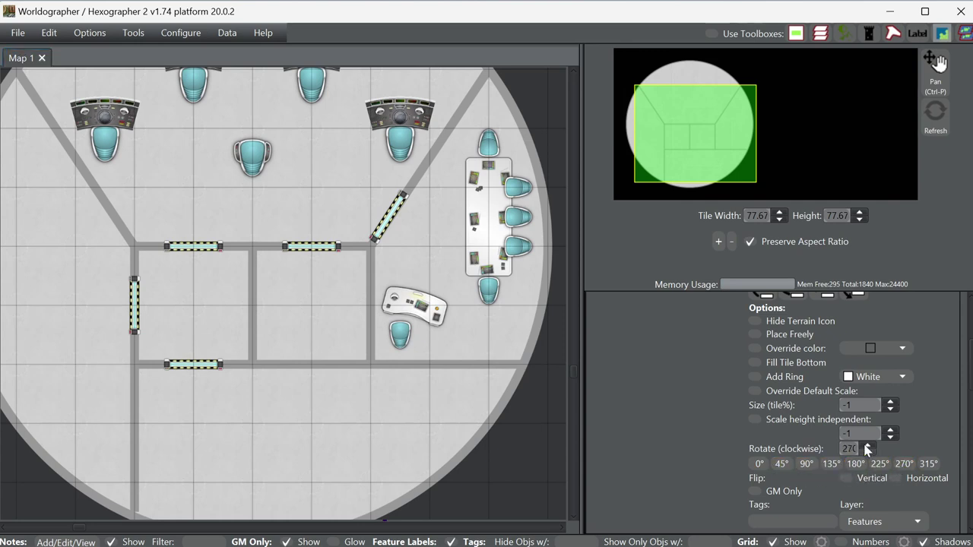
{"action": "left_click", "coordinate": [459, 246]}
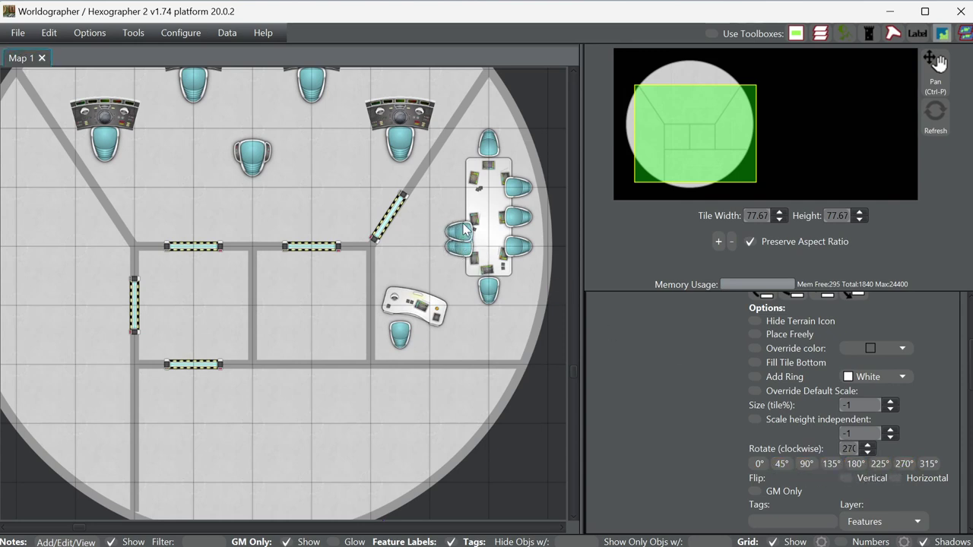
{"action": "left_click", "coordinate": [459, 216]}
{"action": "left_click", "coordinate": [467, 188]}
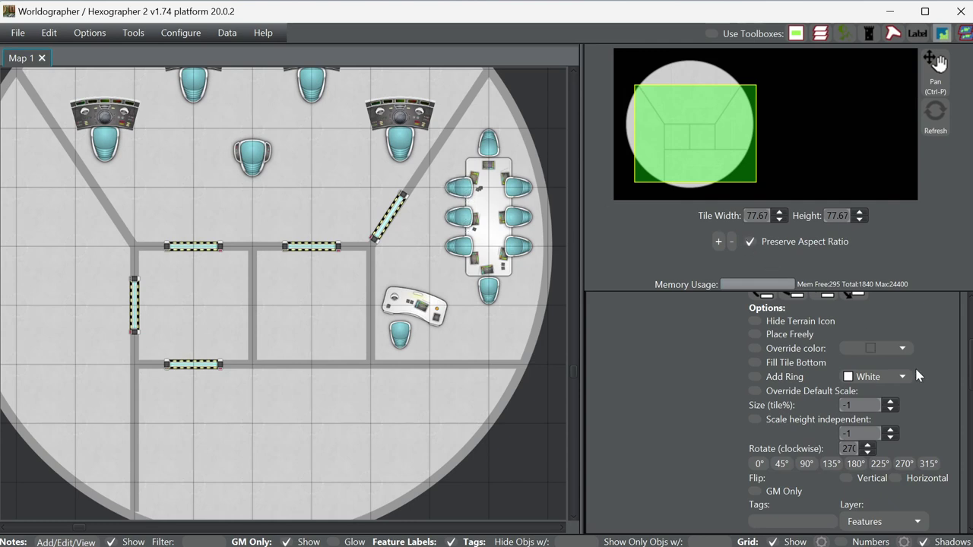
- Nudge the upper pair of side chairs up and the lower pair down, and bring the long table in front of the chairs
{"action": "scroll", "coordinate": [920, 358], "scroll_direction": "up", "scroll_amount": 5}
{"action": "left_click", "coordinate": [826, 400]}
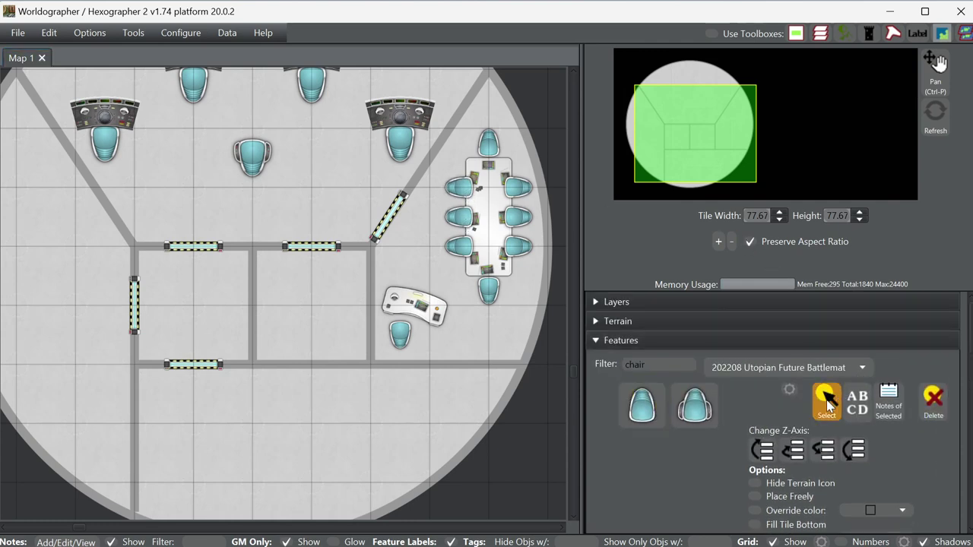
{"action": "left_click", "coordinate": [516, 187]}
{"action": "left_click", "coordinate": [458, 187], "text": "shift"}
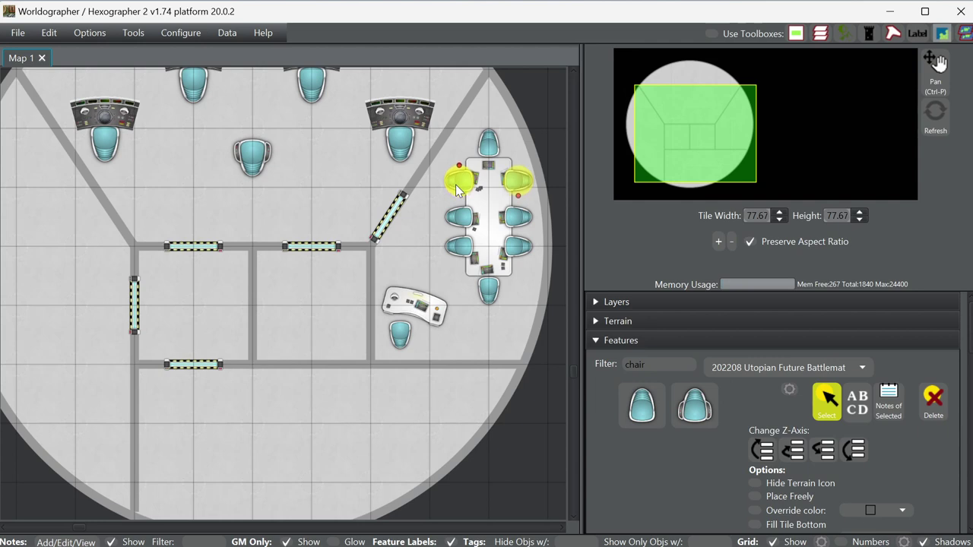
{"action": "left_click", "coordinate": [461, 245]}
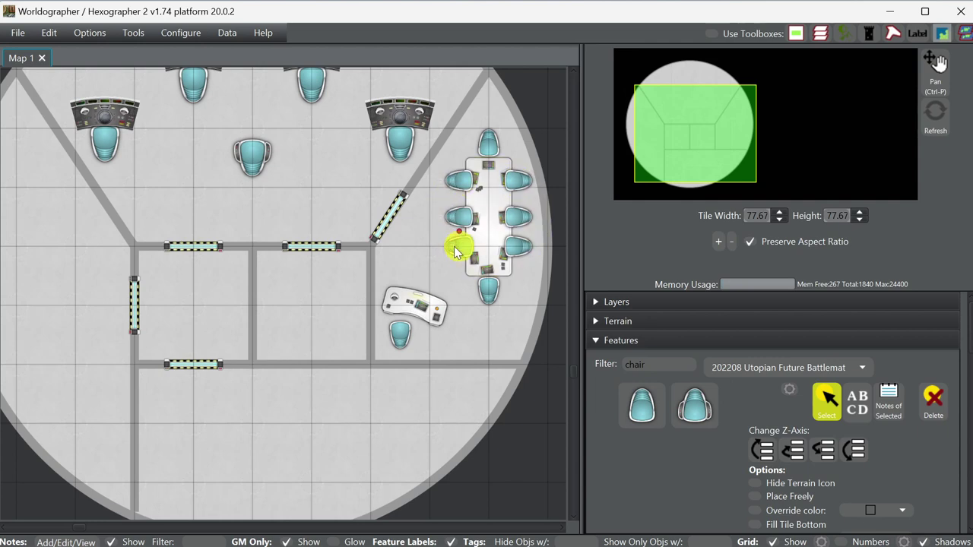
{"action": "left_click", "coordinate": [523, 255], "text": "ctrl"}
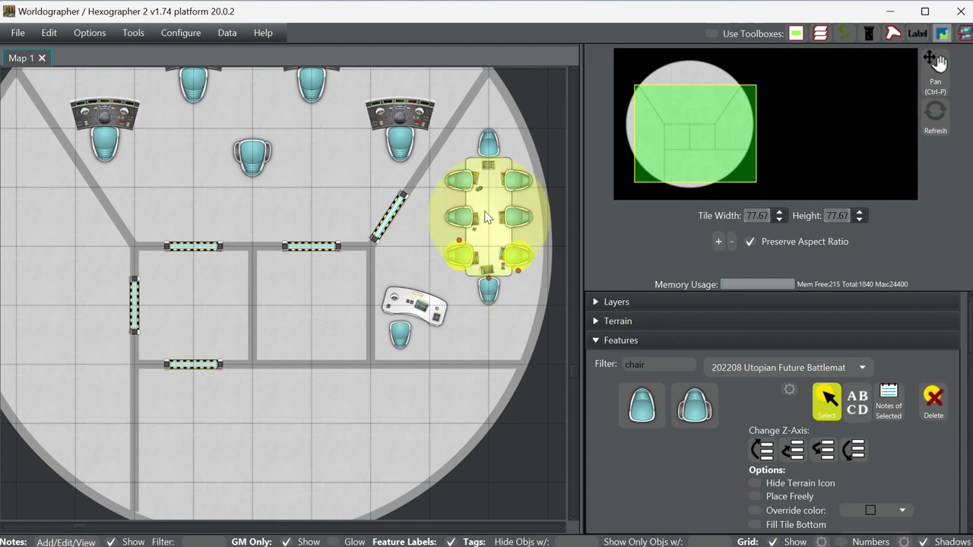
{"action": "left_click", "coordinate": [757, 447]}
- Reposition the curved desk's chair so it sits slightly lower below the desk's left half
{"action": "left_click", "coordinate": [405, 339]}
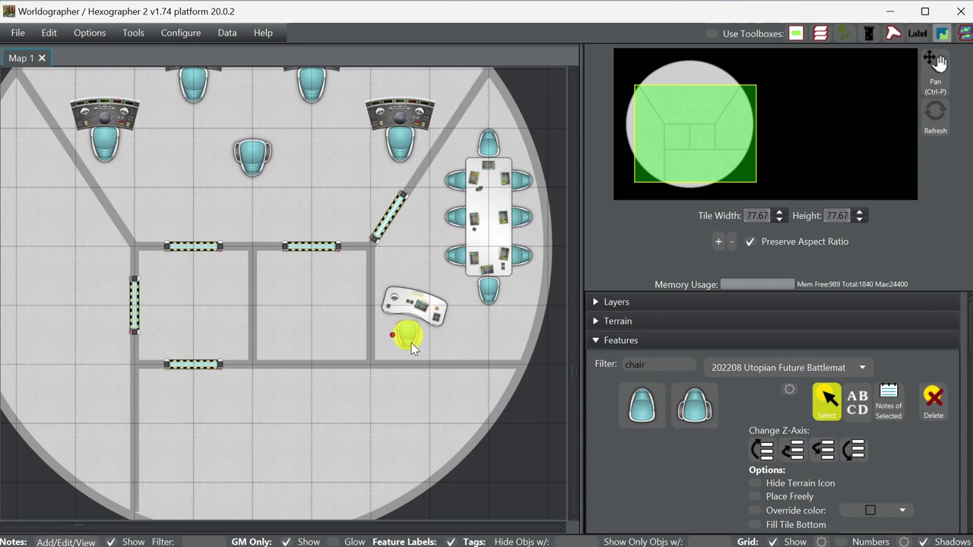
{"action": "key", "text": "Up"}
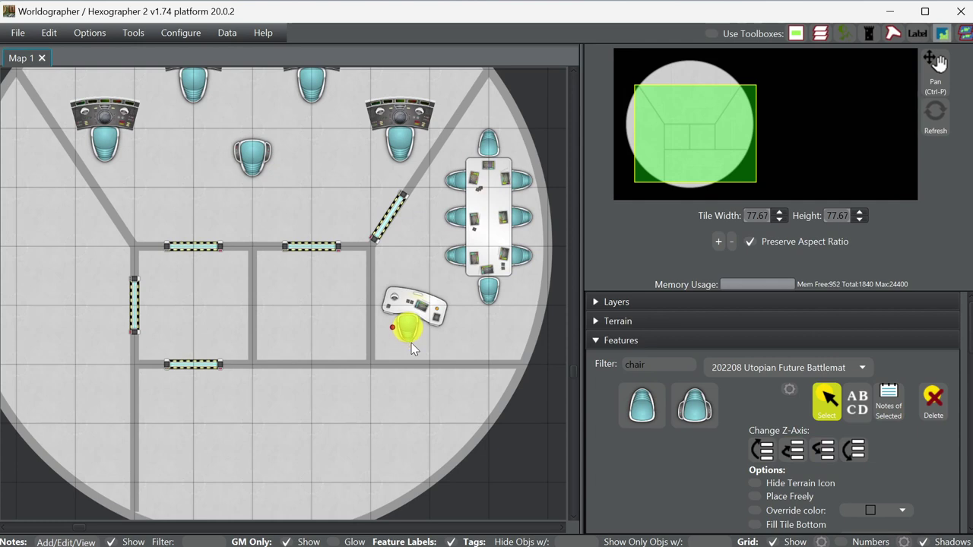
{"action": "left_click", "coordinate": [394, 325], "text": "shift"}
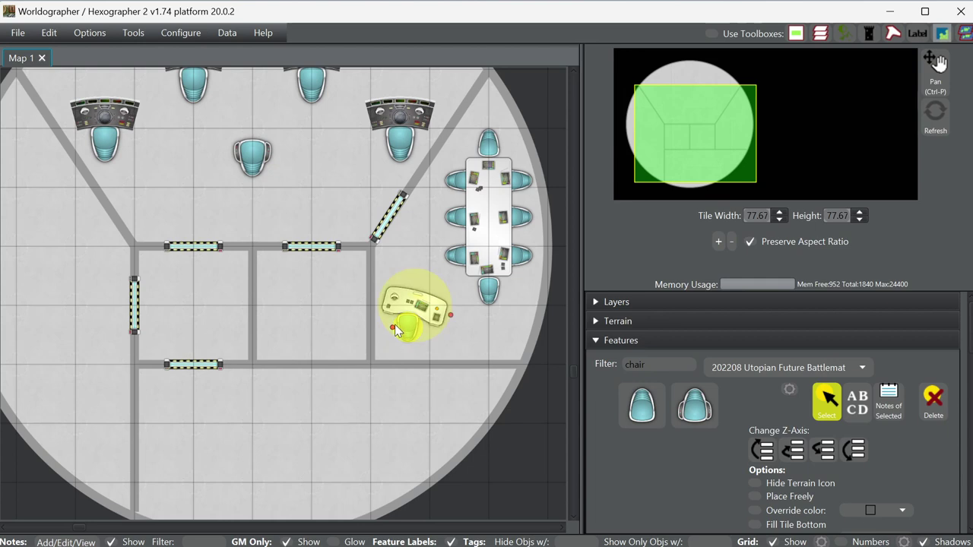
{"action": "left_click_drag", "start_coordinate": [390, 325], "coordinate": [402, 334]}
{"action": "key", "text": "Left"}
{"action": "key", "text": "Down"}
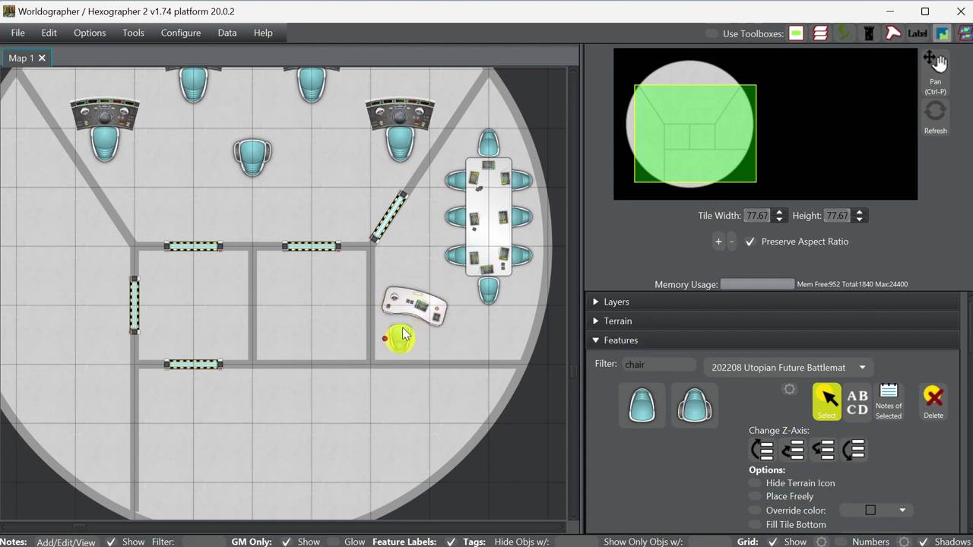
- Move the curved desk down against its chair and shift the chair slightly right to fit the desk's inner curve
{"action": "left_click", "coordinate": [419, 313]}
{"action": "key", "text": "Down"}
{"action": "key", "text": "Down"}
{"action": "key", "text": "Down"}
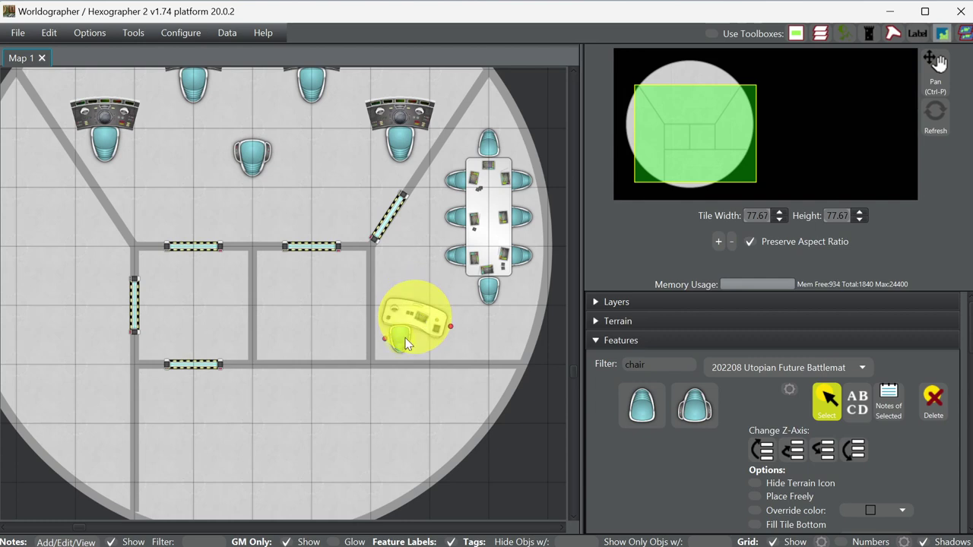
{"action": "left_click", "coordinate": [405, 342]}
{"action": "key", "text": "Right"}
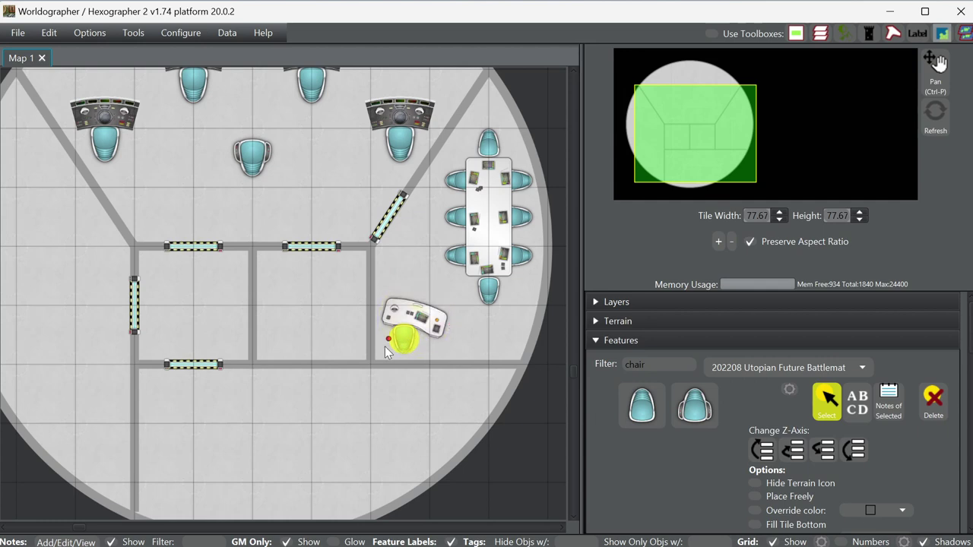
{"action": "key", "text": "Up"}
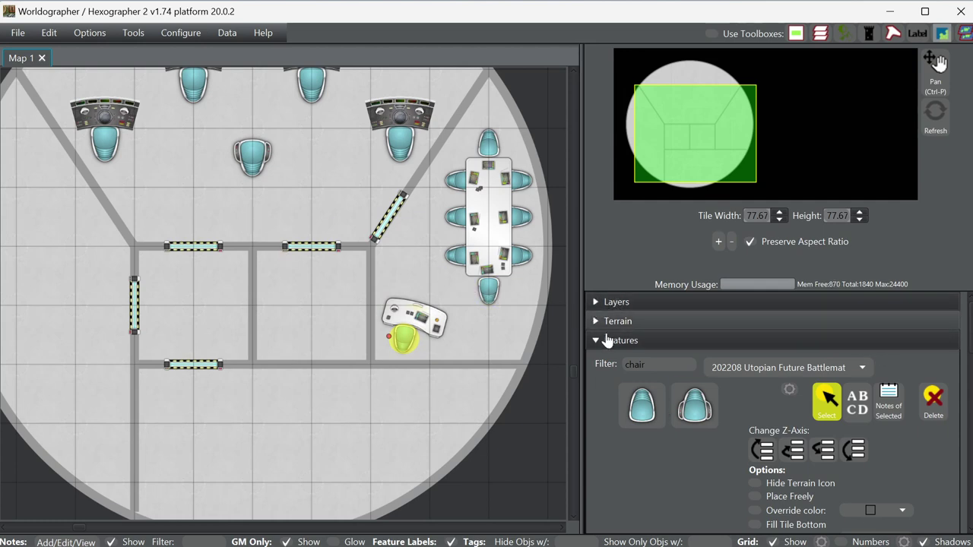
- Draw a four-cornered polygon over the right one of the two central square rooms, filled with the blue-grey panelled texture
{"action": "left_click", "coordinate": [694, 343]}
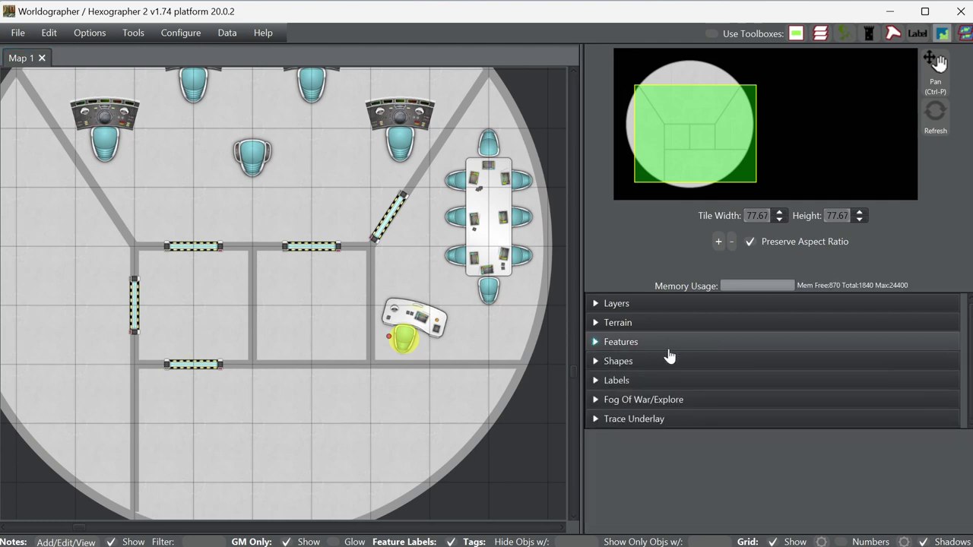
{"action": "left_click", "coordinate": [628, 362]}
{"action": "left_click", "coordinate": [669, 403]}
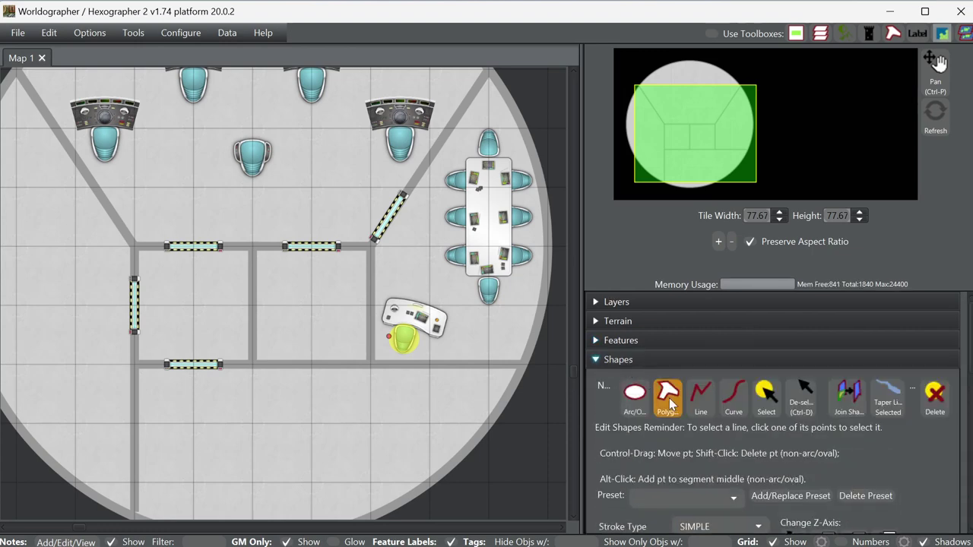
{"action": "scroll", "coordinate": [836, 459], "scroll_direction": "down", "scroll_amount": 2}
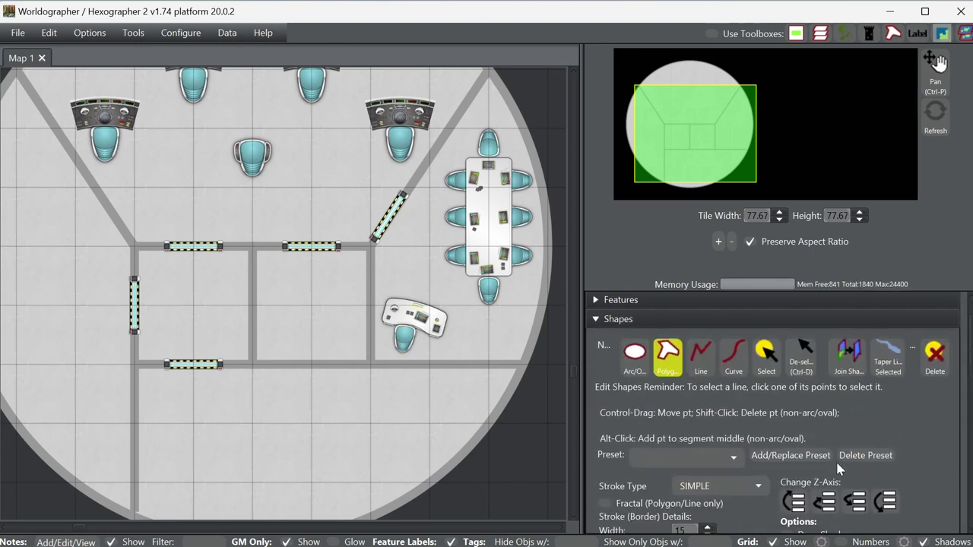
{"action": "scroll", "coordinate": [761, 447], "scroll_direction": "down", "scroll_amount": 4}
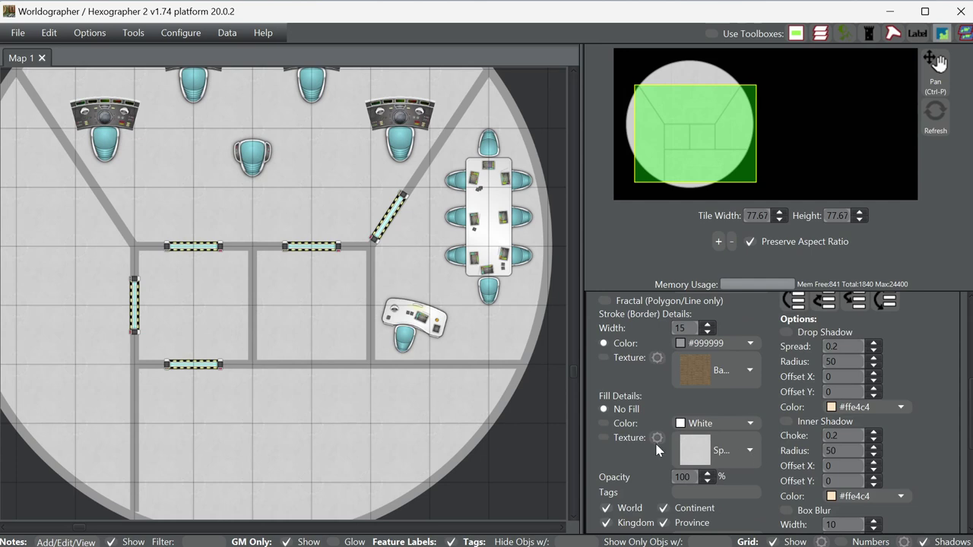
{"action": "left_click", "coordinate": [628, 437]}
{"action": "left_click", "coordinate": [748, 450]}
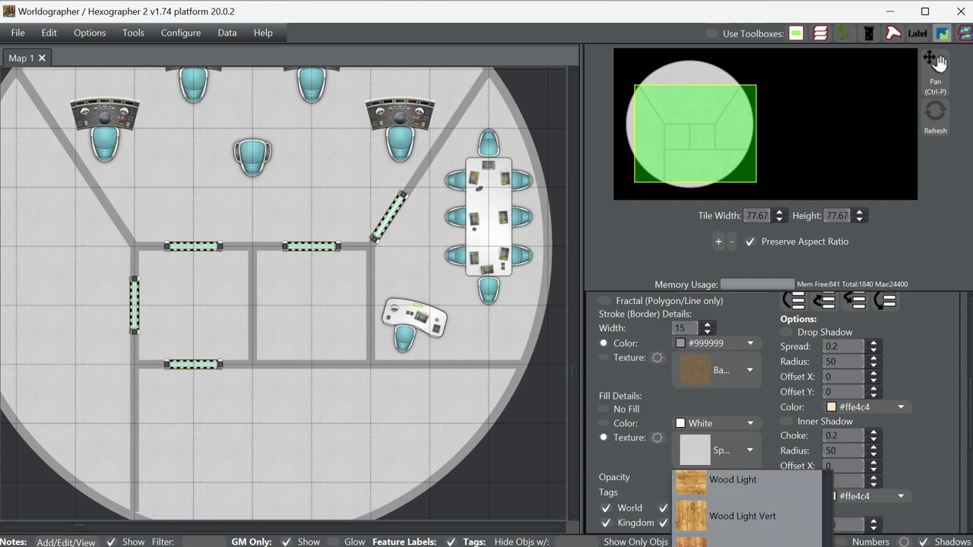
{"action": "key", "text": "Return"}
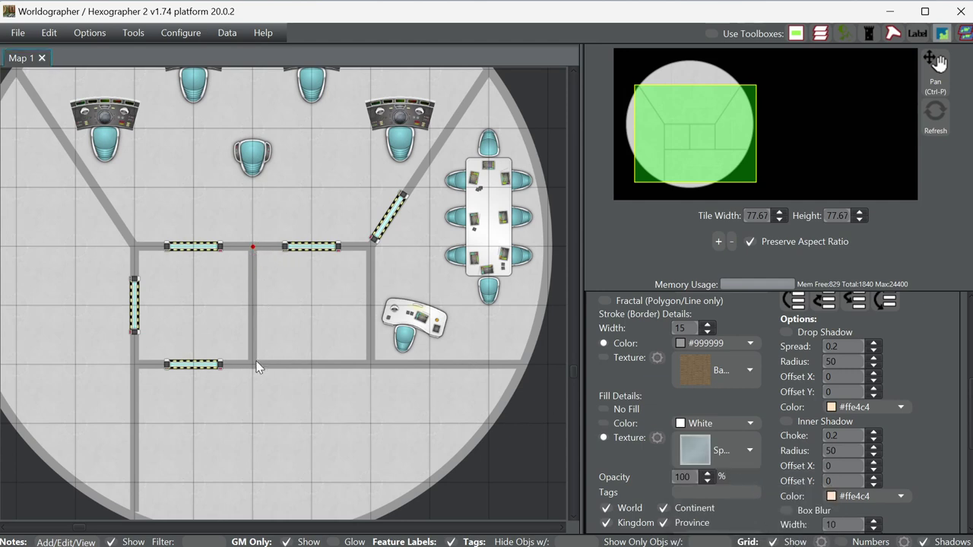
{"action": "left_click", "coordinate": [371, 363]}
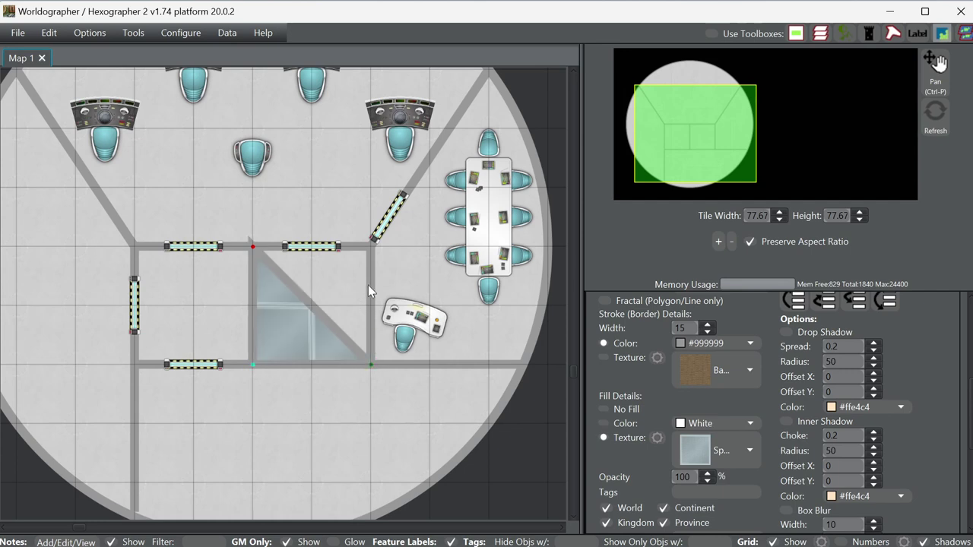
{"action": "left_click", "coordinate": [369, 247]}
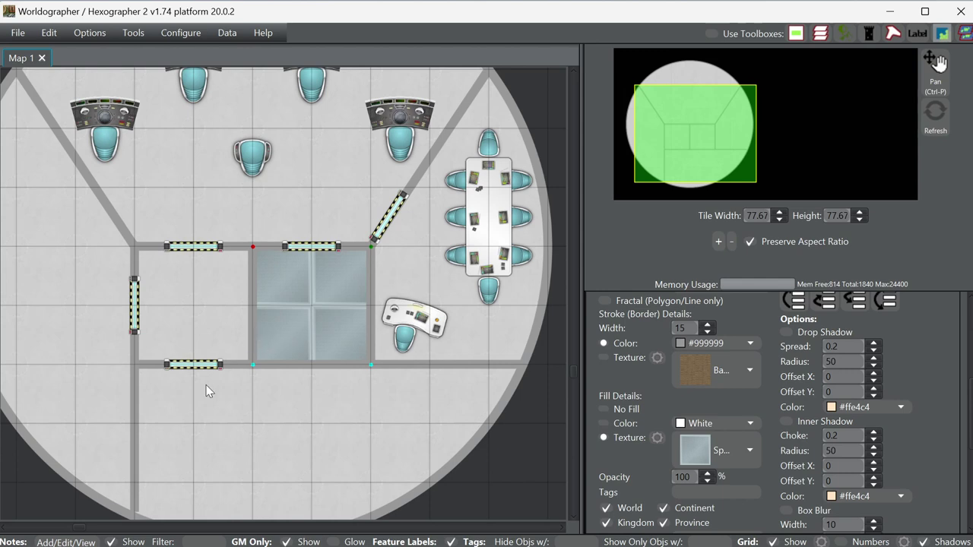
- Filter the features for "table" and choose the round table with four place settings for the large bottom room
{"action": "mouse_move", "coordinate": [693, 142]}
{"action": "left_mouse_down"}
{"action": "mouse_move", "coordinate": [677, 137]}
{"action": "mouse_move", "coordinate": [685, 141]}
{"action": "left_mouse_up"}
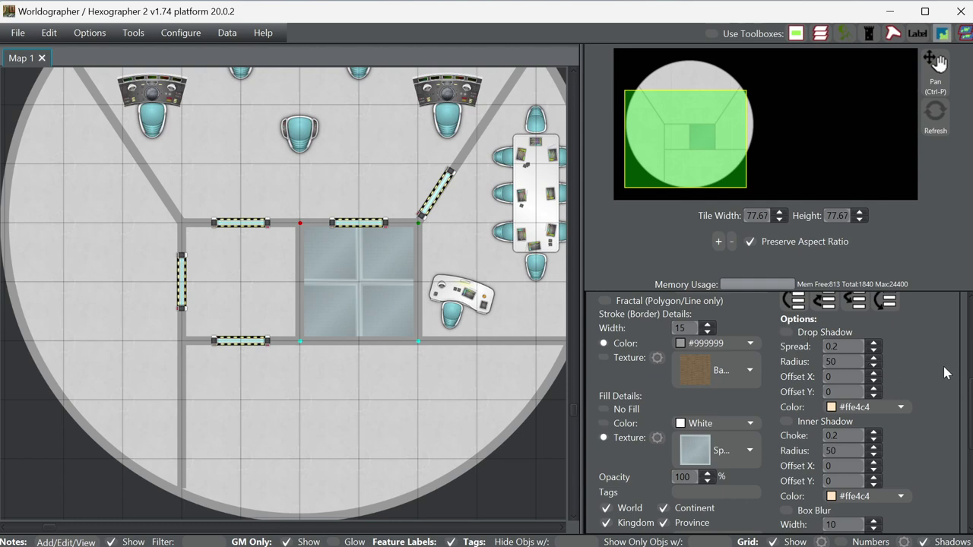
{"action": "scroll", "coordinate": [943, 365], "scroll_direction": "up", "scroll_amount": 3}
{"action": "scroll", "coordinate": [942, 361], "scroll_direction": "down", "scroll_amount": 2}
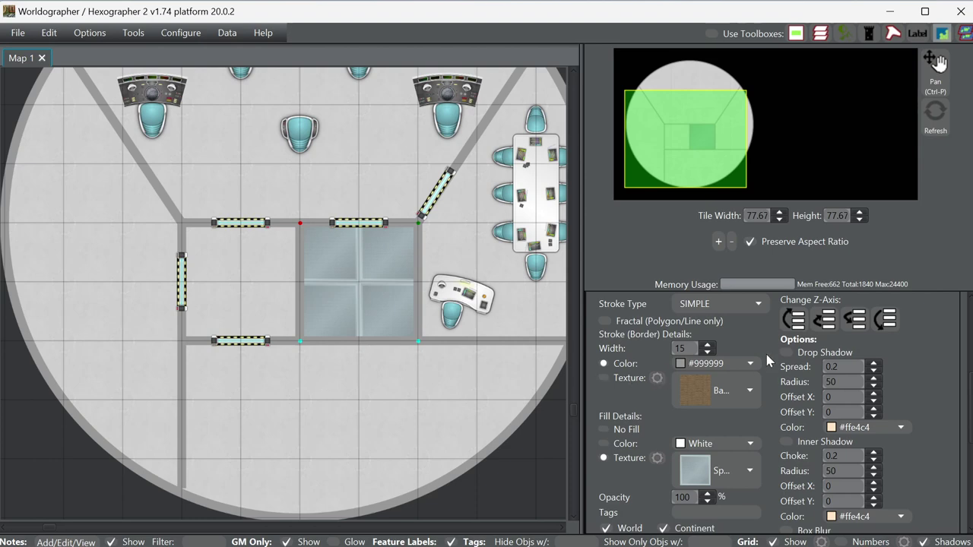
{"action": "scroll", "coordinate": [766, 354], "scroll_direction": "up", "scroll_amount": 3}
{"action": "scroll", "coordinate": [777, 354], "scroll_direction": "up", "scroll_amount": 3}
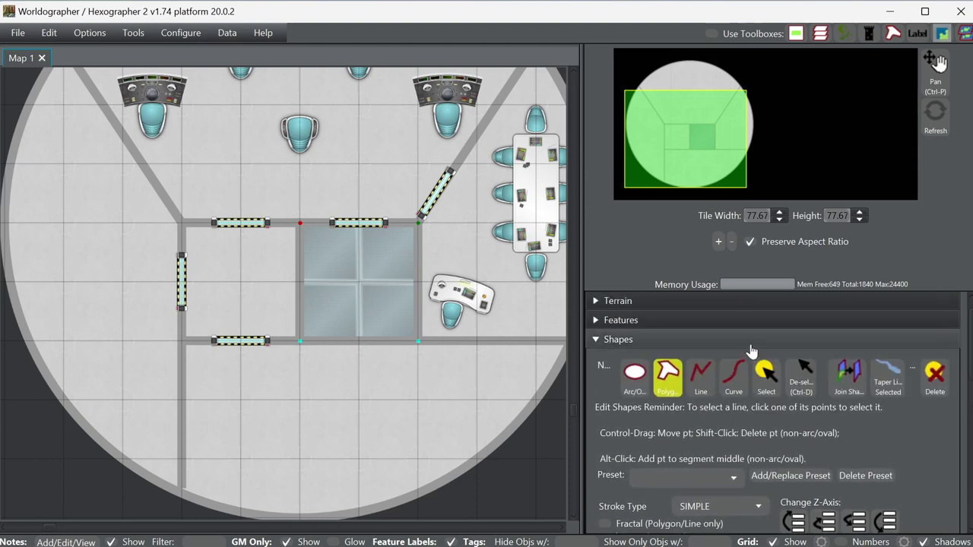
{"action": "left_click", "coordinate": [705, 322]}
{"action": "left_click", "coordinate": [620, 344]}
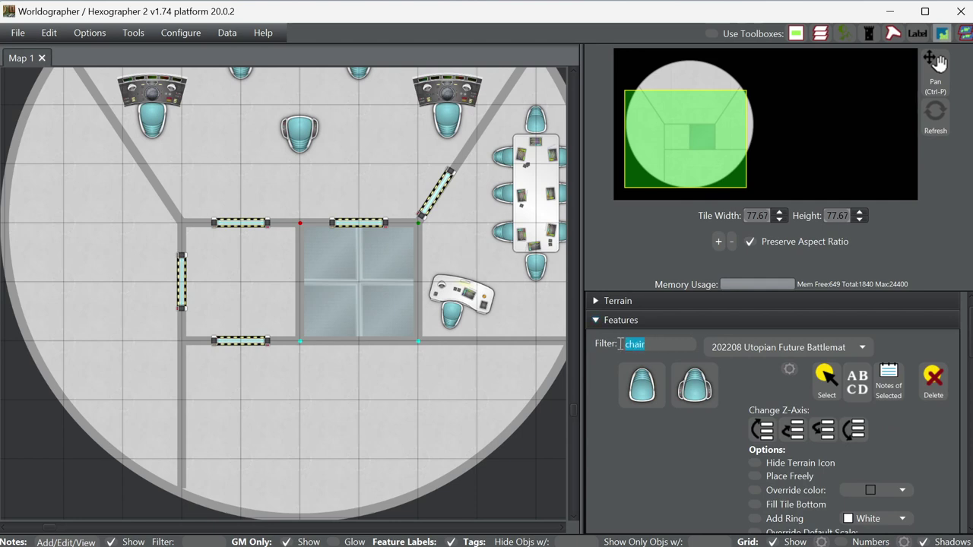
{"action": "key", "text": "BackSpace"}
{"action": "type", "text": "table"}
{"action": "left_click", "coordinate": [620, 447]}
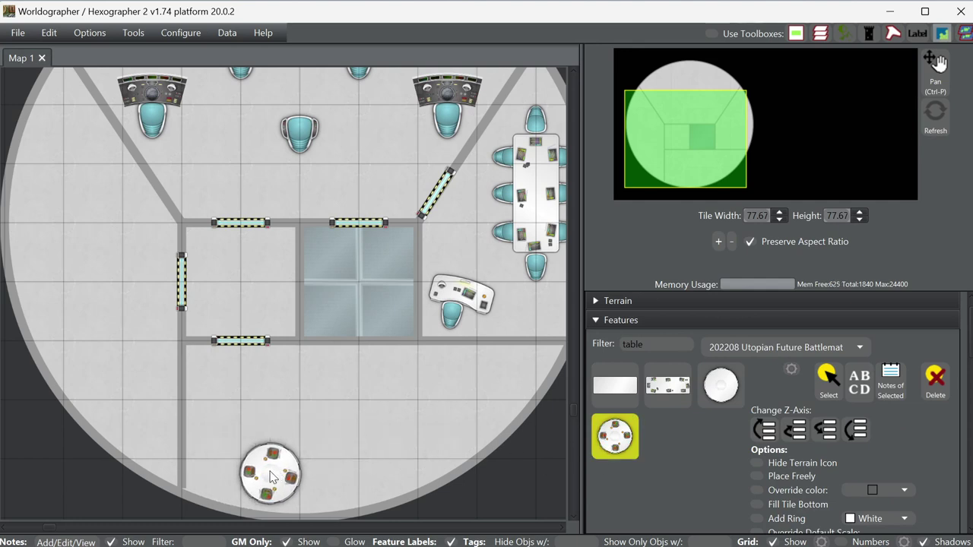
{"action": "left_click", "coordinate": [247, 469]}
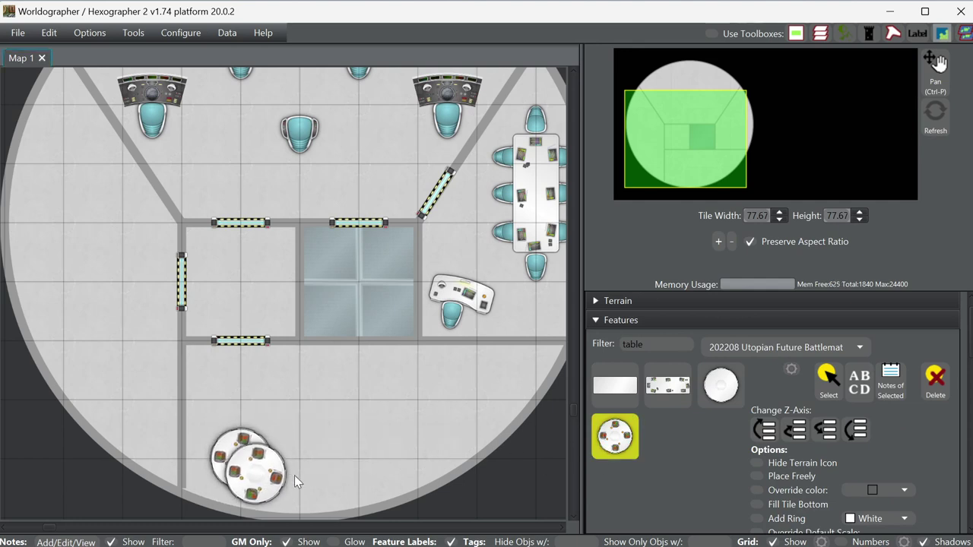
{"action": "left_click", "coordinate": [325, 479]}
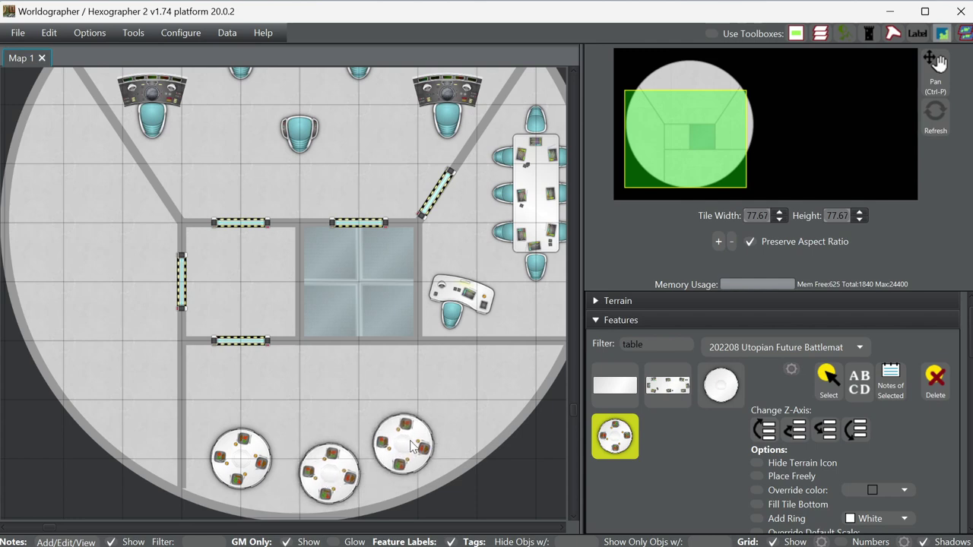
{"action": "key", "text": "ctrl+z"}
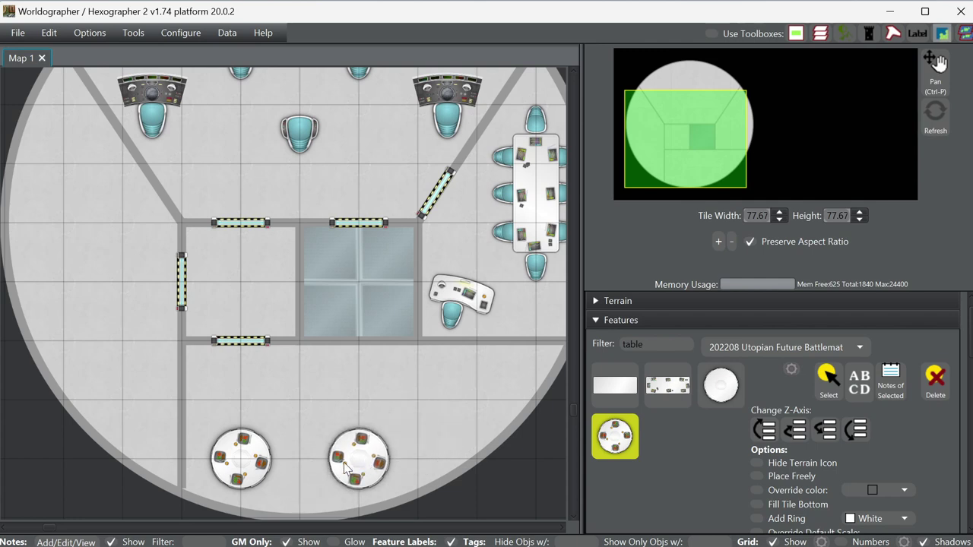
{"action": "key", "text": "ctrl+z"}
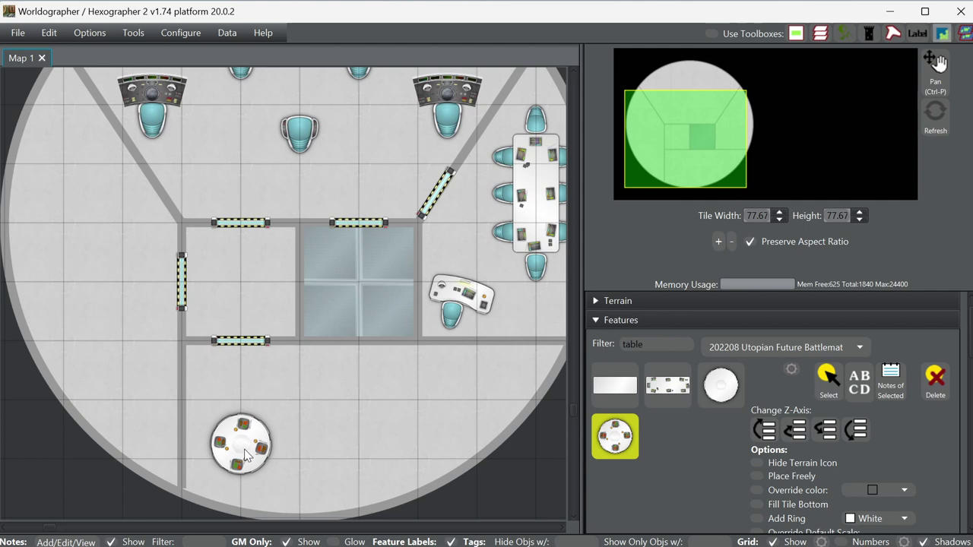
- Place three round four-seat tables in the large bottom room: lower left, bottom middle and right below the curved desk
{"action": "left_click", "coordinate": [246, 454]}
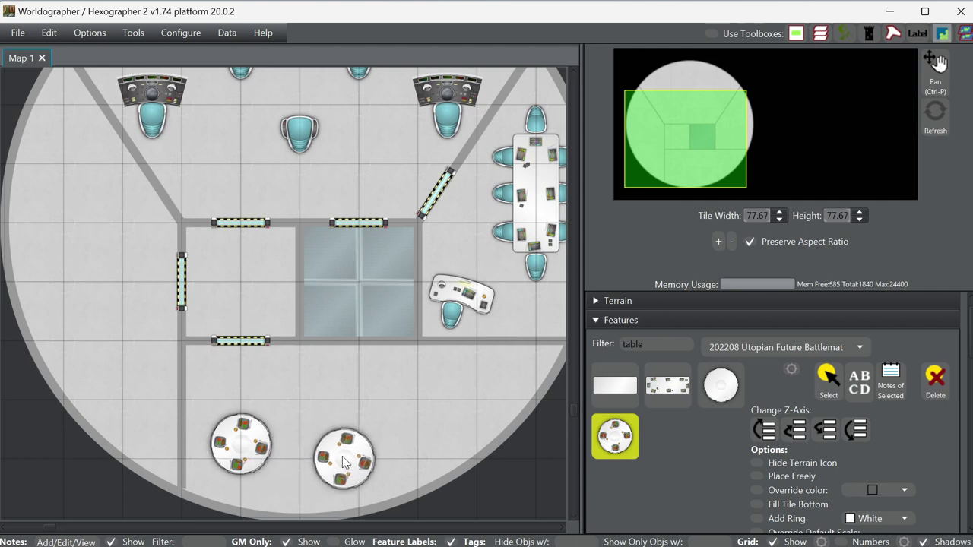
{"action": "left_click", "coordinate": [343, 461]}
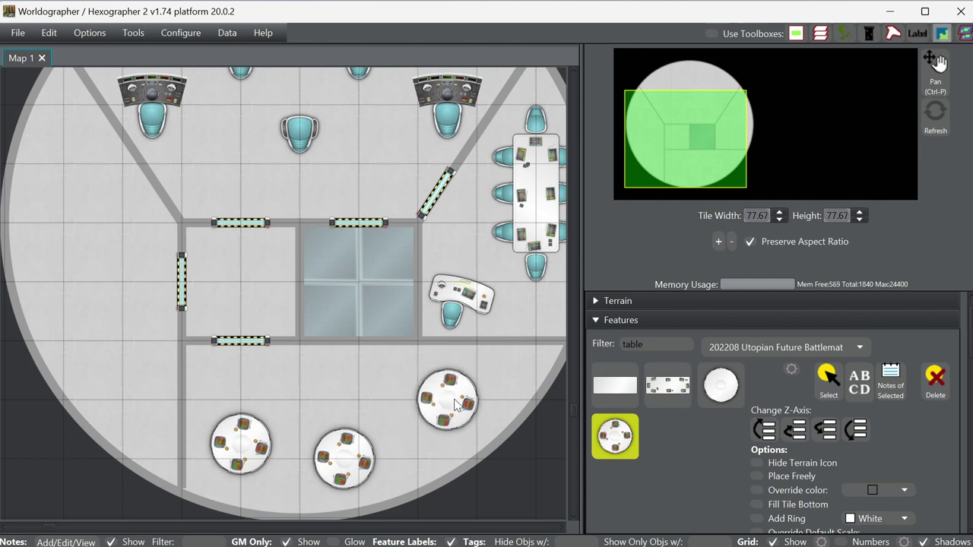
{"action": "left_click", "coordinate": [456, 404]}
- Filter the features for "chair" and choose the armless teal chair
{"action": "left_click_drag", "start_coordinate": [648, 344], "coordinate": [576, 340]}
{"action": "type", "text": "chair"}
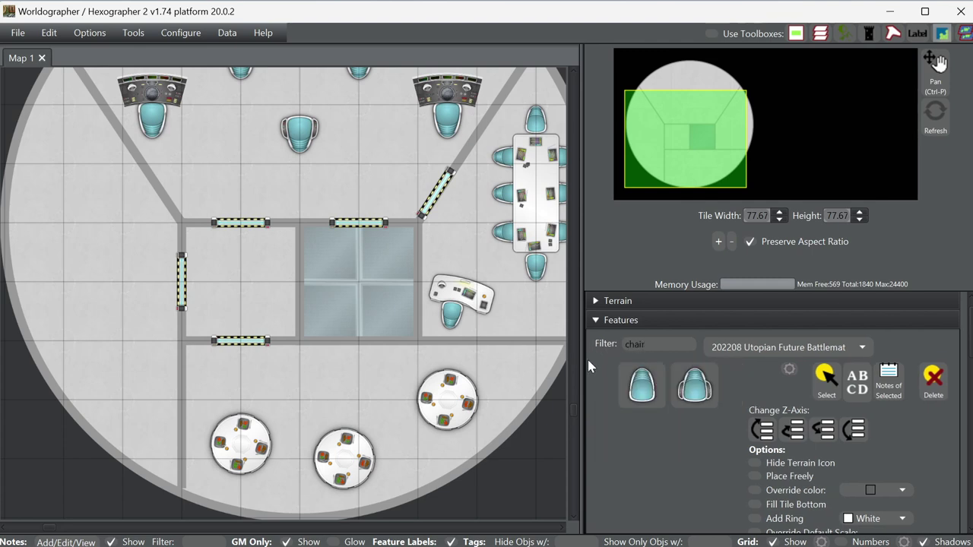
{"action": "left_click", "coordinate": [642, 385]}
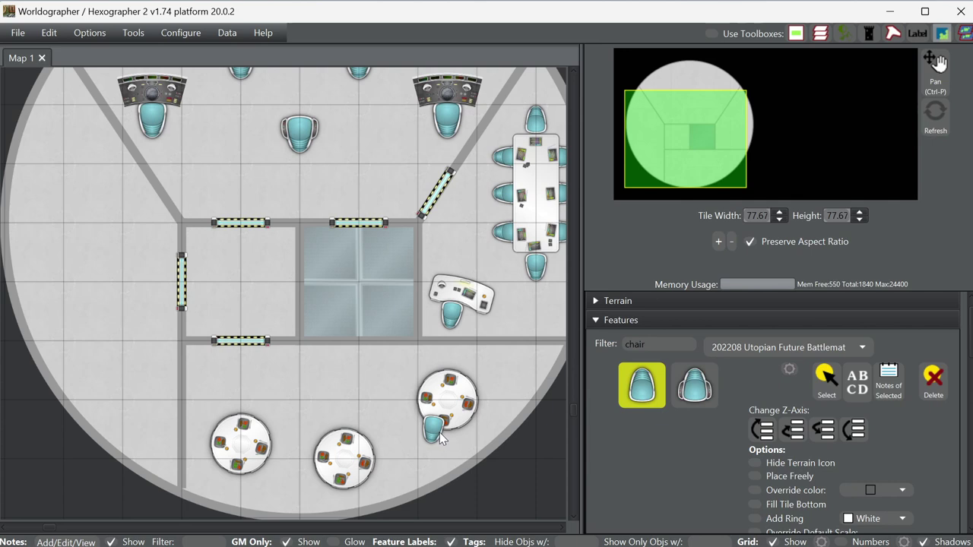
- Place a chair at the lower edge of each of the three round tables
{"action": "left_click", "coordinate": [439, 439]}
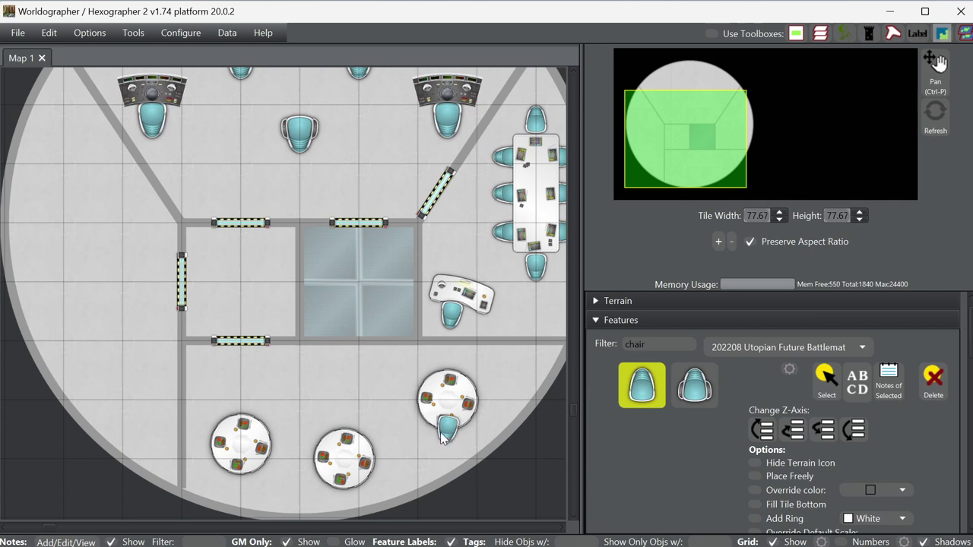
{"action": "left_click", "coordinate": [339, 491]}
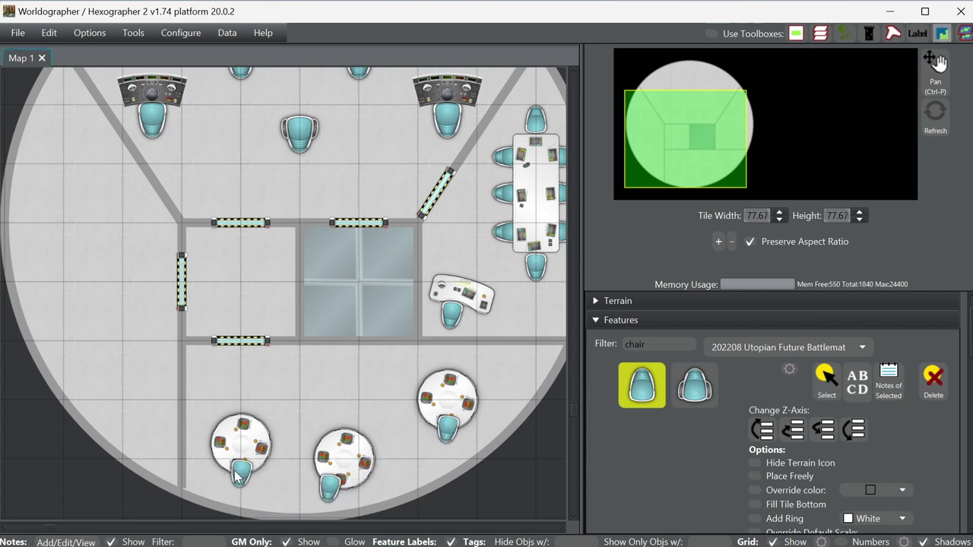
{"action": "left_click", "coordinate": [236, 475]}
- Set the chair rotation to 90° and place one at the right side of each round table
{"action": "scroll", "coordinate": [865, 436], "scroll_direction": "down", "scroll_amount": 3}
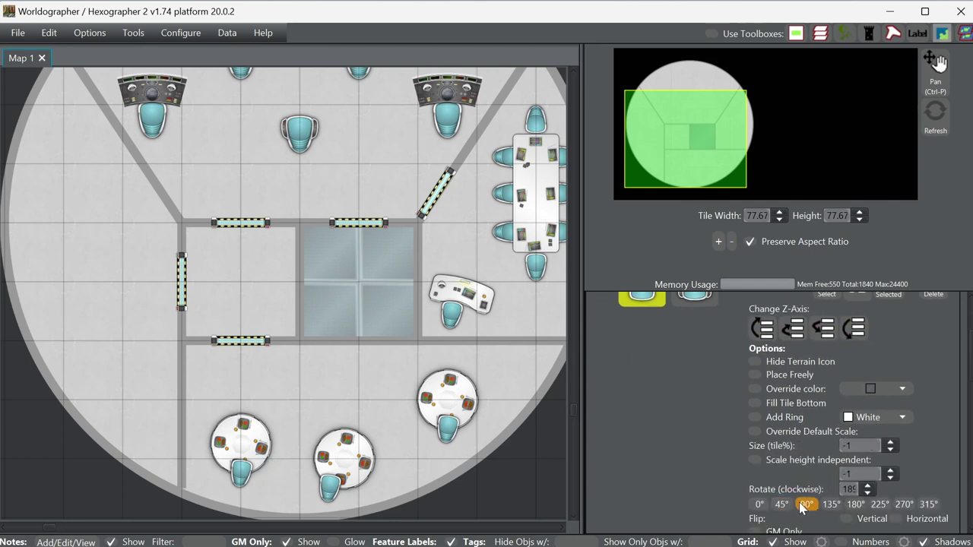
{"action": "left_click", "coordinate": [805, 504]}
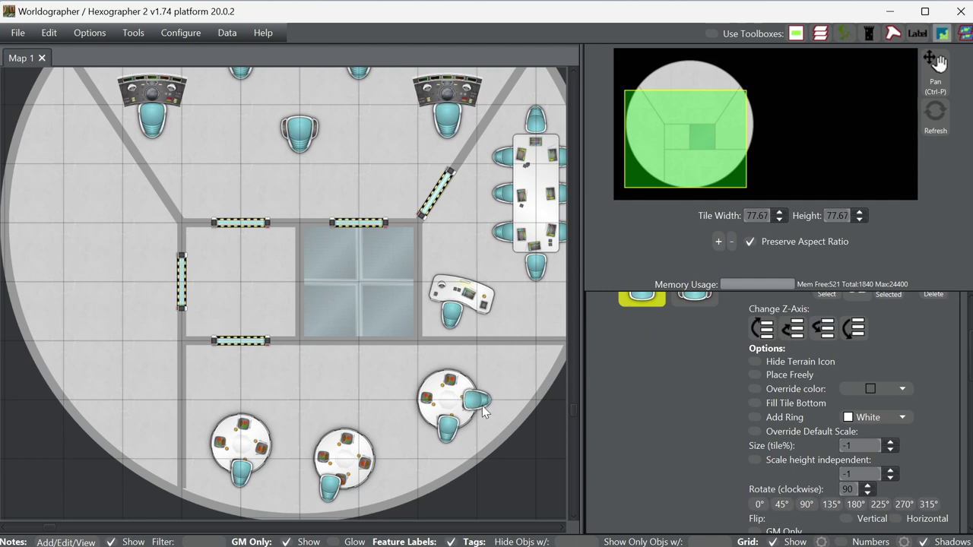
{"action": "left_click", "coordinate": [492, 410]}
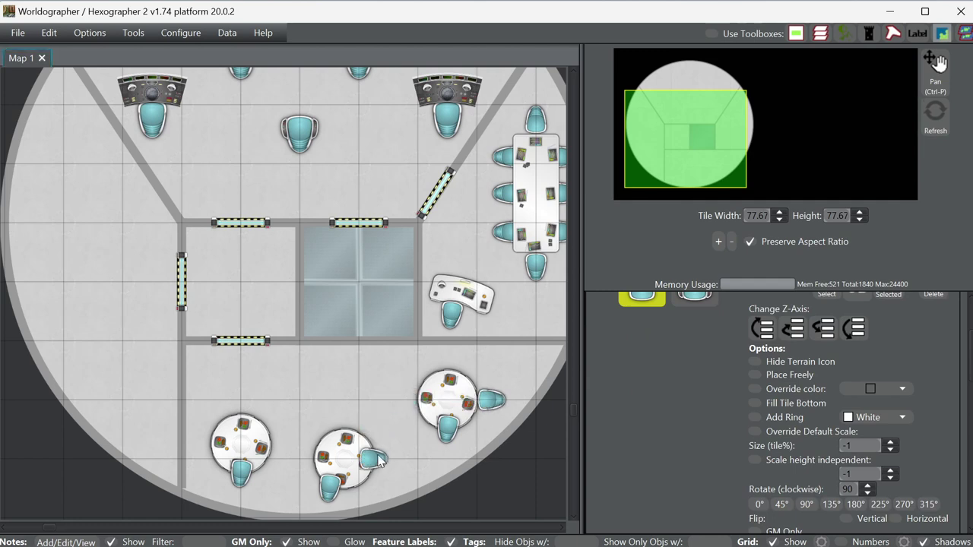
{"action": "left_click", "coordinate": [386, 460]}
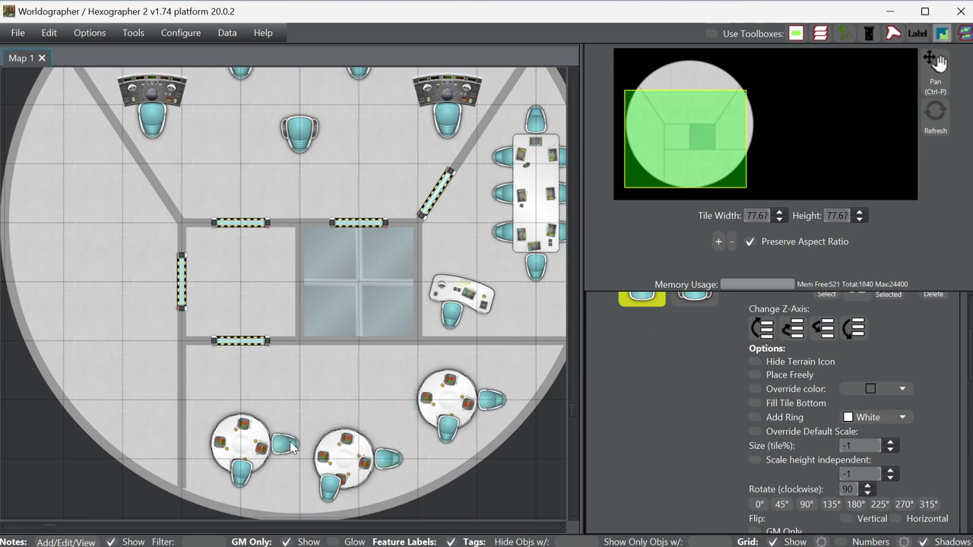
{"action": "left_click", "coordinate": [279, 451]}
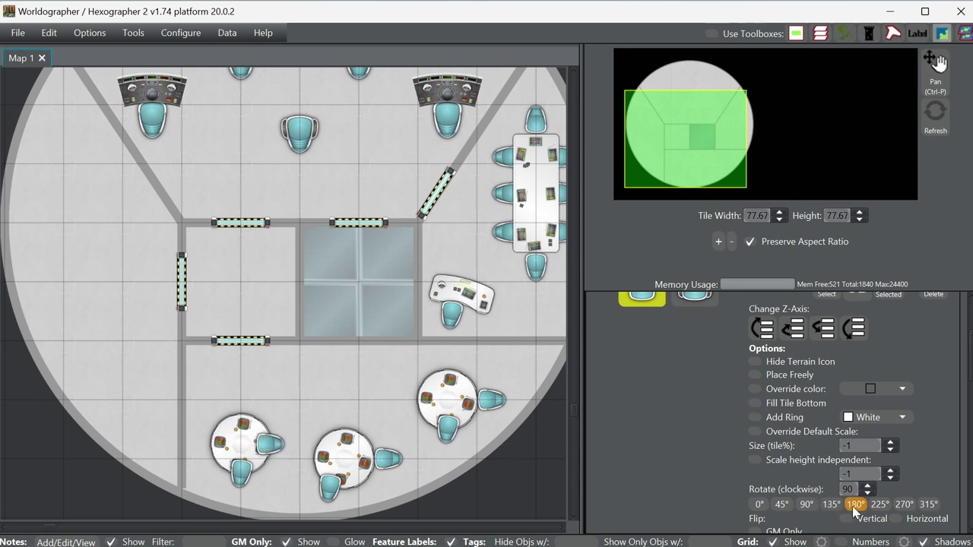
- Set the chair rotation to 0° and place one above the middle and the right round tables
{"action": "left_click", "coordinate": [759, 504]}
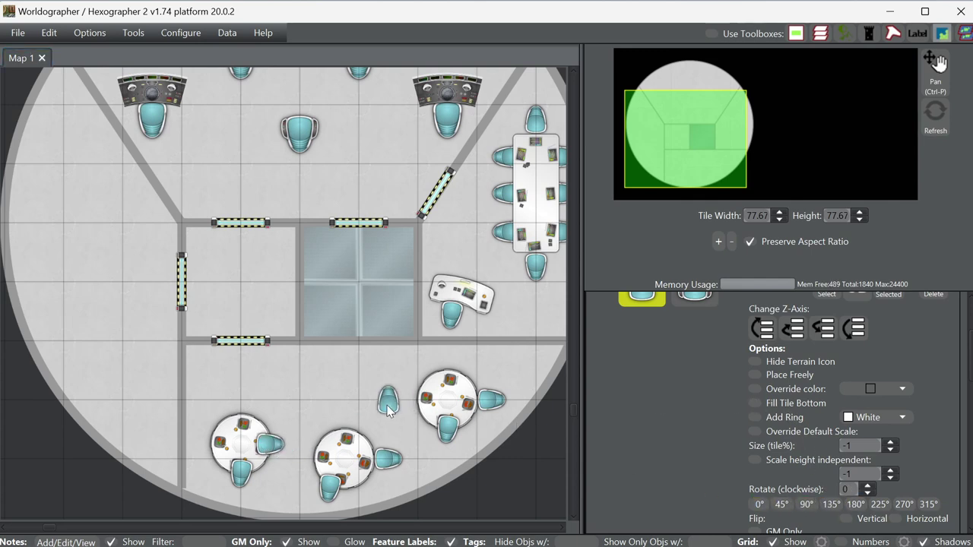
{"action": "left_click", "coordinate": [348, 431]}
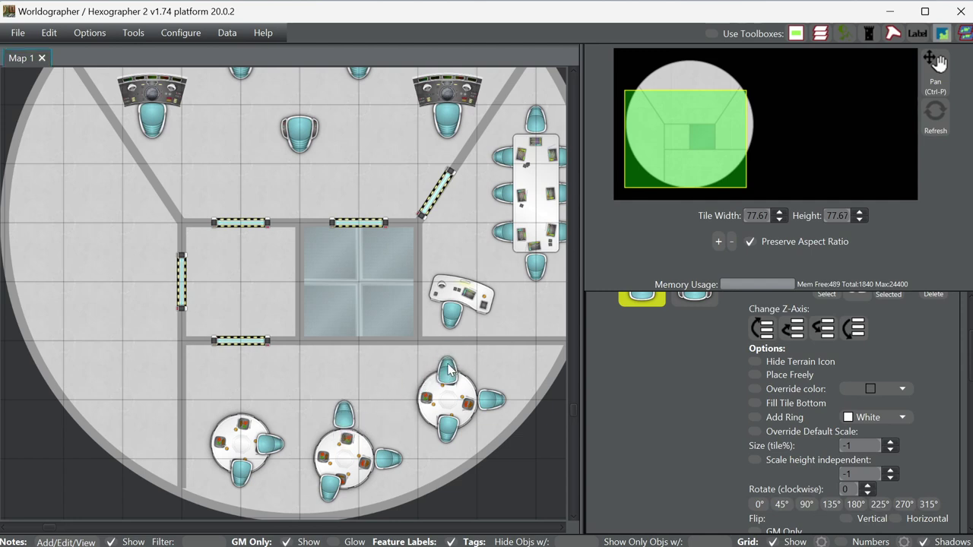
{"action": "left_click", "coordinate": [449, 370]}
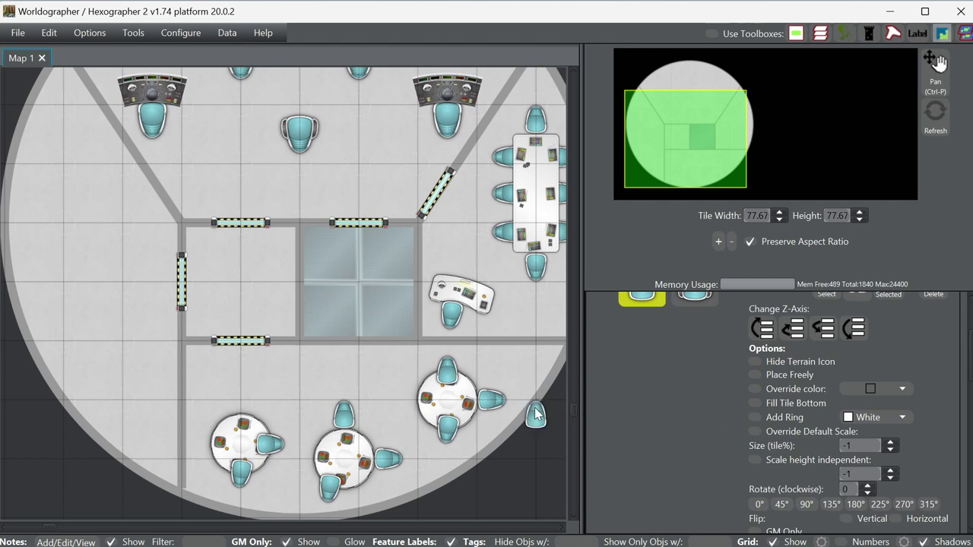
- Enable Place Freely and try placing chairs off the grid above the round tables
{"action": "scroll", "coordinate": [726, 448], "scroll_direction": "down", "scroll_amount": 3}
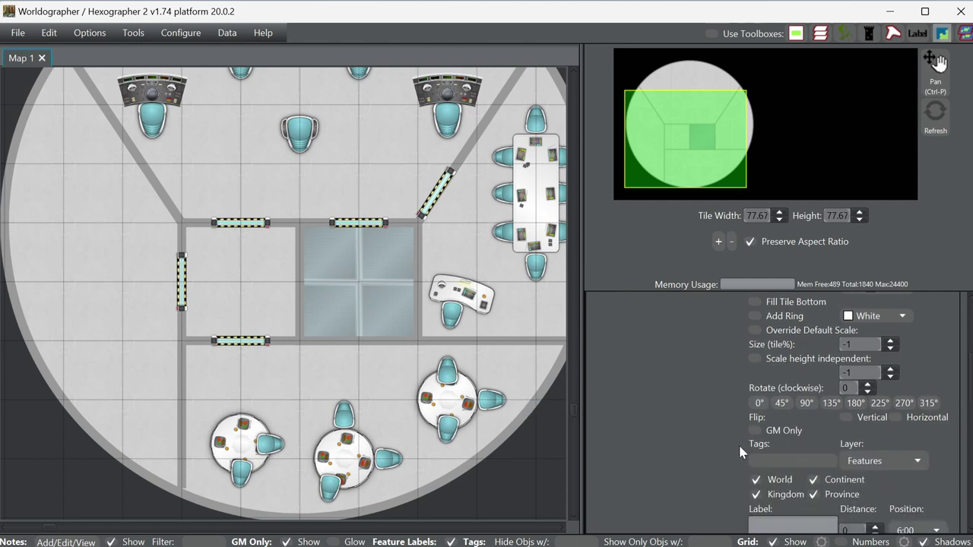
{"action": "scroll", "coordinate": [738, 443], "scroll_direction": "down", "scroll_amount": 1}
{"action": "scroll", "coordinate": [755, 437], "scroll_direction": "up", "scroll_amount": 5}
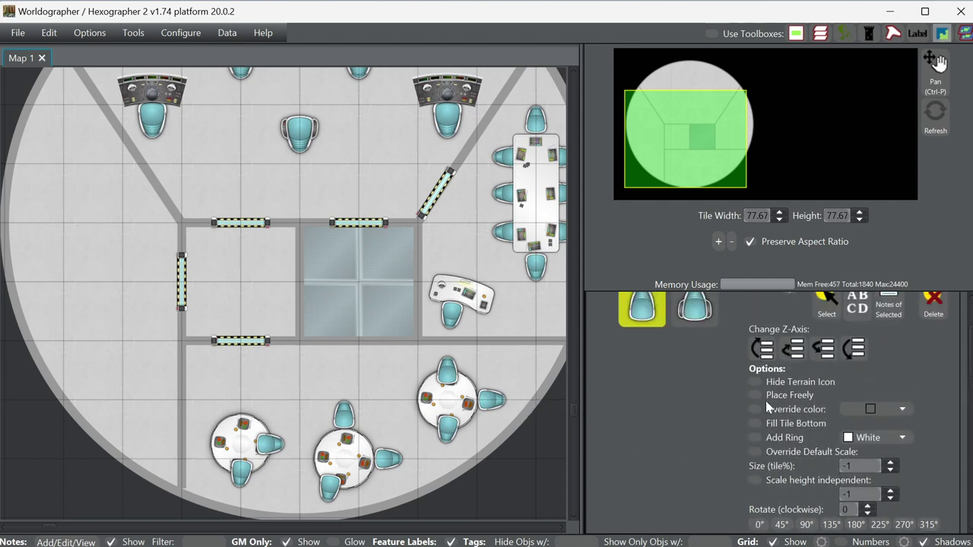
{"action": "left_click", "coordinate": [765, 398]}
{"action": "left_click_drag", "start_coordinate": [448, 375], "coordinate": [449, 371]}
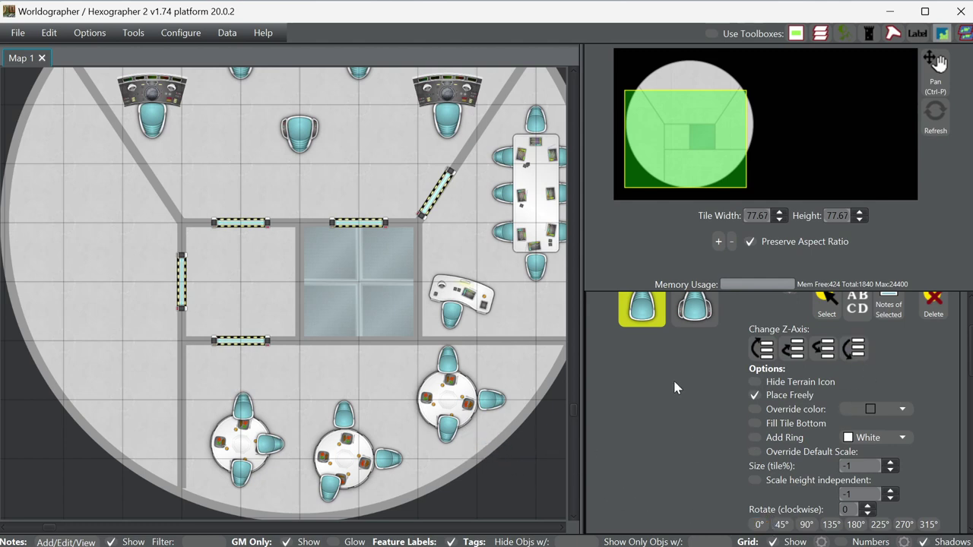
- Undo all the chairs placed around the three round tables
{"action": "key", "text": "ctrl+z"}
{"action": "key", "text": "ctrl+z"}
{"action": "key", "text": "ctrl+z"}
{"action": "key", "text": "ctrl+z"}
{"action": "key", "text": "ctrl+z"}
{"action": "key", "text": "ctrl+z"}
{"action": "key", "text": "ctrl+z"}
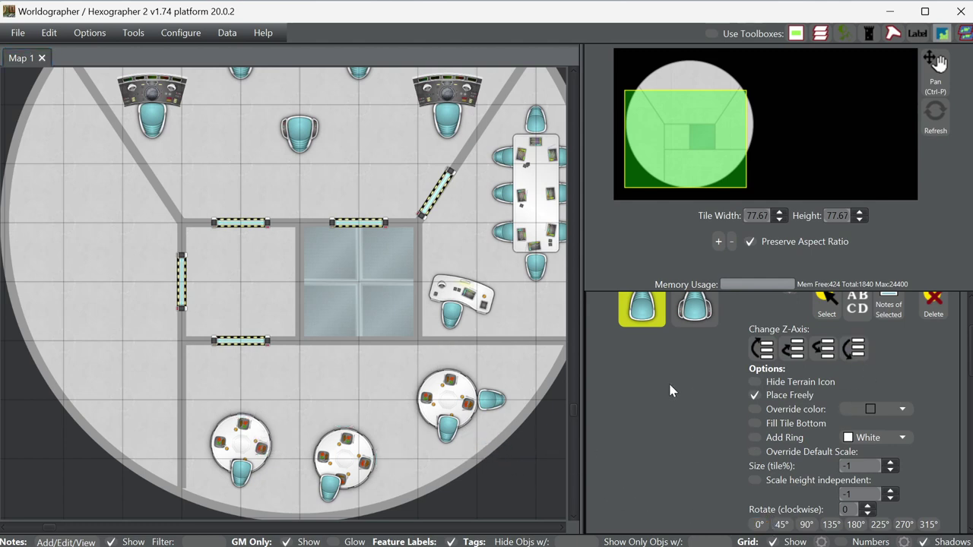
{"action": "key", "text": "ctrl+z"}
{"action": "key", "text": "ctrl+z"}
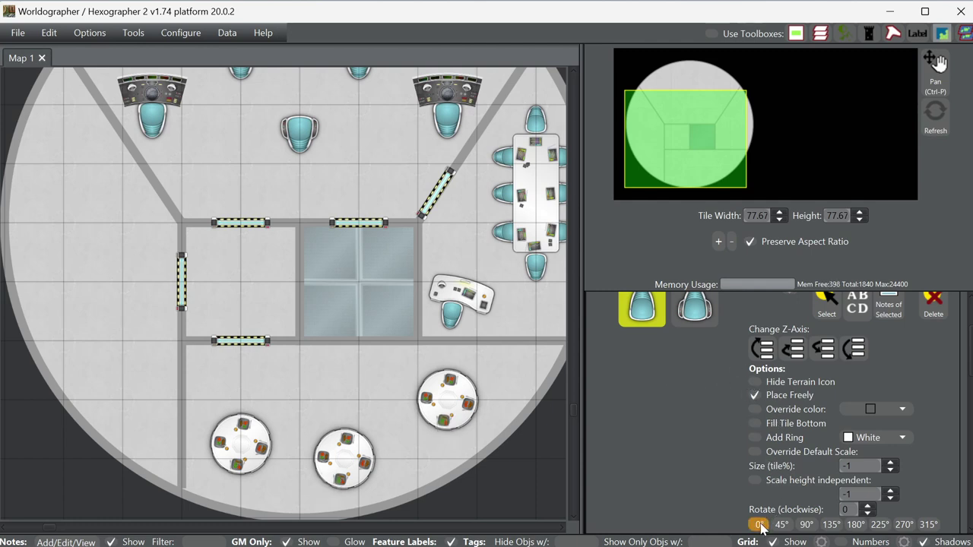
{"action": "left_click", "coordinate": [396, 396]}
{"action": "left_click_drag", "start_coordinate": [395, 402], "coordinate": [482, 384]}
{"action": "key", "text": "ctrl+z"}
- Select all three round tables and set their rotation to 0°
{"action": "left_click", "coordinate": [827, 308]}
{"action": "left_click", "coordinate": [446, 398]}
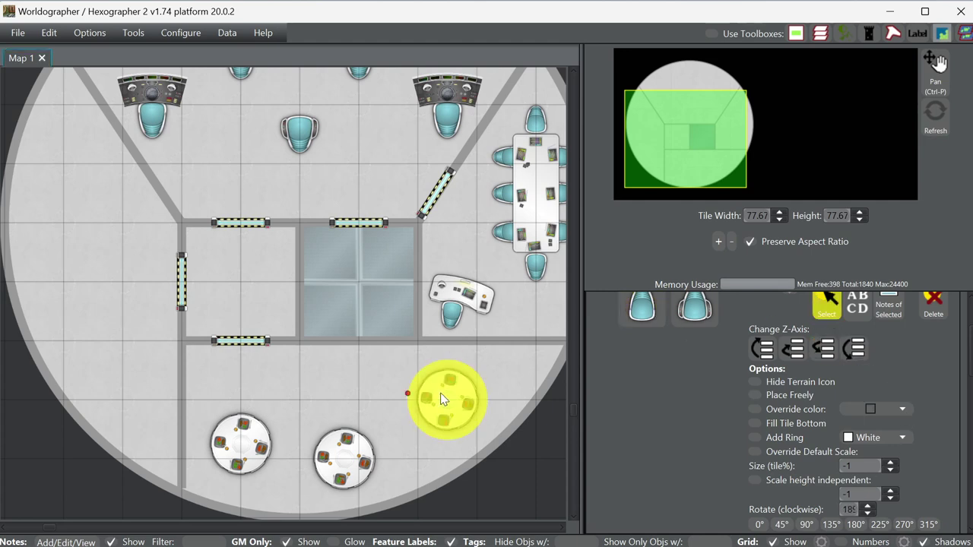
{"action": "left_click", "coordinate": [379, 449], "text": "shift"}
{"action": "left_click", "coordinate": [254, 448], "text": "shift"}
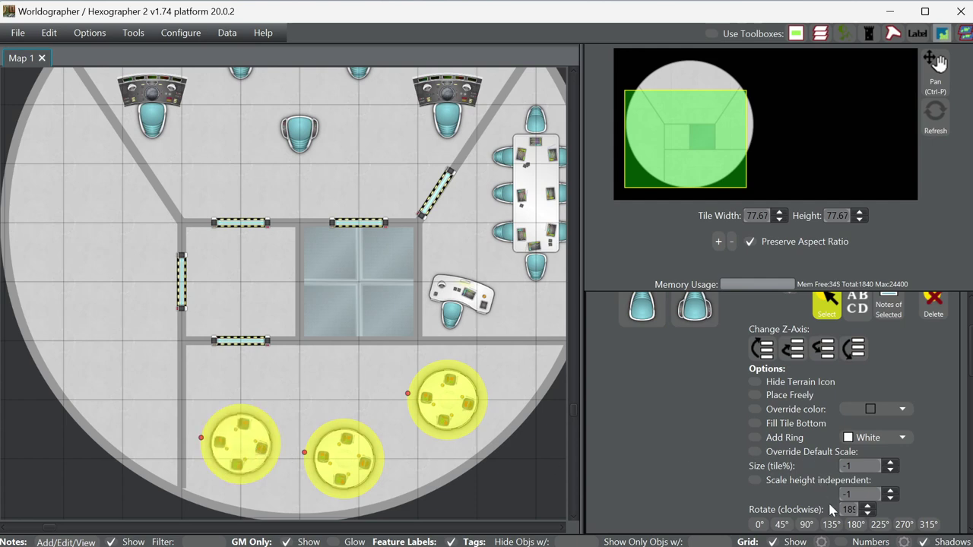
{"action": "left_click", "coordinate": [758, 524]}
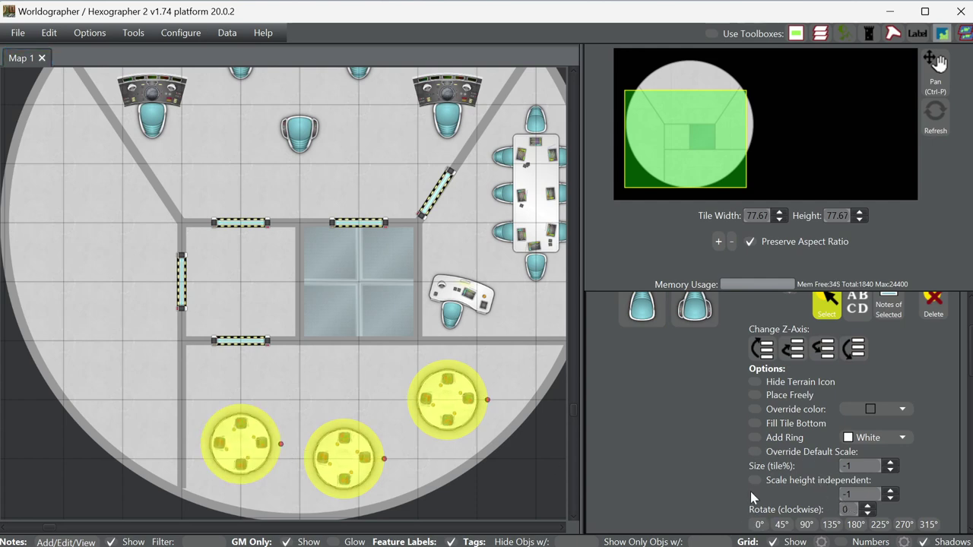
- Choose the armless chair with Place Freely enabled and place one at the top edge of each round table
{"action": "left_click", "coordinate": [658, 319]}
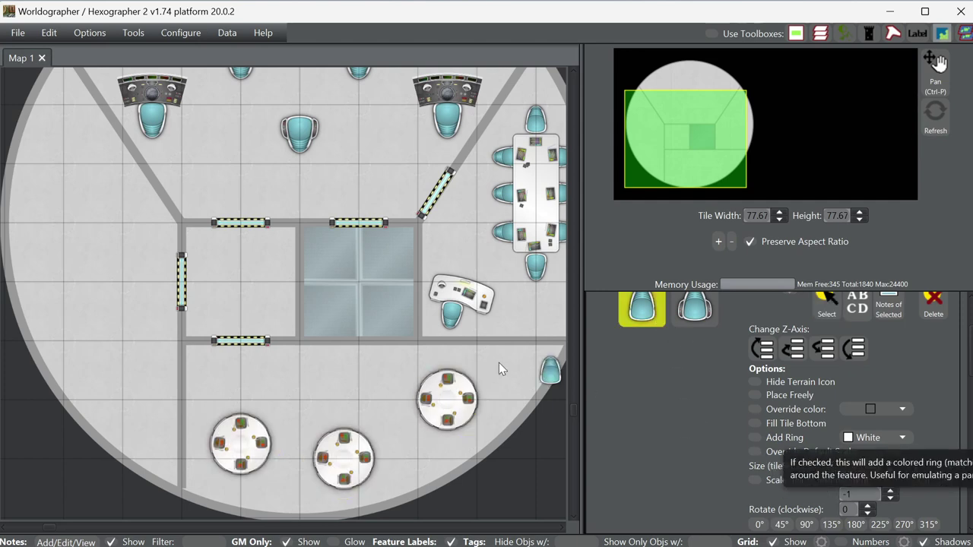
{"action": "left_click", "coordinate": [798, 396]}
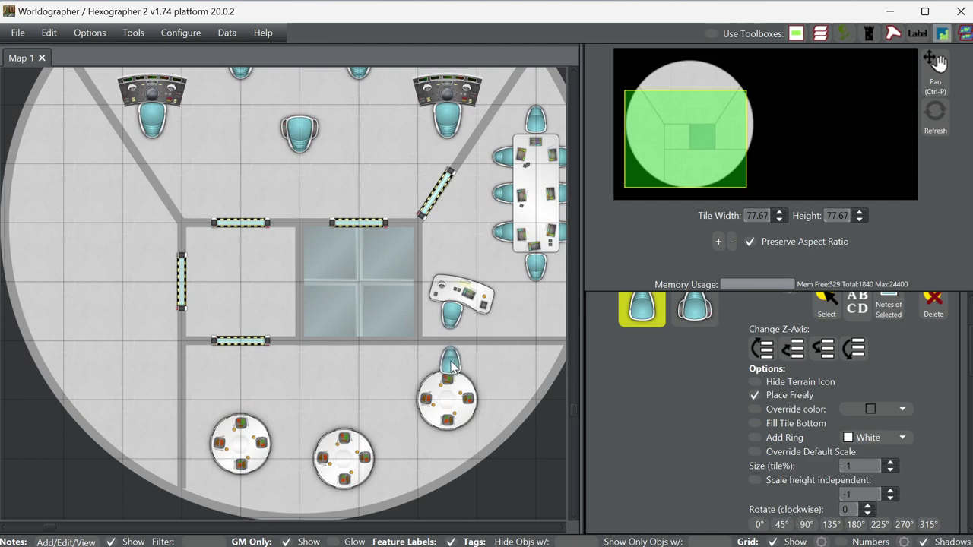
{"action": "left_click", "coordinate": [446, 365]}
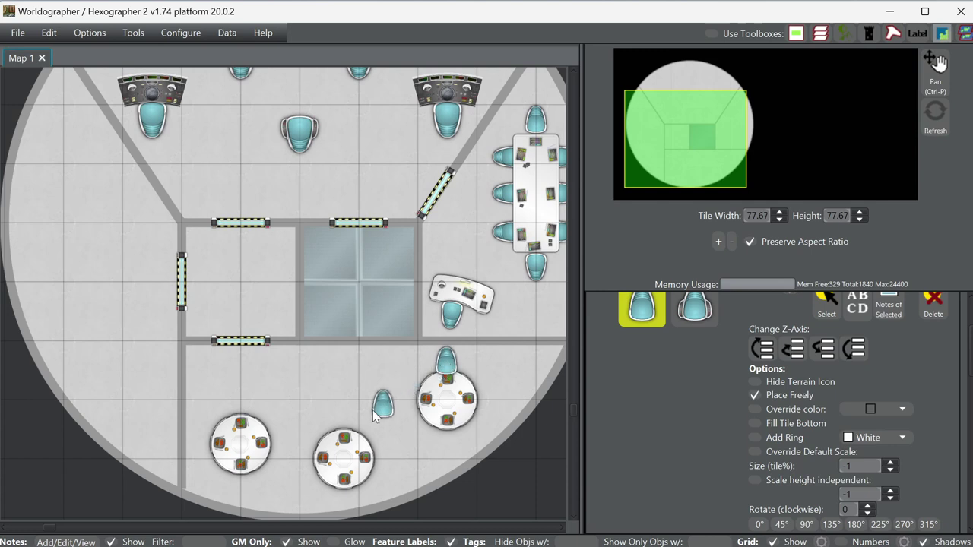
{"action": "left_click", "coordinate": [344, 428]}
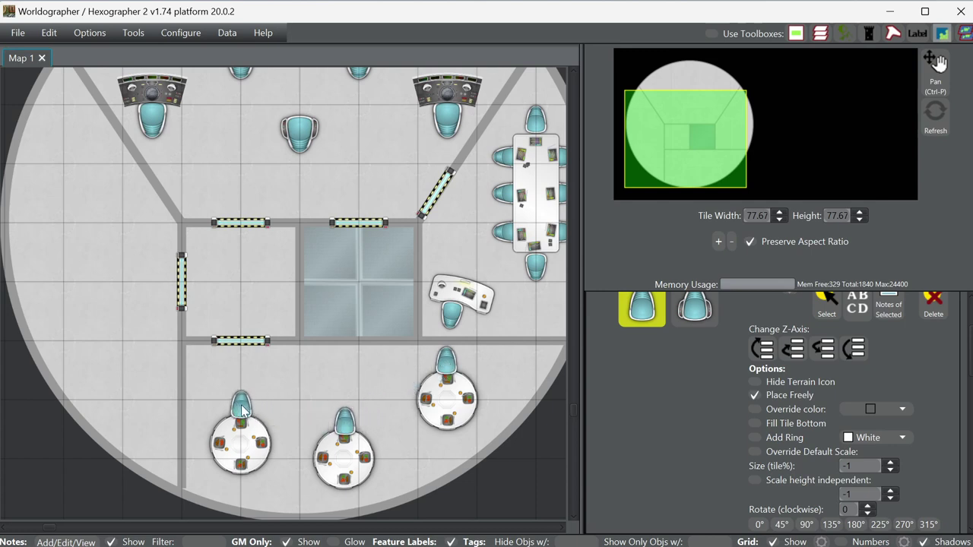
{"action": "left_click", "coordinate": [242, 410]}
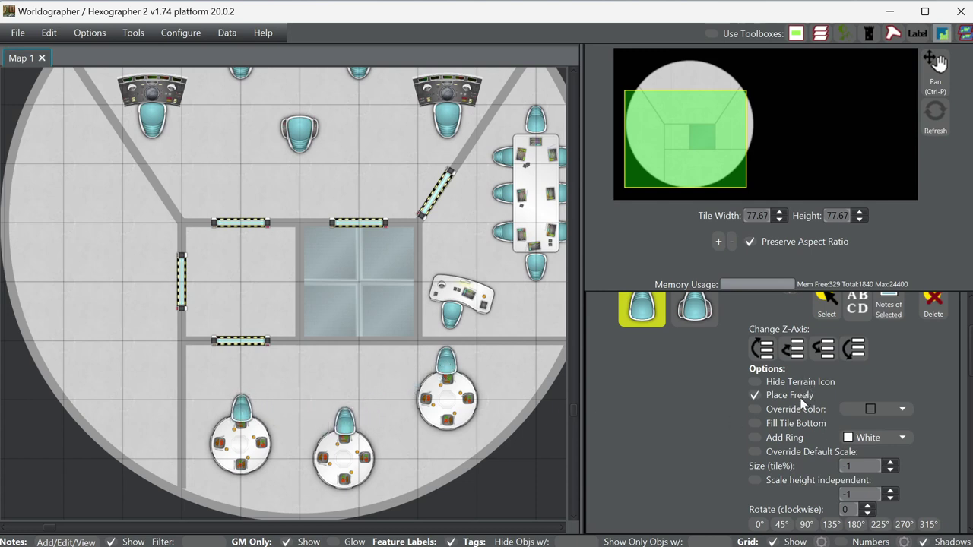
- Set the chair rotation to 90° and place one against the right edge of each round table
{"action": "left_click", "coordinate": [804, 523]}
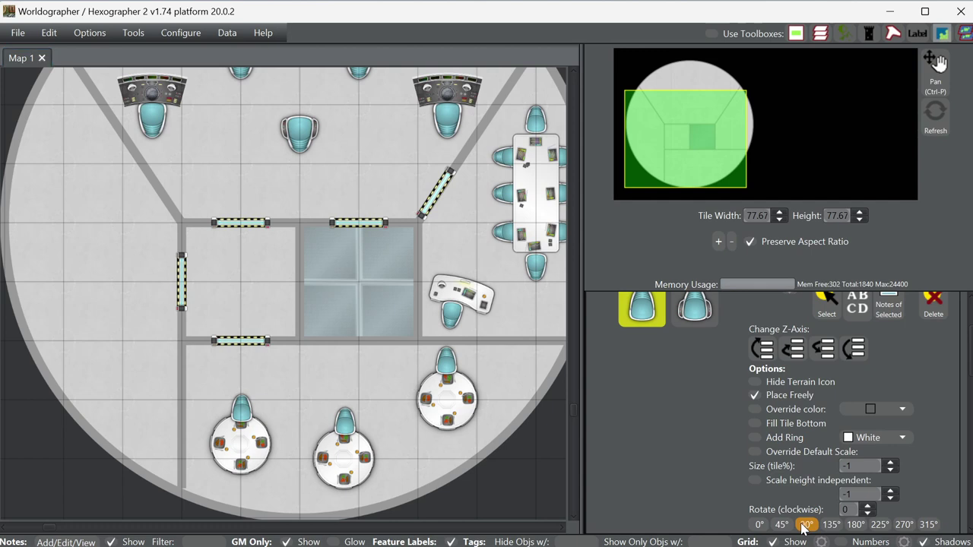
{"action": "left_click", "coordinate": [487, 401]}
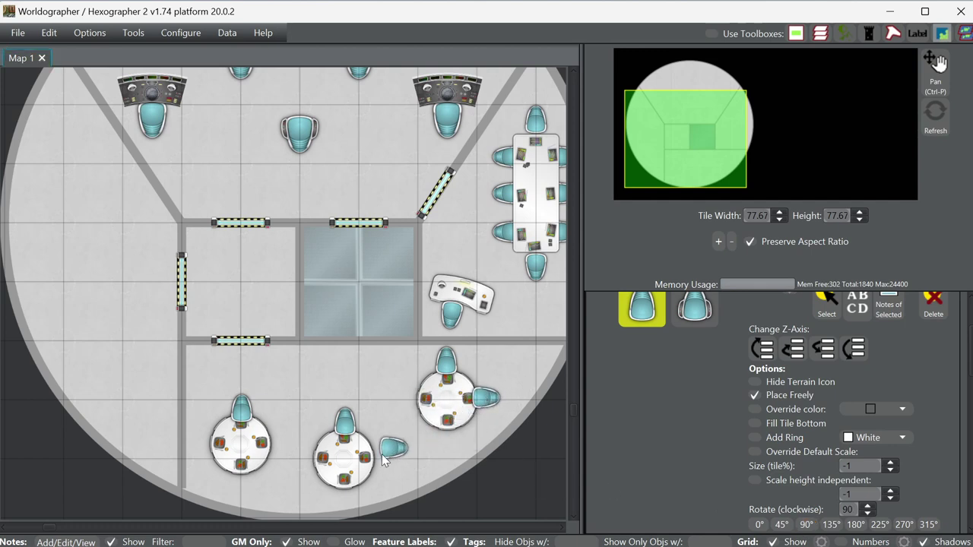
{"action": "left_click", "coordinate": [382, 463]}
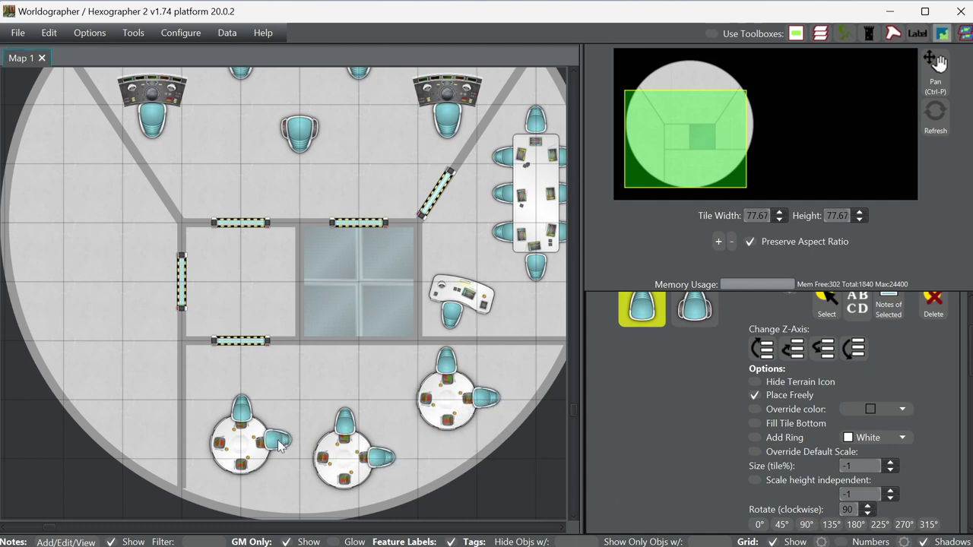
{"action": "left_click", "coordinate": [277, 444]}
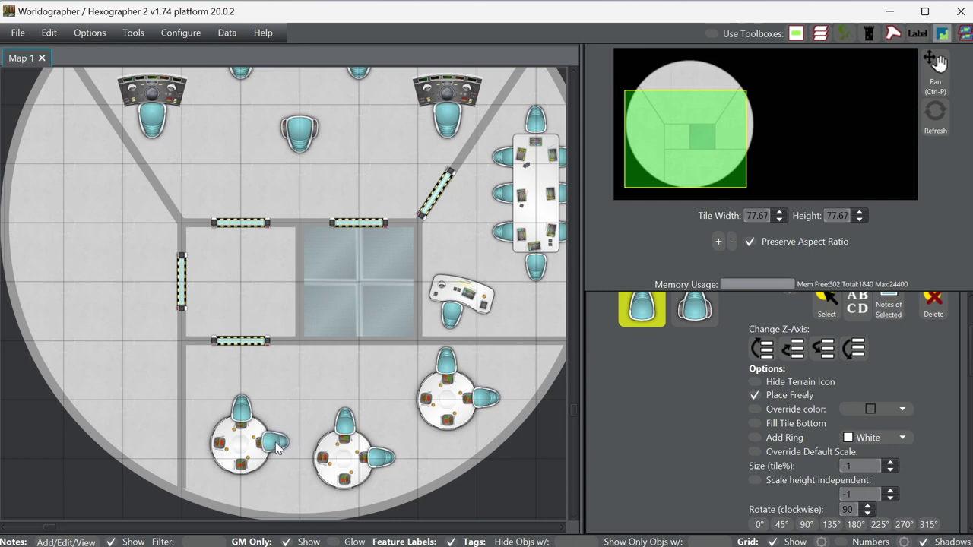
- Set the chair rotation to 180° and place one against the bottom edge of each round table
{"action": "left_click", "coordinate": [851, 526]}
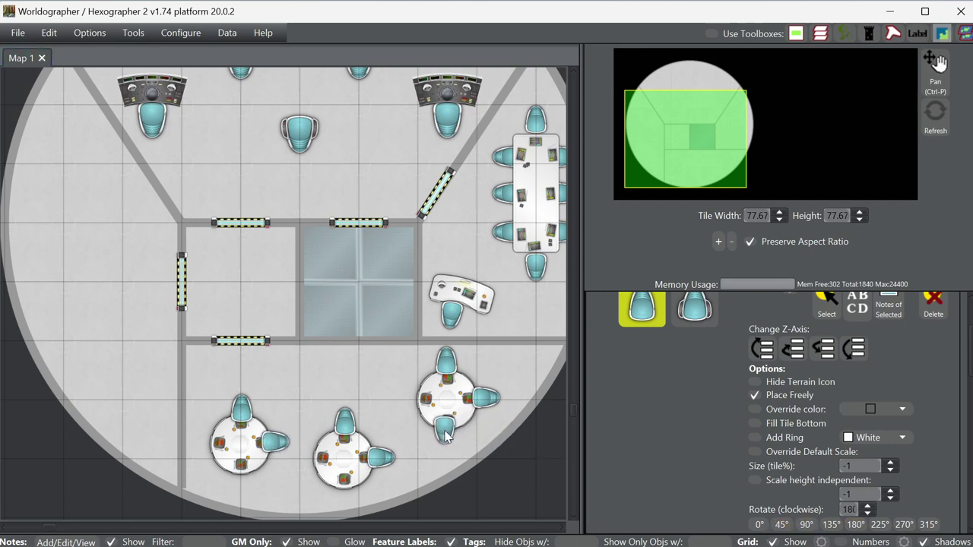
{"action": "left_click", "coordinate": [450, 435]}
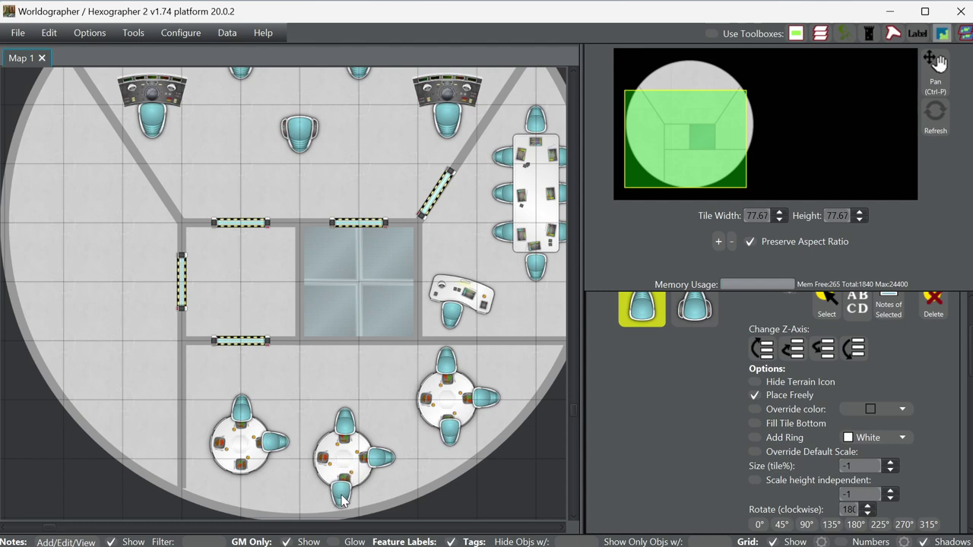
{"action": "left_click", "coordinate": [344, 493]}
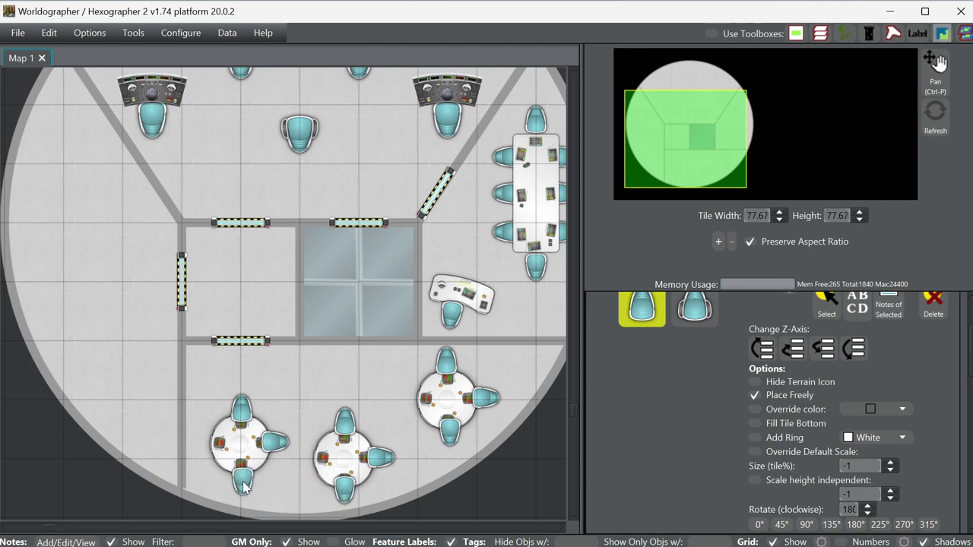
{"action": "left_click", "coordinate": [243, 482]}
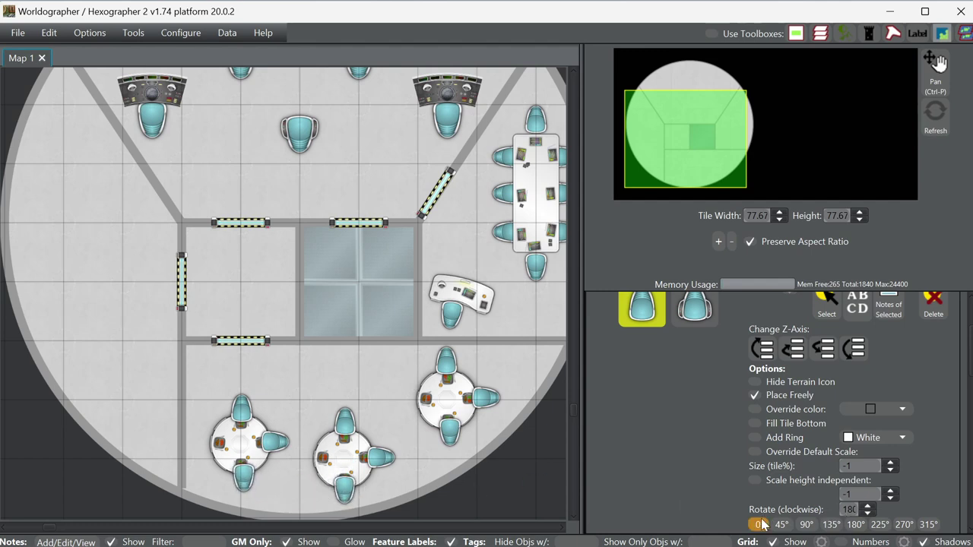
- Set the chair rotation to 270° and place one against the left edge of each round table
{"action": "left_click", "coordinate": [904, 525]}
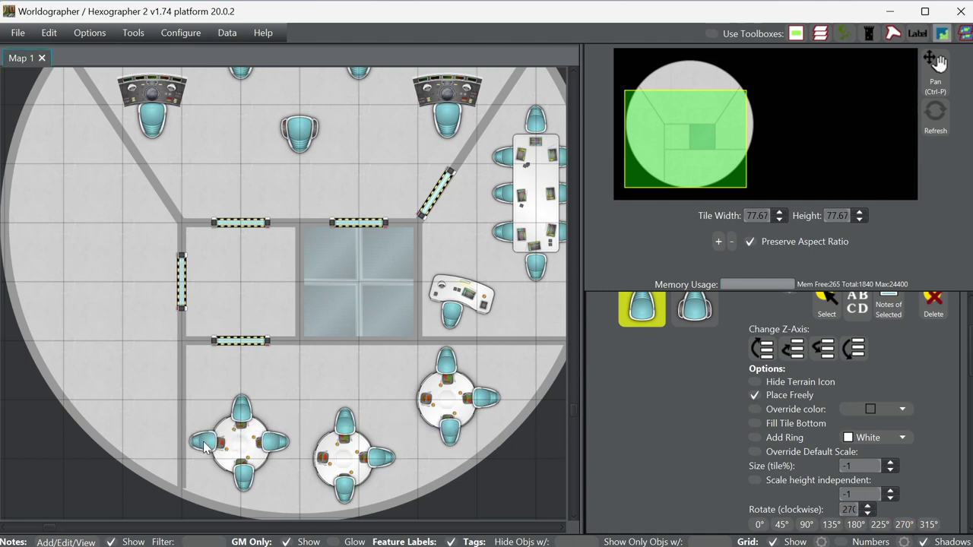
{"action": "left_click", "coordinate": [204, 446]}
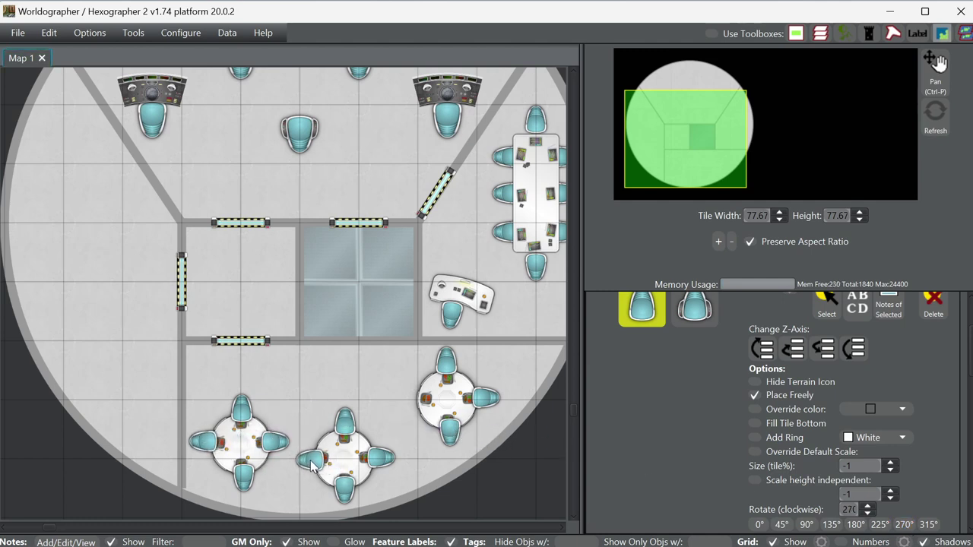
{"action": "left_click", "coordinate": [310, 466]}
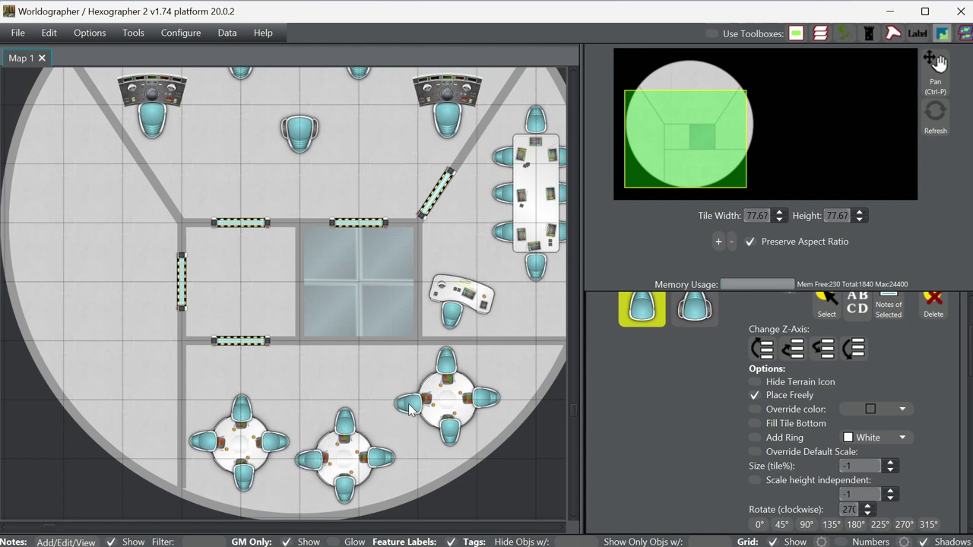
{"action": "left_click", "coordinate": [411, 408]}
- Select all three round tables and bring them in front of their chairs
{"action": "left_click", "coordinate": [827, 304]}
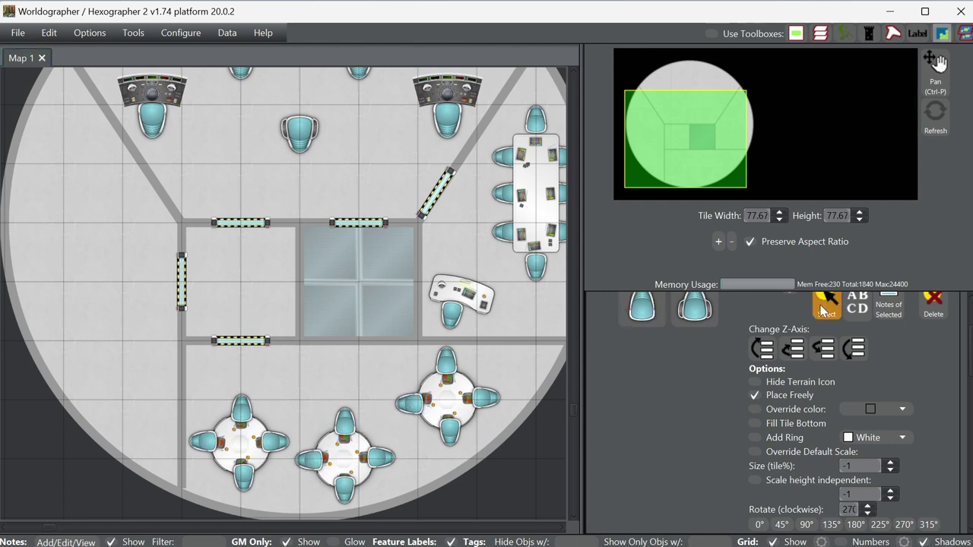
{"action": "left_click", "coordinate": [445, 408]}
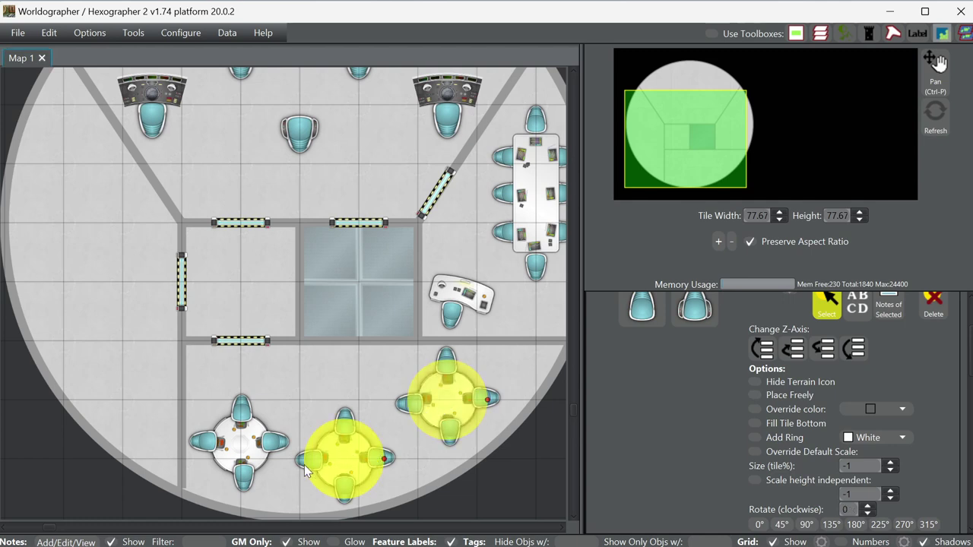
{"action": "left_click", "coordinate": [348, 457], "text": "shift"}
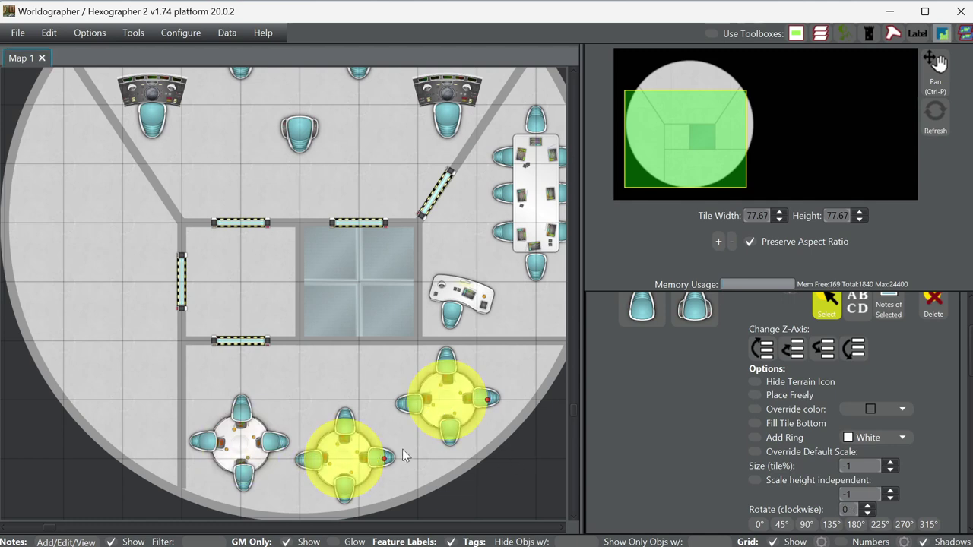
{"action": "left_click", "coordinate": [243, 435], "text": "shift"}
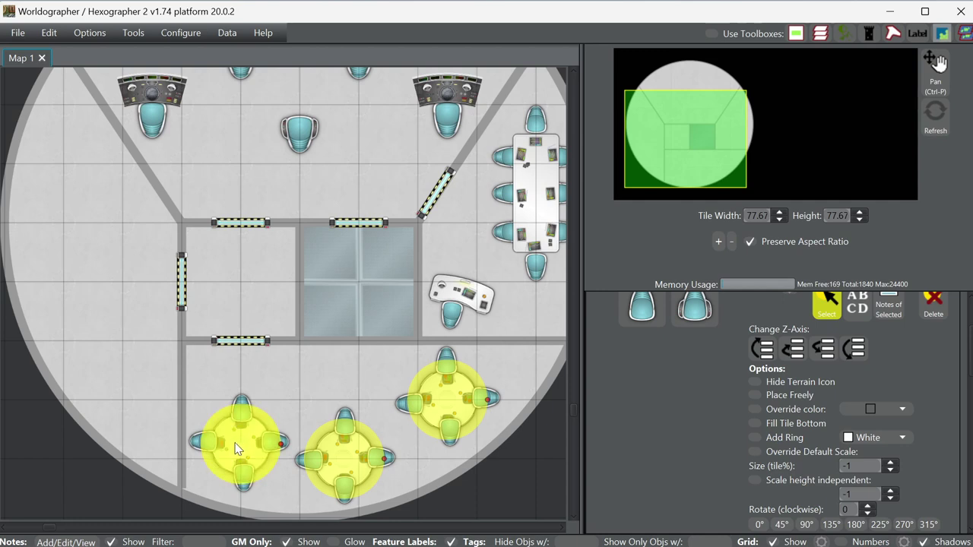
{"action": "left_click", "coordinate": [760, 355]}
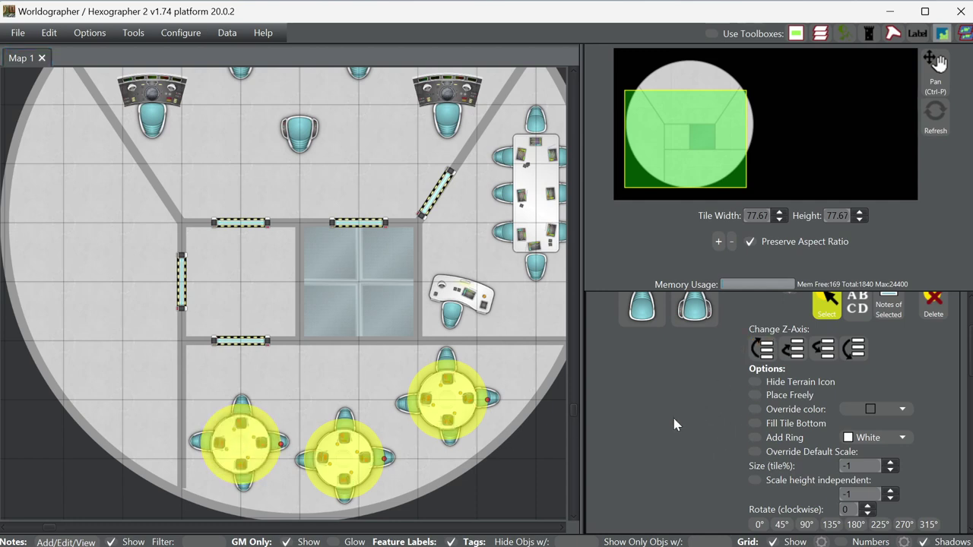
{"action": "key", "text": "Escape"}
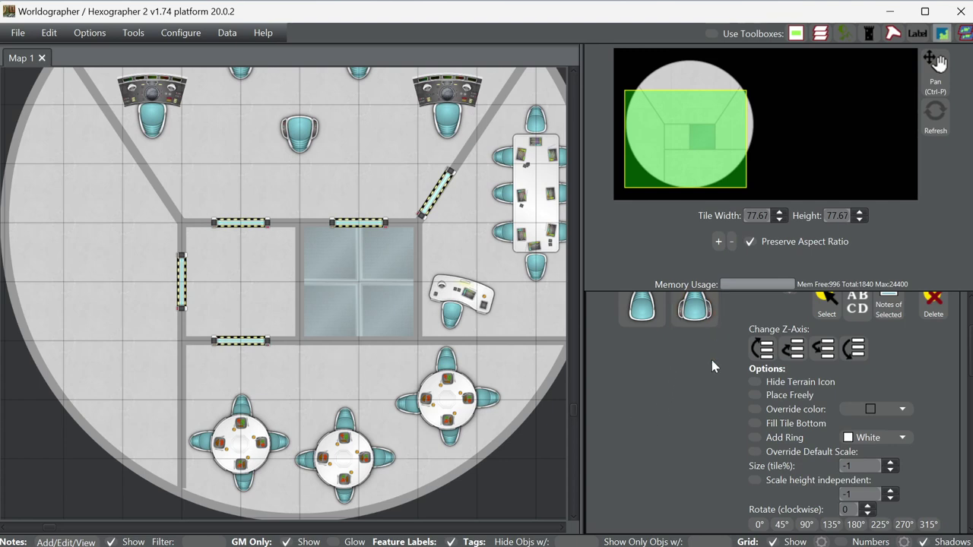
- Clear the "chair" filter from the feature icons to list the whole 202208 Utopian Future Battlemat set
{"action": "scroll", "coordinate": [683, 399], "scroll_direction": "up", "scroll_amount": 3}
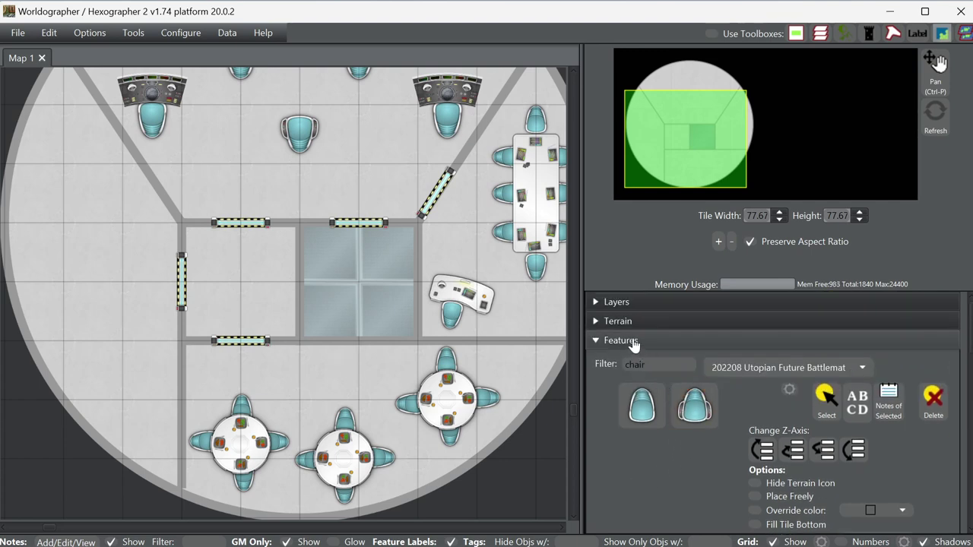
{"action": "left_click_drag", "start_coordinate": [672, 364], "coordinate": [577, 368]}
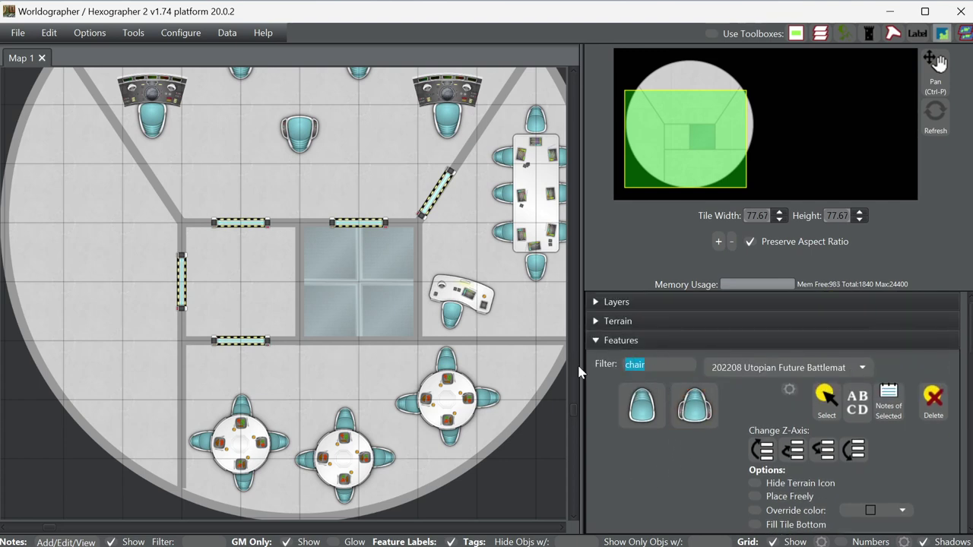
{"action": "key", "text": "BackSpace"}
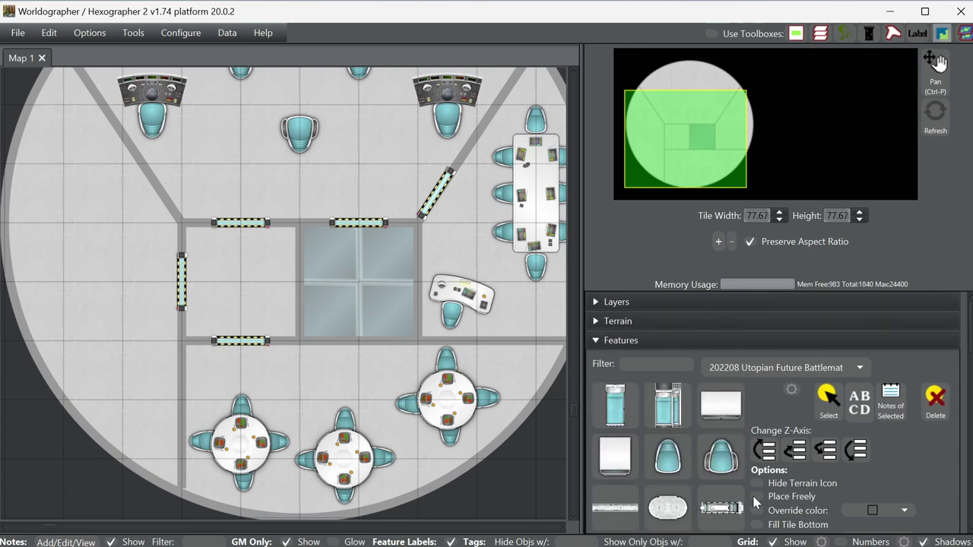
- Preview the long machine, long wall panel, capsule and narrow white cabinet icons over the round-table room
{"action": "scroll", "coordinate": [755, 502], "scroll_direction": "down", "scroll_amount": 2}
{"action": "left_click", "coordinate": [721, 447]}
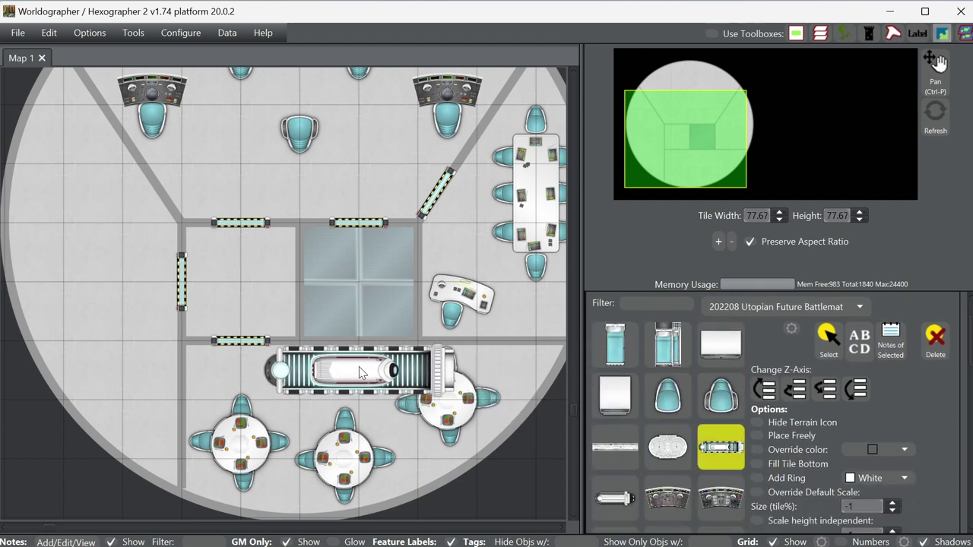
{"action": "left_click", "coordinate": [352, 369]}
{"action": "left_click", "coordinate": [658, 451]}
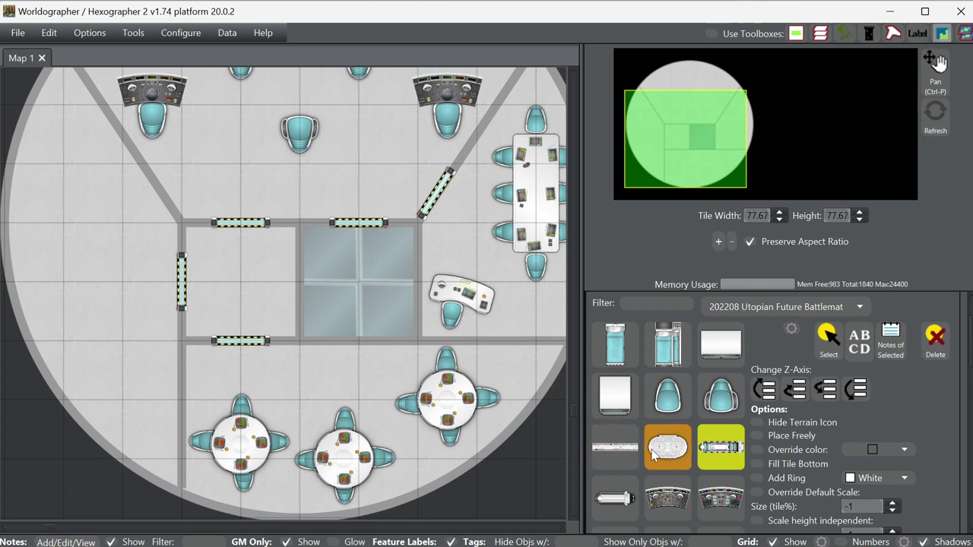
{"action": "left_click", "coordinate": [610, 448]}
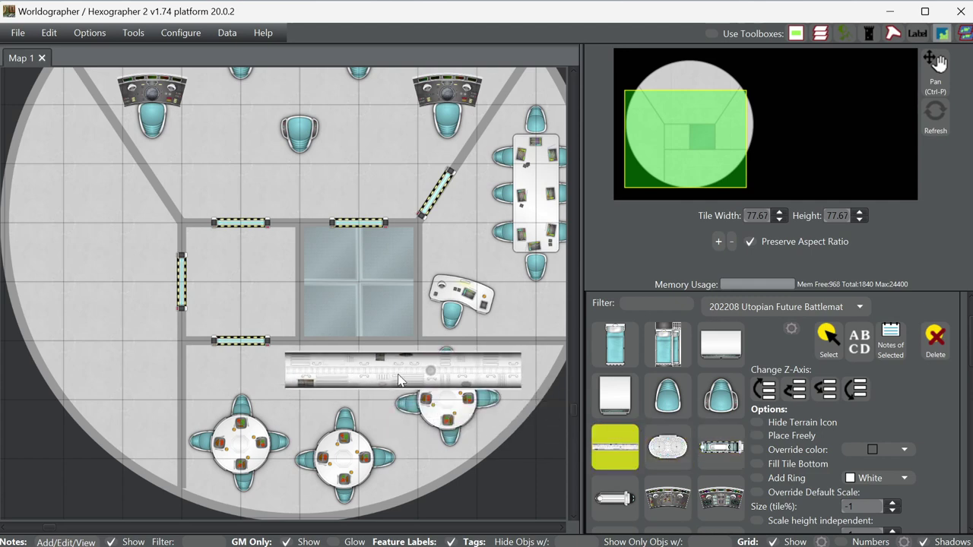
{"action": "left_click", "coordinate": [615, 498]}
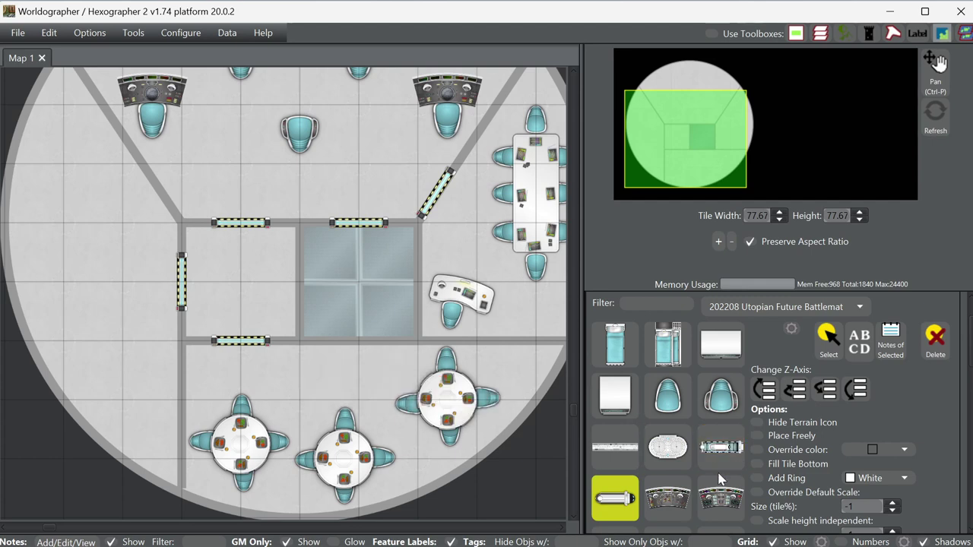
{"action": "scroll", "coordinate": [713, 465], "scroll_direction": "down", "scroll_amount": 1}
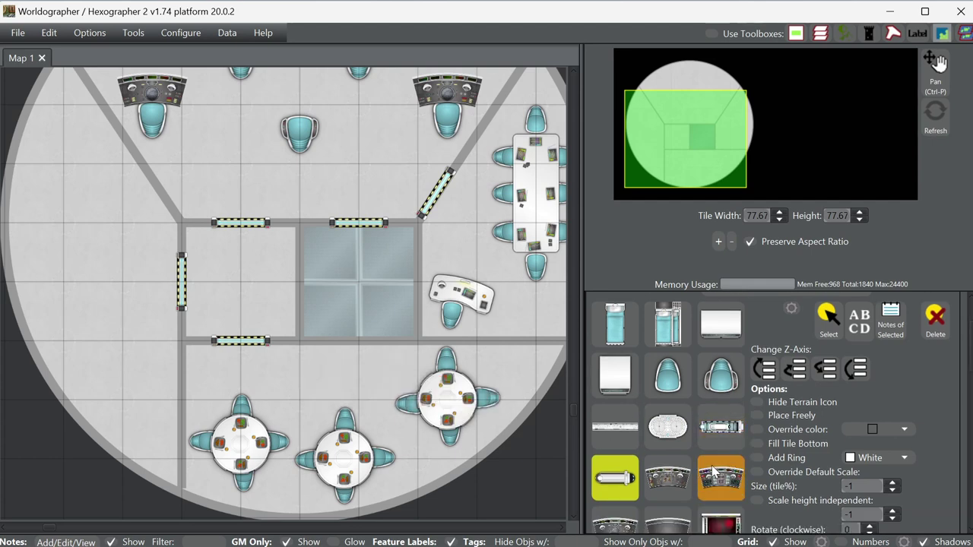
{"action": "left_click", "coordinate": [622, 380]}
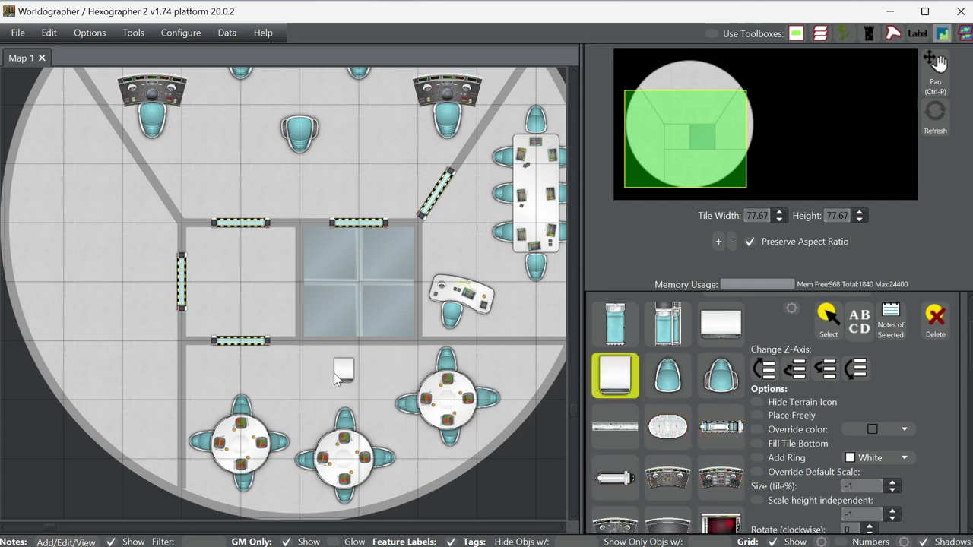
- Enable Place Freely and place three wide white cabinets side by side along the wall below the panel-floored room
{"action": "left_click", "coordinate": [779, 419]}
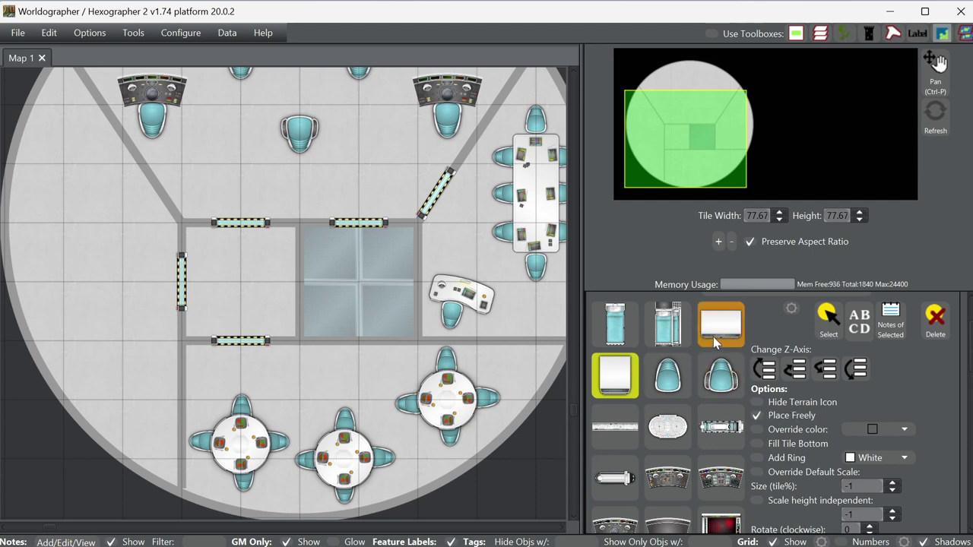
{"action": "left_click", "coordinate": [713, 337]}
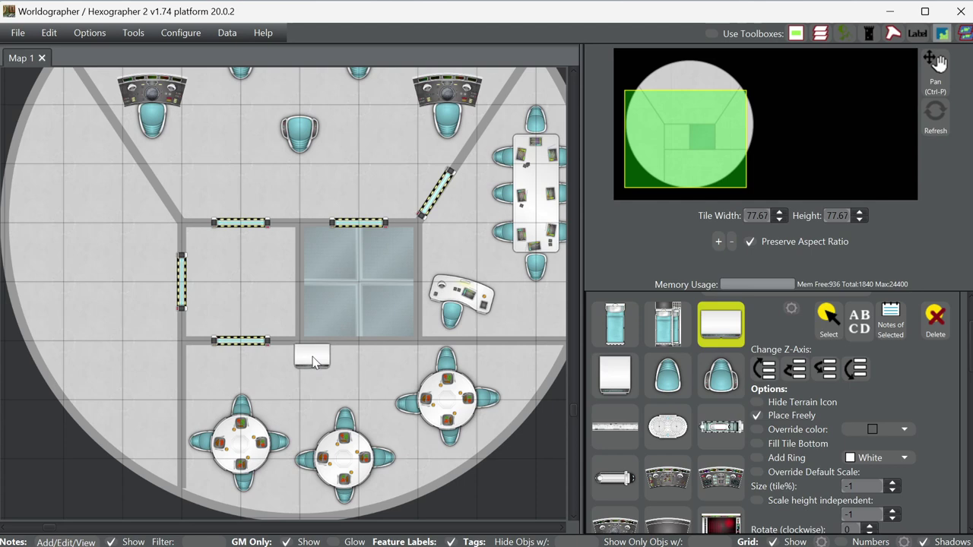
{"action": "left_click", "coordinate": [317, 361]}
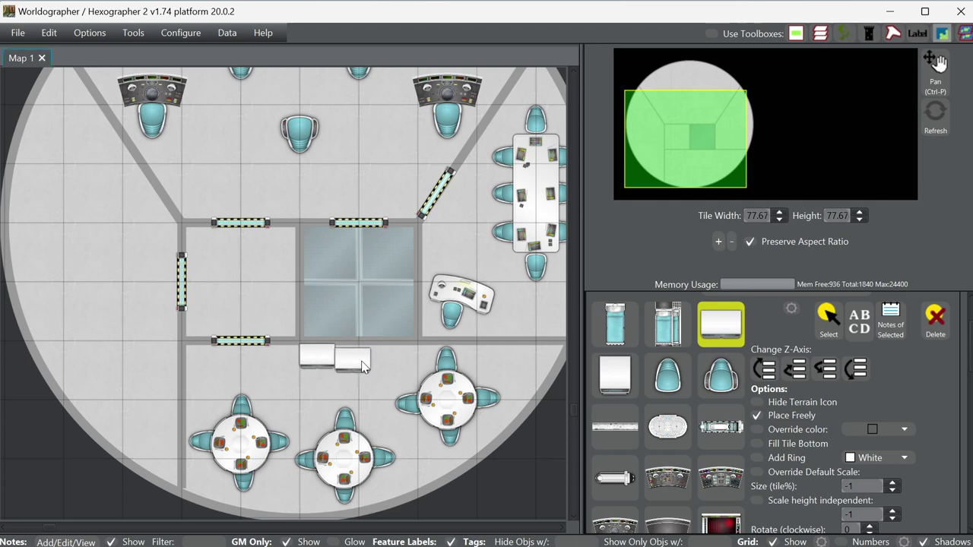
{"action": "left_click", "coordinate": [353, 357]}
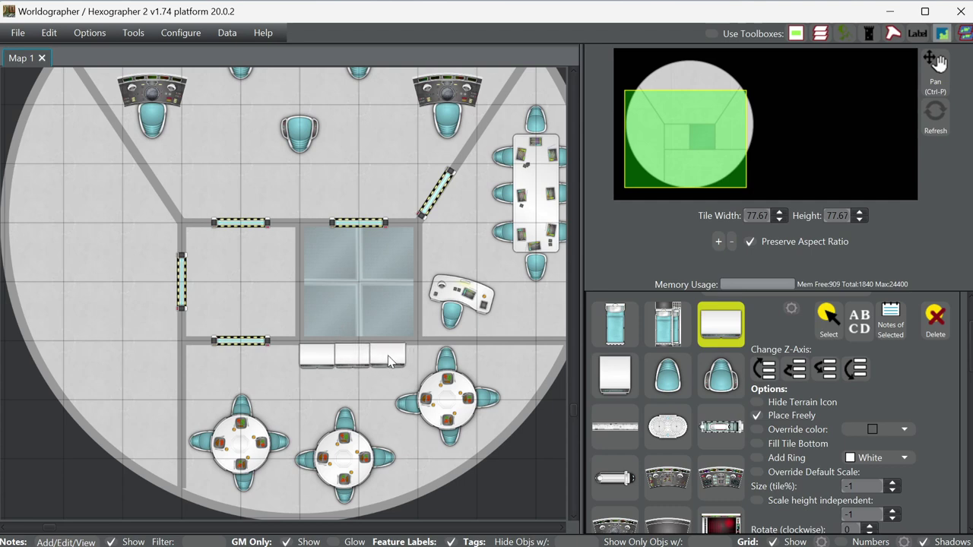
{"action": "left_click", "coordinate": [390, 362]}
- Choose the sink icon and place one at the left end of the cabinet row
{"action": "scroll", "coordinate": [753, 475], "scroll_direction": "down", "scroll_amount": 3}
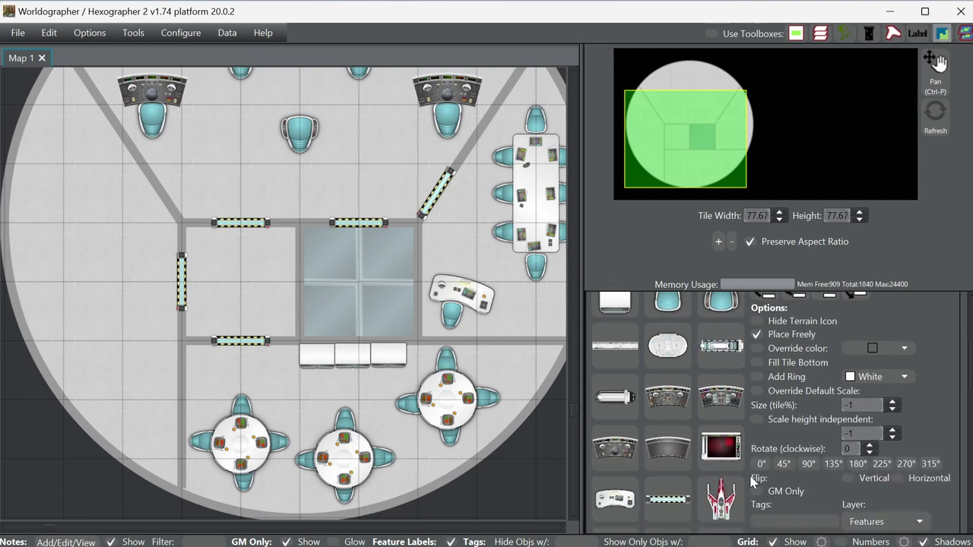
{"action": "scroll", "coordinate": [741, 480], "scroll_direction": "down", "scroll_amount": 3}
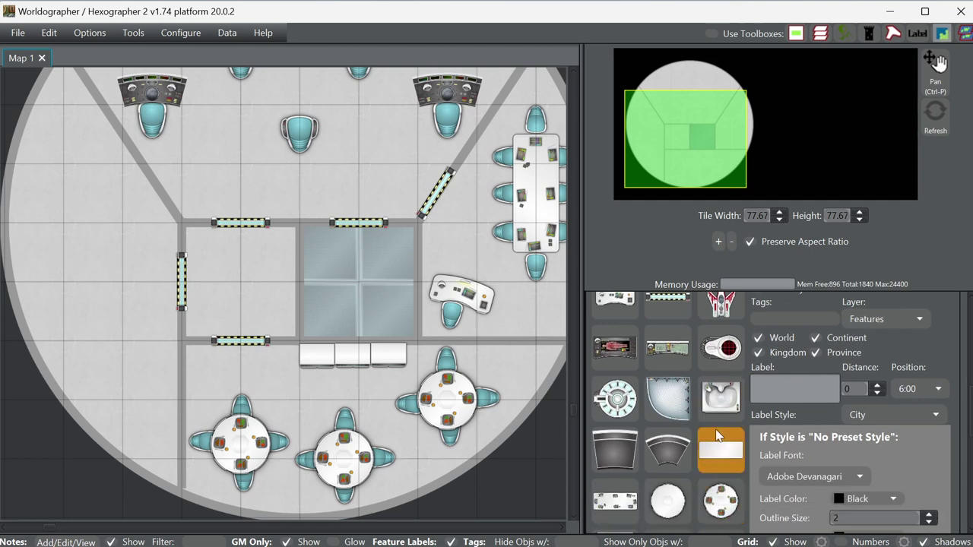
{"action": "left_click", "coordinate": [708, 399]}
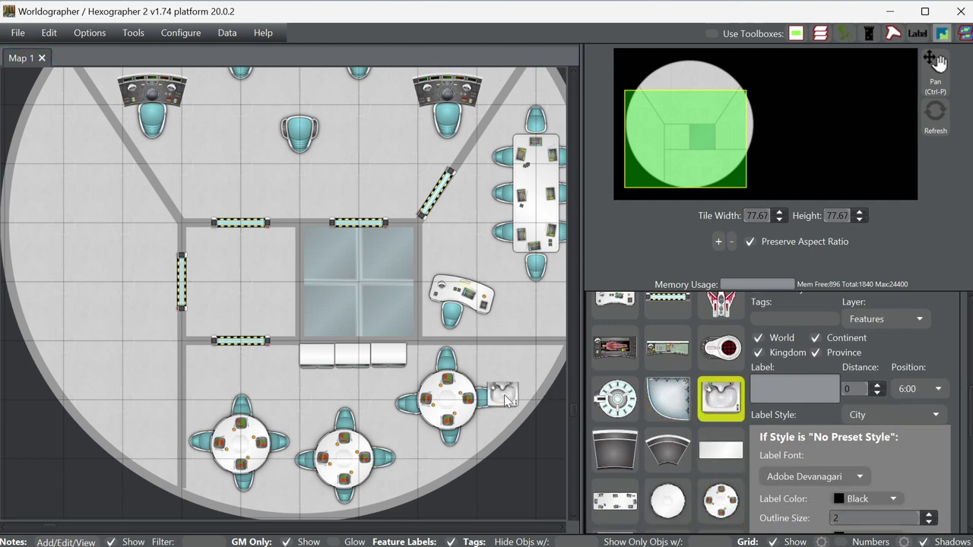
{"action": "left_click", "coordinate": [513, 393]}
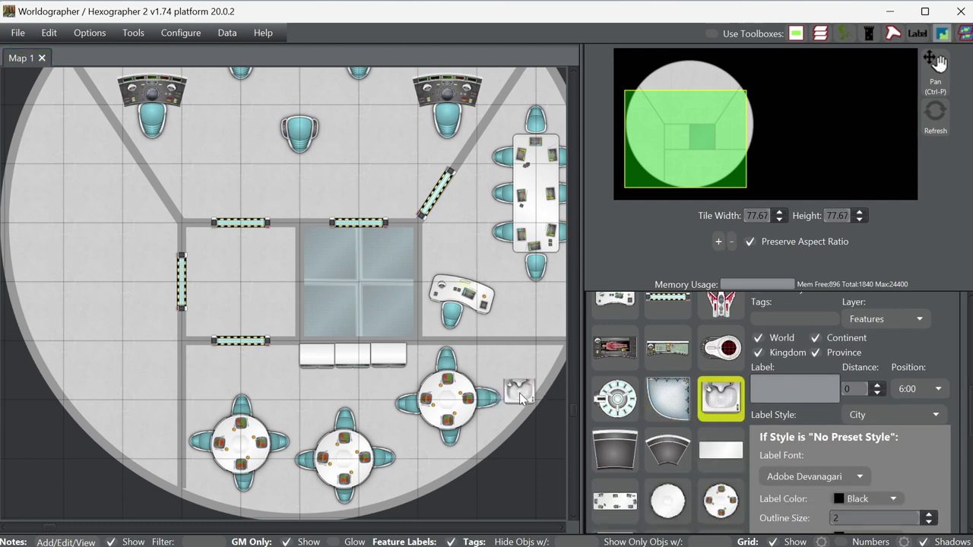
{"action": "left_click_drag", "start_coordinate": [519, 393], "coordinate": [374, 364]}
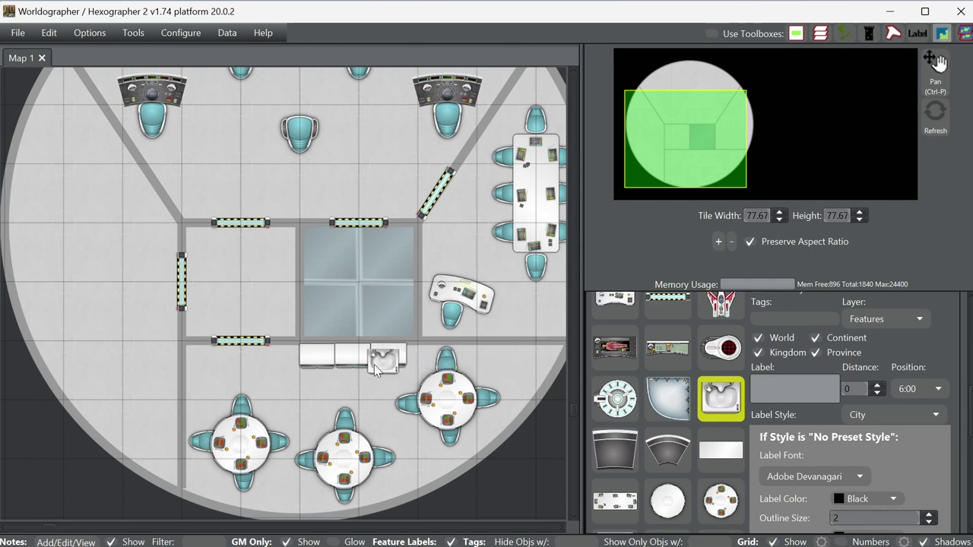
{"action": "left_click_drag", "start_coordinate": [309, 372], "coordinate": [287, 362]}
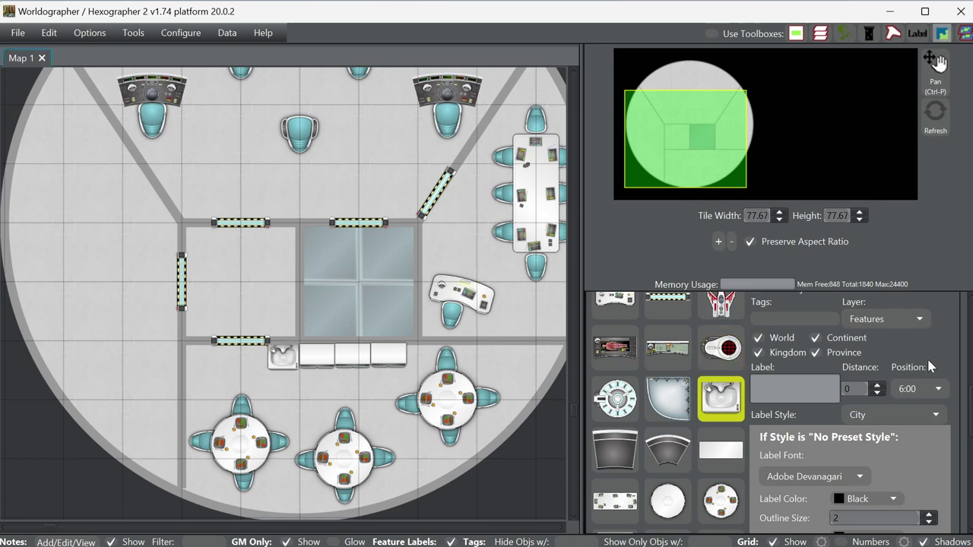
- Select the sink and all three cabinets and nudge the row right to align with the panel-floored room's right wall
{"action": "scroll", "coordinate": [929, 367], "scroll_direction": "up", "scroll_amount": 8}
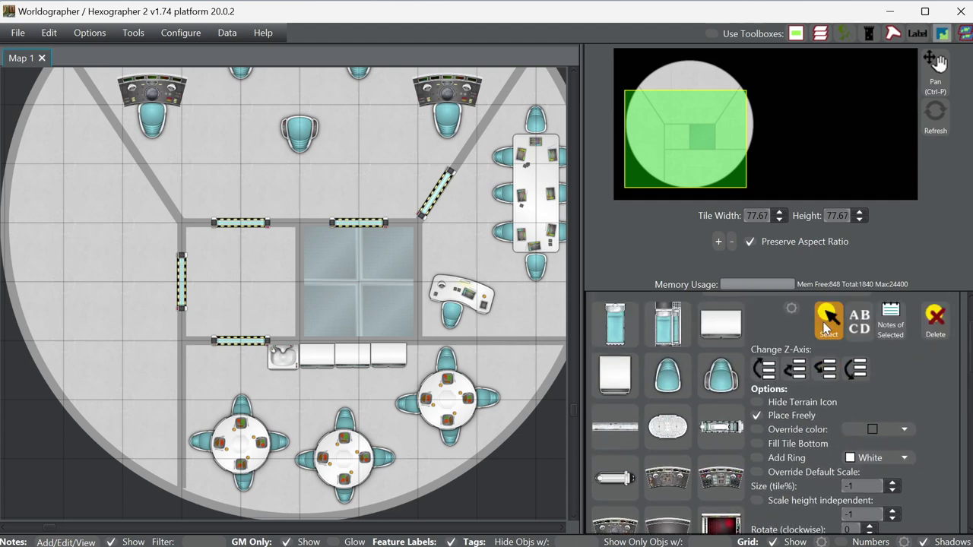
{"action": "scroll", "coordinate": [827, 323], "scroll_direction": "up", "scroll_amount": 2}
{"action": "left_click", "coordinate": [829, 358]}
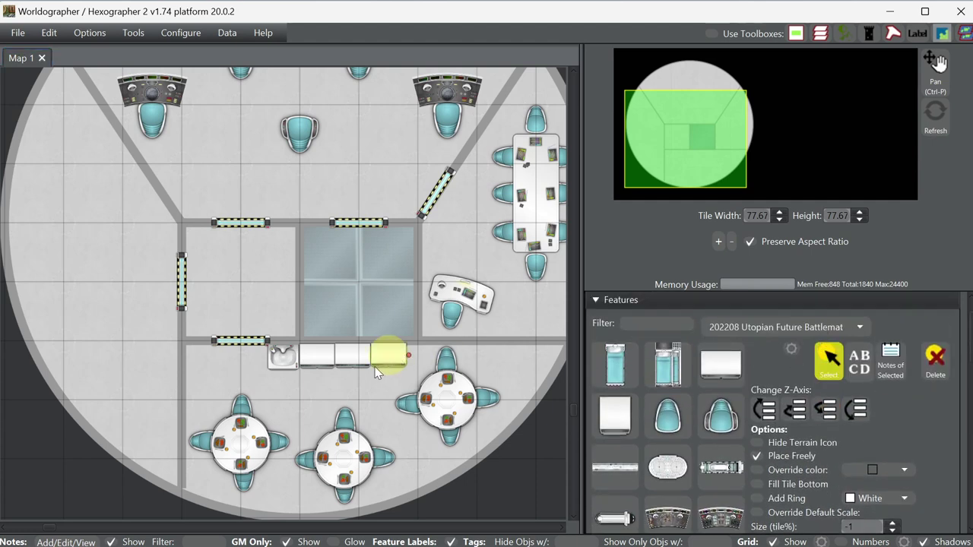
{"action": "left_click", "coordinate": [282, 355]}
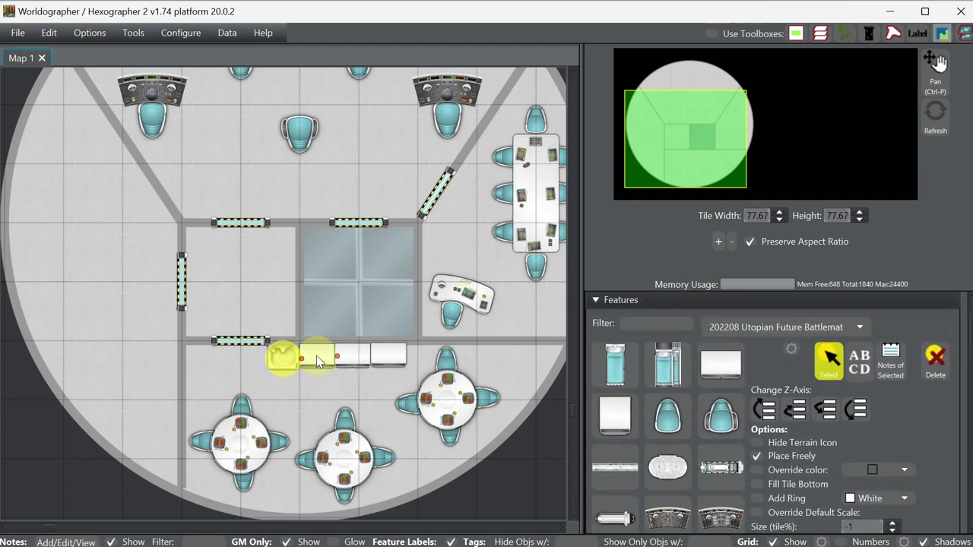
{"action": "left_click", "coordinate": [318, 359], "text": "shift"}
{"action": "left_click", "coordinate": [352, 359], "text": "shift"}
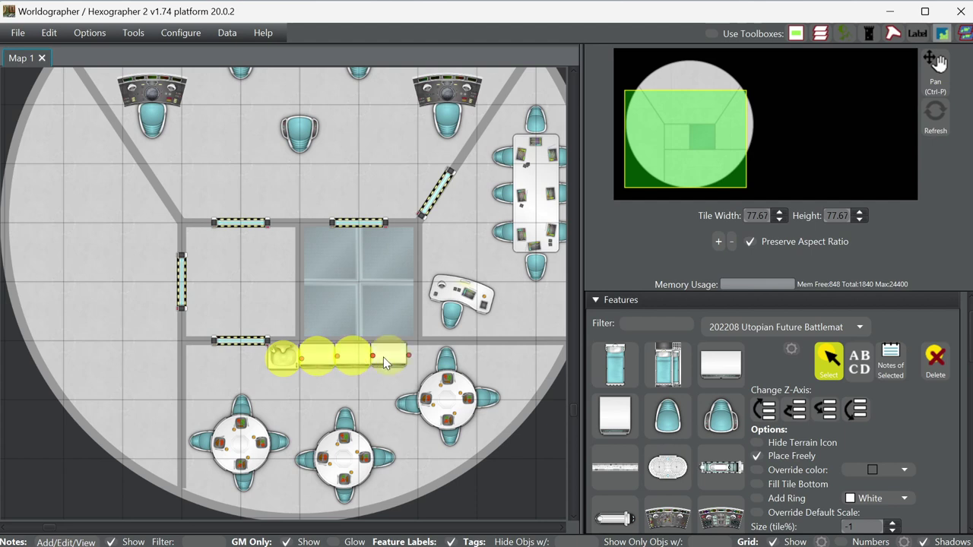
{"action": "key", "text": "Right"}
{"action": "key", "text": "Right"}
{"action": "key", "text": "Right"}
{"action": "key", "text": "Right"}
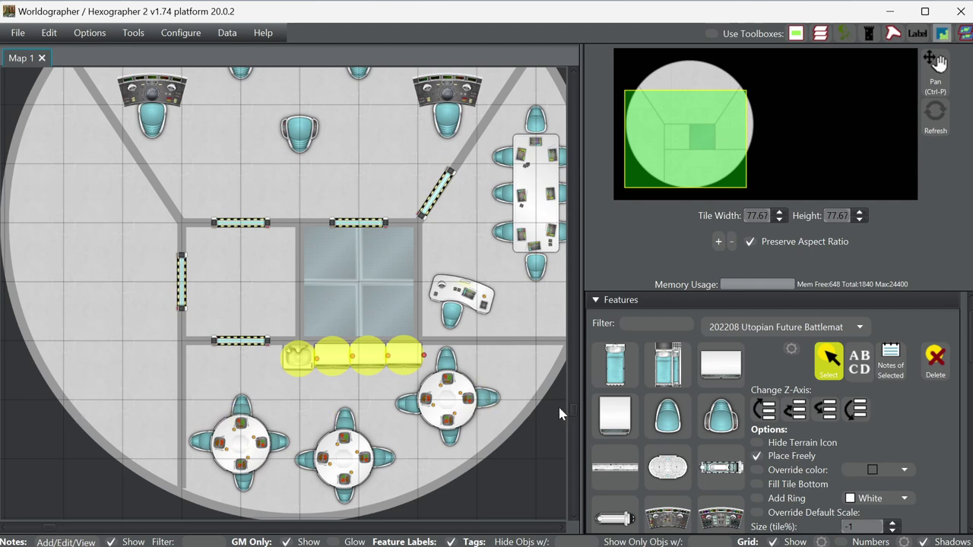
- Place five narrow white cabinets rotated 90° in a column along the outer side of the dining room's left wall
{"action": "left_click", "coordinate": [620, 413]}
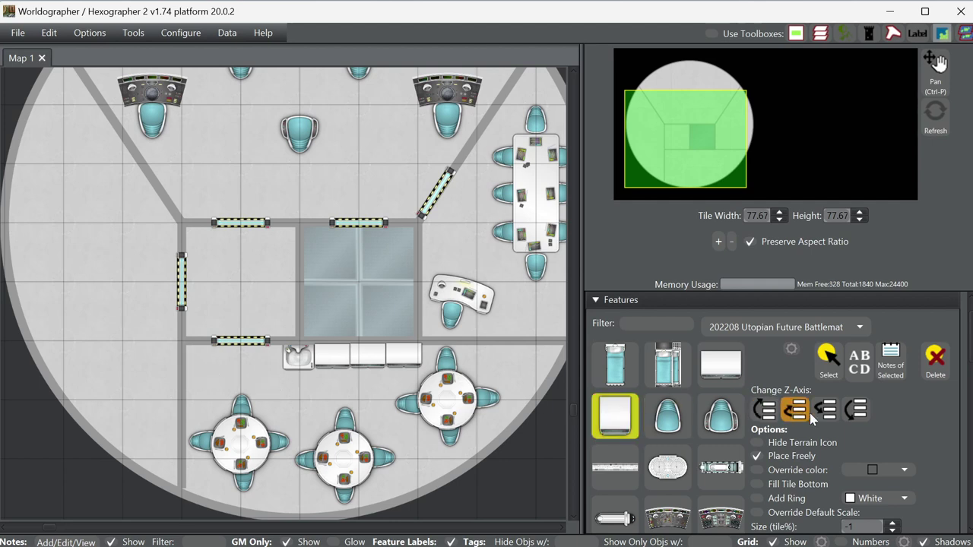
{"action": "scroll", "coordinate": [819, 481], "scroll_direction": "down", "scroll_amount": 1}
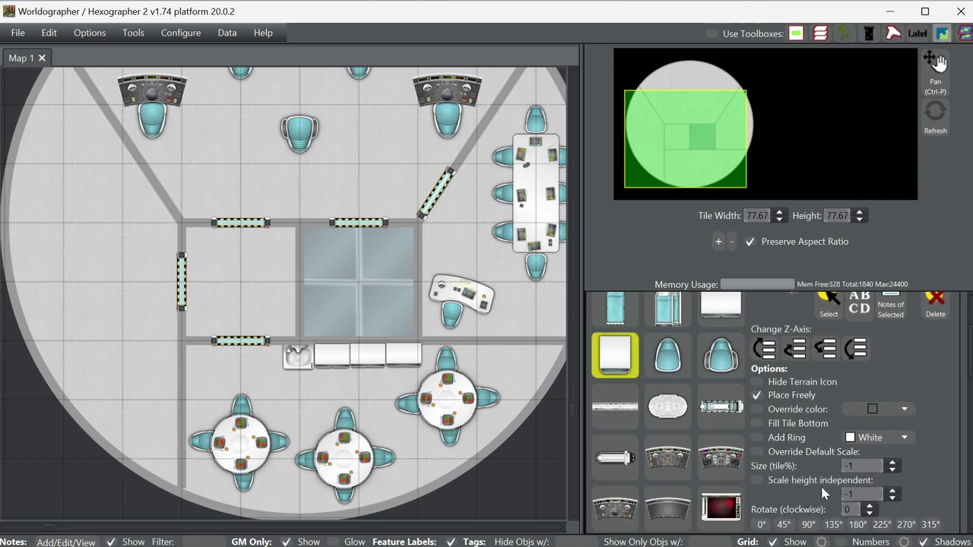
{"action": "left_click", "coordinate": [808, 525]}
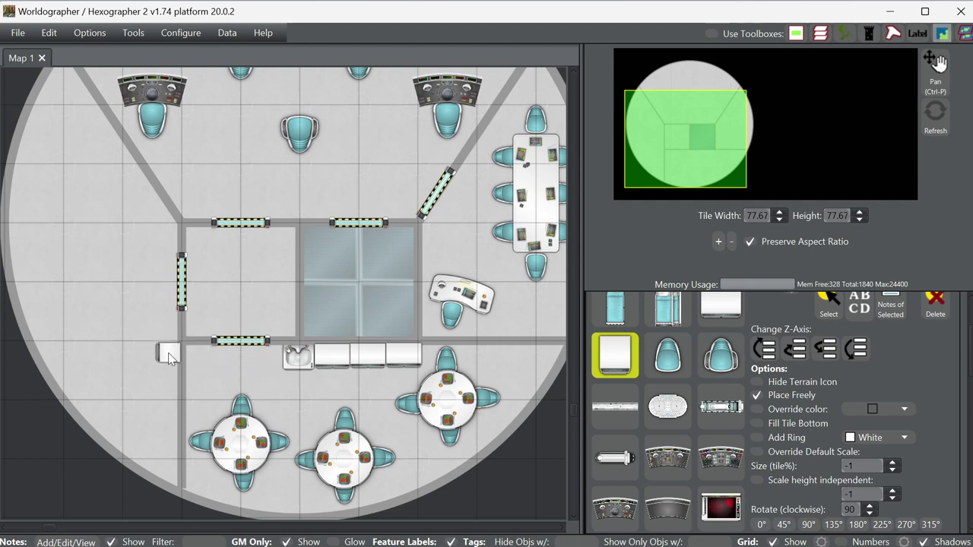
{"action": "left_click", "coordinate": [167, 352]}
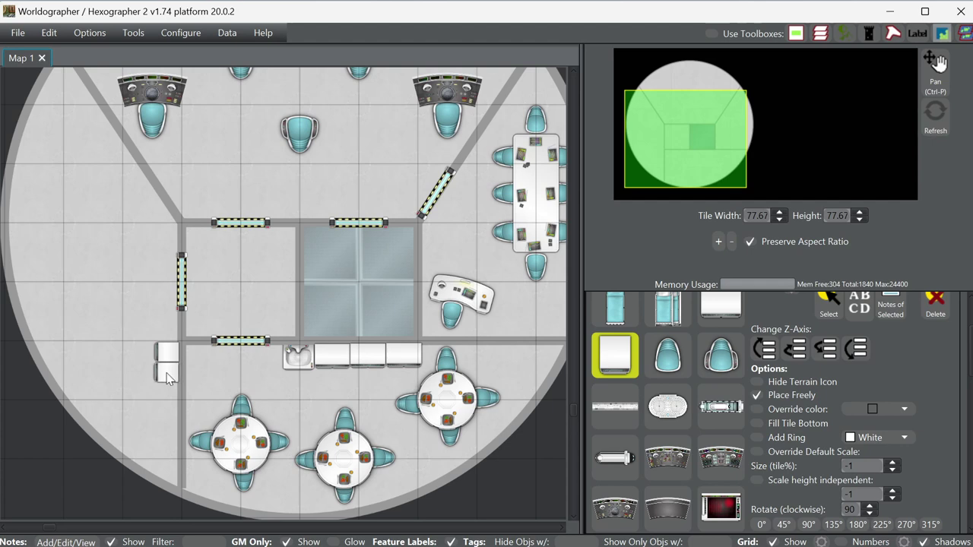
{"action": "left_click", "coordinate": [167, 378]}
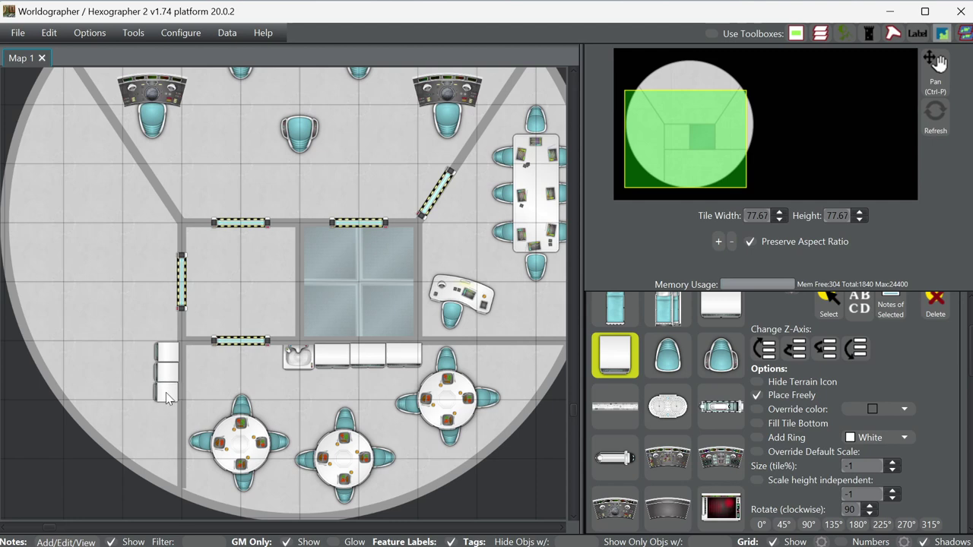
{"action": "left_click", "coordinate": [167, 396]}
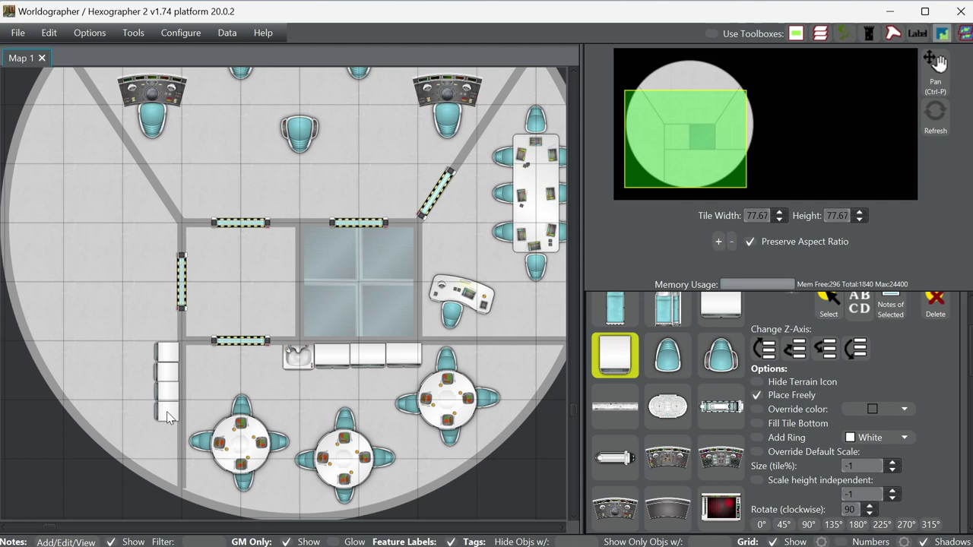
{"action": "left_click", "coordinate": [167, 411]}
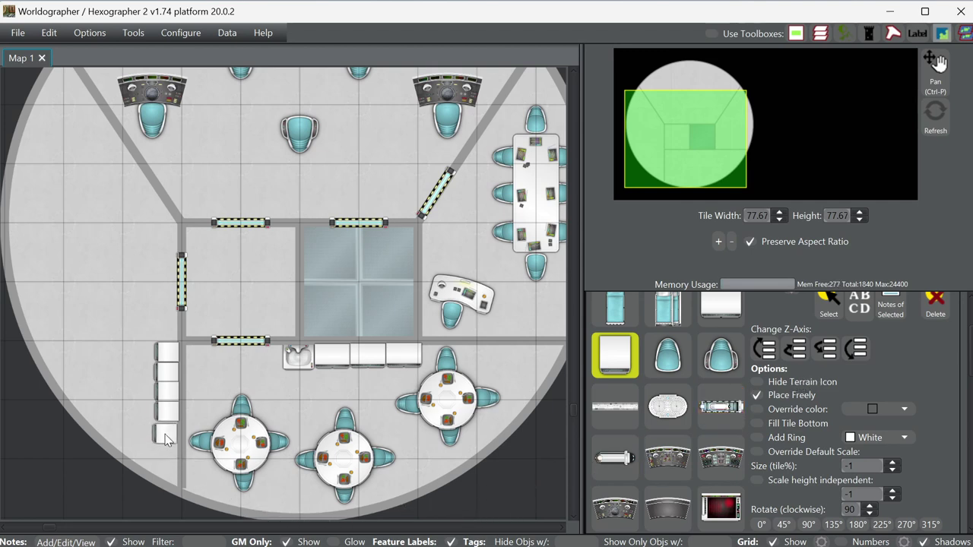
{"action": "left_click", "coordinate": [166, 437]}
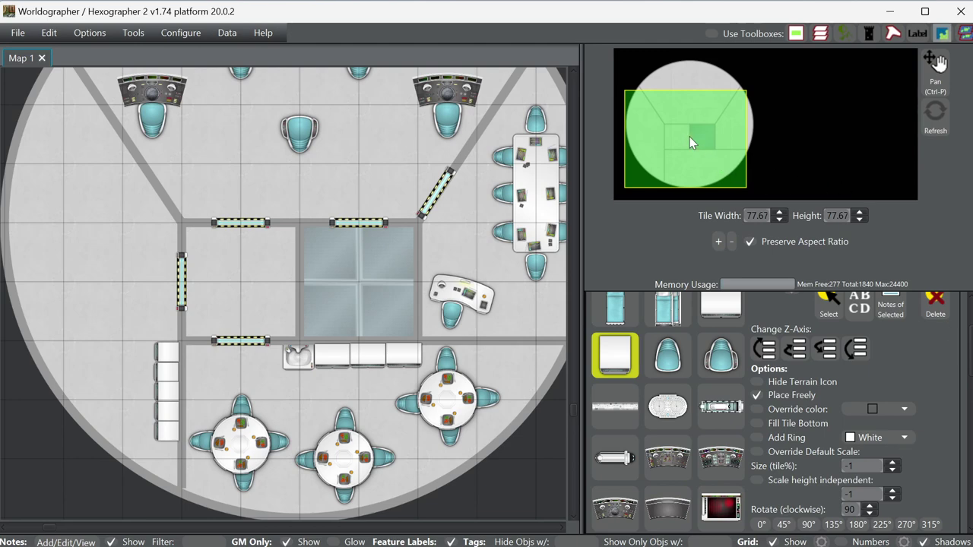
- Switch to shape editing and select the outer circle of the furnished structure to reuse its settings
{"action": "mouse_move", "coordinate": [694, 143]}
{"action": "left_mouse_down"}
{"action": "mouse_move", "coordinate": [687, 118]}
{"action": "mouse_move", "coordinate": [663, 111]}
{"action": "mouse_move", "coordinate": [667, 99]}
{"action": "mouse_move", "coordinate": [717, 121]}
{"action": "mouse_move", "coordinate": [711, 113]}
{"action": "mouse_move", "coordinate": [682, 125]}
{"action": "mouse_move", "coordinate": [668, 144]}
{"action": "mouse_move", "coordinate": [700, 132]}
{"action": "left_mouse_up"}
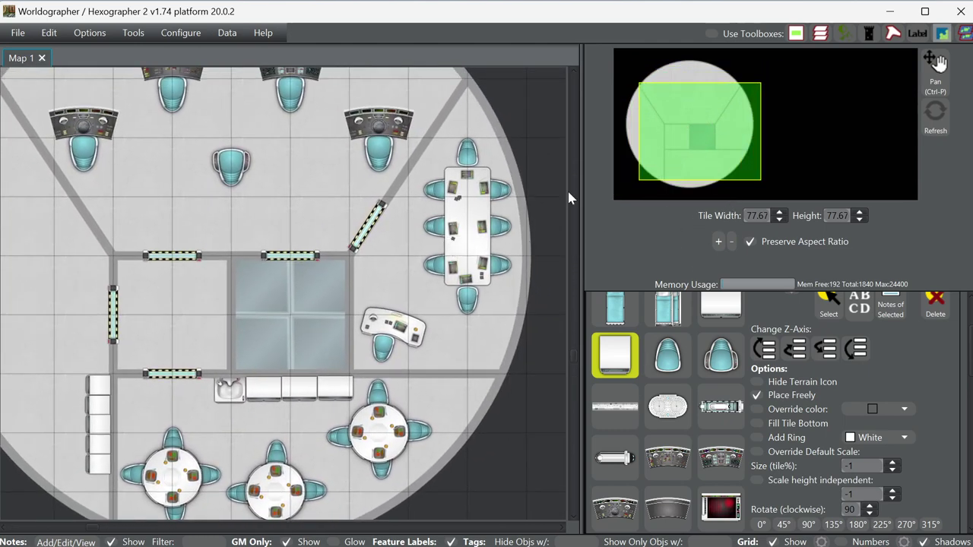
{"action": "scroll", "coordinate": [384, 238], "scroll_direction": "down", "scroll_amount": 3}
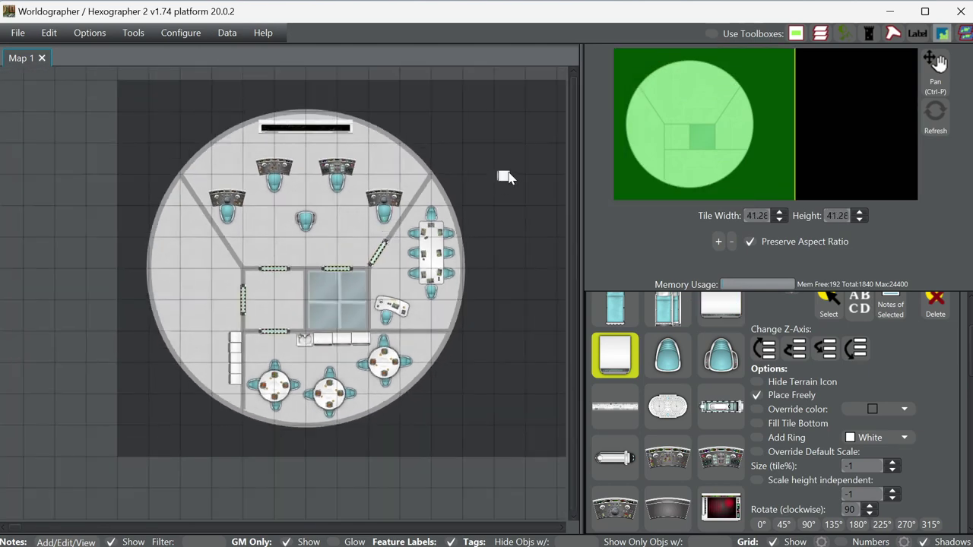
{"action": "left_click_drag", "start_coordinate": [703, 139], "coordinate": [762, 109]}
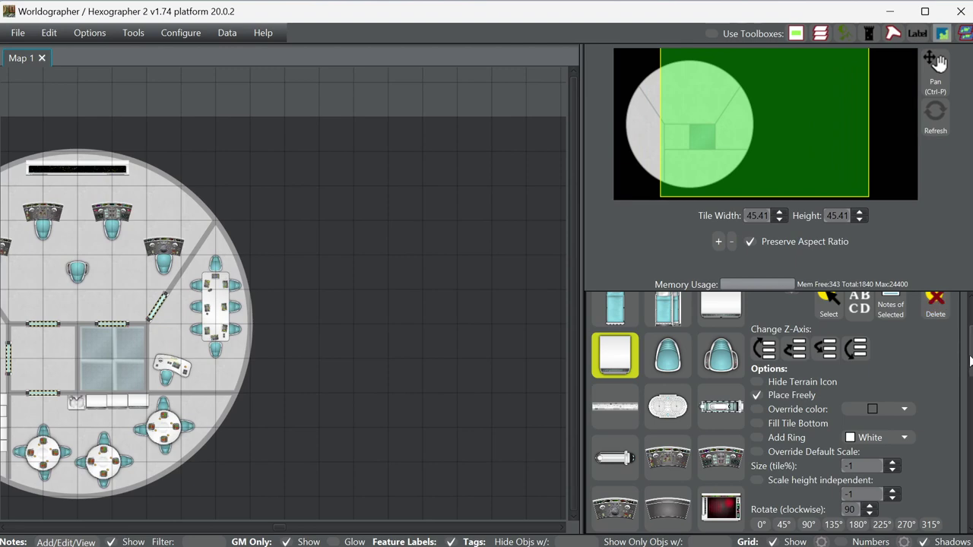
{"action": "left_click_drag", "start_coordinate": [969, 351], "coordinate": [964, 299]}
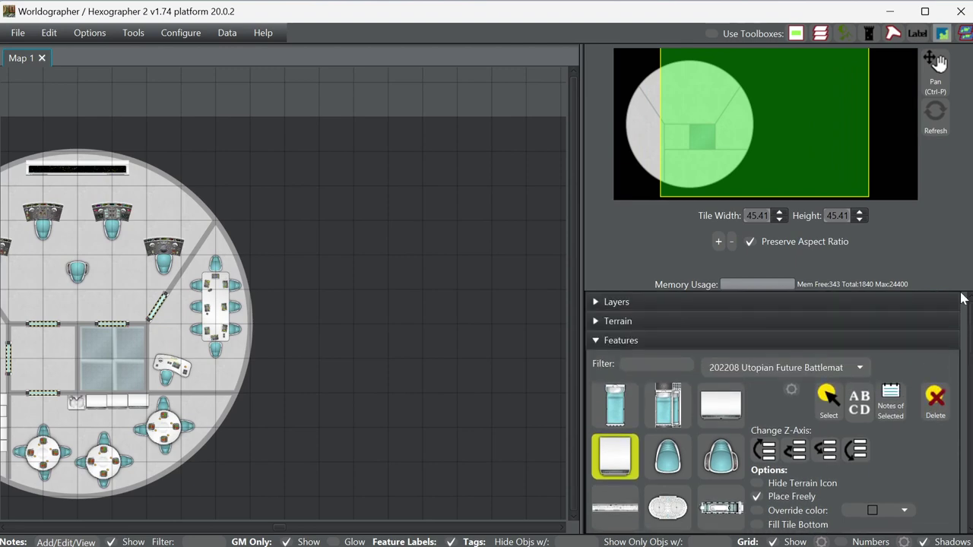
{"action": "left_click", "coordinate": [673, 342]}
{"action": "left_click", "coordinate": [656, 362]}
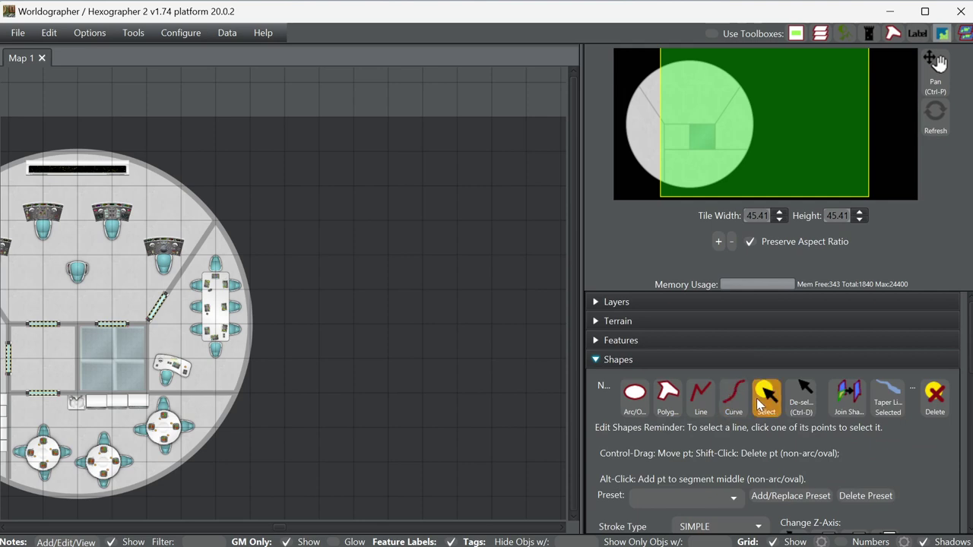
{"action": "left_click", "coordinate": [765, 396]}
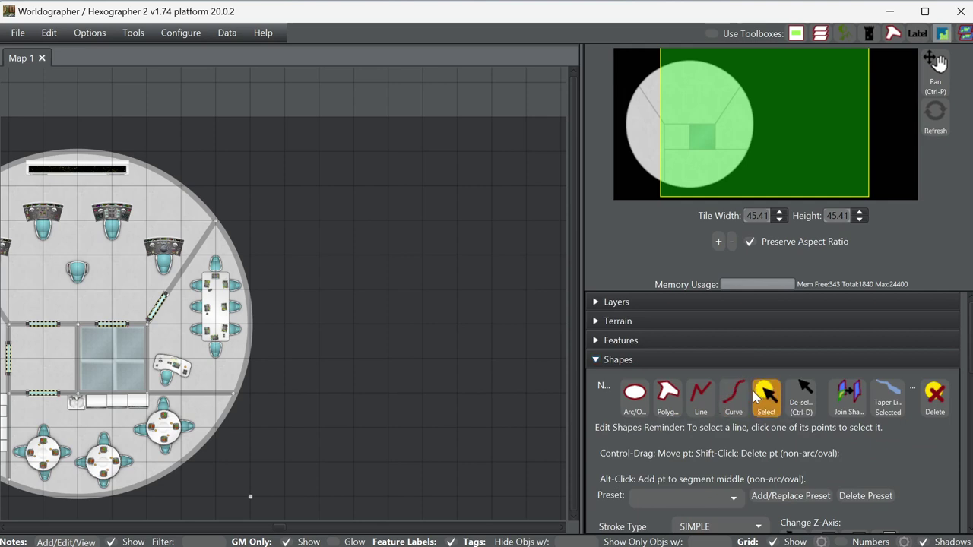
{"action": "left_click", "coordinate": [252, 498]}
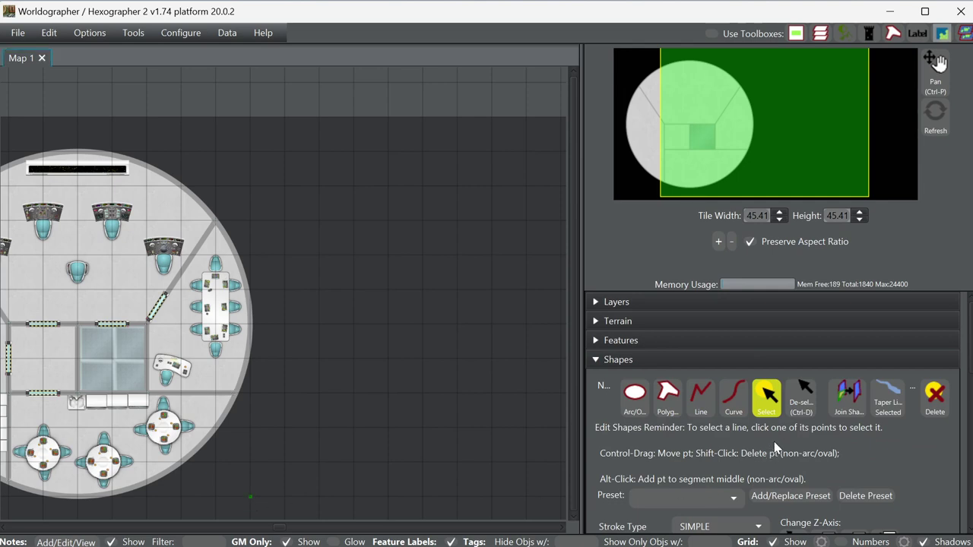
- Draw a second circle about ten grid squares wide in the empty area right of the furnished structure
{"action": "left_click", "coordinate": [634, 393]}
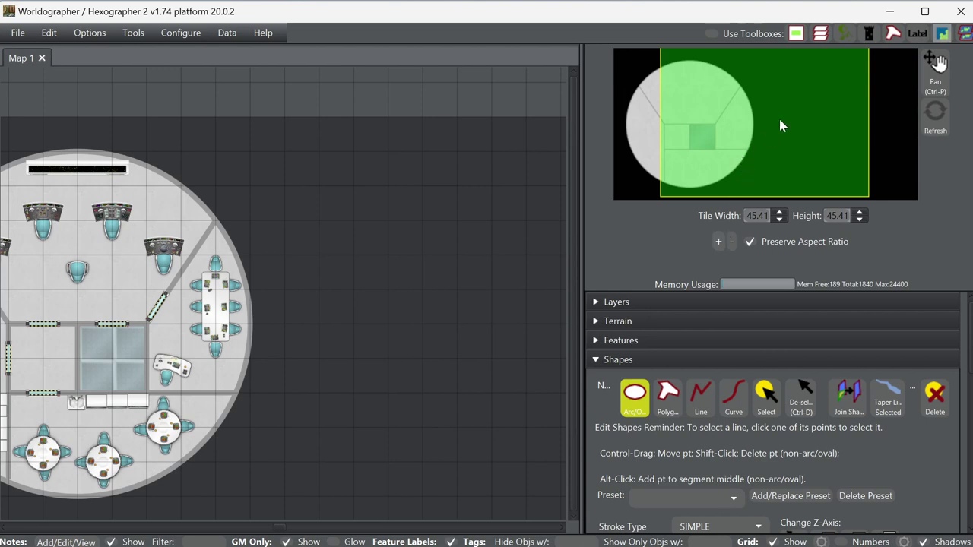
{"action": "left_click_drag", "start_coordinate": [779, 124], "coordinate": [808, 127]}
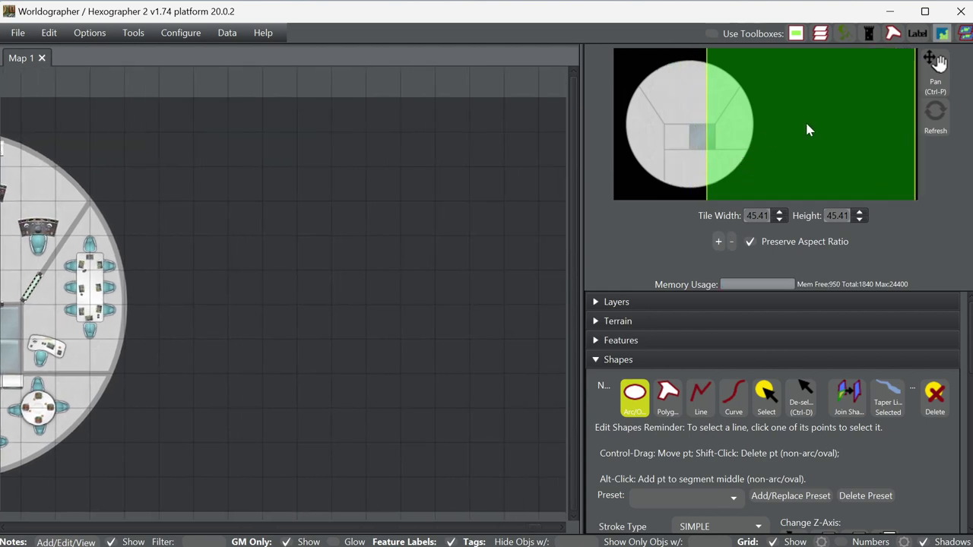
{"action": "left_click", "coordinate": [368, 306]}
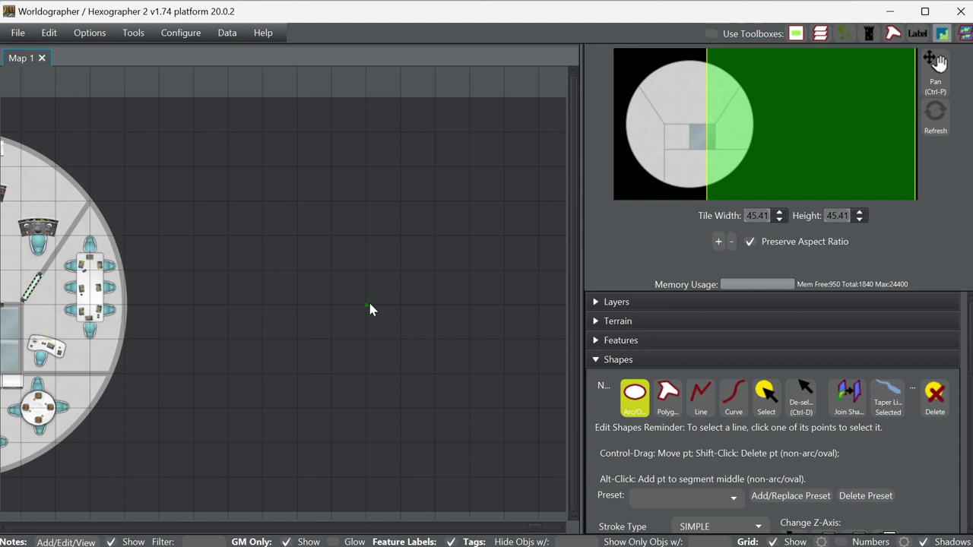
{"action": "left_click", "coordinate": [542, 481]}
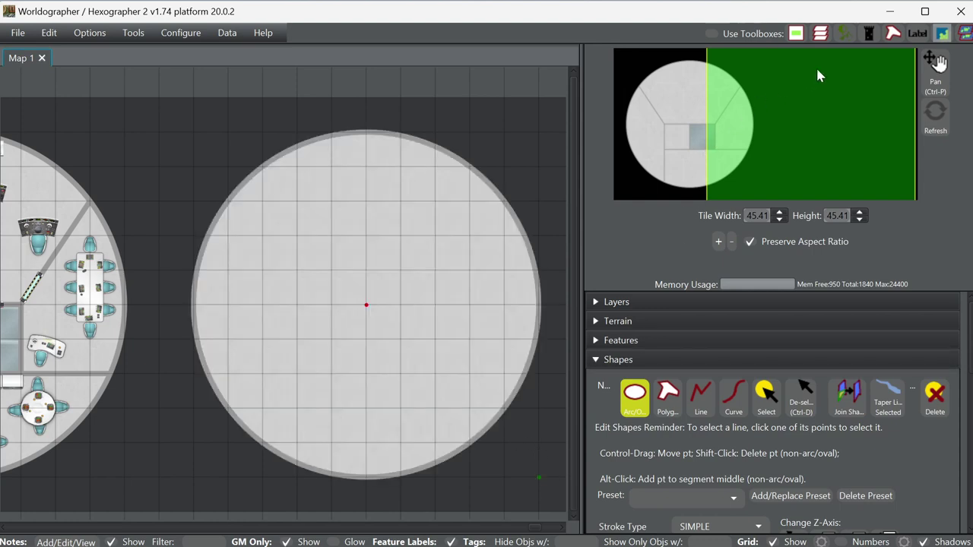
{"action": "left_click", "coordinate": [820, 107]}
{"action": "left_click_drag", "start_coordinate": [822, 97], "coordinate": [775, 128]}
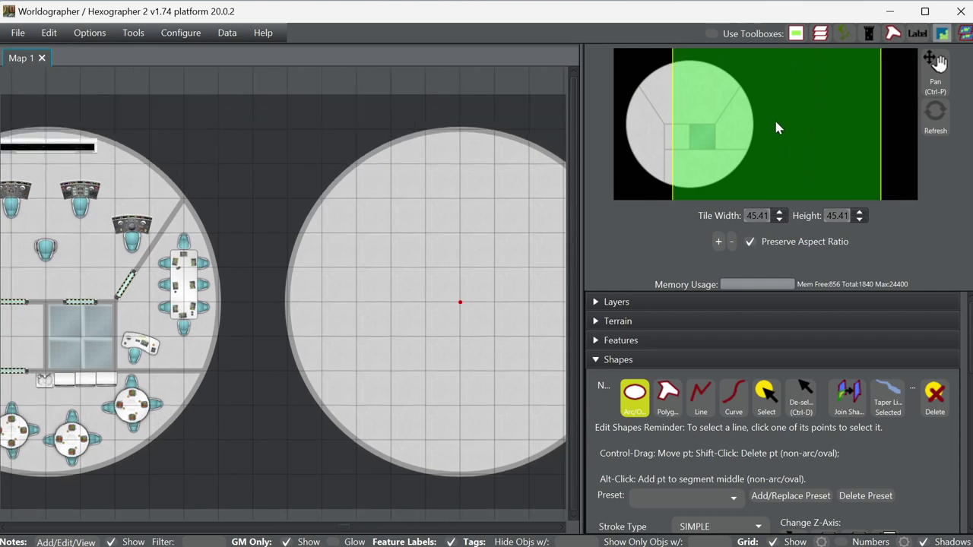
{"action": "left_click", "coordinate": [775, 125]}
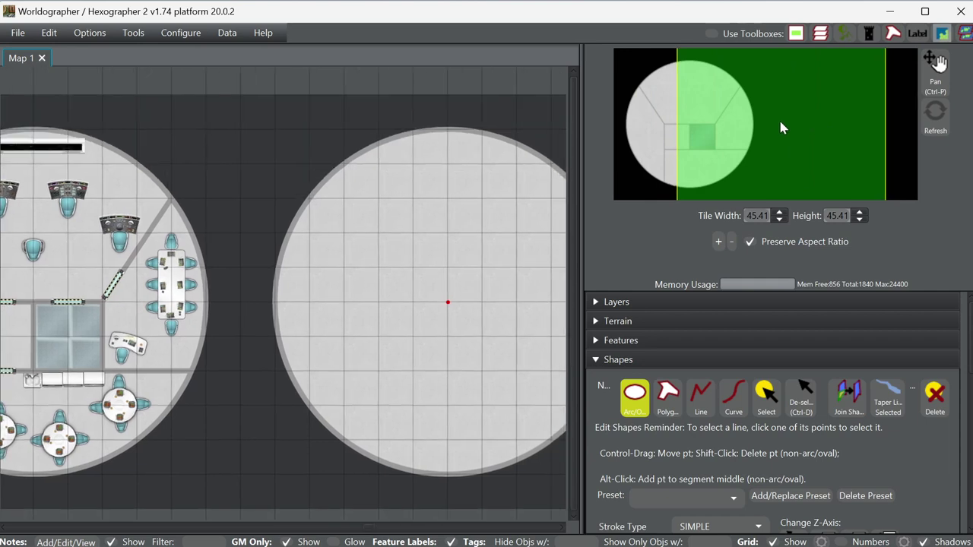
{"action": "left_click_drag", "start_coordinate": [775, 122], "coordinate": [787, 130]}
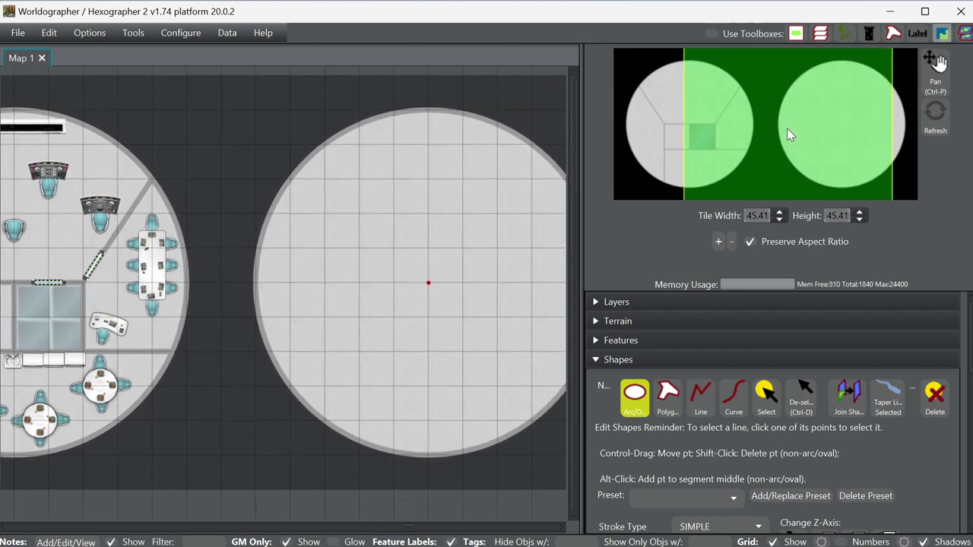
{"action": "left_click", "coordinate": [698, 407]}
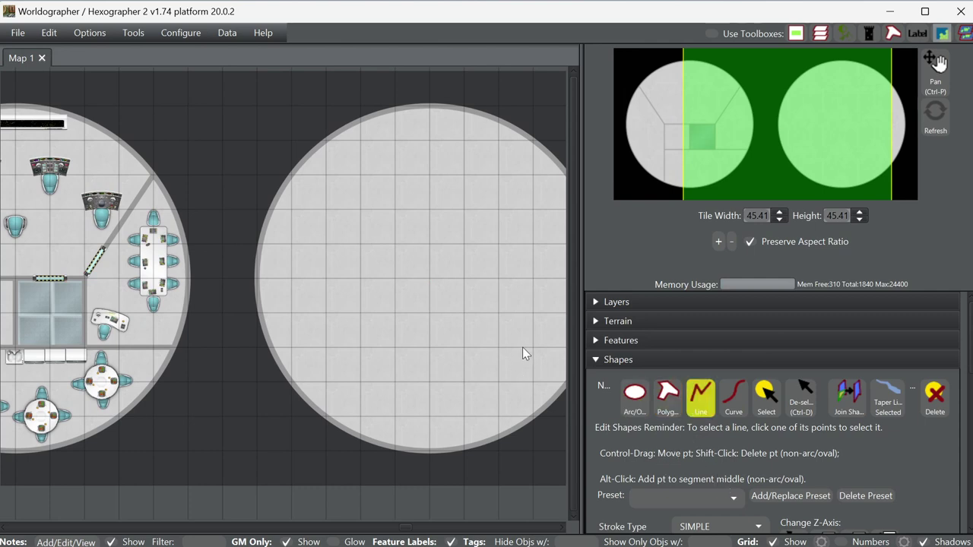
{"action": "left_click", "coordinate": [430, 279]}
{"action": "left_click", "coordinate": [430, 350]}
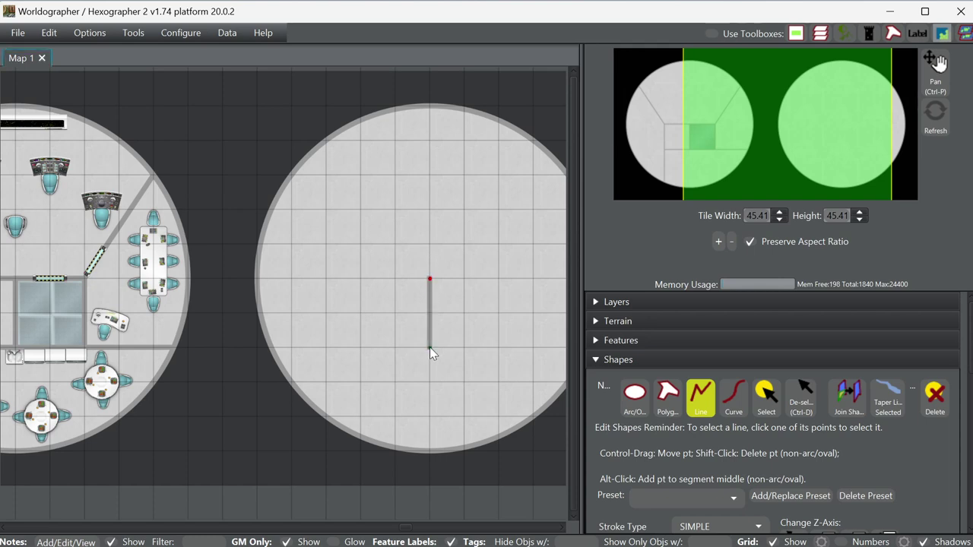
{"action": "left_click", "coordinate": [500, 348]}
{"action": "left_click", "coordinate": [500, 278]}
{"action": "left_click", "coordinate": [936, 410]}
- Draw a two-by-two-square polygon room in the second circle, with its upper-left corner at the circle's centre
{"action": "left_click", "coordinate": [664, 408]}
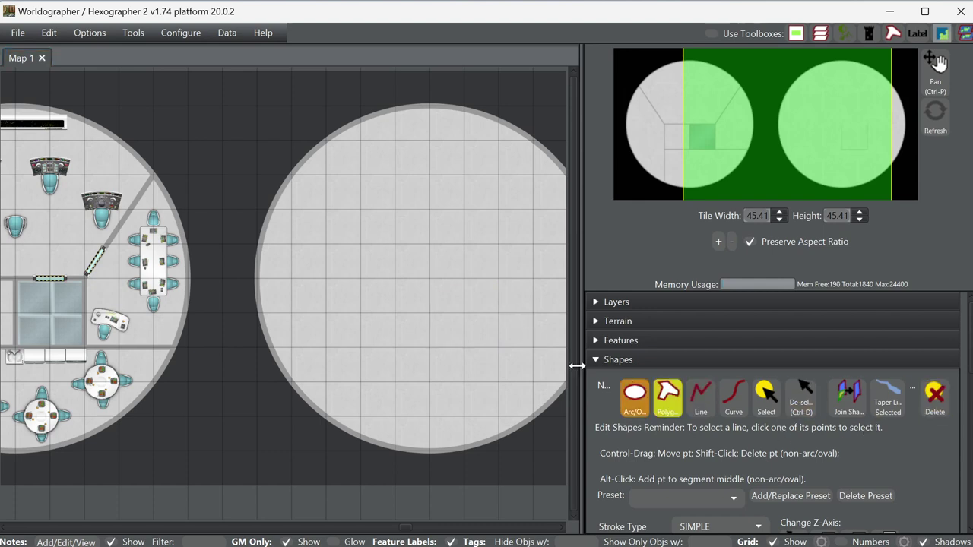
{"action": "left_click", "coordinate": [430, 278]}
{"action": "left_click", "coordinate": [430, 348]}
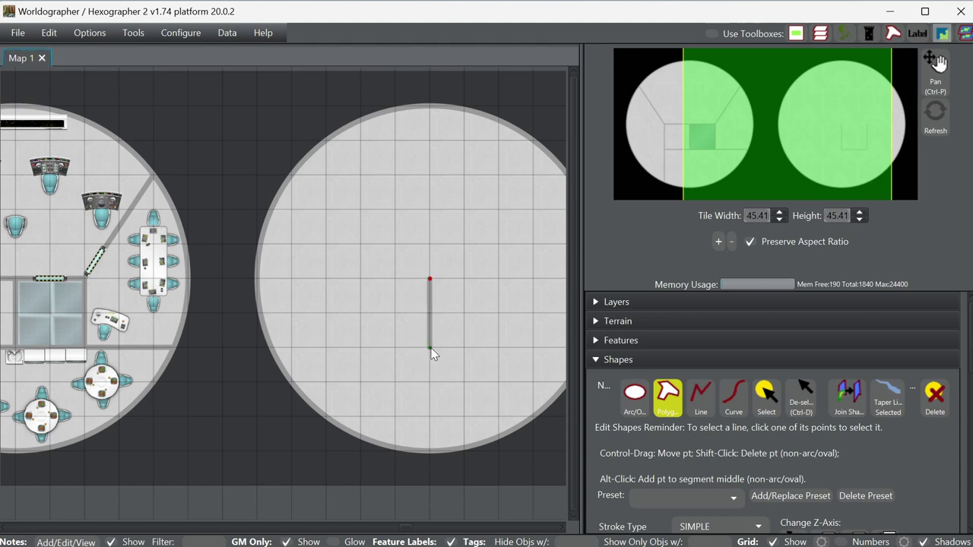
{"action": "left_click", "coordinate": [499, 348]}
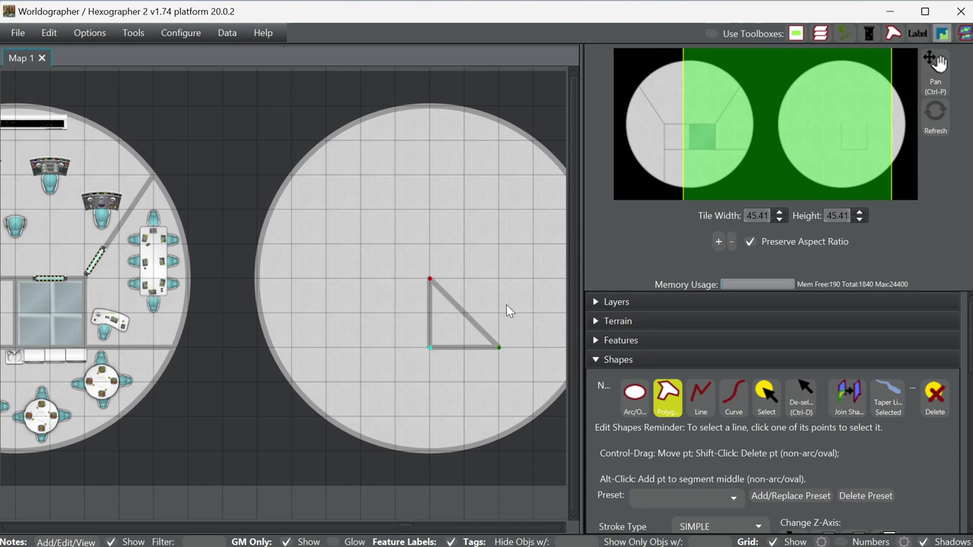
{"action": "left_click", "coordinate": [499, 278]}
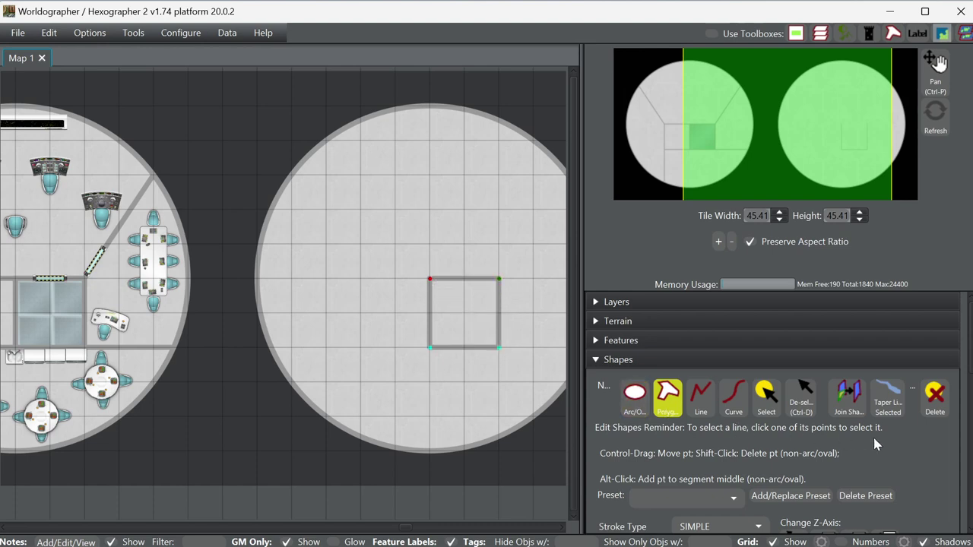
- Fill the new square room with the bluish glass-panel texture Space Floor Deck J--300
{"action": "scroll", "coordinate": [881, 443], "scroll_direction": "down", "scroll_amount": 3}
{"action": "scroll", "coordinate": [894, 442], "scroll_direction": "down", "scroll_amount": 3}
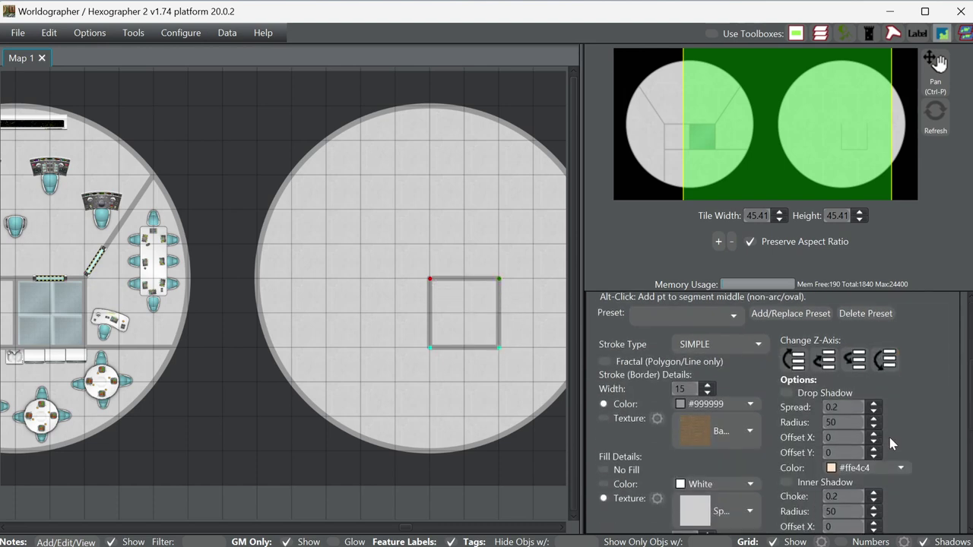
{"action": "left_click", "coordinate": [724, 510]}
{"action": "left_click", "coordinate": [732, 546]}
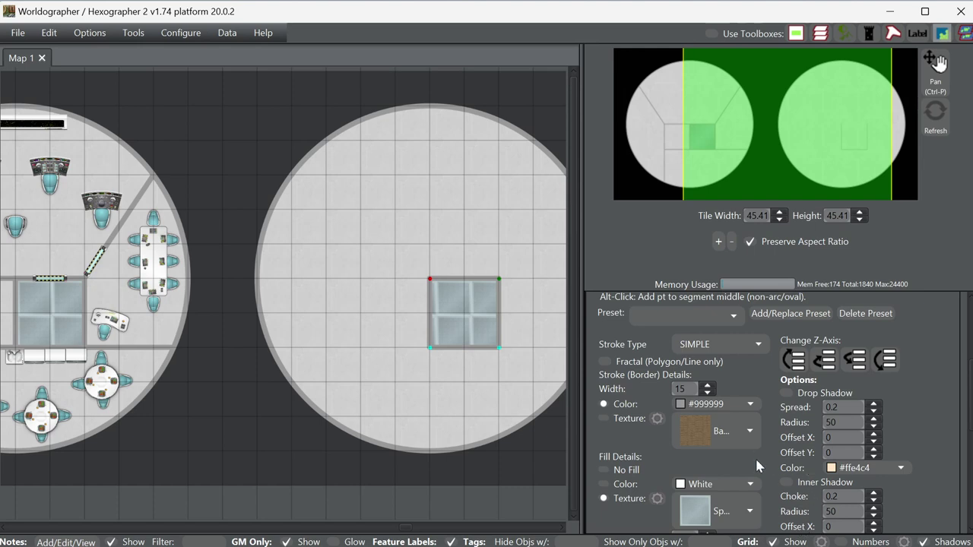
- Open the texture configuration and adjust the width of the Space Floor Deck J--300 texture
{"action": "scroll", "coordinate": [787, 486], "scroll_direction": "down", "scroll_amount": 1}
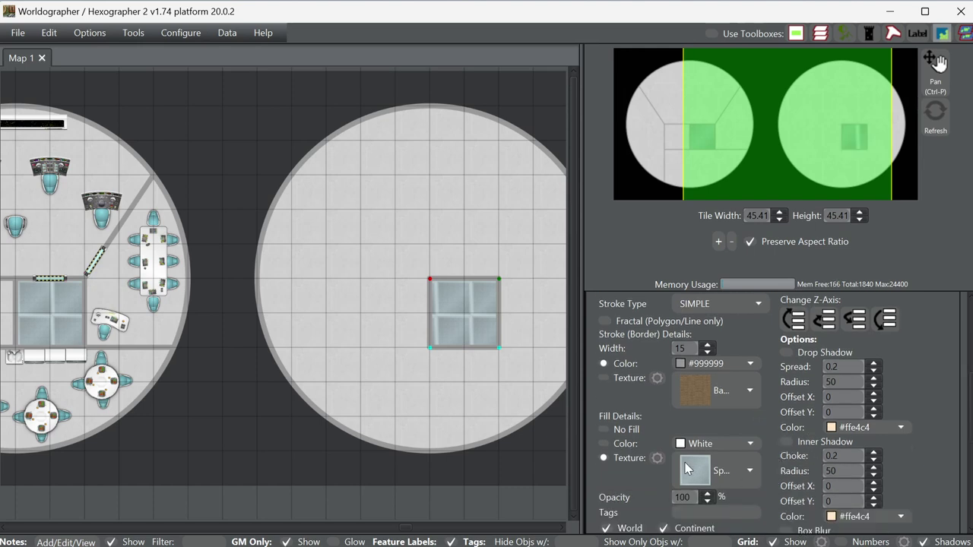
{"action": "left_click", "coordinate": [658, 459]}
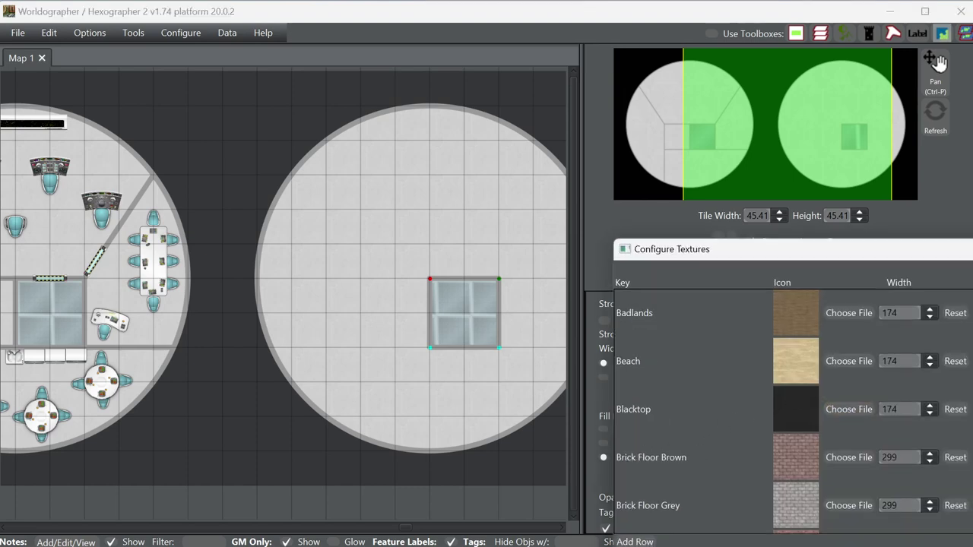
{"action": "scroll", "coordinate": [643, 314], "scroll_direction": "down", "scroll_amount": 15}
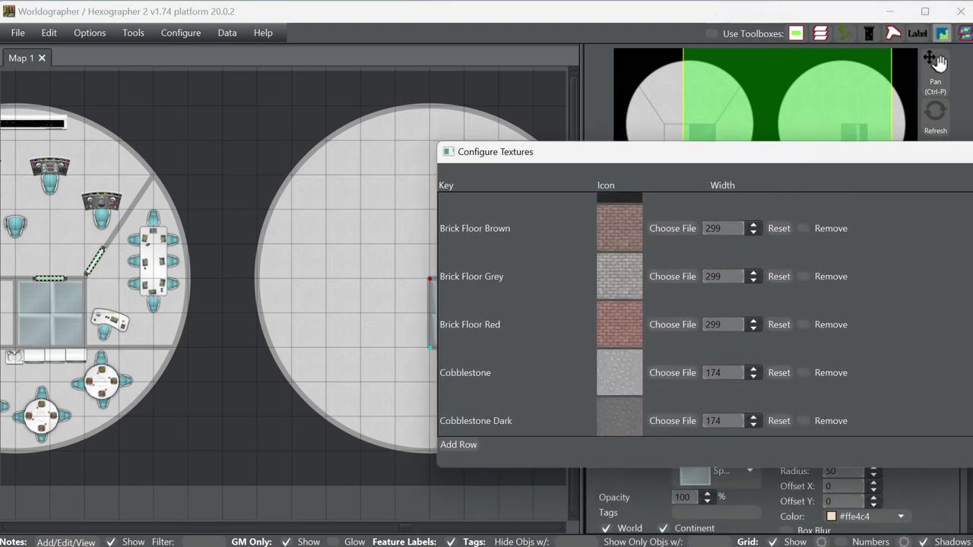
{"action": "scroll", "coordinate": [643, 314], "scroll_direction": "up", "scroll_amount": 1}
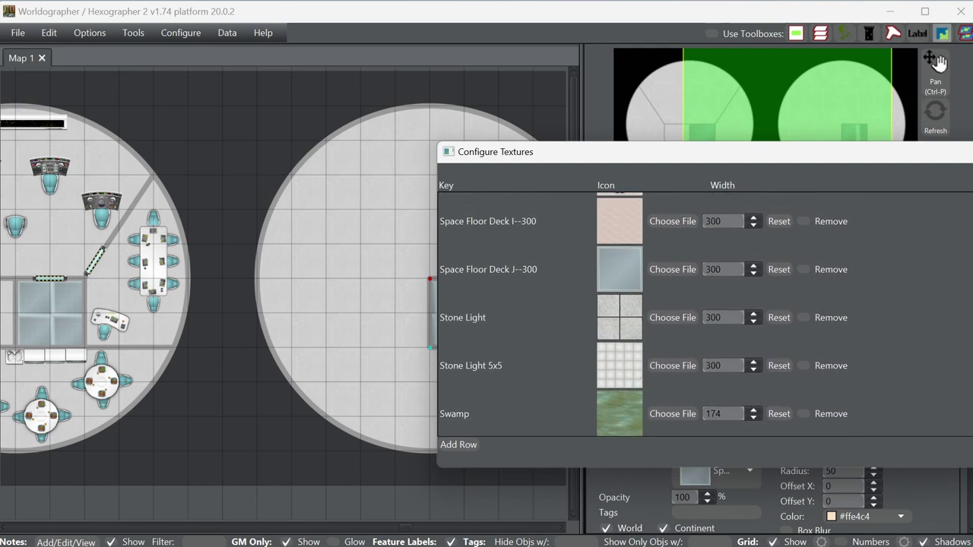
{"action": "left_click", "coordinate": [753, 274]}
{"action": "key", "text": "Escape"}
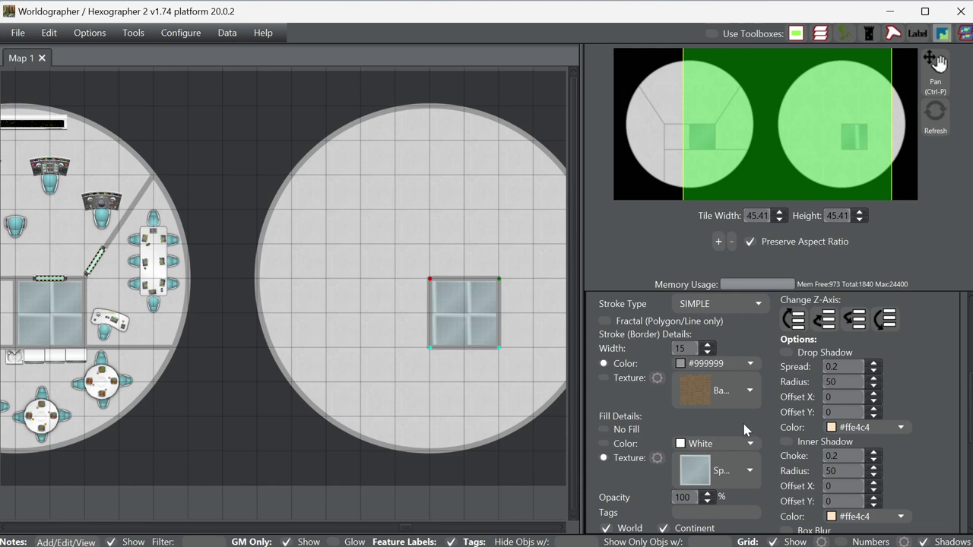
- Try a different fill texture on the square in the unfurnished circle and restore the bluish glass-like texture
{"action": "left_click", "coordinate": [731, 472]}
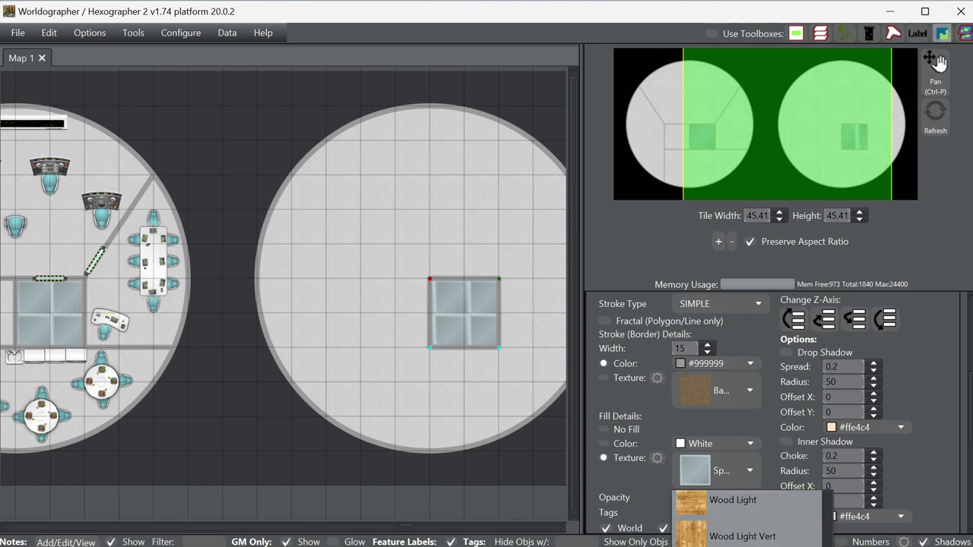
{"action": "key", "text": "Down"}
{"action": "key", "text": "Return"}
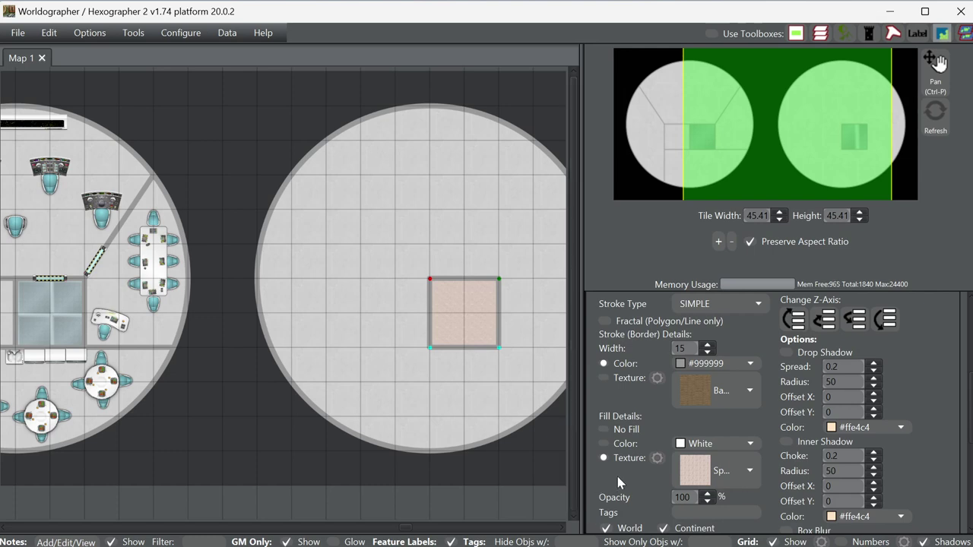
{"action": "left_click", "coordinate": [718, 471]}
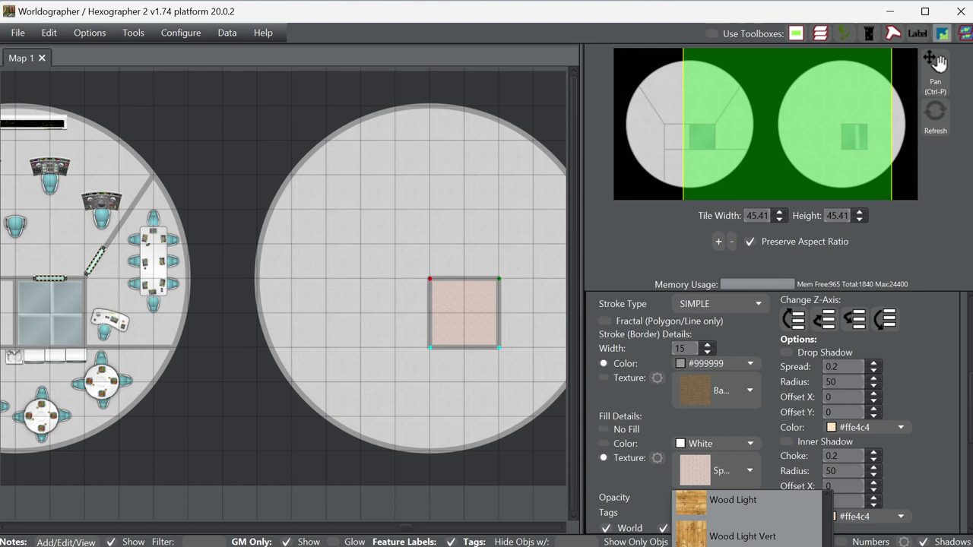
{"action": "key", "text": "Up"}
{"action": "key", "text": "Return"}
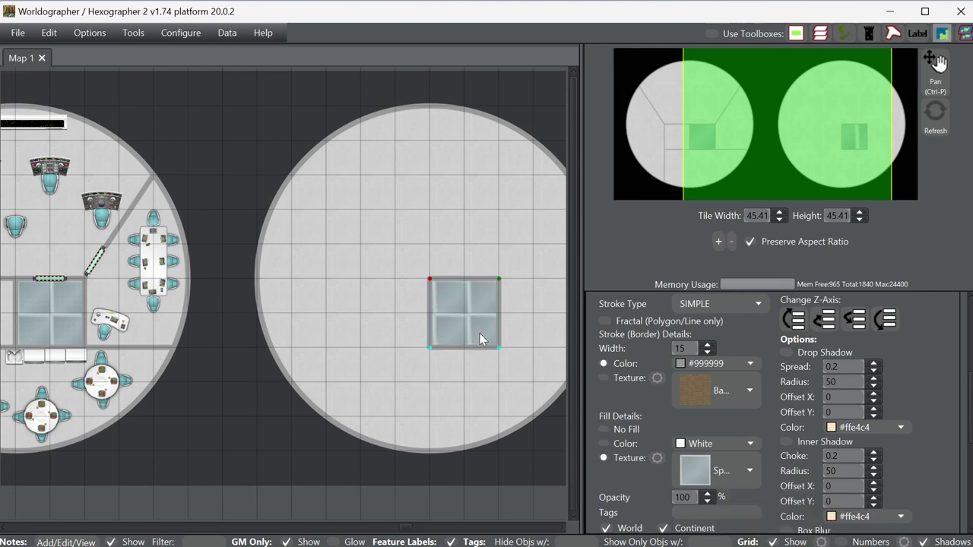
- Set the line join of the square in the unfurnished circle to MITER
{"action": "scroll", "coordinate": [459, 305], "scroll_direction": "up", "scroll_amount": 5}
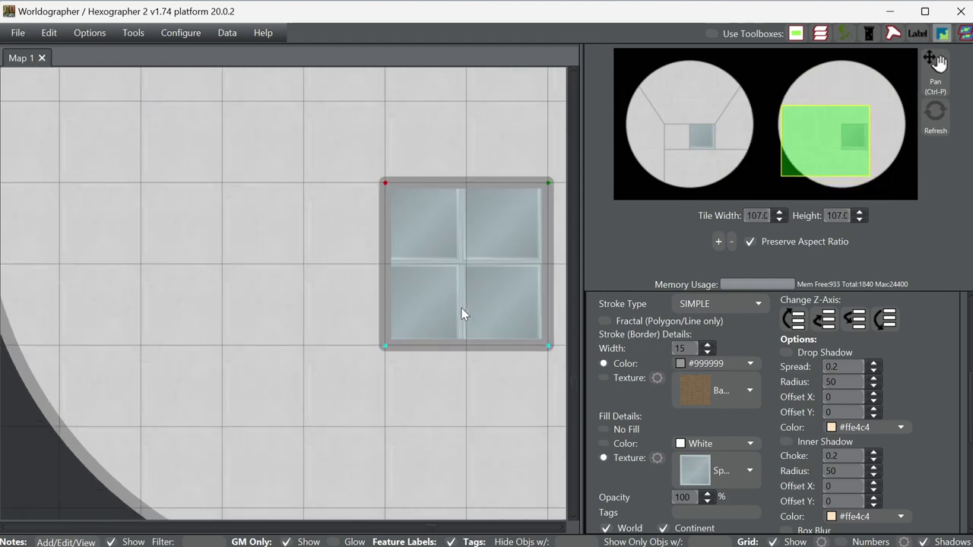
{"action": "scroll", "coordinate": [462, 314], "scroll_direction": "up", "scroll_amount": 1}
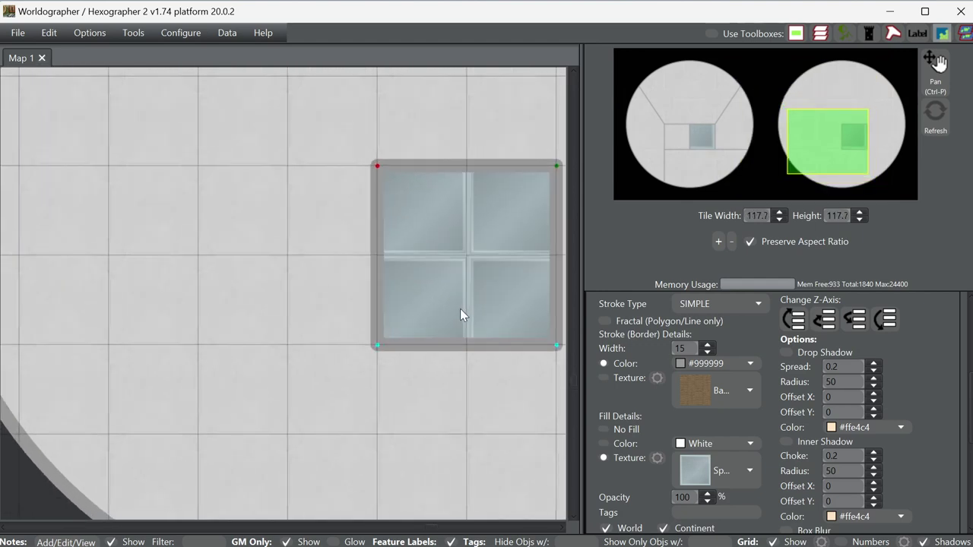
{"action": "scroll", "coordinate": [624, 420], "scroll_direction": "down", "scroll_amount": 5}
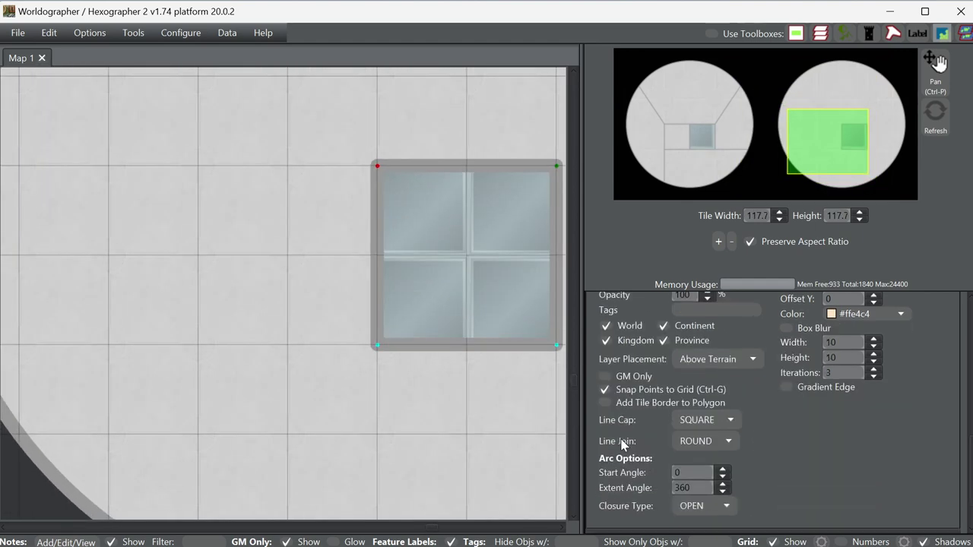
{"action": "left_click", "coordinate": [736, 443]}
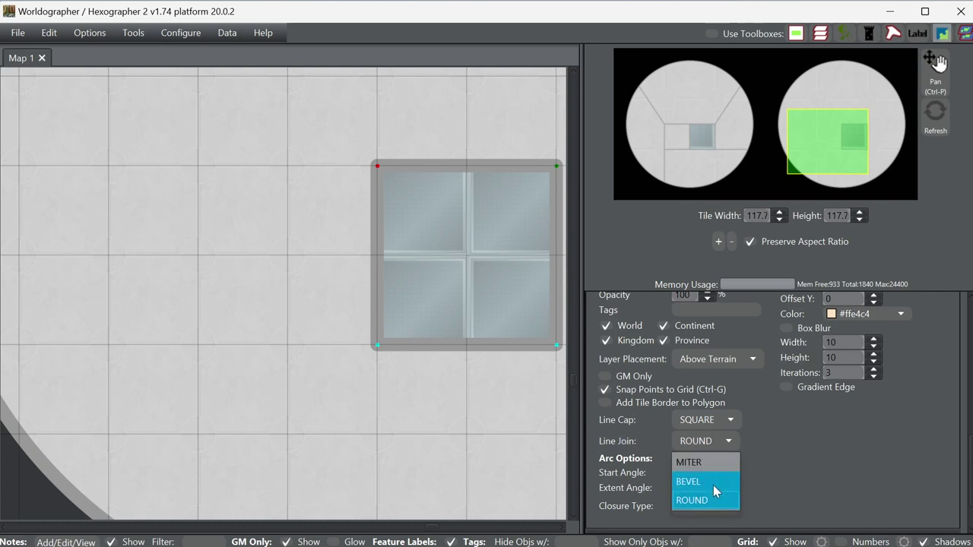
{"action": "left_click", "coordinate": [715, 470]}
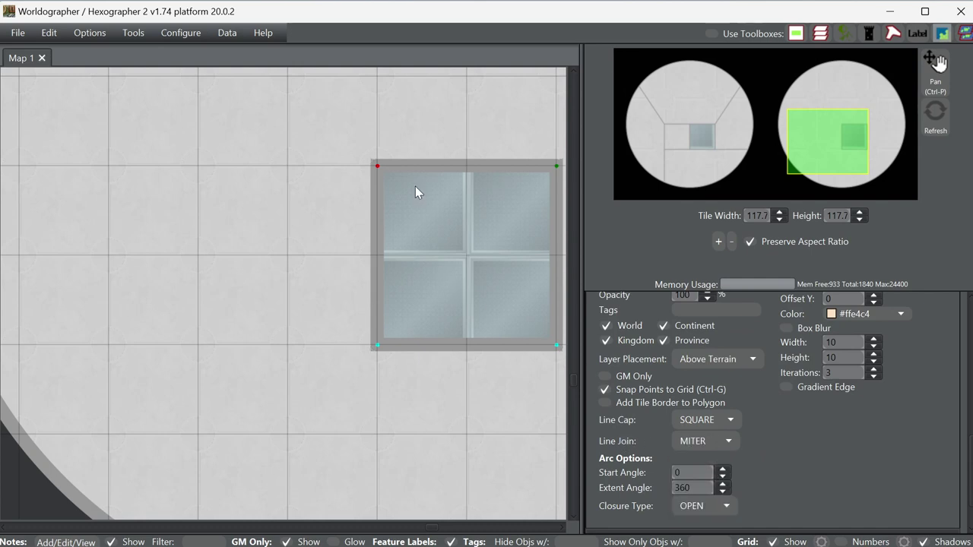
- Examine how the square's border corners and fill texture look at different zoom levels
{"action": "scroll", "coordinate": [492, 326], "scroll_direction": "down", "scroll_amount": 5}
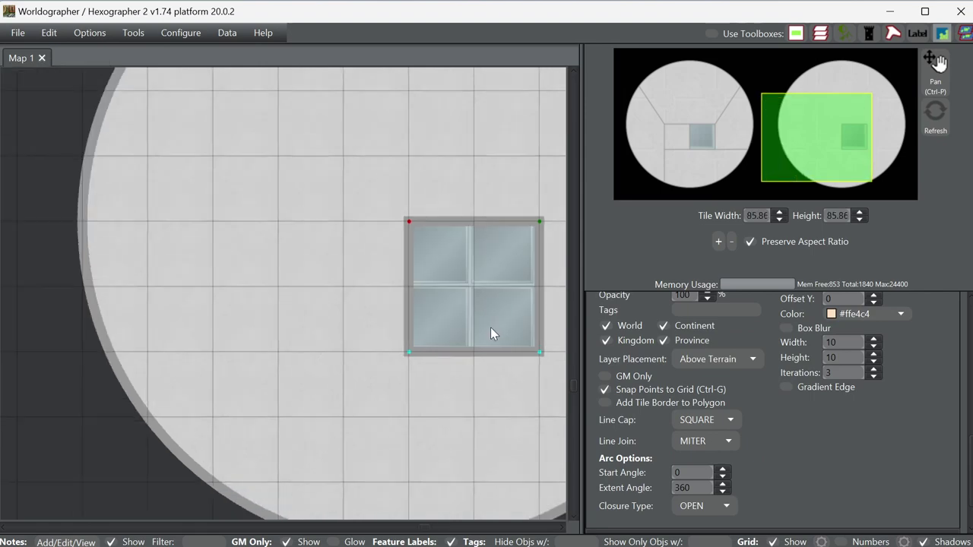
{"action": "scroll", "coordinate": [490, 327], "scroll_direction": "down", "scroll_amount": 1}
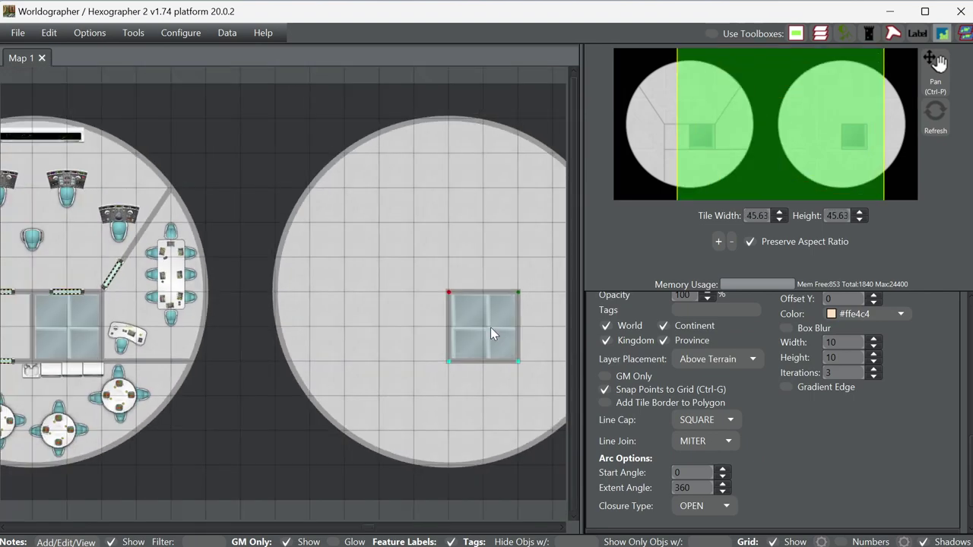
{"action": "scroll", "coordinate": [491, 325], "scroll_direction": "down", "scroll_amount": 1}
{"action": "scroll", "coordinate": [491, 326], "scroll_direction": "up", "scroll_amount": 1}
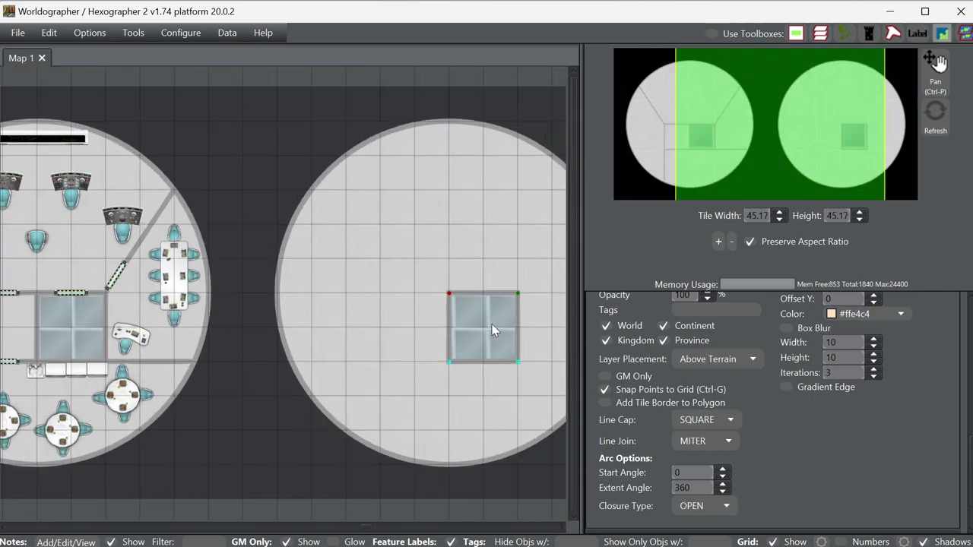
{"action": "scroll", "coordinate": [491, 329], "scroll_direction": "up", "scroll_amount": 2}
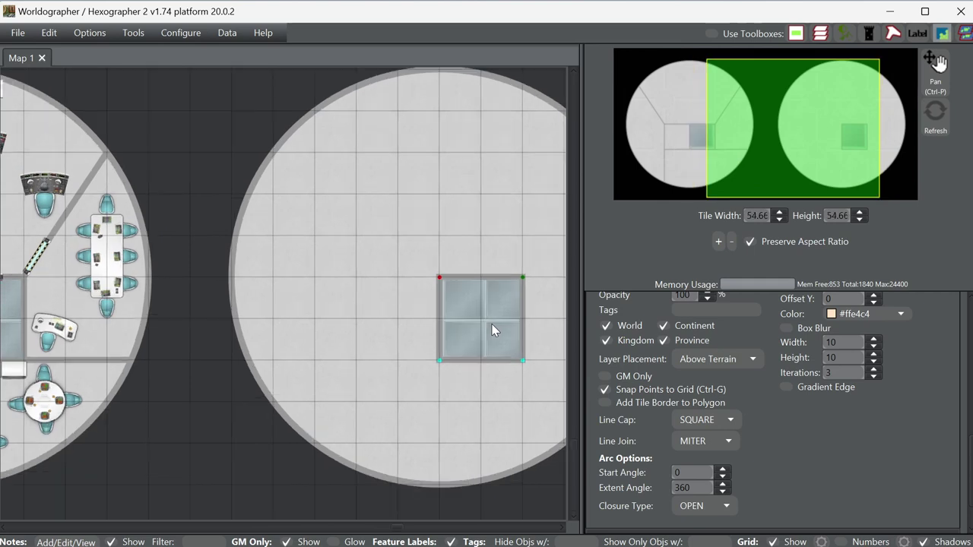
{"action": "scroll", "coordinate": [491, 329], "scroll_direction": "up", "scroll_amount": 1}
{"action": "scroll", "coordinate": [491, 329], "scroll_direction": "up", "scroll_amount": 1}
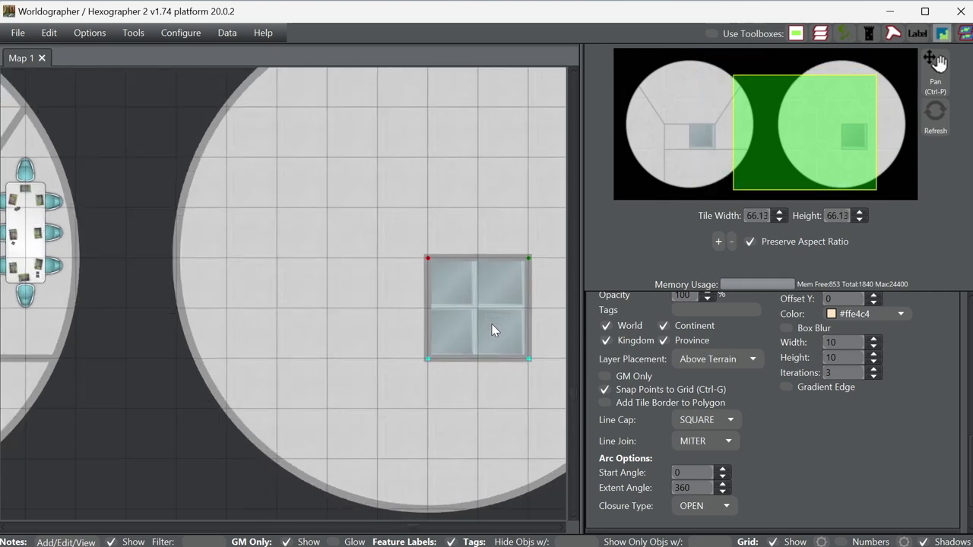
{"action": "scroll", "coordinate": [491, 330], "scroll_direction": "up", "scroll_amount": 2}
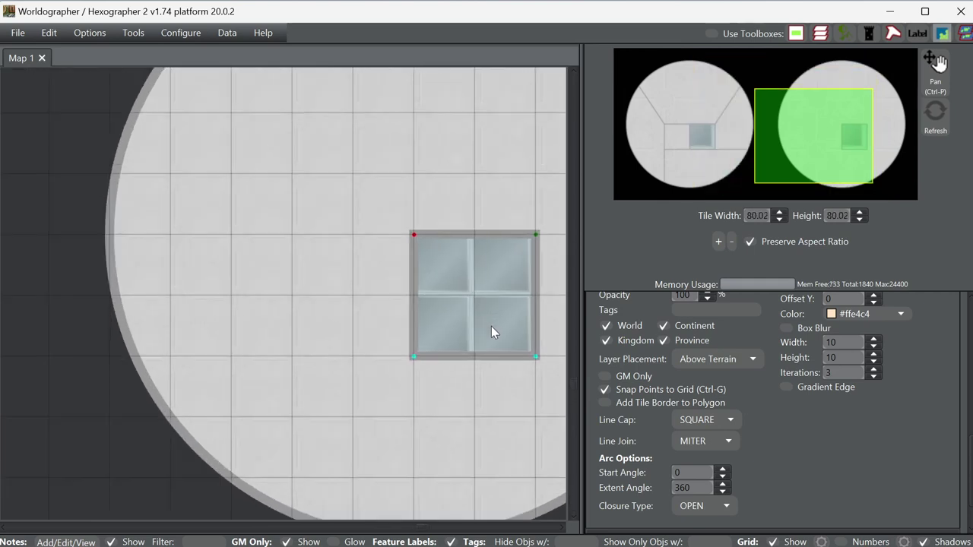
{"action": "scroll", "coordinate": [491, 328], "scroll_direction": "down", "scroll_amount": 3}
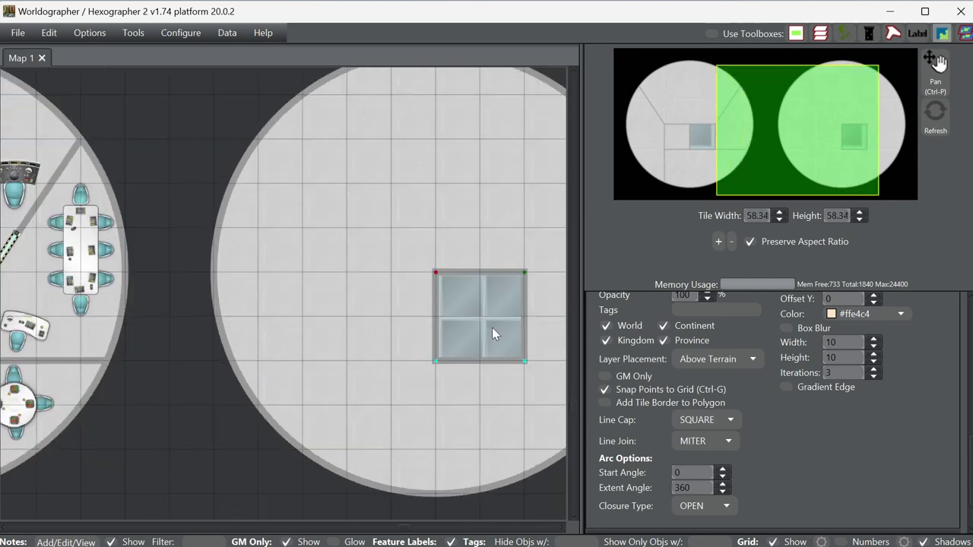
{"action": "scroll", "coordinate": [523, 291], "scroll_direction": "down", "scroll_amount": 2}
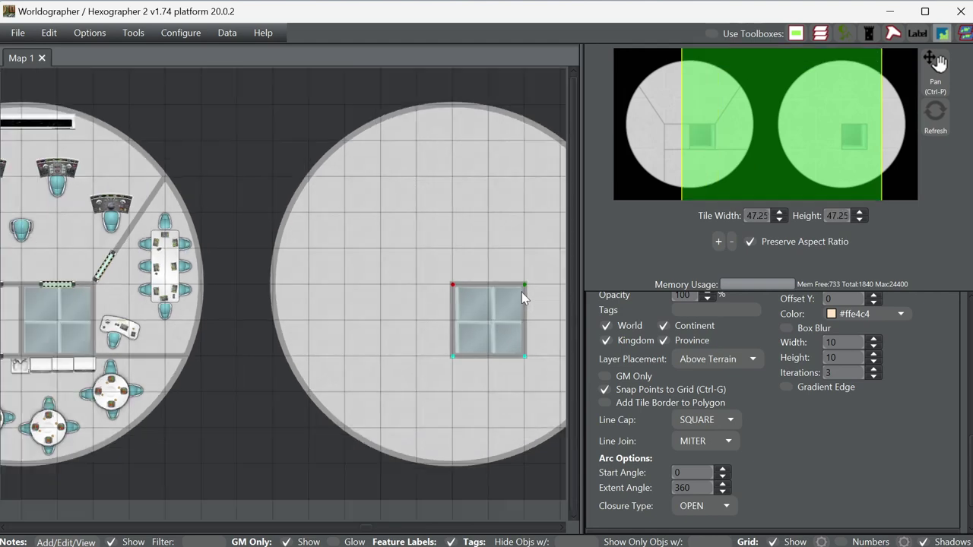
{"action": "scroll", "coordinate": [521, 292], "scroll_direction": "up", "scroll_amount": 1}
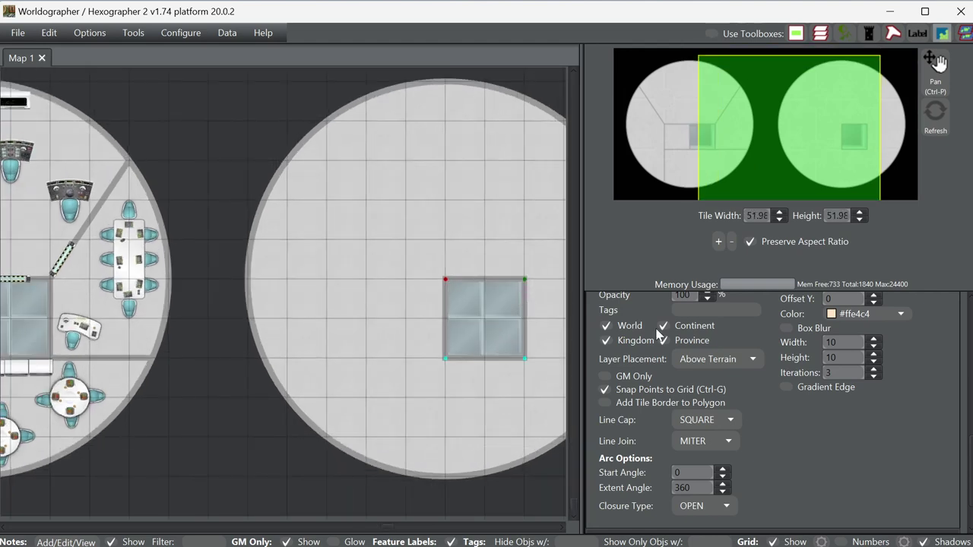
- Replace the texture fill of the square in the unfurnished circle with the solid color #cce6ff
{"action": "scroll", "coordinate": [790, 405], "scroll_direction": "up", "scroll_amount": 2}
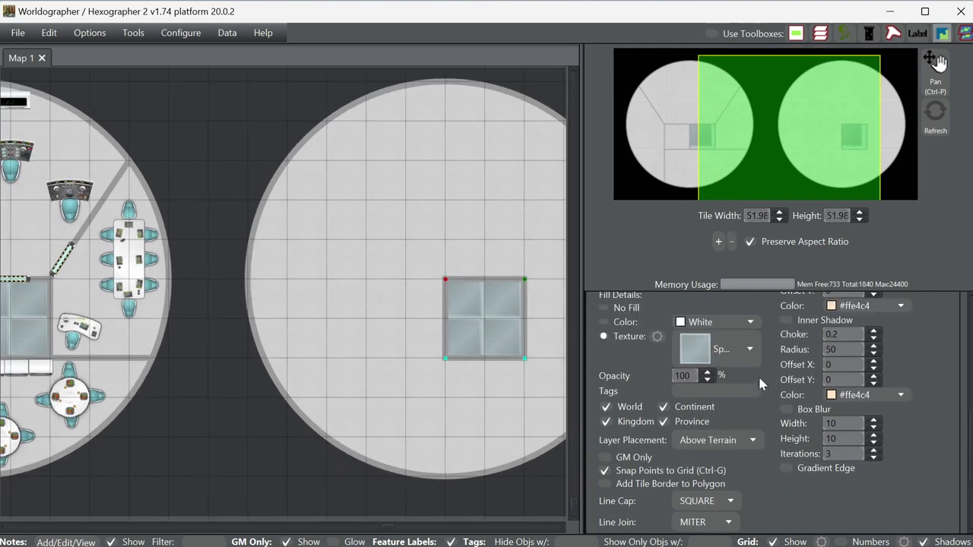
{"action": "left_click", "coordinate": [628, 323]}
{"action": "left_click", "coordinate": [699, 325]}
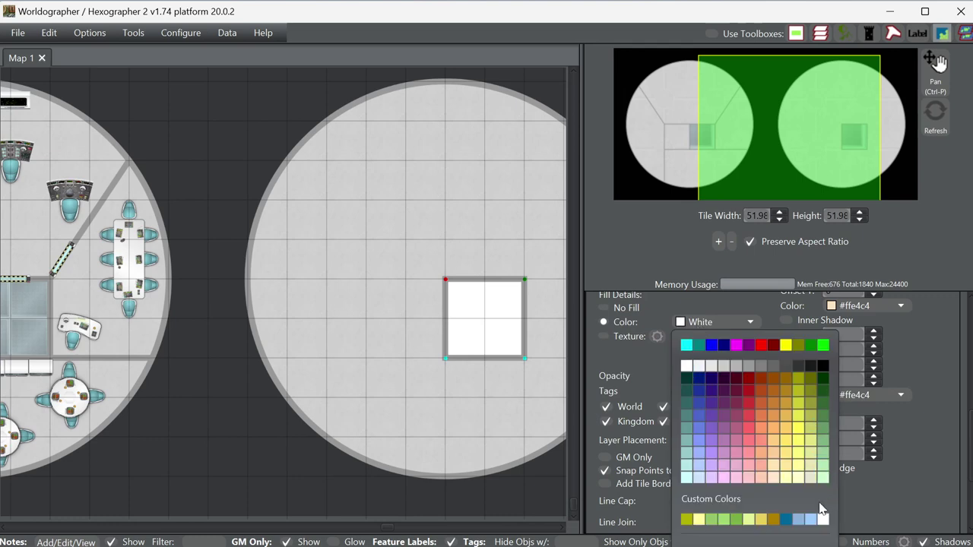
{"action": "left_click", "coordinate": [699, 478]}
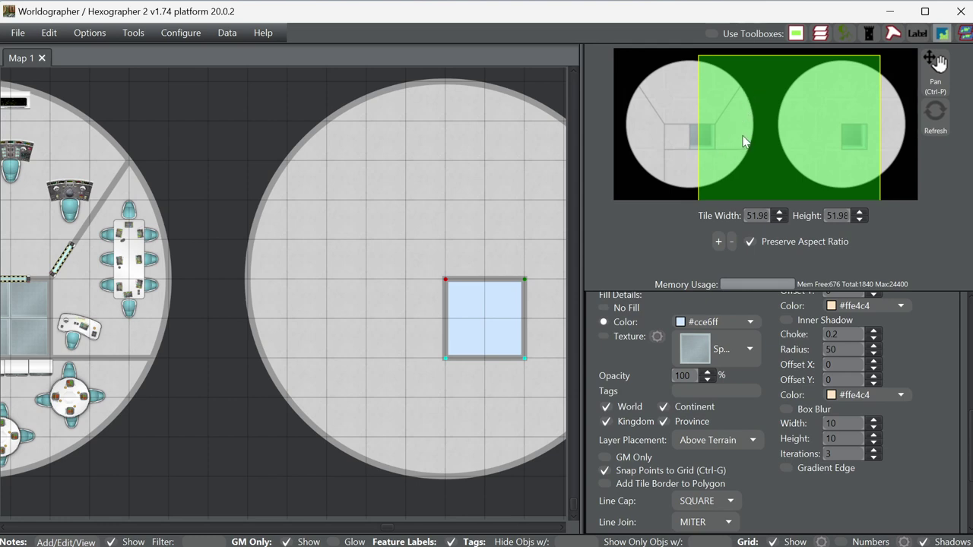
- Select only the textured square in the furnished circle by pulling its upper-left corner away from the overlapping wall point and moving it back
{"action": "left_click_drag", "start_coordinate": [745, 142], "coordinate": [725, 135]}
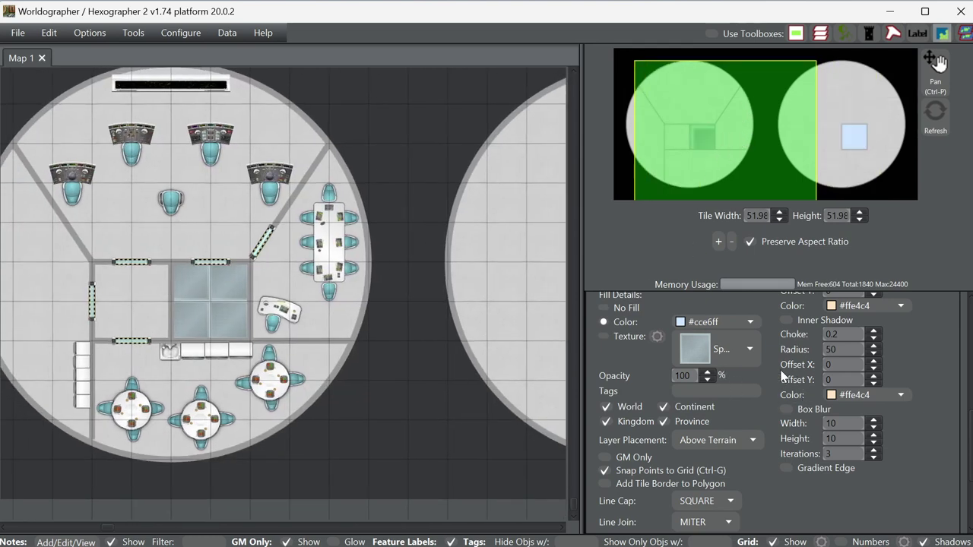
{"action": "scroll", "coordinate": [769, 378], "scroll_direction": "up", "scroll_amount": 5}
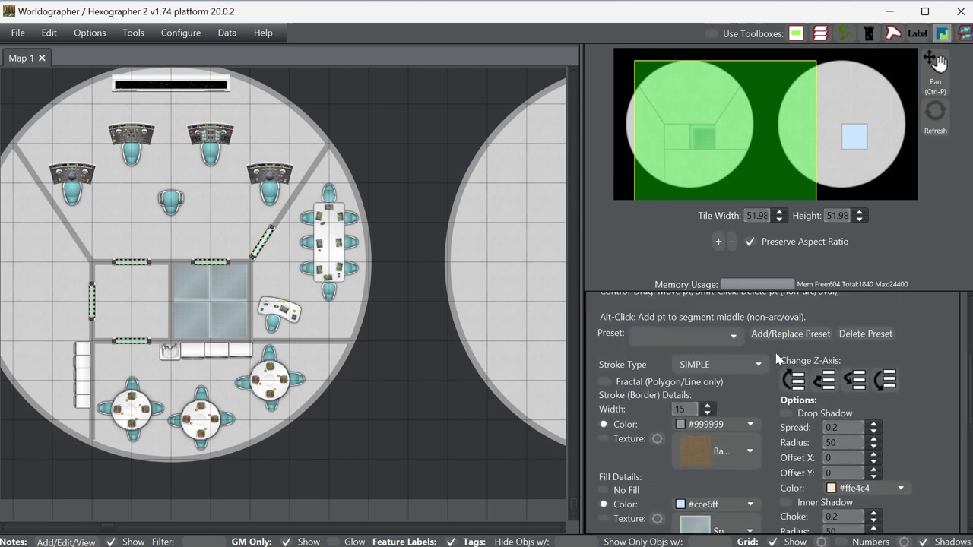
{"action": "scroll", "coordinate": [777, 357], "scroll_direction": "up", "scroll_amount": 3}
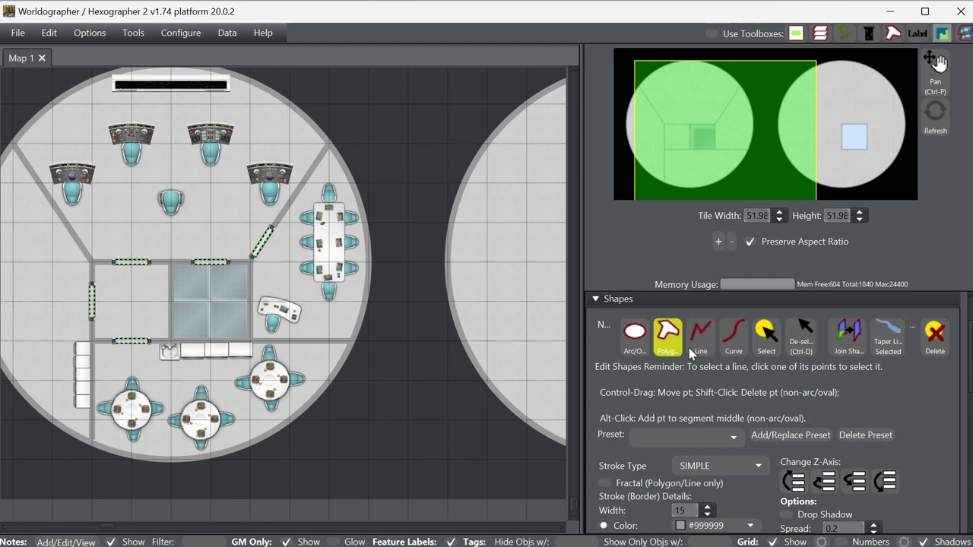
{"action": "left_click", "coordinate": [760, 336]}
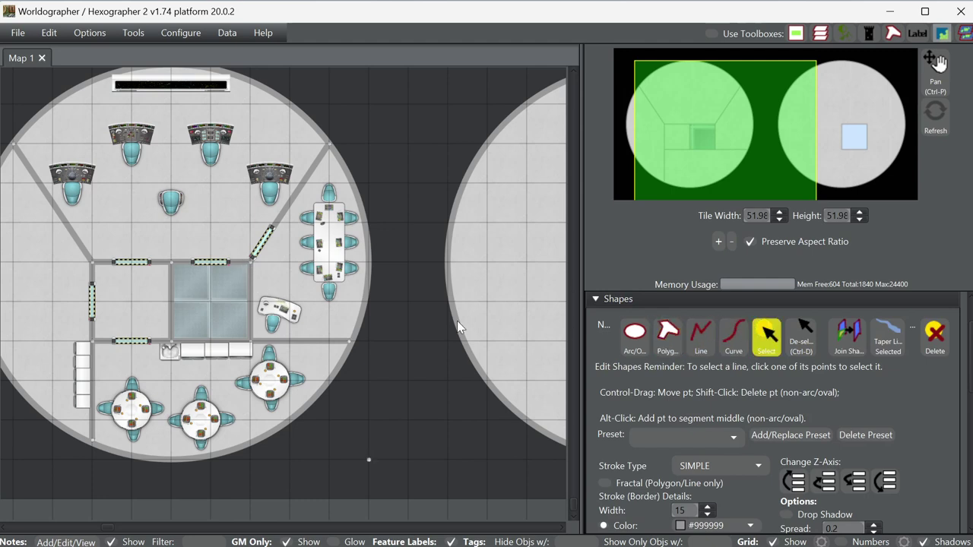
{"action": "left_click", "coordinate": [170, 260]}
{"action": "left_click_drag", "start_coordinate": [171, 260], "coordinate": [190, 243]}
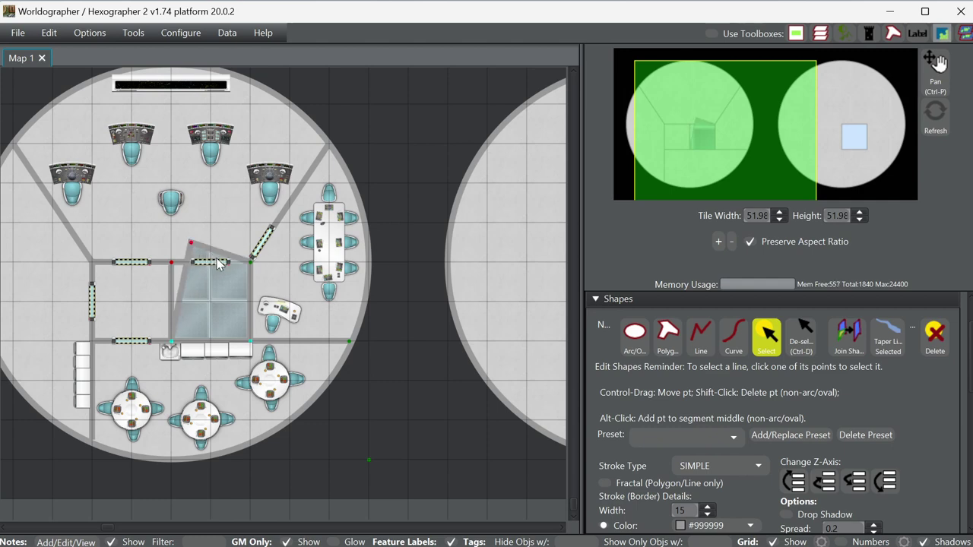
{"action": "left_click", "coordinate": [203, 247]}
{"action": "left_click_drag", "start_coordinate": [190, 243], "coordinate": [174, 263]}
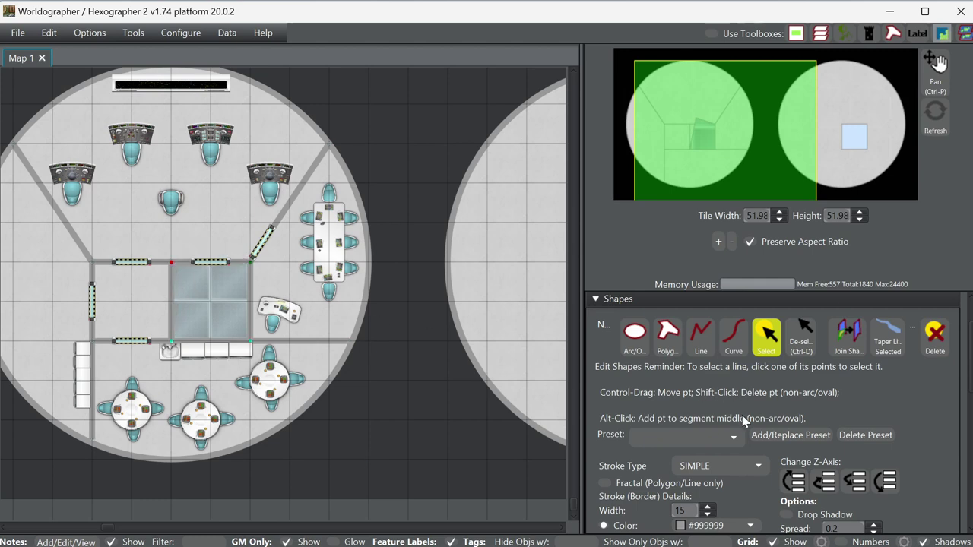
- Switch the selected square in the furnished circle from its texture fill to the solid color #cce6ff
{"action": "scroll", "coordinate": [738, 414], "scroll_direction": "down", "scroll_amount": 3}
{"action": "scroll", "coordinate": [735, 422], "scroll_direction": "down", "scroll_amount": 1}
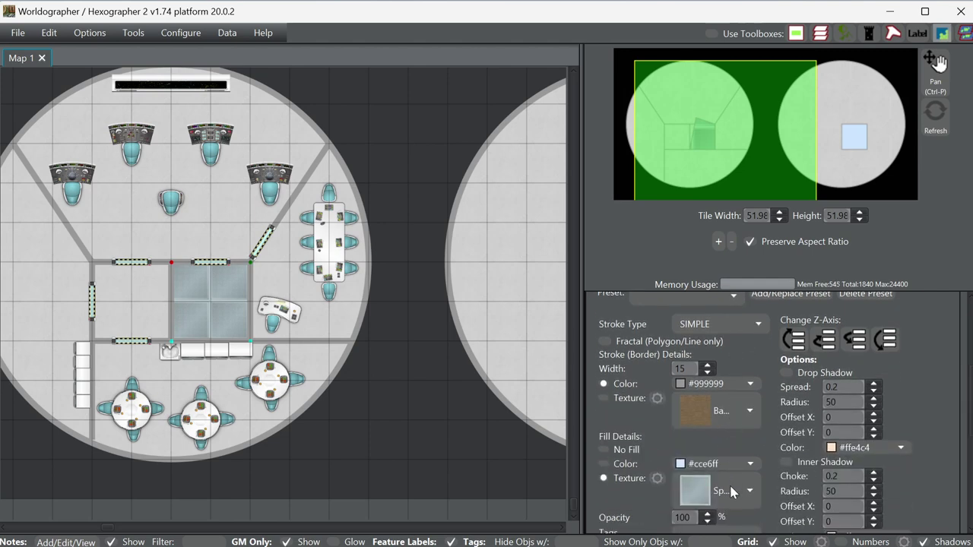
{"action": "left_click", "coordinate": [628, 465]}
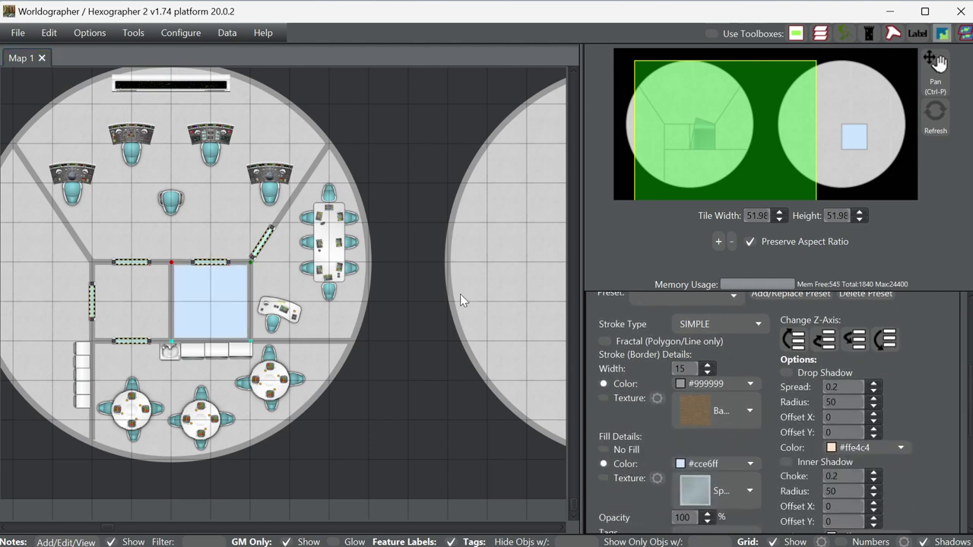
- Turn off Place Freely and place the segmented door feature at the middle of the blue square's upper wall in the unfurnished circle
{"action": "left_click_drag", "start_coordinate": [703, 122], "coordinate": [816, 244]}
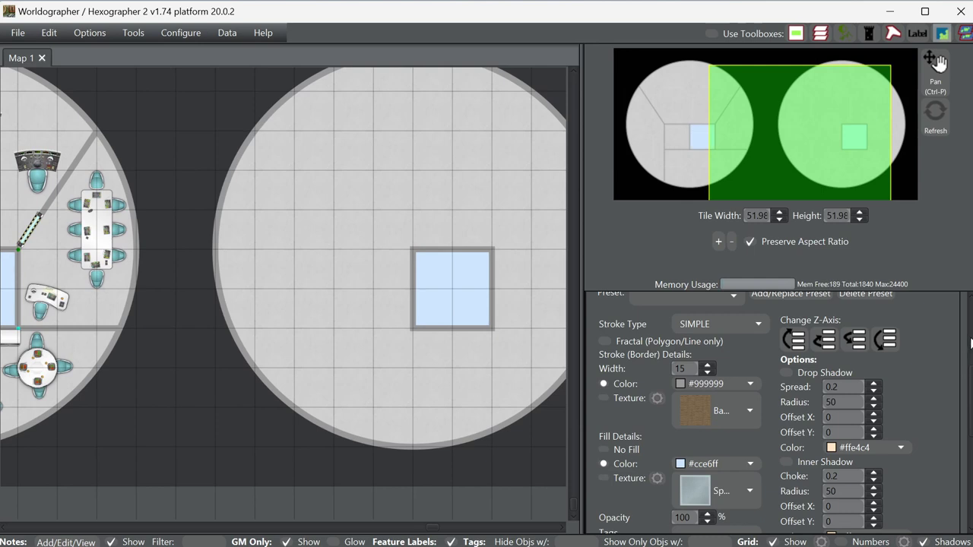
{"action": "scroll", "coordinate": [966, 346], "scroll_direction": "up", "scroll_amount": 3}
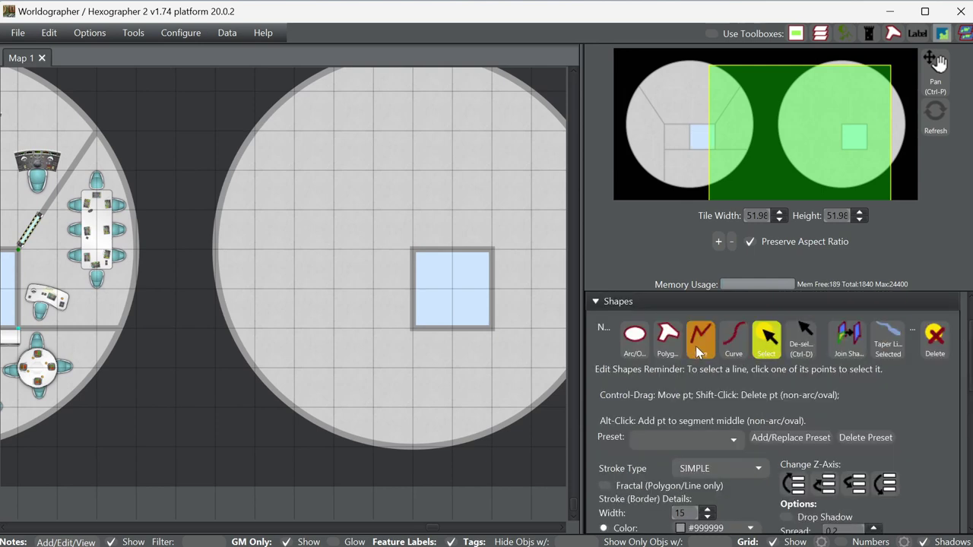
{"action": "left_click", "coordinate": [658, 303]}
{"action": "left_click", "coordinate": [658, 307]}
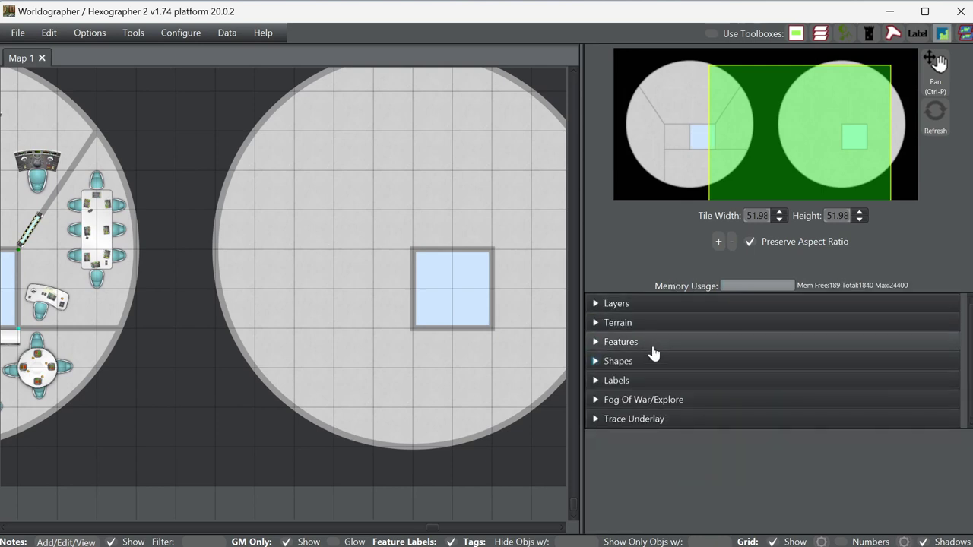
{"action": "left_click", "coordinate": [651, 342]}
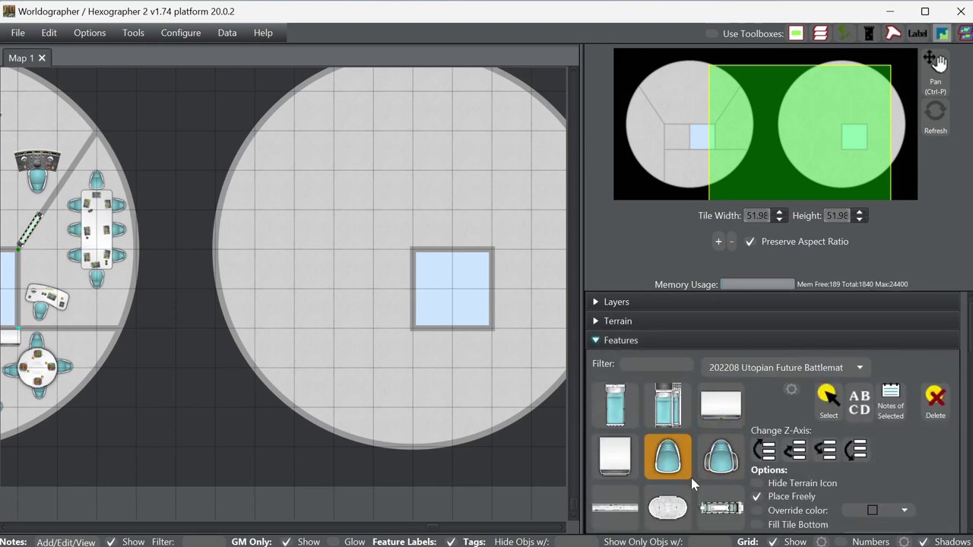
{"action": "scroll", "coordinate": [691, 478], "scroll_direction": "down", "scroll_amount": 4}
{"action": "scroll", "coordinate": [683, 457], "scroll_direction": "down", "scroll_amount": 2}
{"action": "left_click", "coordinate": [663, 367]}
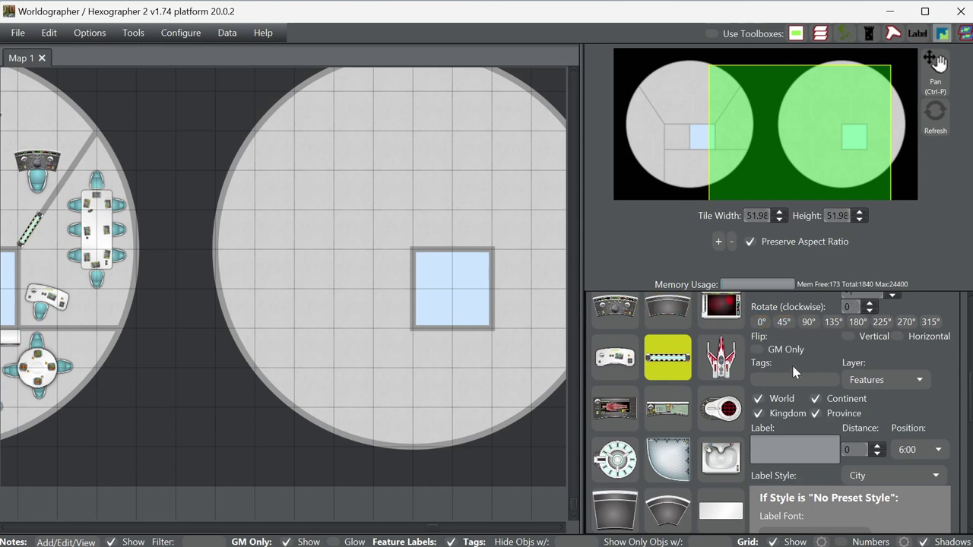
{"action": "scroll", "coordinate": [792, 363], "scroll_direction": "up", "scroll_amount": 4}
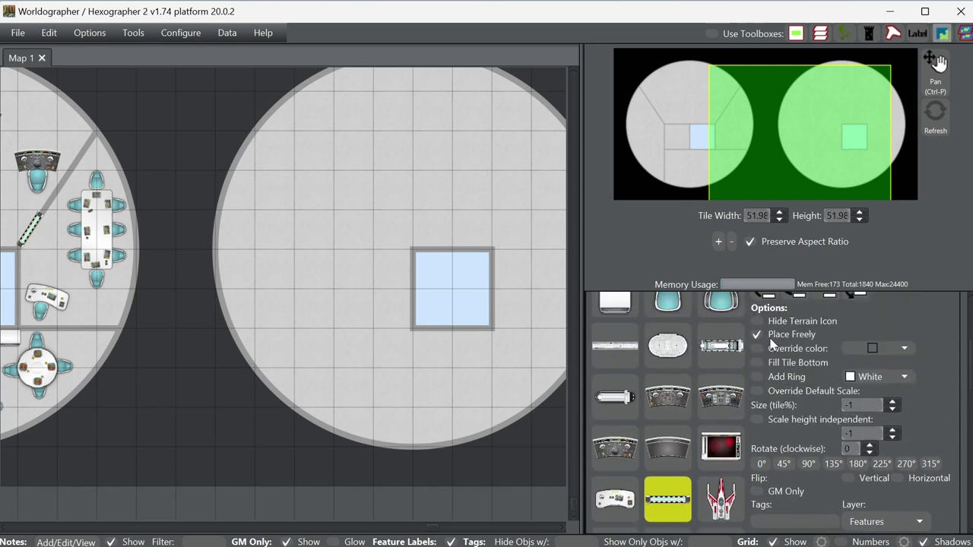
{"action": "left_click", "coordinate": [770, 336]}
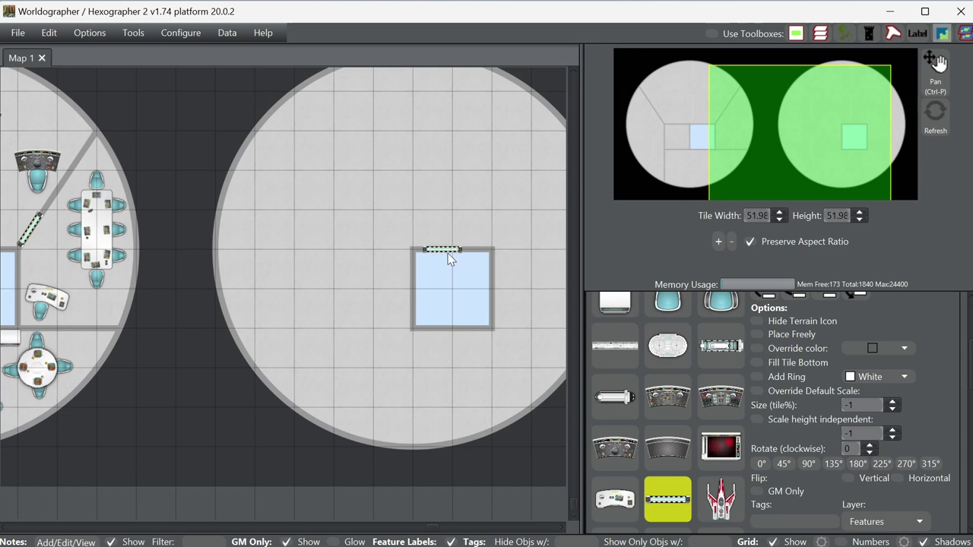
{"action": "left_click", "coordinate": [456, 259]}
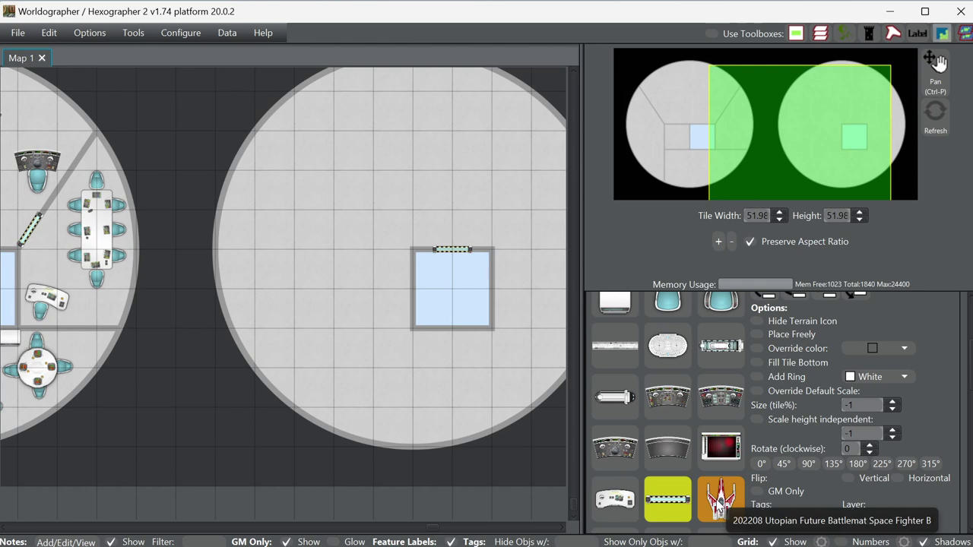
- Preview the Space Fighter B feature over the unfurnished circle to judge its size against the room
{"action": "left_click", "coordinate": [722, 506]}
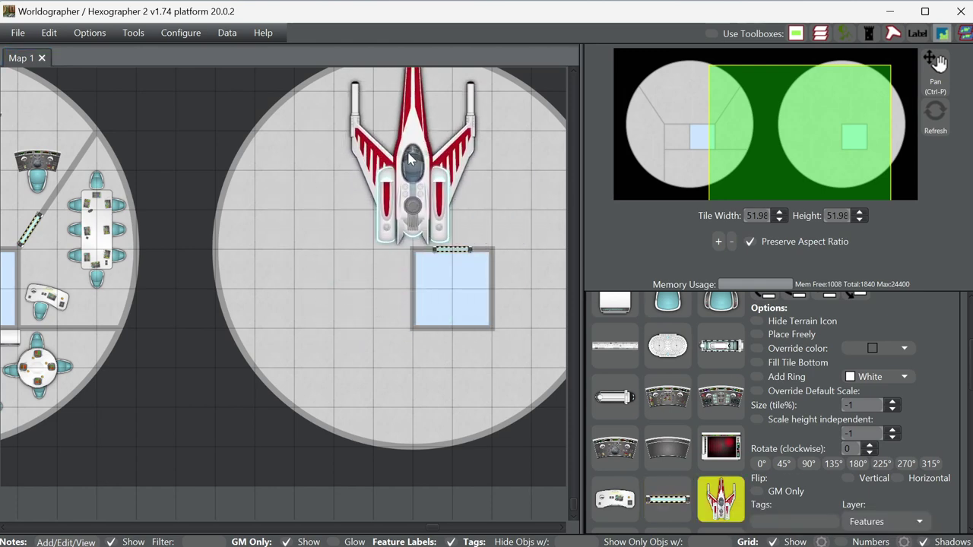
{"action": "left_click_drag", "start_coordinate": [839, 200], "coordinate": [843, 108]}
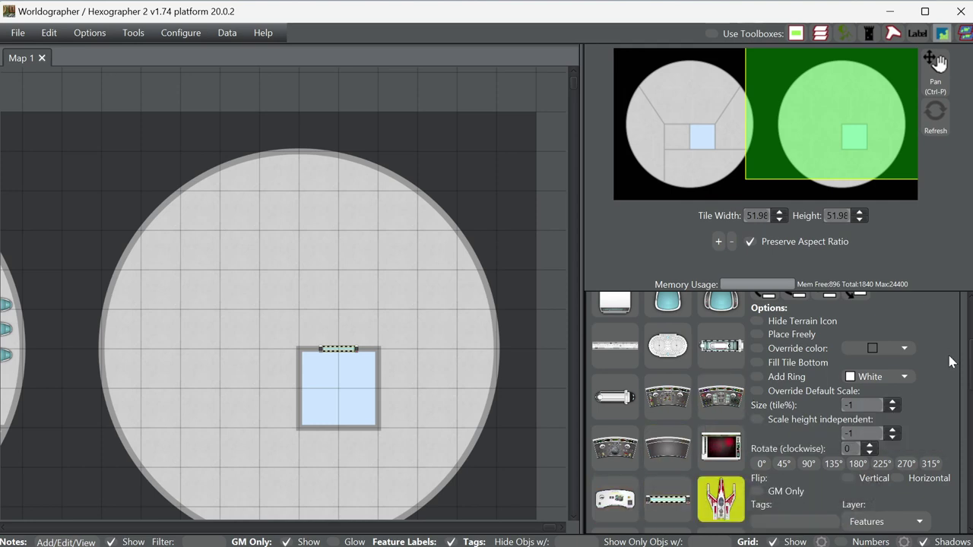
- Choose the Line tool for drawing shapes and set its fill to No Fill
{"action": "scroll", "coordinate": [946, 351], "scroll_direction": "up", "scroll_amount": 3}
{"action": "scroll", "coordinate": [834, 377], "scroll_direction": "up", "scroll_amount": 2}
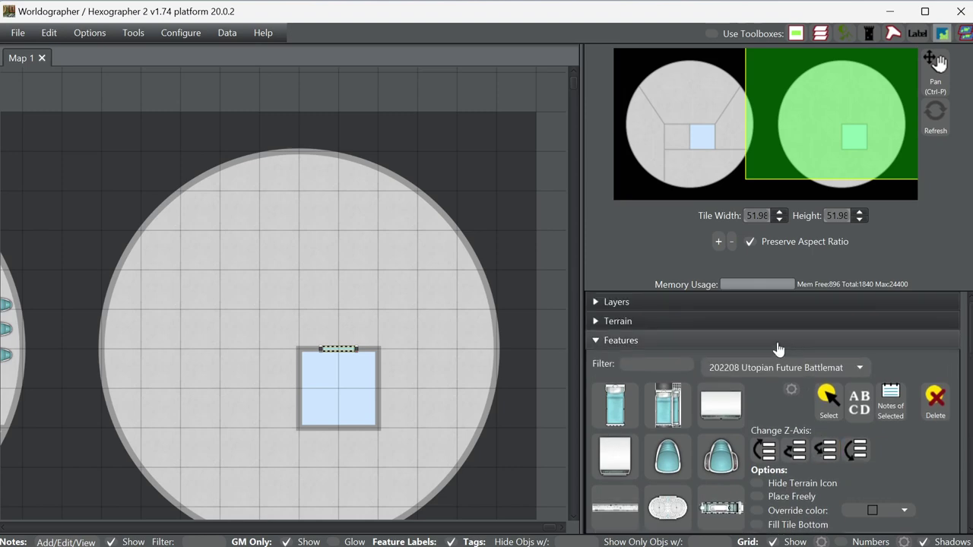
{"action": "left_click", "coordinate": [707, 343]}
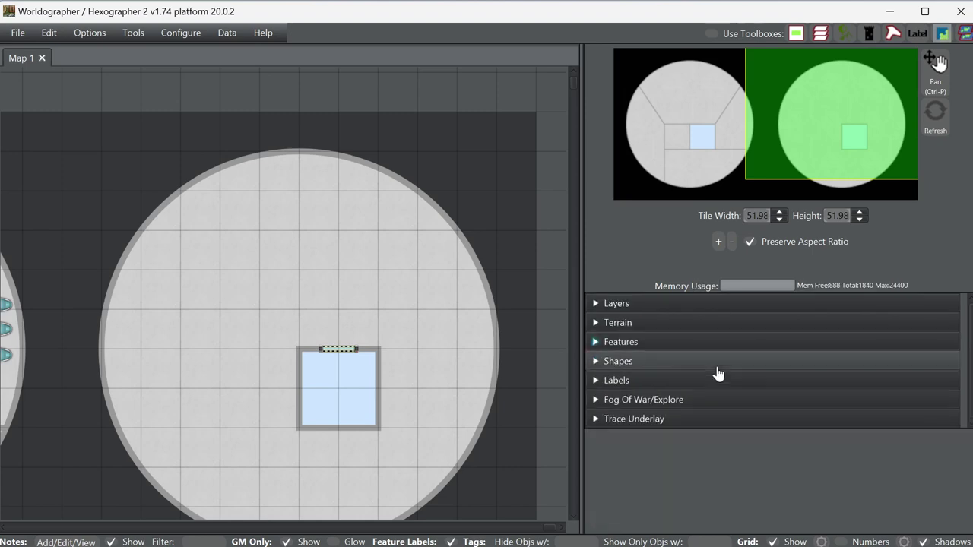
{"action": "left_click", "coordinate": [656, 370]}
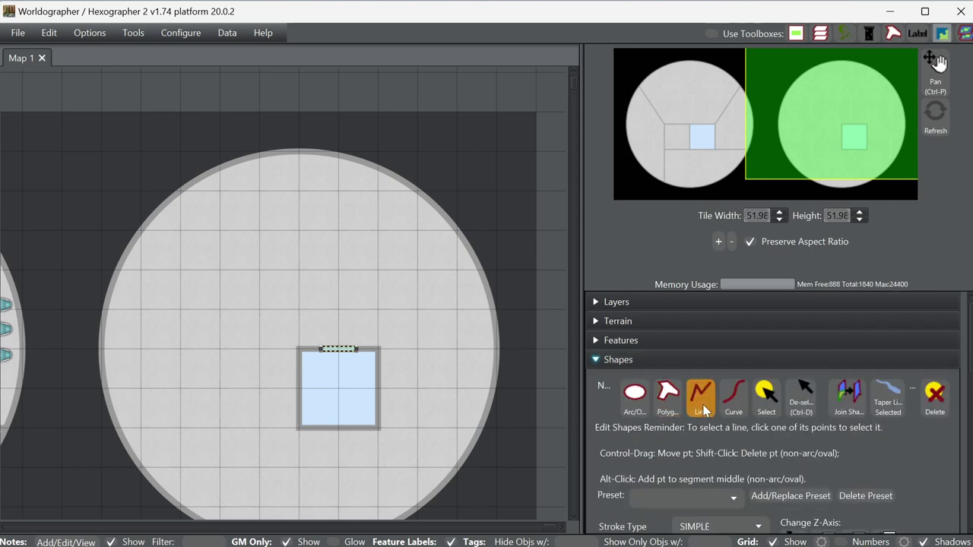
{"action": "left_click", "coordinate": [704, 411]}
{"action": "scroll", "coordinate": [771, 446], "scroll_direction": "down", "scroll_amount": 3}
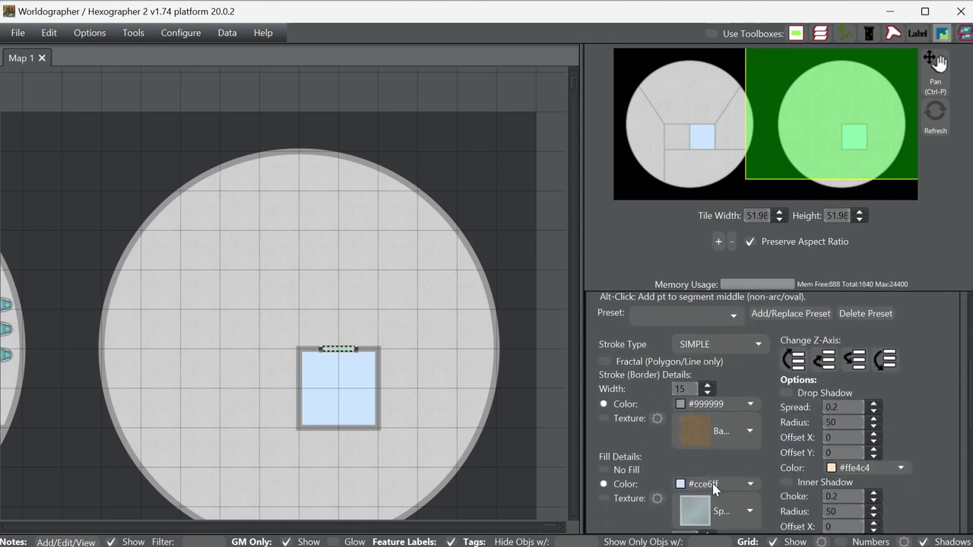
{"action": "left_click", "coordinate": [623, 466]}
- Draw a corridor wall from the blue square's upper-right corner: 1.5 tiles up, 3.5 left, 3.5 down, then right to its lower-left corner
{"action": "left_click", "coordinate": [795, 93]}
{"action": "left_click_drag", "start_coordinate": [793, 93], "coordinate": [820, 123]}
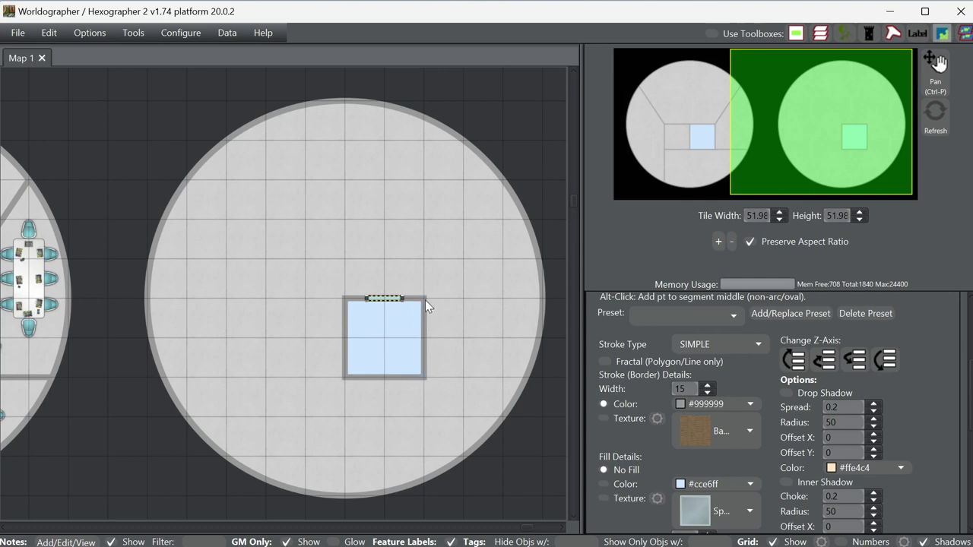
{"action": "left_click_drag", "start_coordinate": [422, 298], "coordinate": [424, 220]}
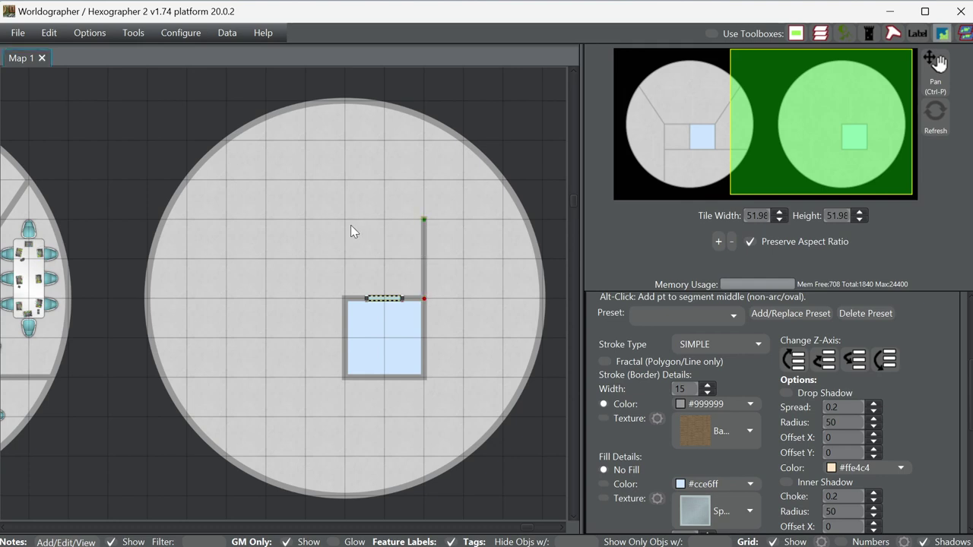
{"action": "left_click", "coordinate": [266, 221]}
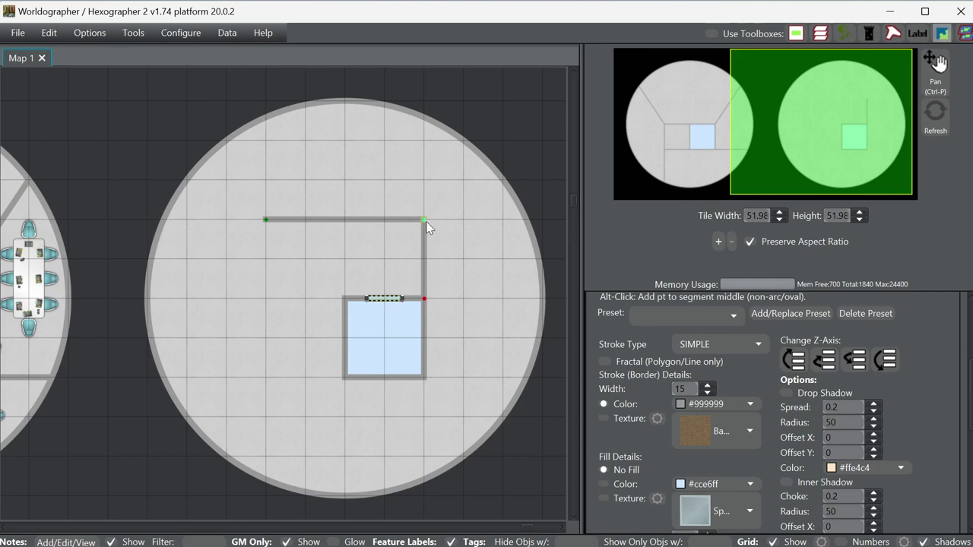
{"action": "mouse_move", "coordinate": [425, 220]}
{"action": "left_mouse_down"}
{"action": "mouse_move", "coordinate": [431, 255]}
{"action": "mouse_move", "coordinate": [428, 239]}
{"action": "left_mouse_up"}
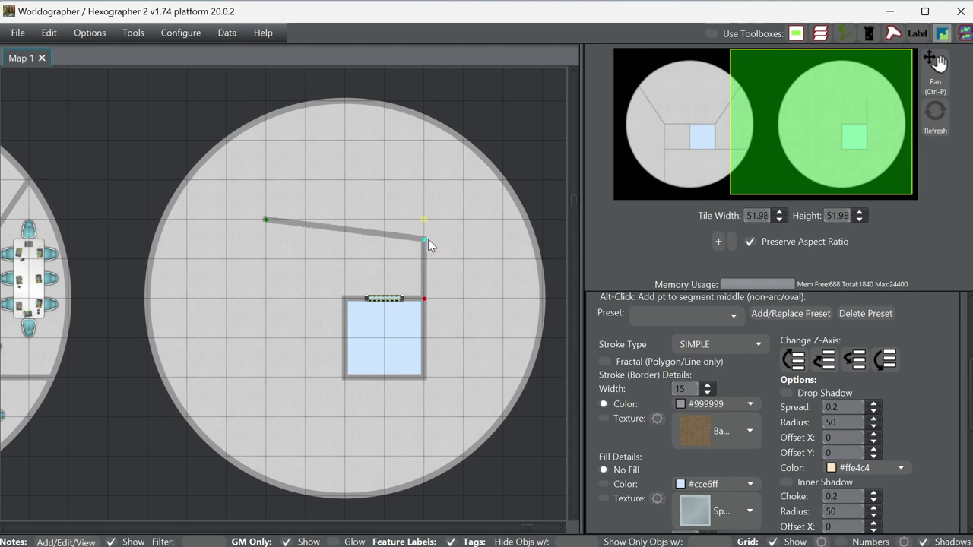
{"action": "left_click_drag", "start_coordinate": [265, 221], "coordinate": [297, 241]}
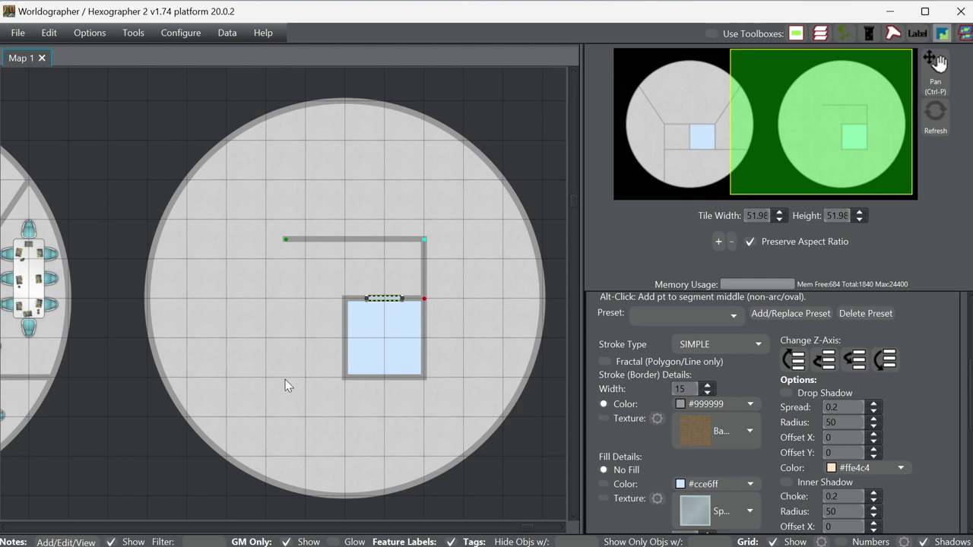
{"action": "left_click", "coordinate": [285, 377]}
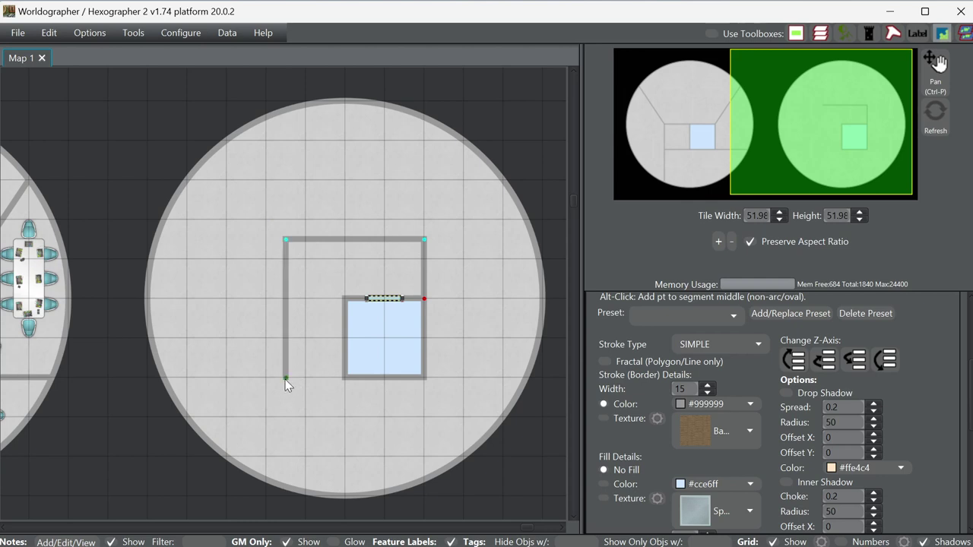
{"action": "left_click", "coordinate": [343, 377]}
- Place an unrotated segmented door on the corridor's lower wall, directly beside the blue square's lower-left corner
{"action": "scroll", "coordinate": [750, 377], "scroll_direction": "up", "scroll_amount": 3}
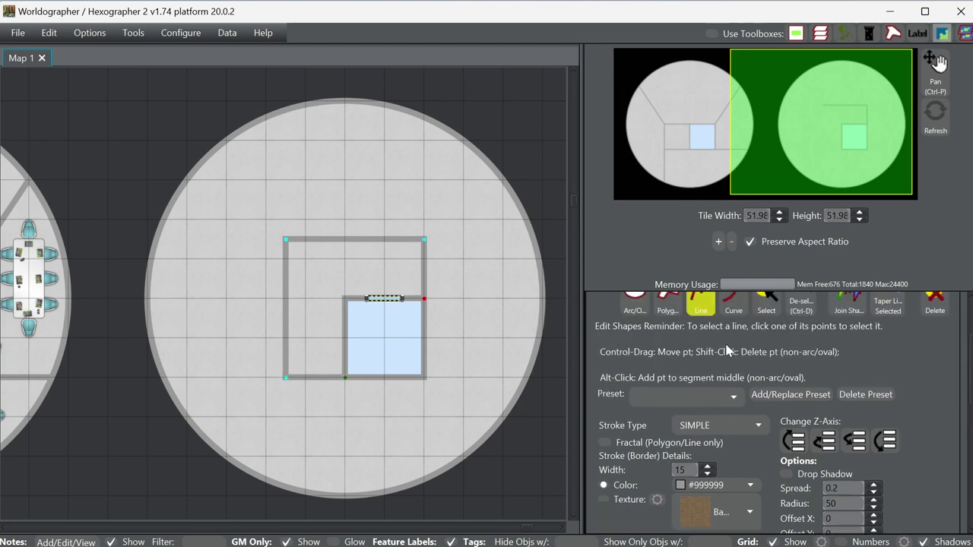
{"action": "left_click", "coordinate": [620, 320]}
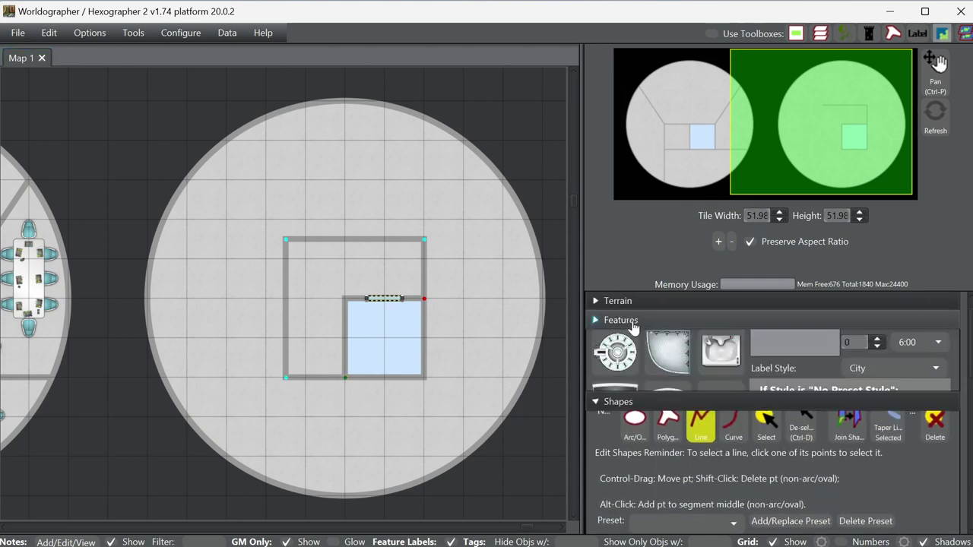
{"action": "scroll", "coordinate": [722, 445], "scroll_direction": "down", "scroll_amount": 1}
{"action": "scroll", "coordinate": [721, 446], "scroll_direction": "down", "scroll_amount": 3}
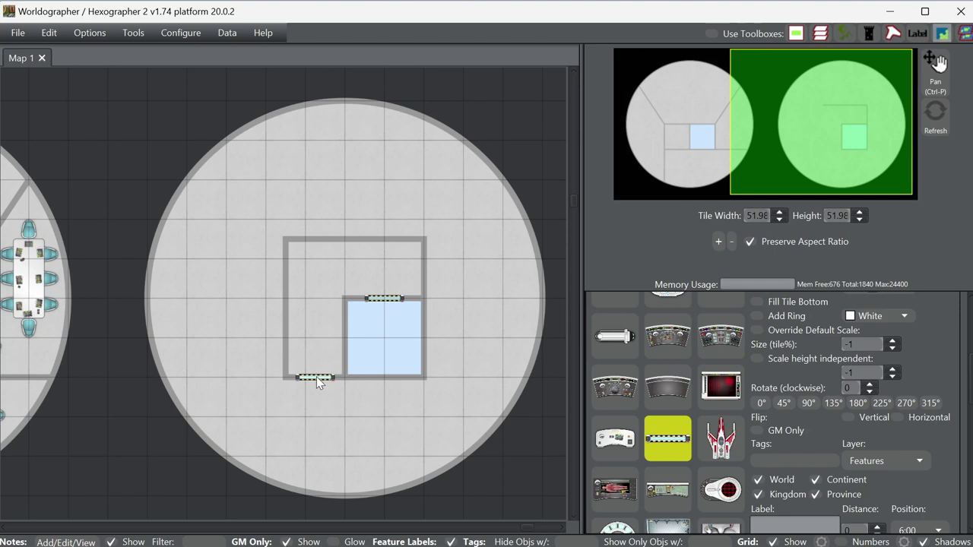
{"action": "left_click", "coordinate": [326, 382]}
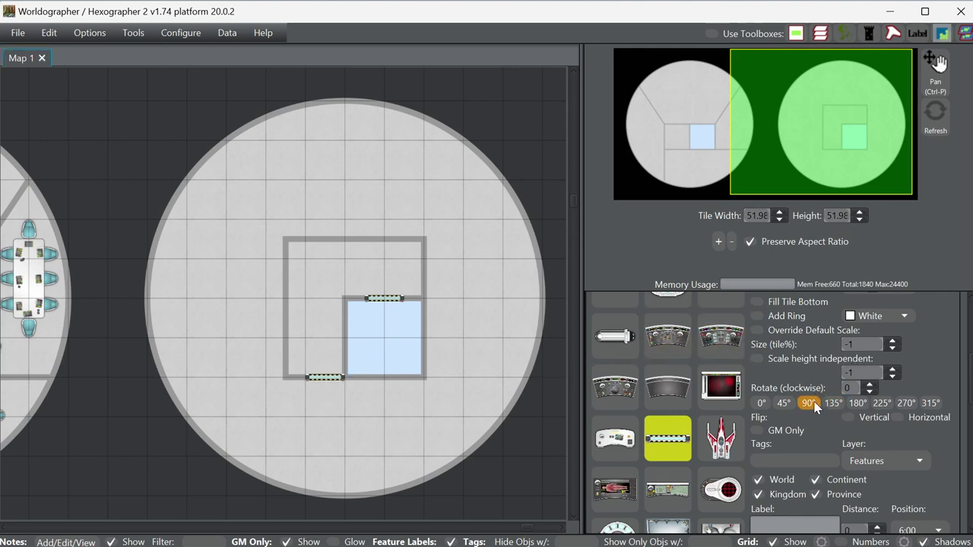
- Narrow the corridor around the blue square to one tile by moving the wall line's three outer corner points inward onto grid intersections
{"action": "scroll", "coordinate": [814, 406], "scroll_direction": "up", "scroll_amount": 4}
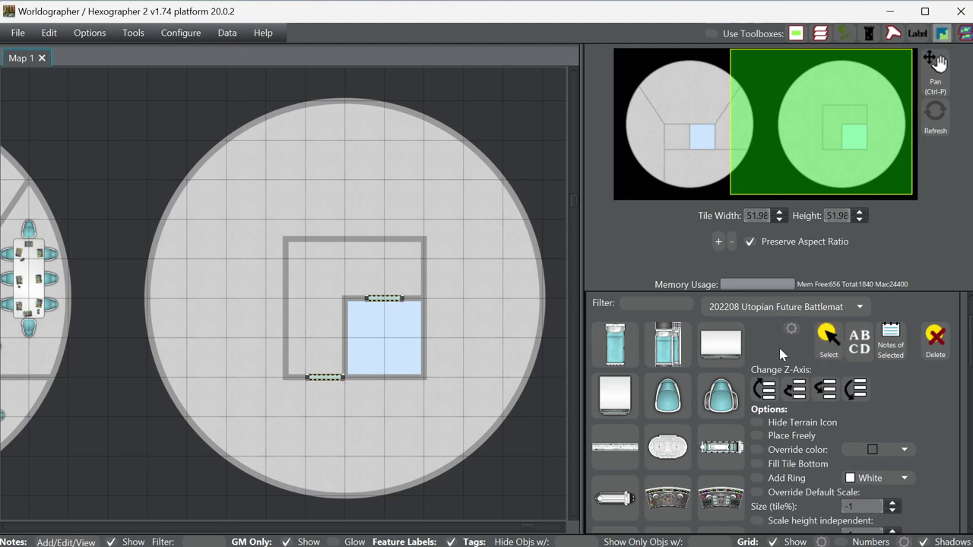
{"action": "scroll", "coordinate": [781, 351], "scroll_direction": "up", "scroll_amount": 2}
{"action": "left_click", "coordinate": [722, 340]}
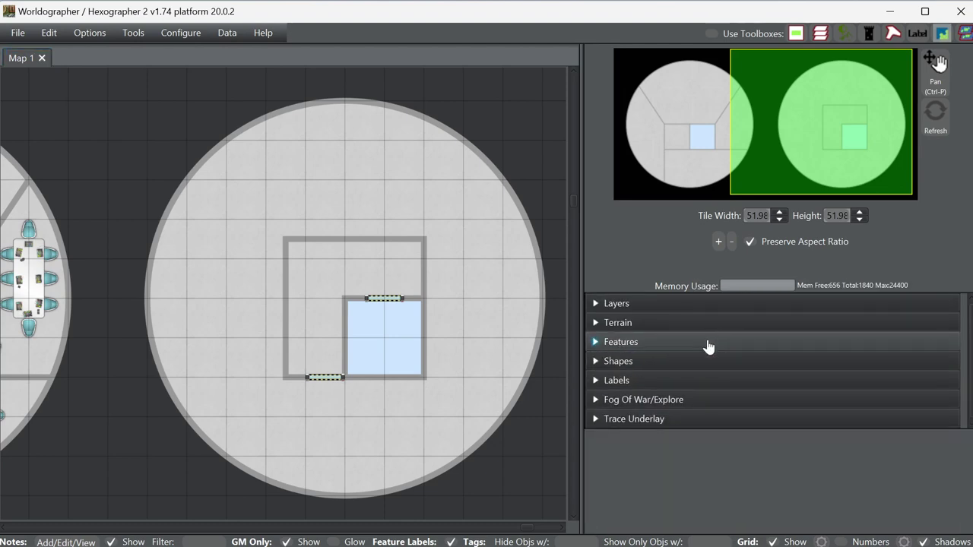
{"action": "left_click", "coordinate": [692, 368]}
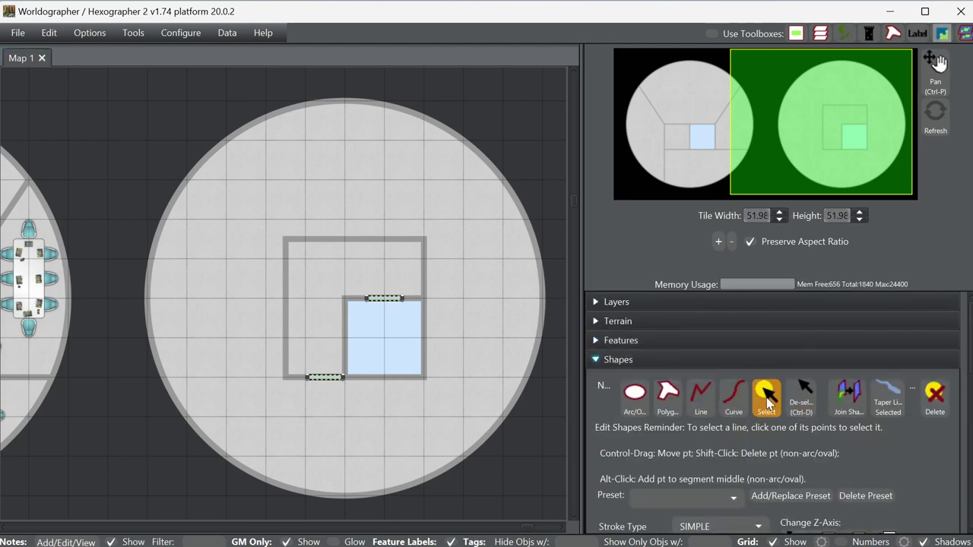
{"action": "left_click", "coordinate": [767, 403]}
{"action": "left_click", "coordinate": [286, 239]}
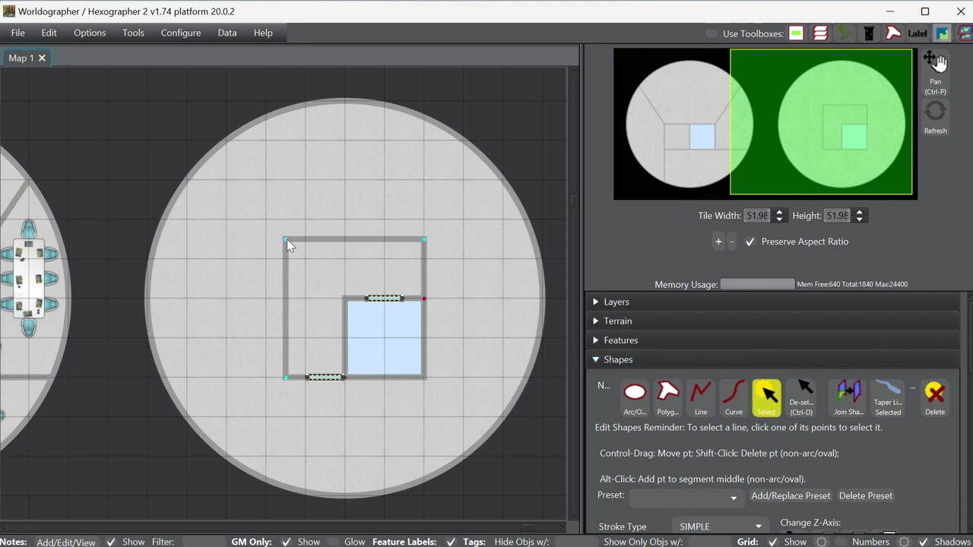
{"action": "left_click_drag", "start_coordinate": [286, 239], "coordinate": [303, 254]}
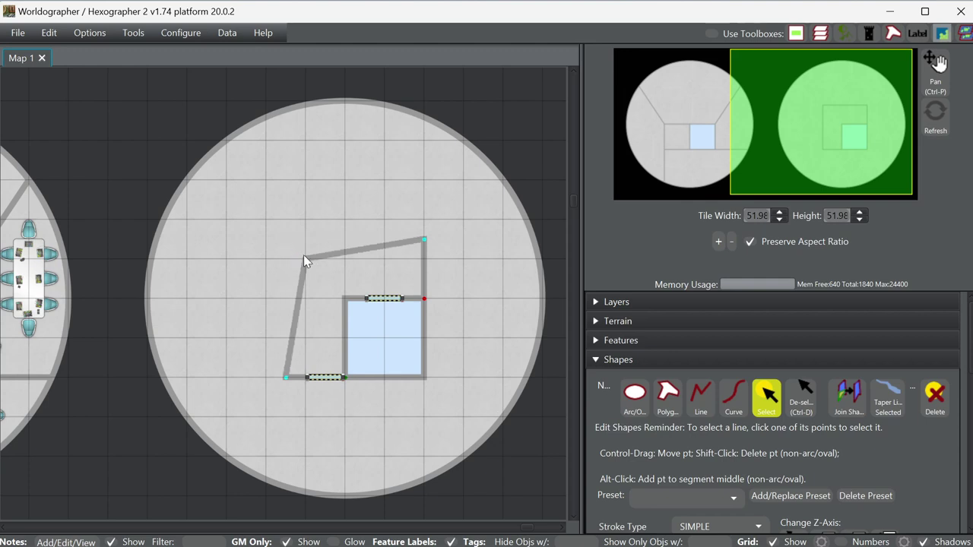
{"action": "left_click_drag", "start_coordinate": [287, 378], "coordinate": [305, 377]}
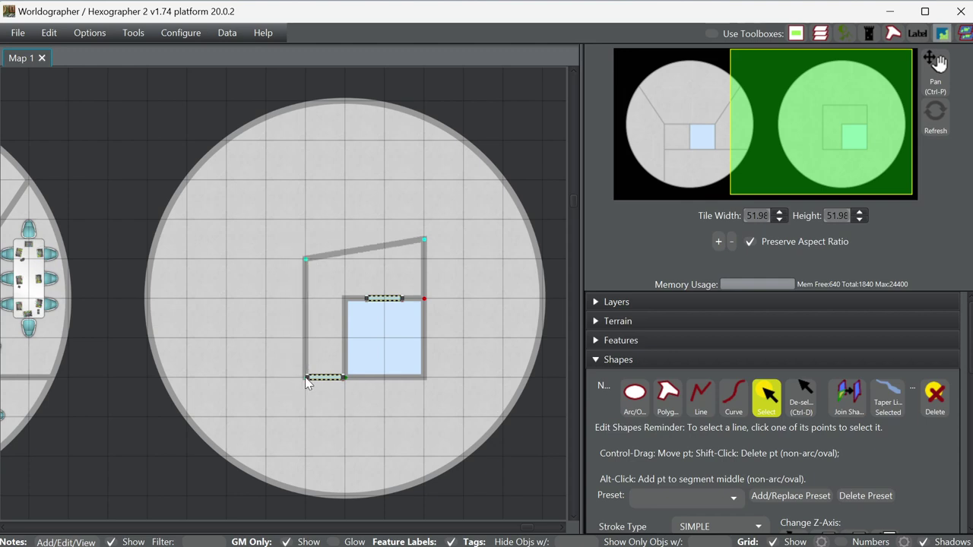
{"action": "left_click_drag", "start_coordinate": [423, 239], "coordinate": [424, 258]}
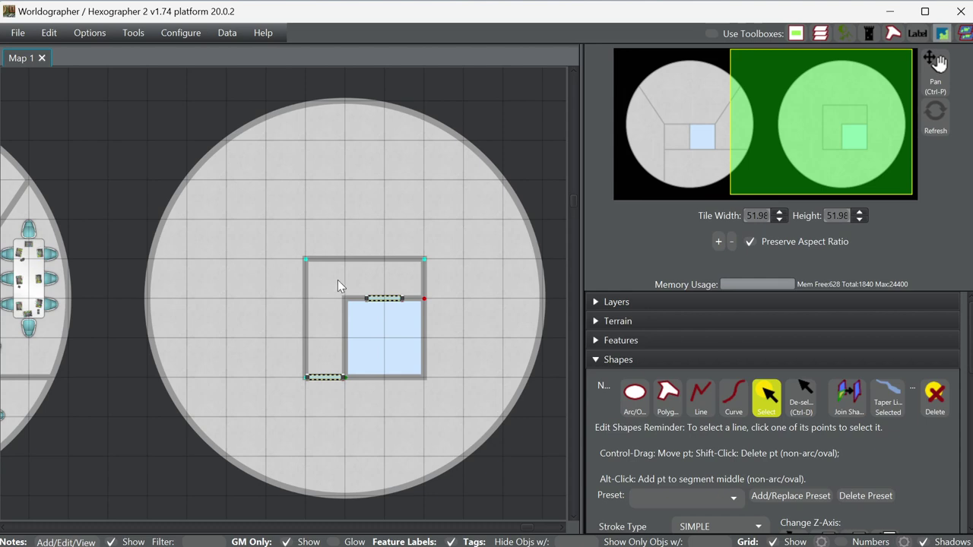
- Place a segmented door rotated 90° on the corridor's right end wall, just above the blue square's upper-right corner
{"action": "left_click", "coordinate": [655, 344]}
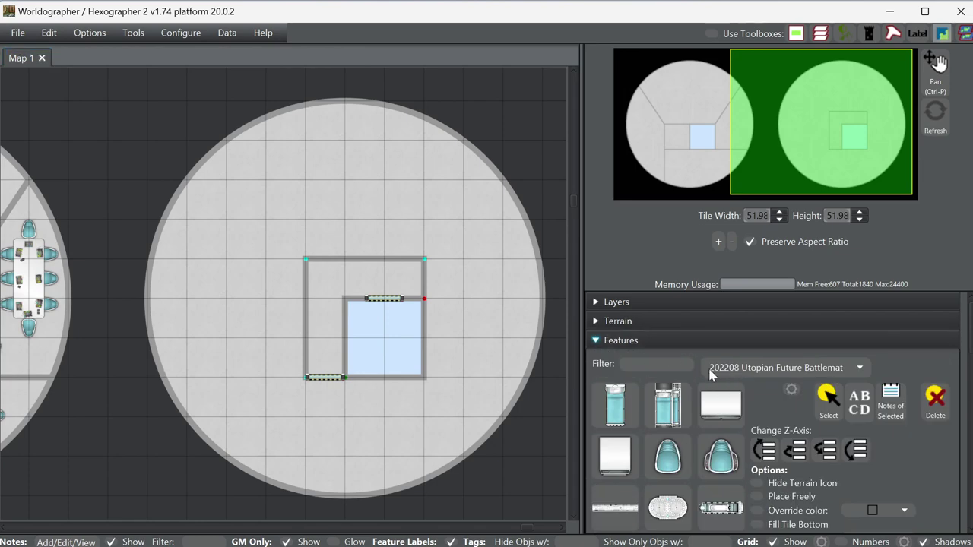
{"action": "scroll", "coordinate": [707, 441], "scroll_direction": "down", "scroll_amount": 10}
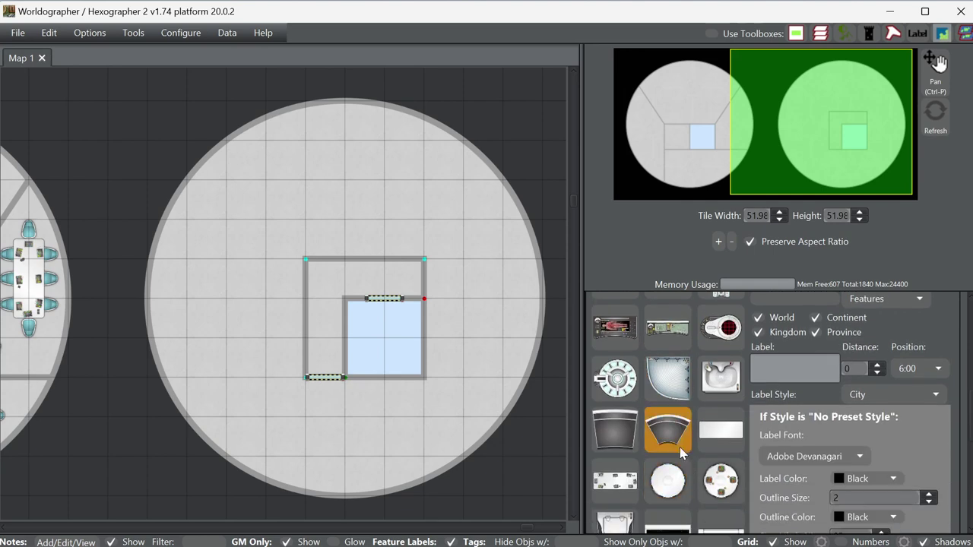
{"action": "scroll", "coordinate": [669, 367], "scroll_direction": "up", "scroll_amount": 2}
{"action": "left_click", "coordinate": [669, 366]}
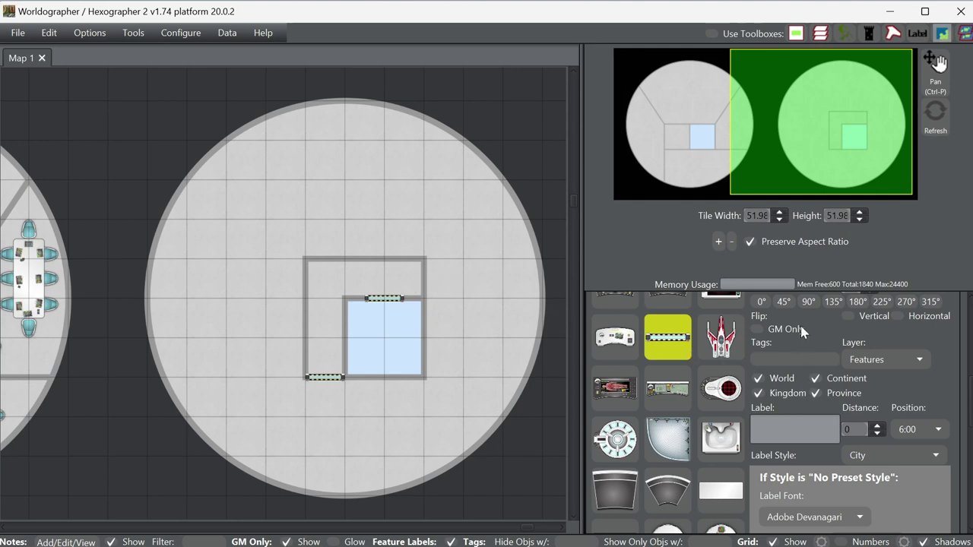
{"action": "left_click", "coordinate": [810, 301]}
{"action": "left_click", "coordinate": [427, 283]}
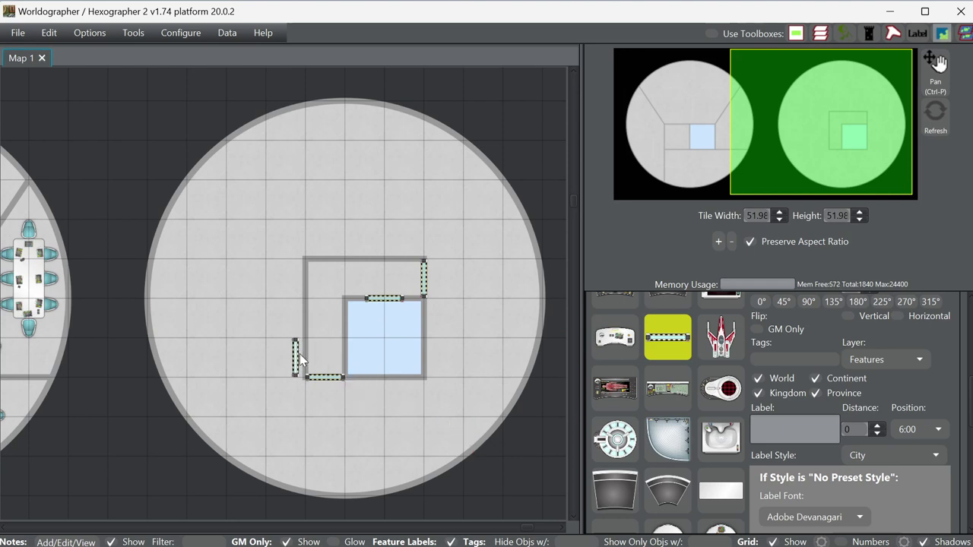
- Place two segmented doors rotated 90° on the corridor's left outer wall, one at its lower end and one at its upper end
{"action": "left_click", "coordinate": [307, 362]}
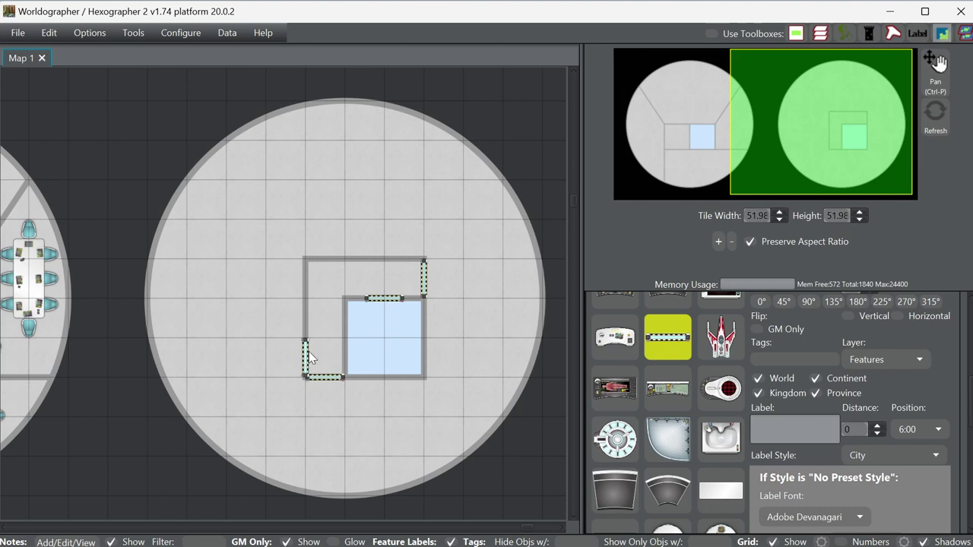
{"action": "left_click", "coordinate": [307, 284]}
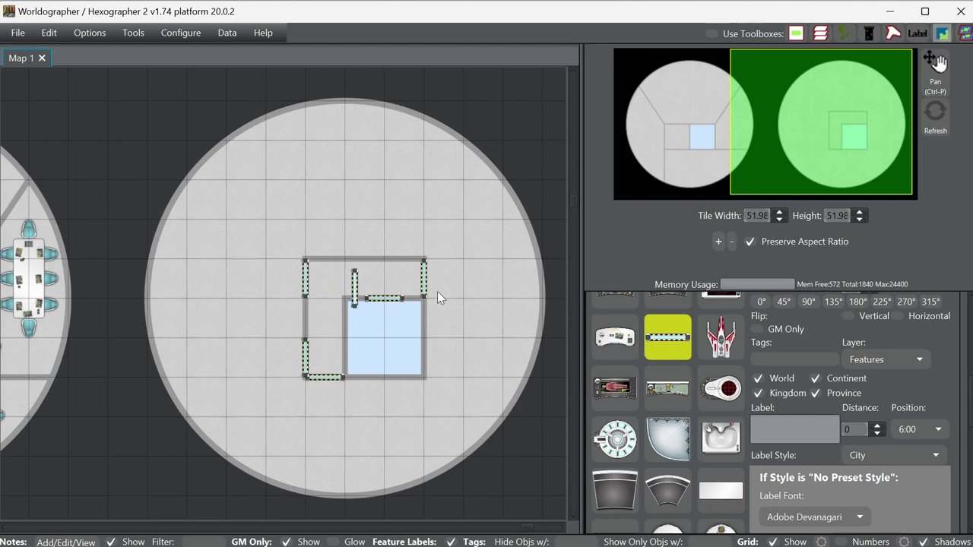
- Place two segmented doors rotated 0° on the corridor's top outer wall, one at its left end and one at its right end
{"action": "scroll", "coordinate": [836, 335], "scroll_direction": "up", "scroll_amount": 2}
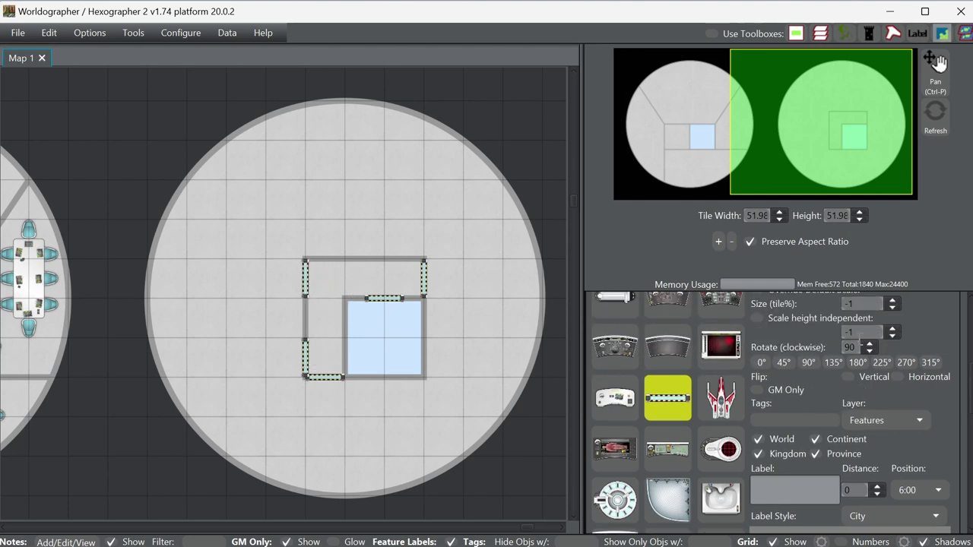
{"action": "left_click", "coordinate": [762, 363]}
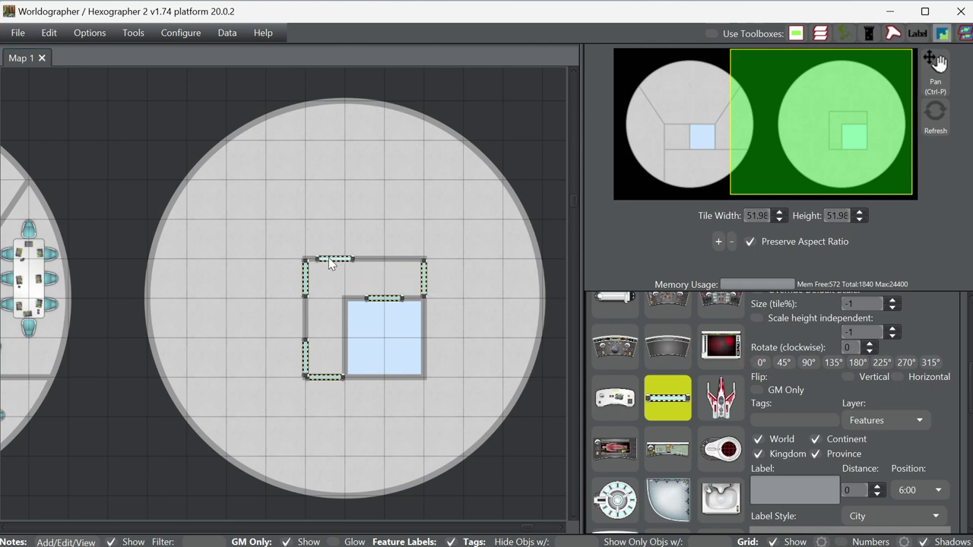
{"action": "left_click", "coordinate": [323, 260]}
{"action": "left_click", "coordinate": [402, 260]}
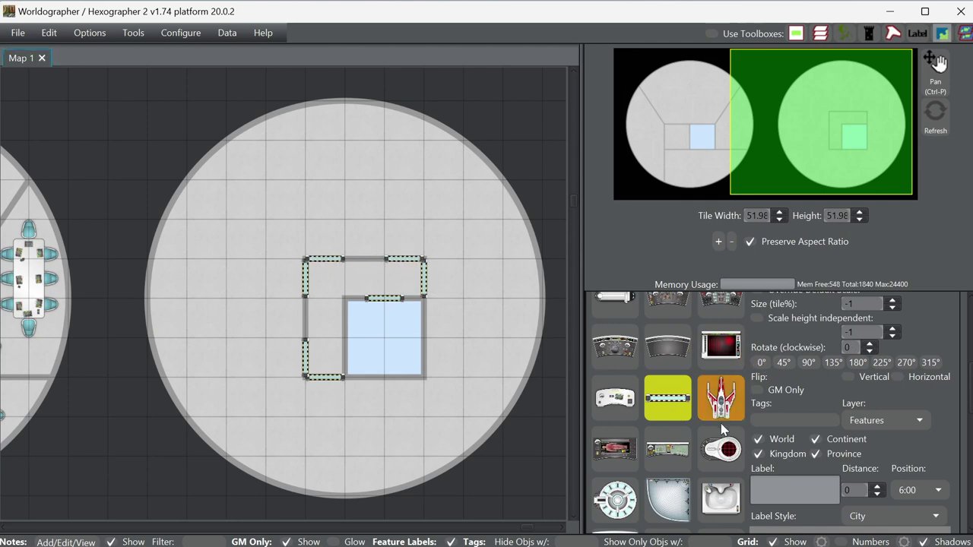
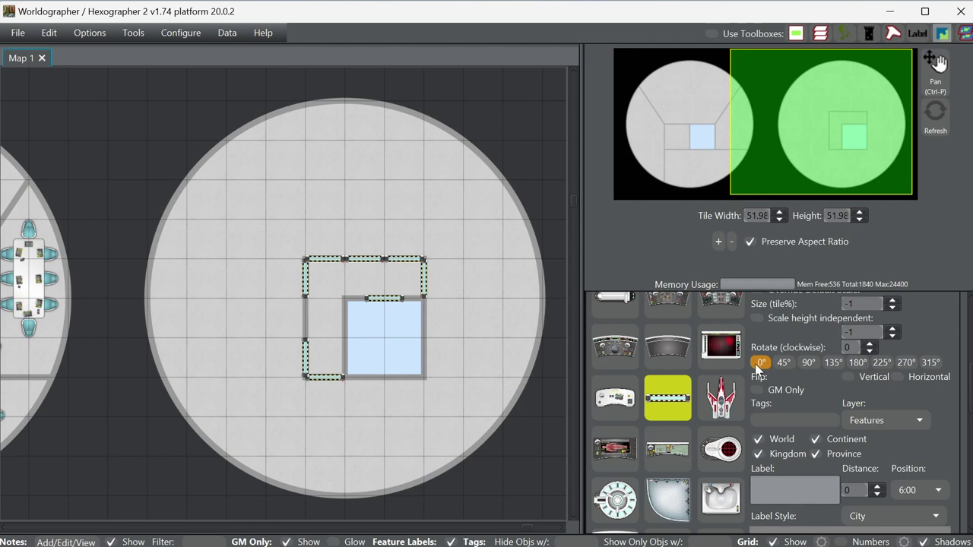
- Undo the two extra doors placed in the middle of the corridor's top and left outer walls
{"action": "left_click", "coordinate": [808, 363]}
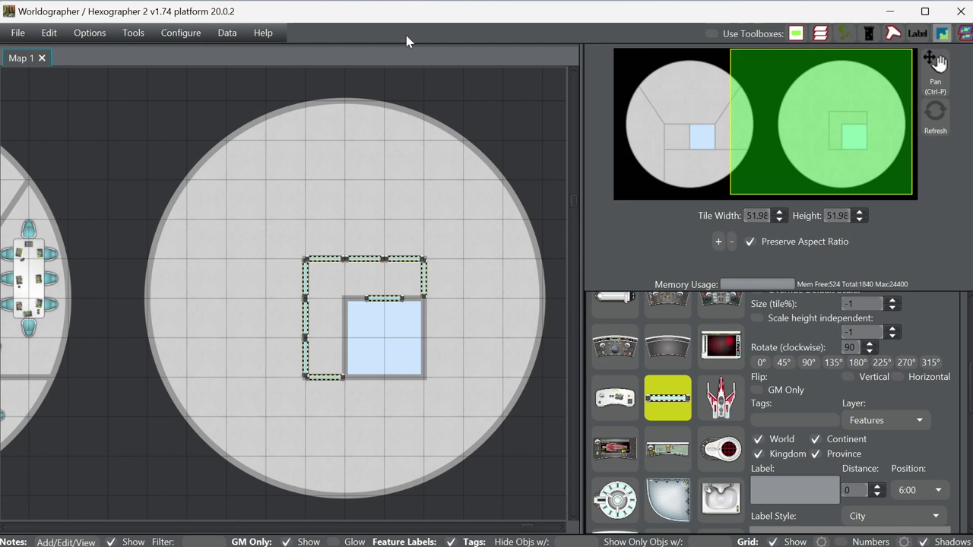
{"action": "key", "text": "ctrl+z"}
{"action": "key", "text": "ctrl+z"}
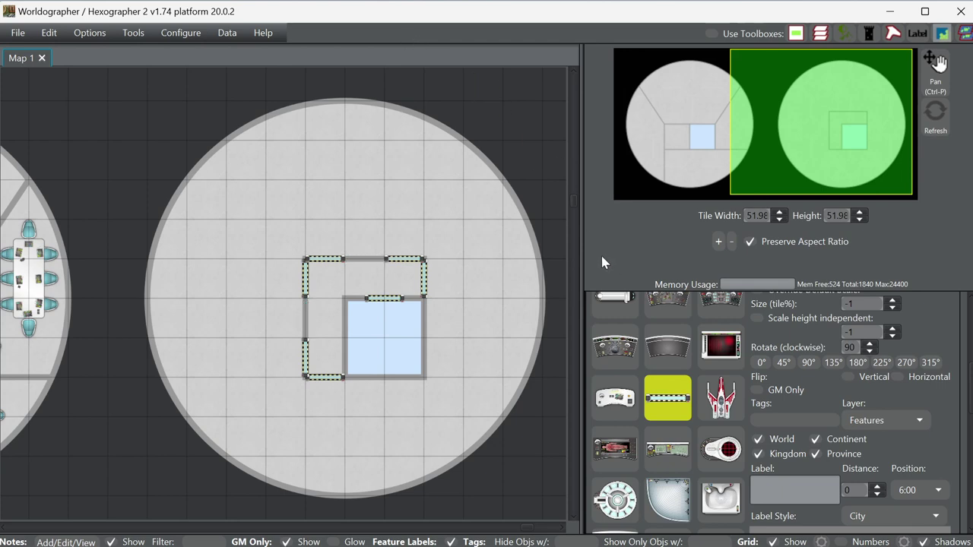
- Draw a horizontal wall line from the corridor's upper-right corner right to the outer circle, about 2.75 tiles long, and deselect it
{"action": "scroll", "coordinate": [829, 440], "scroll_direction": "up", "scroll_amount": 6}
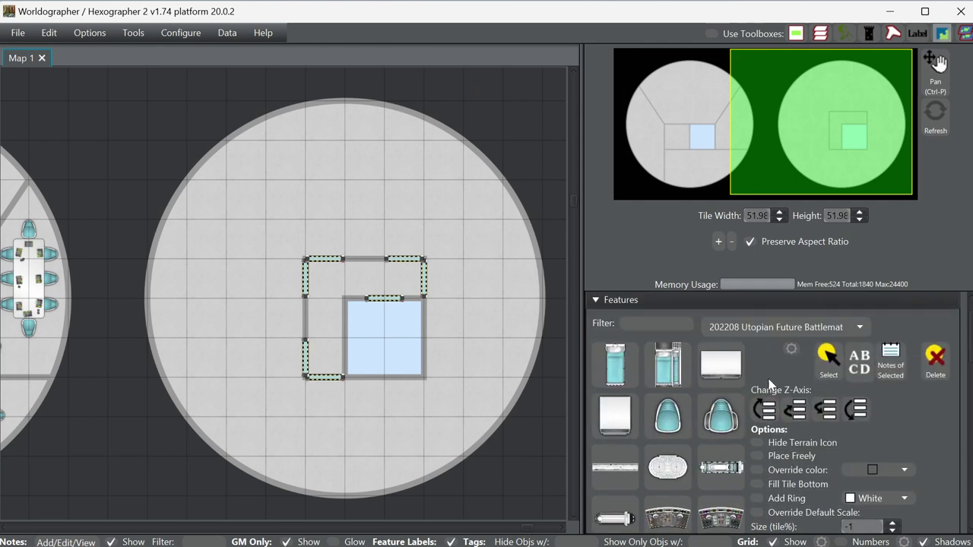
{"action": "left_click", "coordinate": [829, 361]}
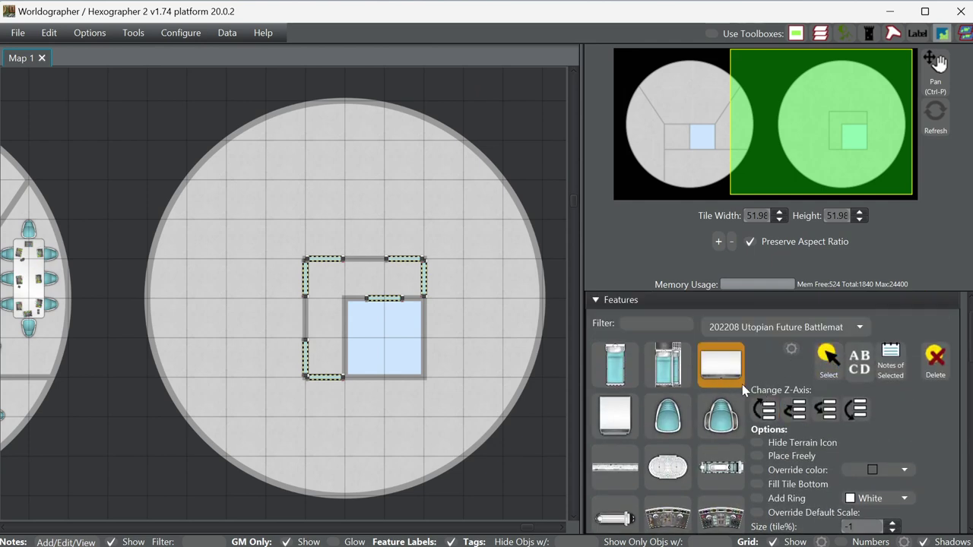
{"action": "scroll", "coordinate": [732, 377], "scroll_direction": "down", "scroll_amount": 3}
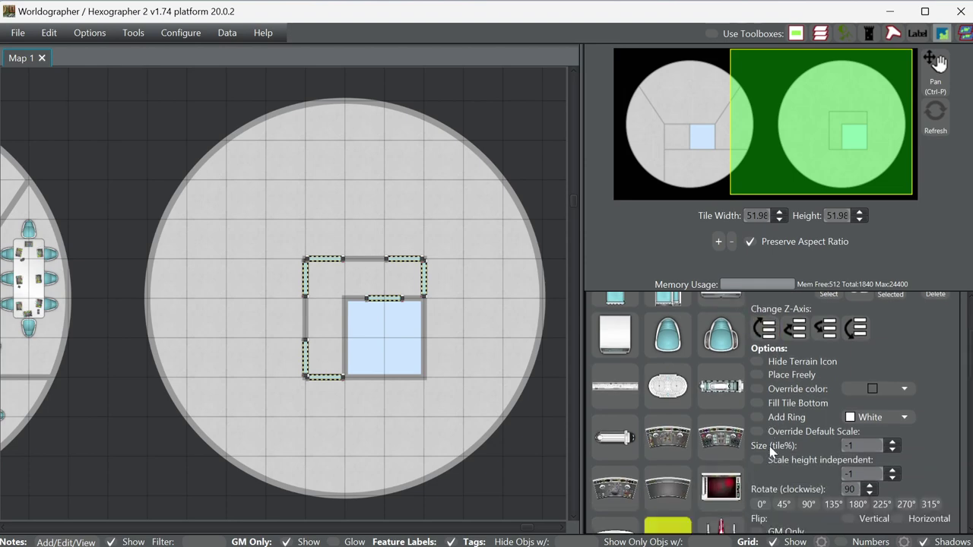
{"action": "scroll", "coordinate": [723, 330], "scroll_direction": "up", "scroll_amount": 4}
{"action": "left_click", "coordinate": [722, 327]}
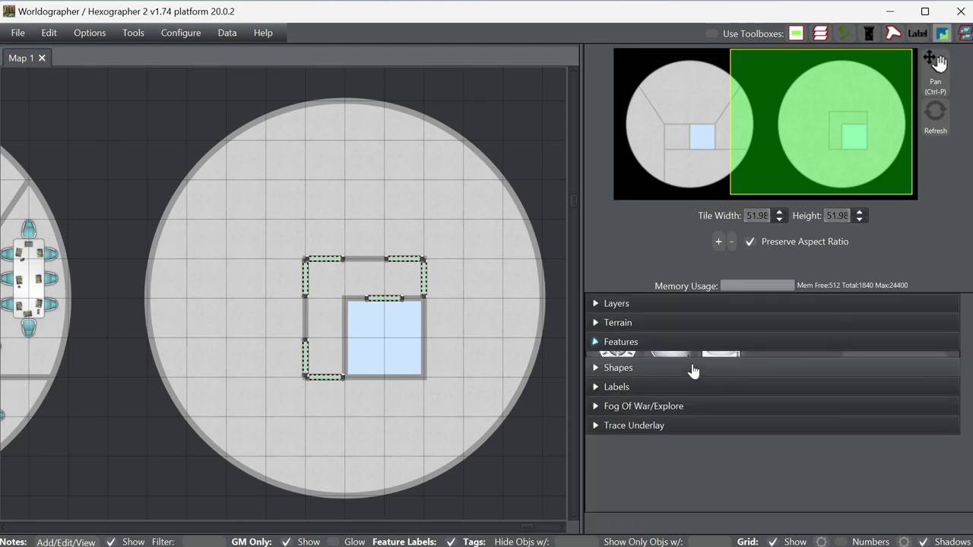
{"action": "left_click", "coordinate": [680, 366]}
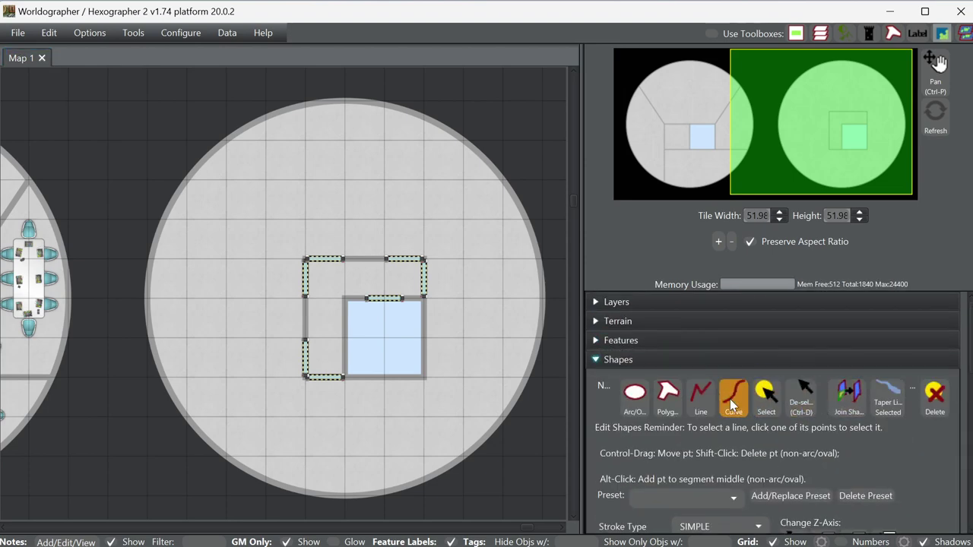
{"action": "left_click", "coordinate": [701, 396]}
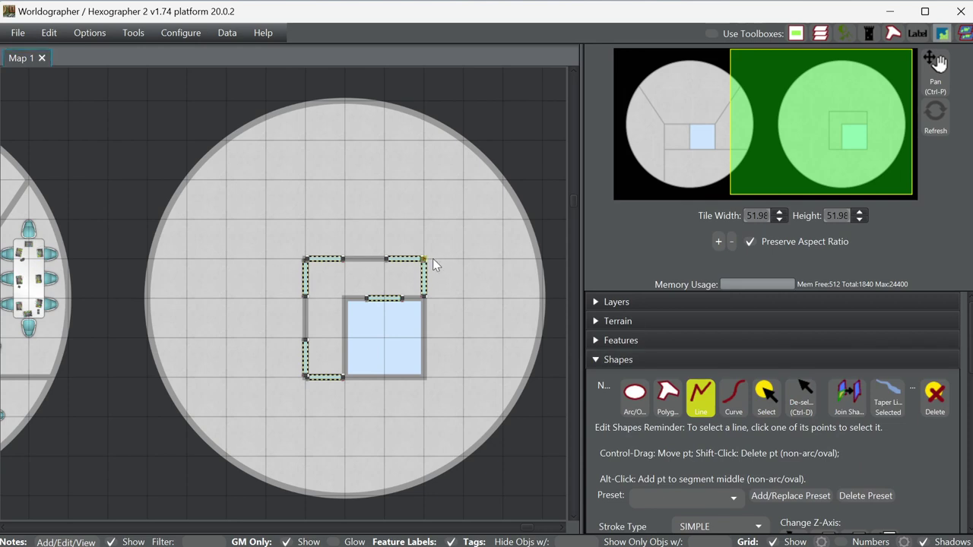
{"action": "left_click", "coordinate": [533, 259]}
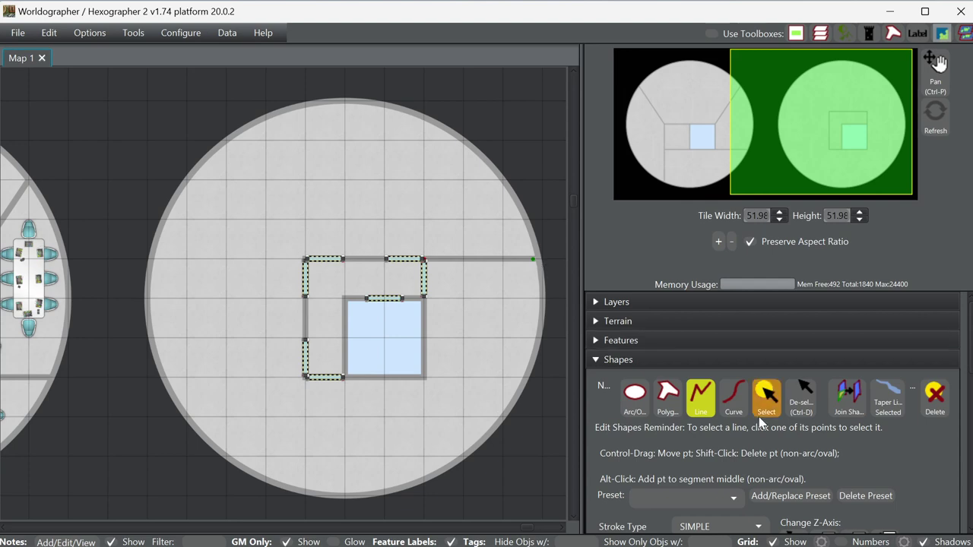
{"action": "scroll", "coordinate": [777, 463], "scroll_direction": "down", "scroll_amount": 2}
{"action": "scroll", "coordinate": [778, 462], "scroll_direction": "down", "scroll_amount": 10}
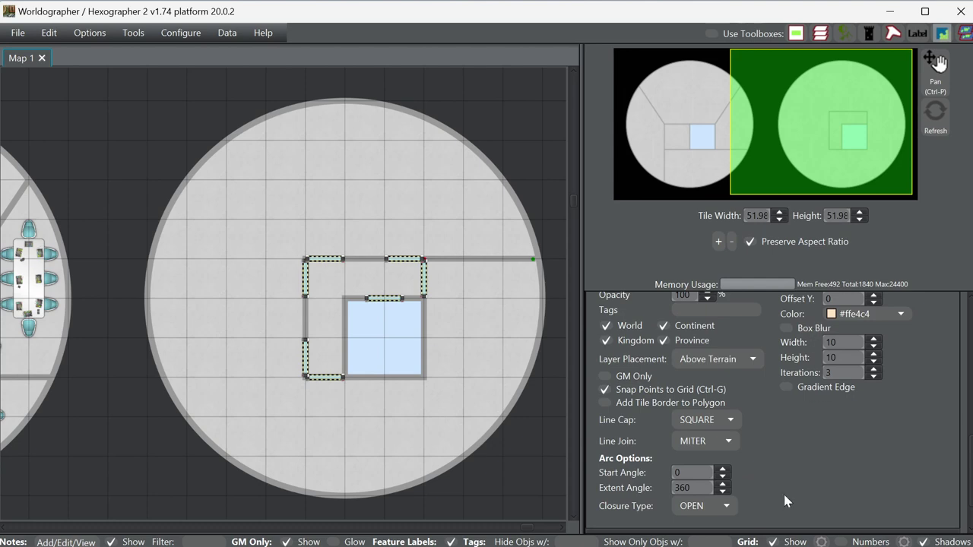
{"action": "scroll", "coordinate": [783, 492], "scroll_direction": "up", "scroll_amount": 10}
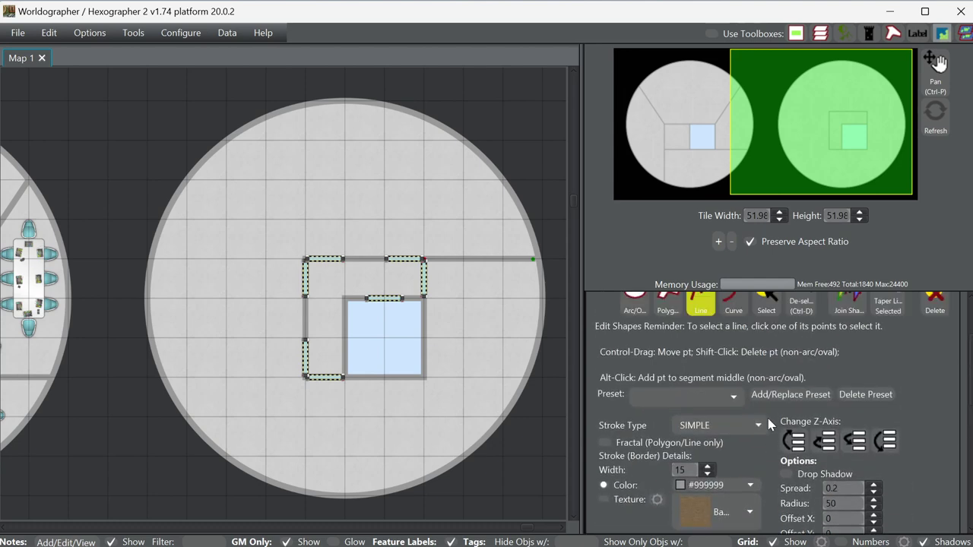
{"action": "scroll", "coordinate": [782, 399], "scroll_direction": "up", "scroll_amount": 3}
{"action": "left_click", "coordinate": [789, 381]}
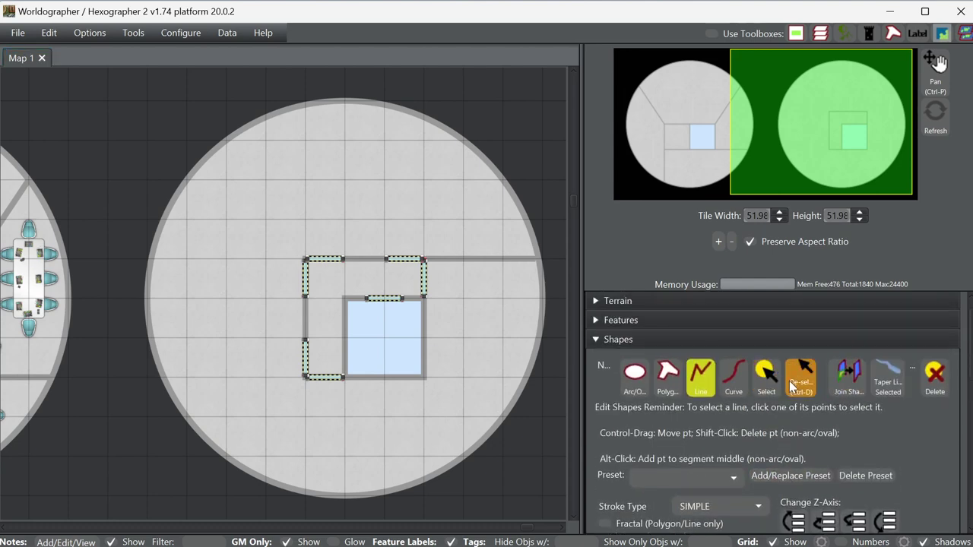
- Draw two wall lines from the blue square's lower-right corner to the outer circle, one right and one down, each about 2.5 tiles long
{"action": "left_click", "coordinate": [425, 379]}
{"action": "left_click", "coordinate": [523, 378]}
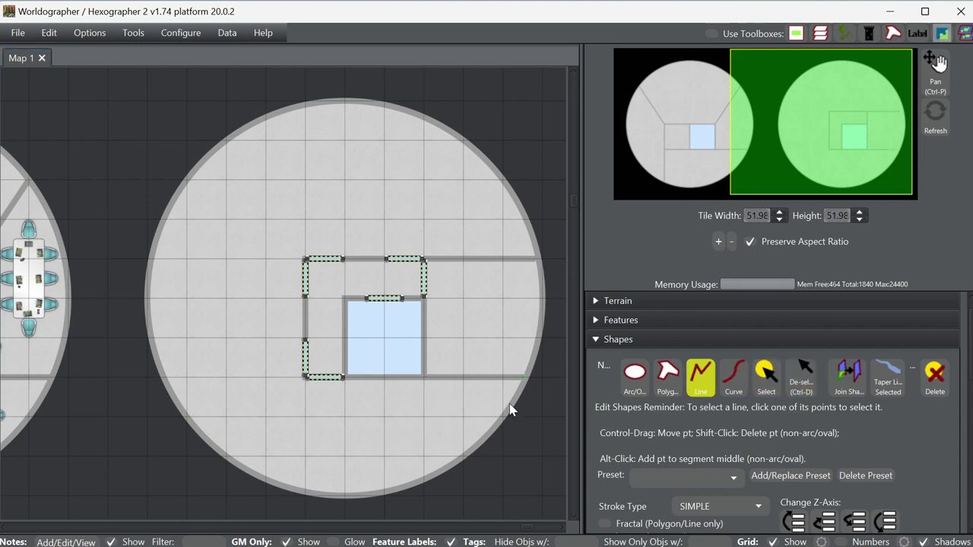
{"action": "left_click", "coordinate": [423, 379]}
{"action": "left_click", "coordinate": [424, 476]}
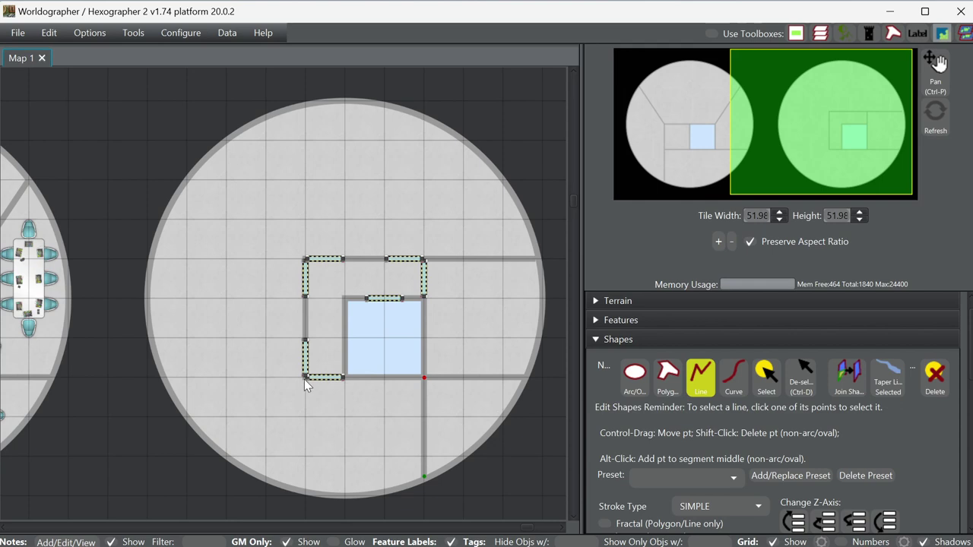
{"action": "left_click", "coordinate": [806, 377]}
- Draw a vertical wall line from the corridor's lower-left corner down to the outer circle, about 3 tiles long
{"action": "left_click", "coordinate": [304, 377]}
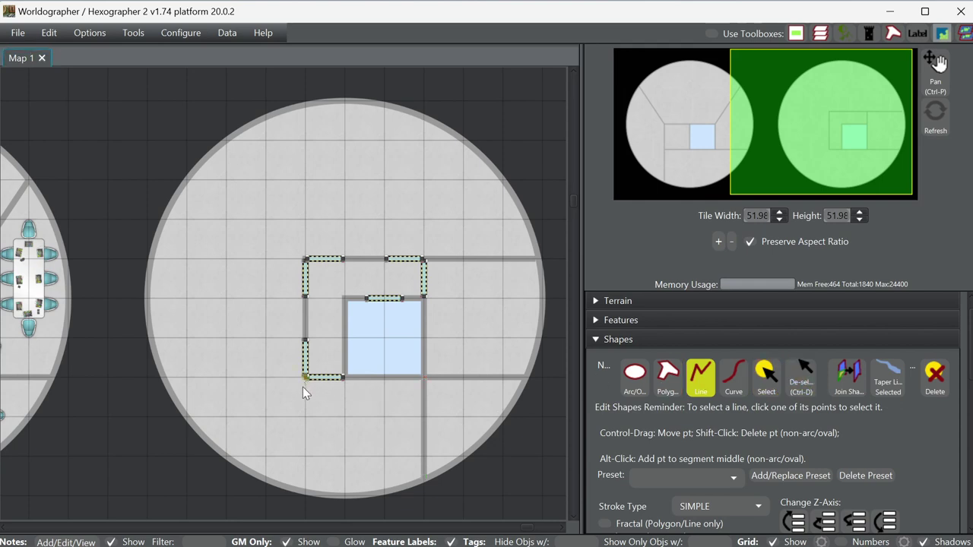
{"action": "left_click", "coordinate": [305, 497]}
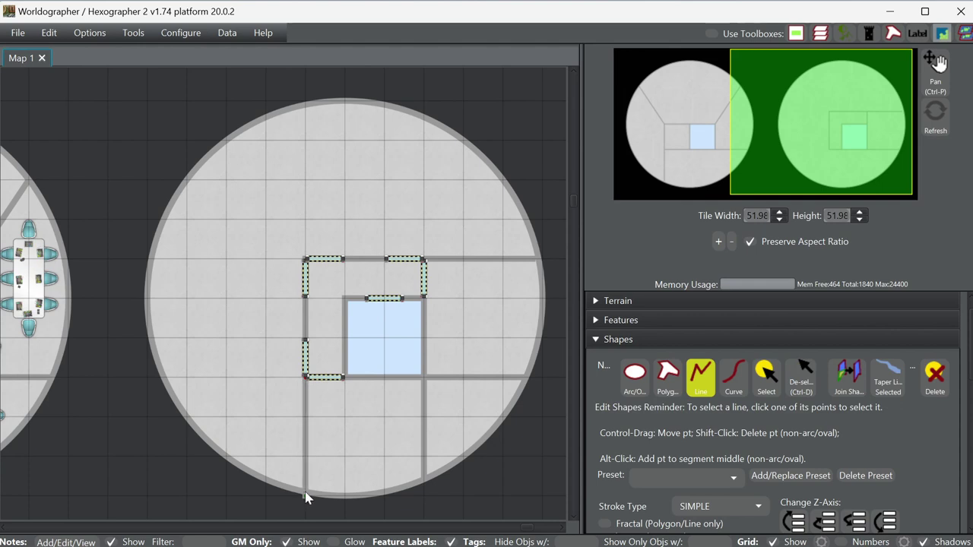
{"action": "left_click", "coordinate": [804, 375]}
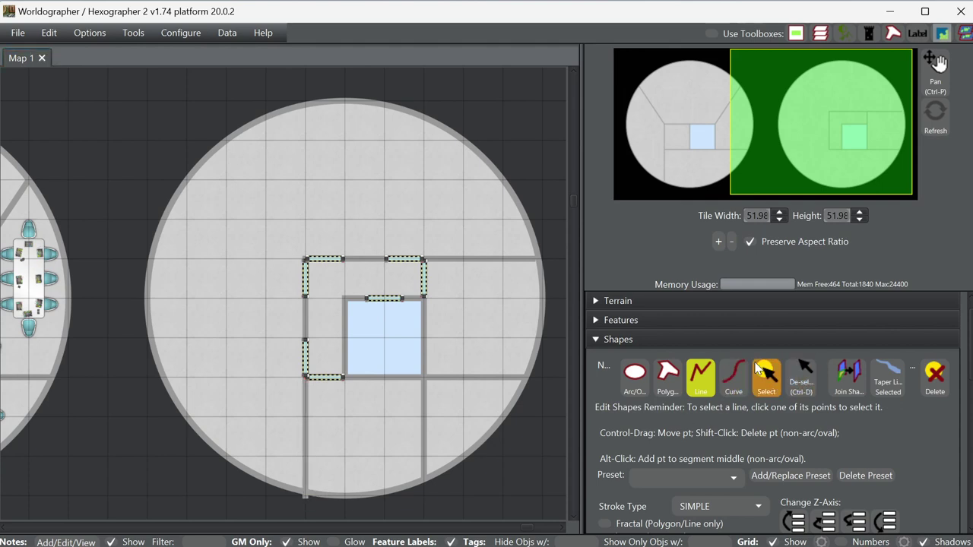
- Draw a vertical wall line about 3.75 tiles long from the inner end of the top wall's right door up to the outer circle
{"action": "left_click", "coordinate": [385, 260]}
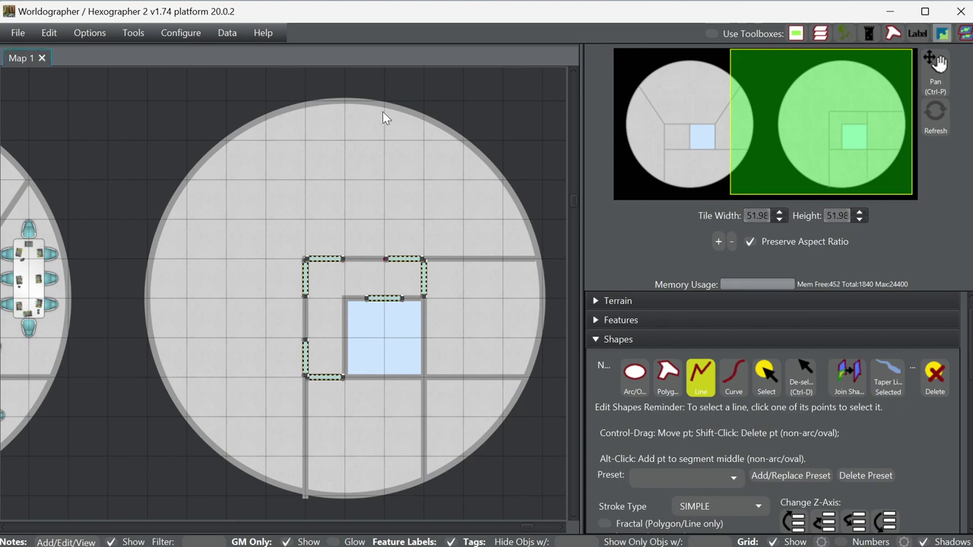
{"action": "left_click", "coordinate": [384, 111]}
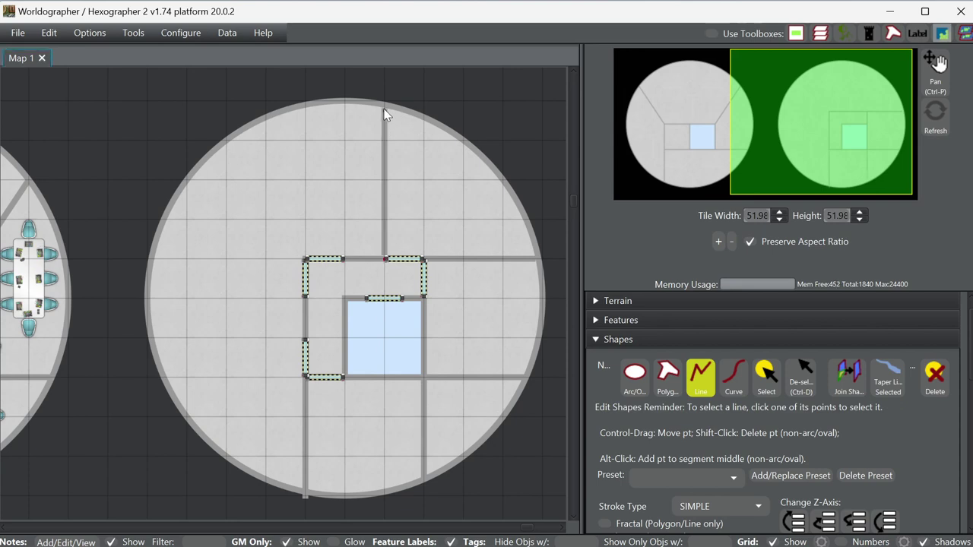
{"action": "left_click", "coordinate": [801, 376]}
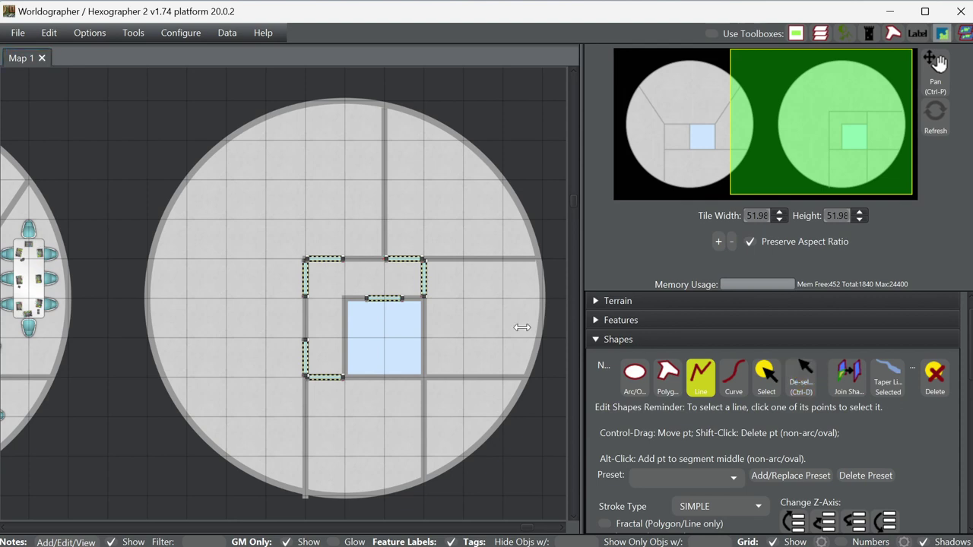
- Draw a diagonal wall line from the corridor's upper-left corner to the outer circle, about 2.5 tiles left and 2.5 tiles up
{"action": "left_click", "coordinate": [304, 262]}
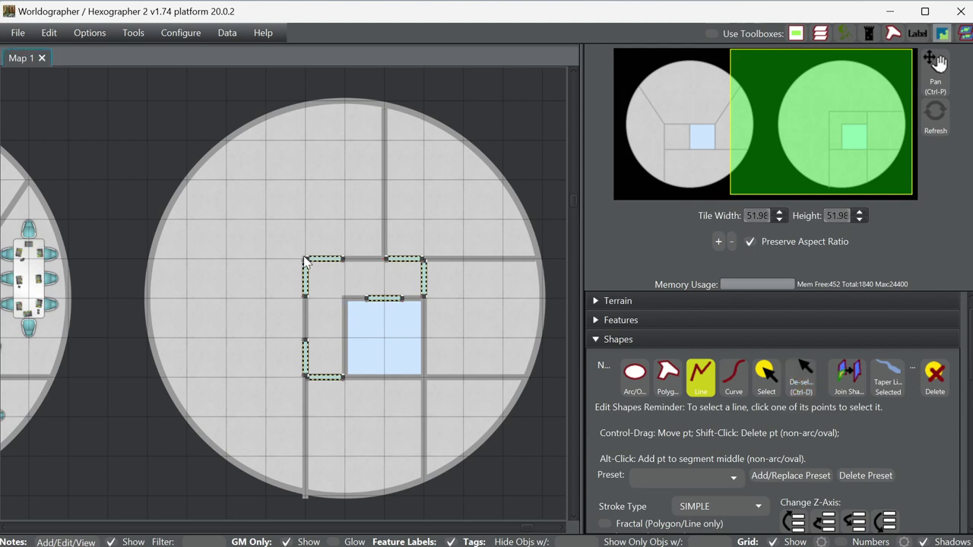
{"action": "left_click", "coordinate": [206, 160]}
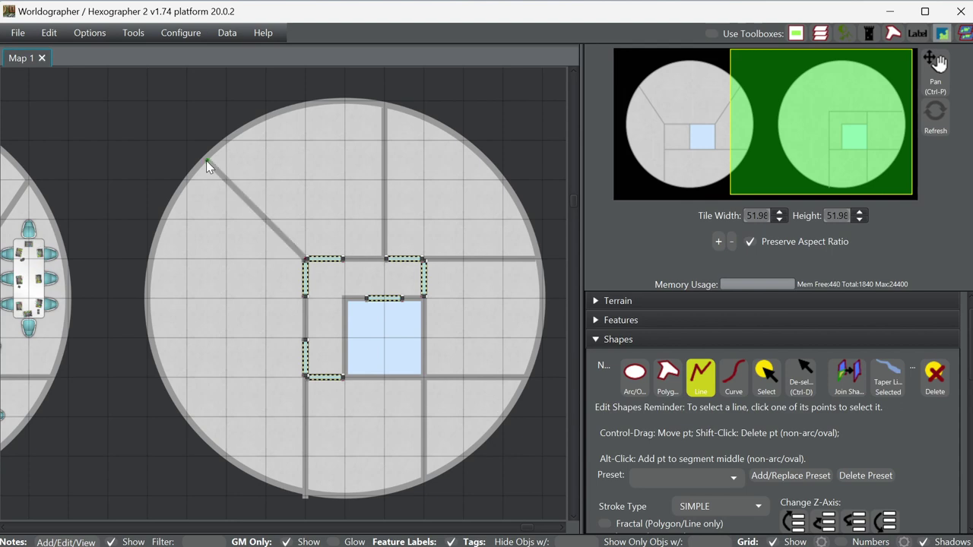
{"action": "left_click", "coordinate": [806, 387]}
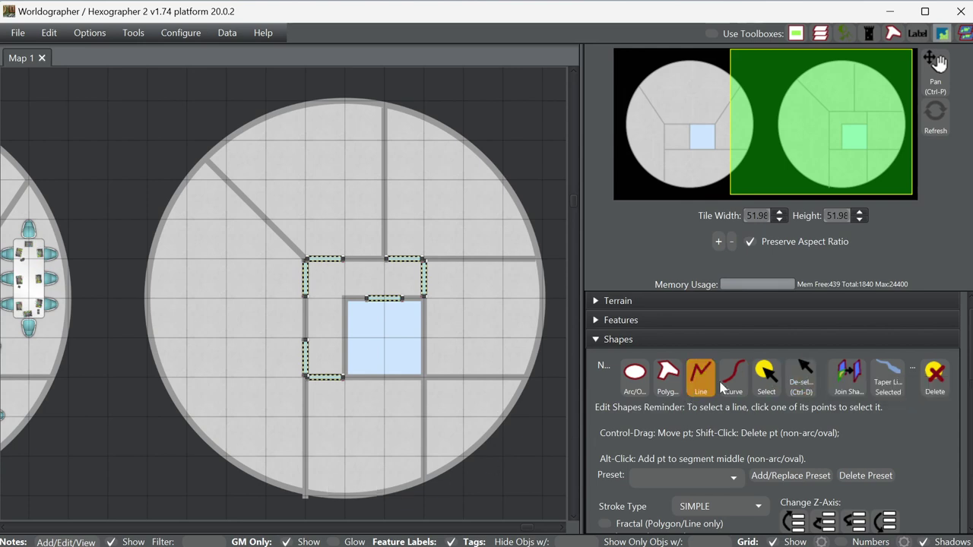
- Shorten the wall below the corridor's lower-left corner by moving its lower endpoint up about a quarter tile, inside the outer circle
{"action": "left_click", "coordinate": [767, 374]}
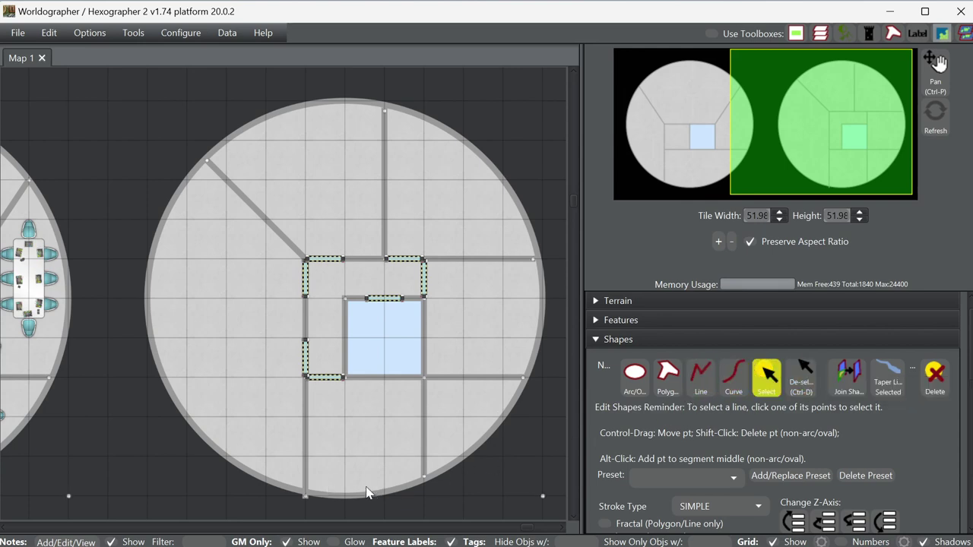
{"action": "left_click", "coordinate": [304, 500]}
{"action": "scroll", "coordinate": [744, 467], "scroll_direction": "down", "scroll_amount": 10}
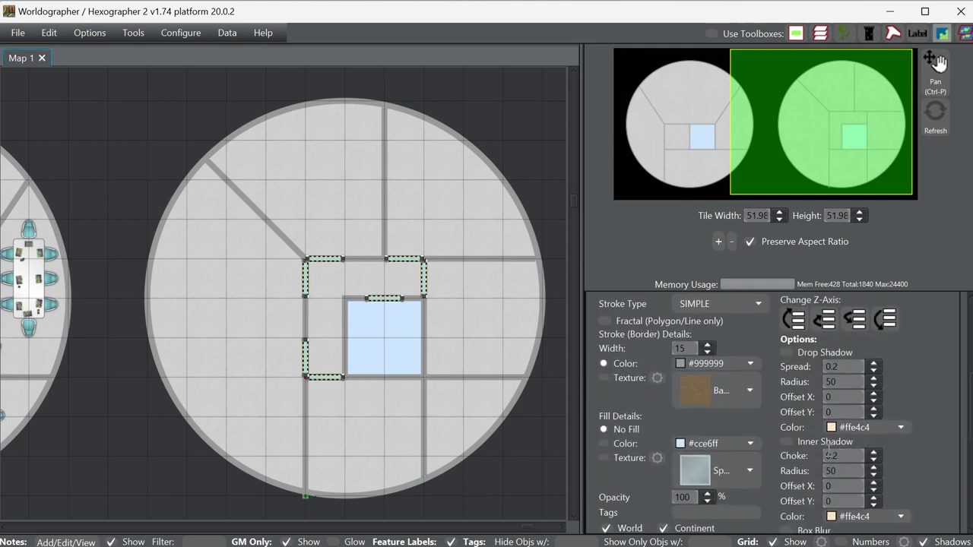
{"action": "scroll", "coordinate": [743, 467], "scroll_direction": "down", "scroll_amount": 1}
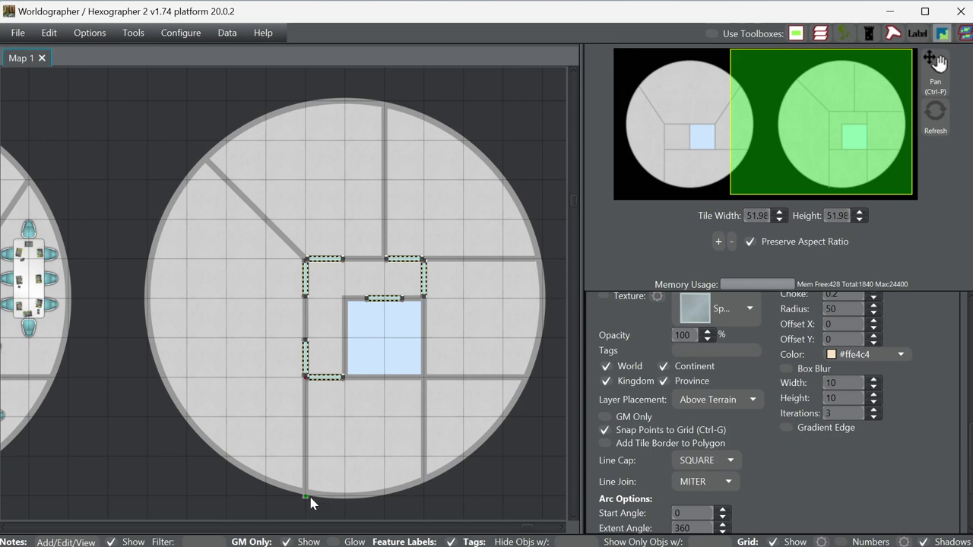
{"action": "left_click_drag", "start_coordinate": [305, 499], "coordinate": [305, 490]}
{"action": "scroll", "coordinate": [817, 475], "scroll_direction": "up", "scroll_amount": 4}
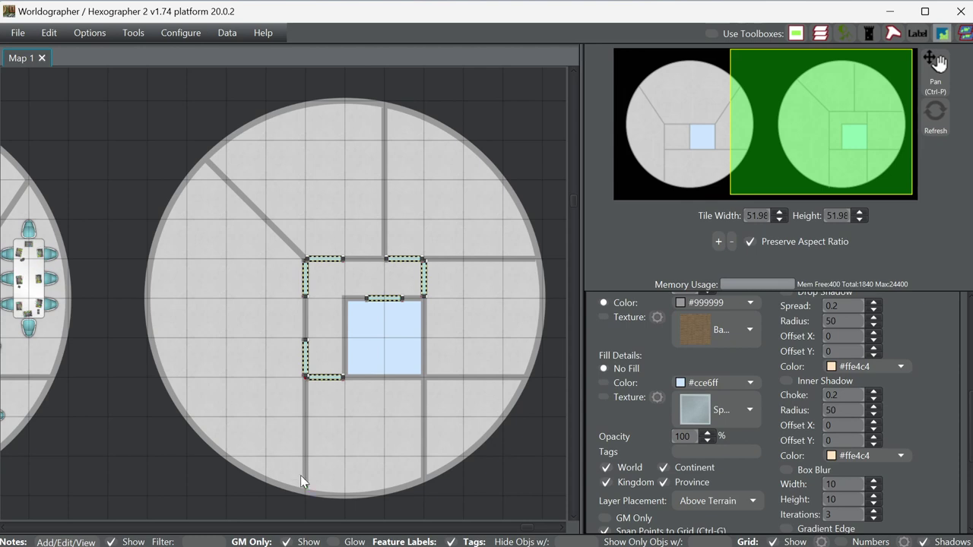
{"action": "scroll", "coordinate": [926, 401], "scroll_direction": "up", "scroll_amount": 5}
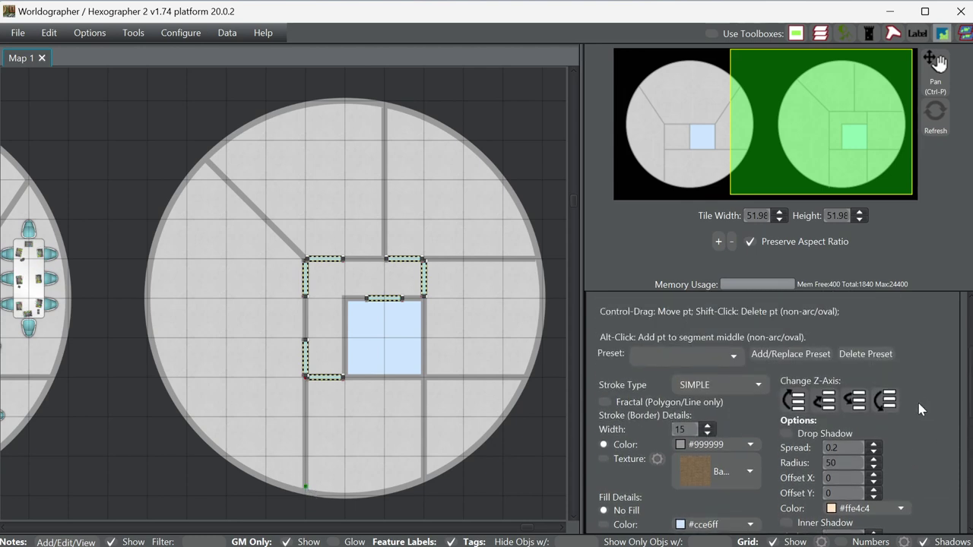
{"action": "scroll", "coordinate": [921, 404], "scroll_direction": "up", "scroll_amount": 2}
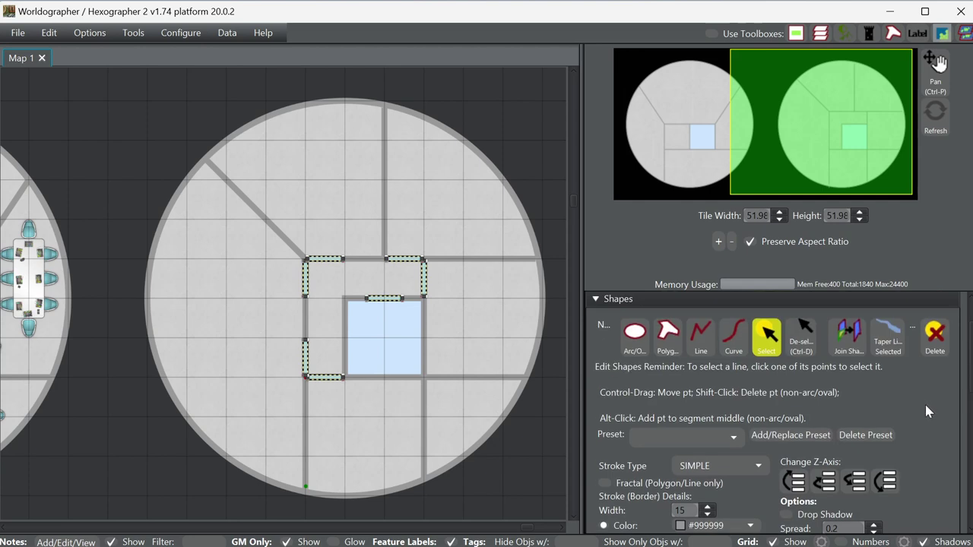
- Draw horizontal walls leftward to the outer circle: about 3.5 tiles from the corridor's lower-left corner and about 4 tiles from the upper left door's lower end
{"action": "left_click", "coordinate": [701, 336]}
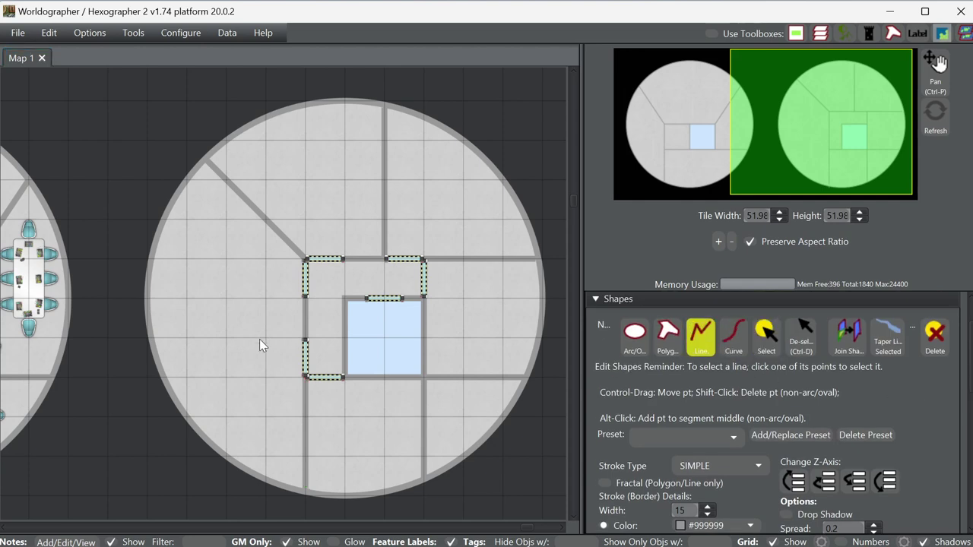
{"action": "left_click", "coordinate": [304, 377]}
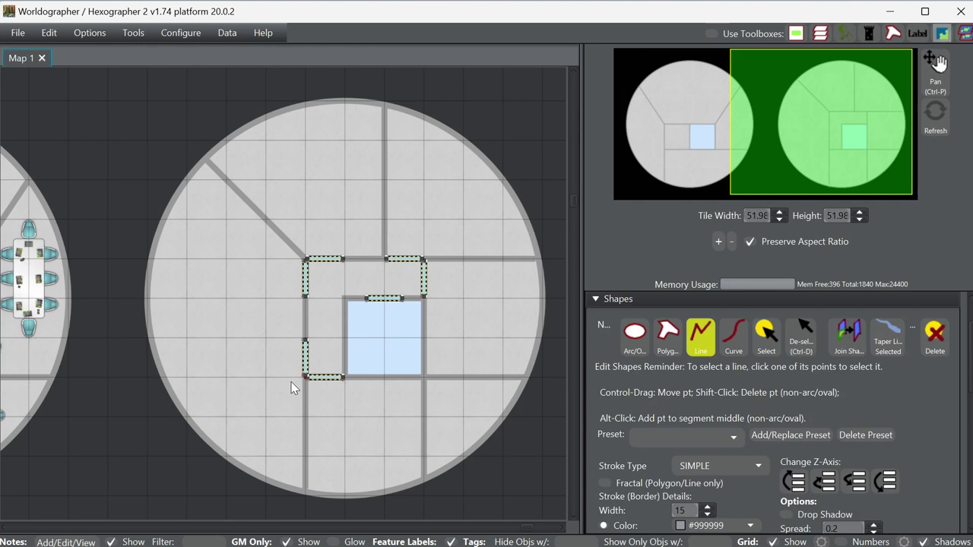
{"action": "left_click", "coordinate": [165, 377]}
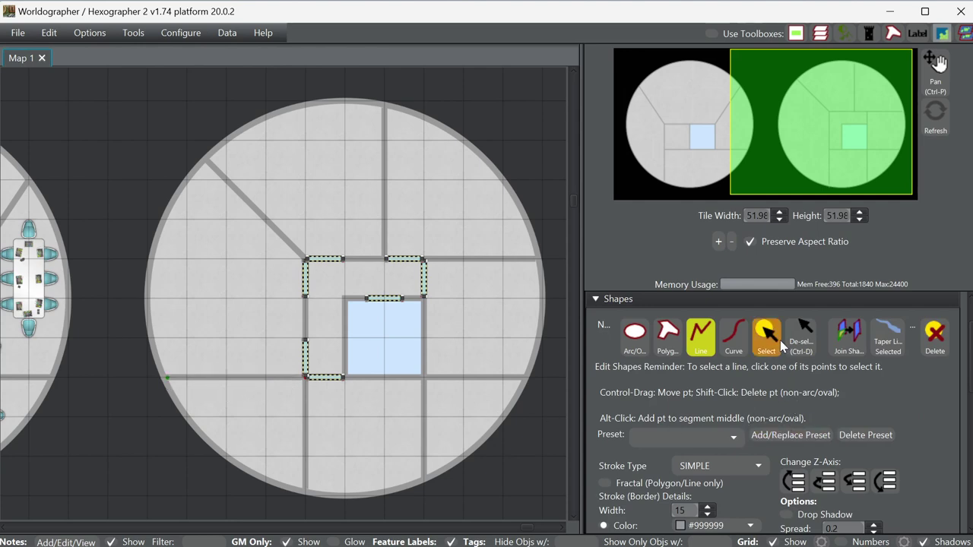
{"action": "left_click", "coordinate": [803, 346]}
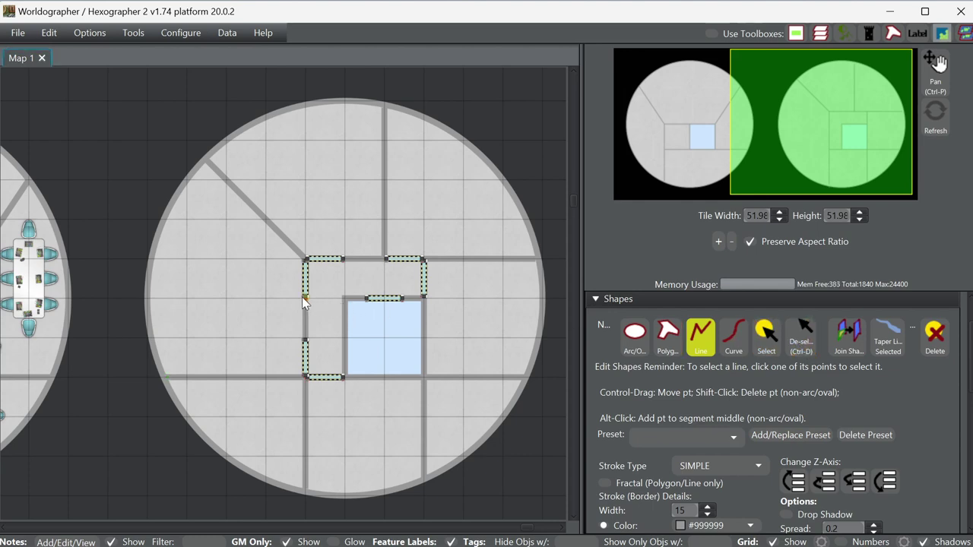
{"action": "left_click", "coordinate": [146, 298]}
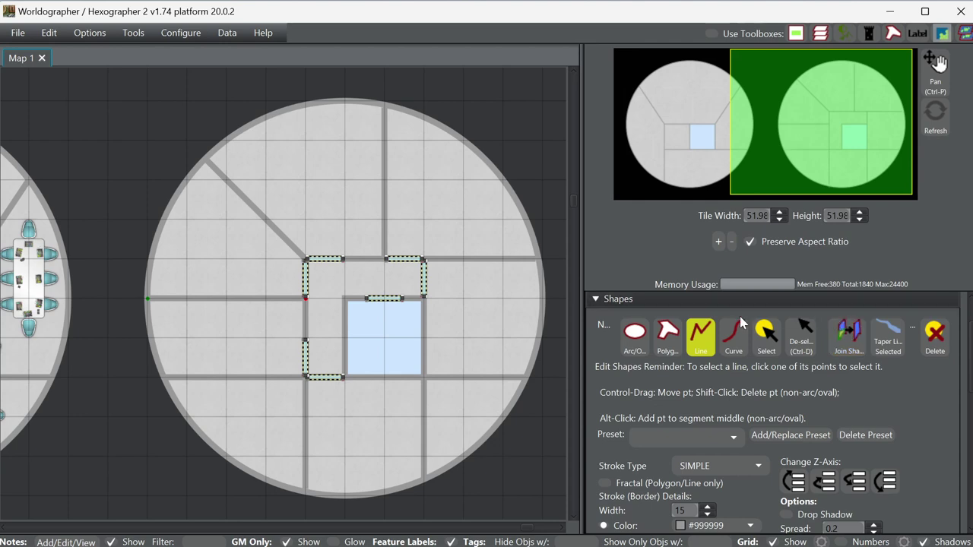
- Place the white oval table feature upright in the second level's bottom room, centred about 1.5 tiles below the blue square
{"action": "left_click", "coordinate": [659, 304]}
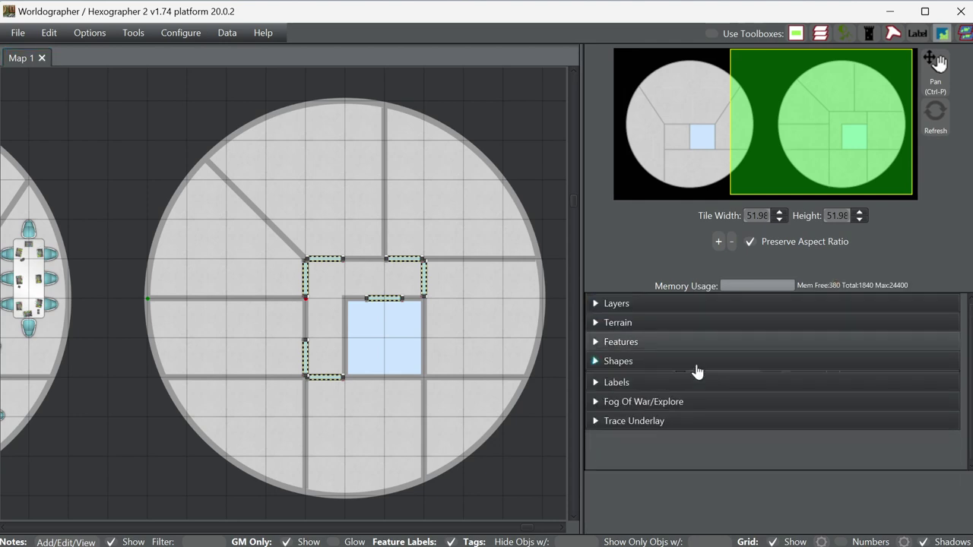
{"action": "left_click", "coordinate": [650, 342]}
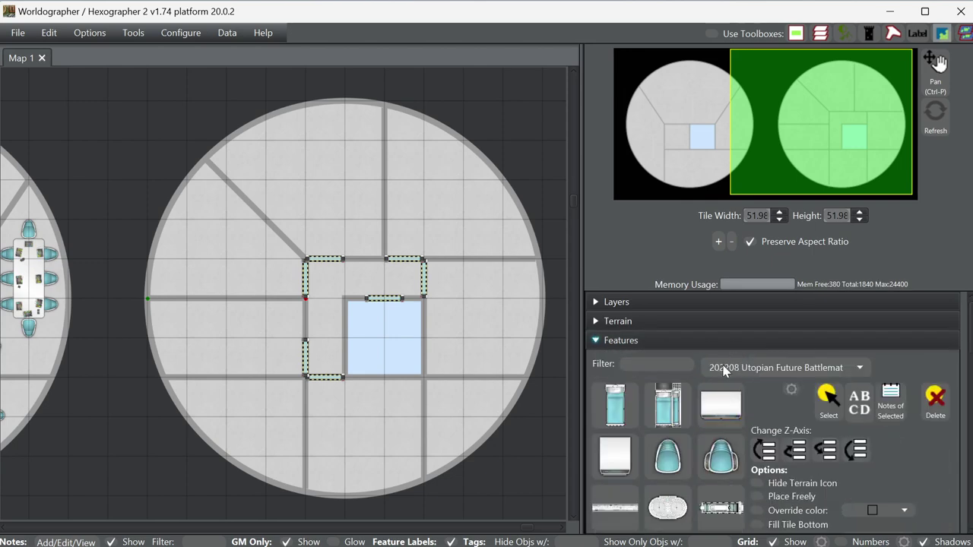
{"action": "scroll", "coordinate": [720, 437], "scroll_direction": "down", "scroll_amount": 1}
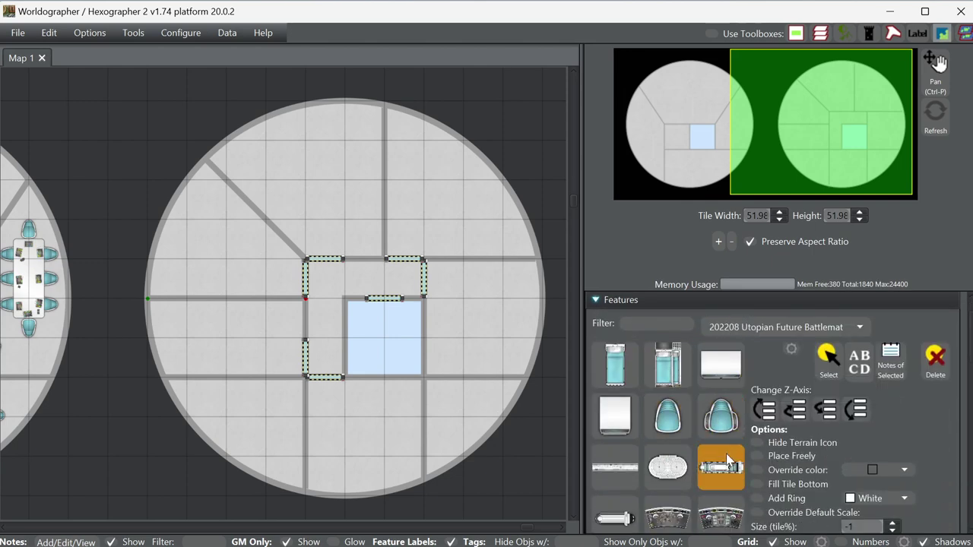
{"action": "scroll", "coordinate": [715, 448], "scroll_direction": "down", "scroll_amount": 1}
{"action": "left_click", "coordinate": [673, 439]}
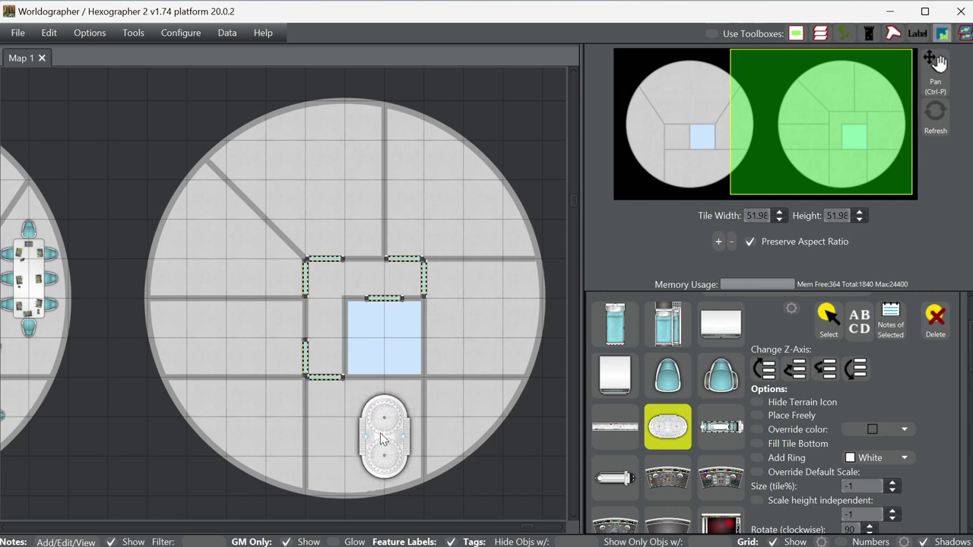
{"action": "left_click", "coordinate": [382, 440]}
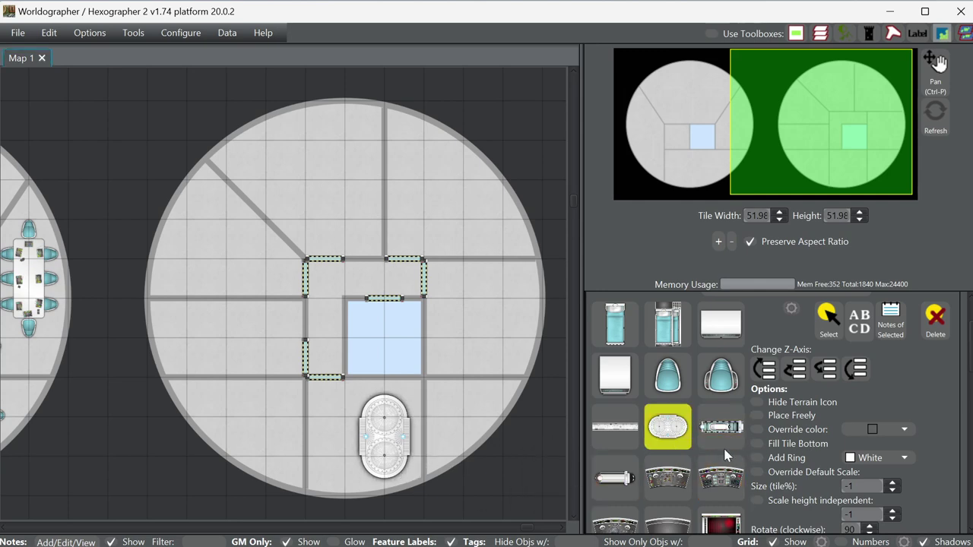
- Place a dark curved control console in the second level's bottom room, about 1.25 tiles left of the oval table's centre
{"action": "left_click", "coordinate": [622, 479]}
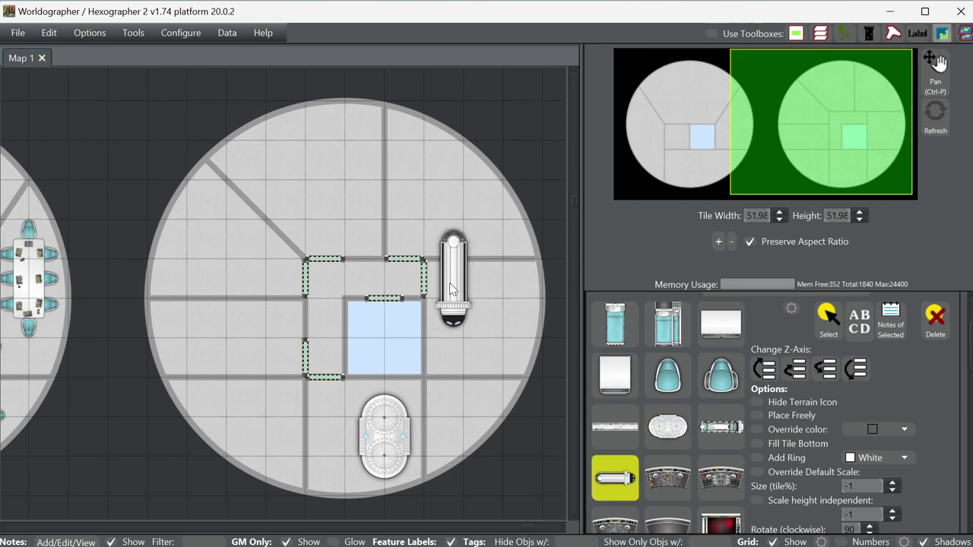
{"action": "left_click", "coordinate": [719, 430]}
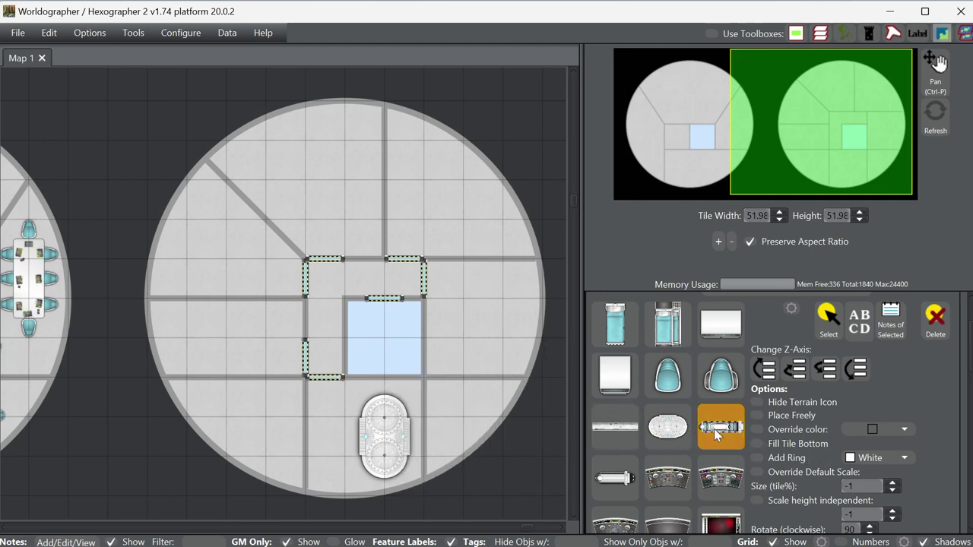
{"action": "scroll", "coordinate": [718, 495], "scroll_direction": "down", "scroll_amount": 3}
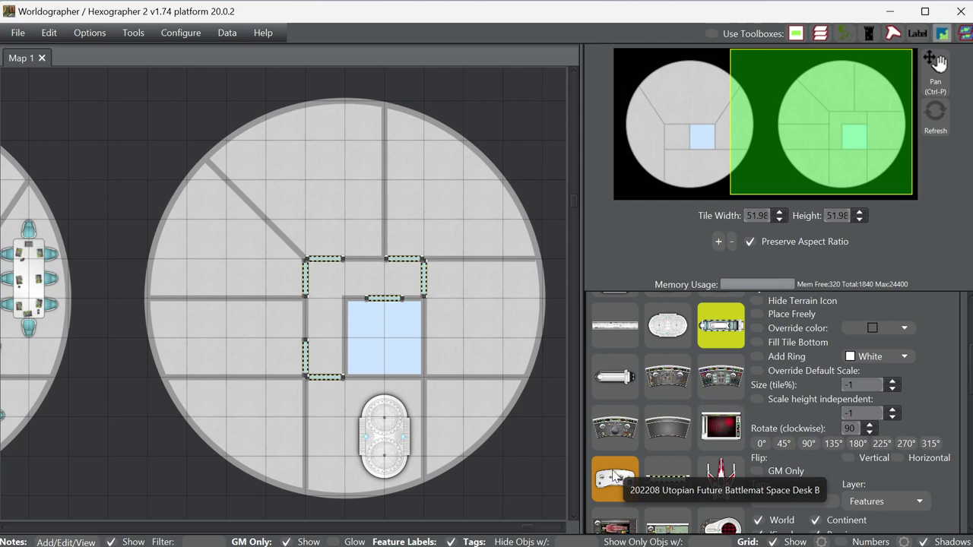
{"action": "left_click", "coordinate": [616, 433]}
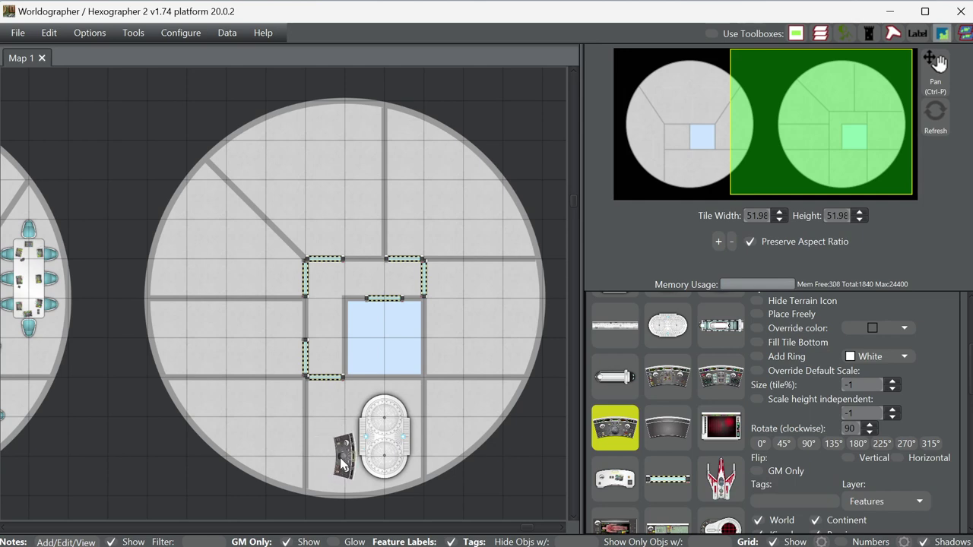
{"action": "scroll", "coordinate": [342, 465], "scroll_direction": "down", "scroll_amount": 1}
{"action": "left_click", "coordinate": [342, 465]}
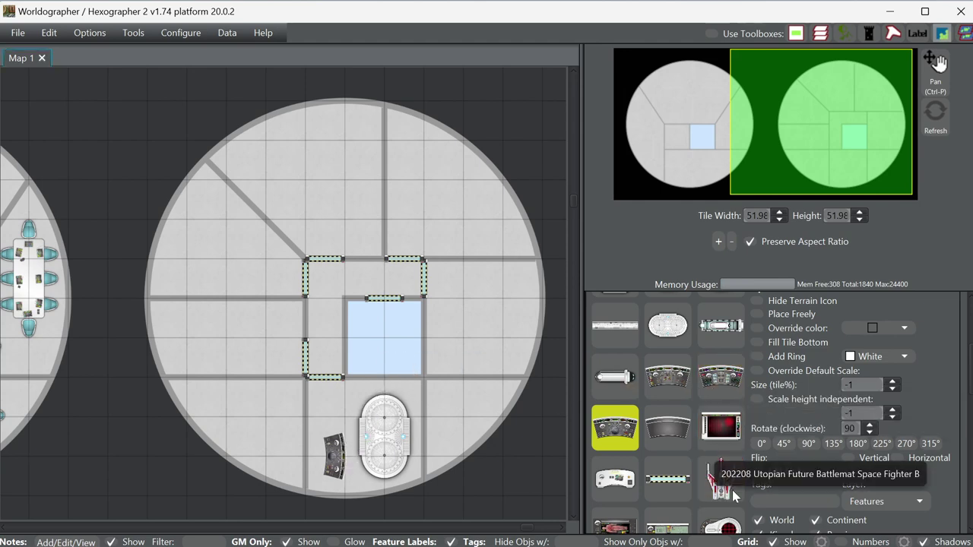
{"action": "scroll", "coordinate": [697, 434], "scroll_direction": "up", "scroll_amount": 3}
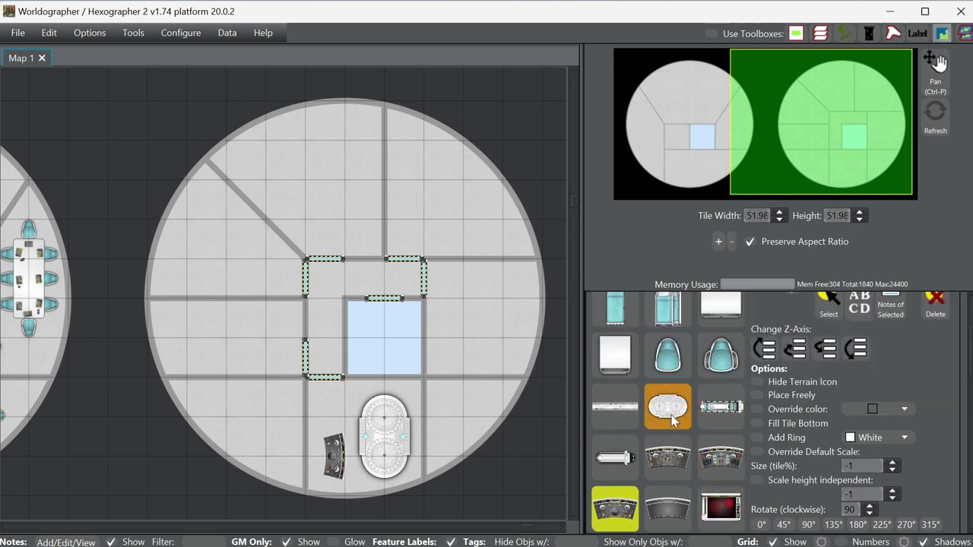
{"action": "left_click", "coordinate": [672, 315]}
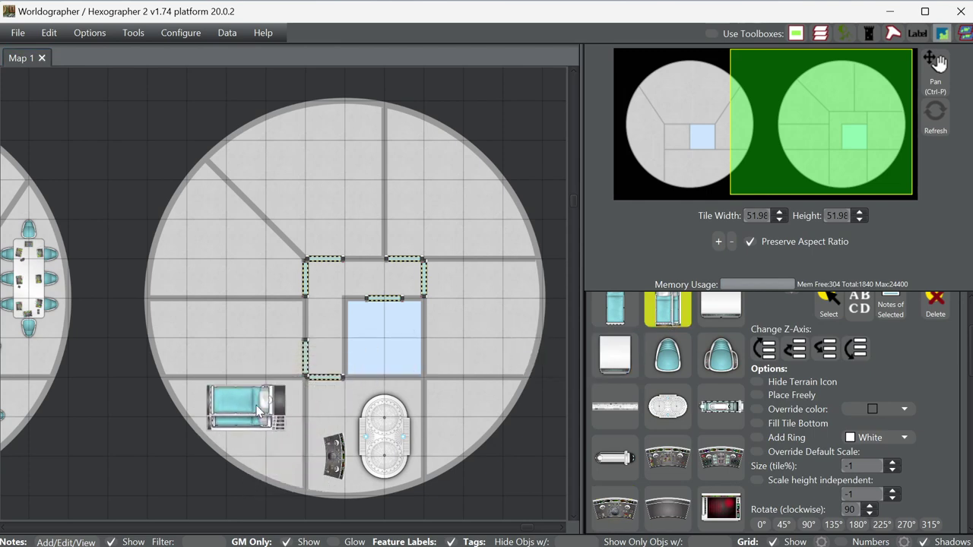
{"action": "scroll", "coordinate": [895, 375], "scroll_direction": "up", "scroll_amount": 3}
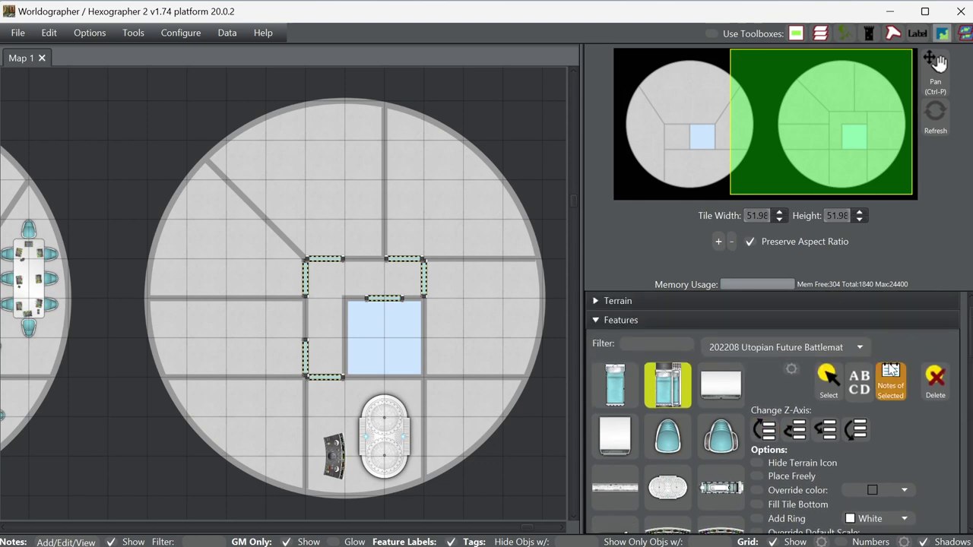
- Place a Space Desk B at 0° rotation in the second level's lower-right room, beside the wall shared with the oval table's room
{"action": "scroll", "coordinate": [852, 390], "scroll_direction": "down", "scroll_amount": 3}
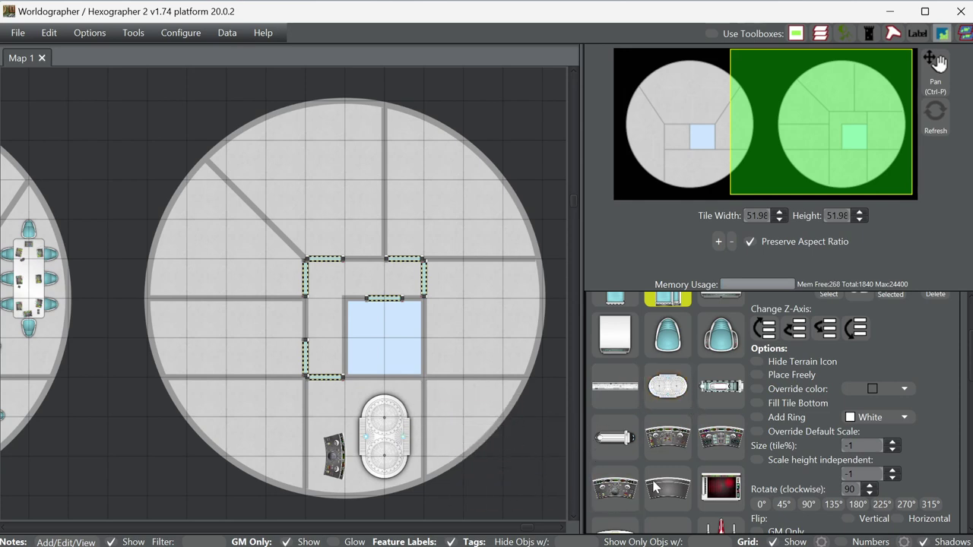
{"action": "scroll", "coordinate": [684, 471], "scroll_direction": "down", "scroll_amount": 3}
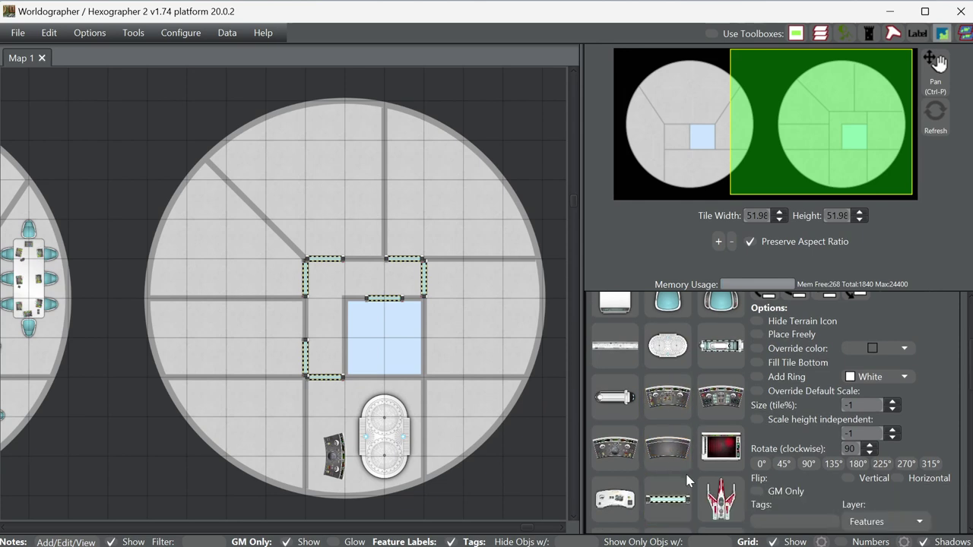
{"action": "left_click", "coordinate": [618, 466]}
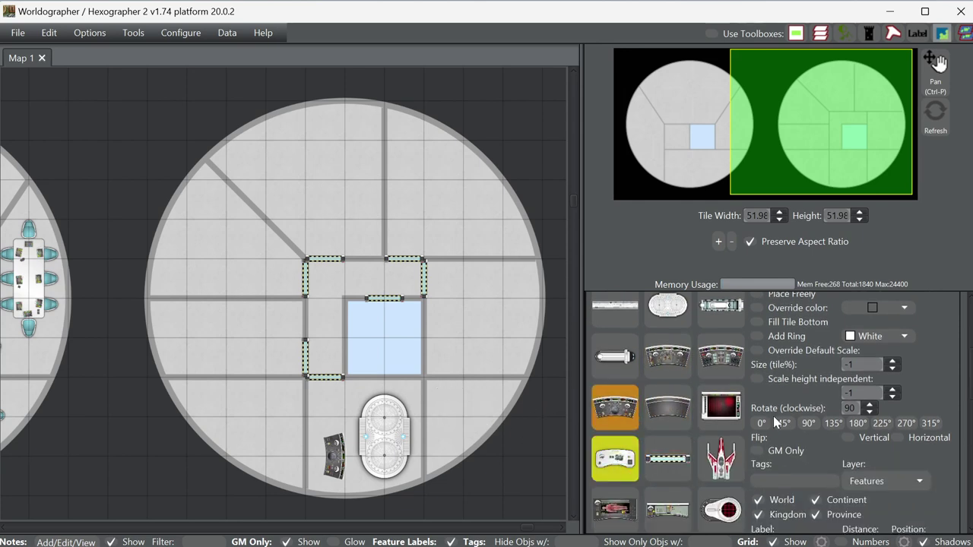
{"action": "scroll", "coordinate": [859, 410], "scroll_direction": "up", "scroll_amount": 2}
{"action": "scroll", "coordinate": [859, 410], "scroll_direction": "down", "scroll_amount": 1}
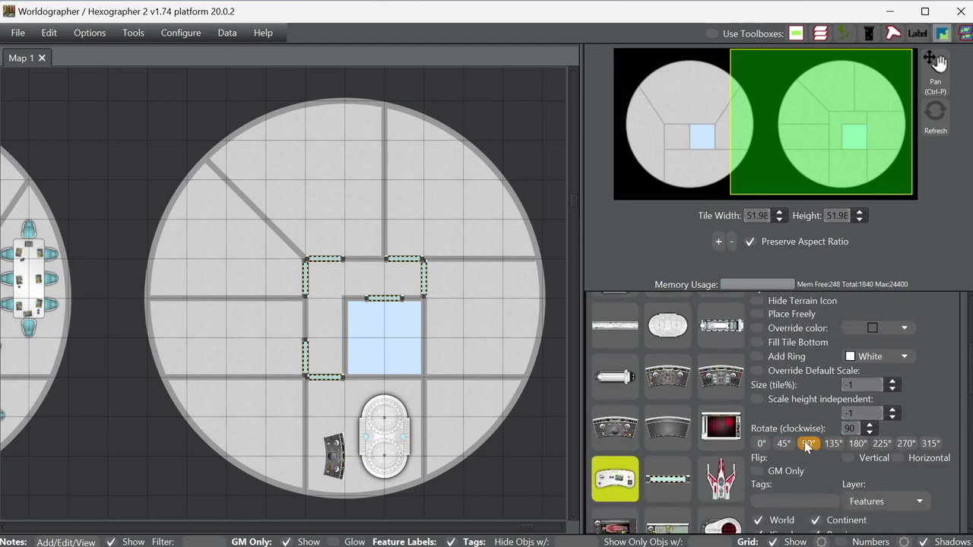
{"action": "left_click", "coordinate": [758, 446]}
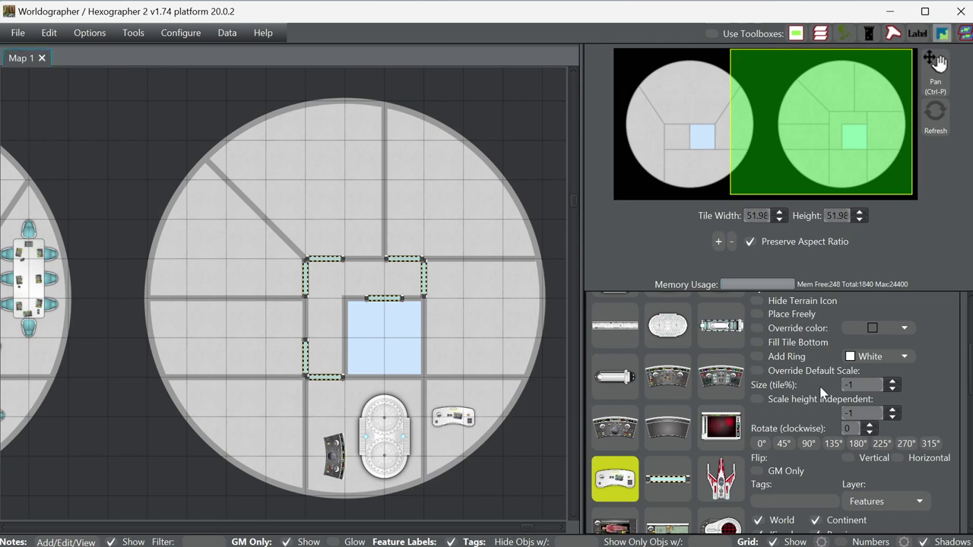
- Choose the armless teal chair feature and enable Override Default Scale for it
{"action": "scroll", "coordinate": [806, 384], "scroll_direction": "up", "scroll_amount": 5}
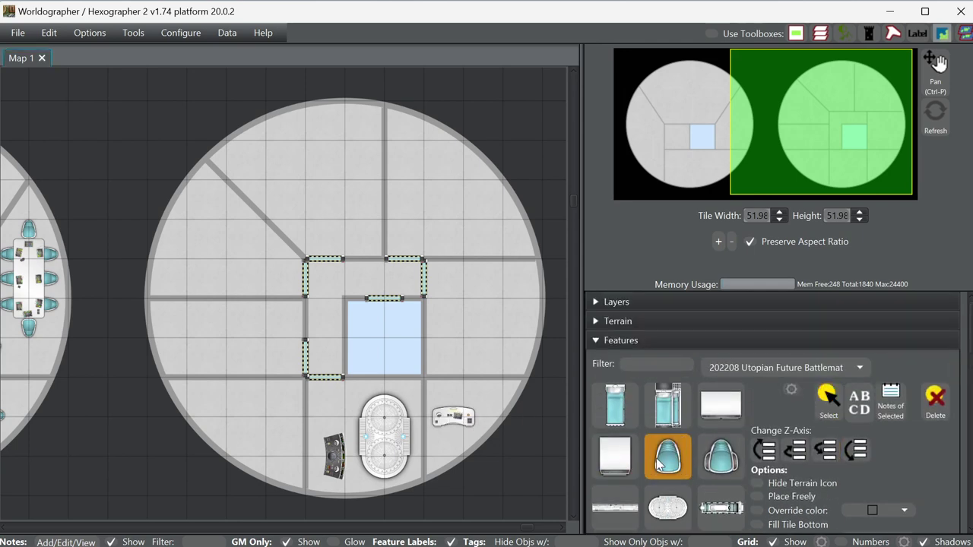
{"action": "left_click", "coordinate": [665, 460]}
{"action": "scroll", "coordinate": [847, 494], "scroll_direction": "down", "scroll_amount": 3}
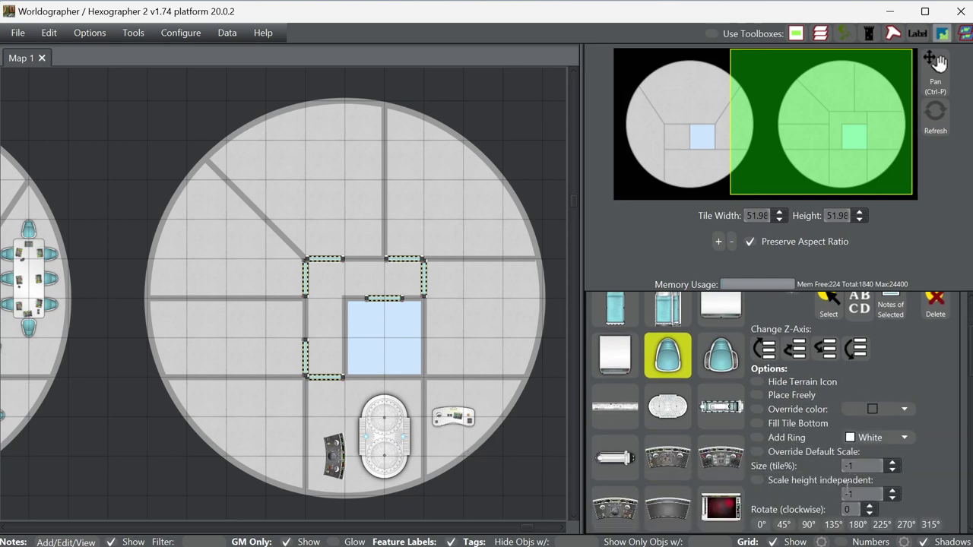
{"action": "left_click", "coordinate": [795, 452]}
- Try to select the first level's conference table together with the chairs around it
{"action": "left_click", "coordinate": [782, 133]}
{"action": "left_click_drag", "start_coordinate": [782, 134], "coordinate": [740, 130]}
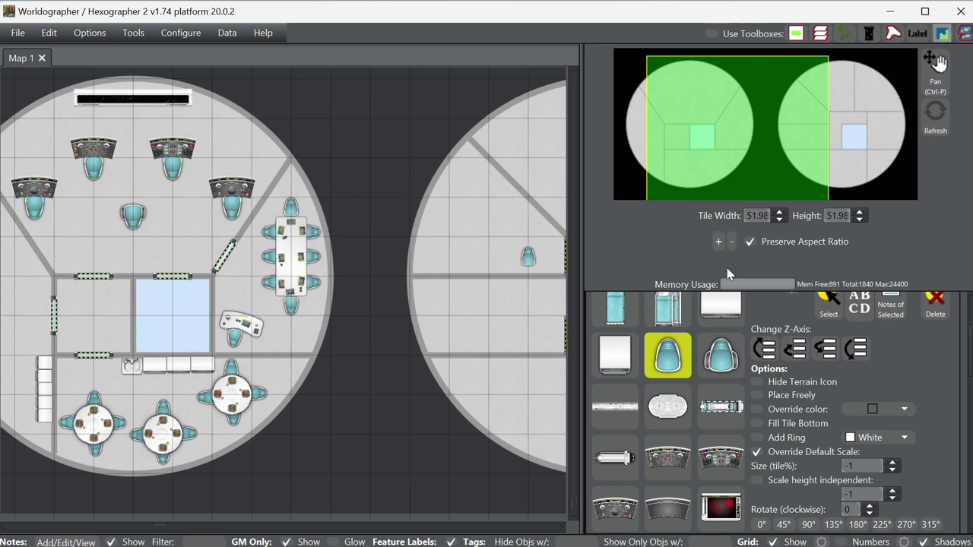
{"action": "left_click", "coordinate": [828, 304]}
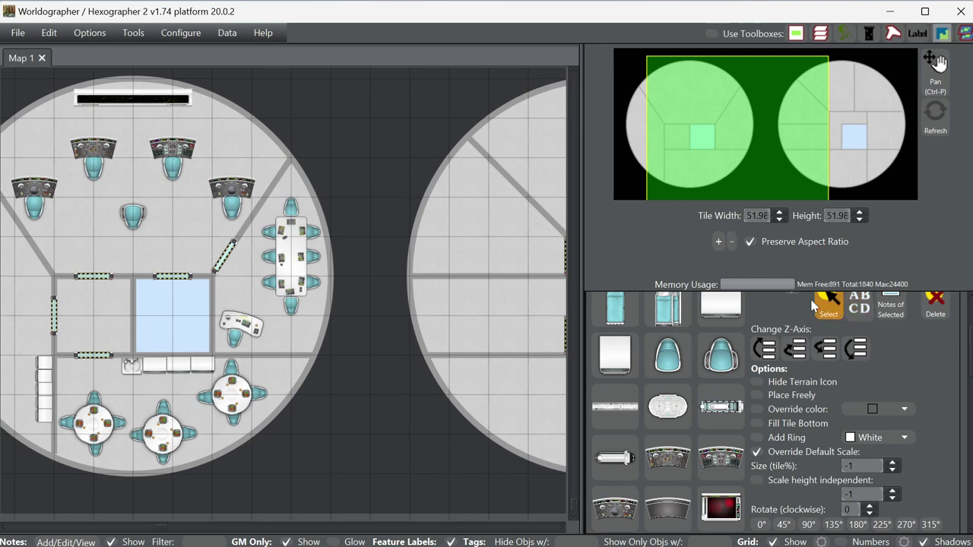
{"action": "left_click", "coordinate": [291, 207]}
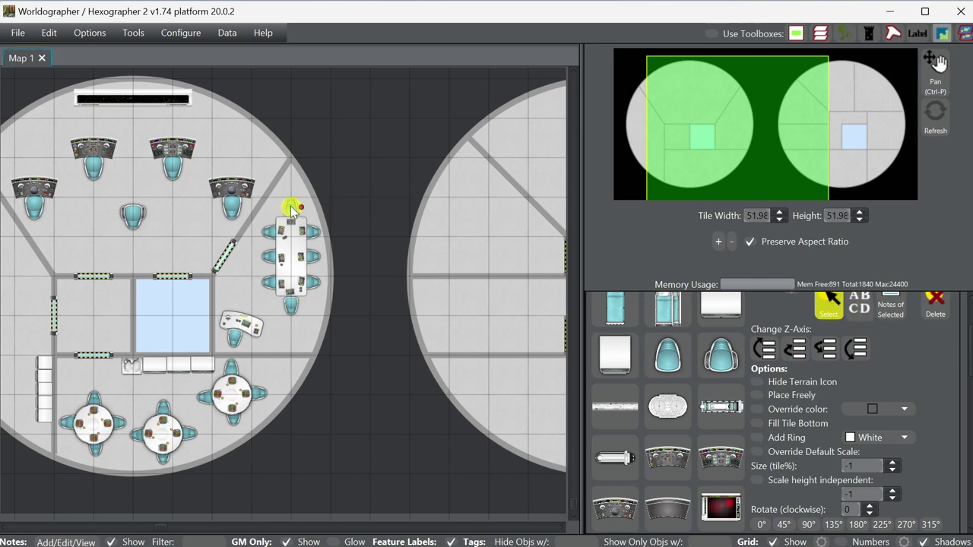
{"action": "left_click", "coordinate": [271, 231], "text": "ctrl"}
{"action": "left_click", "coordinate": [312, 232], "text": "ctrl"}
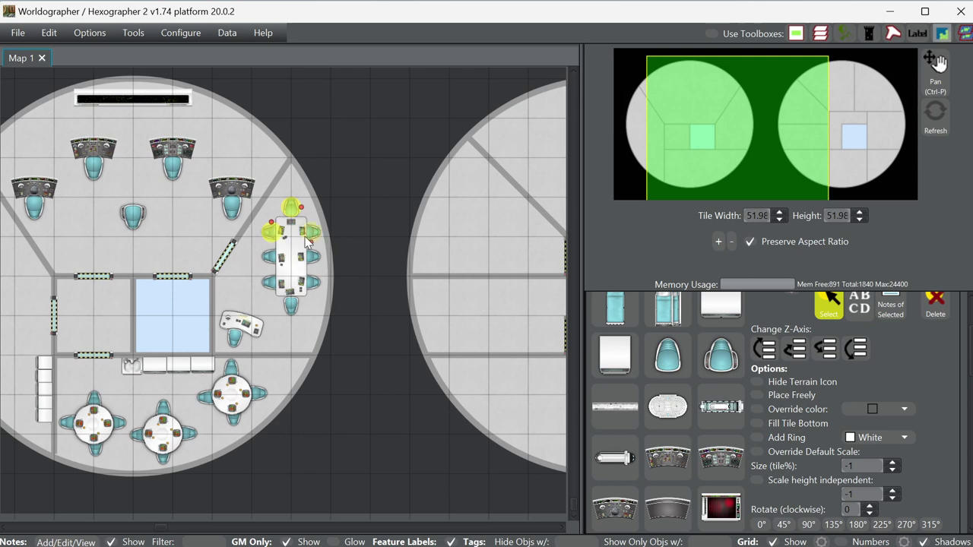
{"action": "left_click", "coordinate": [313, 257], "text": "ctrl"}
{"action": "left_click", "coordinate": [305, 263], "text": "ctrl"}
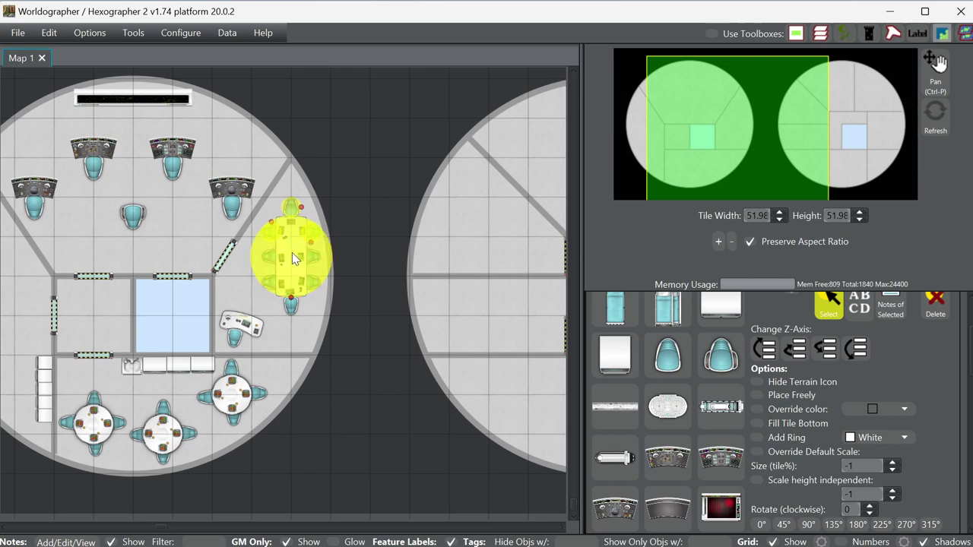
- Move the first level's conference table up and right off its chairs, and add the chairs around its spot to the selection
{"action": "left_click", "coordinate": [293, 250]}
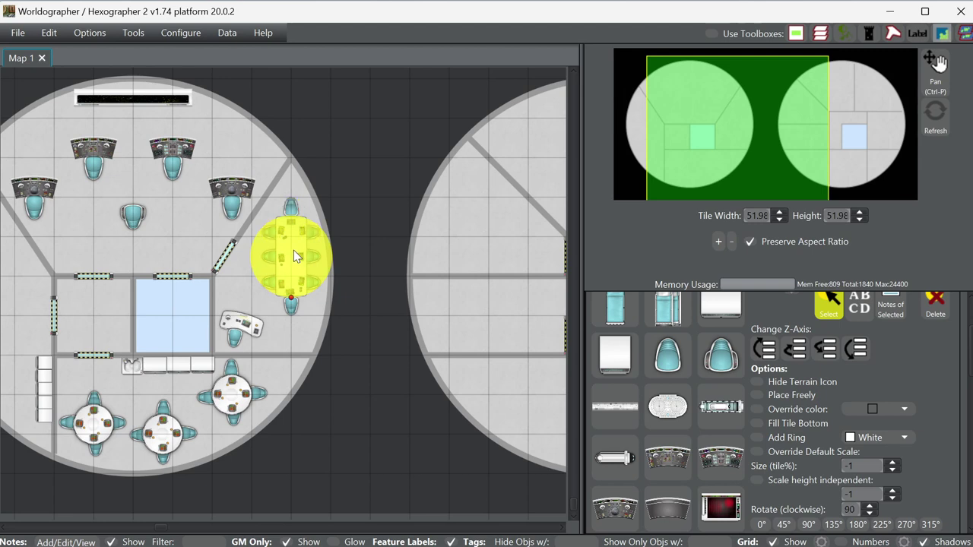
{"action": "left_click_drag", "start_coordinate": [293, 250], "coordinate": [326, 187]}
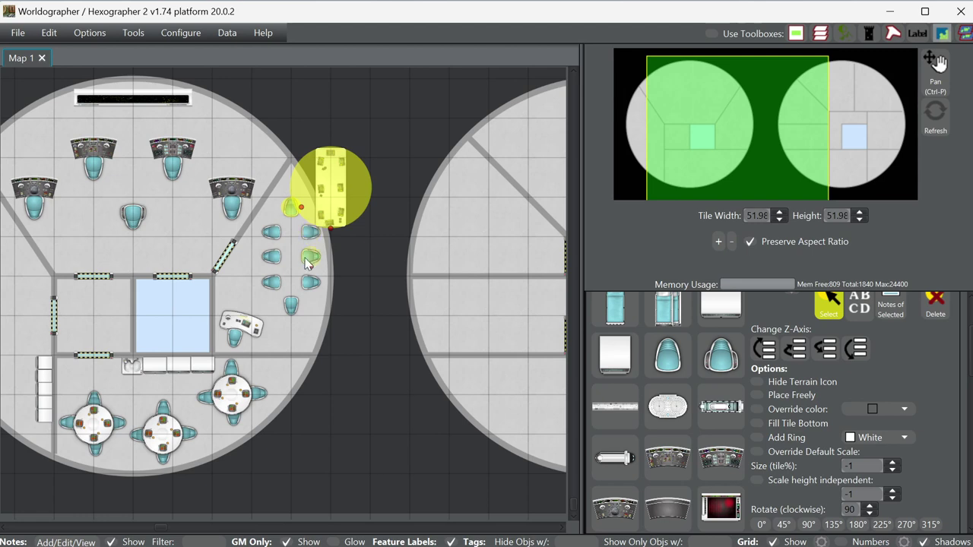
{"action": "left_click", "coordinate": [308, 239], "text": "shift"}
{"action": "left_click", "coordinate": [310, 256], "text": "shift"}
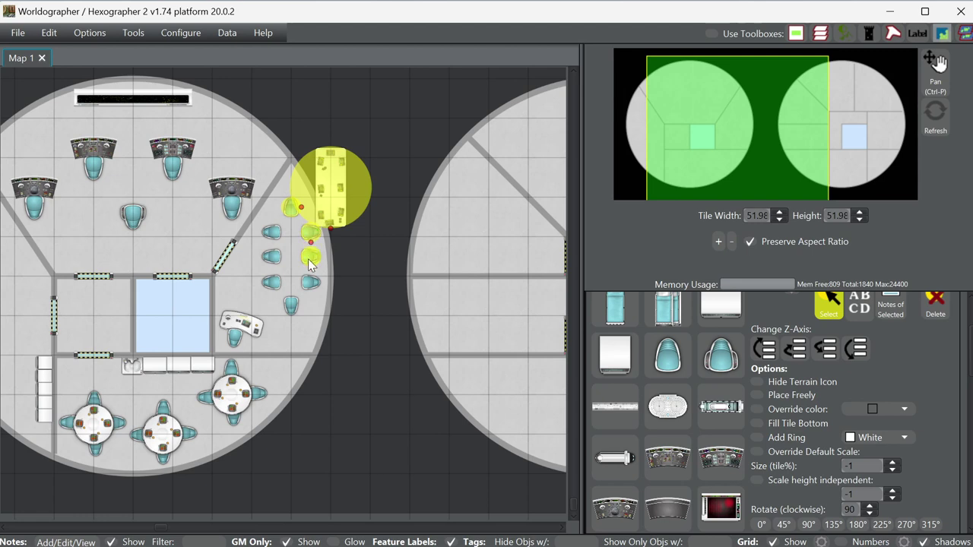
{"action": "left_click", "coordinate": [309, 282], "text": "shift"}
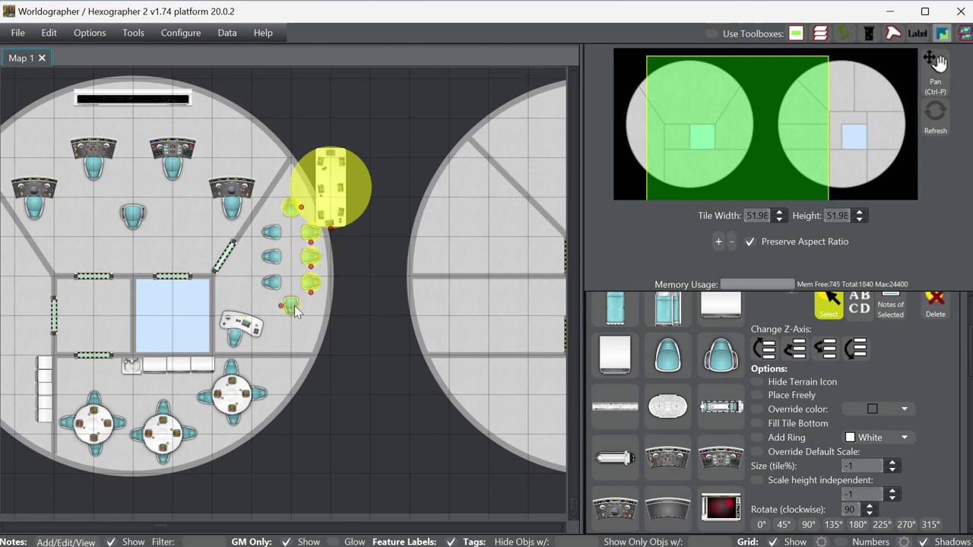
{"action": "left_click", "coordinate": [293, 306], "text": "shift"}
{"action": "left_click", "coordinate": [272, 282], "text": "shift"}
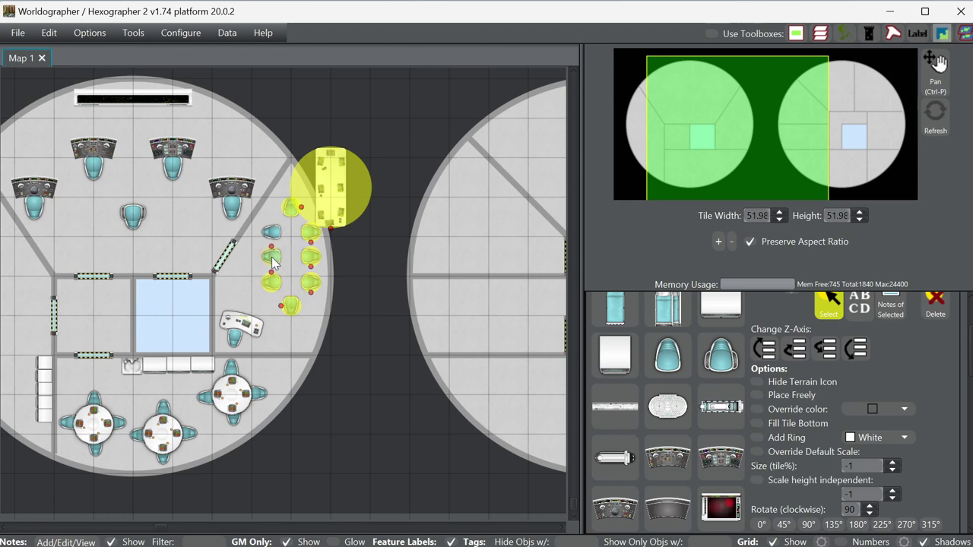
{"action": "left_click", "coordinate": [272, 259], "text": "shift"}
{"action": "left_click", "coordinate": [271, 232], "text": "shift"}
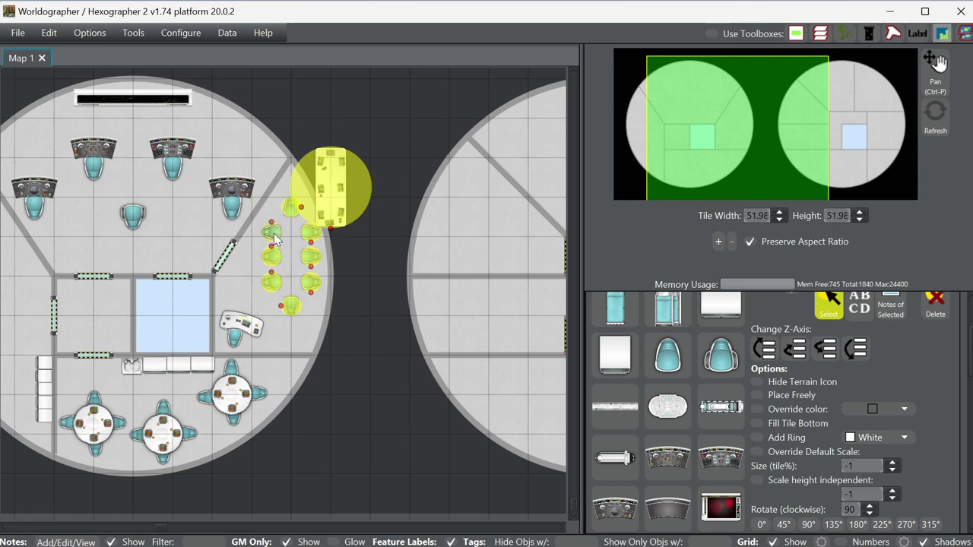
- Add the first level's curved-desk chair and all the chairs around the three round tables to the selection
{"action": "left_click", "coordinate": [235, 340], "text": "shift"}
{"action": "left_click", "coordinate": [231, 369], "text": "shift"}
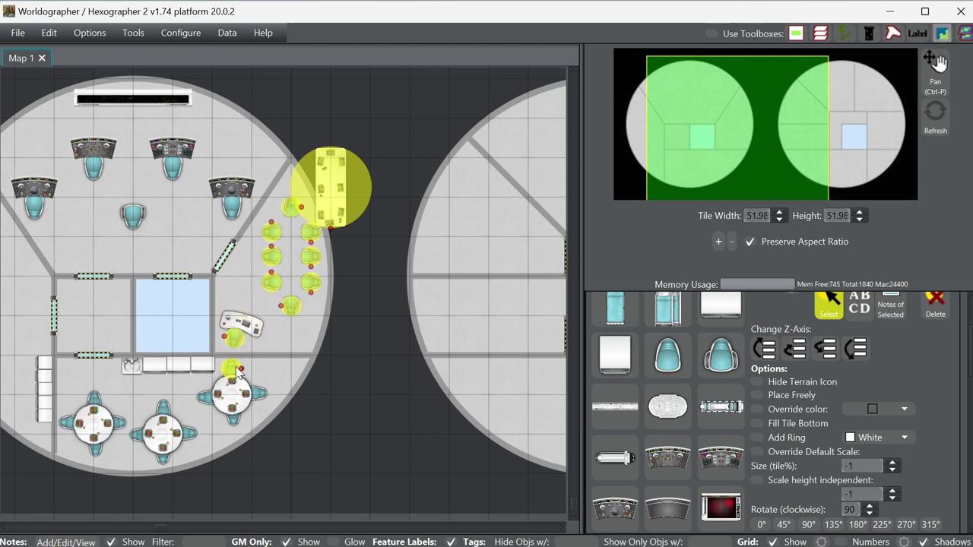
{"action": "left_click", "coordinate": [258, 394], "text": "shift"}
{"action": "left_click", "coordinate": [233, 416], "text": "shift"}
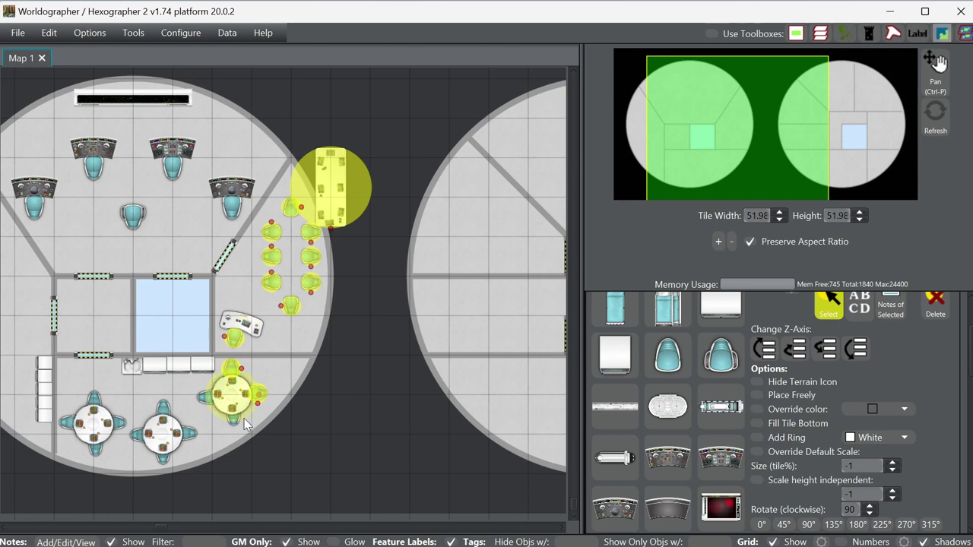
{"action": "left_click", "coordinate": [205, 396], "text": "shift"}
{"action": "left_click", "coordinate": [188, 433], "text": "shift"}
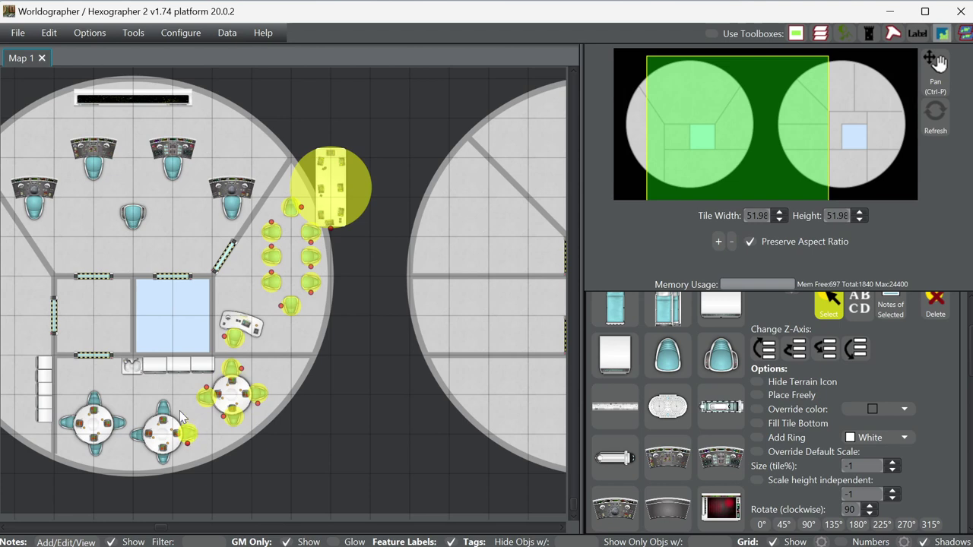
{"action": "left_click_drag", "start_coordinate": [168, 399], "coordinate": [180, 465]}
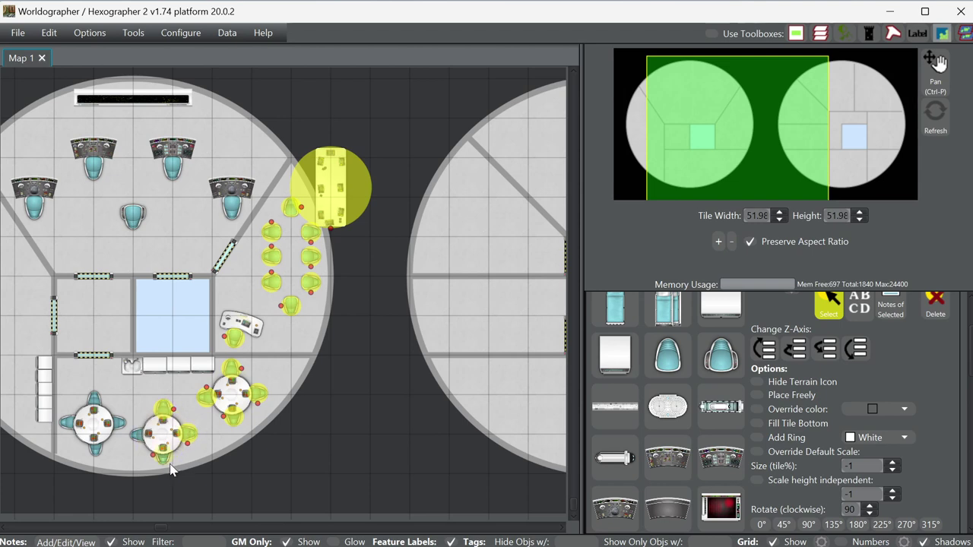
{"action": "left_click", "coordinate": [138, 440], "text": "shift"}
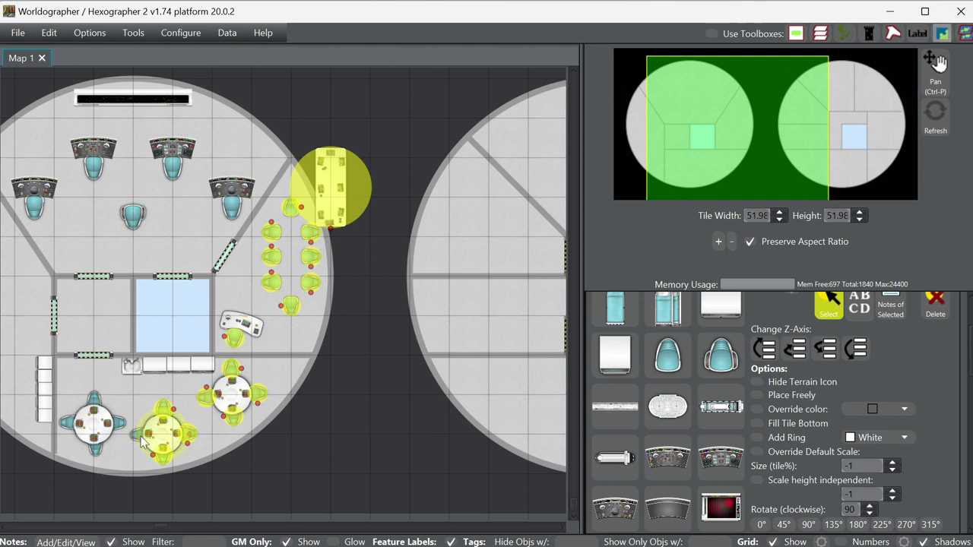
{"action": "left_click", "coordinate": [136, 438], "text": "shift"}
{"action": "left_click", "coordinate": [122, 426], "text": "shift"}
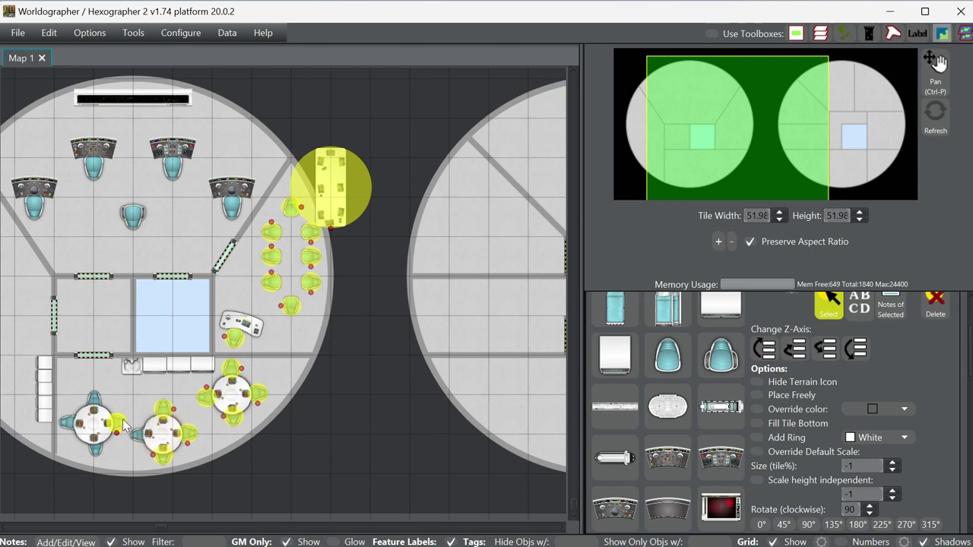
{"action": "left_click", "coordinate": [85, 408], "text": "shift"}
{"action": "left_click", "coordinate": [69, 423], "text": "shift"}
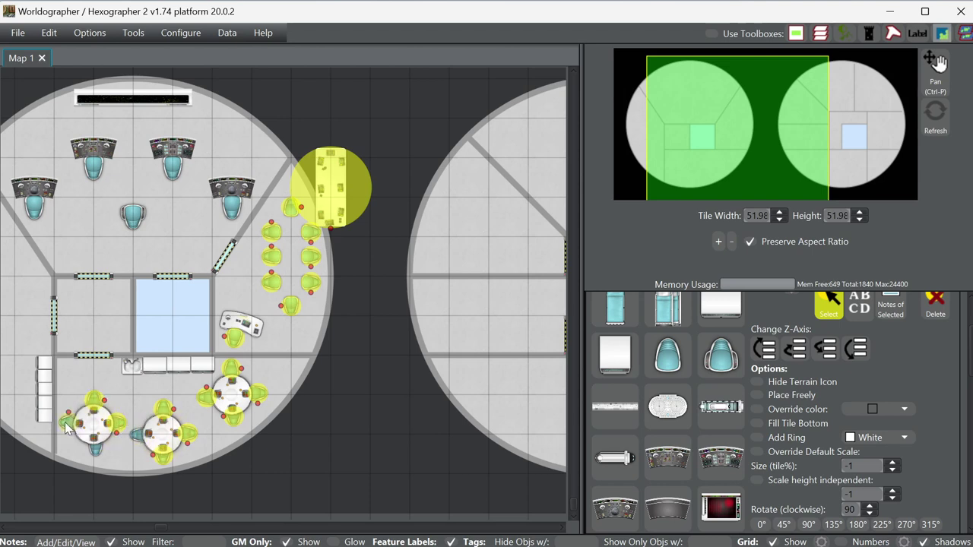
{"action": "left_click", "coordinate": [66, 429], "text": "shift"}
{"action": "left_click", "coordinate": [133, 435], "text": "shift"}
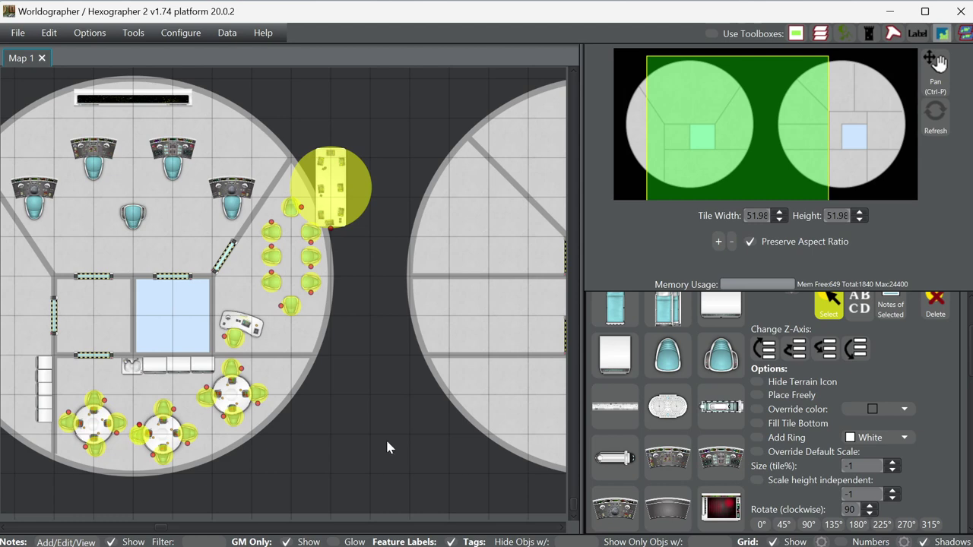
- Override the default scale of the selected features and set their size to 70% of a tile
{"action": "left_click", "coordinate": [820, 454]}
{"action": "double_click", "coordinate": [849, 466]}
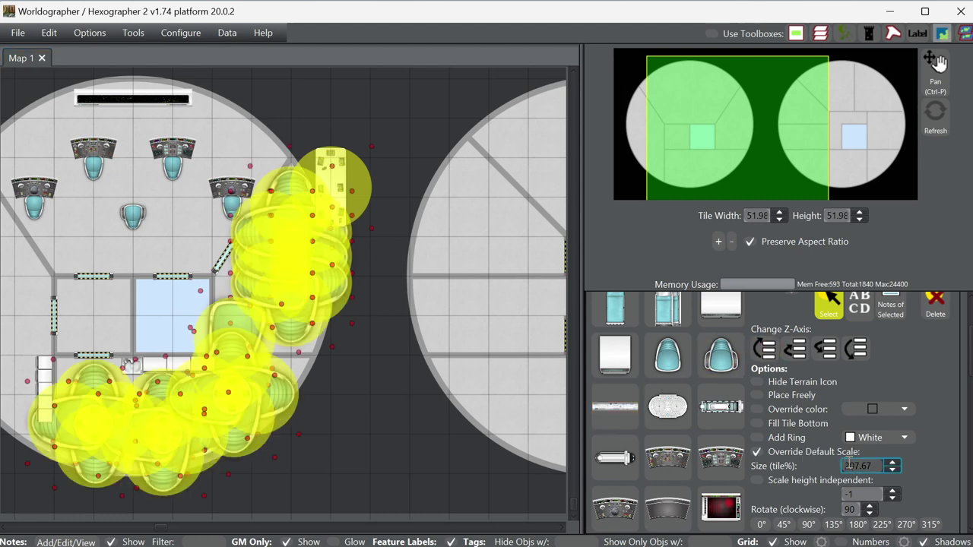
{"action": "type", "text": "70"}
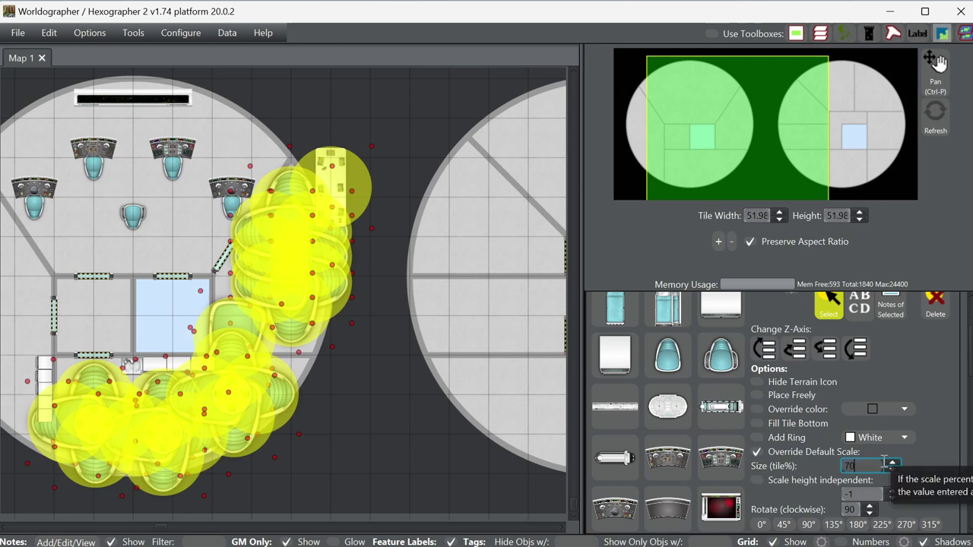
{"action": "key", "text": "Return"}
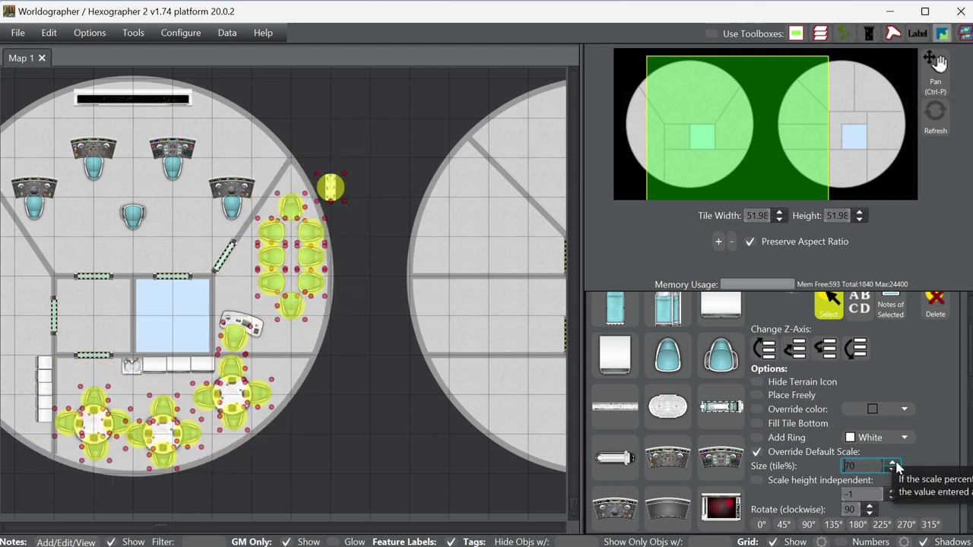
- Turn off the scale override for the conference table alone and move it back between its chairs
{"action": "left_click", "coordinate": [333, 190]}
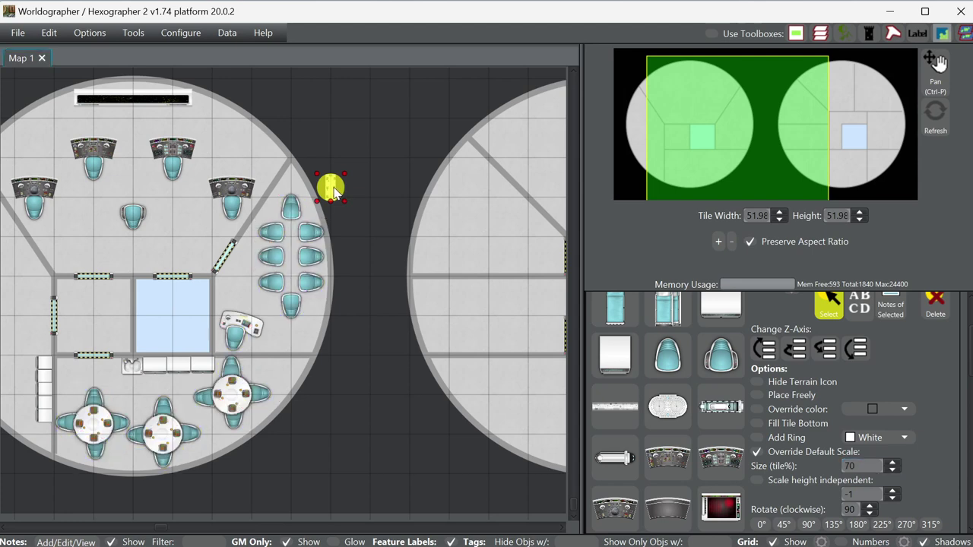
{"action": "left_click", "coordinate": [795, 454]}
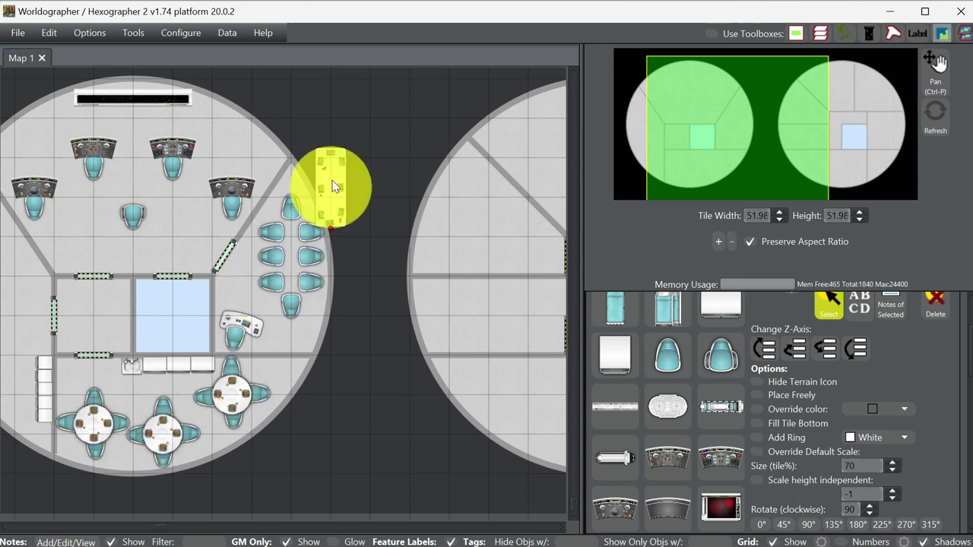
{"action": "left_click_drag", "start_coordinate": [325, 210], "coordinate": [296, 259]}
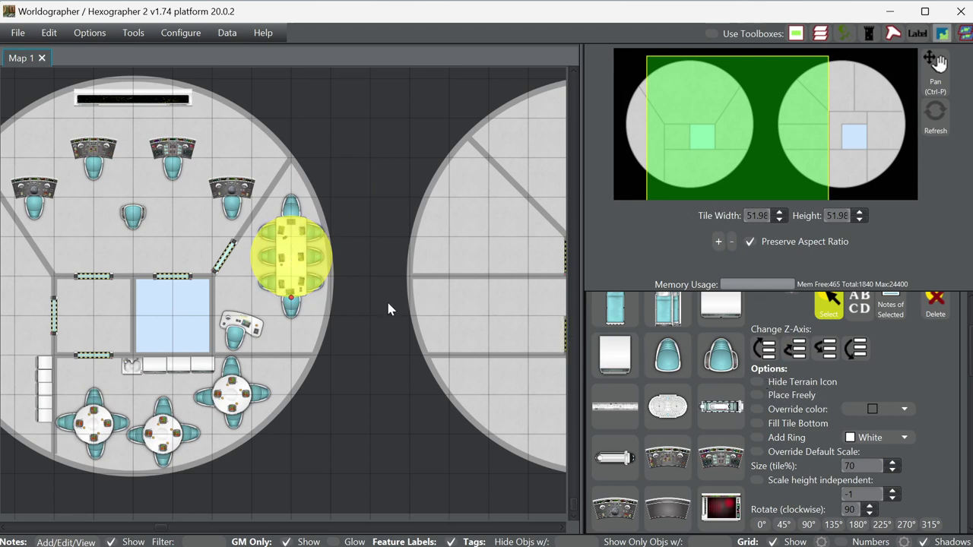
- Bring the first level's curved white desk above its chair in the Z-axis order
{"action": "left_click", "coordinate": [254, 321]}
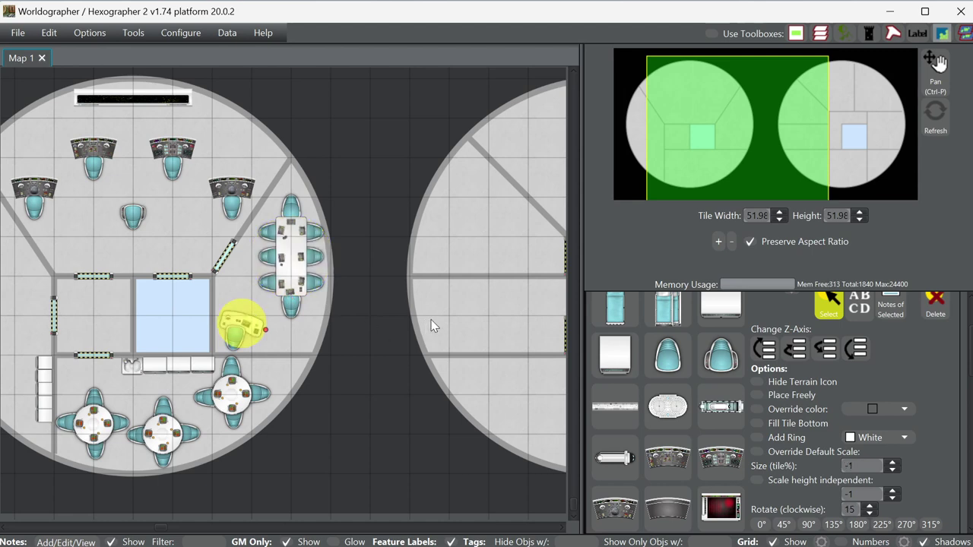
{"action": "left_click", "coordinate": [766, 351]}
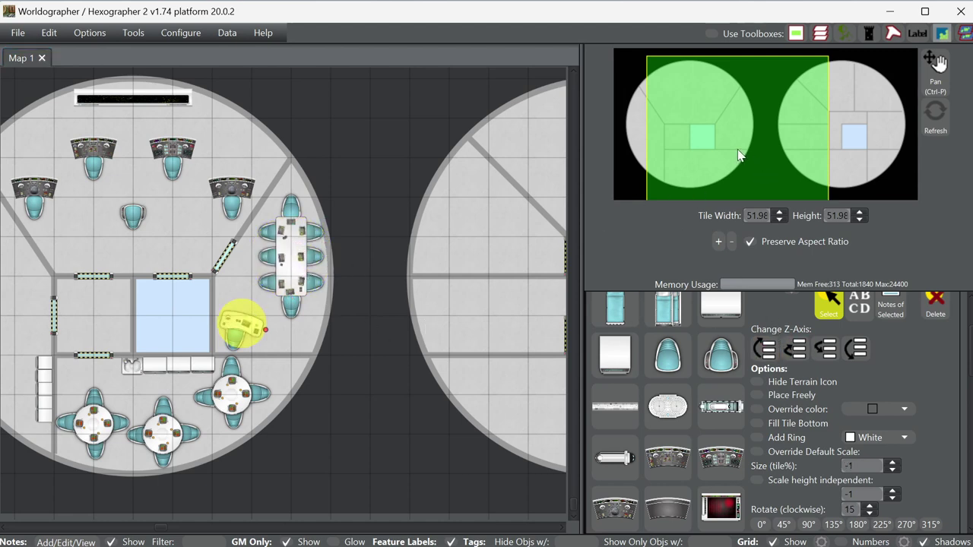
- Place an armless teal chair at 70% tile size and 180° rotation just below the desk in the second level's lower-right room
{"action": "left_click_drag", "start_coordinate": [738, 157], "coordinate": [818, 141]}
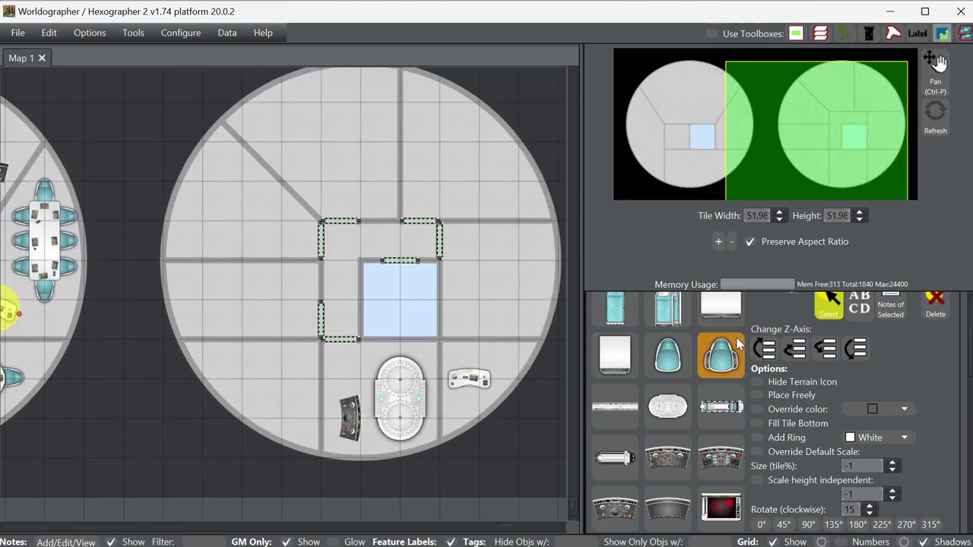
{"action": "left_click", "coordinate": [681, 362]}
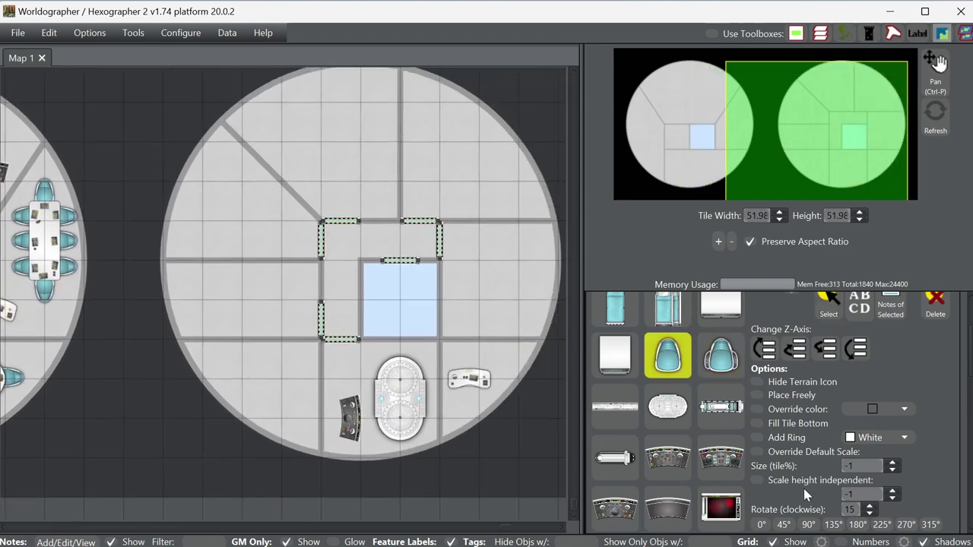
{"action": "left_click", "coordinate": [801, 455]}
{"action": "left_click", "coordinate": [871, 466]}
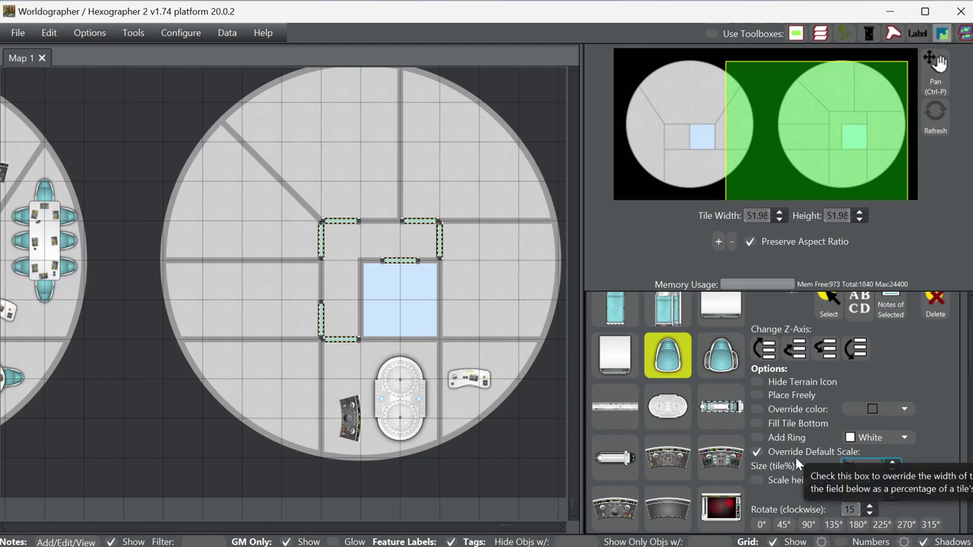
{"action": "type", "text": "70"}
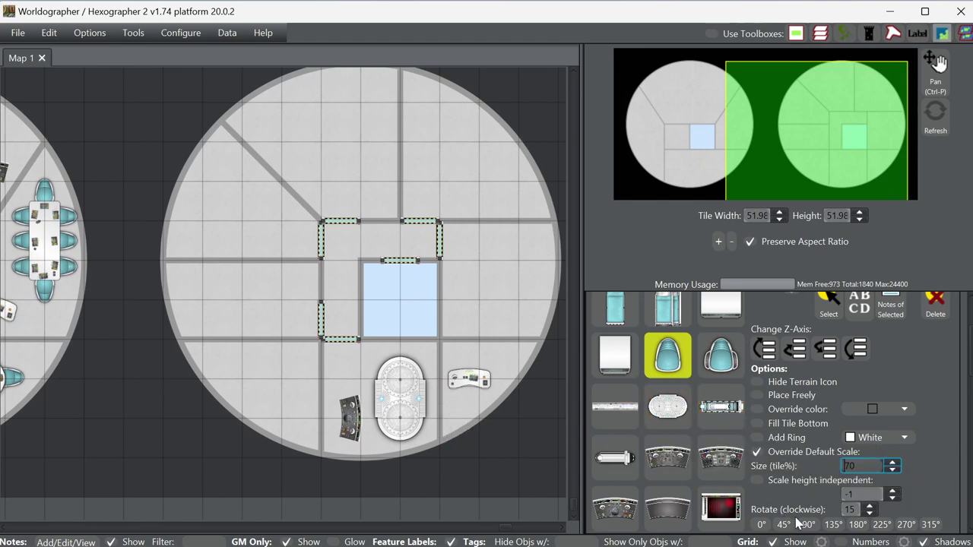
{"action": "left_click", "coordinate": [857, 525]}
{"action": "left_click", "coordinate": [462, 411]}
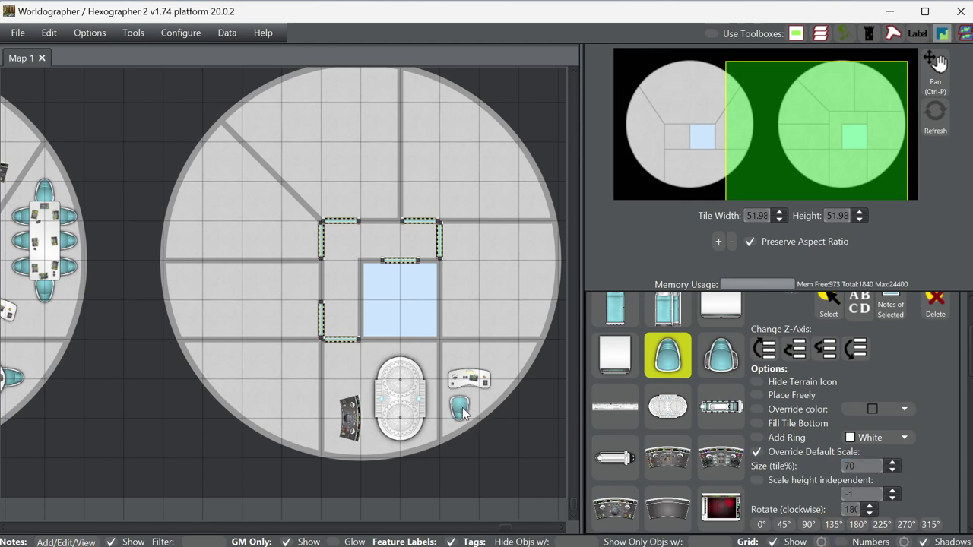
{"action": "left_click_drag", "start_coordinate": [462, 410], "coordinate": [461, 409]}
- Shift the second level's white desk slightly left and down, and nudge its chair up and right against it
{"action": "left_click", "coordinate": [841, 315]}
{"action": "left_click", "coordinate": [461, 384]}
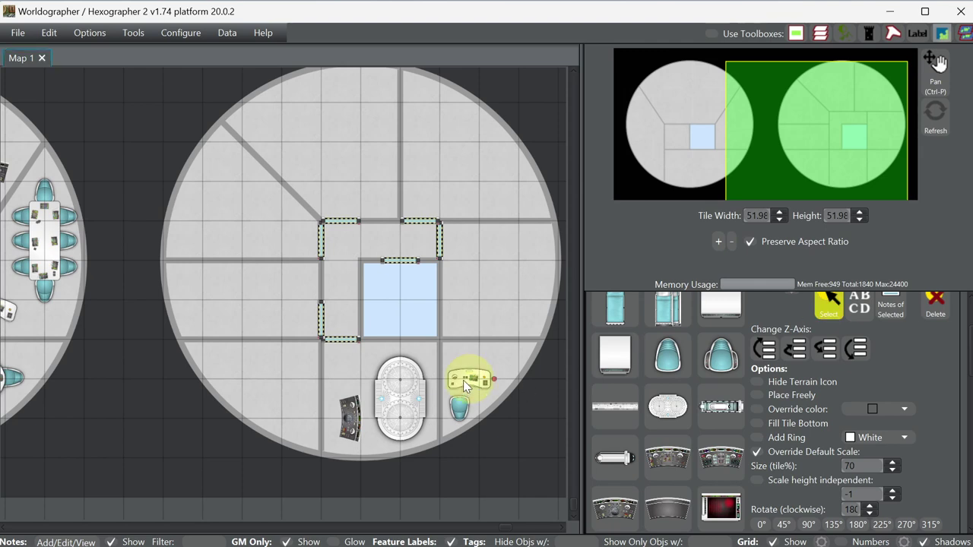
{"action": "left_click", "coordinate": [463, 380]}
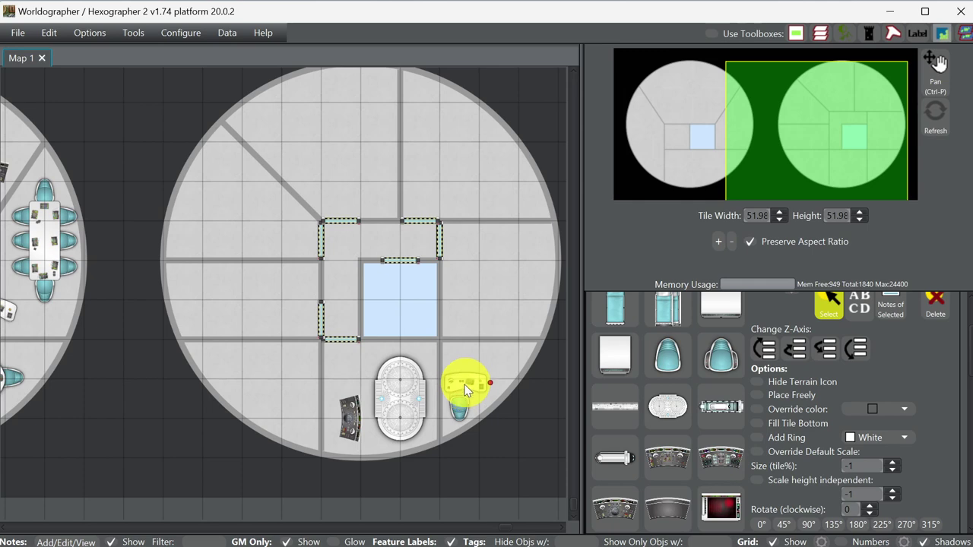
{"action": "left_click", "coordinate": [459, 411]}
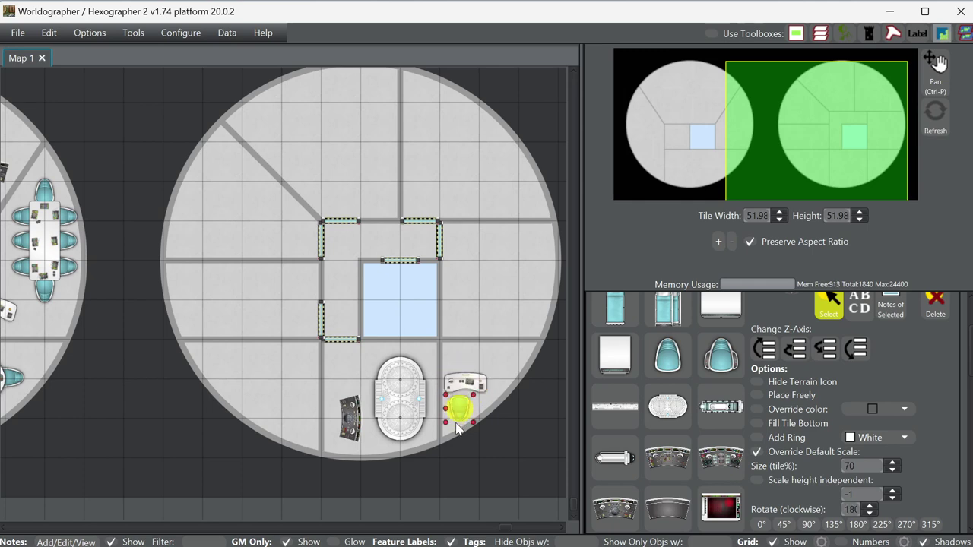
{"action": "key", "text": "Up"}
{"action": "key", "text": "Right"}
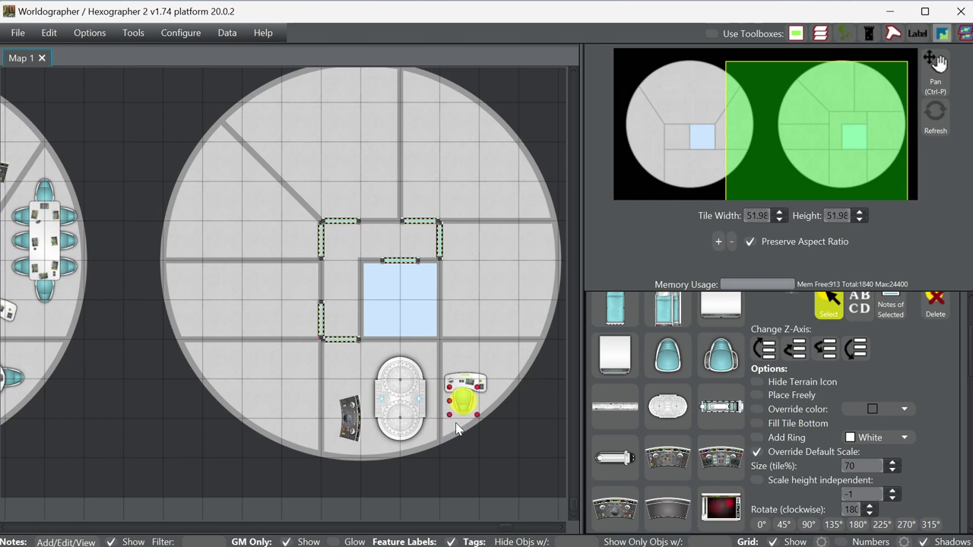
- Place two white rectangular cabinets at 0° rotation and default scale side by side along the upper wall of the second level's lower-right room
{"action": "left_click", "coordinate": [730, 316]}
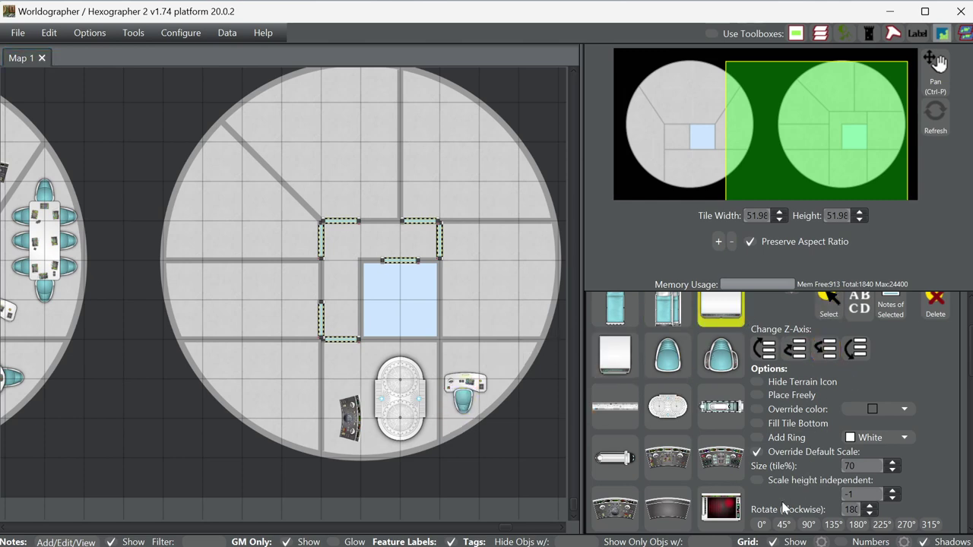
{"action": "left_click", "coordinate": [761, 524]}
{"action": "left_click", "coordinate": [798, 453]}
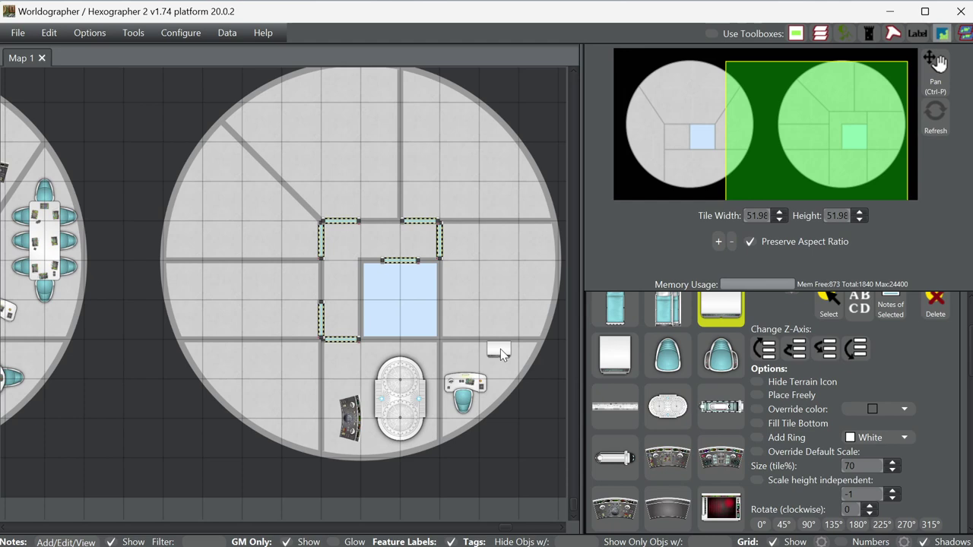
{"action": "left_click", "coordinate": [493, 353]}
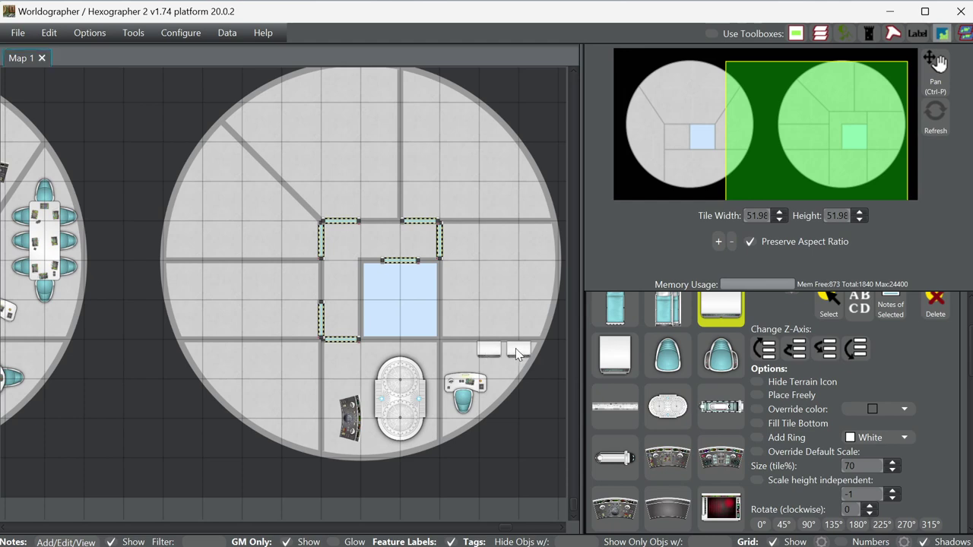
{"action": "left_click", "coordinate": [516, 348]}
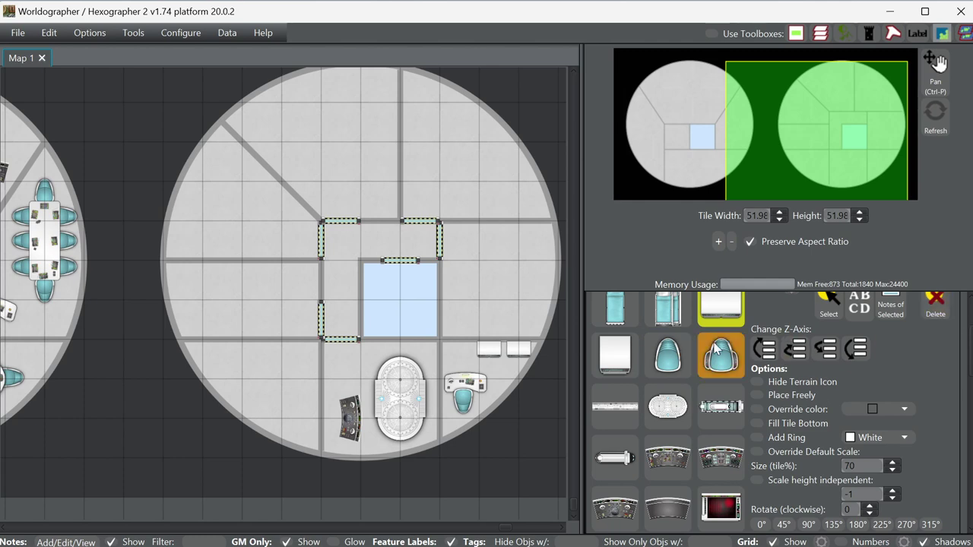
- Place a teal-striped door in the wall between the second level's right and lower-right rooms, just left of the two cabinets
{"action": "scroll", "coordinate": [714, 403], "scroll_direction": "down", "scroll_amount": 2}
{"action": "scroll", "coordinate": [713, 384], "scroll_direction": "down", "scroll_amount": 4}
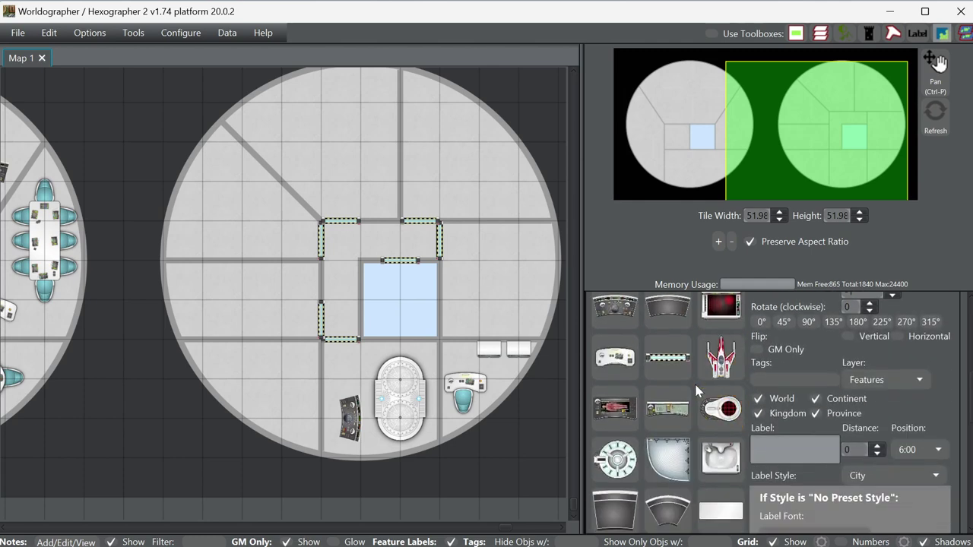
{"action": "left_click", "coordinate": [668, 357]}
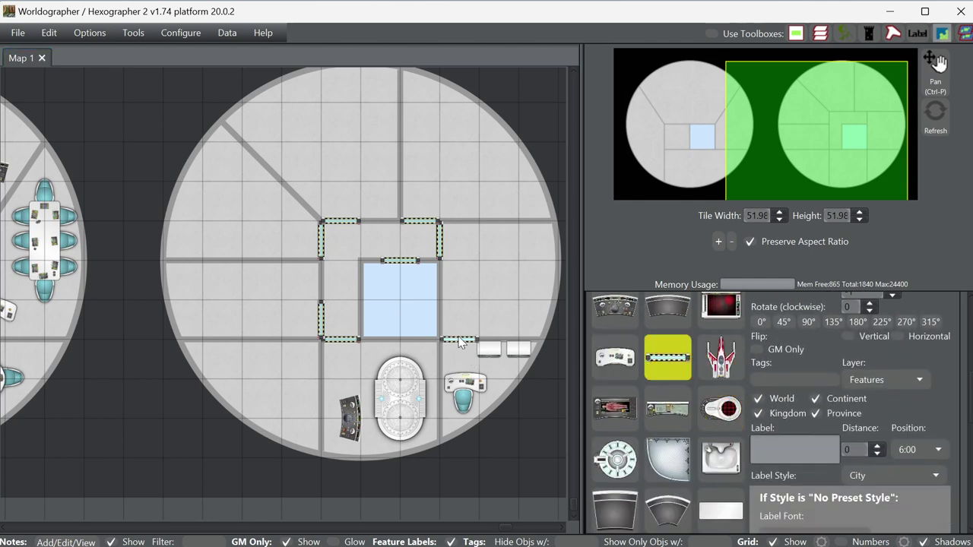
{"action": "left_click", "coordinate": [463, 345]}
- Place two single teal beds at 90° rotation, one above the other, along the outer wall of the second level's right room
{"action": "scroll", "coordinate": [822, 389], "scroll_direction": "up", "scroll_amount": 7}
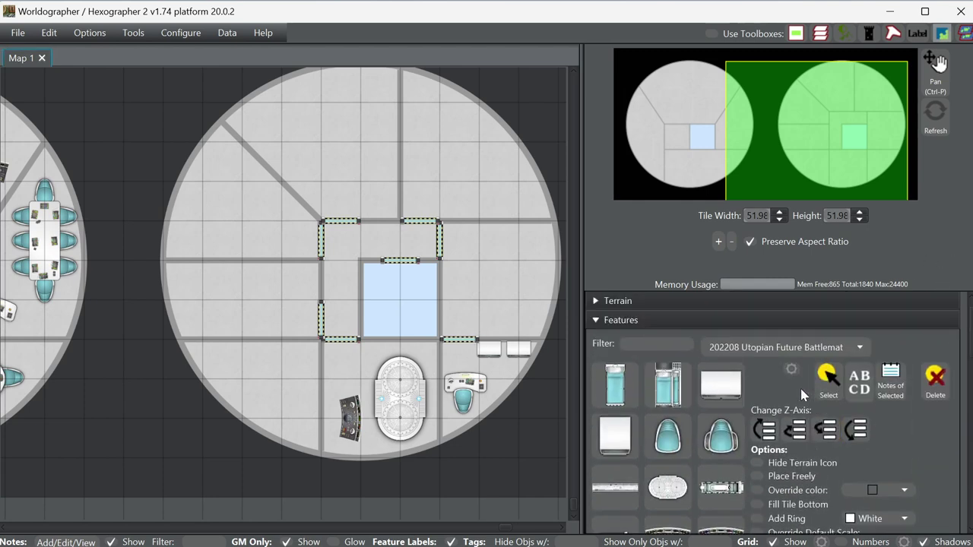
{"action": "left_click", "coordinate": [620, 383]}
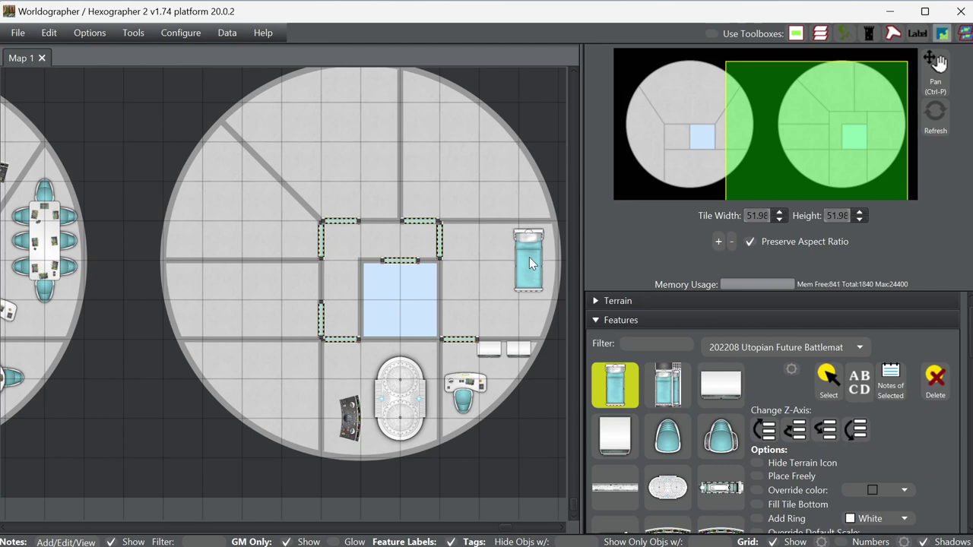
{"action": "left_click", "coordinate": [531, 262]}
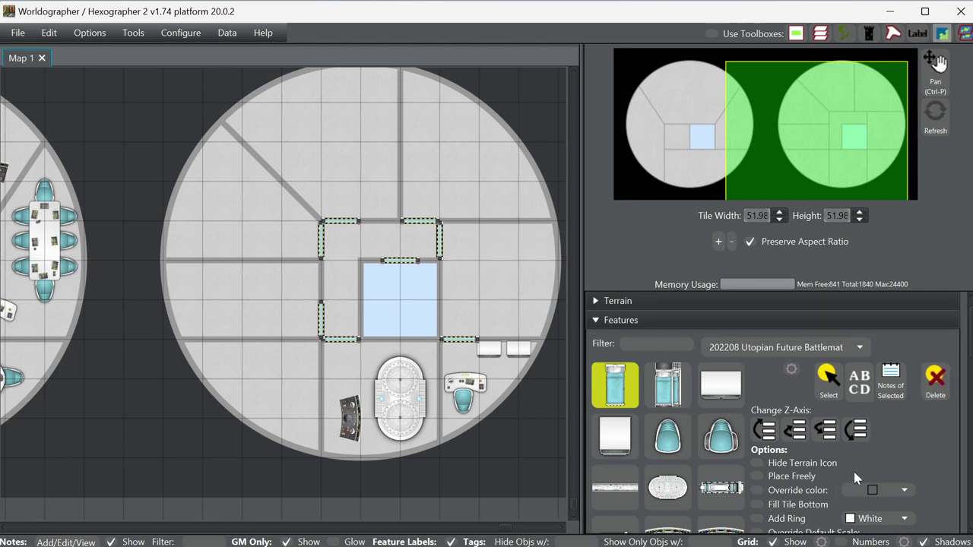
{"action": "scroll", "coordinate": [852, 471], "scroll_direction": "down", "scroll_amount": 2}
{"action": "left_click", "coordinate": [808, 504]}
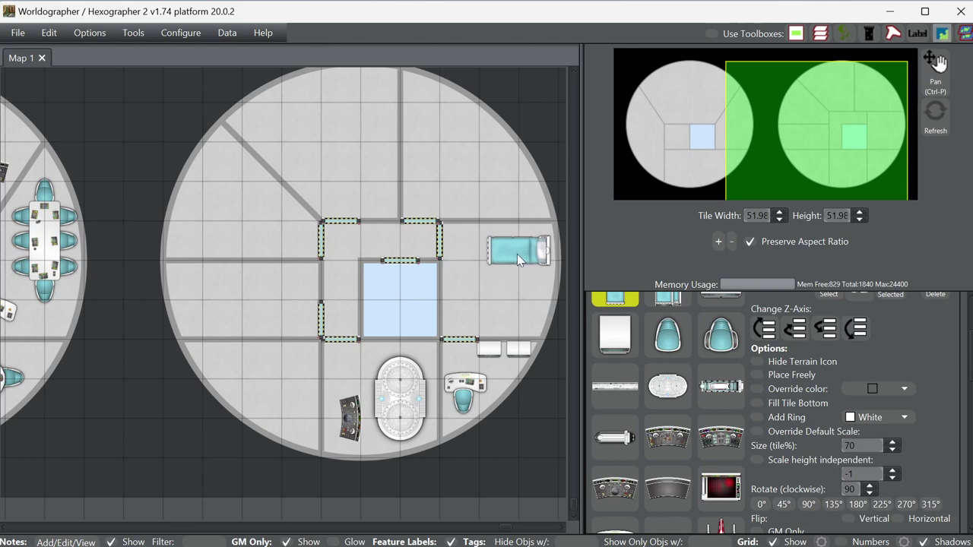
{"action": "left_click", "coordinate": [517, 253]}
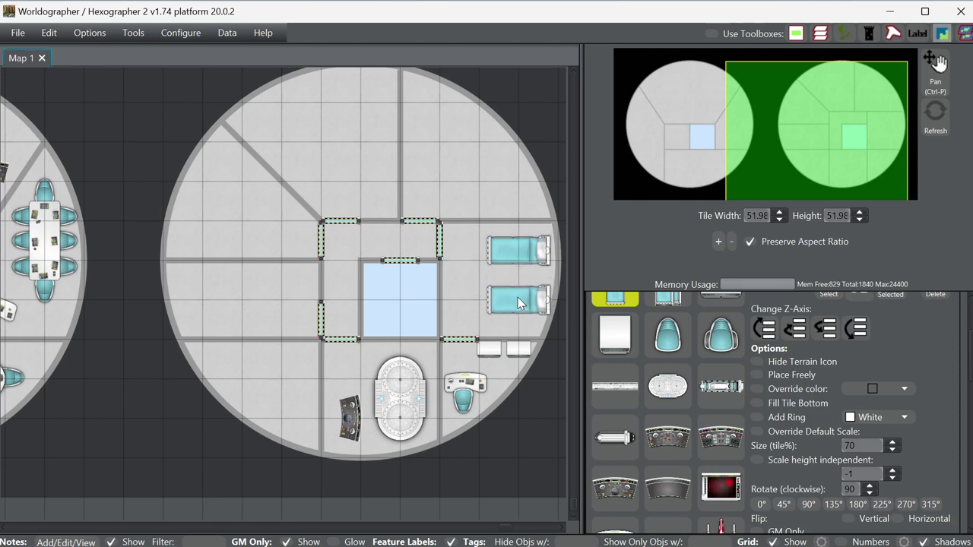
{"action": "left_click", "coordinate": [520, 303]}
- Shift the right room's upper bed slightly right toward the outer wall and the lower bed slightly up
{"action": "scroll", "coordinate": [898, 343], "scroll_direction": "up", "scroll_amount": 3}
{"action": "left_click", "coordinate": [830, 361]}
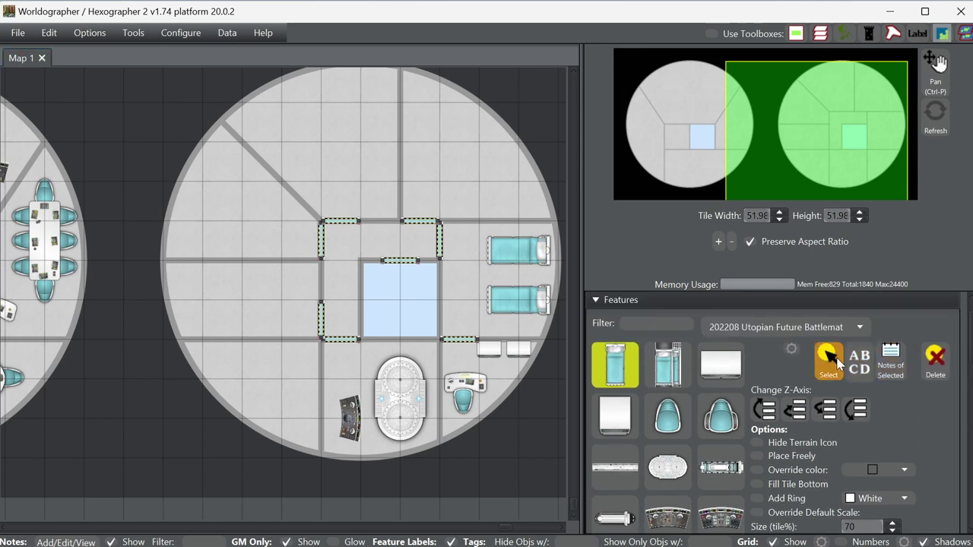
{"action": "left_click", "coordinate": [521, 308]}
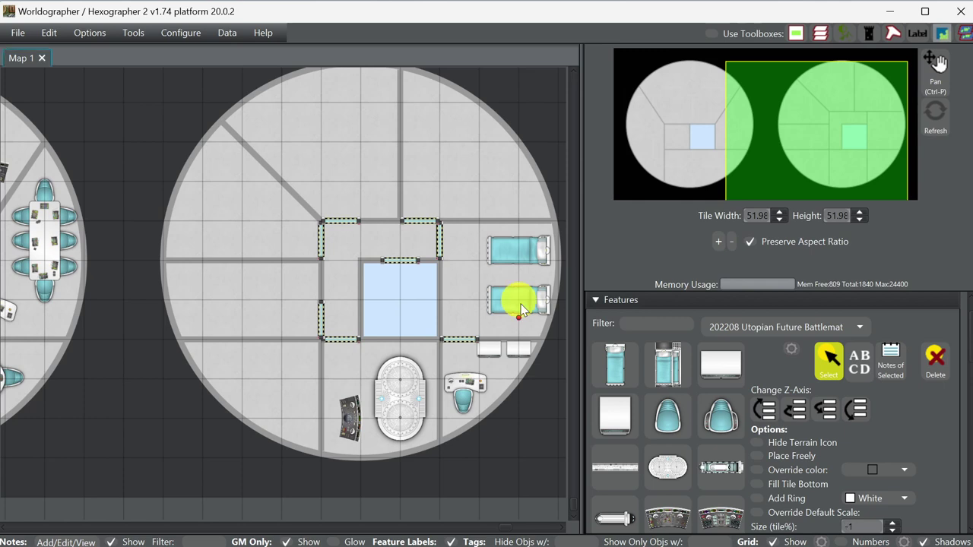
{"action": "left_click", "coordinate": [518, 250]}
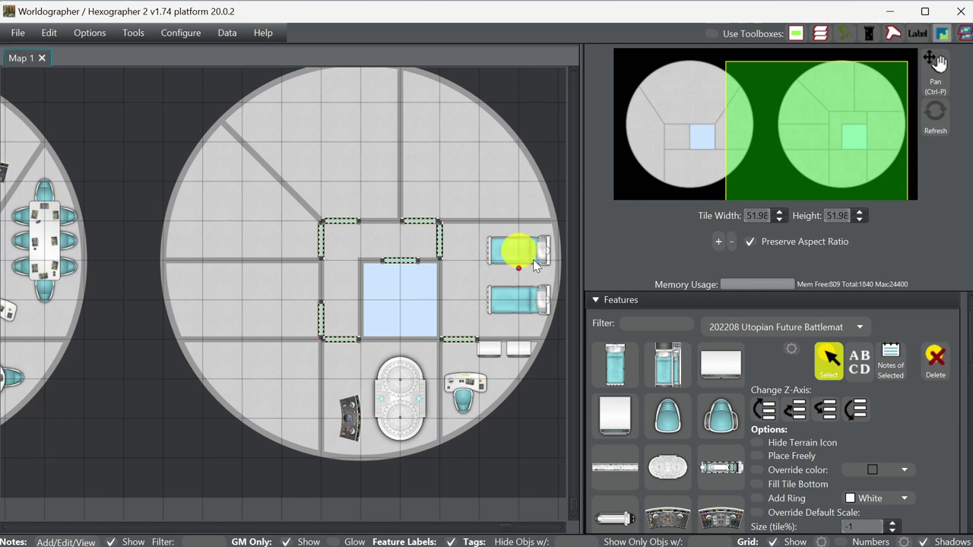
{"action": "left_click_drag", "start_coordinate": [518, 251], "coordinate": [522, 250]}
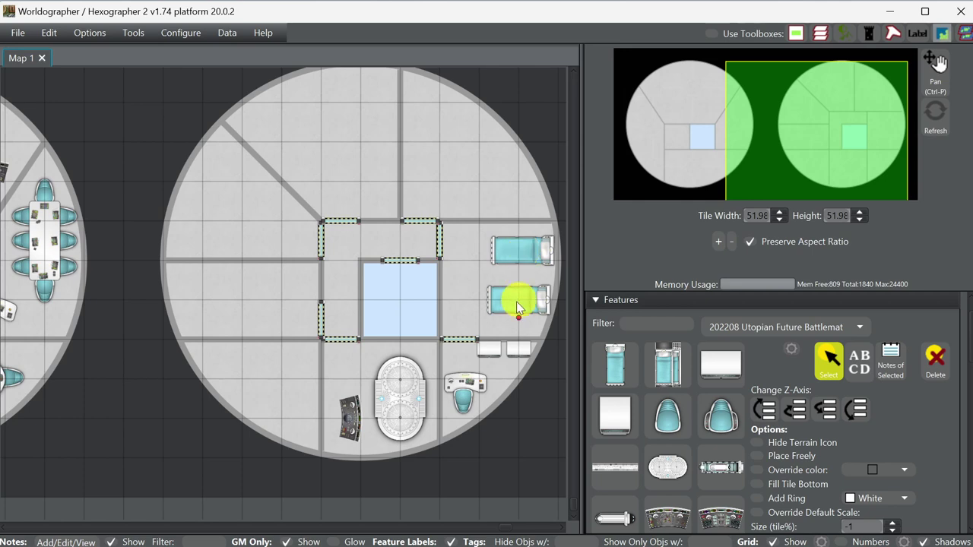
{"action": "left_click_drag", "start_coordinate": [518, 306], "coordinate": [517, 307]}
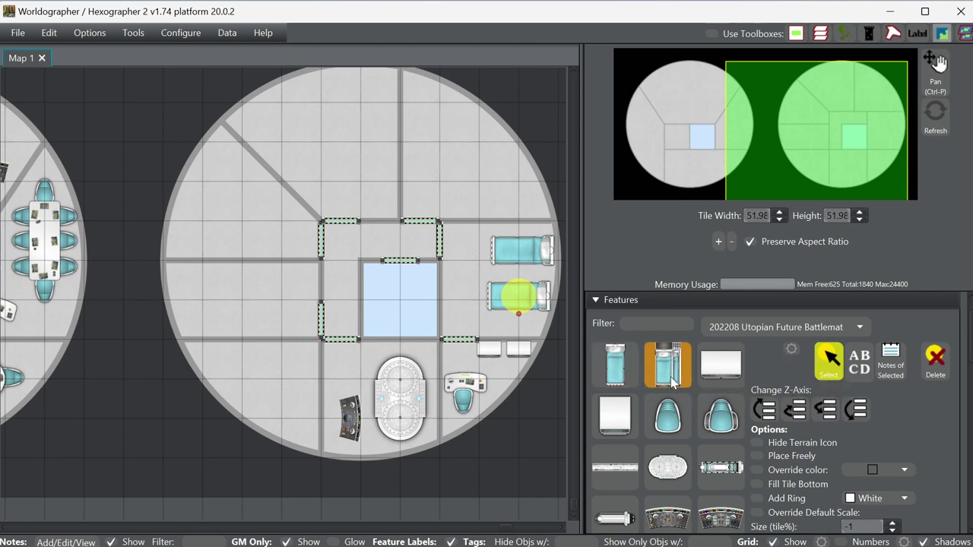
- Delete both single beds from the second level's right room
{"action": "left_click", "coordinate": [701, 383]}
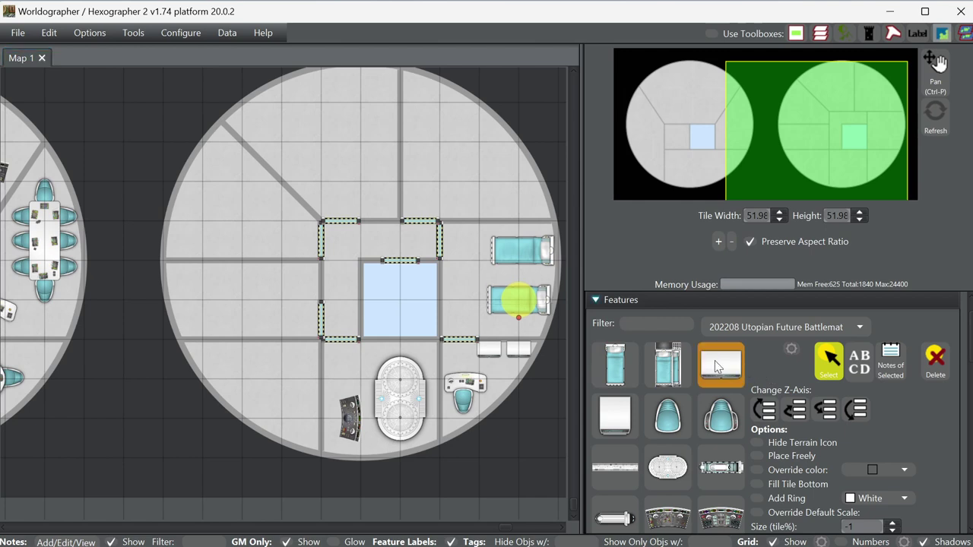
{"action": "left_click", "coordinate": [935, 361]}
{"action": "left_click", "coordinate": [519, 248]}
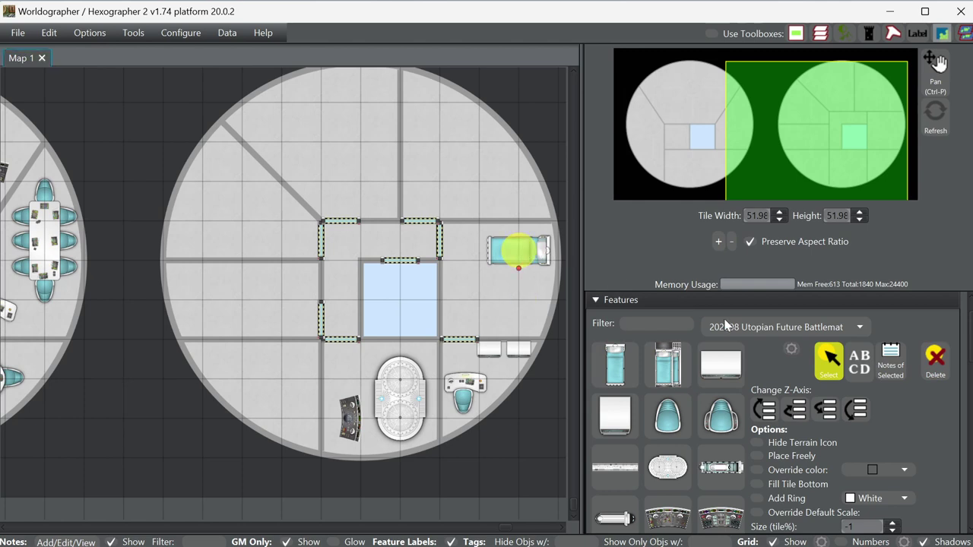
{"action": "left_click", "coordinate": [935, 361]}
- Place a teal bunk bed at 90° rotation near the upper wall of the second level's right room, nudging it slightly right and down
{"action": "left_click", "coordinate": [667, 365]}
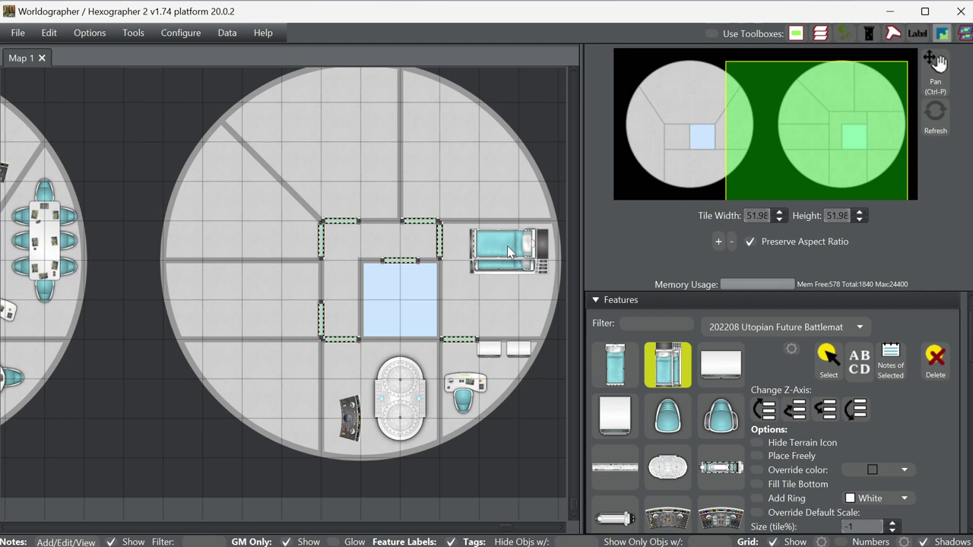
{"action": "left_click", "coordinate": [507, 245]}
{"action": "left_click", "coordinate": [827, 359]}
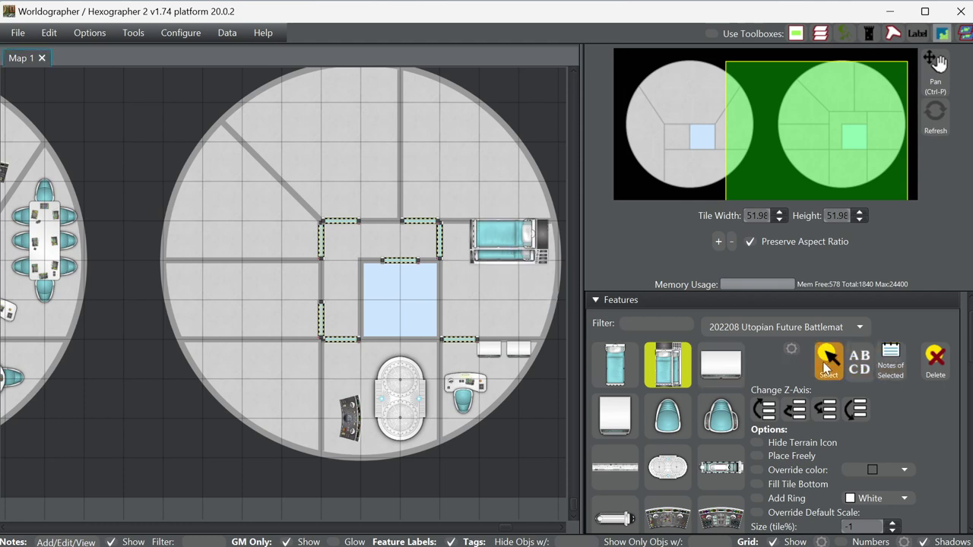
{"action": "left_click", "coordinate": [507, 253]}
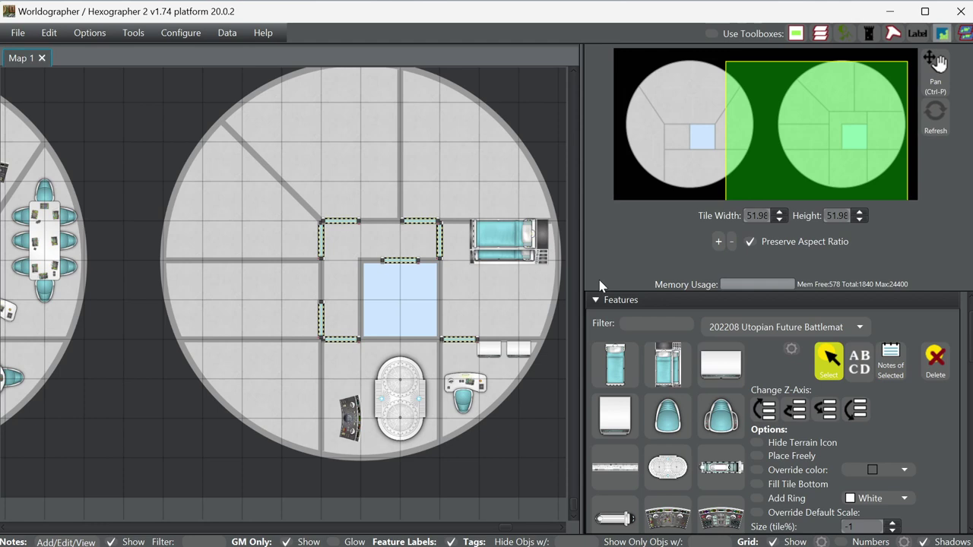
{"action": "left_click", "coordinate": [509, 242]}
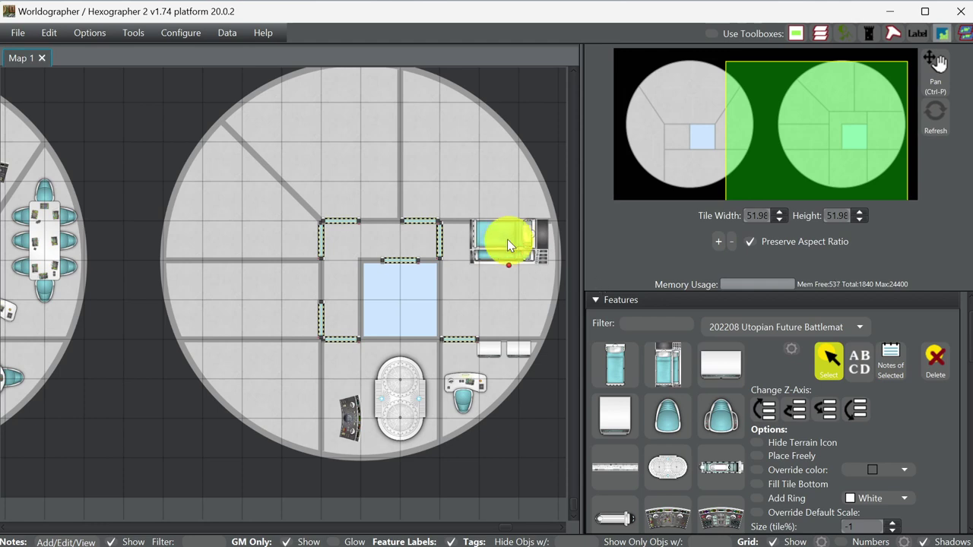
{"action": "key", "text": "Right"}
{"action": "key", "text": "Down"}
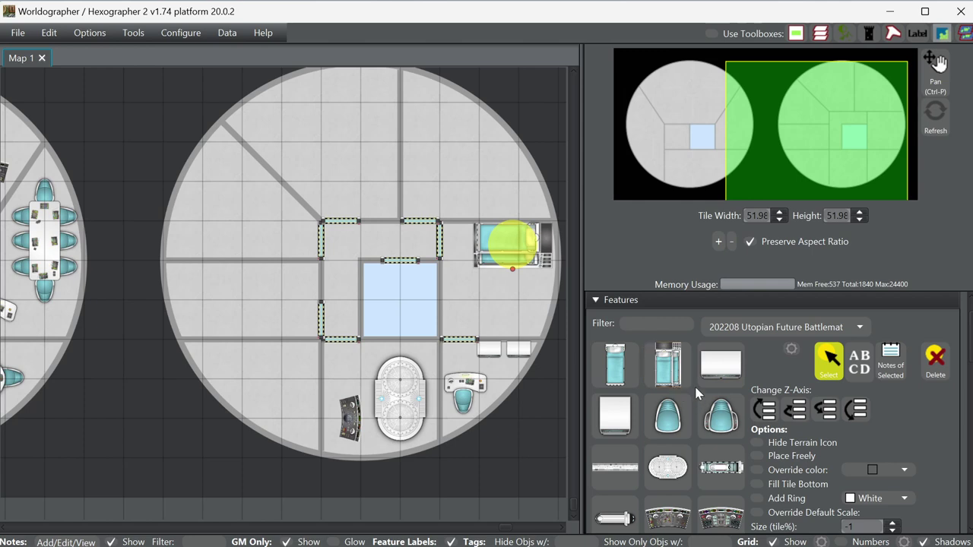
- Move the bunk bed to the second level's upper-left room, flip it horizontally, and set it against that room's lower wall
{"action": "left_click", "coordinate": [615, 371]}
{"action": "left_click_drag", "start_coordinate": [507, 243], "coordinate": [242, 239]}
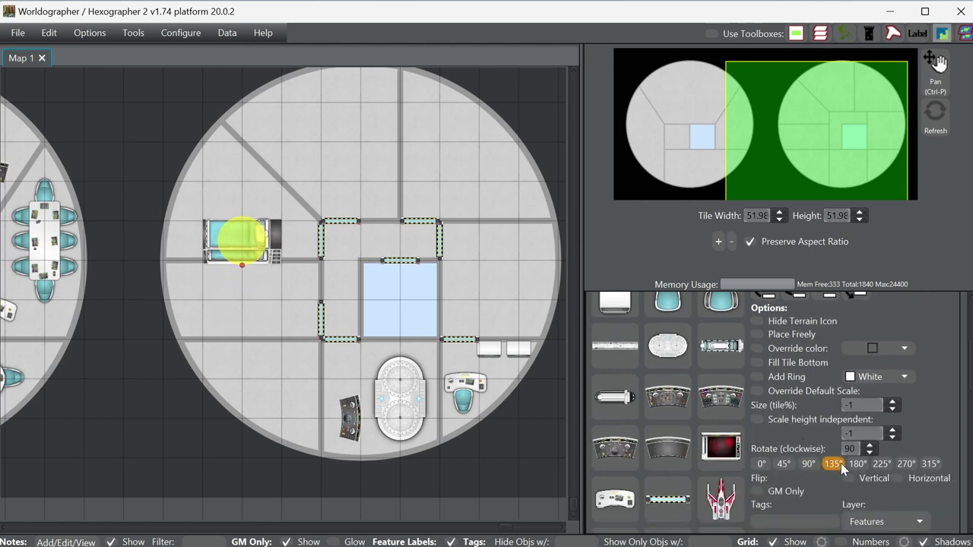
{"action": "left_click", "coordinate": [899, 478]}
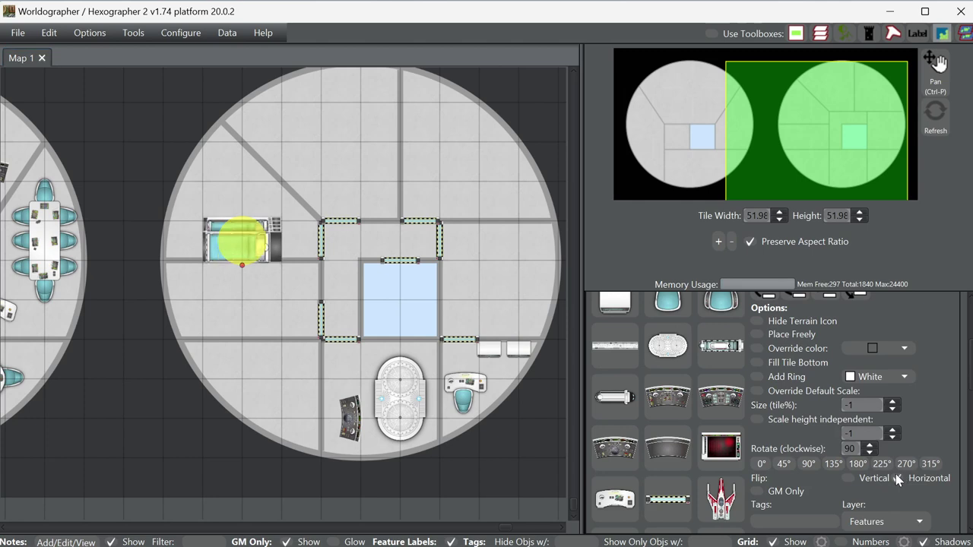
{"action": "left_click_drag", "start_coordinate": [253, 252], "coordinate": [221, 238]}
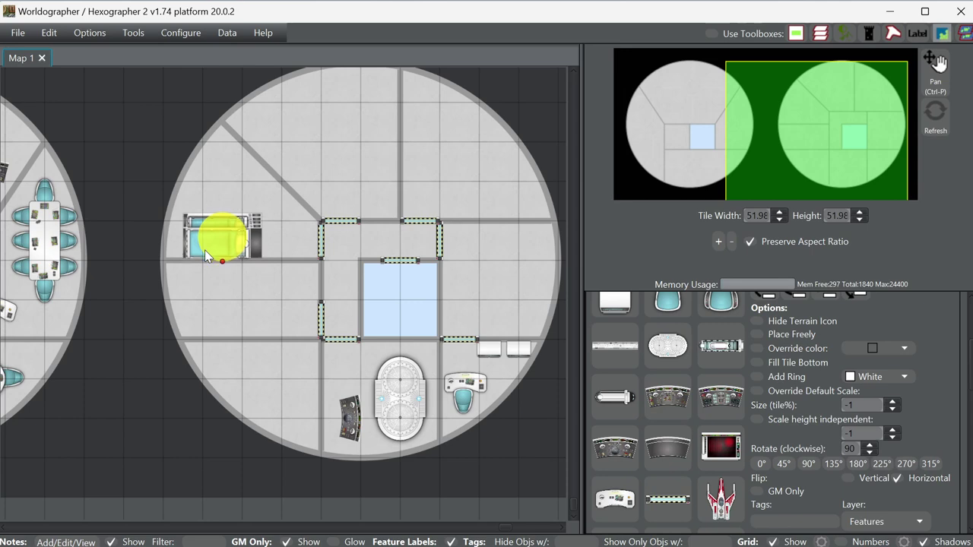
{"action": "left_click_drag", "start_coordinate": [206, 253], "coordinate": [205, 253]}
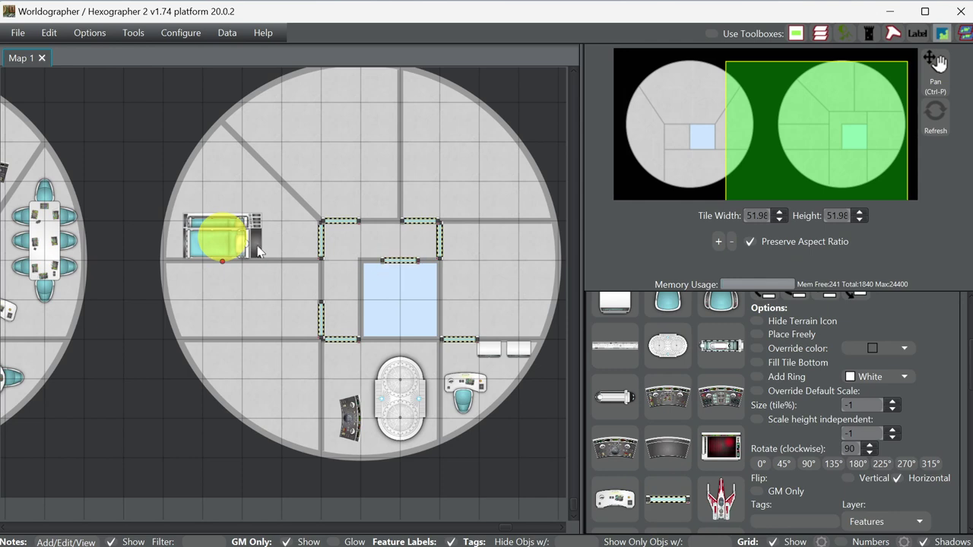
{"action": "left_click_drag", "start_coordinate": [260, 241], "coordinate": [252, 241]}
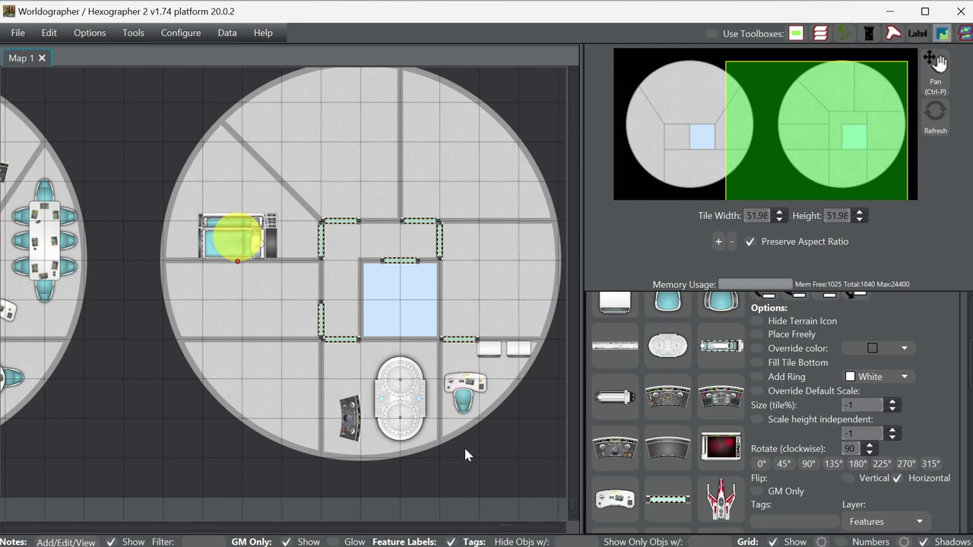
- Add two single teal beds at 90° rotation to the second level's right room, one above the other beside the curved outer wall
{"action": "scroll", "coordinate": [668, 396], "scroll_direction": "up", "scroll_amount": 5}
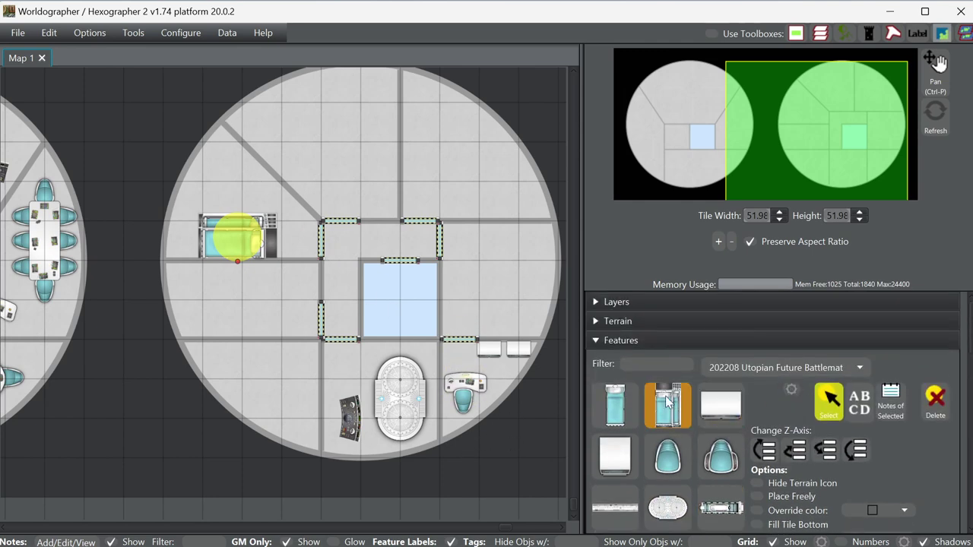
{"action": "left_click", "coordinate": [614, 406]}
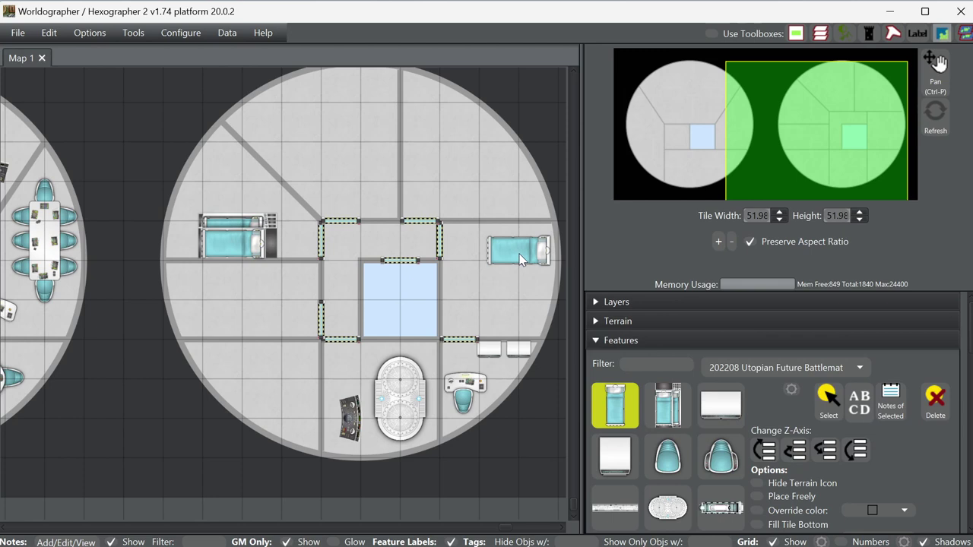
{"action": "left_click", "coordinate": [519, 253]}
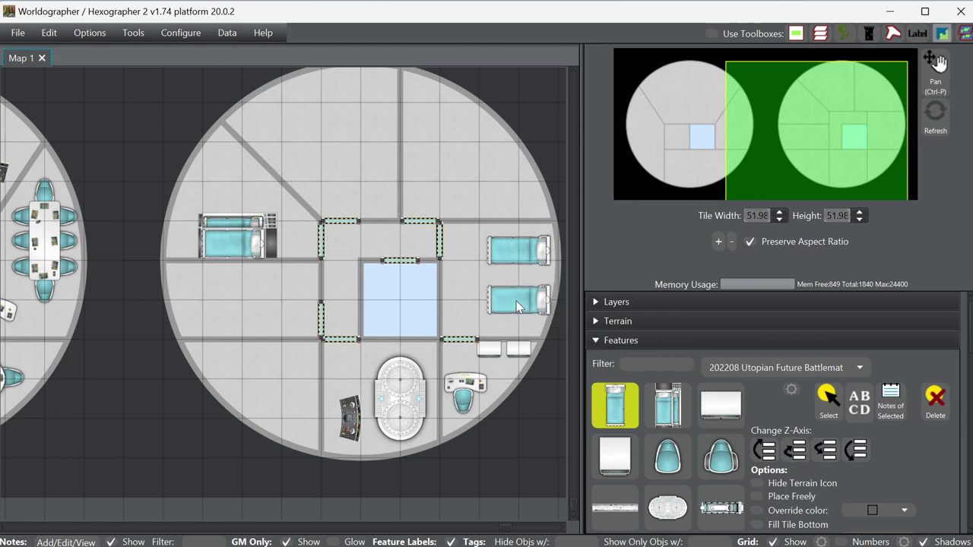
{"action": "left_click", "coordinate": [517, 306]}
- Place the red-screen medical console at the foot of the upper bed and Space Medical Console B at the foot of the lower bed
{"action": "scroll", "coordinate": [751, 491], "scroll_direction": "down", "scroll_amount": 3}
{"action": "scroll", "coordinate": [747, 479], "scroll_direction": "down", "scroll_amount": 3}
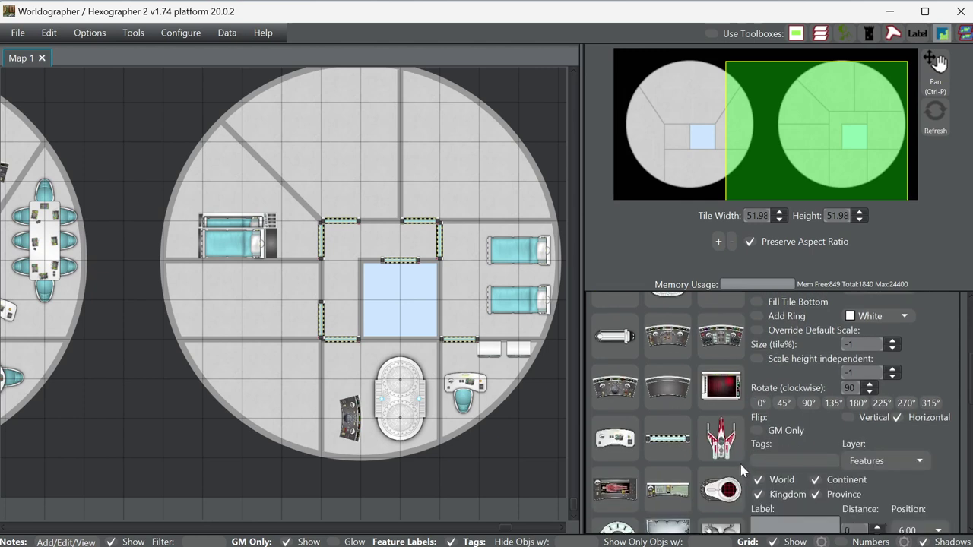
{"action": "left_click", "coordinate": [611, 385]}
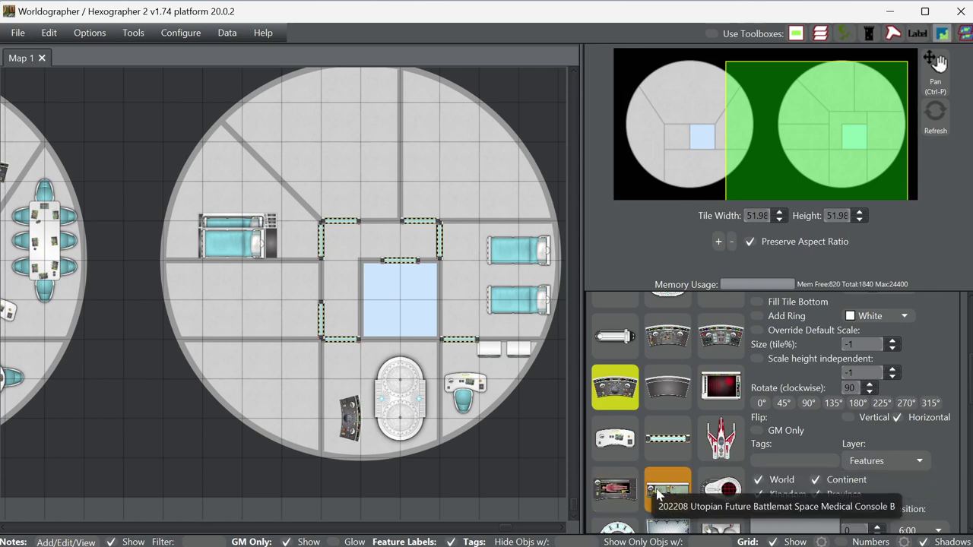
{"action": "left_click", "coordinate": [612, 491]}
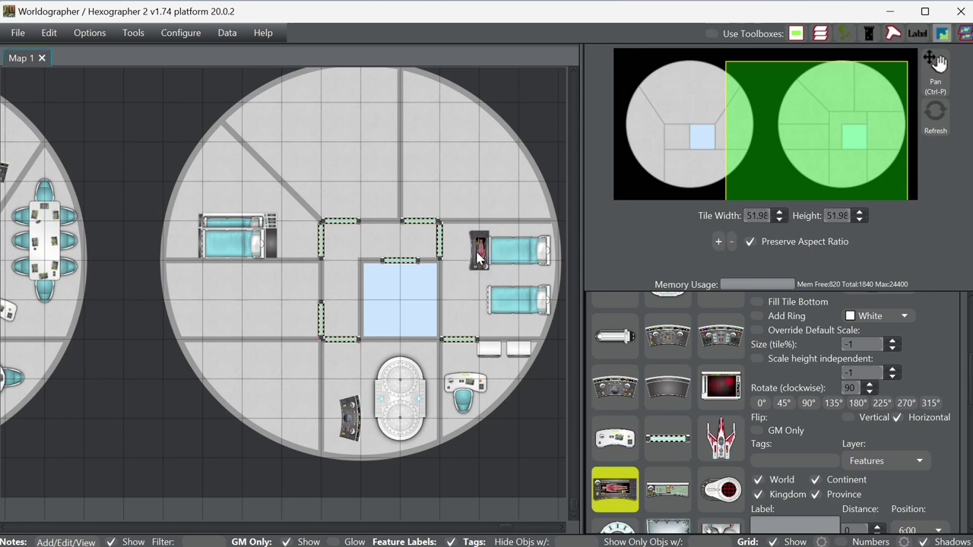
{"action": "left_click", "coordinate": [477, 259]}
{"action": "left_click", "coordinate": [667, 490]}
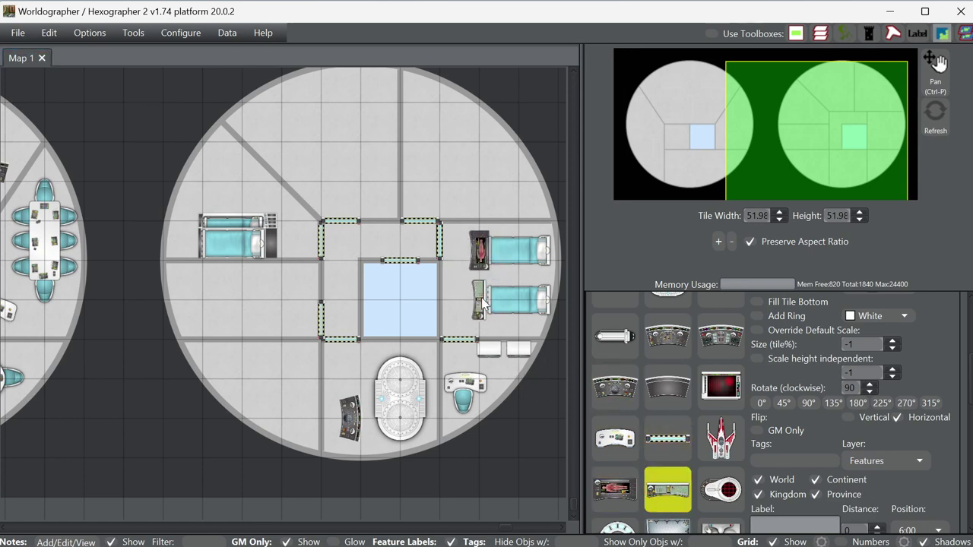
{"action": "left_click", "coordinate": [479, 301]}
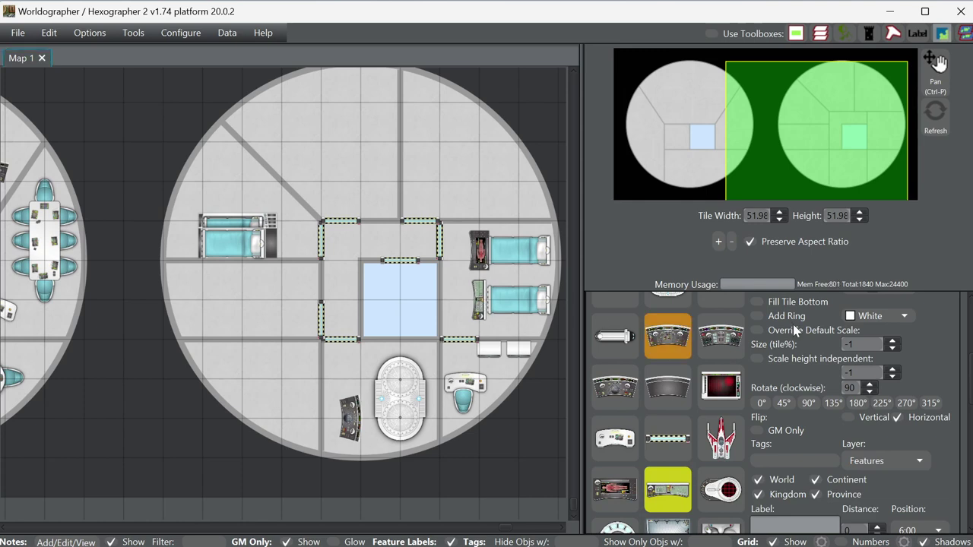
- Shift the lower bed's medical console slightly right, against the foot of the bed
{"action": "scroll", "coordinate": [914, 356], "scroll_direction": "up", "scroll_amount": 5}
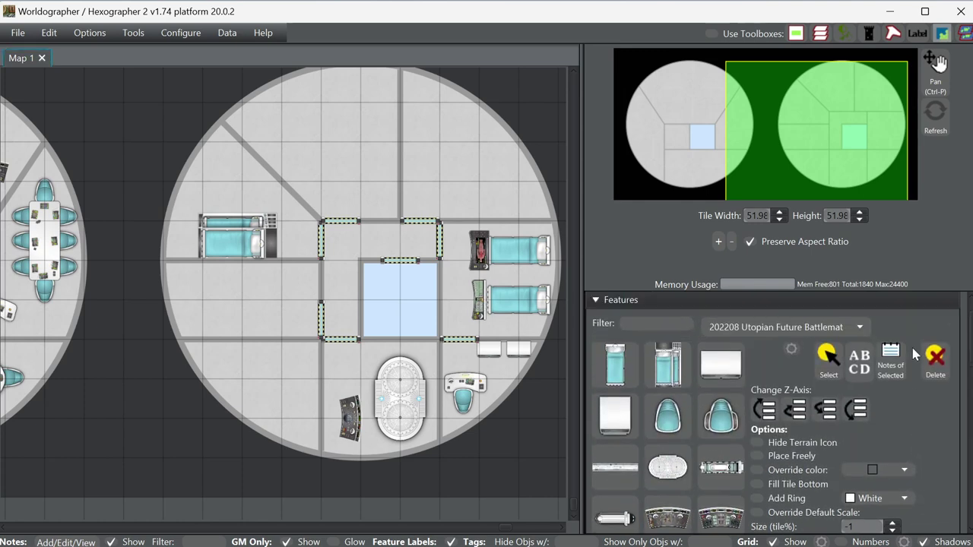
{"action": "left_click", "coordinate": [829, 359]}
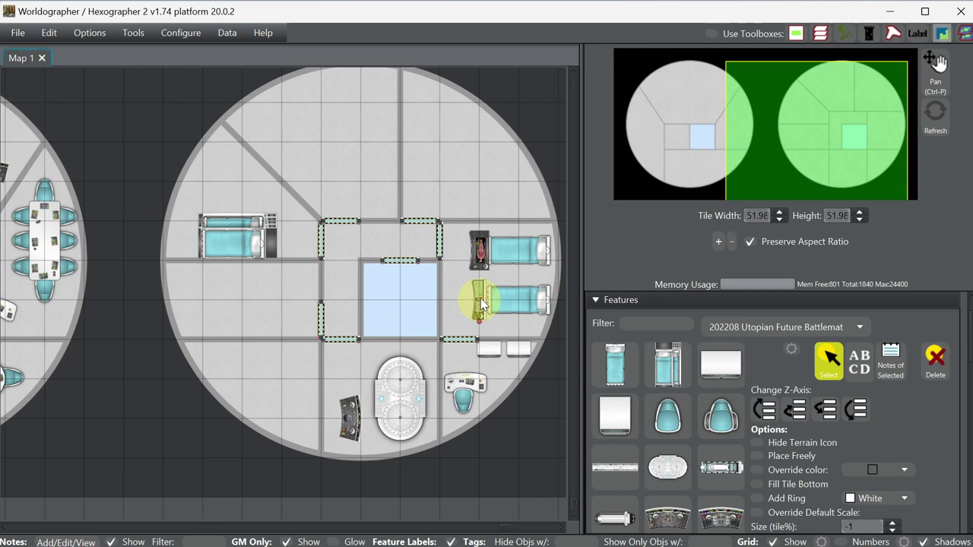
{"action": "left_click", "coordinate": [482, 309]}
{"action": "left_click_drag", "start_coordinate": [482, 304], "coordinate": [484, 307]}
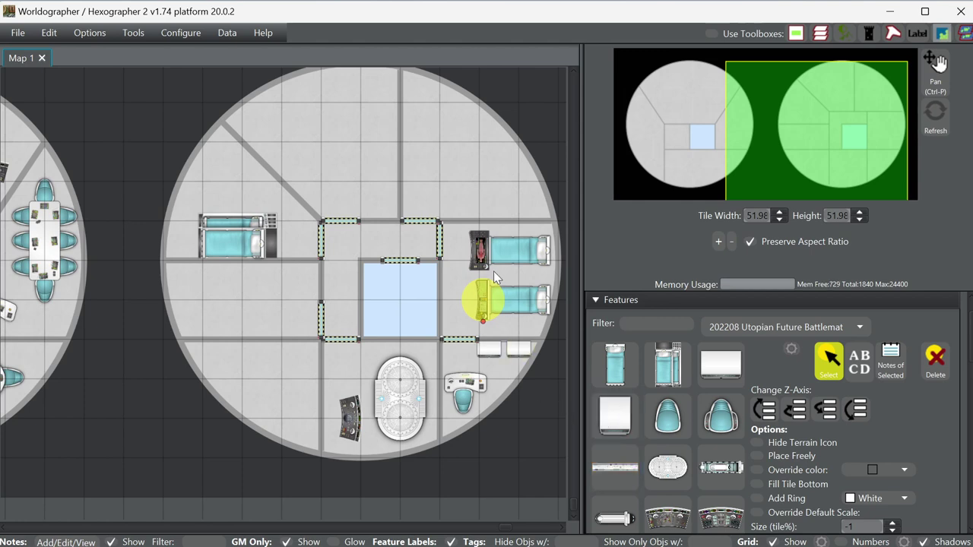
- Override the default scale of the two medical consoles beside the single beds, setting each to a 90% tile size
{"action": "left_click", "coordinate": [482, 251]}
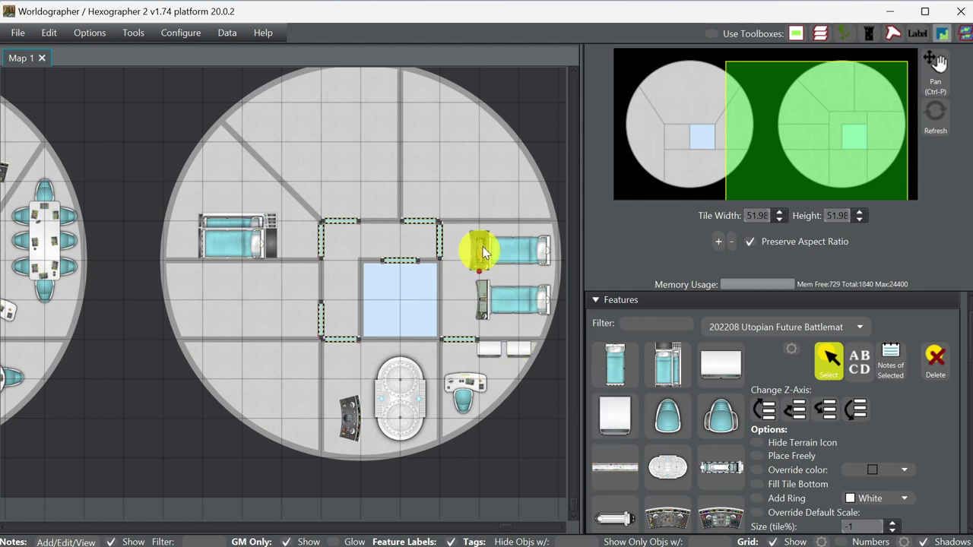
{"action": "scroll", "coordinate": [803, 422], "scroll_direction": "down", "scroll_amount": 3}
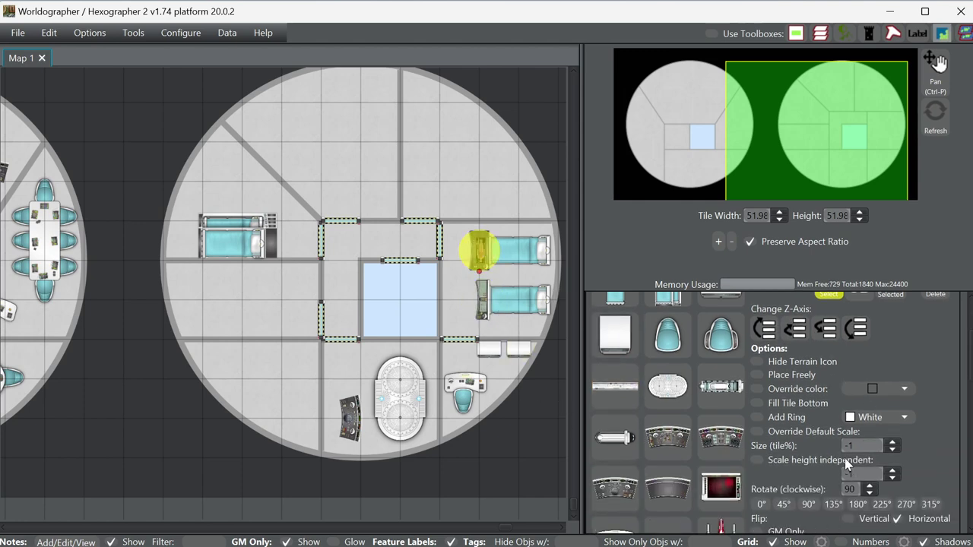
{"action": "left_click", "coordinate": [801, 433]}
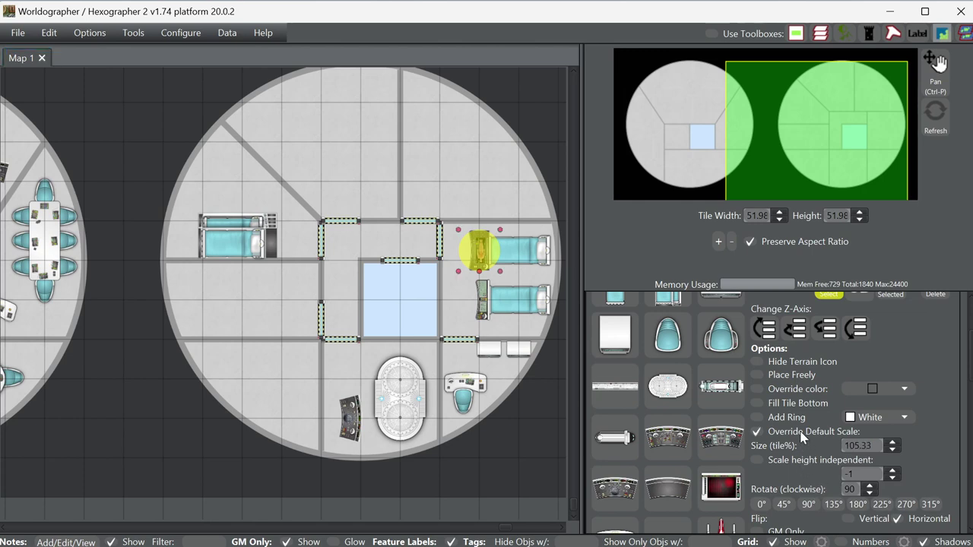
{"action": "double_click", "coordinate": [868, 446]}
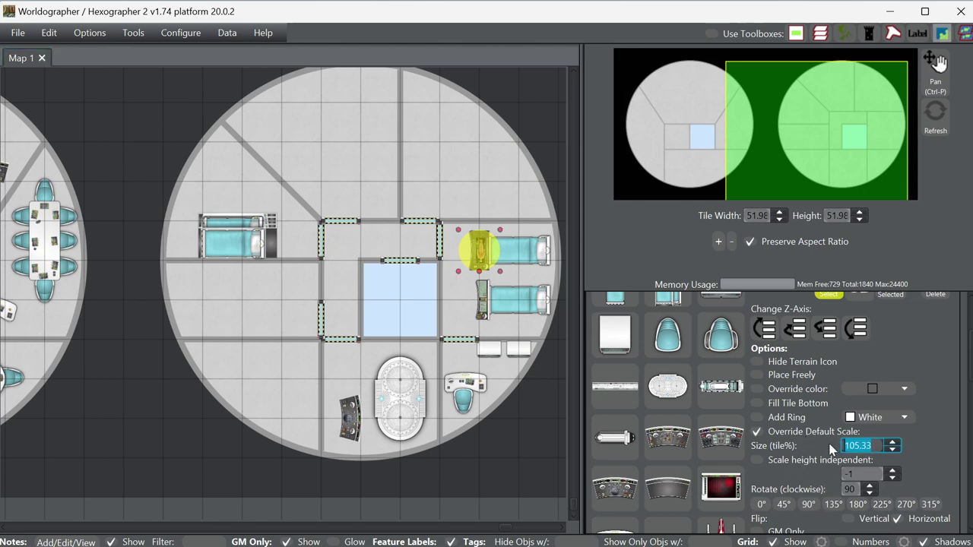
{"action": "type", "text": "90"}
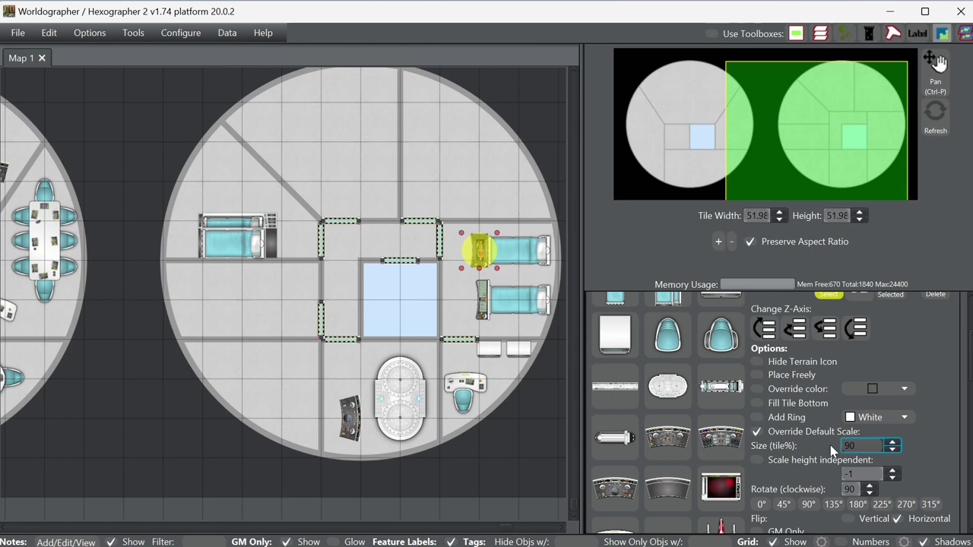
{"action": "left_click", "coordinate": [478, 301]}
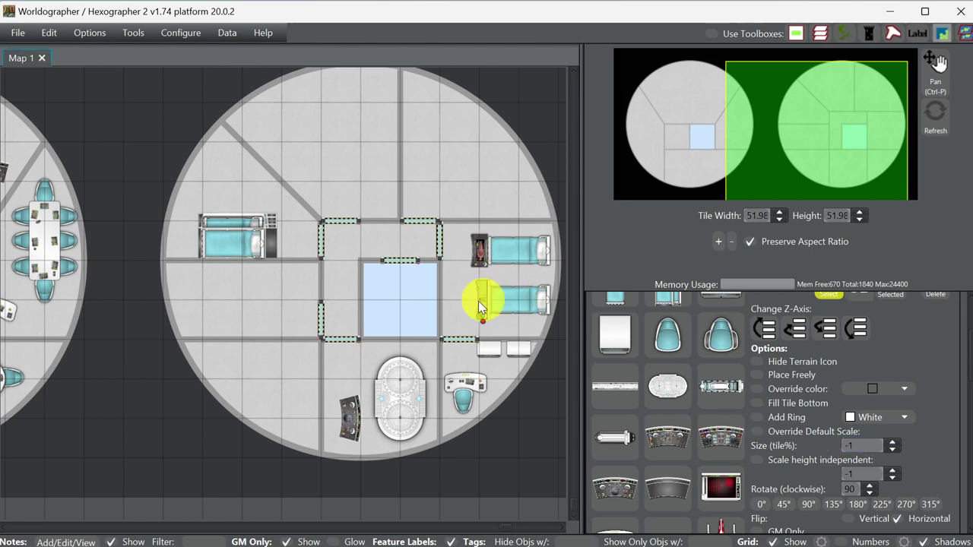
{"action": "double_click", "coordinate": [859, 446]}
{"action": "type", "text": "9"}
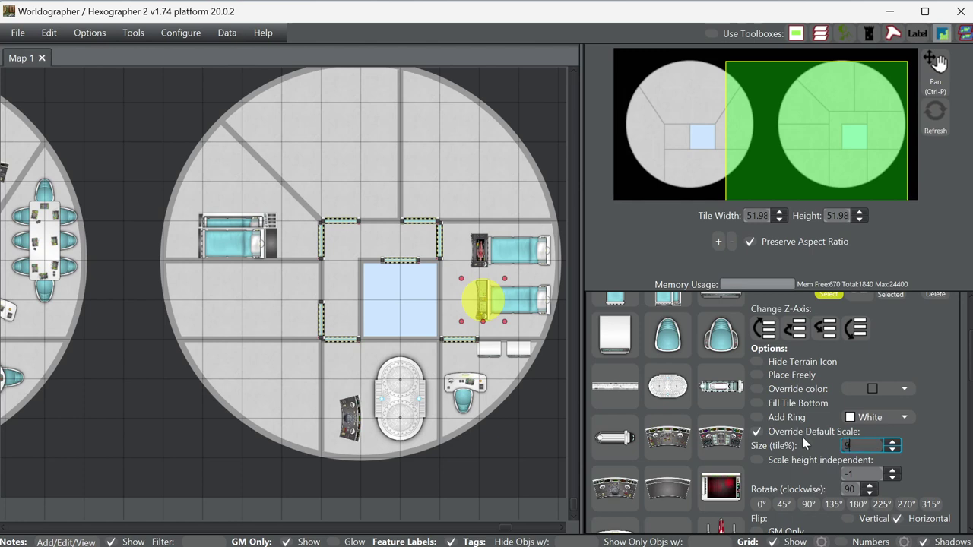
{"action": "type", "text": "0"}
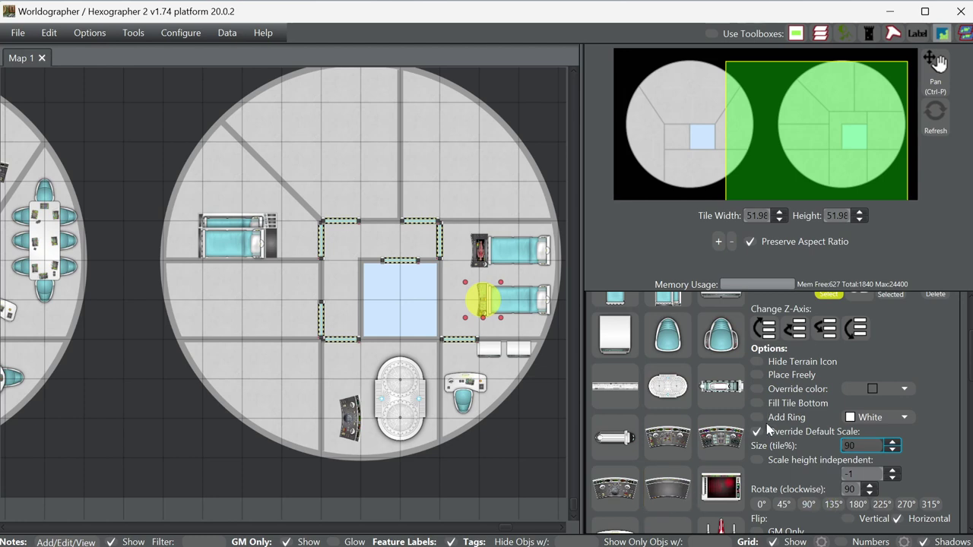
{"action": "left_click", "coordinate": [479, 380]}
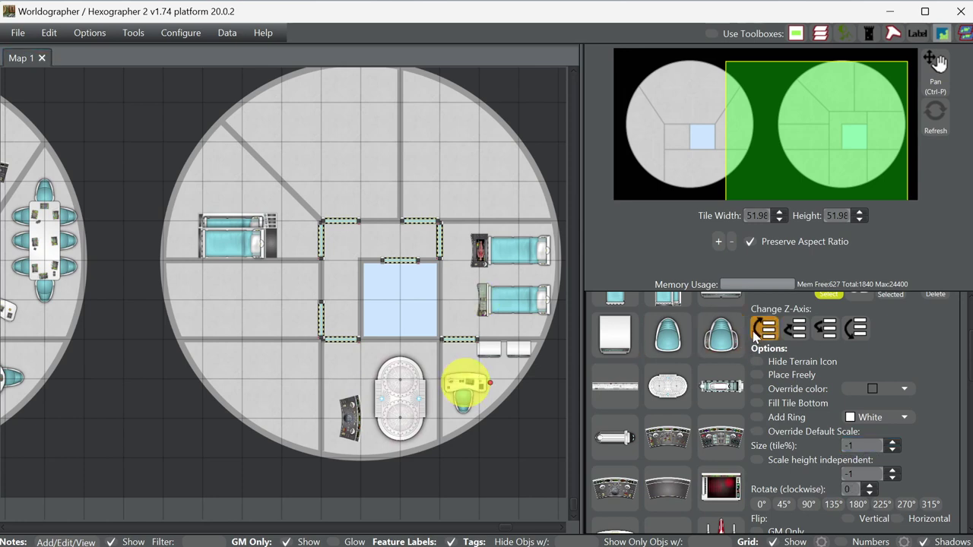
{"action": "left_click", "coordinate": [475, 414]}
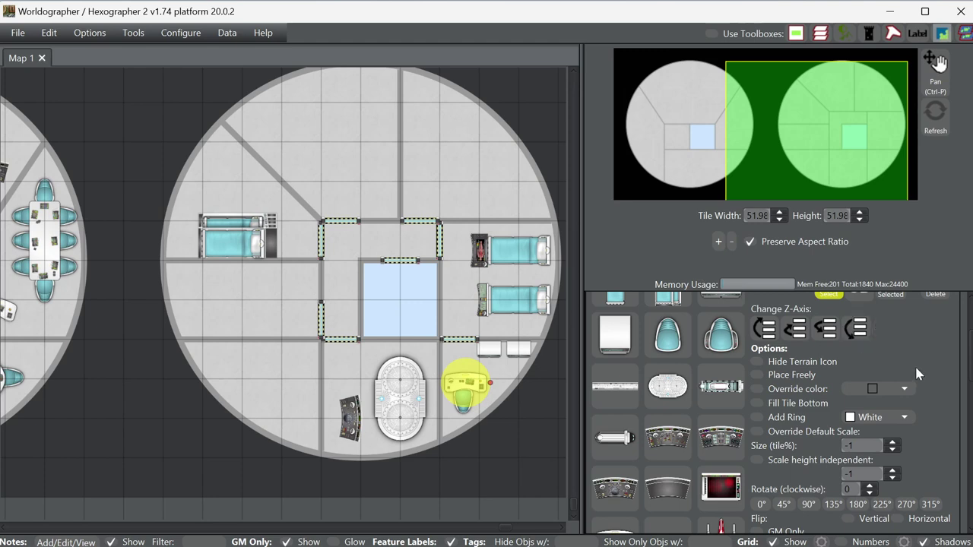
{"action": "scroll", "coordinate": [912, 361], "scroll_direction": "up", "scroll_amount": 2}
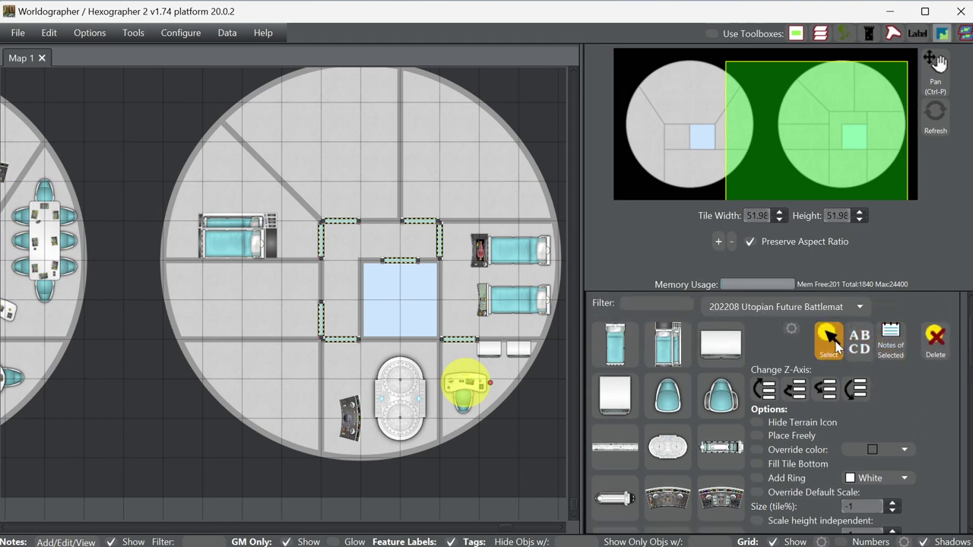
{"action": "left_click", "coordinate": [819, 355]}
{"action": "scroll", "coordinate": [779, 350], "scroll_direction": "up", "scroll_amount": 2}
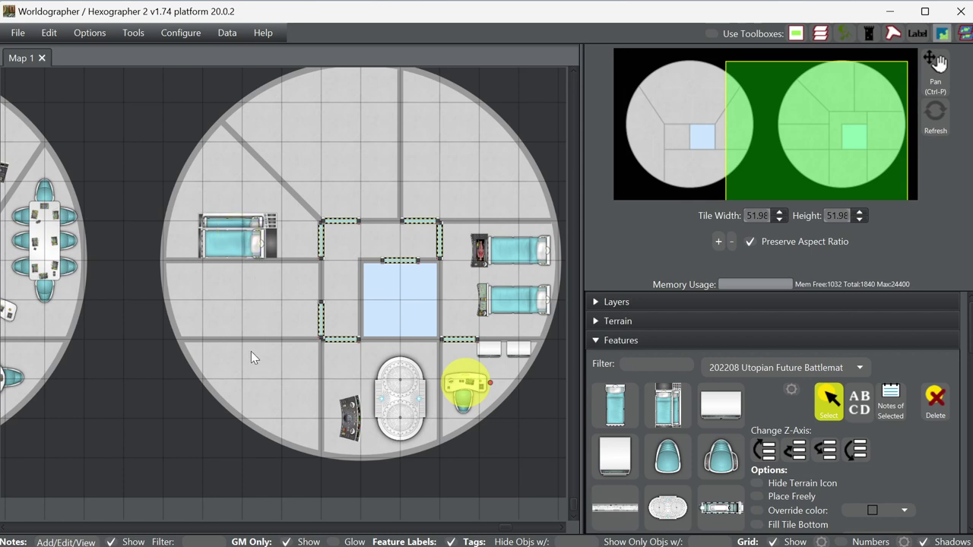
- Delete the second level's lower-left horizontal wall line and the diagonal wall line in its upper-left area
{"action": "left_click", "coordinate": [684, 343]}
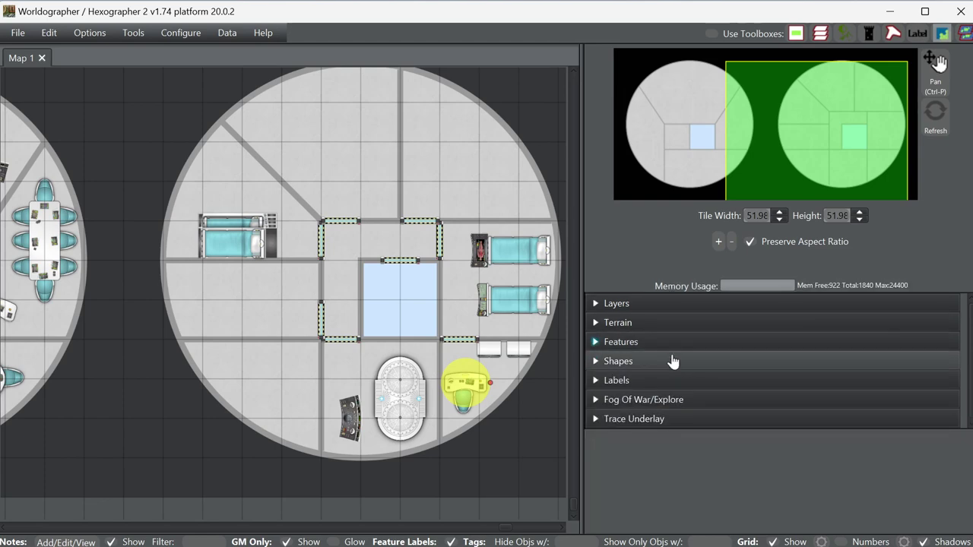
{"action": "left_click", "coordinate": [673, 362]}
{"action": "left_click", "coordinate": [767, 395]}
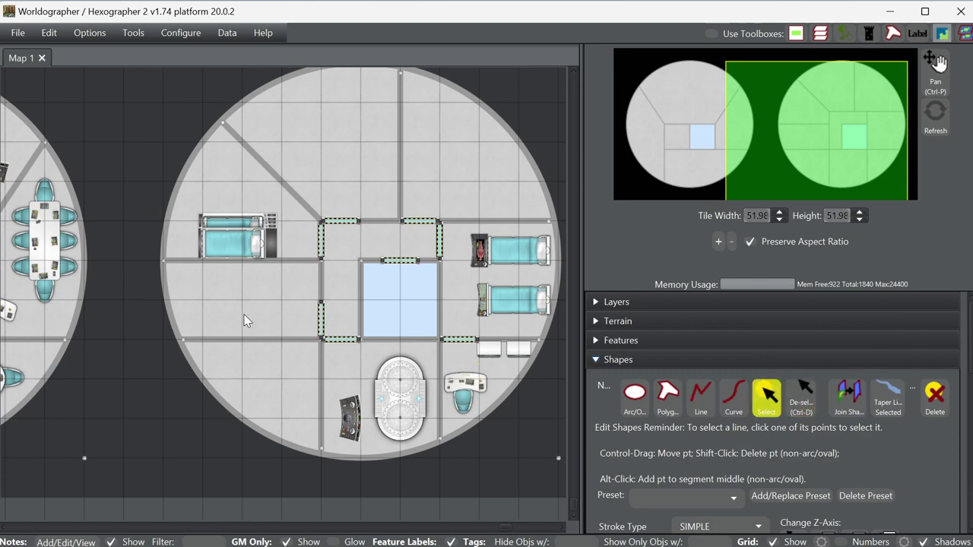
{"action": "left_click", "coordinate": [183, 341]}
{"action": "key", "text": "ctrl+d"}
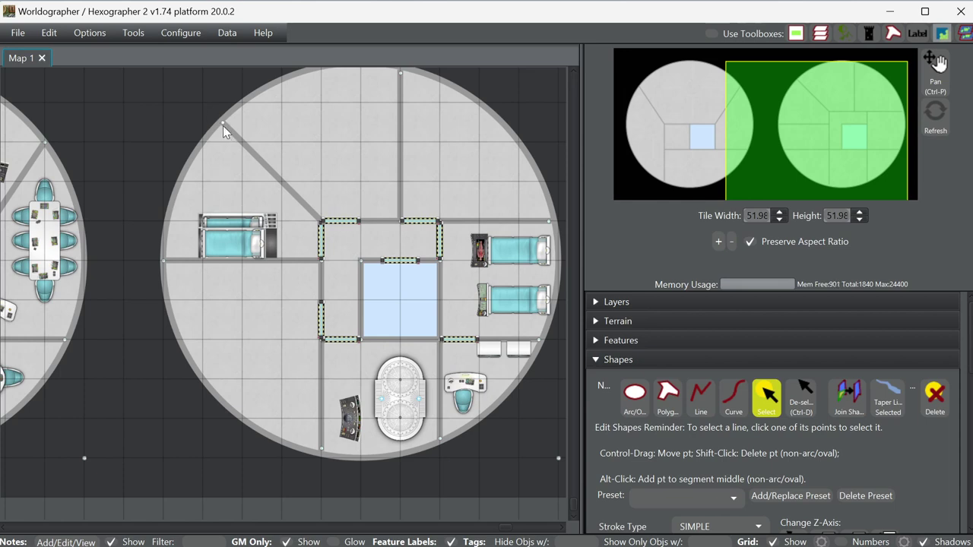
{"action": "key", "text": "Delete"}
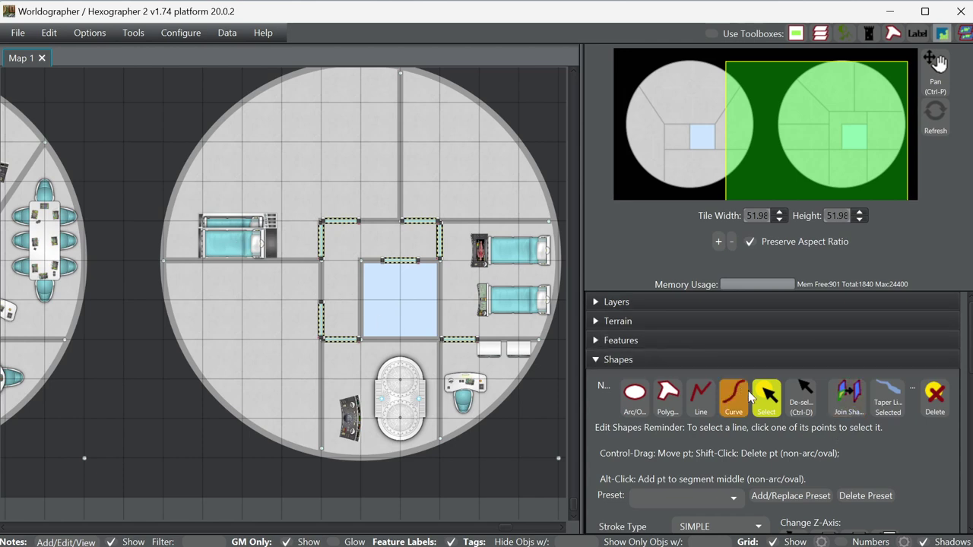
{"action": "scroll", "coordinate": [820, 448], "scroll_direction": "down", "scroll_amount": 2}
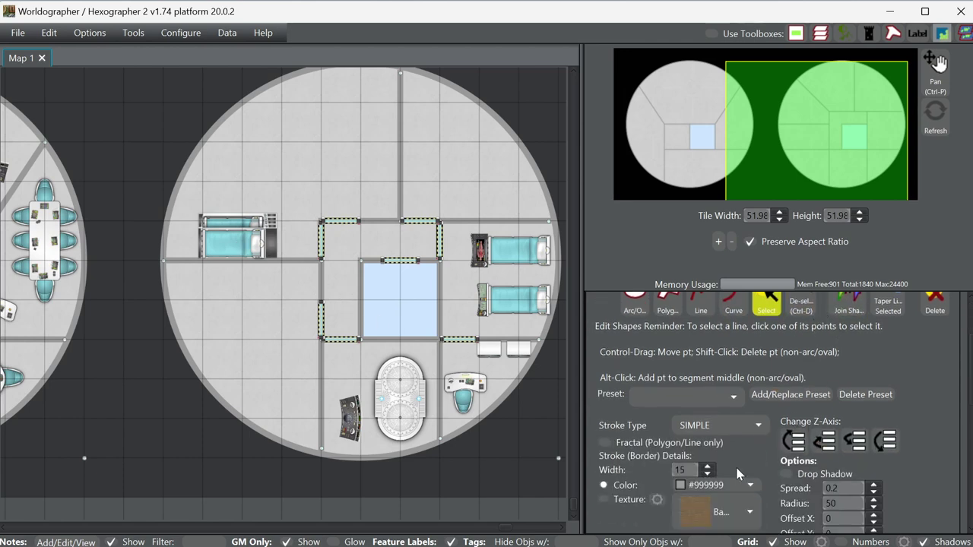
{"action": "scroll", "coordinate": [791, 436], "scroll_direction": "down", "scroll_amount": 1}
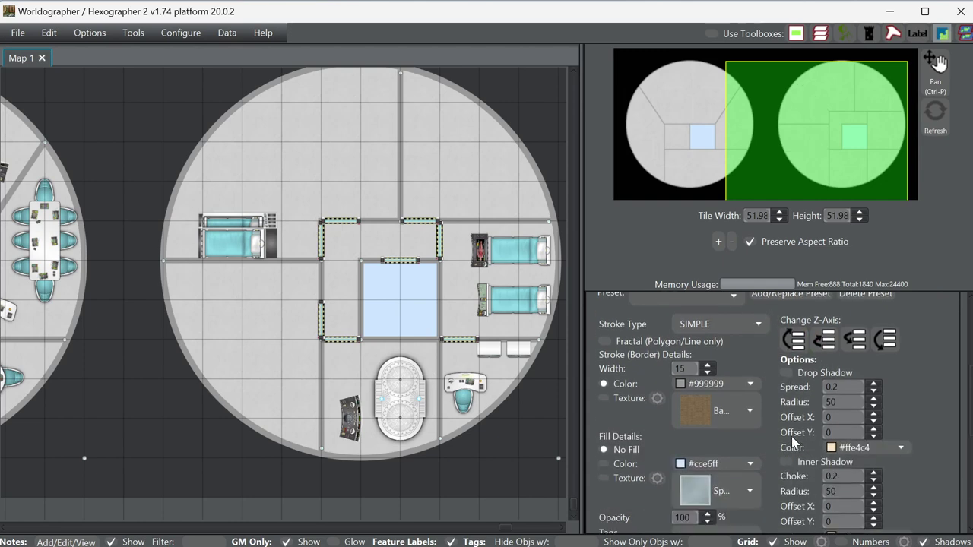
{"action": "scroll", "coordinate": [803, 411], "scroll_direction": "up", "scroll_amount": 3}
- Move the second level's bunk bed up to the top of the enlarged upper-left room, near the vertical dividing wall
{"action": "left_click", "coordinate": [684, 341]}
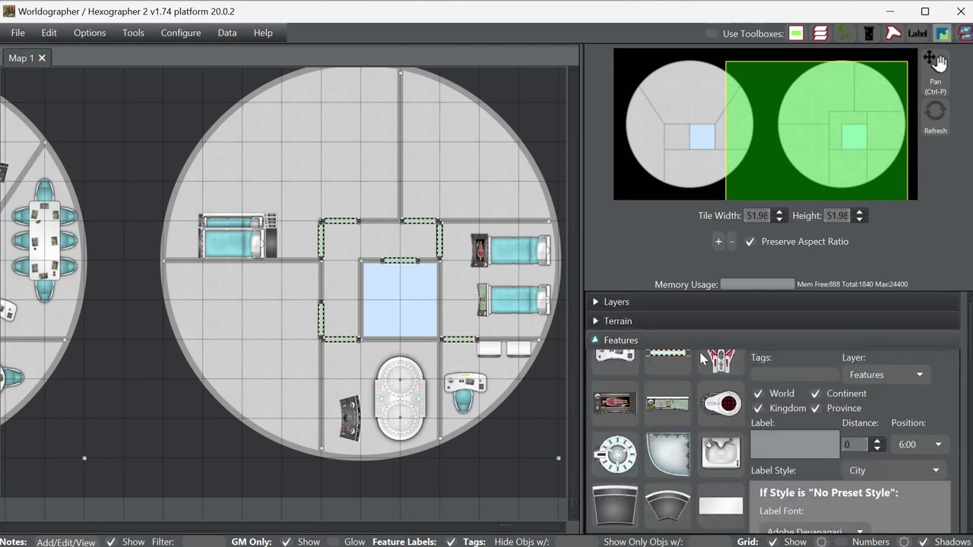
{"action": "left_click", "coordinate": [829, 399]}
{"action": "left_click", "coordinate": [242, 233]}
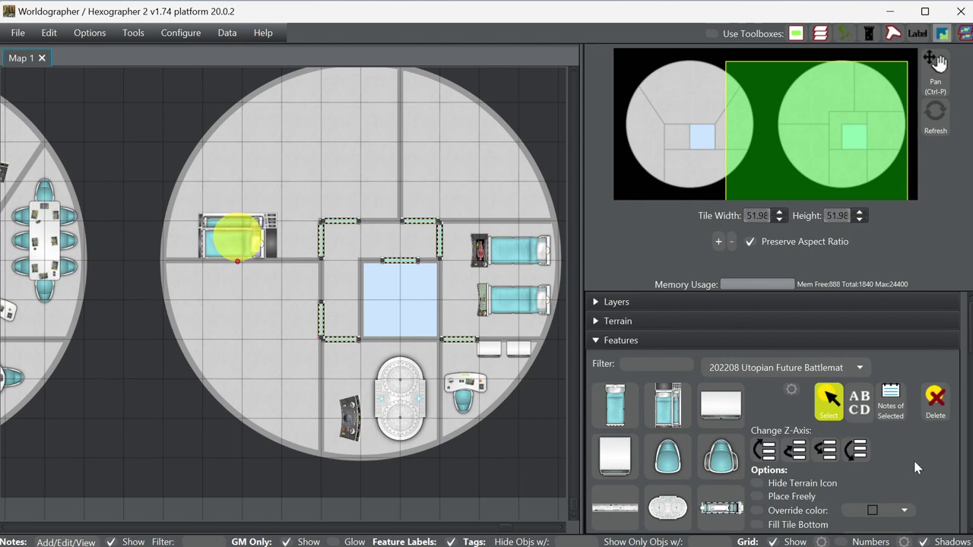
{"action": "left_click", "coordinate": [822, 101]}
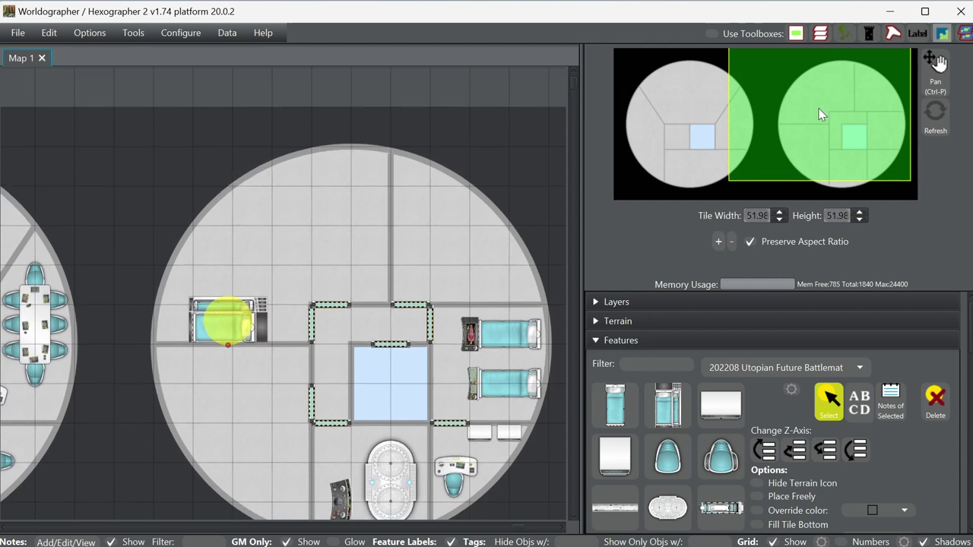
{"action": "left_click_drag", "start_coordinate": [819, 114], "coordinate": [819, 122]}
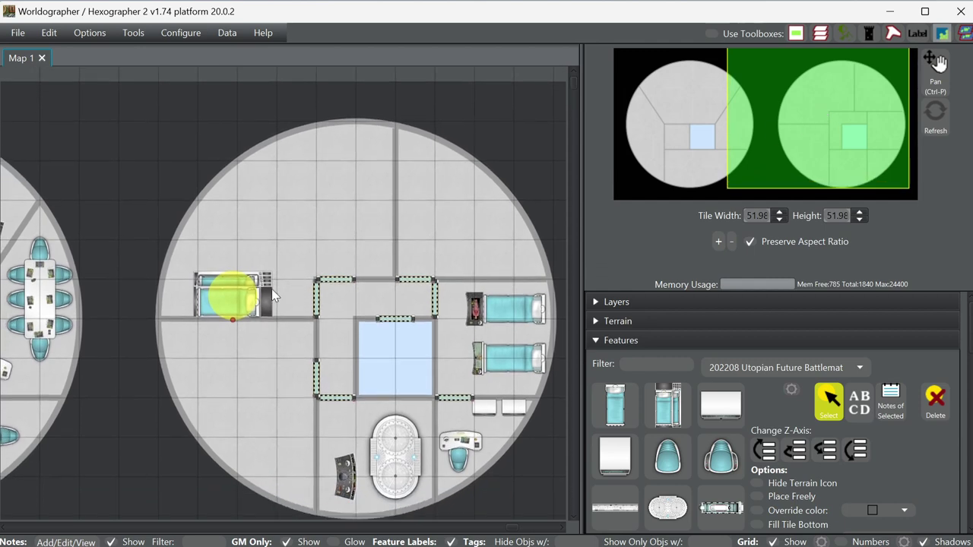
{"action": "left_click_drag", "start_coordinate": [240, 298], "coordinate": [350, 172]}
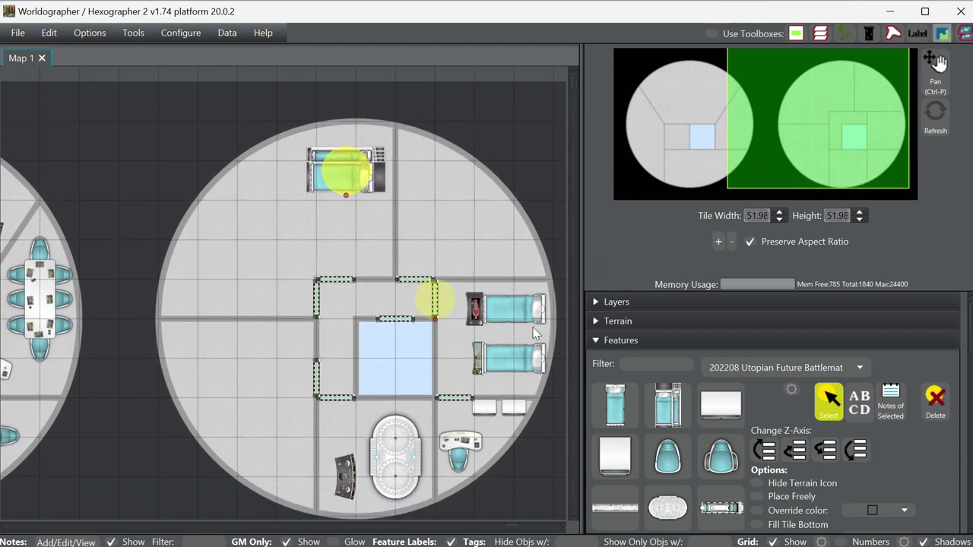
- Rotate the bunk bed to 0° and set it against the vertical dividing wall with its head at the curved outer wall
{"action": "left_click", "coordinate": [536, 333]}
{"action": "scroll", "coordinate": [917, 497], "scroll_direction": "down", "scroll_amount": 3}
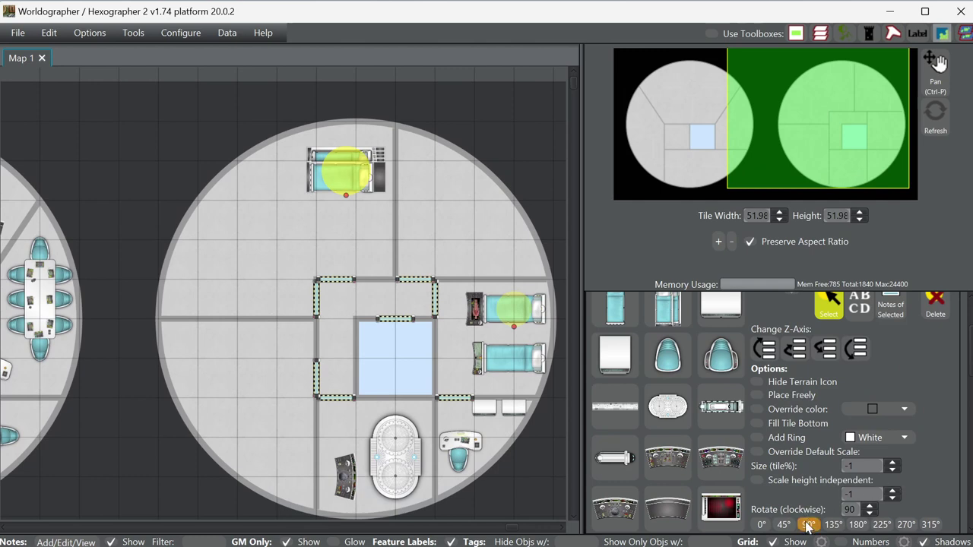
{"action": "left_click", "coordinate": [765, 528]}
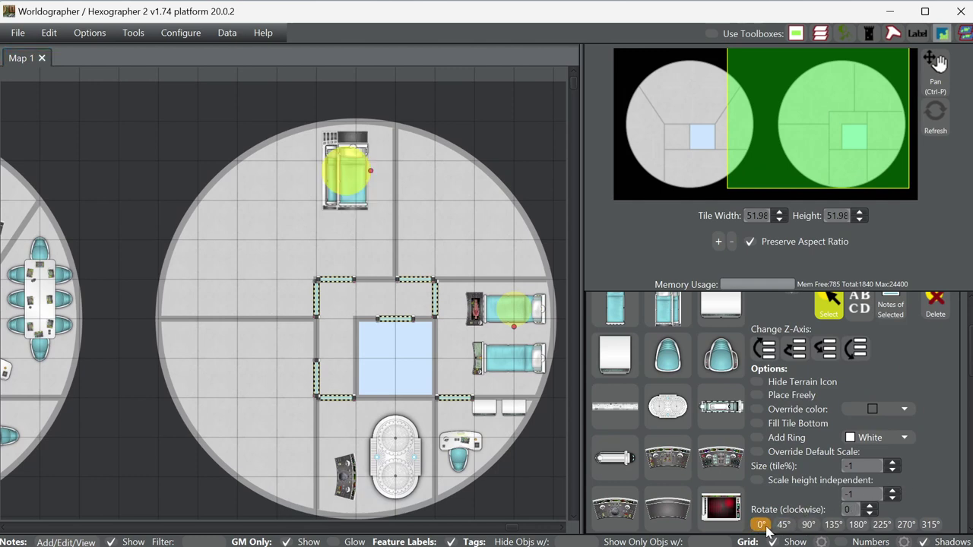
{"action": "left_click_drag", "start_coordinate": [350, 174], "coordinate": [372, 175]}
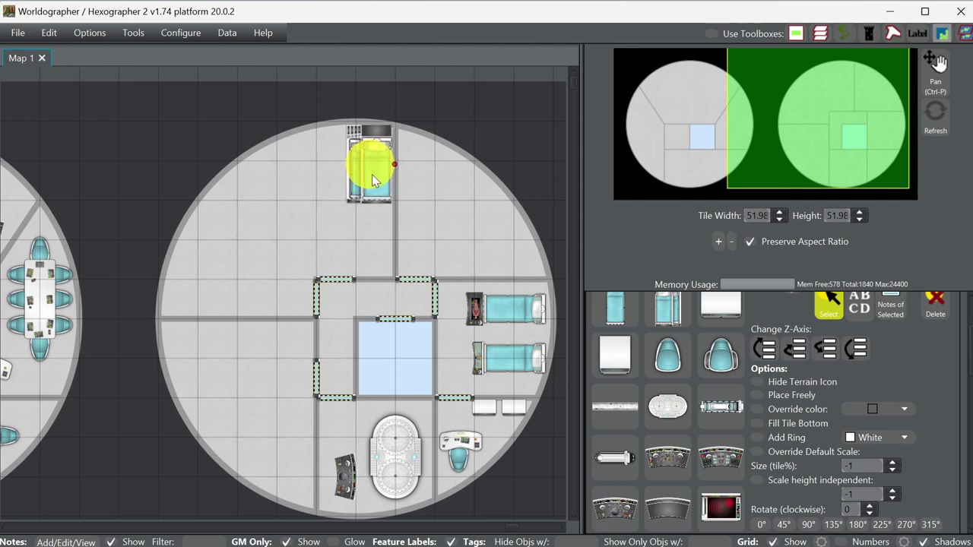
- Add three bunk beds to the upper-left room: one at 0° beside the first, and two unflipped at 270° along the curved left wall
{"action": "scroll", "coordinate": [748, 352], "scroll_direction": "up", "scroll_amount": 2}
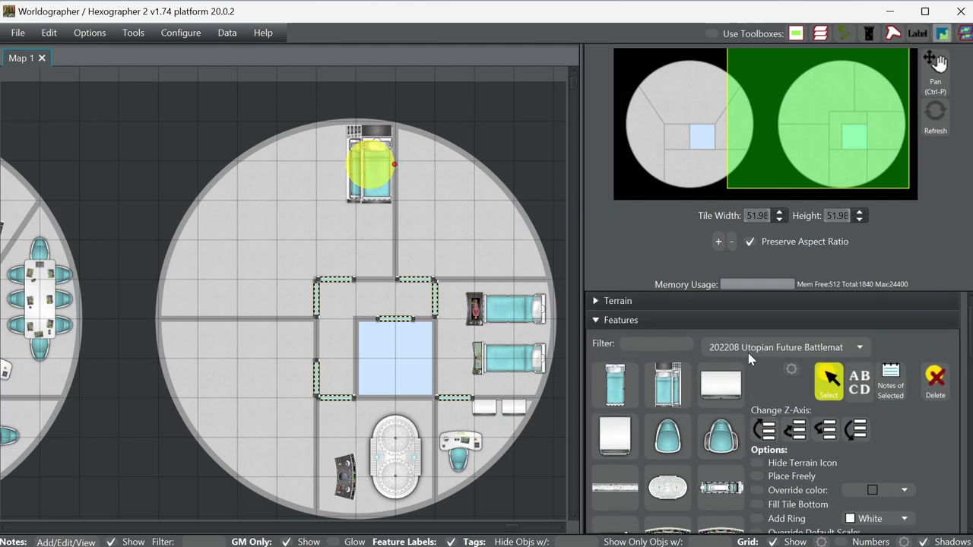
{"action": "left_click", "coordinate": [684, 370]}
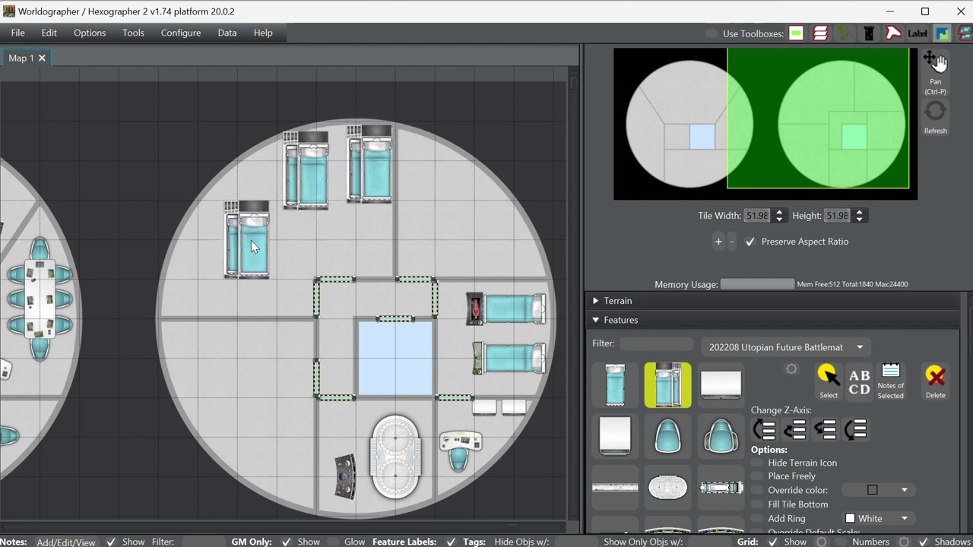
{"action": "scroll", "coordinate": [833, 466], "scroll_direction": "down", "scroll_amount": 3}
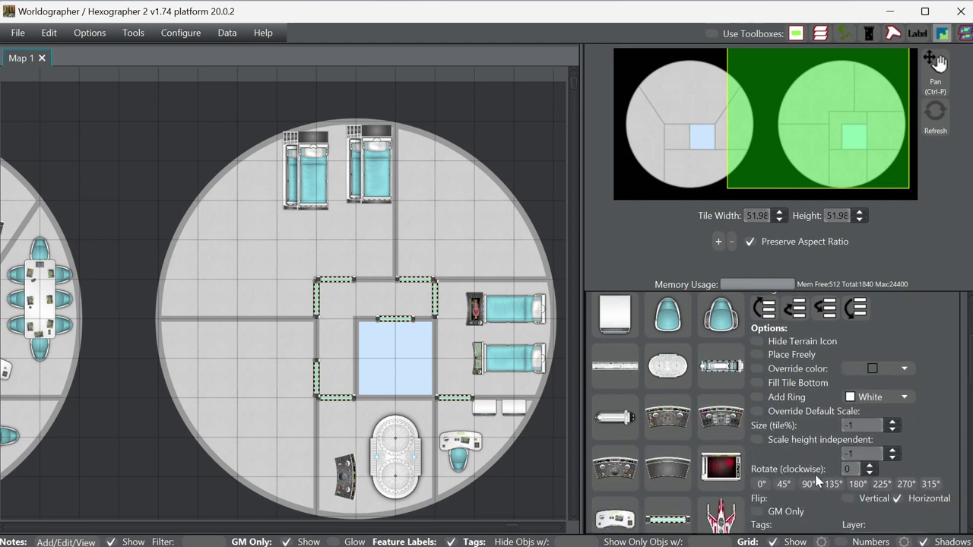
{"action": "left_click", "coordinate": [905, 484]}
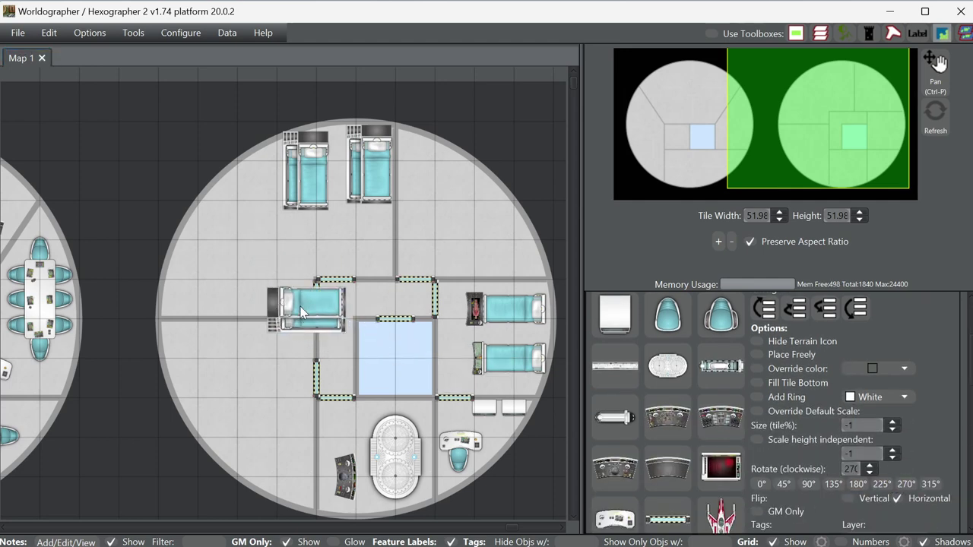
{"action": "left_click", "coordinate": [895, 501]}
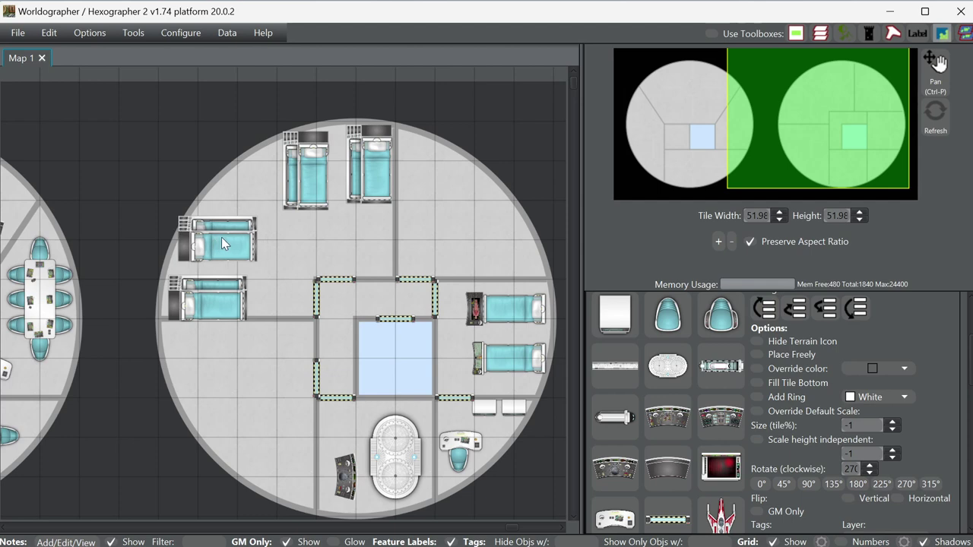
{"action": "left_click", "coordinate": [227, 234]}
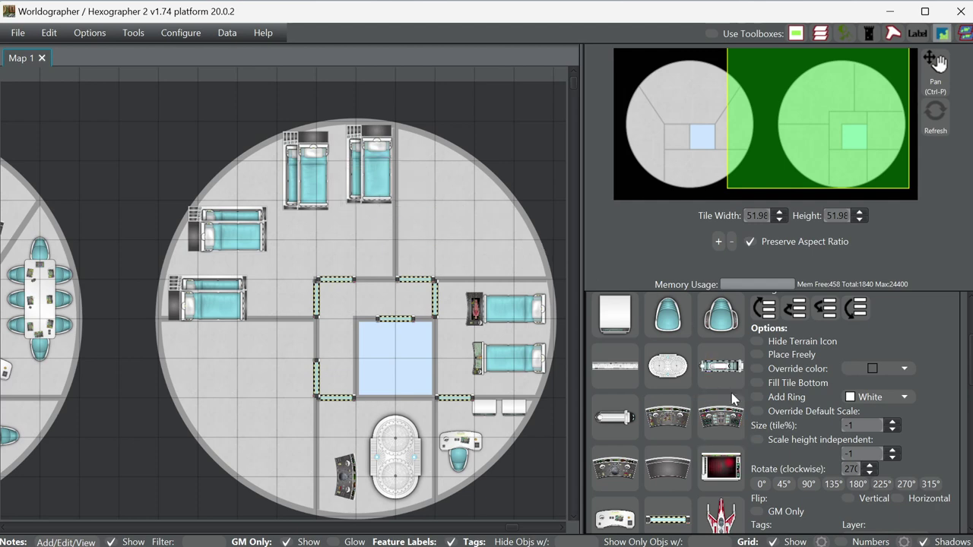
- Place two bunk beds in the upper-right room: one unflipped at 0° near the dividing wall, one at 90° flipped horizontally near the lower wall
{"action": "left_click", "coordinate": [763, 485]}
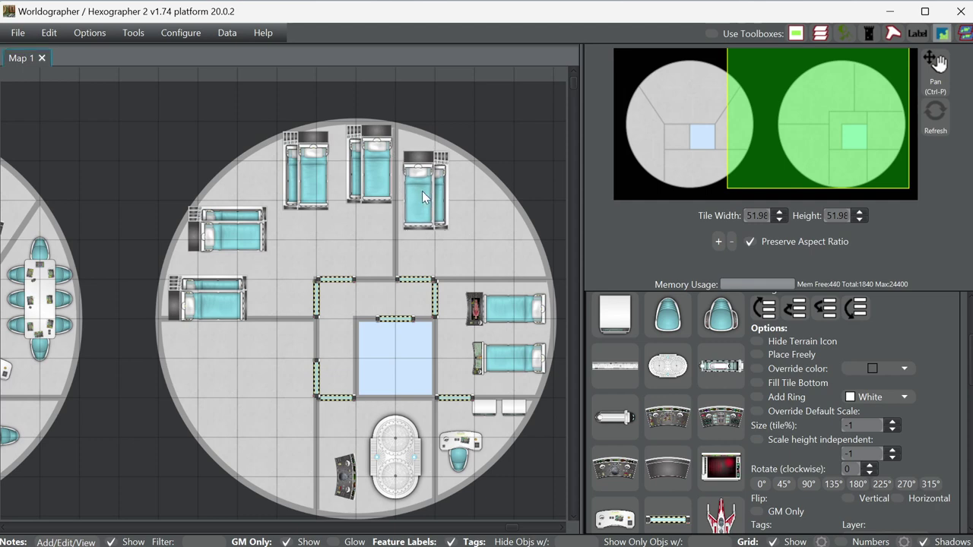
{"action": "left_click", "coordinate": [422, 191]}
{"action": "left_click", "coordinate": [906, 484]}
{"action": "left_click", "coordinate": [813, 482]}
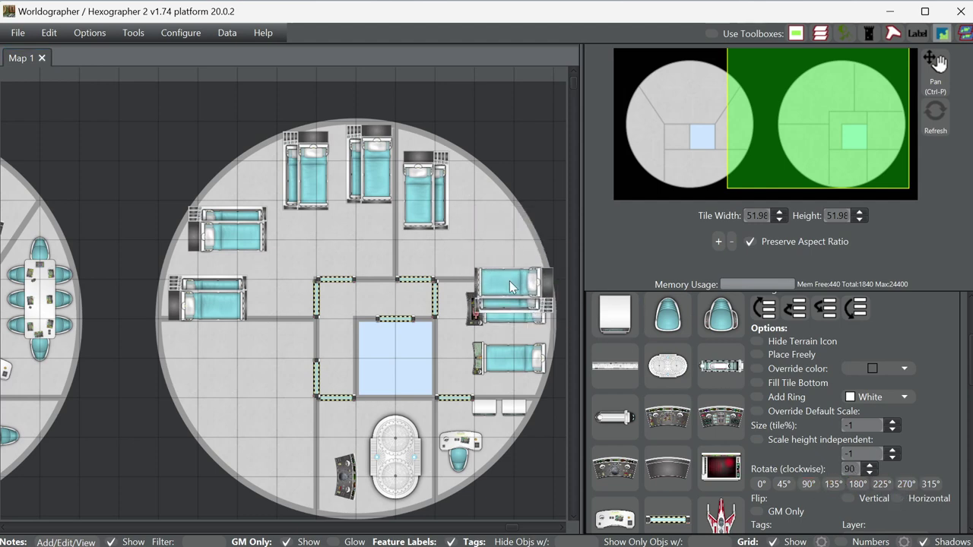
{"action": "left_click", "coordinate": [896, 499]}
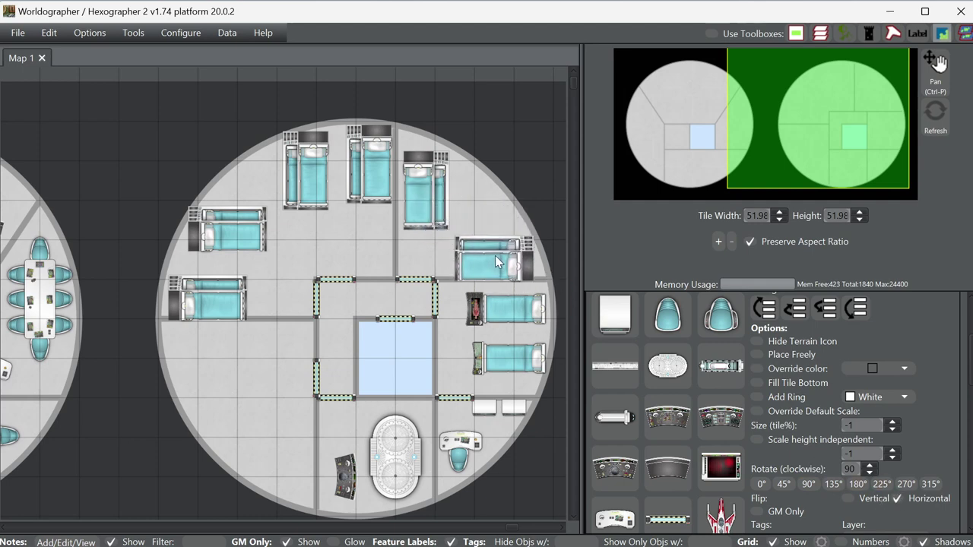
{"action": "left_click", "coordinate": [494, 256]}
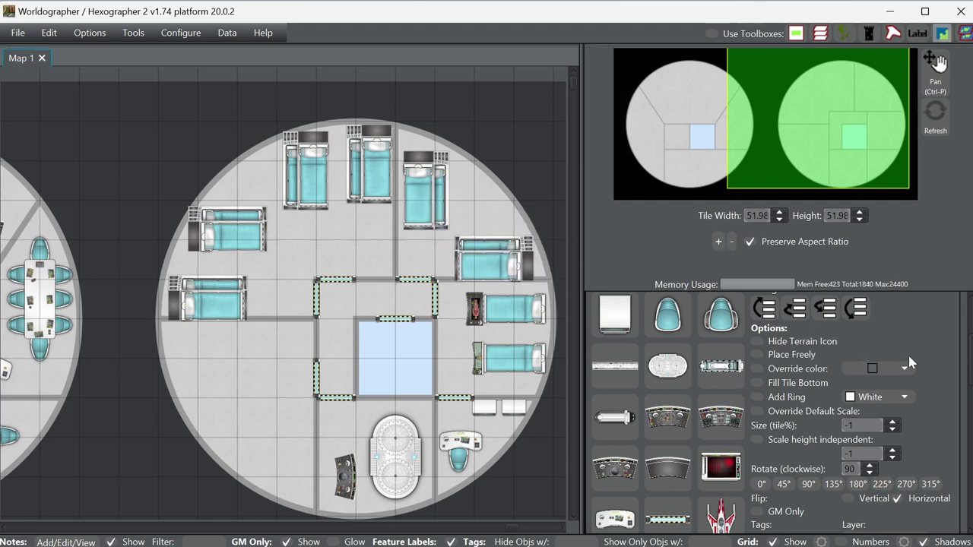
- Nudge the upper-right room's 0° bunk bed up-left to the dividing wall and its 90° bunk bed up off the horizontal wall
{"action": "scroll", "coordinate": [899, 356], "scroll_direction": "up", "scroll_amount": 3}
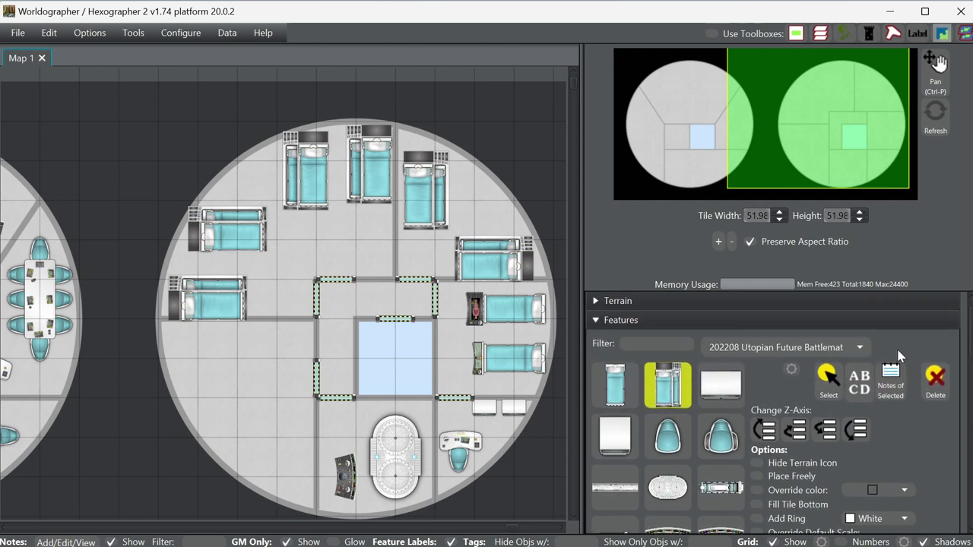
{"action": "left_click", "coordinate": [827, 380]}
{"action": "left_click", "coordinate": [430, 197]}
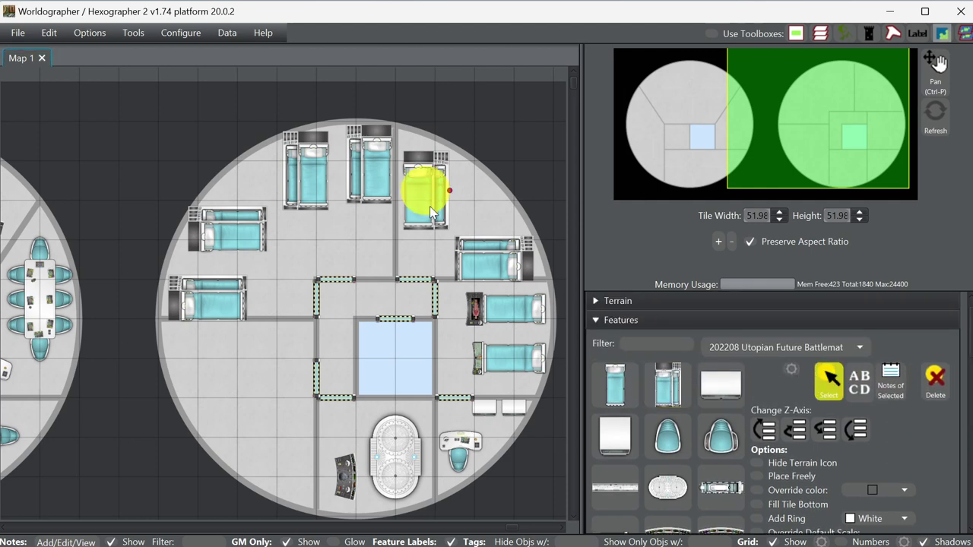
{"action": "left_click_drag", "start_coordinate": [430, 208], "coordinate": [426, 201]}
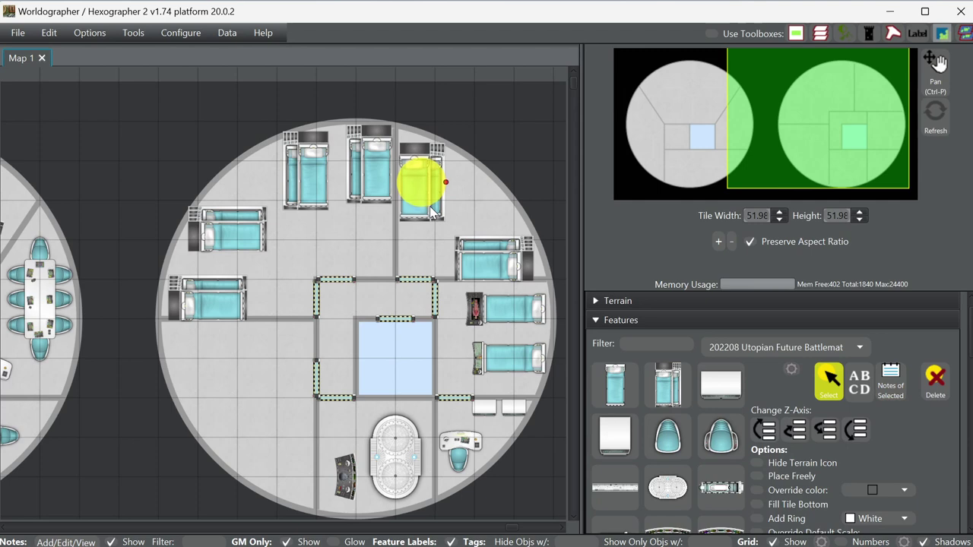
{"action": "left_click", "coordinate": [487, 251]}
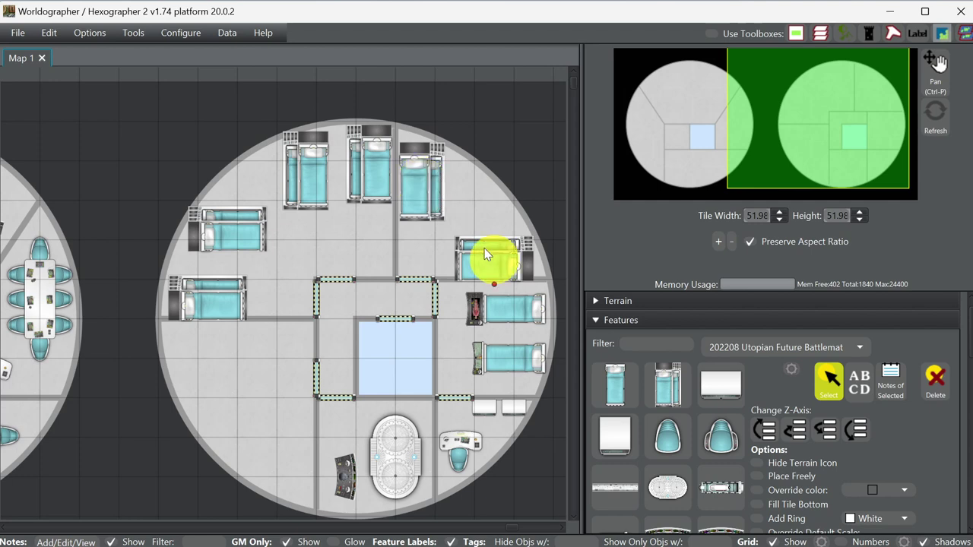
{"action": "left_click_drag", "start_coordinate": [481, 257], "coordinate": [482, 257]}
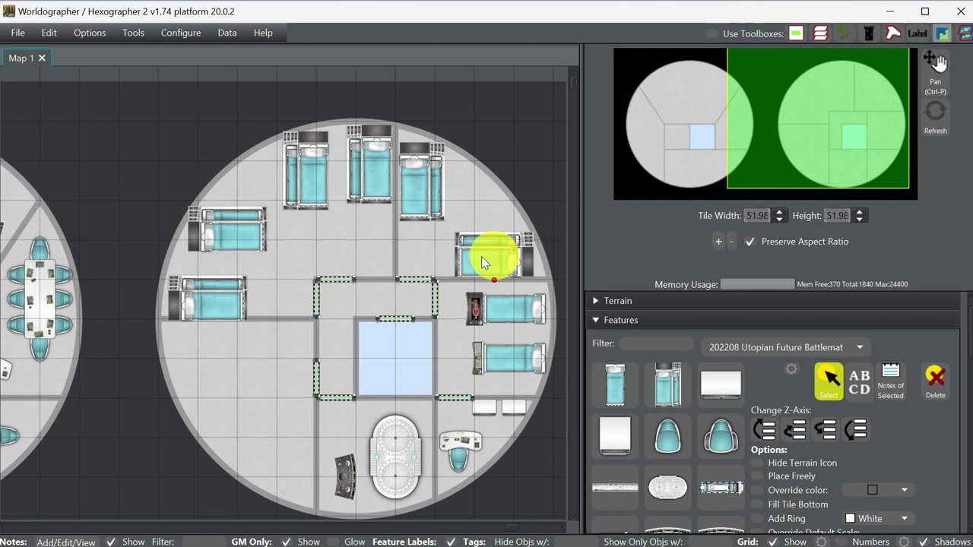
- Tilt the upper-left room's second bunk bed from the dividing wall to about 345° so it roughly follows the curved outer wall
{"action": "left_click", "coordinate": [422, 186]}
{"action": "left_click", "coordinate": [380, 149]}
{"action": "left_click", "coordinate": [296, 175]}
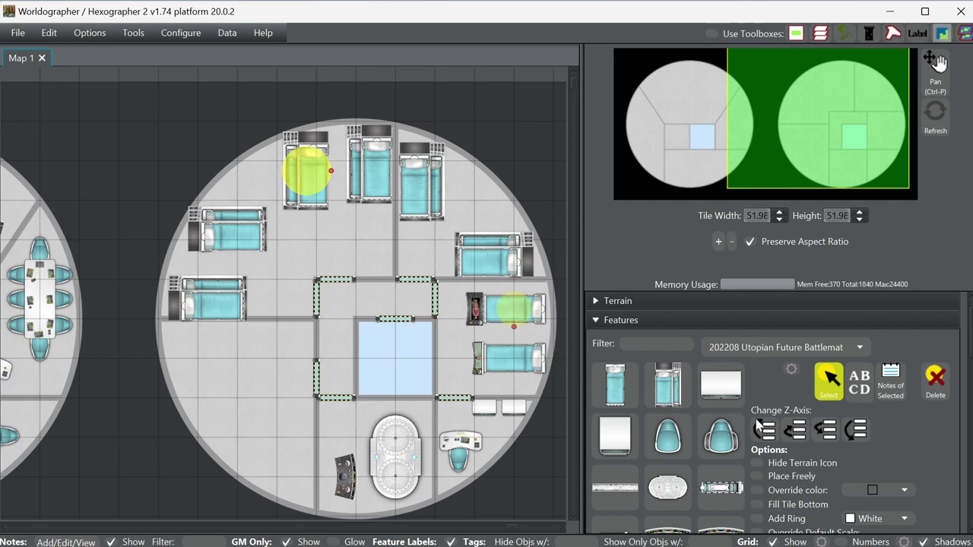
{"action": "scroll", "coordinate": [874, 487], "scroll_direction": "down", "scroll_amount": 3}
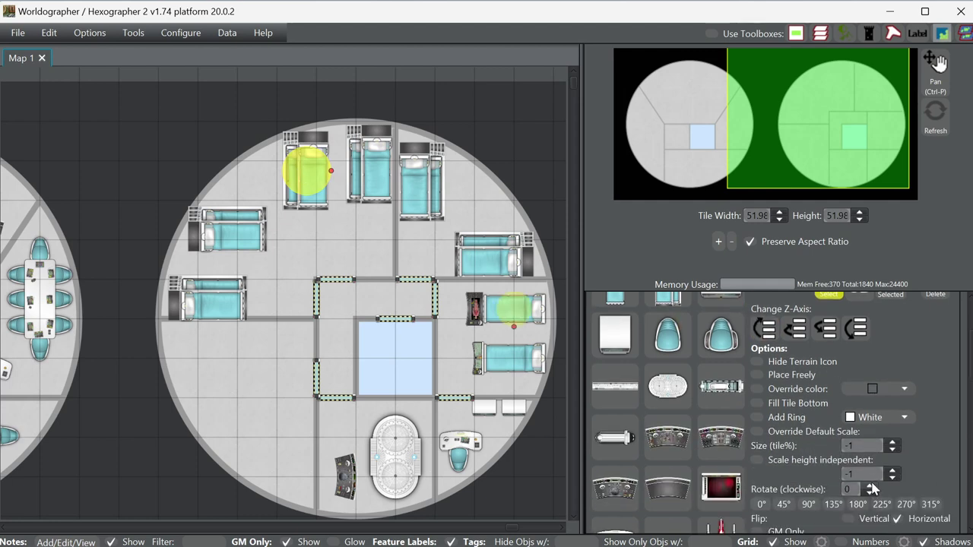
{"action": "left_click", "coordinate": [871, 487]}
{"action": "left_click", "coordinate": [871, 487]}
{"action": "left_click", "coordinate": [871, 486]}
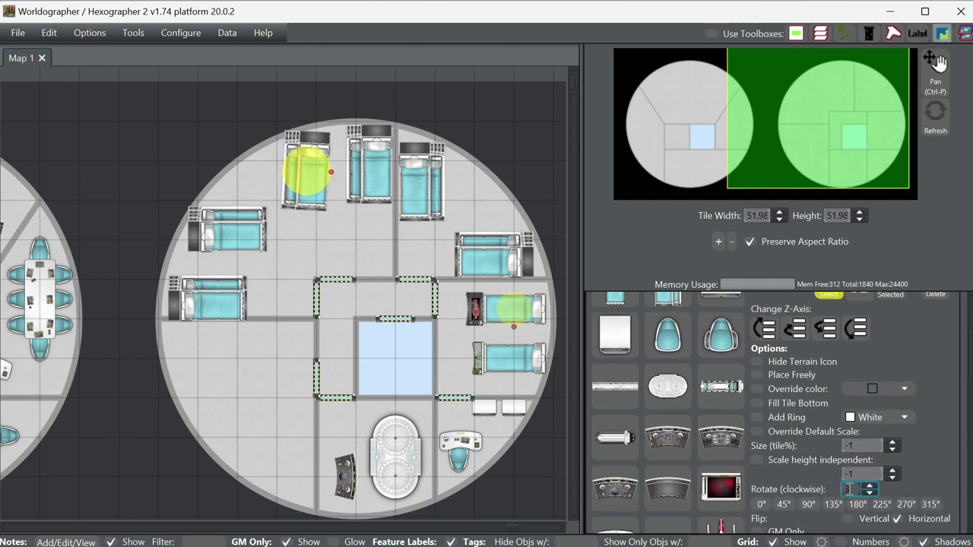
{"action": "left_click", "coordinate": [930, 504]}
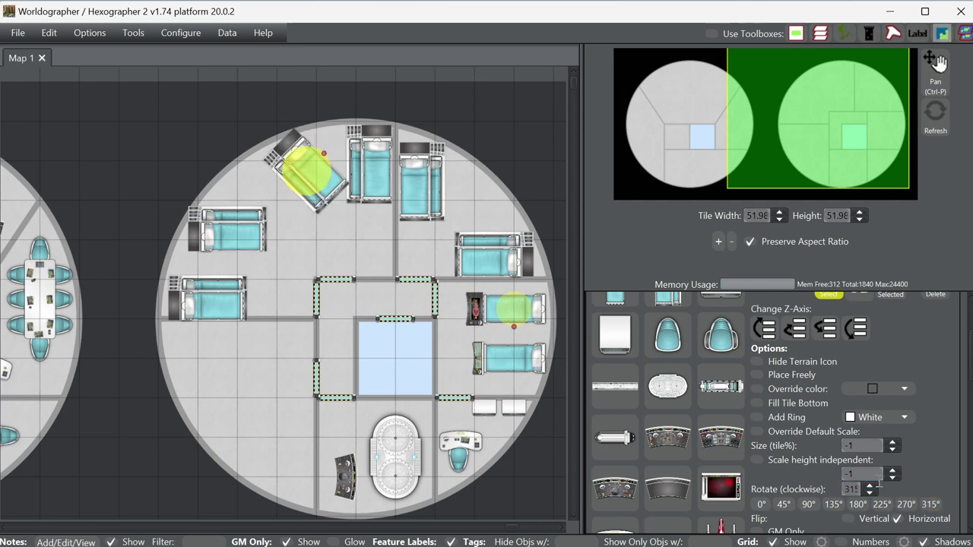
{"action": "left_click", "coordinate": [870, 486]}
{"action": "left_click", "coordinate": [871, 487]}
{"action": "left_click", "coordinate": [870, 486]}
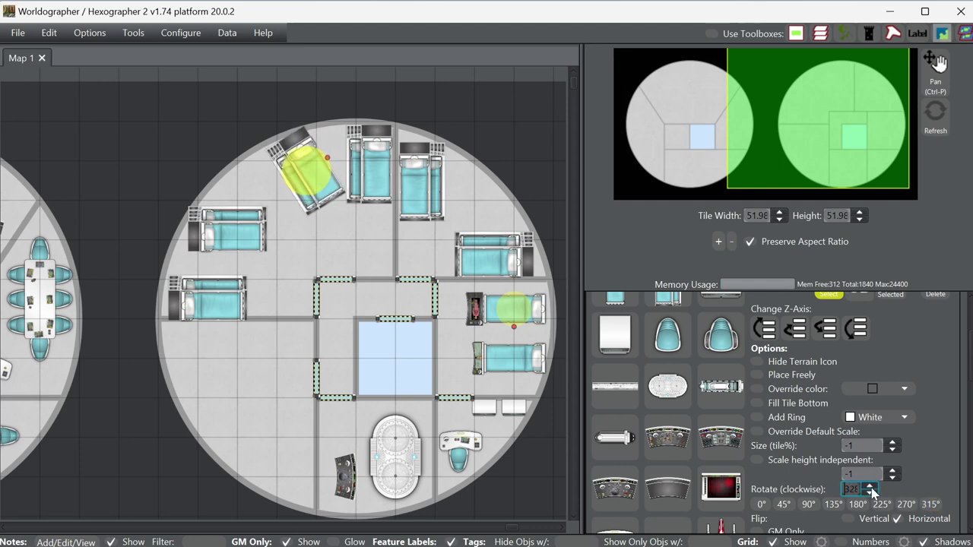
{"action": "left_click", "coordinate": [870, 486]}
{"action": "left_click", "coordinate": [871, 486]}
{"action": "left_click", "coordinate": [871, 486]}
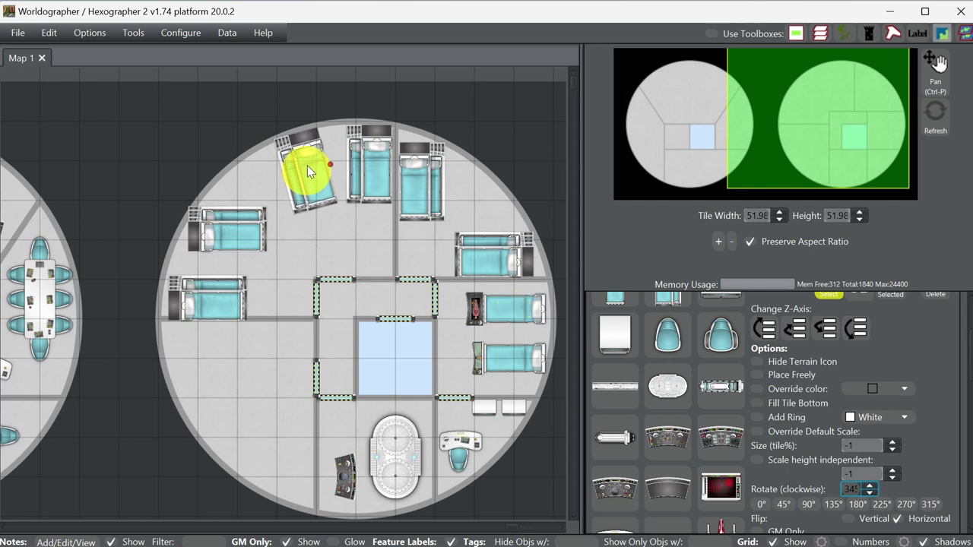
- Shift the tilted bunk bed slightly down and left along the curved wall and set its rotation to 341°
{"action": "left_click", "coordinate": [305, 174]}
{"action": "left_click_drag", "start_coordinate": [304, 175], "coordinate": [304, 176]}
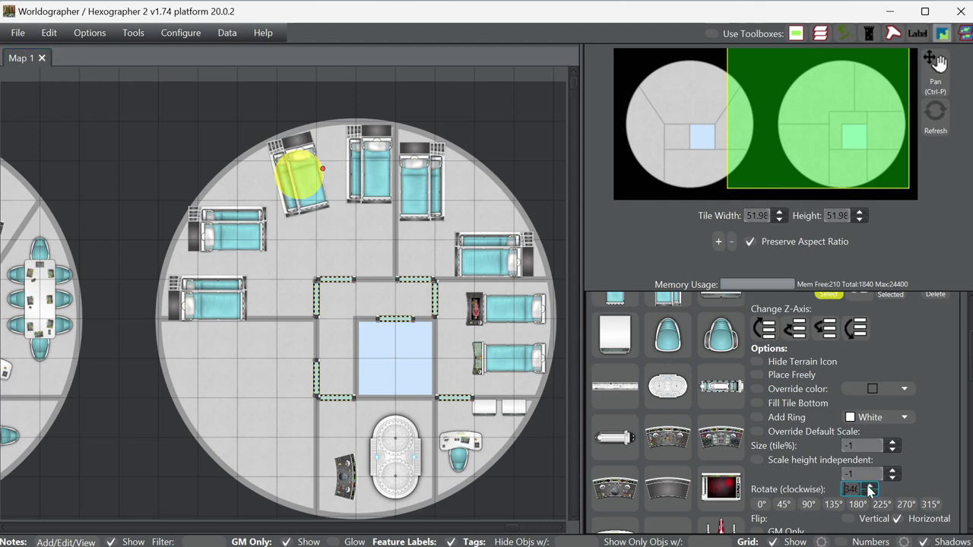
{"action": "left_click", "coordinate": [870, 493]}
{"action": "left_click", "coordinate": [870, 495]}
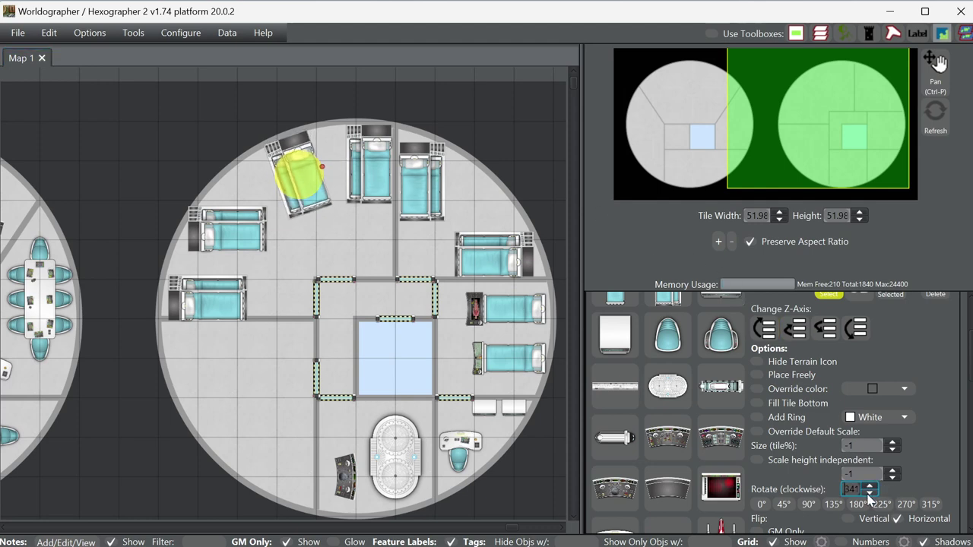
- Nudge the upper-left room's lowest bunk bed up off the horizontal wall and slightly left toward the curved outer wall
{"action": "left_click", "coordinate": [232, 232]}
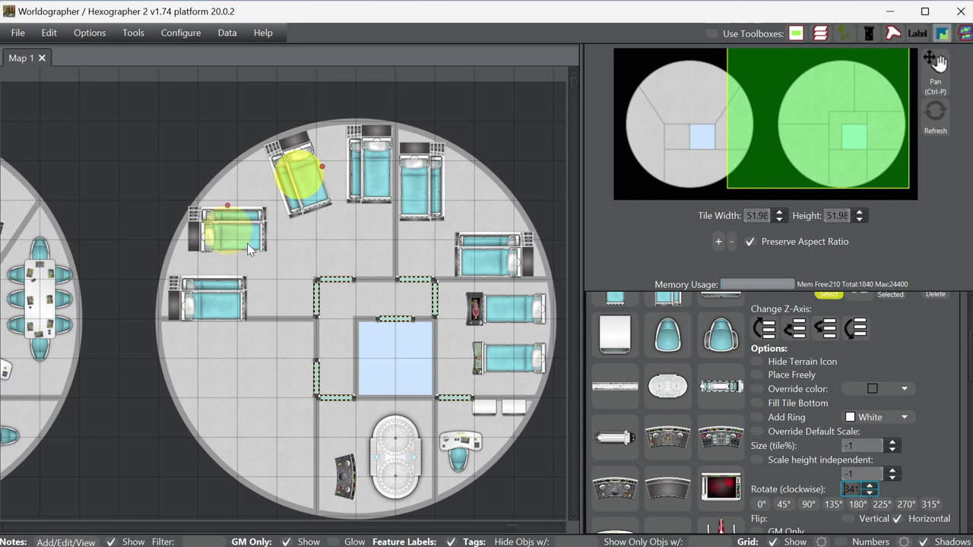
{"action": "left_click", "coordinate": [221, 299]}
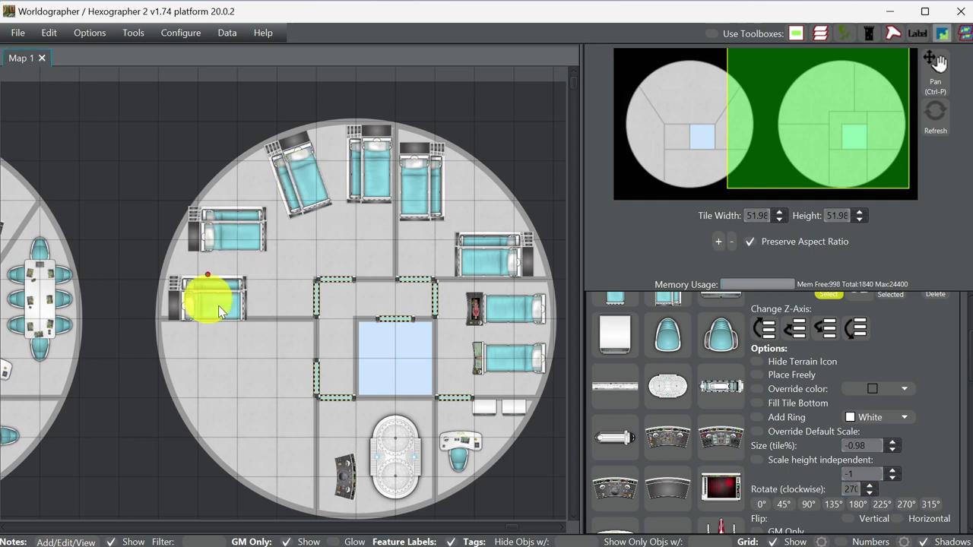
{"action": "key", "text": "Up"}
{"action": "key", "text": "Left"}
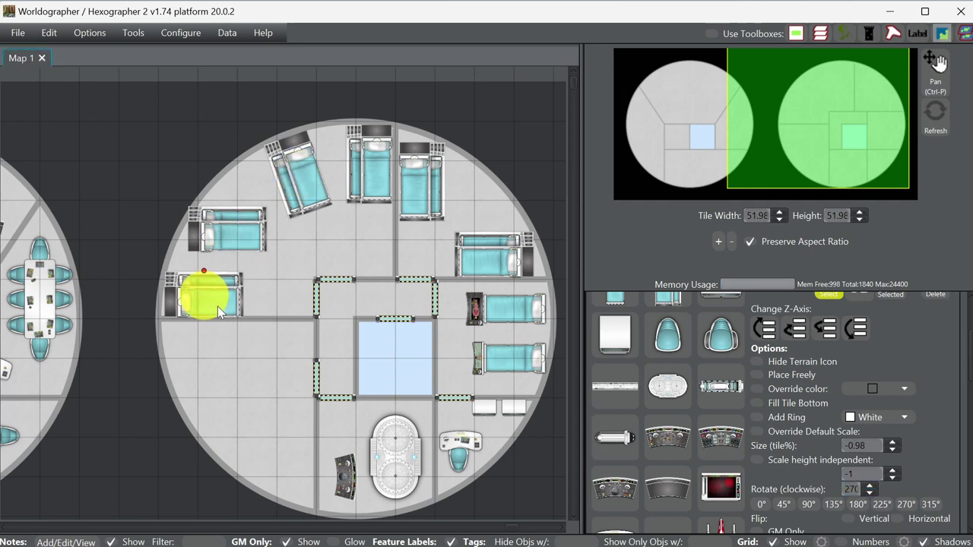
{"action": "key", "text": "Left"}
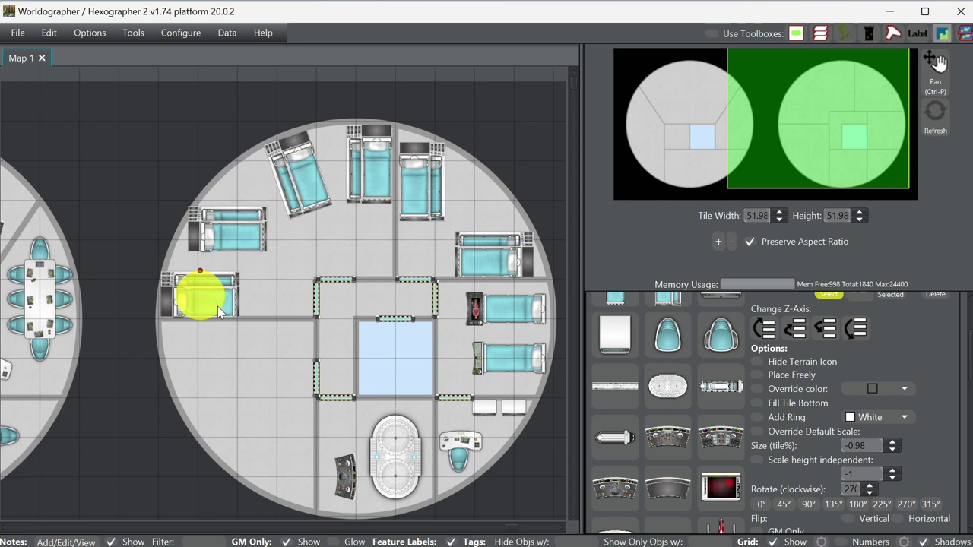
{"action": "key", "text": "Right"}
{"action": "key", "text": "Right"}
{"action": "key", "text": "Right"}
{"action": "key", "text": "Right"}
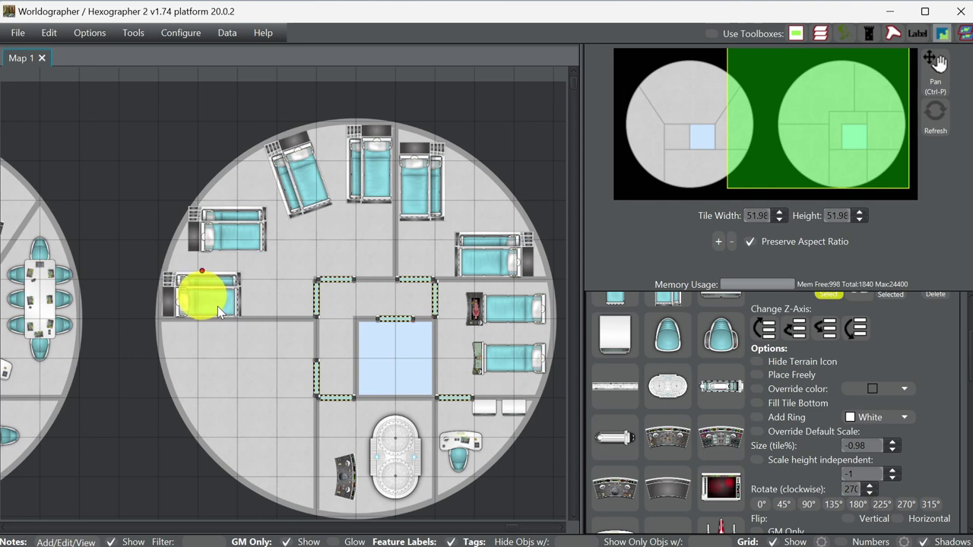
- Rotate the bunk bed above the lowest one to about 307° and shift it slightly up and right along the curved wall
{"action": "left_click", "coordinate": [220, 214]}
{"action": "left_click_drag", "start_coordinate": [227, 205], "coordinate": [242, 213]}
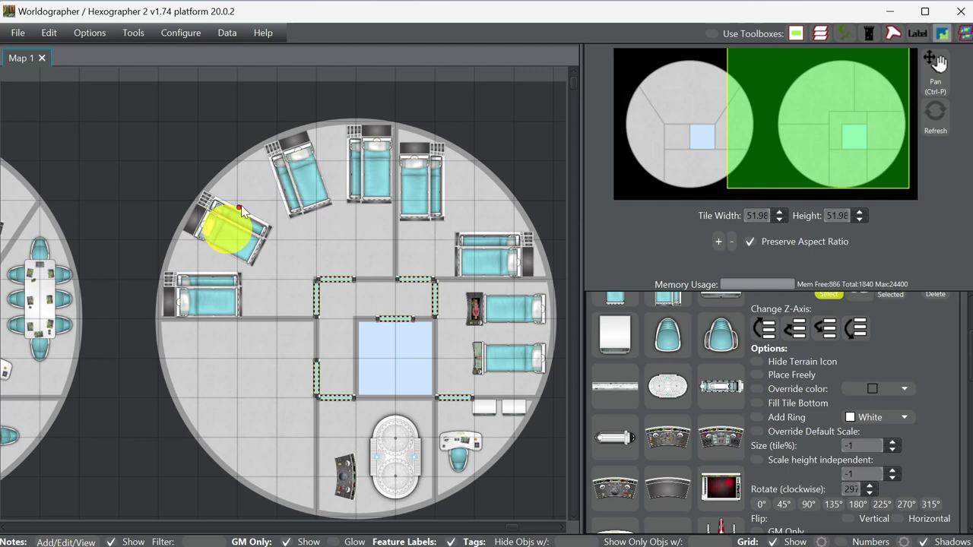
{"action": "left_click_drag", "start_coordinate": [243, 213], "coordinate": [254, 234]}
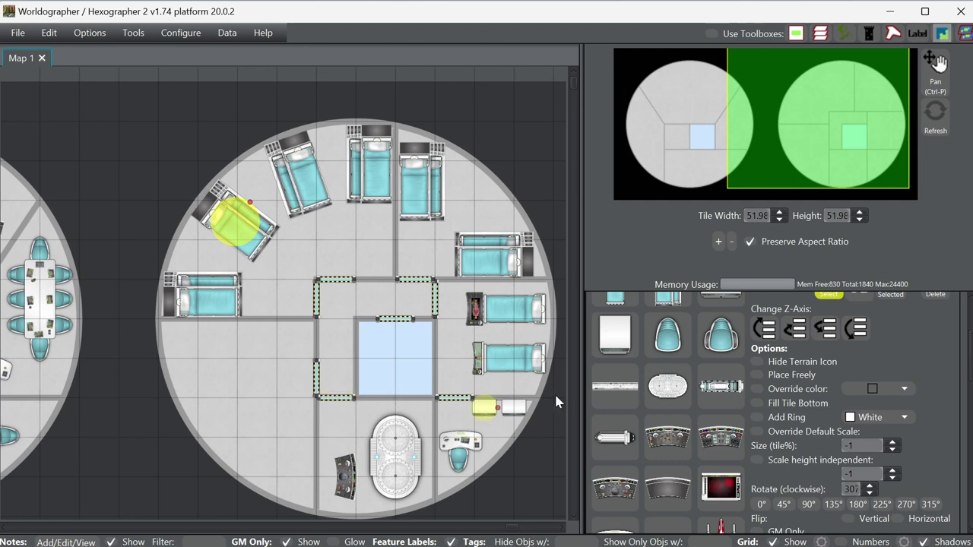
- Move the upper vertical door on the corridor's left wall down one tile, directly above the other vertical door
{"action": "left_click", "coordinate": [728, 381]}
{"action": "left_click", "coordinate": [337, 282]}
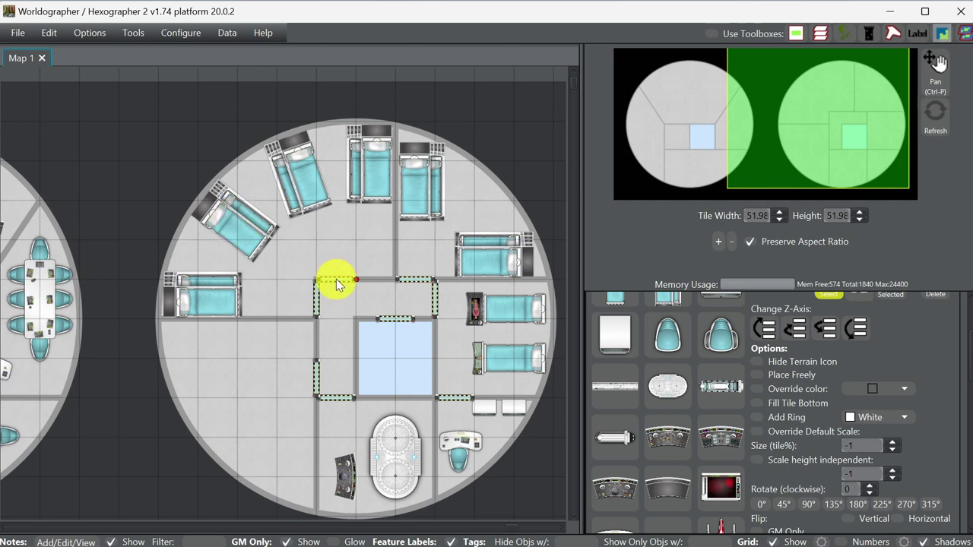
{"action": "left_click", "coordinate": [318, 302]}
{"action": "left_click_drag", "start_coordinate": [319, 302], "coordinate": [319, 342]}
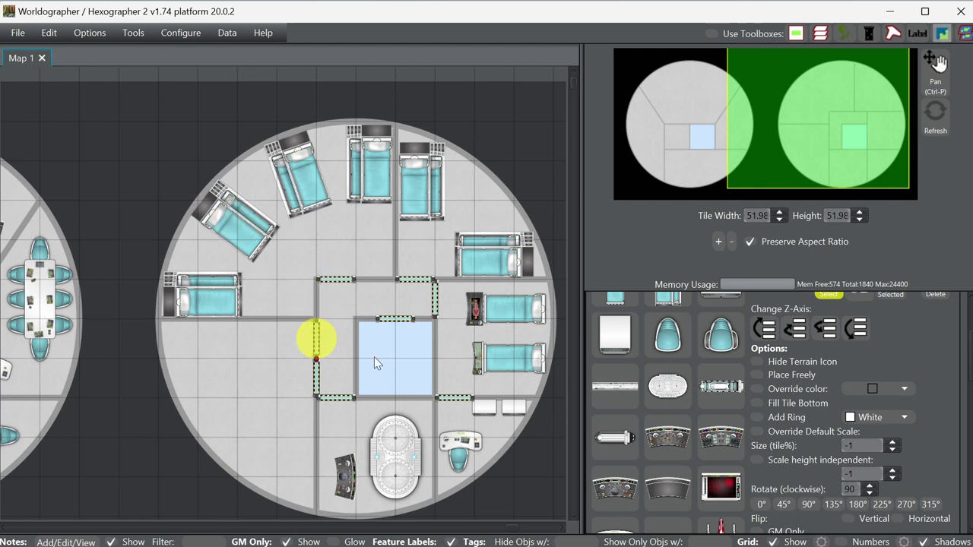
- Draw a stepped wall line from between the two stacked vertical doors: one tile left, one tile down, and left to the curved outer wall
{"action": "left_click", "coordinate": [513, 357]}
{"action": "scroll", "coordinate": [932, 358], "scroll_direction": "up", "scroll_amount": 3}
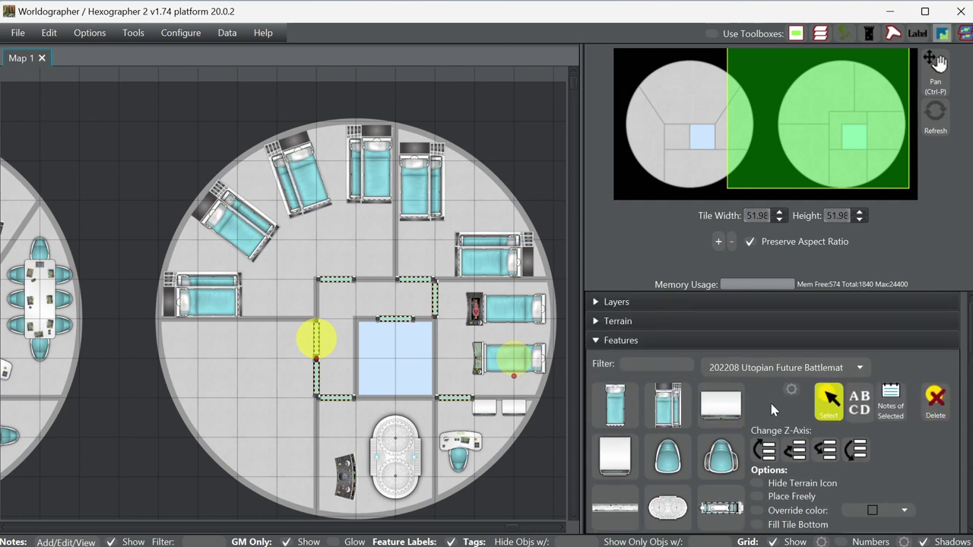
{"action": "scroll", "coordinate": [774, 410], "scroll_direction": "down", "scroll_amount": 5}
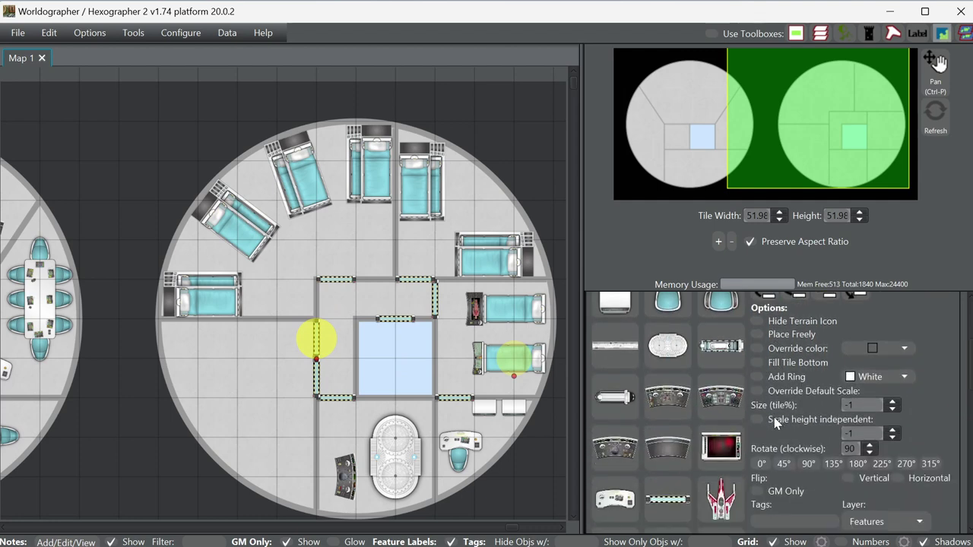
{"action": "scroll", "coordinate": [776, 385], "scroll_direction": "up", "scroll_amount": 3}
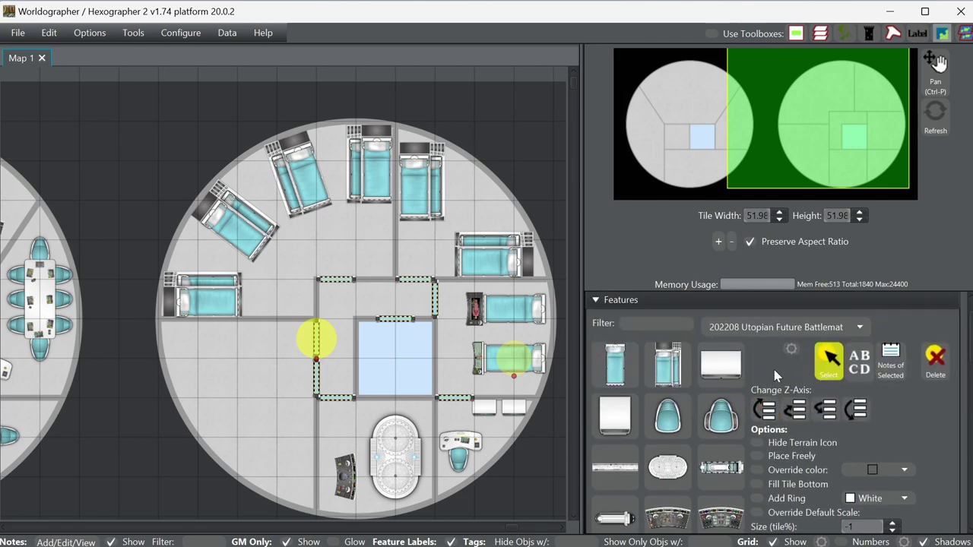
{"action": "scroll", "coordinate": [778, 354], "scroll_direction": "up", "scroll_amount": 1}
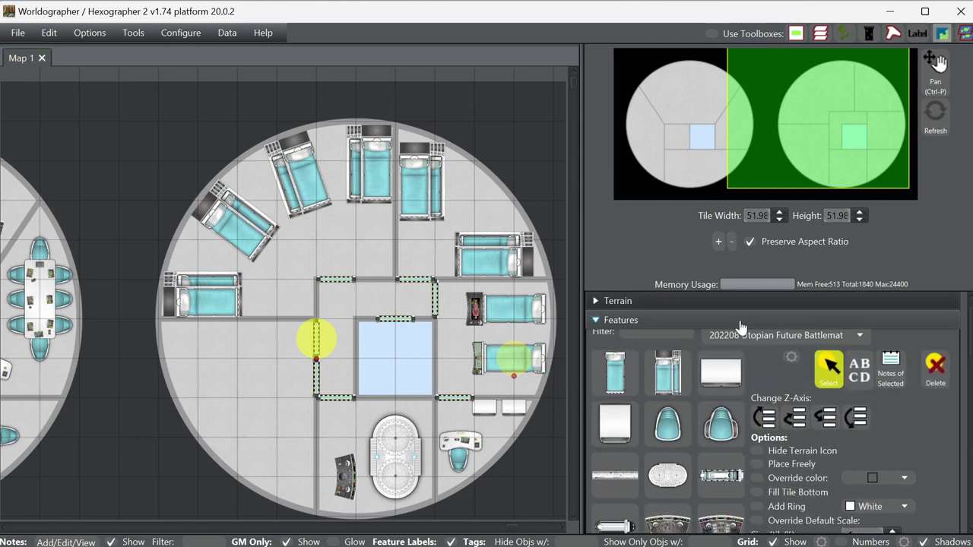
{"action": "left_click", "coordinate": [741, 326]}
{"action": "left_click", "coordinate": [641, 365]}
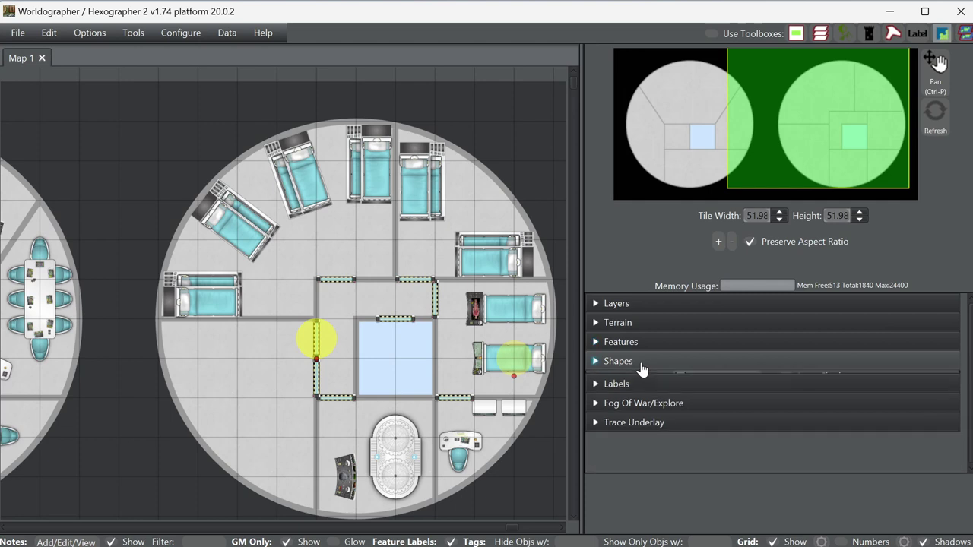
{"action": "left_click", "coordinate": [700, 393]}
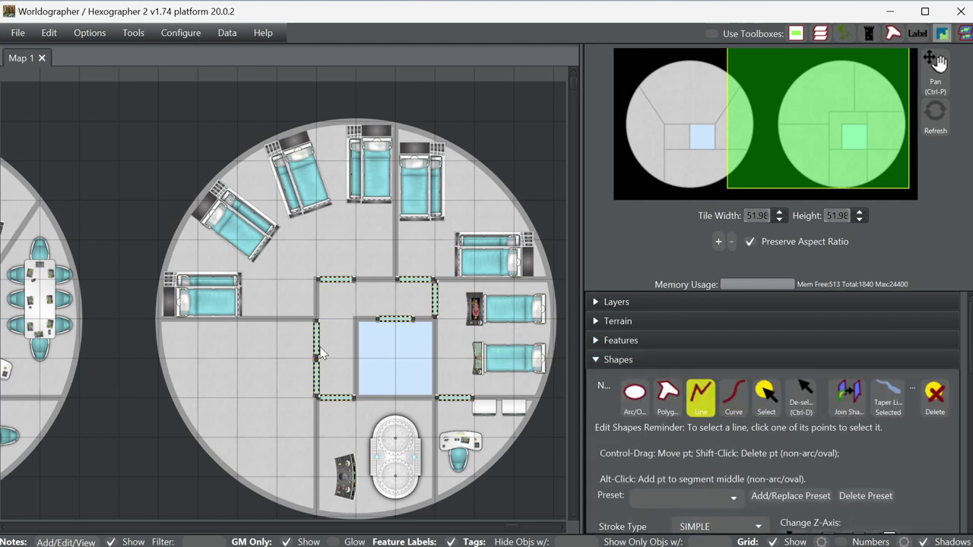
{"action": "left_click", "coordinate": [277, 358]}
{"action": "left_click", "coordinate": [274, 400]}
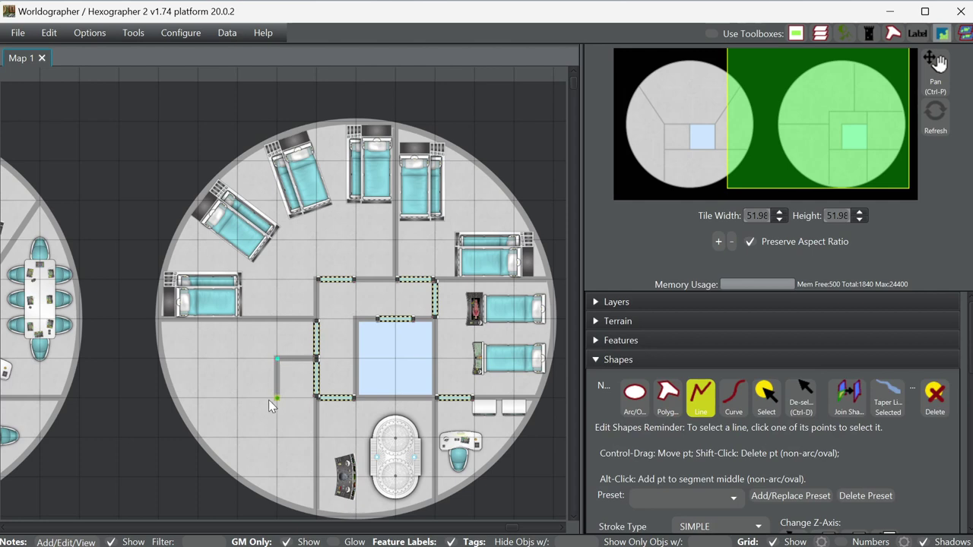
{"action": "left_click", "coordinate": [168, 398]}
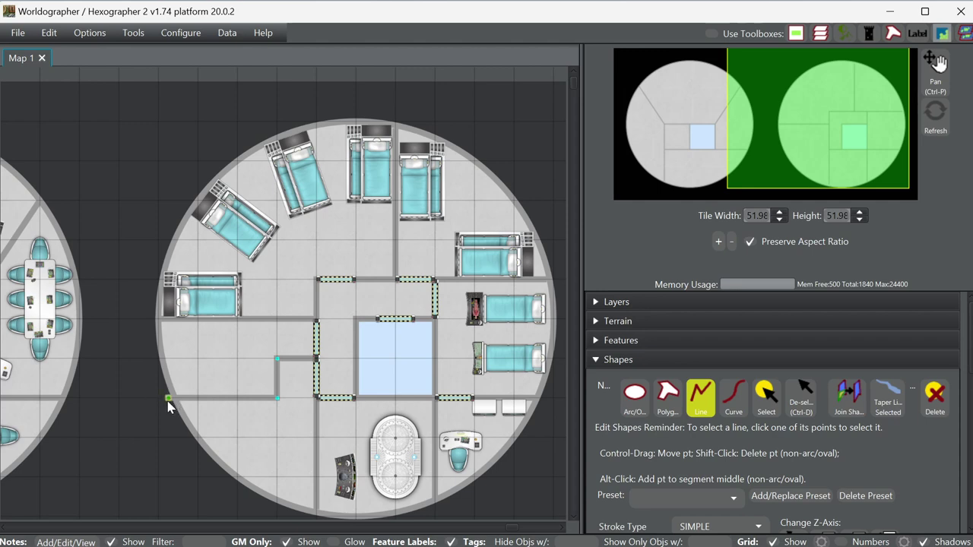
{"action": "right_click", "coordinate": [177, 405]}
- Place a quarter-round shower feature rotated 180° in the corner left of the stepped wall's vertical segment, above its lower horizontal section
{"action": "left_click", "coordinate": [663, 342]}
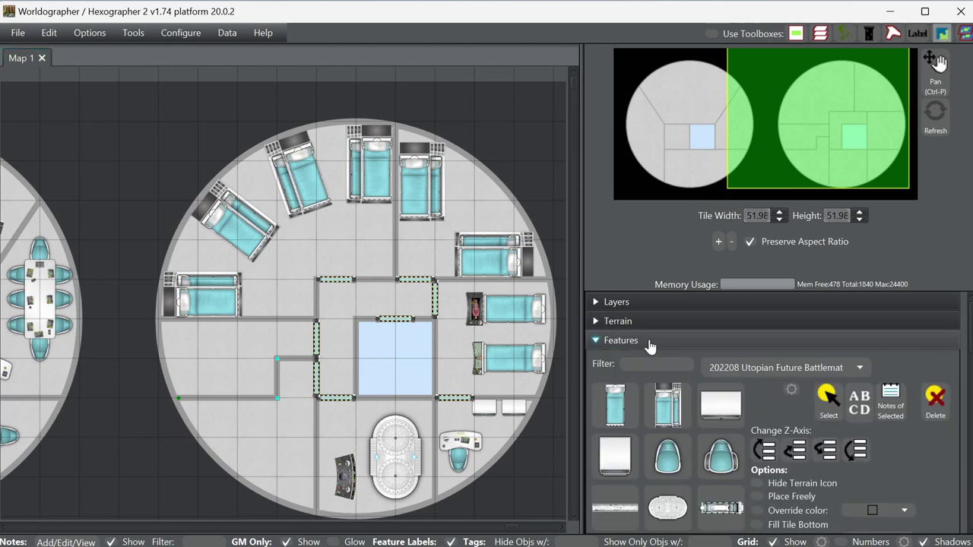
{"action": "left_click", "coordinate": [651, 344]}
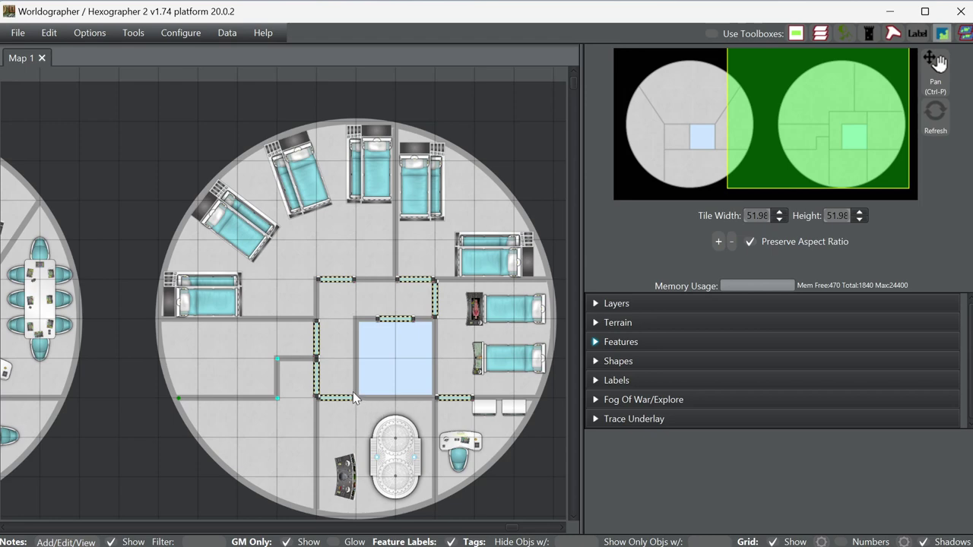
{"action": "left_click", "coordinate": [676, 341]}
{"action": "left_click", "coordinate": [667, 456]}
{"action": "scroll", "coordinate": [660, 454], "scroll_direction": "down", "scroll_amount": 3}
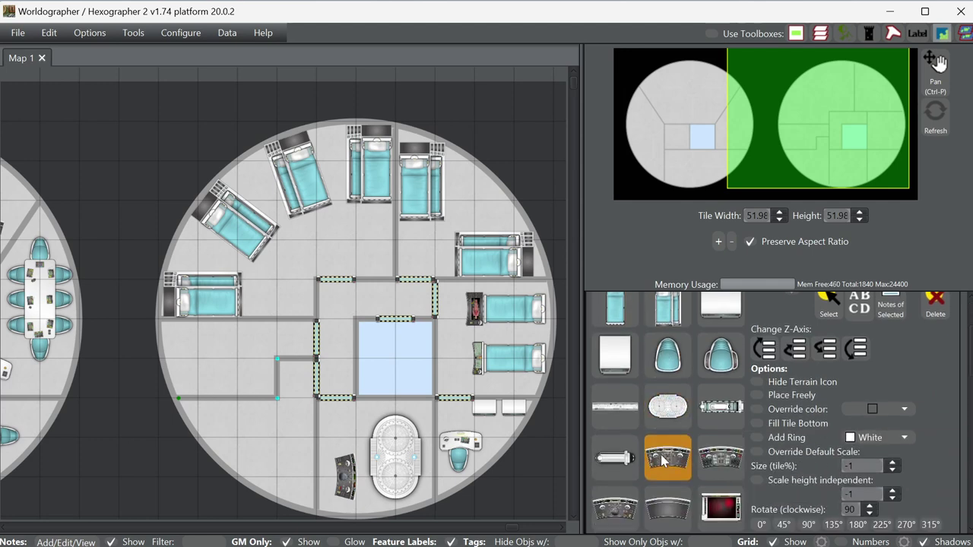
{"action": "left_click", "coordinate": [668, 406]}
{"action": "scroll", "coordinate": [669, 430], "scroll_direction": "down", "scroll_amount": 1}
{"action": "scroll", "coordinate": [667, 429], "scroll_direction": "down", "scroll_amount": 2}
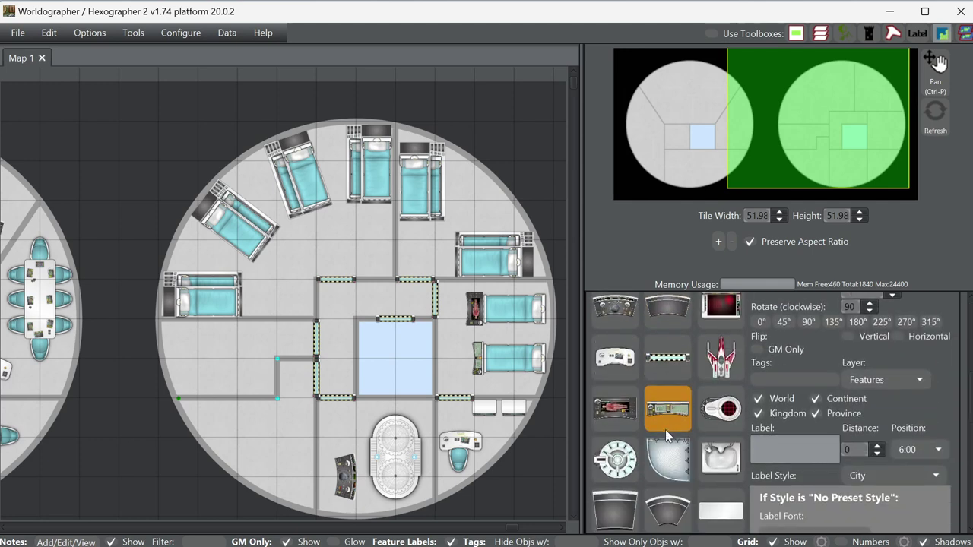
{"action": "left_click", "coordinate": [675, 462]}
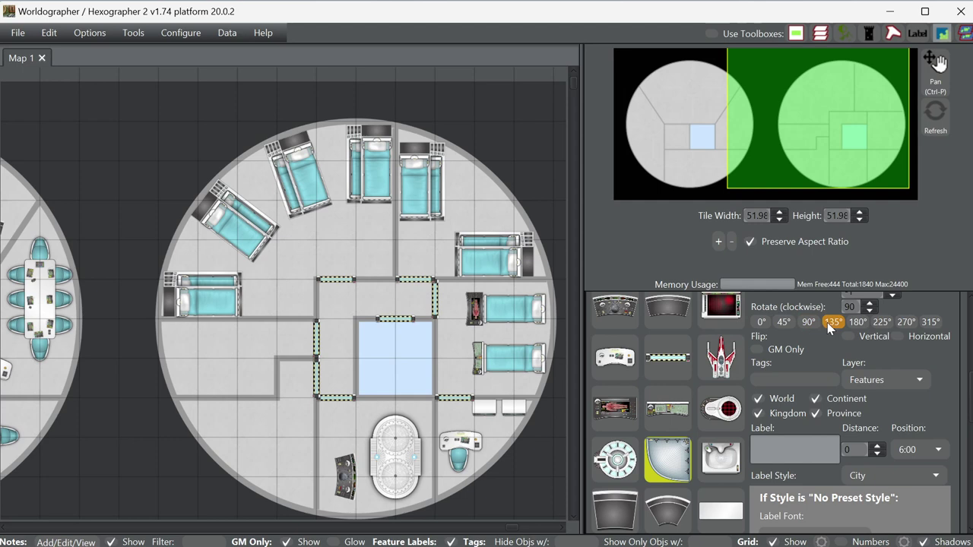
{"action": "left_click", "coordinate": [761, 322]}
{"action": "left_click", "coordinate": [857, 322]}
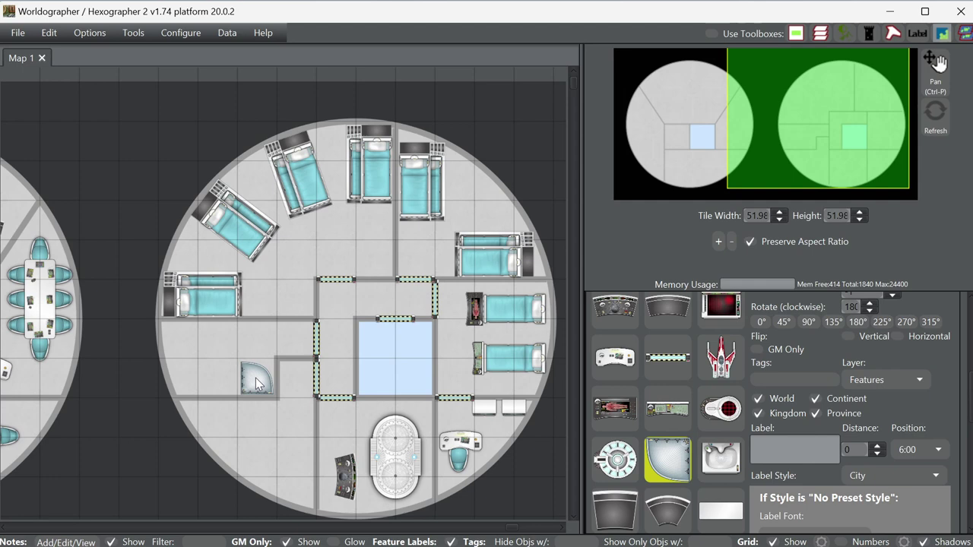
{"action": "left_click", "coordinate": [257, 383]}
- Place two sinks side by side at 0° rotation in the shower room, against the horizontal wall below the lowest bunk bed
{"action": "left_click_drag", "start_coordinate": [821, 114], "coordinate": [701, 138]}
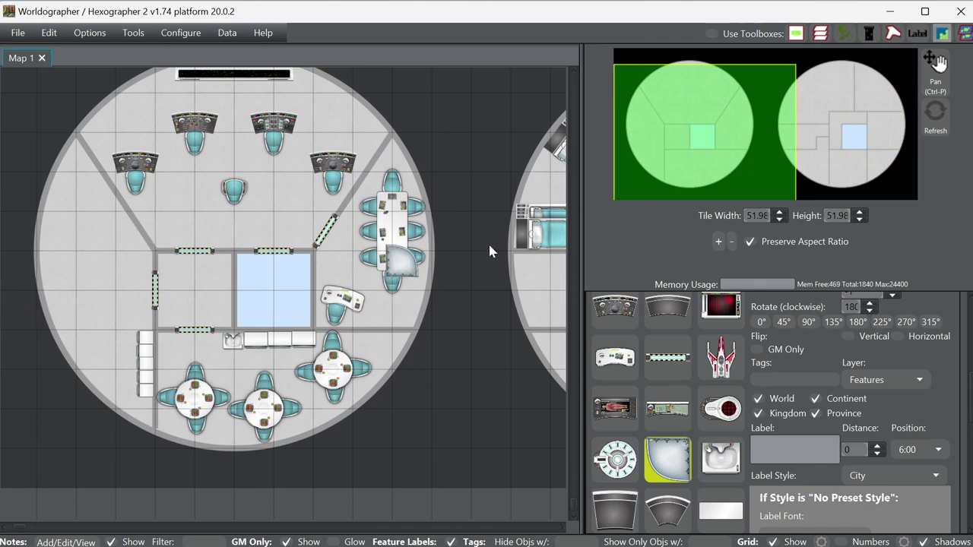
{"action": "left_click_drag", "start_coordinate": [738, 125], "coordinate": [822, 111]}
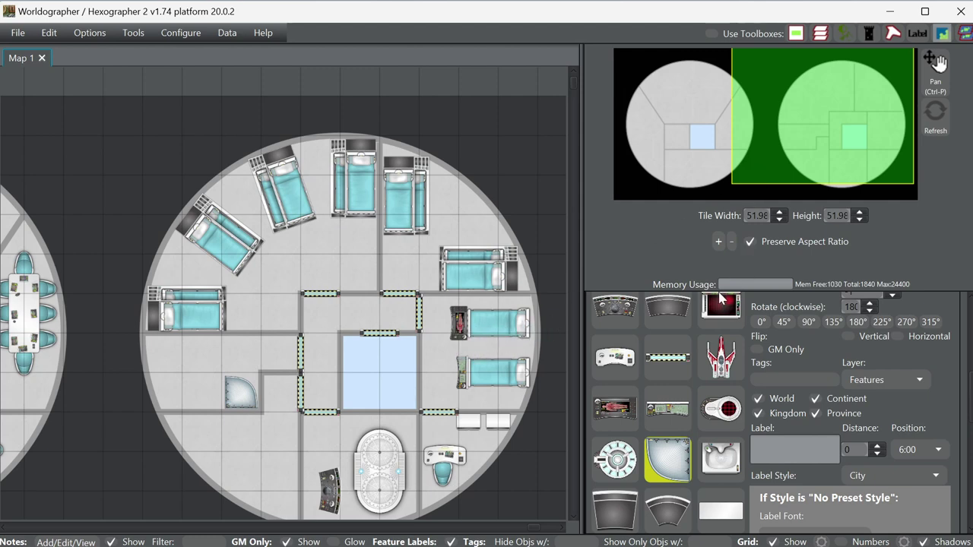
{"action": "scroll", "coordinate": [673, 437], "scroll_direction": "down", "scroll_amount": 2}
{"action": "left_click", "coordinate": [714, 403]}
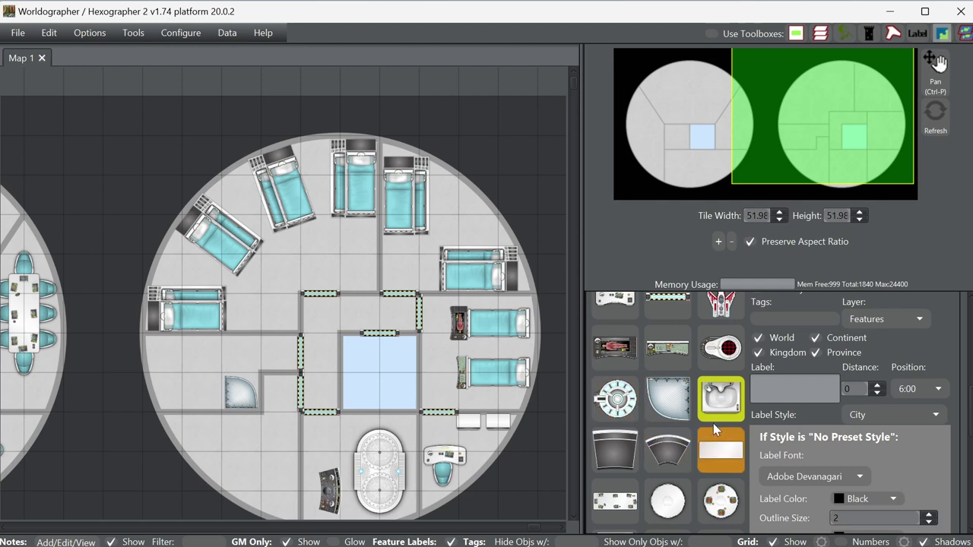
{"action": "scroll", "coordinate": [809, 337], "scroll_direction": "up", "scroll_amount": 2}
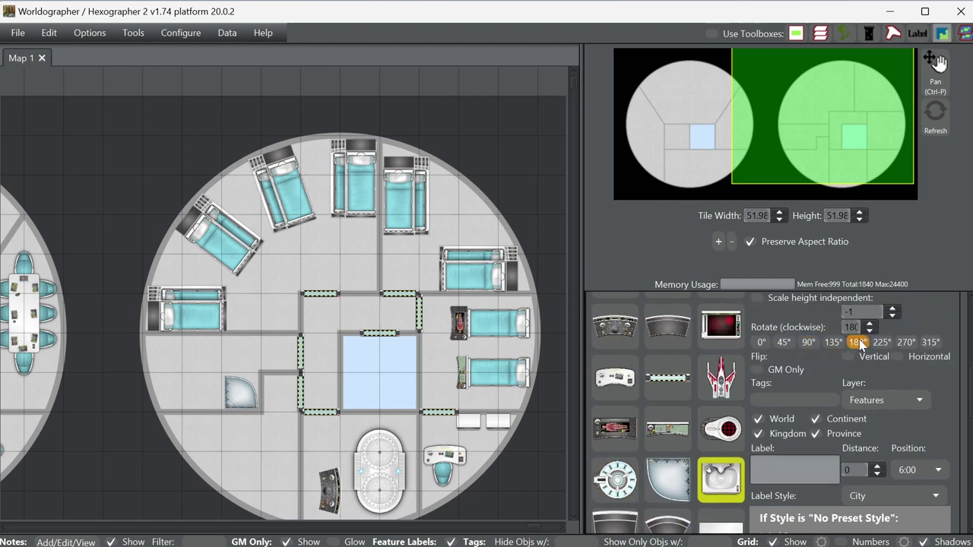
{"action": "left_click", "coordinate": [761, 342]}
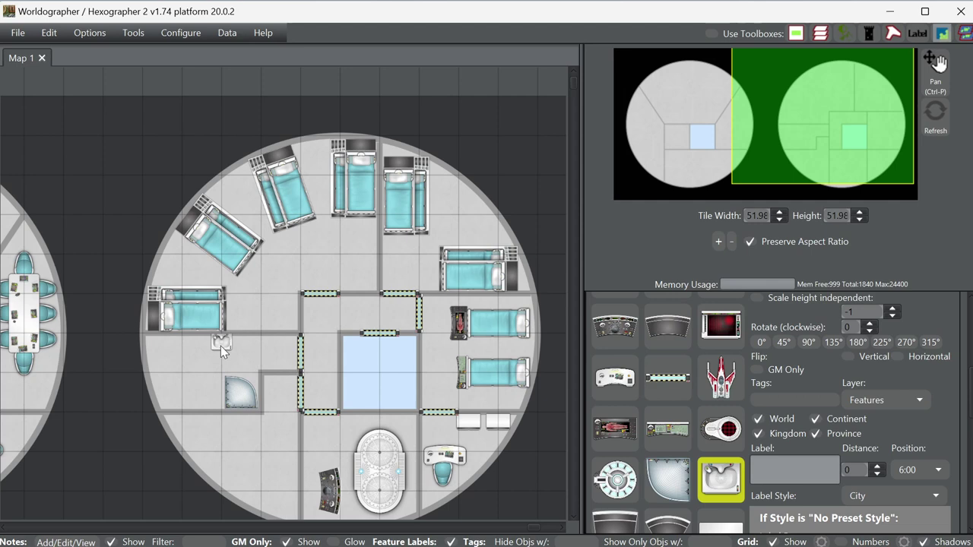
{"action": "left_click", "coordinate": [214, 344]}
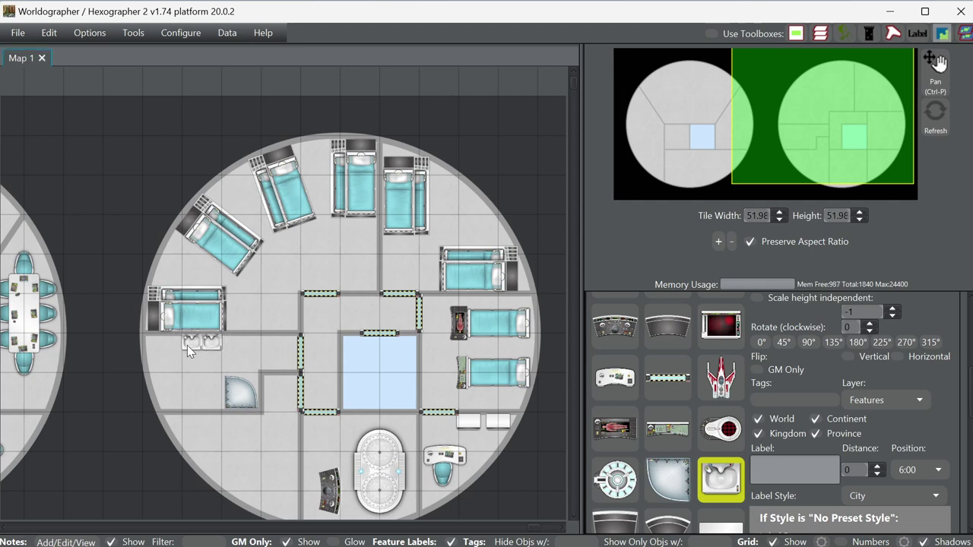
{"action": "left_click", "coordinate": [187, 349]}
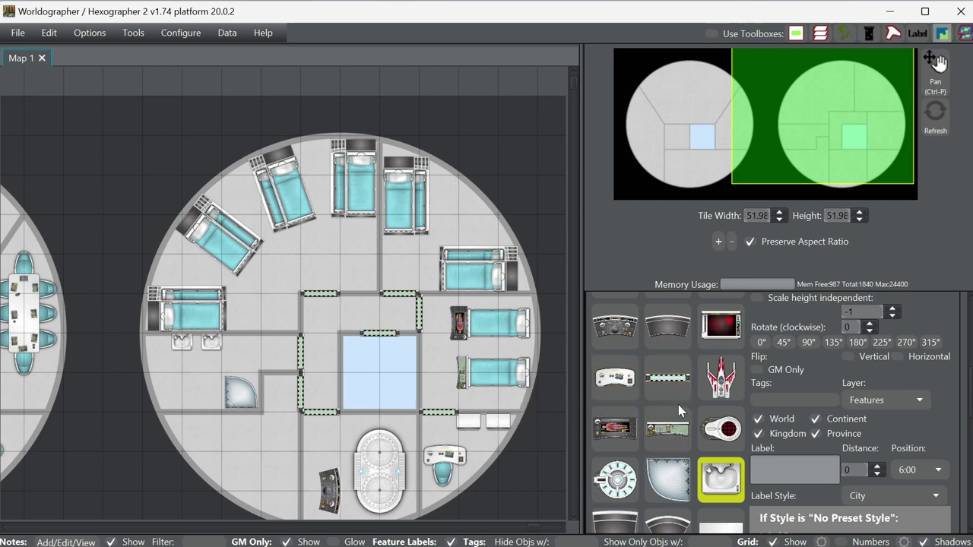
- Place a small white counter on each side of the pair of sinks along the same wall
{"action": "scroll", "coordinate": [675, 374], "scroll_direction": "up", "scroll_amount": 3}
{"action": "scroll", "coordinate": [675, 366], "scroll_direction": "up", "scroll_amount": 1}
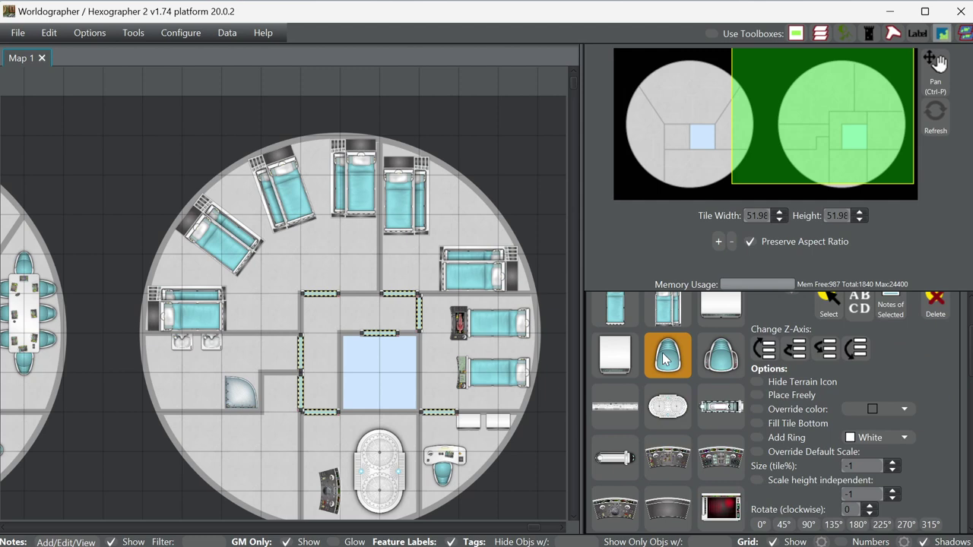
{"action": "left_click", "coordinate": [621, 356]}
{"action": "left_click", "coordinate": [160, 344]}
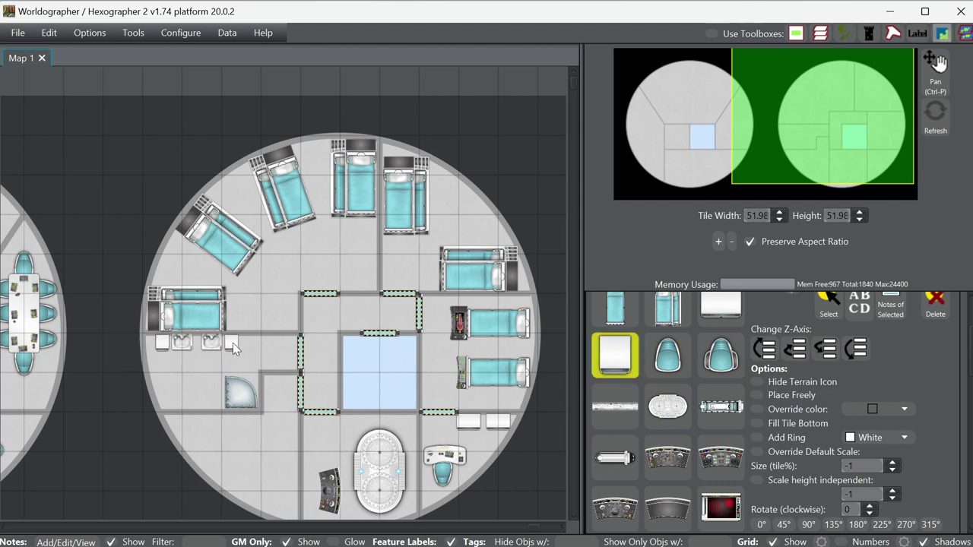
{"action": "left_click", "coordinate": [232, 343]}
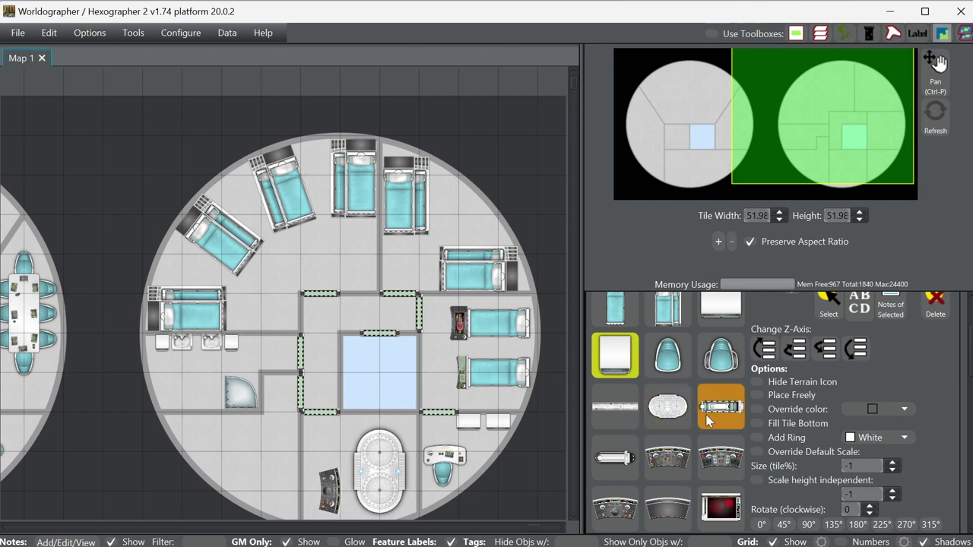
- Place two toilets rotated 180° side by side to the left of the shower, against the room's lower wall
{"action": "scroll", "coordinate": [700, 415], "scroll_direction": "down", "scroll_amount": 1}
{"action": "scroll", "coordinate": [694, 448], "scroll_direction": "down", "scroll_amount": 5}
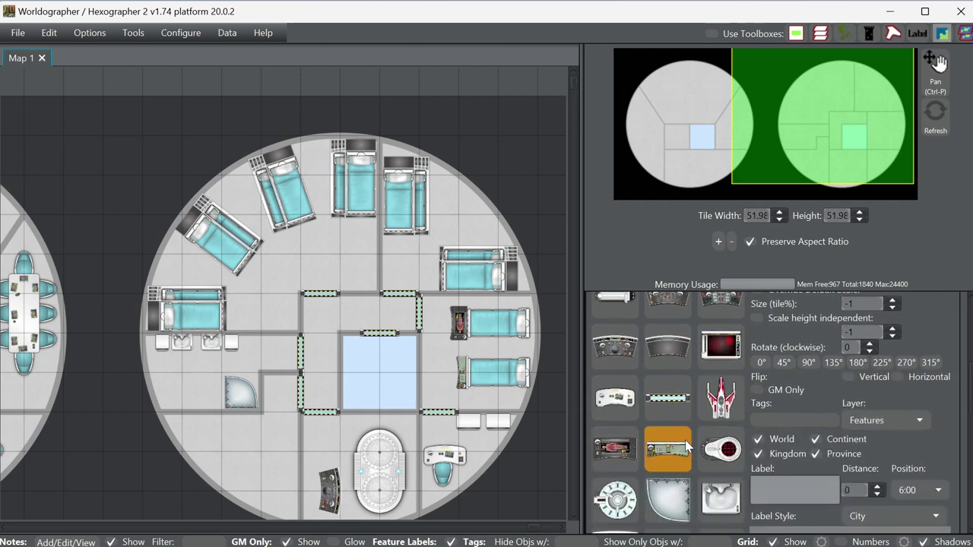
{"action": "scroll", "coordinate": [681, 444], "scroll_direction": "down", "scroll_amount": 4}
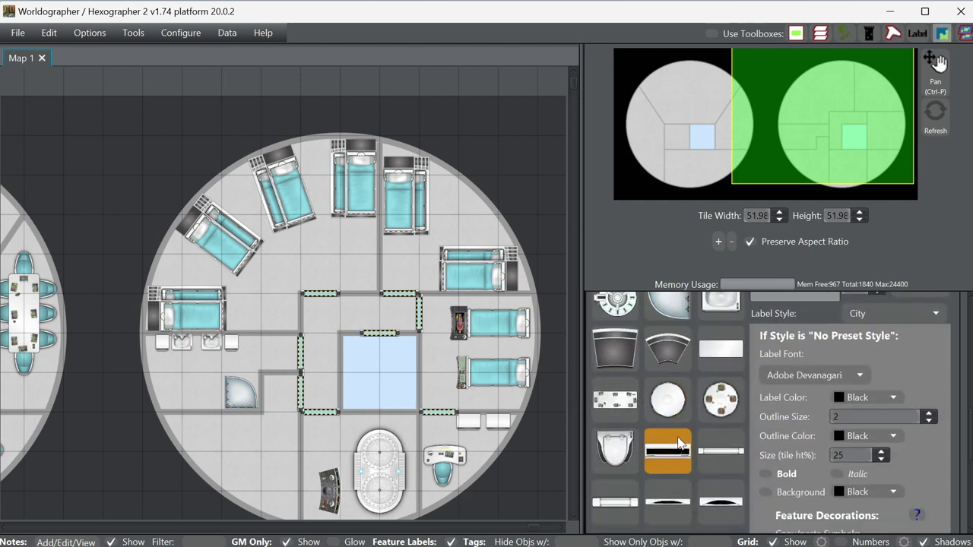
{"action": "scroll", "coordinate": [637, 365], "scroll_direction": "up", "scroll_amount": 4}
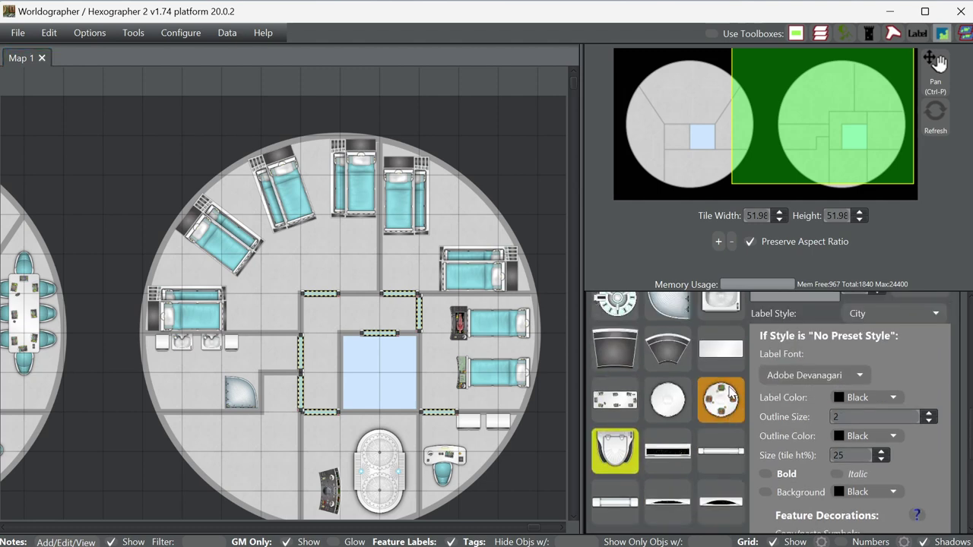
{"action": "scroll", "coordinate": [766, 366], "scroll_direction": "up", "scroll_amount": 2}
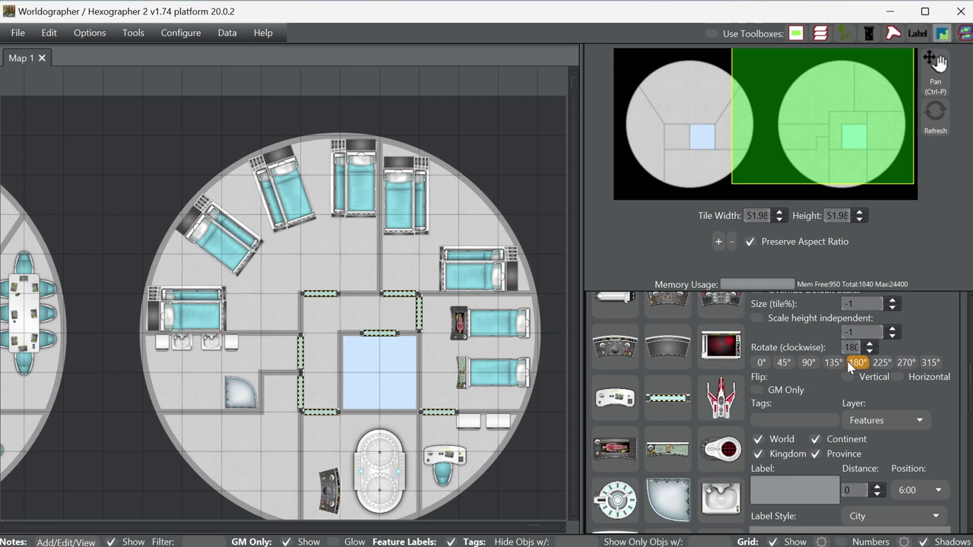
{"action": "left_click", "coordinate": [204, 404]}
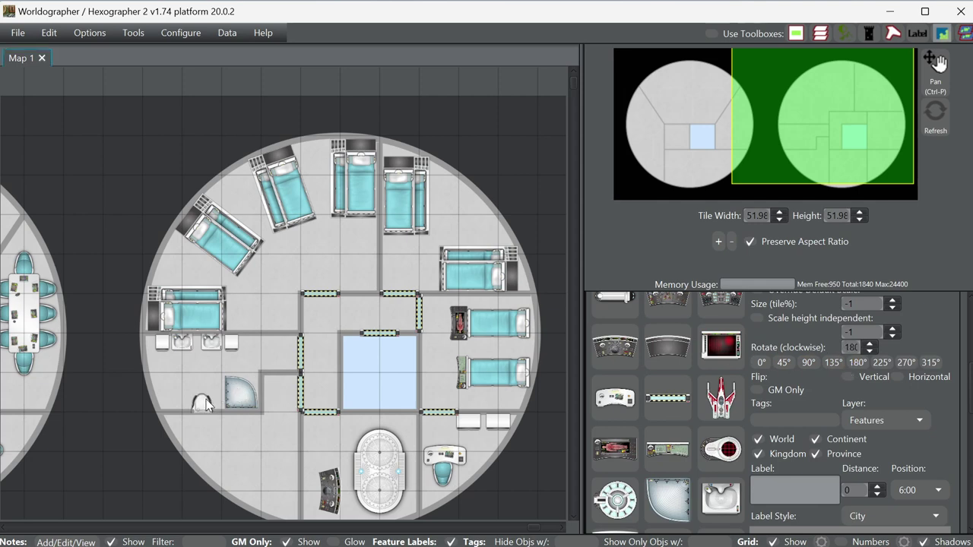
{"action": "left_click", "coordinate": [174, 404]}
- Draw a wall line up beside the shower, left above the toilets, down and back up between them, and on to the curved outer wall
{"action": "scroll", "coordinate": [962, 316], "scroll_direction": "up", "scroll_amount": 3}
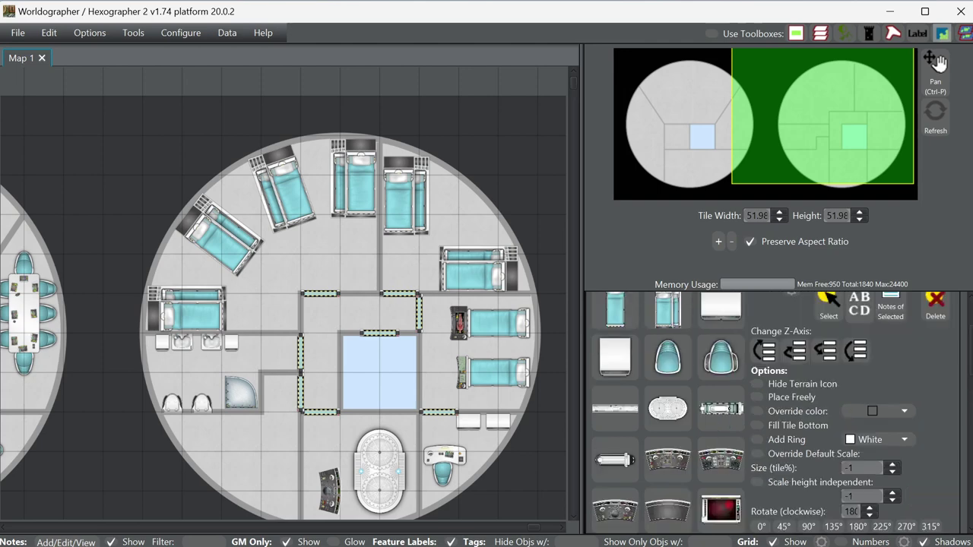
{"action": "scroll", "coordinate": [776, 334], "scroll_direction": "up", "scroll_amount": 2}
{"action": "left_click", "coordinate": [828, 399]}
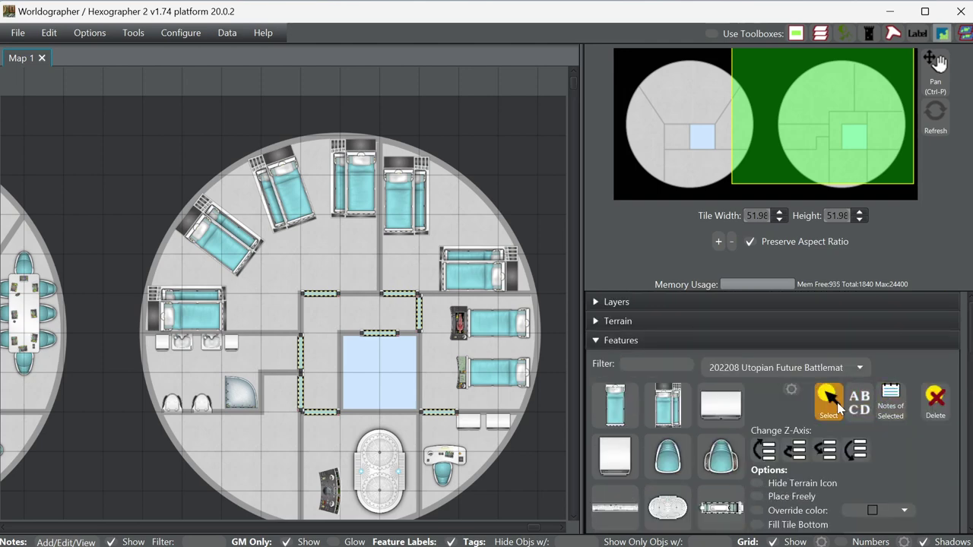
{"action": "left_click", "coordinate": [494, 372]}
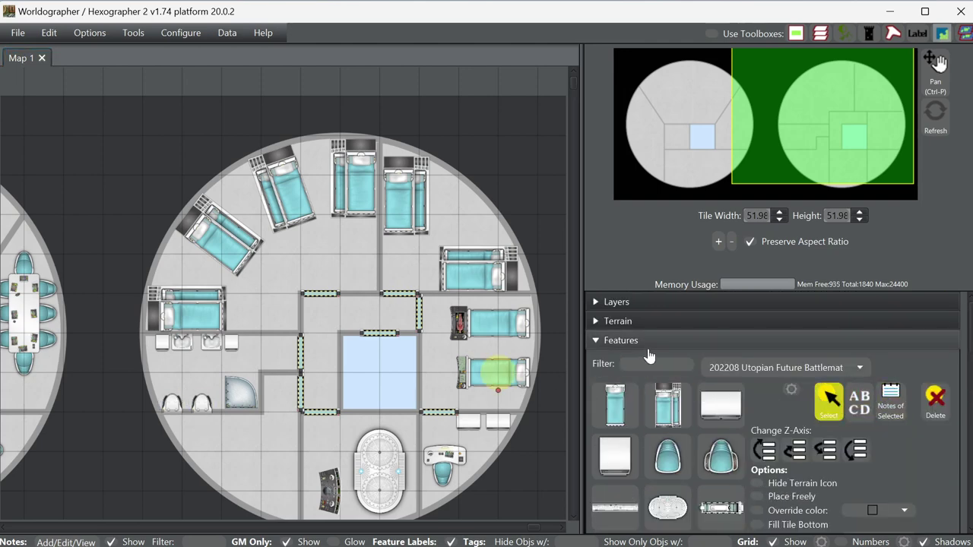
{"action": "scroll", "coordinate": [647, 350], "scroll_direction": "down", "scroll_amount": 1}
{"action": "left_click", "coordinate": [647, 349]}
{"action": "left_click", "coordinate": [643, 360]}
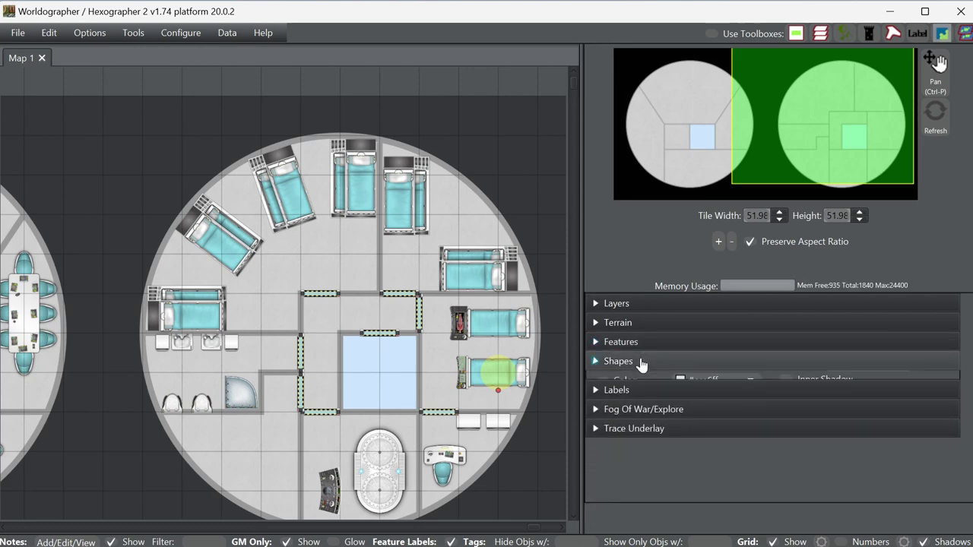
{"action": "left_click", "coordinate": [699, 403]}
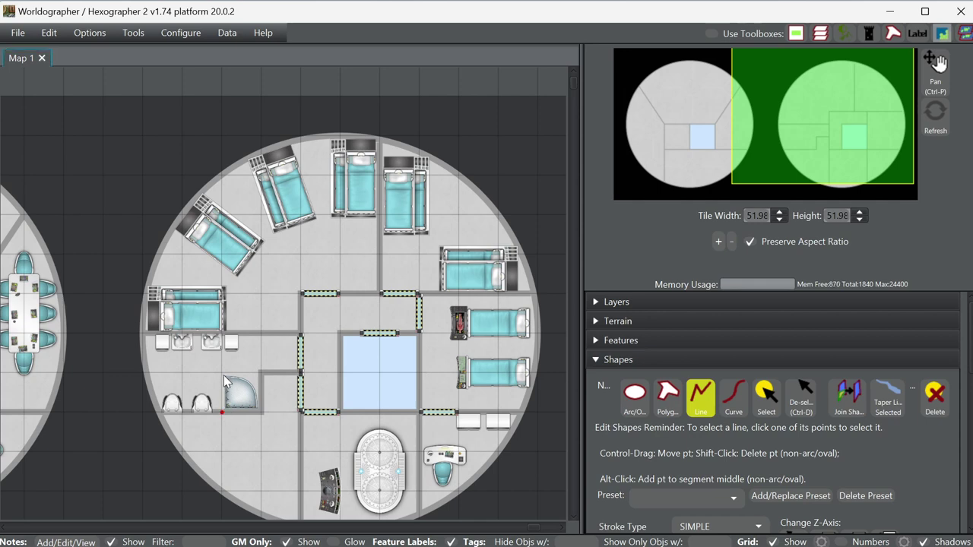
{"action": "left_click", "coordinate": [191, 373]}
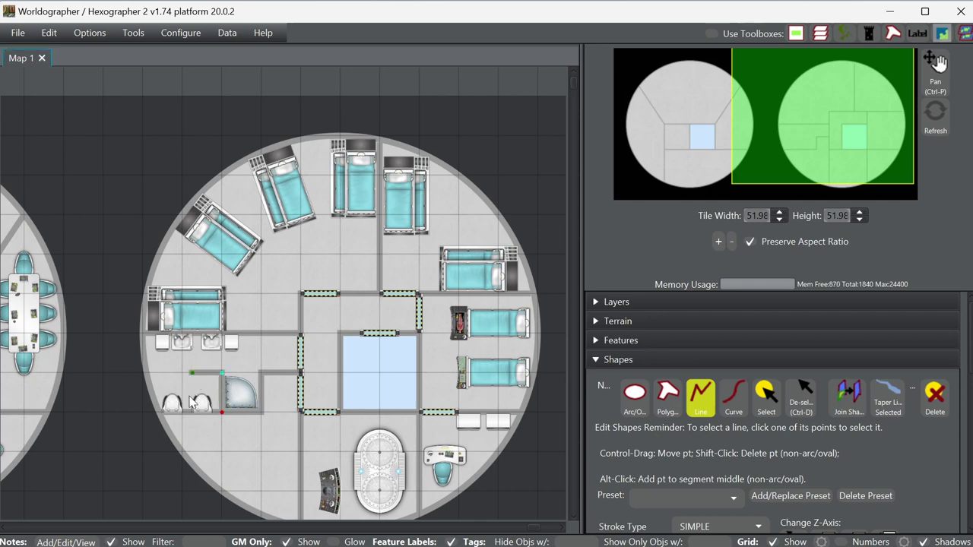
{"action": "left_click", "coordinate": [188, 410]}
{"action": "left_click", "coordinate": [152, 373]}
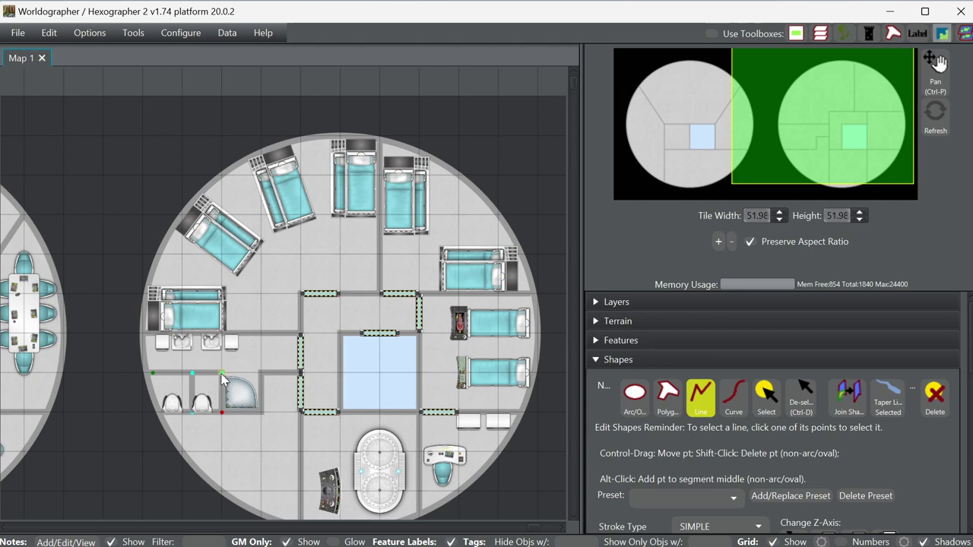
{"action": "left_click_drag", "start_coordinate": [221, 374], "coordinate": [222, 383]}
{"action": "left_click_drag", "start_coordinate": [222, 381], "coordinate": [222, 373]}
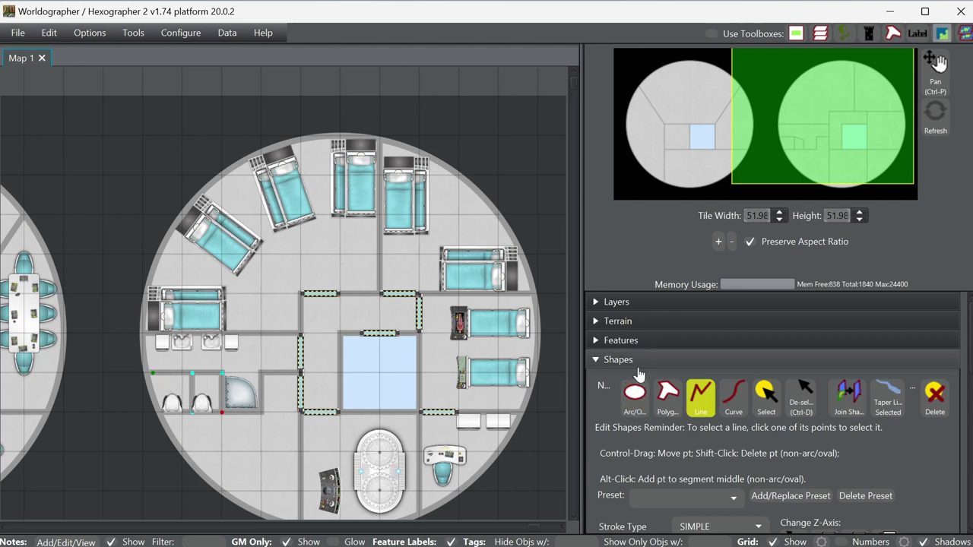
- Place a horizontal door with its default scale overridden to 70% in the front wall of each of the two toilet stalls
{"action": "left_click", "coordinate": [633, 361]}
{"action": "left_click", "coordinate": [634, 383]}
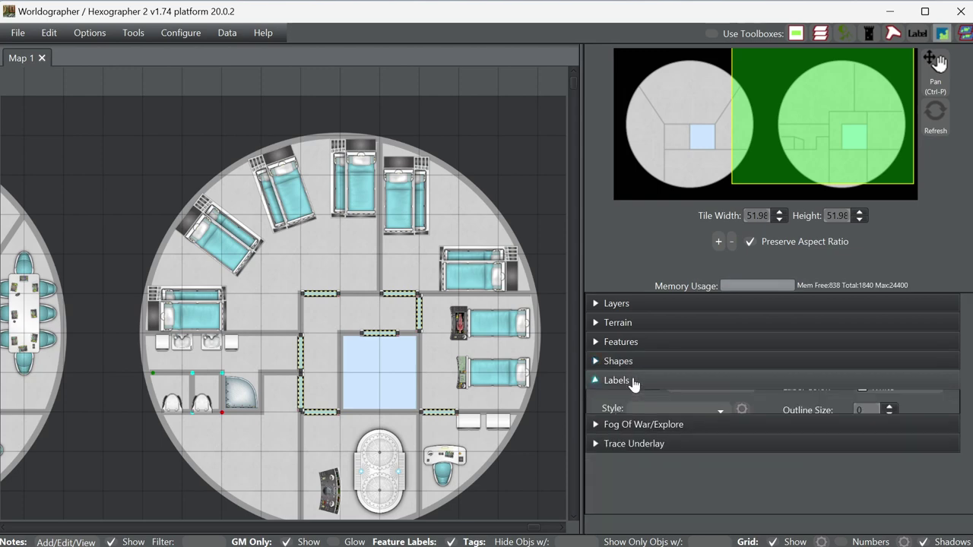
{"action": "left_click", "coordinate": [628, 344]}
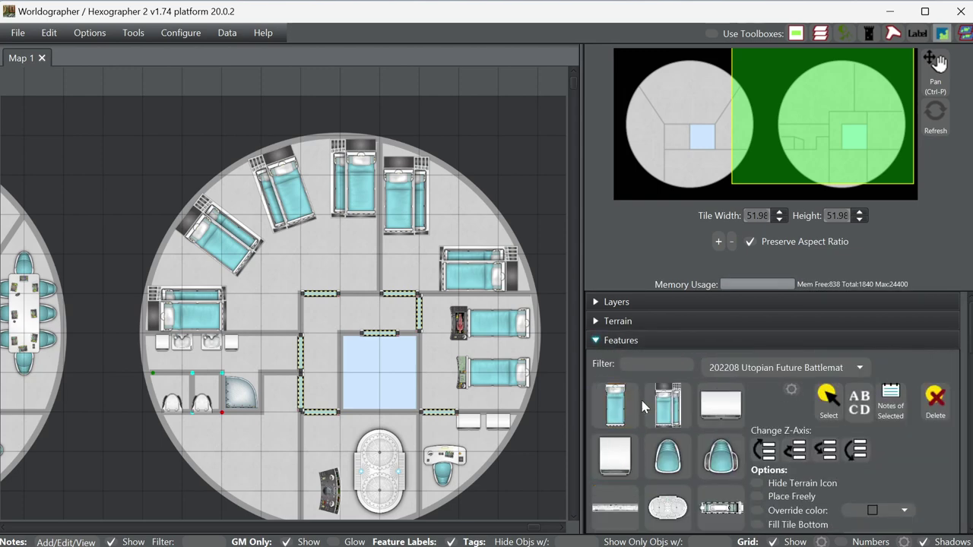
{"action": "left_click", "coordinate": [667, 456]}
{"action": "scroll", "coordinate": [664, 449], "scroll_direction": "down", "scroll_amount": 3}
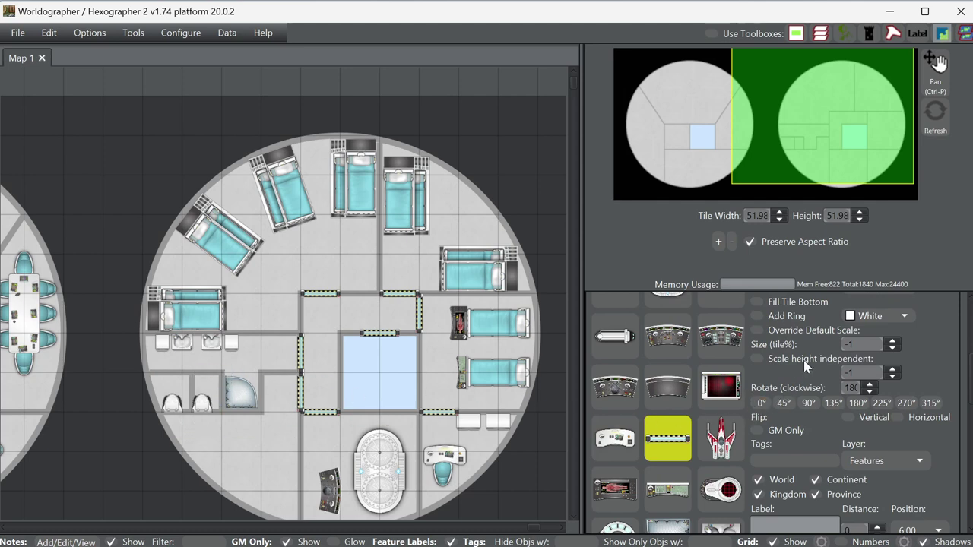
{"action": "left_click", "coordinate": [795, 334]}
{"action": "left_click", "coordinate": [855, 347]}
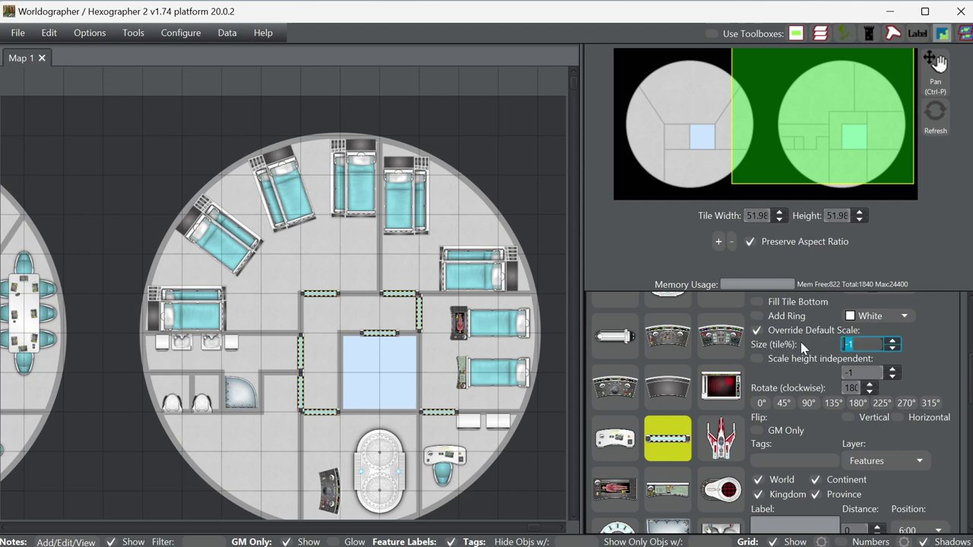
{"action": "type", "text": "70"}
{"action": "left_click", "coordinate": [173, 368]}
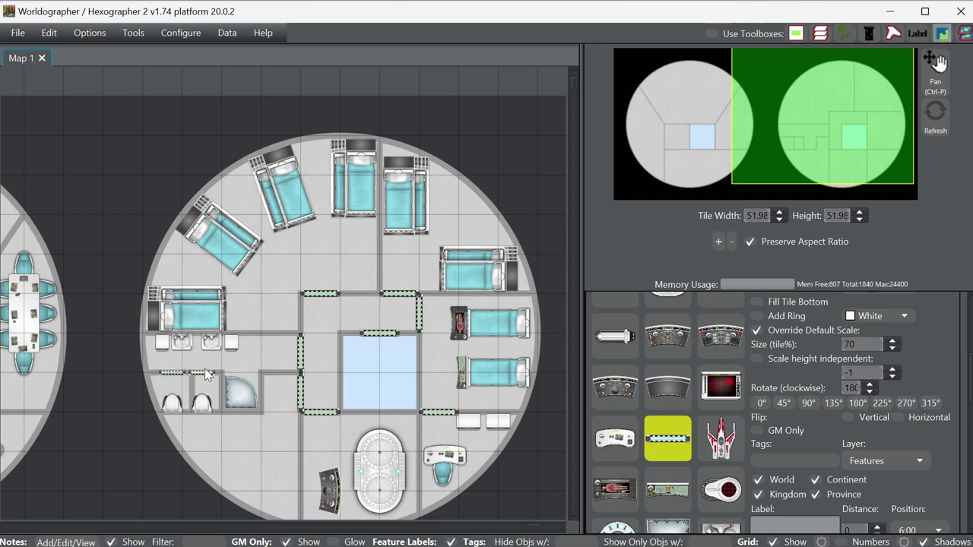
{"action": "scroll", "coordinate": [816, 320], "scroll_direction": "up", "scroll_amount": 2}
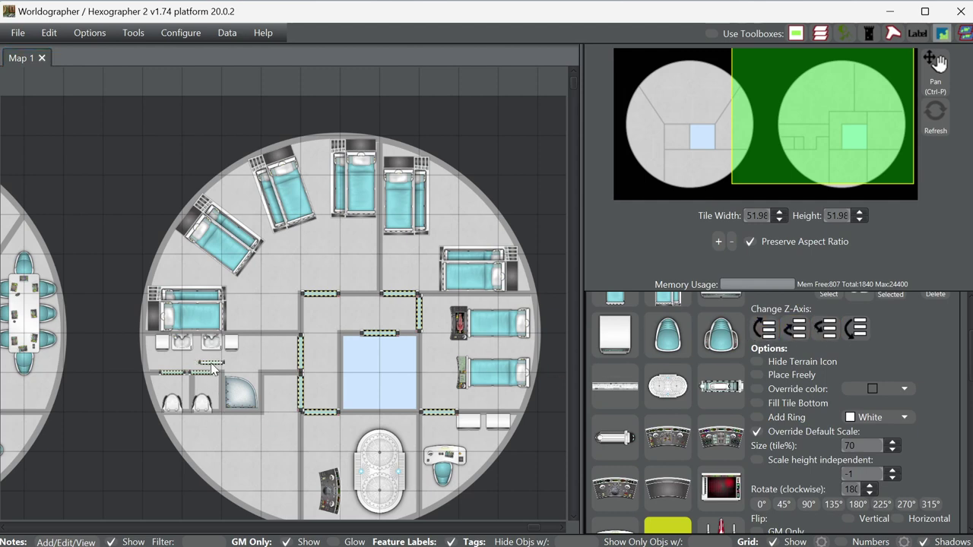
- Shift the door of the toilet stall beside the shower slightly right to center it in the stall's front wall
{"action": "scroll", "coordinate": [813, 353], "scroll_direction": "up", "scroll_amount": 2}
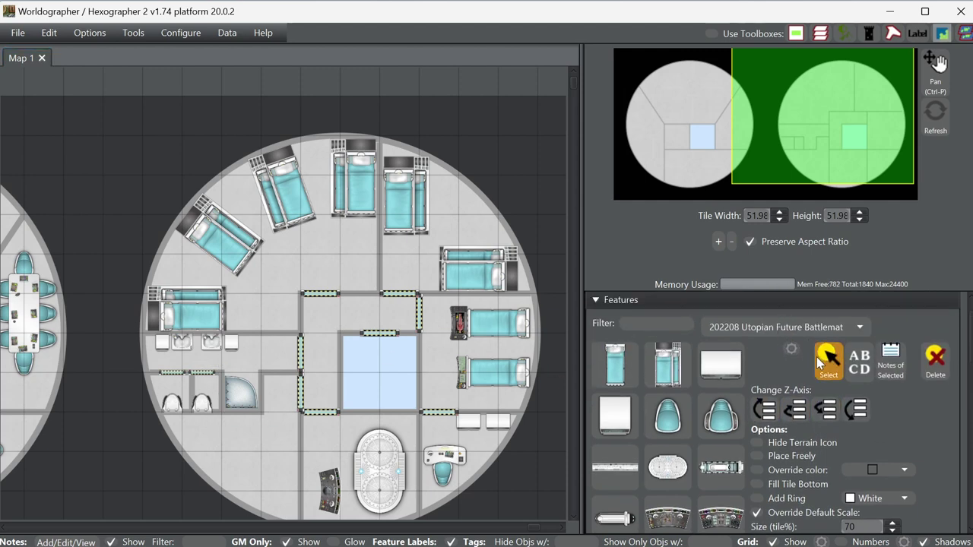
{"action": "left_click", "coordinate": [816, 356]}
{"action": "left_click", "coordinate": [242, 390]}
{"action": "left_click", "coordinate": [202, 373]}
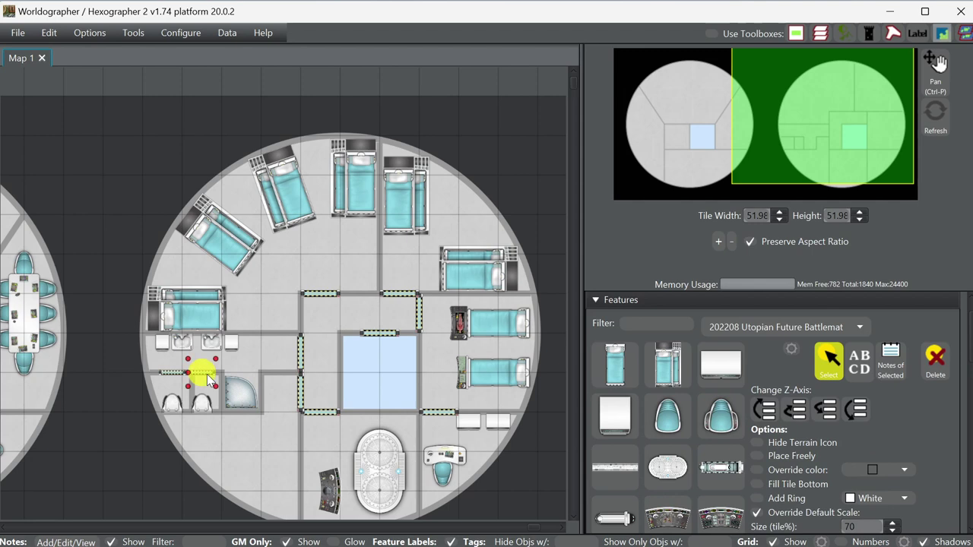
{"action": "left_click_drag", "start_coordinate": [207, 375], "coordinate": [211, 375]}
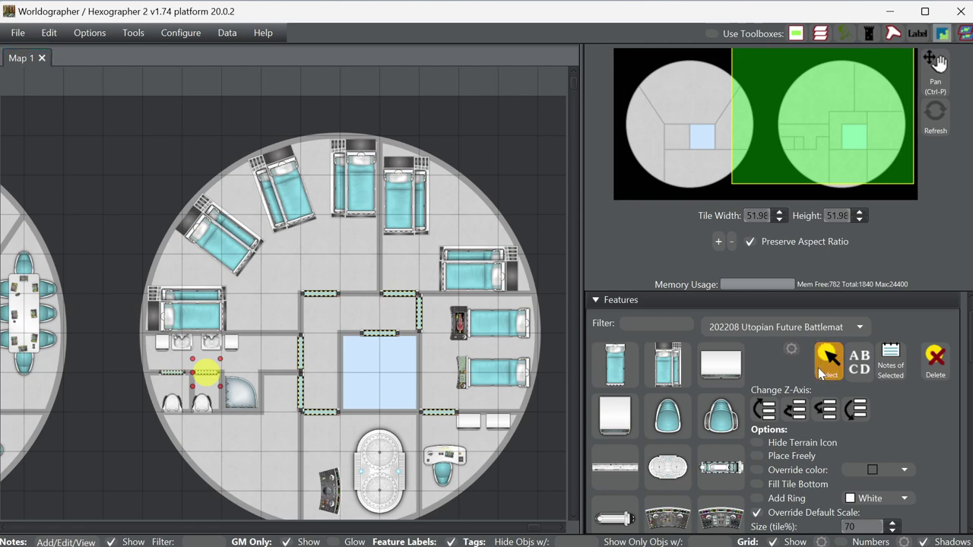
{"action": "left_click", "coordinate": [817, 367]}
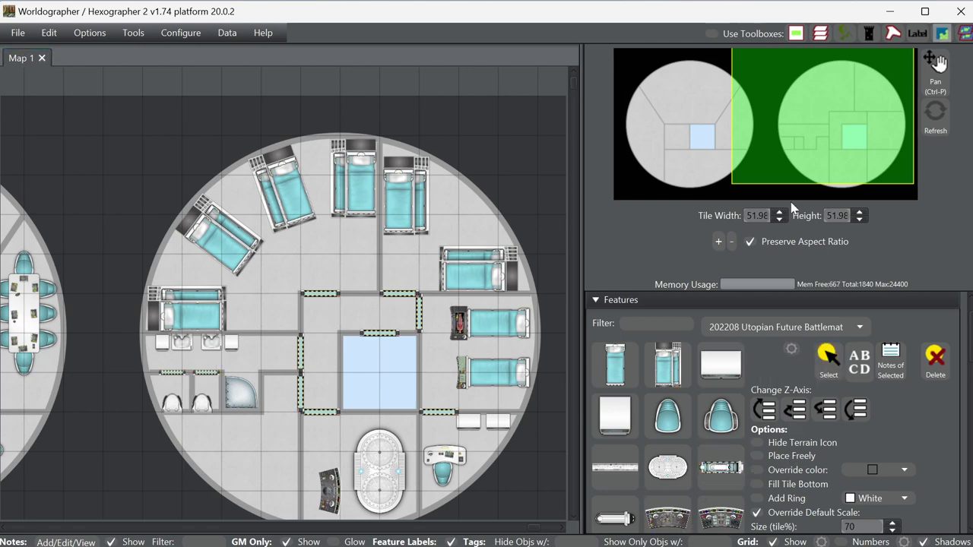
- Place a control console with 0° rotation and default scale in front of the central chair on the first level's bridge
{"action": "left_click", "coordinate": [829, 131]}
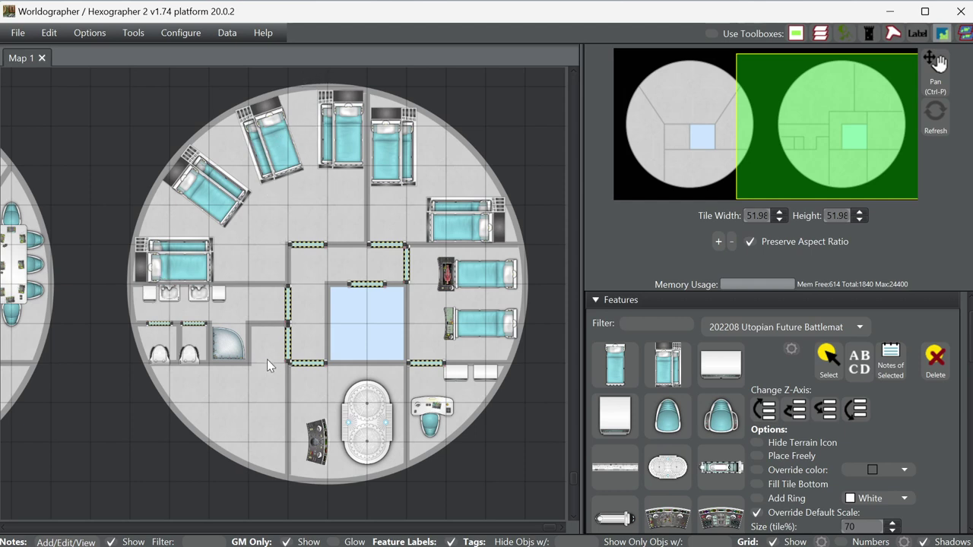
{"action": "left_click", "coordinate": [808, 111]}
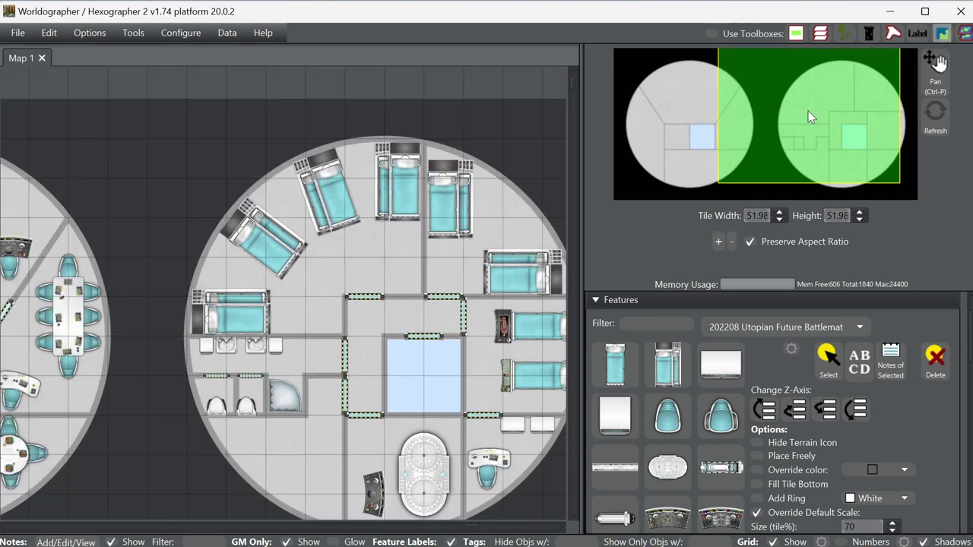
{"action": "left_click_drag", "start_coordinate": [808, 111], "coordinate": [800, 133]}
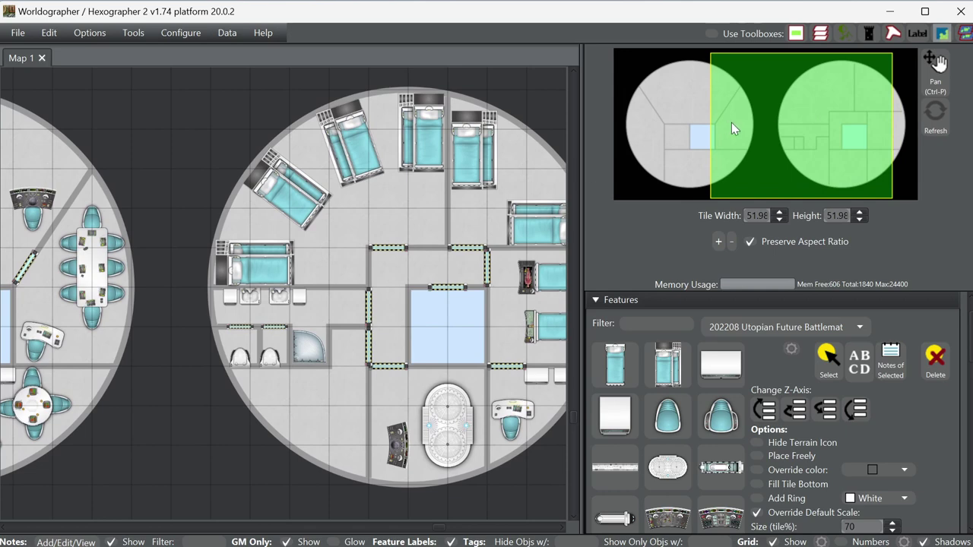
{"action": "left_click_drag", "start_coordinate": [792, 114], "coordinate": [706, 124]}
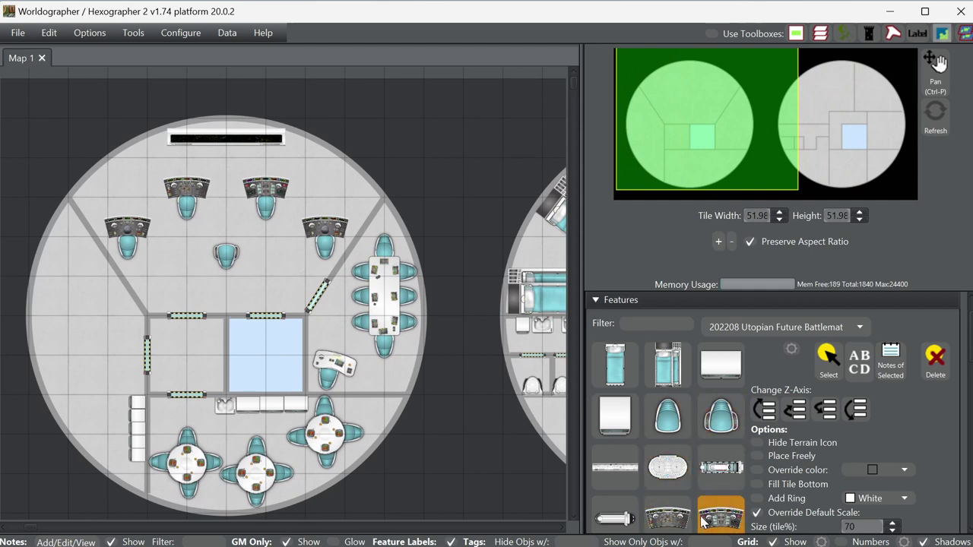
{"action": "left_click", "coordinate": [674, 519]}
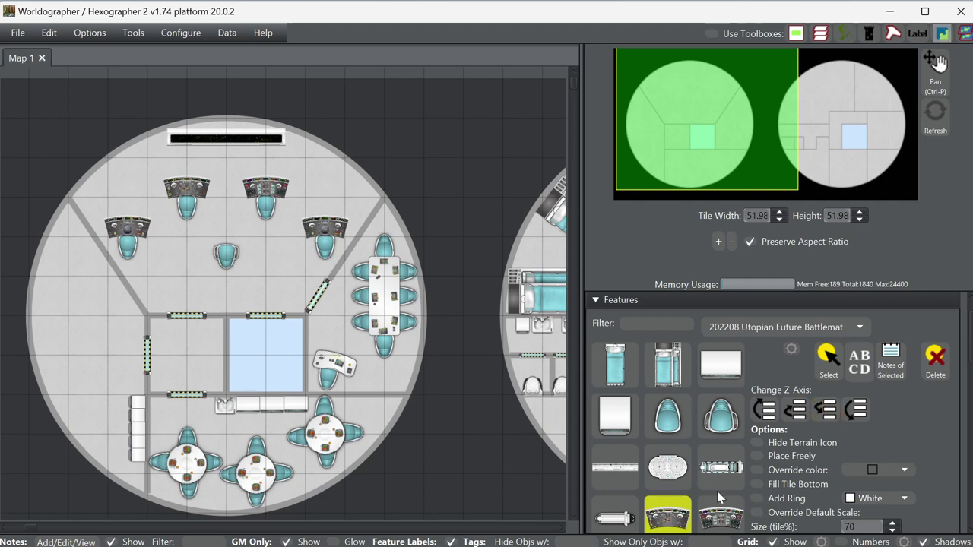
{"action": "scroll", "coordinate": [858, 469], "scroll_direction": "down", "scroll_amount": 2}
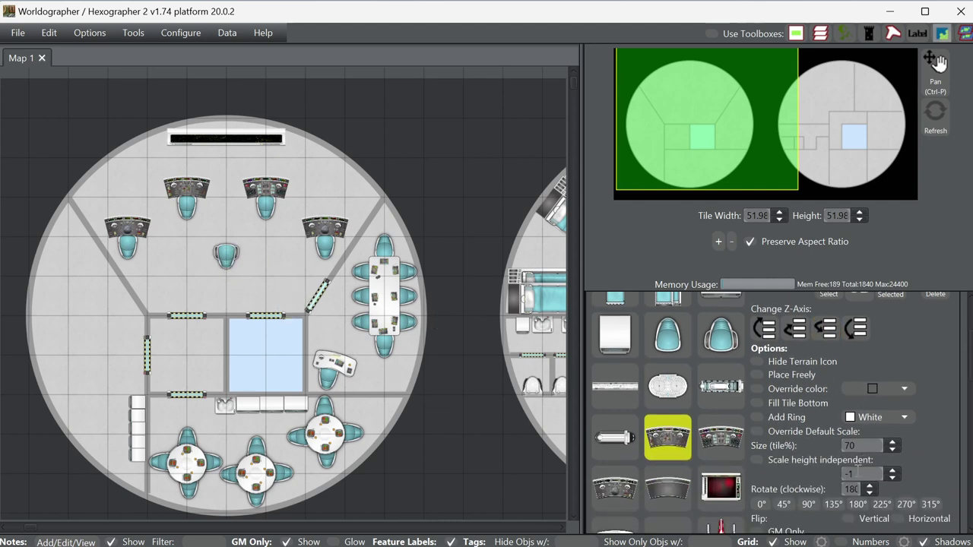
{"action": "left_click", "coordinate": [762, 504]}
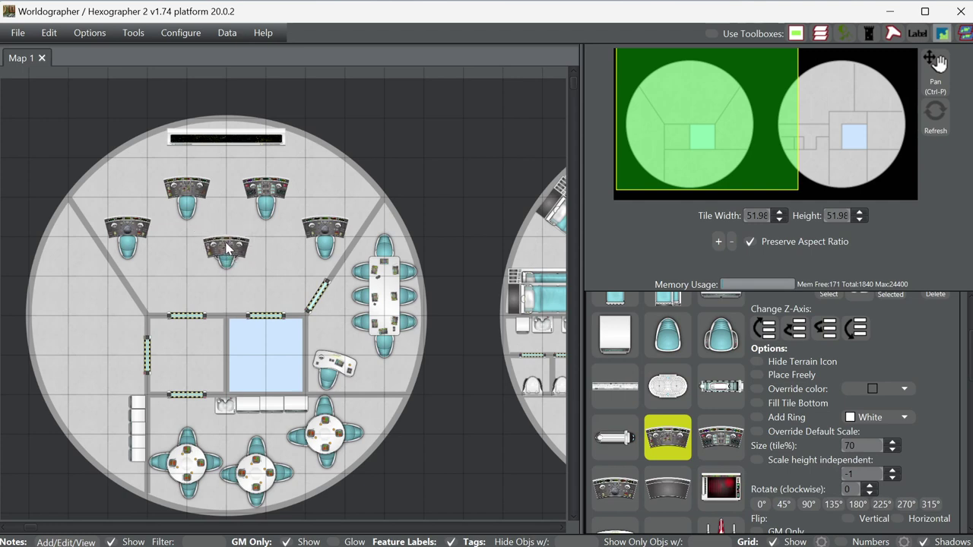
{"action": "left_click", "coordinate": [226, 250]}
- Move the central bridge chair slightly down so it sits behind the new console
{"action": "scroll", "coordinate": [910, 346], "scroll_direction": "up", "scroll_amount": 2}
{"action": "left_click", "coordinate": [827, 339]}
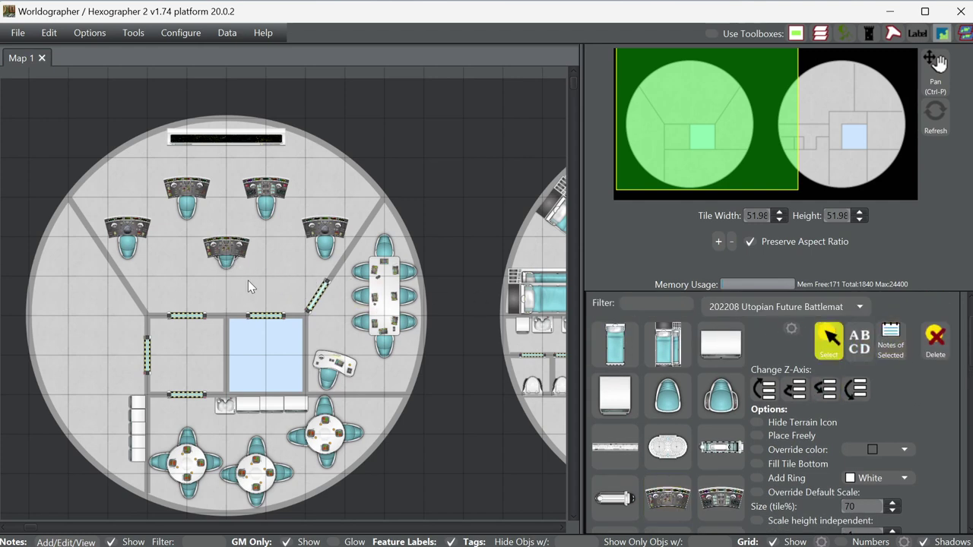
{"action": "left_click", "coordinate": [221, 273]}
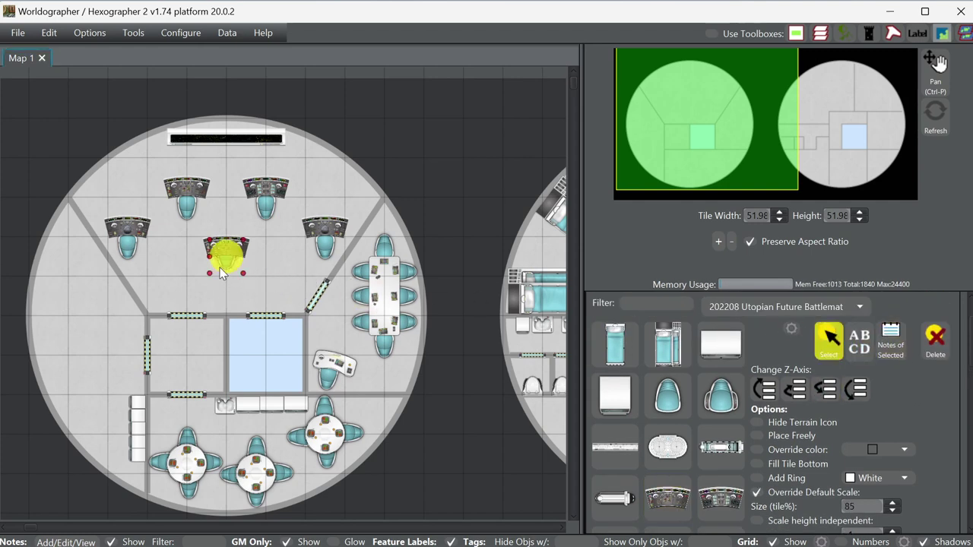
{"action": "left_click", "coordinate": [220, 274]}
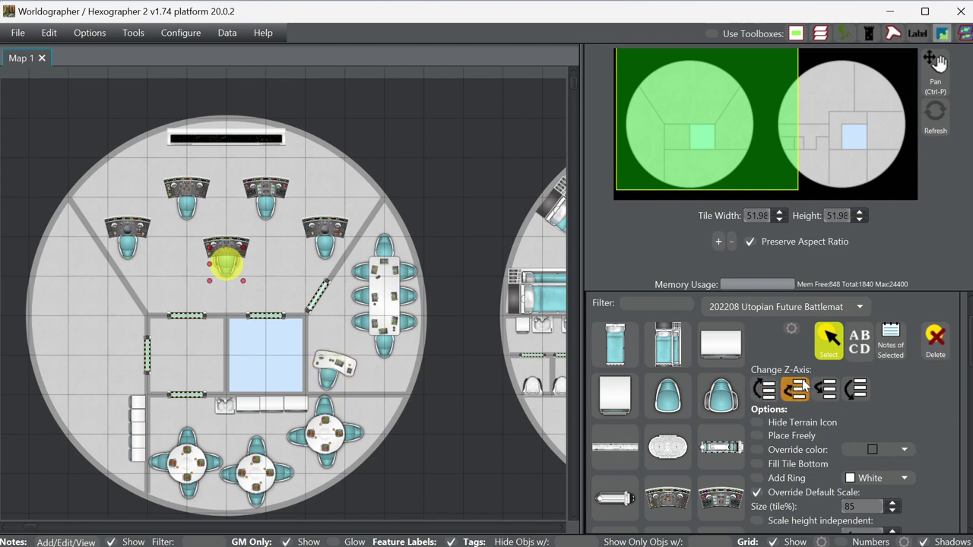
- Place a door rotated 90° at default scale in the left wall of the central blue shaft on both levels
{"action": "scroll", "coordinate": [768, 372], "scroll_direction": "up", "scroll_amount": 1}
{"action": "left_click", "coordinate": [744, 345]}
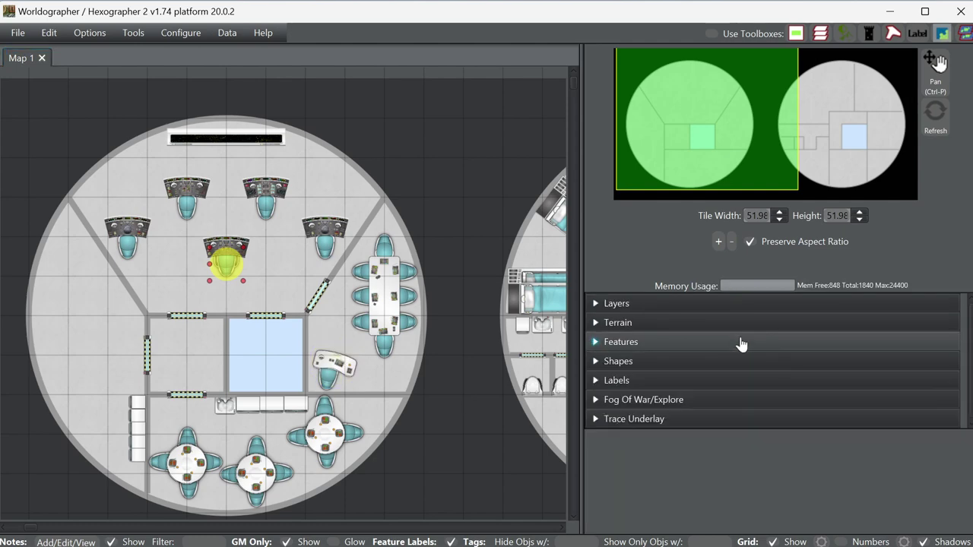
{"action": "left_click", "coordinate": [739, 344]}
{"action": "scroll", "coordinate": [684, 410], "scroll_direction": "down", "scroll_amount": 4}
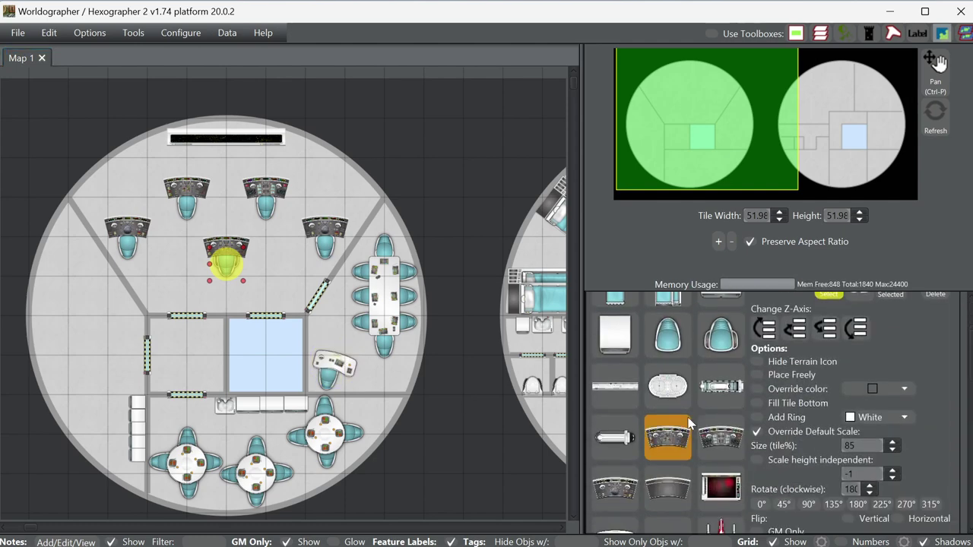
{"action": "scroll", "coordinate": [676, 420], "scroll_direction": "down", "scroll_amount": 2}
{"action": "left_click", "coordinate": [669, 418]}
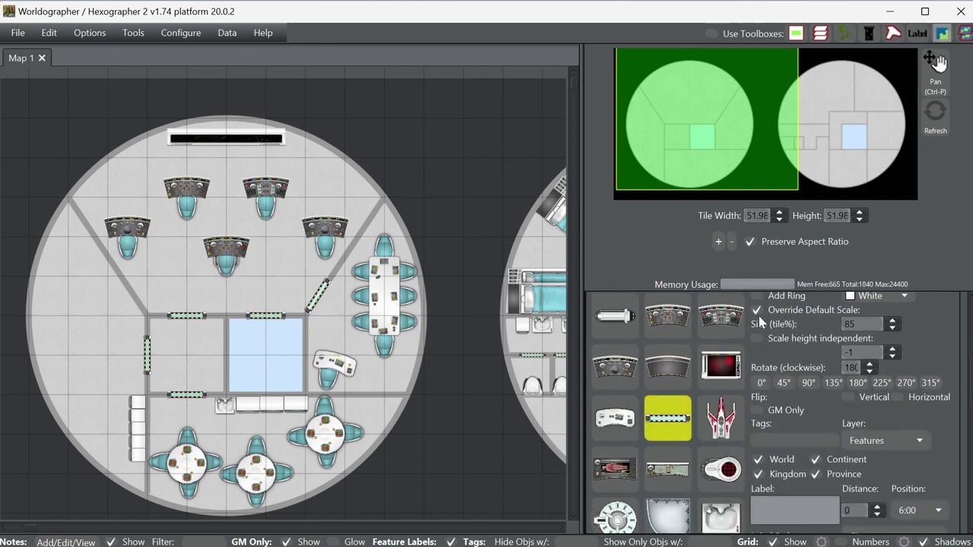
{"action": "left_click", "coordinate": [808, 382]}
{"action": "left_click", "coordinate": [230, 344]}
{"action": "left_click", "coordinate": [231, 362]}
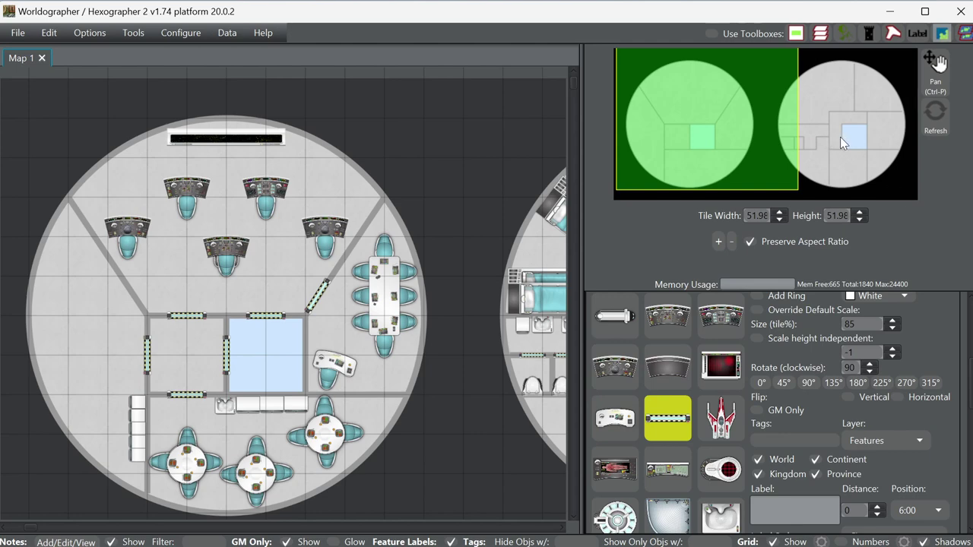
{"action": "left_click_drag", "start_coordinate": [746, 139], "coordinate": [782, 145]}
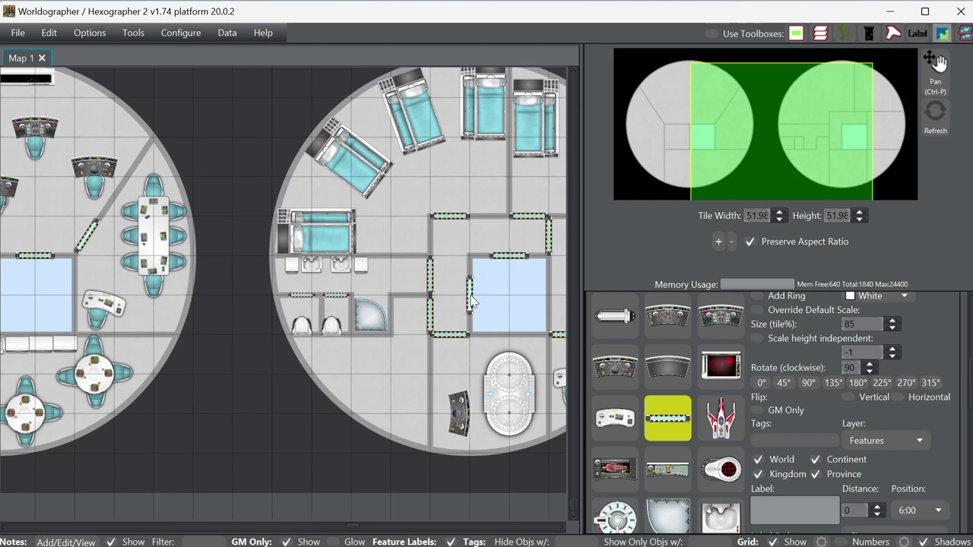
{"action": "left_click", "coordinate": [471, 301]}
- Set the map's tile width to 75 with the aspect ratio preserved, viewing the second level
{"action": "left_click_drag", "start_coordinate": [773, 129], "coordinate": [819, 130]}
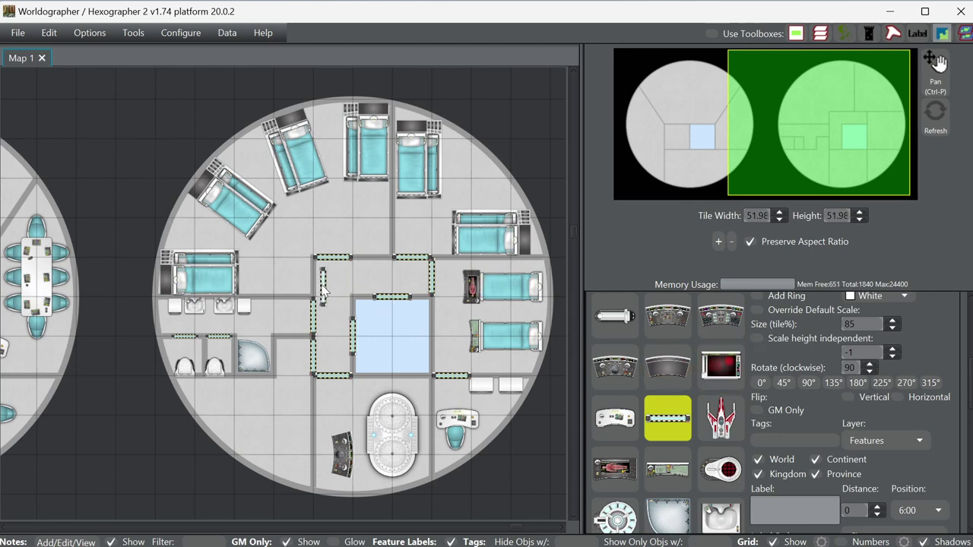
{"action": "scroll", "coordinate": [326, 289], "scroll_direction": "up", "scroll_amount": 2}
{"action": "scroll", "coordinate": [327, 289], "scroll_direction": "down", "scroll_amount": 1}
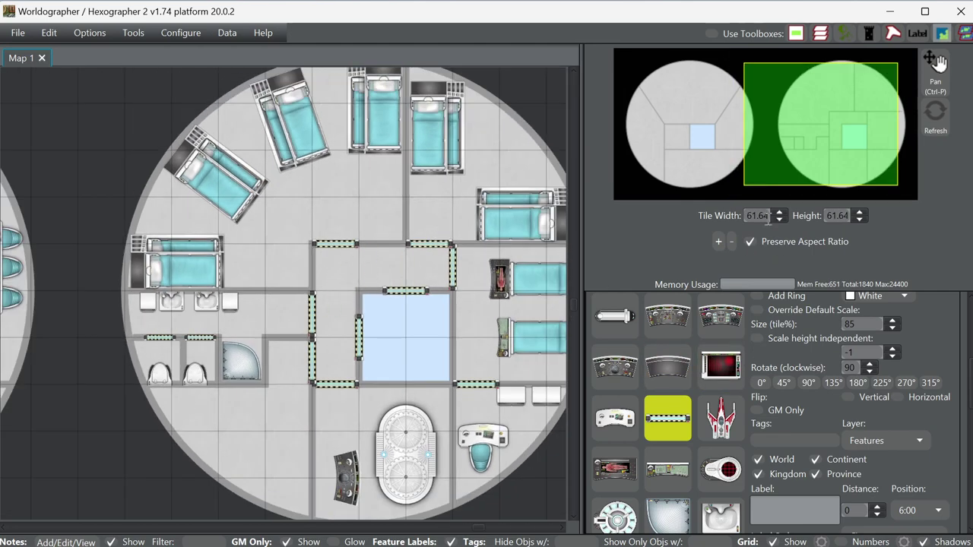
{"action": "left_click", "coordinate": [756, 215]}
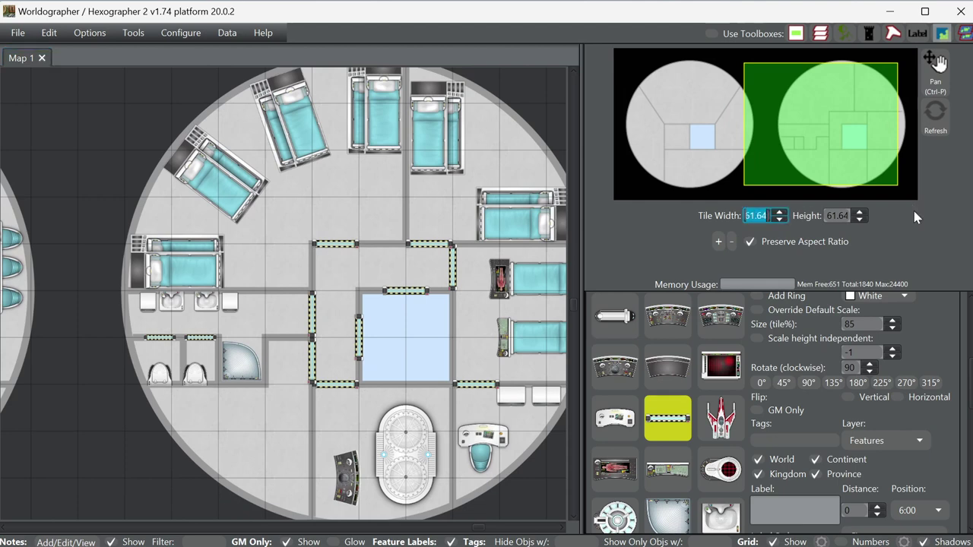
{"action": "type", "text": "75"}
{"action": "key", "text": "Return"}
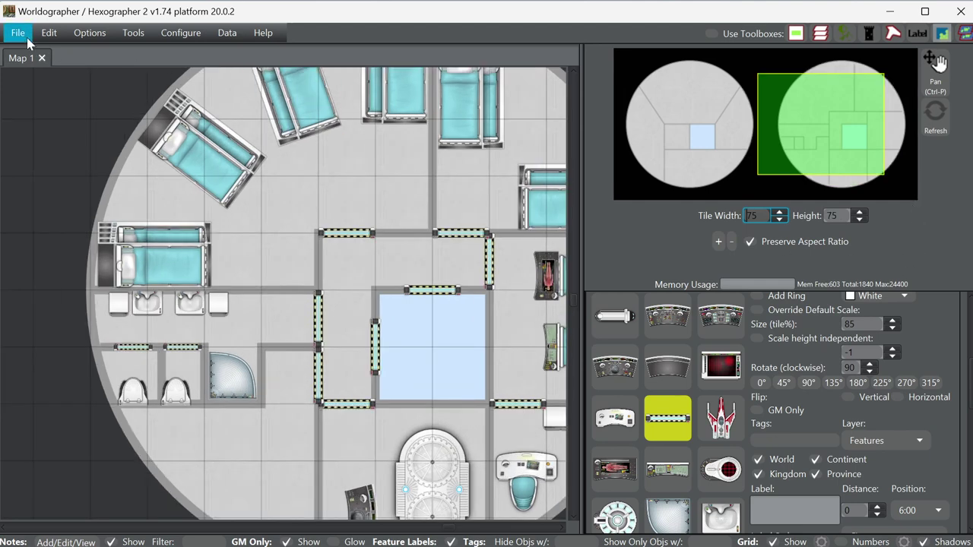
- Look through the available image and PDF export commands and the program's options and configuration commands
{"action": "scroll", "coordinate": [792, 342], "scroll_direction": "up", "scroll_amount": 1}
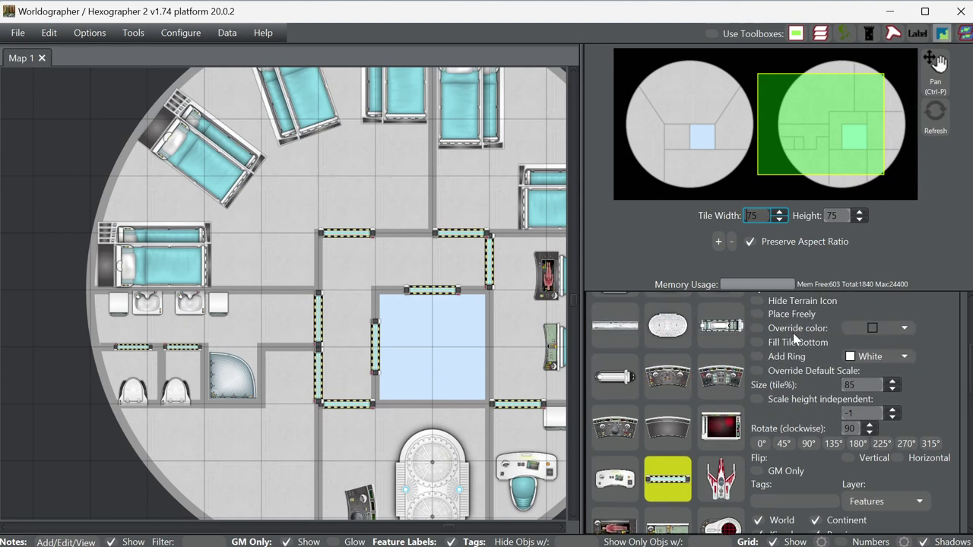
{"action": "scroll", "coordinate": [793, 340], "scroll_direction": "up", "scroll_amount": 3}
{"action": "left_click", "coordinate": [830, 383]}
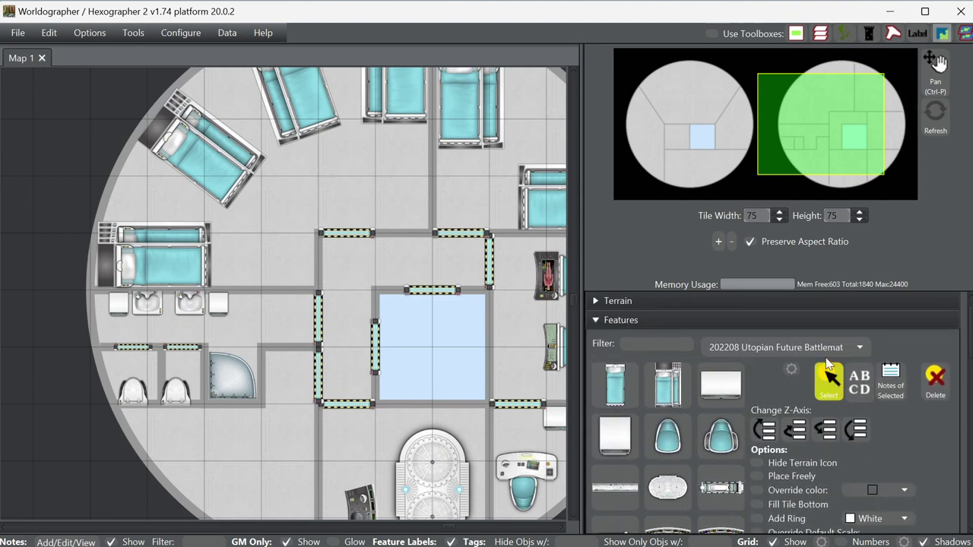
{"action": "left_click", "coordinate": [180, 173]}
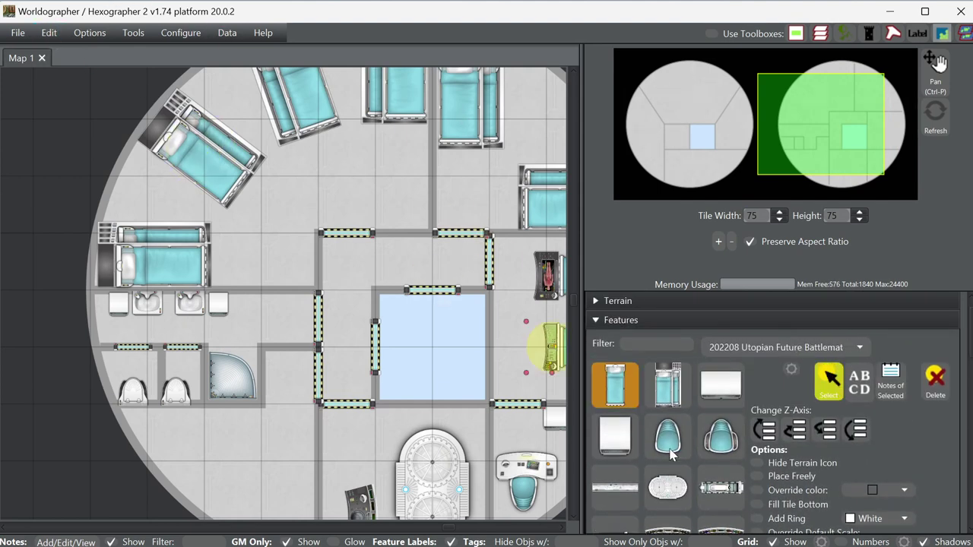
{"action": "left_click", "coordinate": [23, 35]}
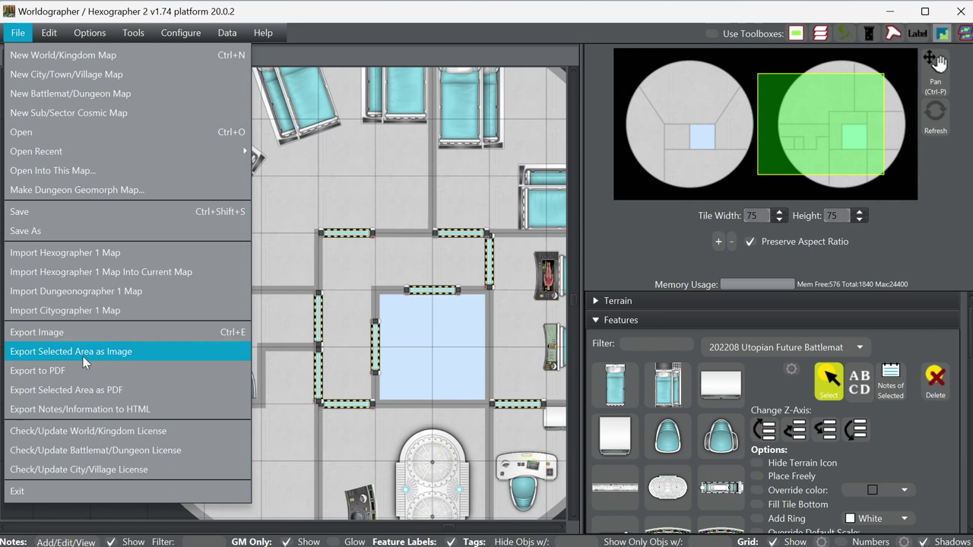
{"action": "mouse_move", "coordinate": [90, 33]}
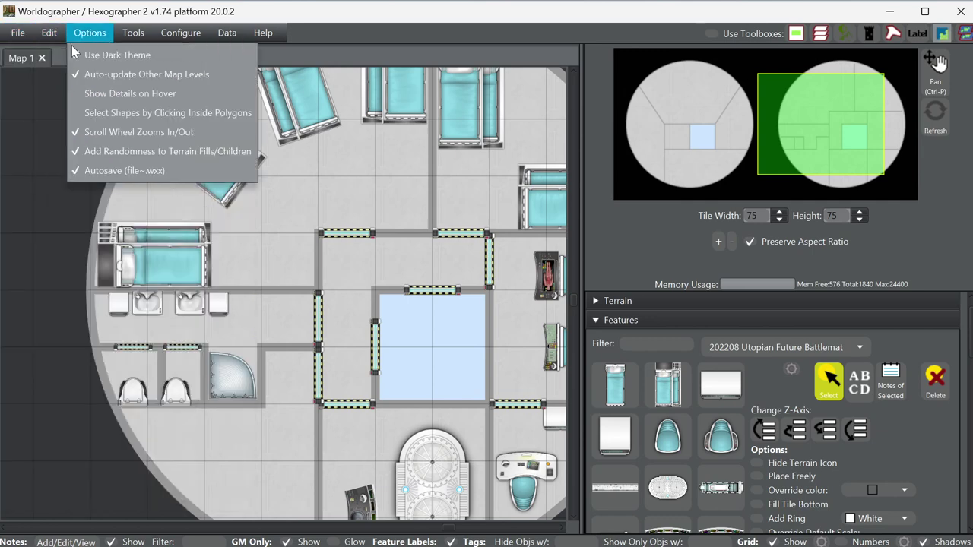
{"action": "mouse_move", "coordinate": [18, 35]}
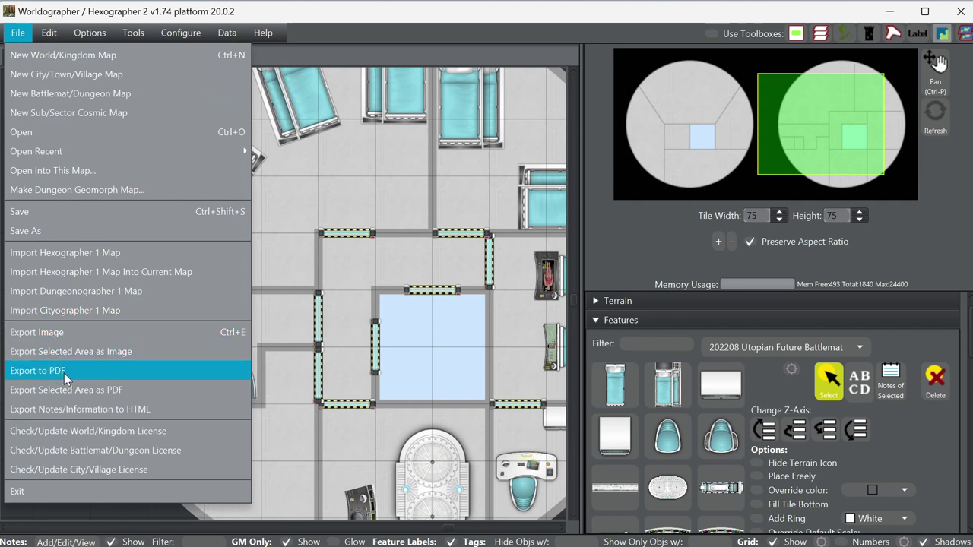
{"action": "mouse_move", "coordinate": [182, 23]}
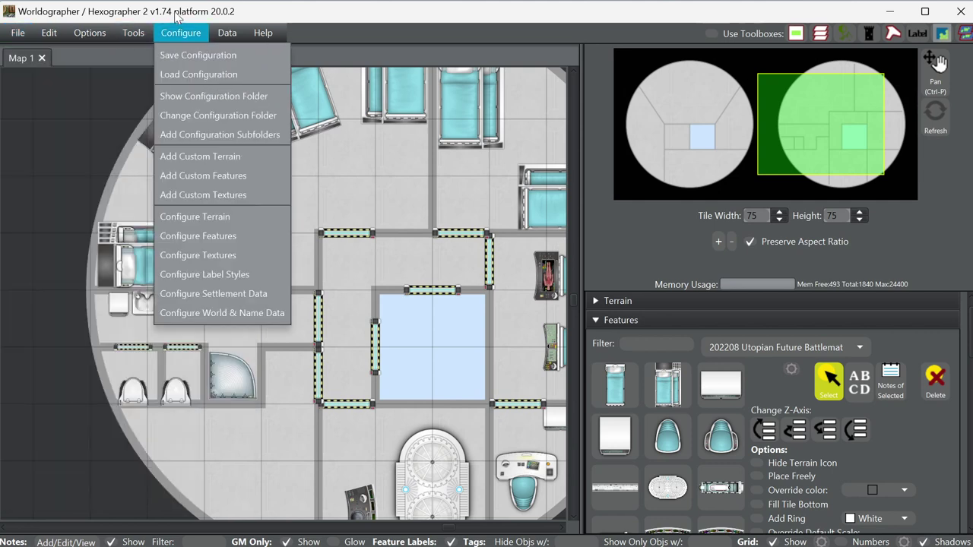
{"action": "left_click", "coordinate": [222, 16]}
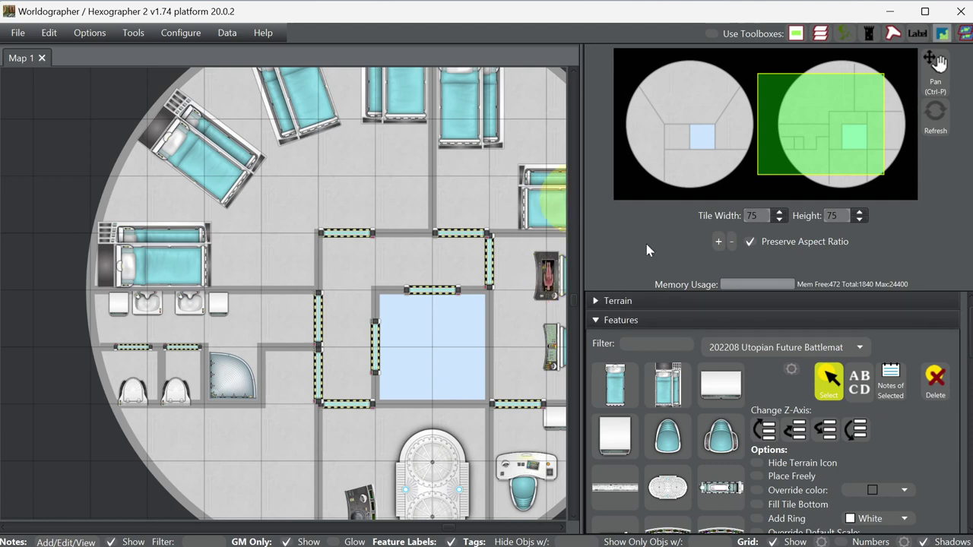
{"action": "left_click", "coordinate": [826, 381]}
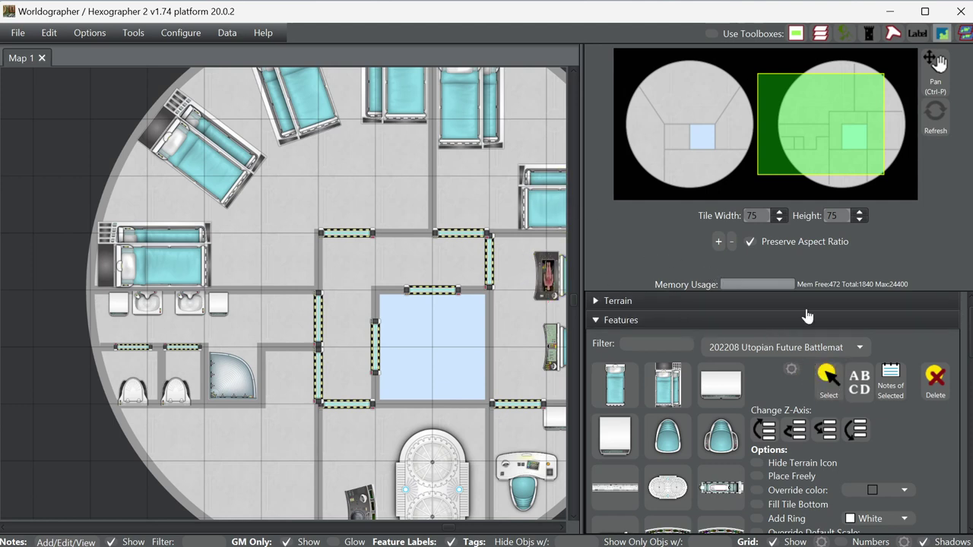
- Move the toilet beside the shower slightly right to center it in its stall
{"action": "left_click_drag", "start_coordinate": [808, 122], "coordinate": [837, 116]}
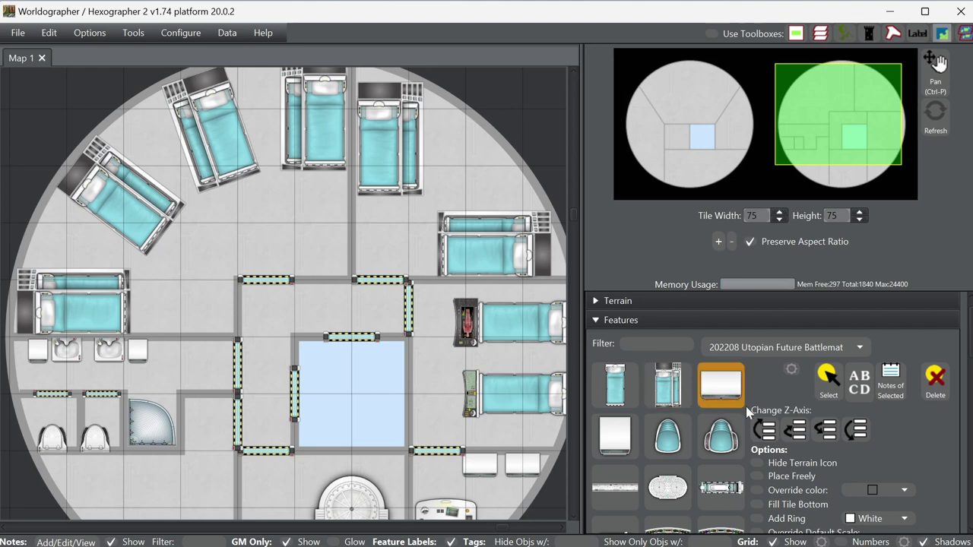
{"action": "left_click", "coordinate": [826, 386]}
{"action": "left_click", "coordinate": [102, 442]}
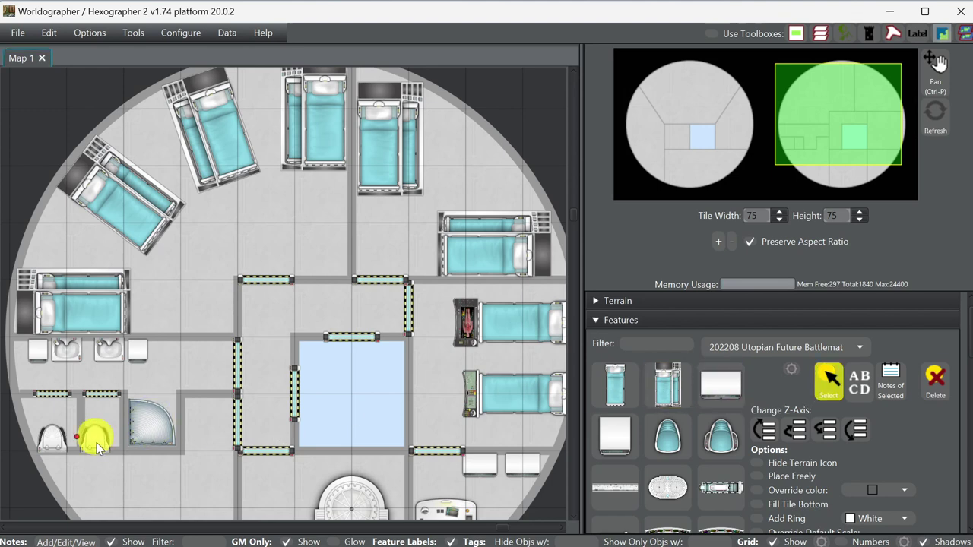
{"action": "left_click_drag", "start_coordinate": [96, 445], "coordinate": [98, 446]}
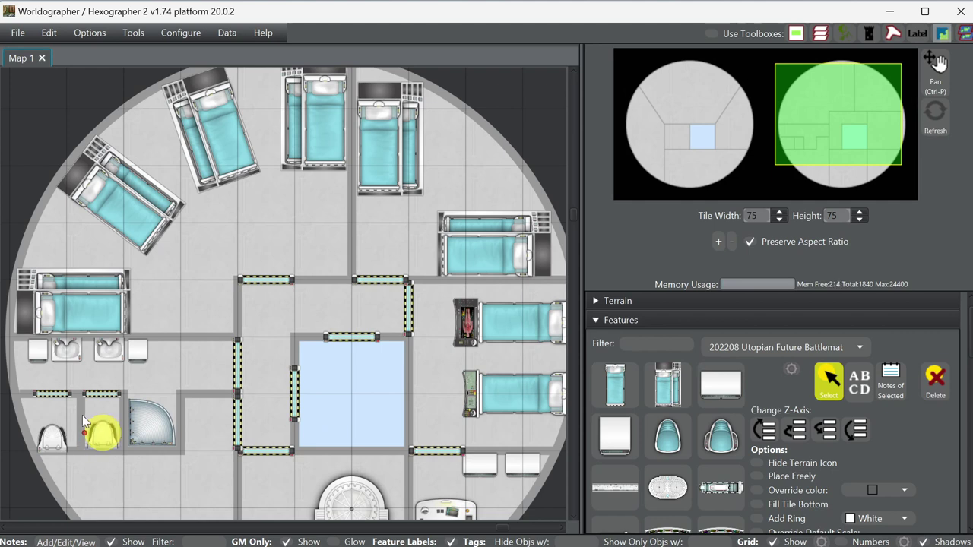
- Select the toilet in the leftmost stall to fine-tune its placement, and end feature selection
{"action": "left_click", "coordinate": [56, 451]}
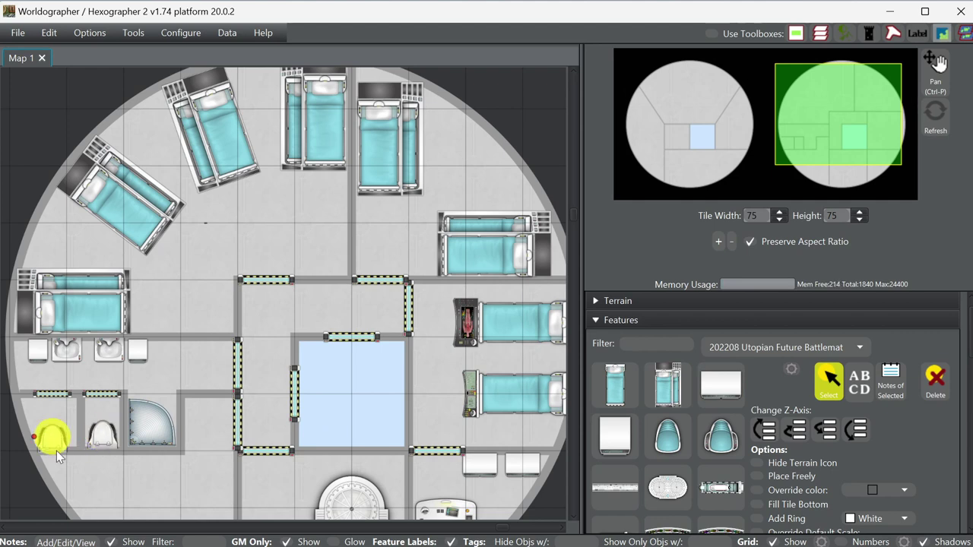
{"action": "left_click", "coordinate": [521, 392], "text": "shift"}
{"action": "left_click", "coordinate": [816, 385]}
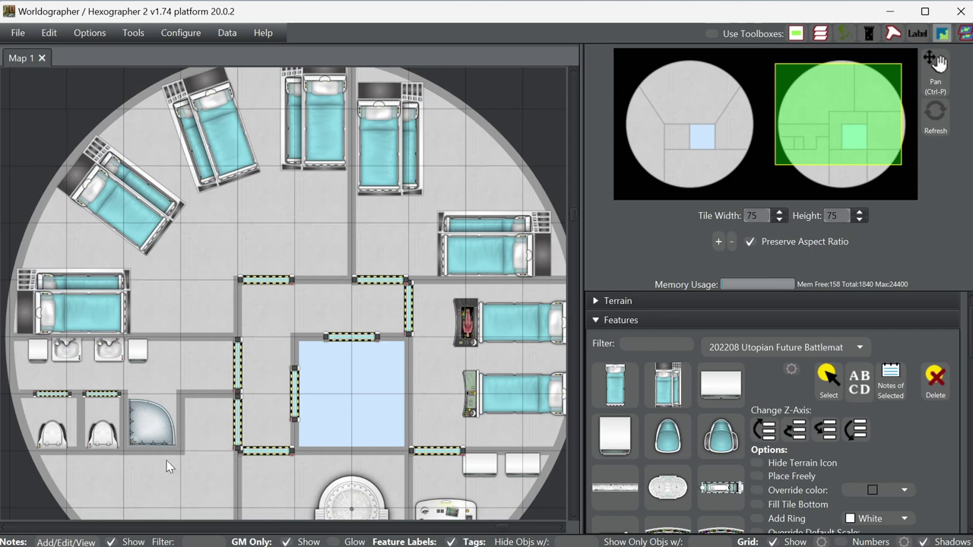
- Activate the Delete tool for features on the second level
{"action": "left_click", "coordinate": [834, 110]}
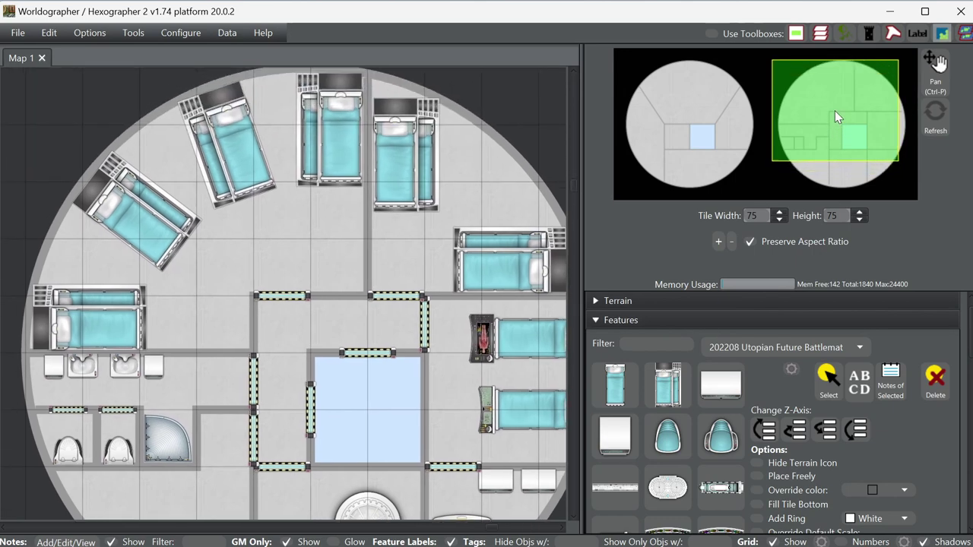
{"action": "left_click_drag", "start_coordinate": [832, 110], "coordinate": [849, 144]}
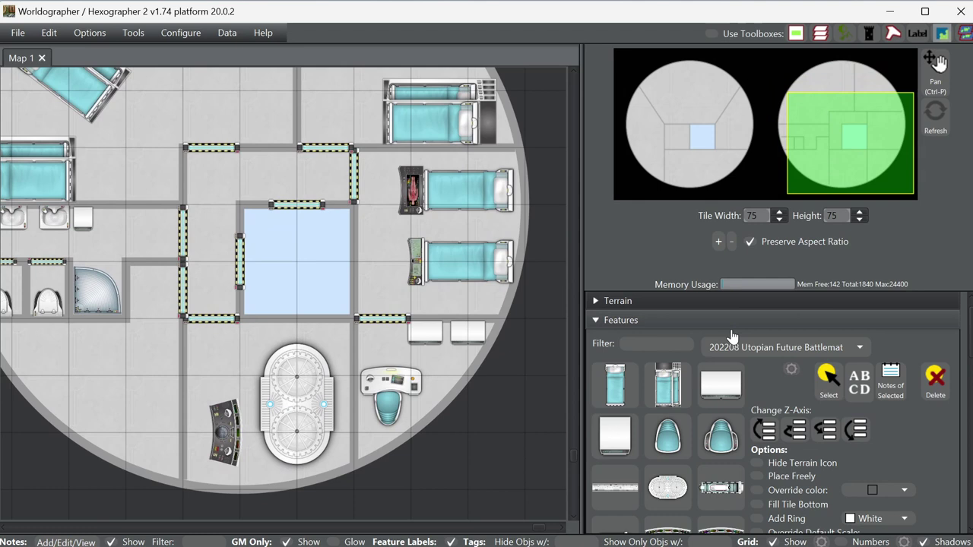
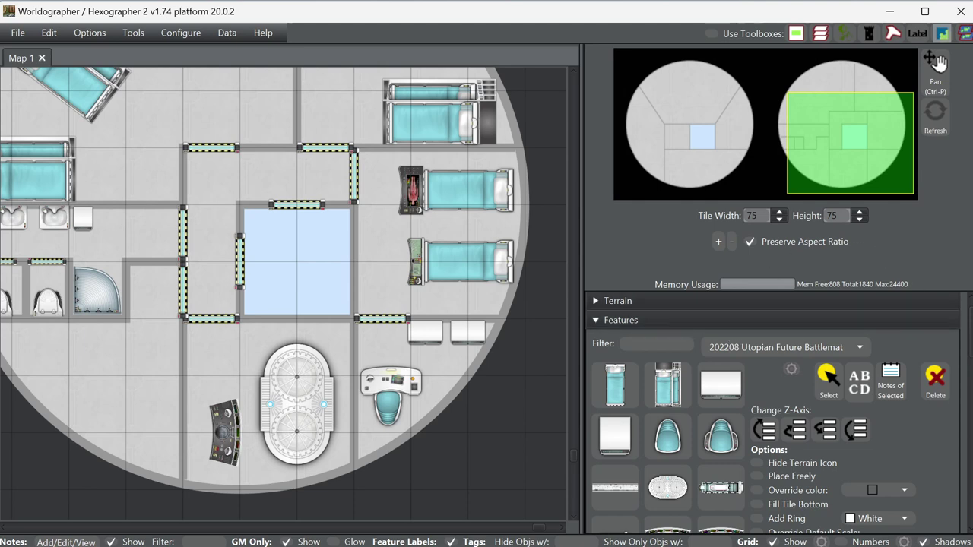
{"action": "left_click", "coordinate": [937, 382]}
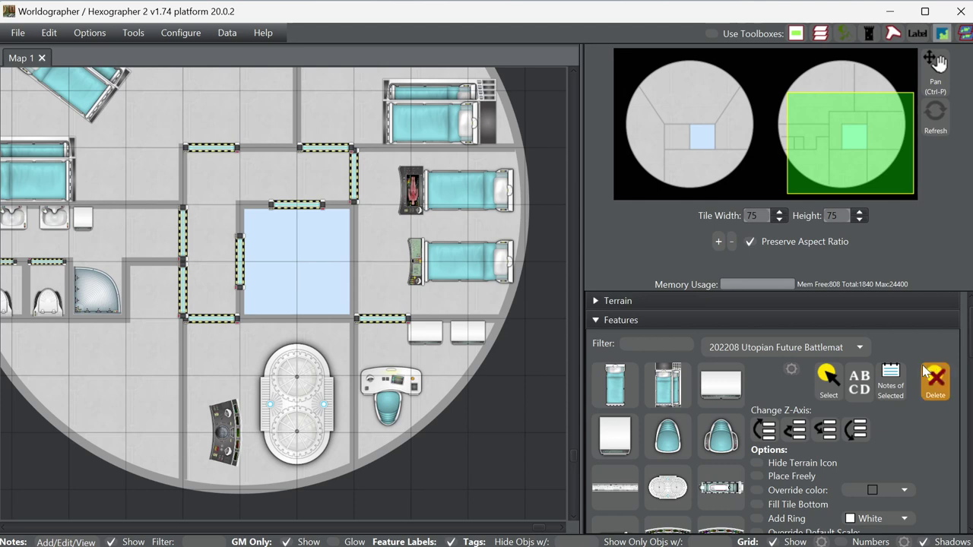